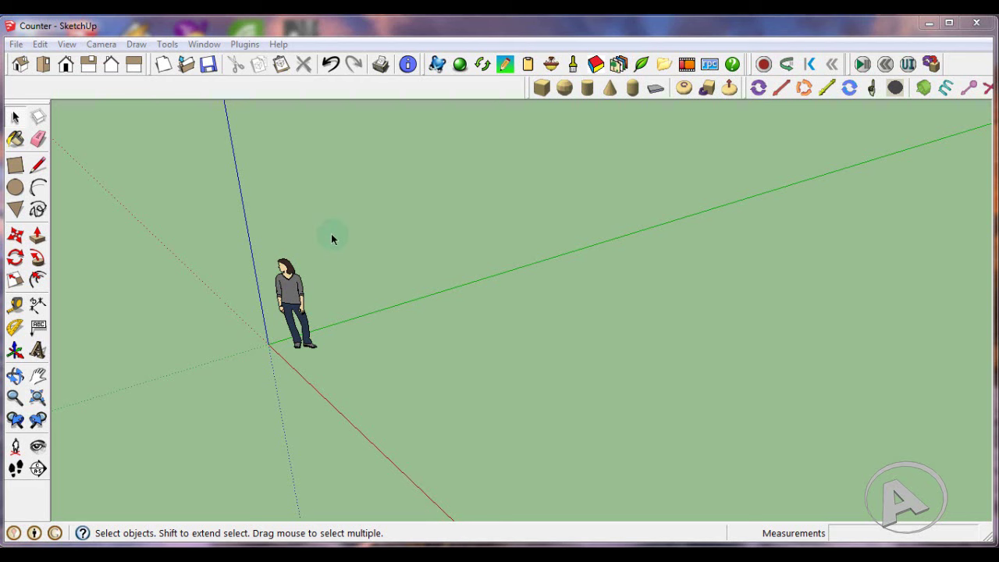
- Set the model's length units to Decimal centimetres in Model Info > Units
mouse_move(328, 249)
middle_down()
mouse_move(417, 259)
mouse_move(474, 292)
middle_up()
mouse_move(504, 334)
middle_down()
mouse_move(545, 336)
mouse_move(607, 297)
middle_up()
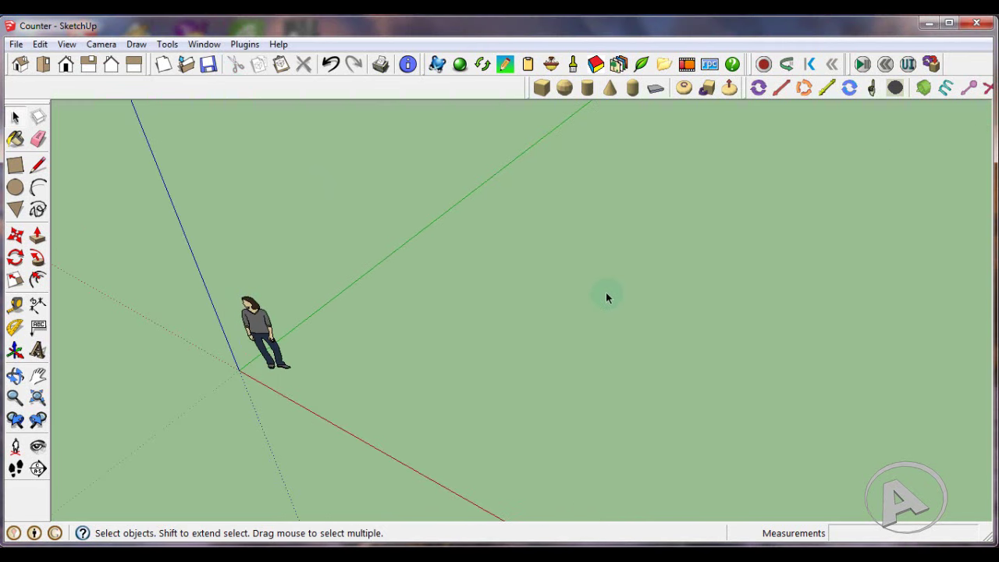
click(204, 44)
click(229, 62)
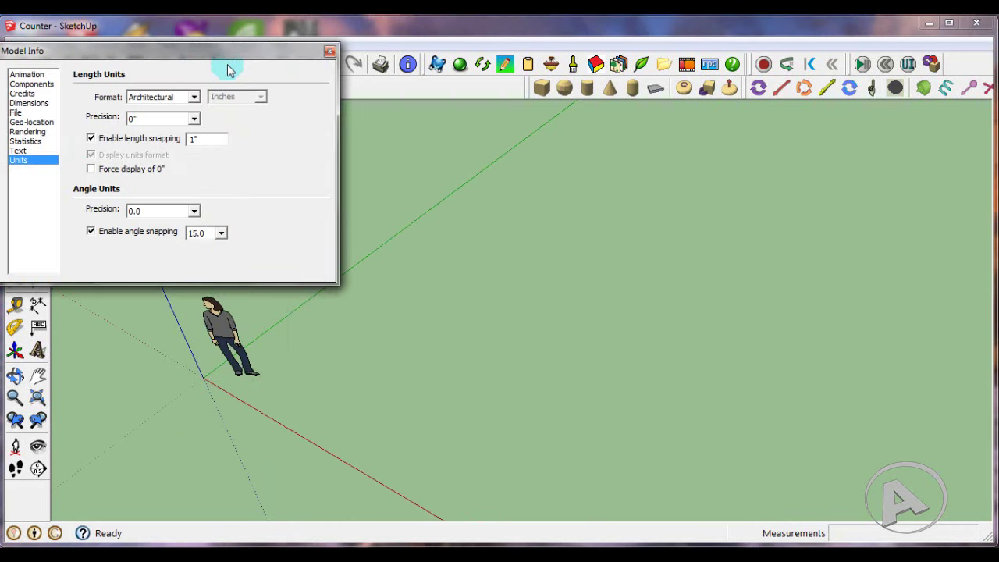
click(194, 97)
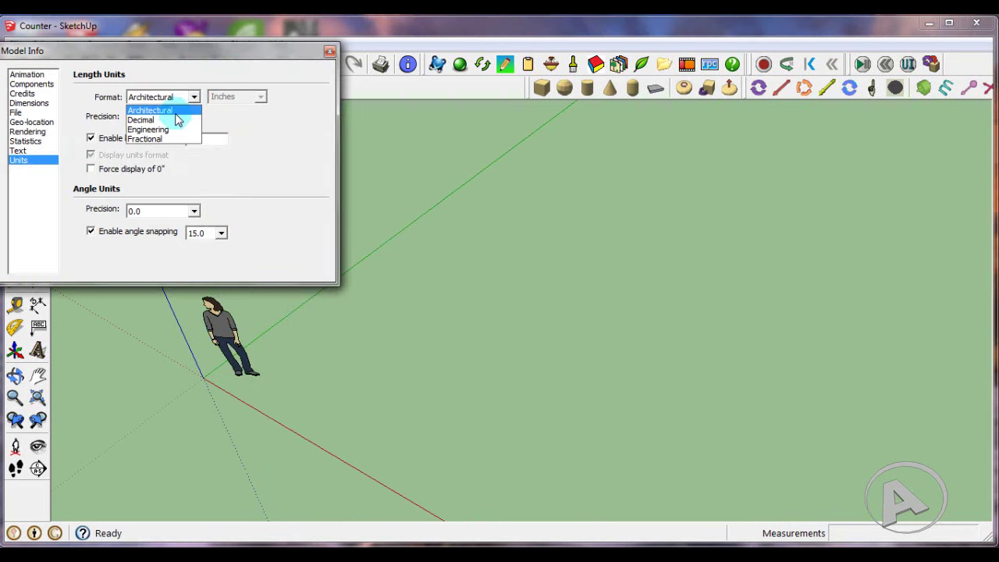
click(148, 120)
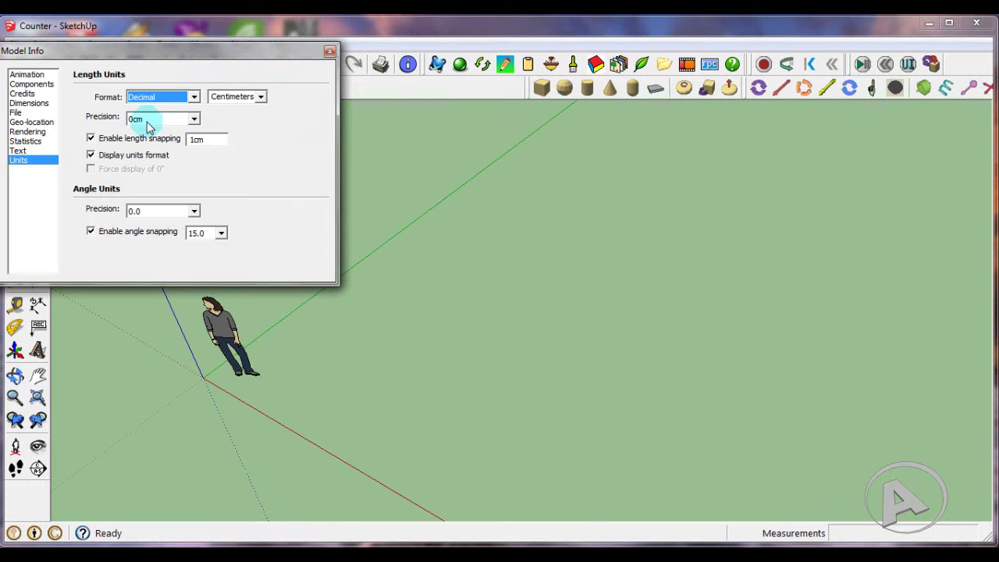
click(331, 50)
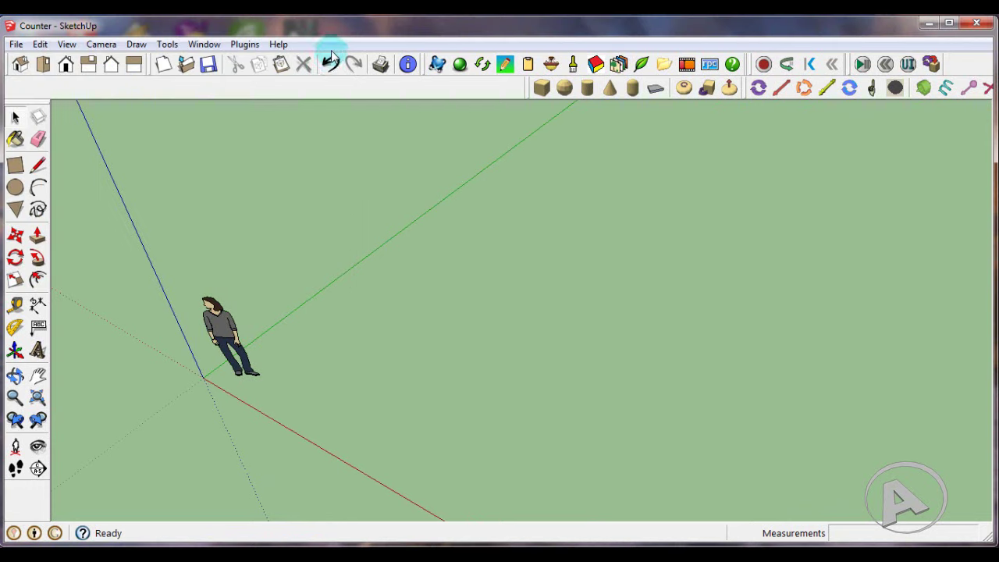
- Draw a 400 by 400 cm square base rectangle
click(16, 165)
click(310, 338)
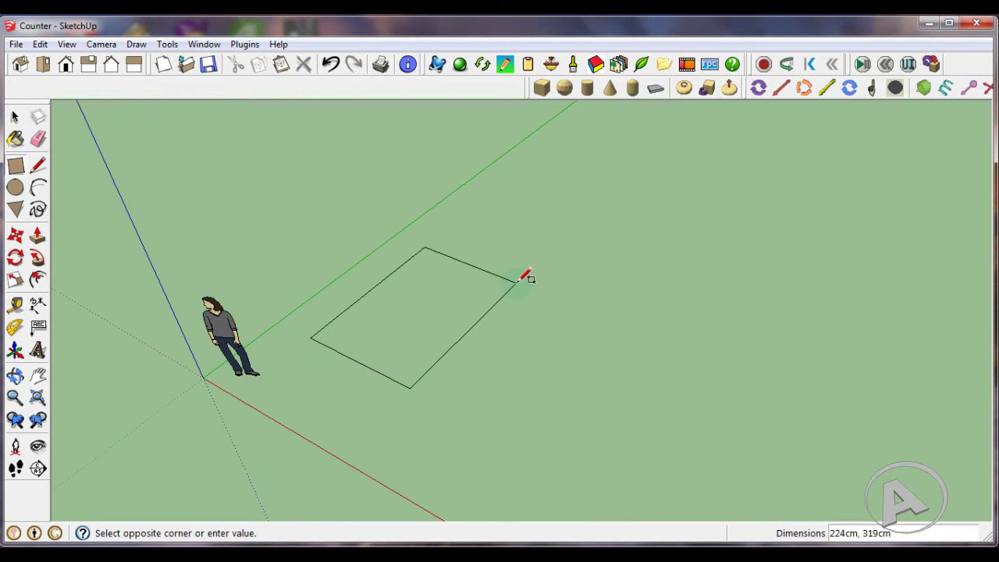
text(400,400)
key(Return)
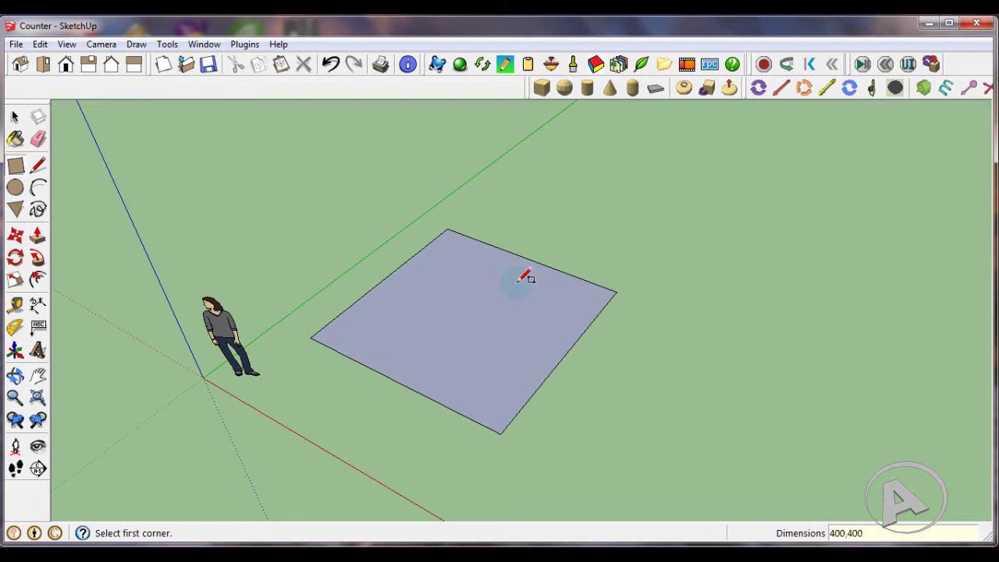
scroll(523, 285, up, 1)
scroll(523, 285, up, 1)
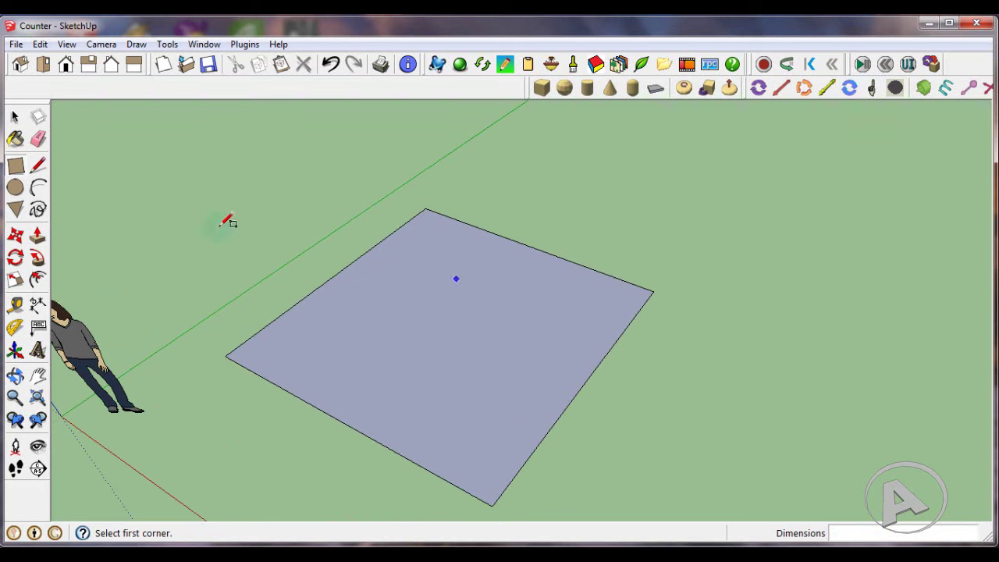
- Place guides 15 cm inside the square's left and top edges
click(15, 304)
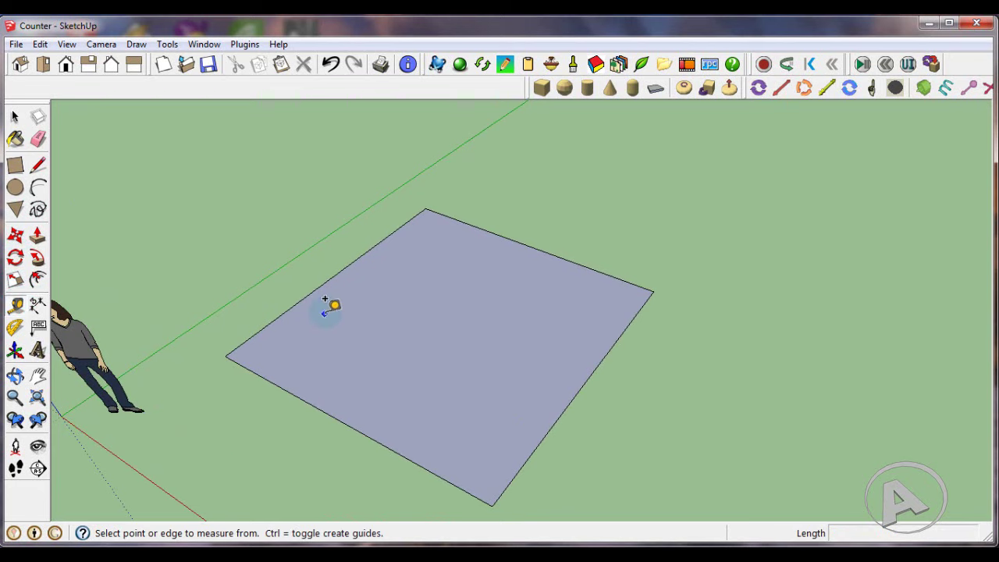
scroll(324, 298, up, 1)
click(314, 280)
text(15)
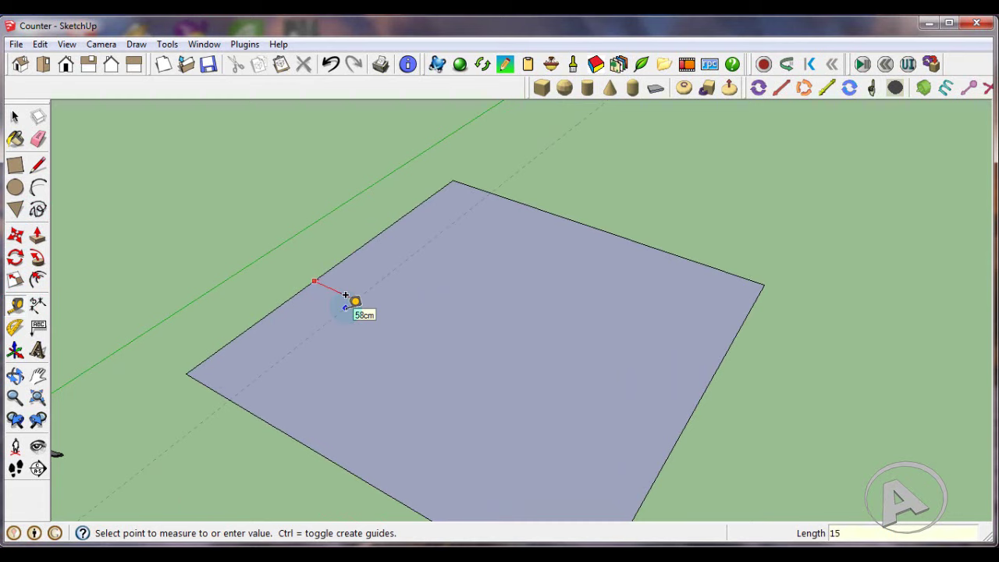
click(345, 296)
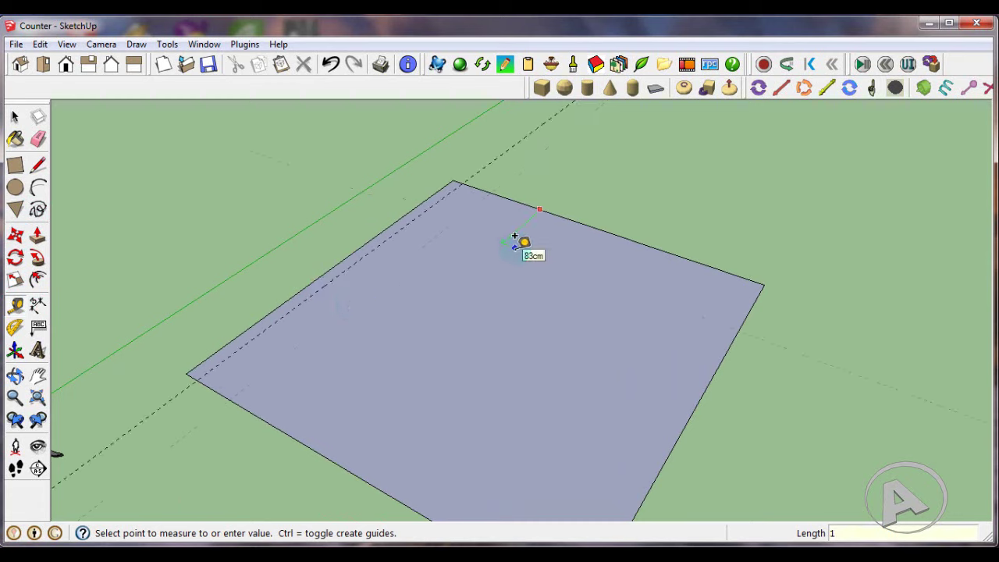
text(5)
key(Return)
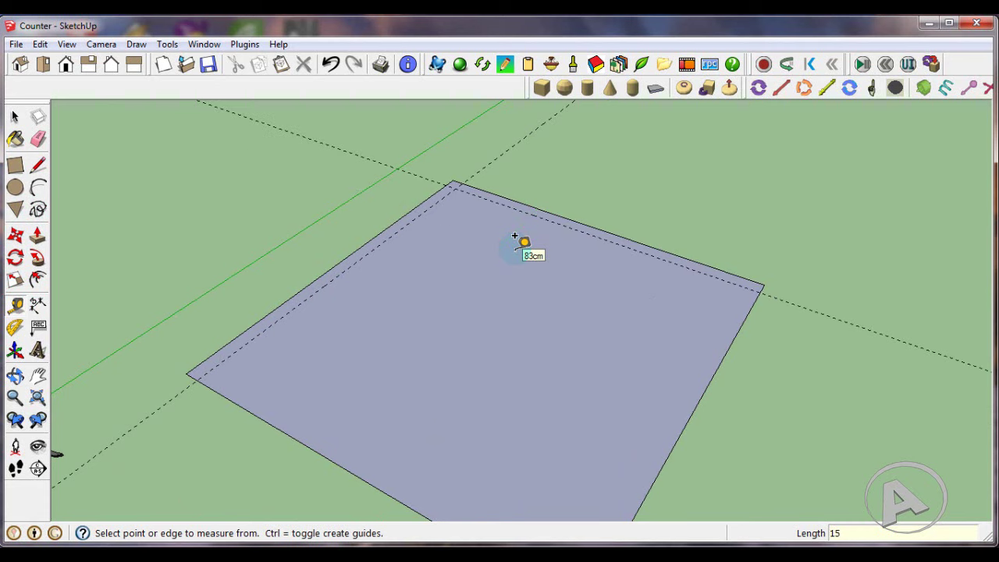
- Draw the inset rectangle from the guide intersection to the far corner, then erase both guides
click(14, 165)
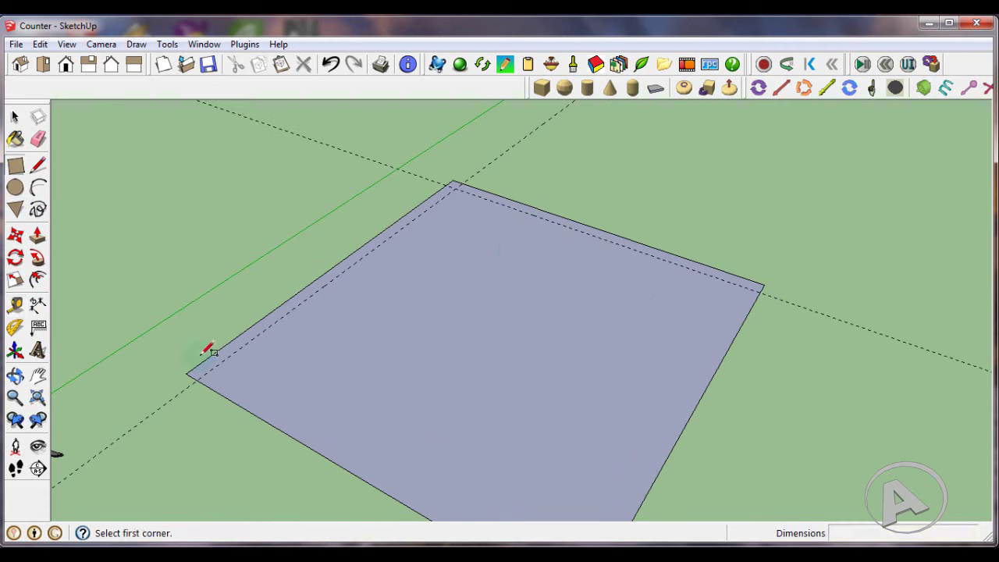
click(198, 379)
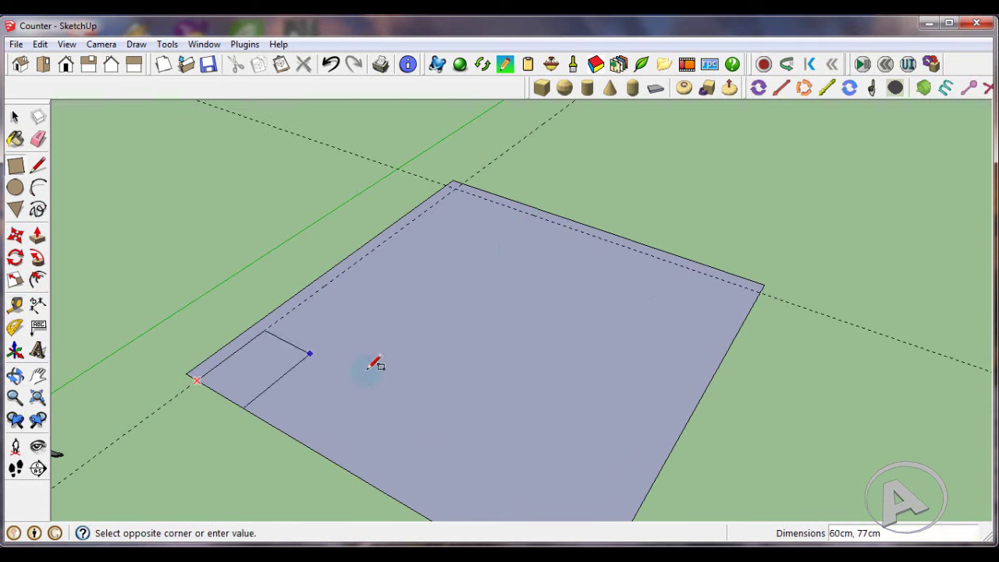
click(763, 289)
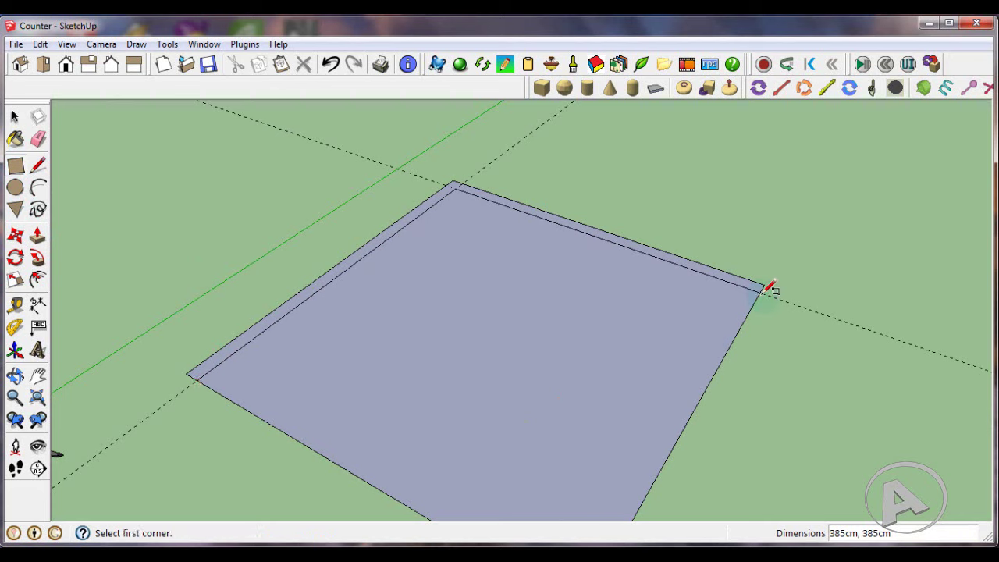
click(38, 140)
click(503, 150)
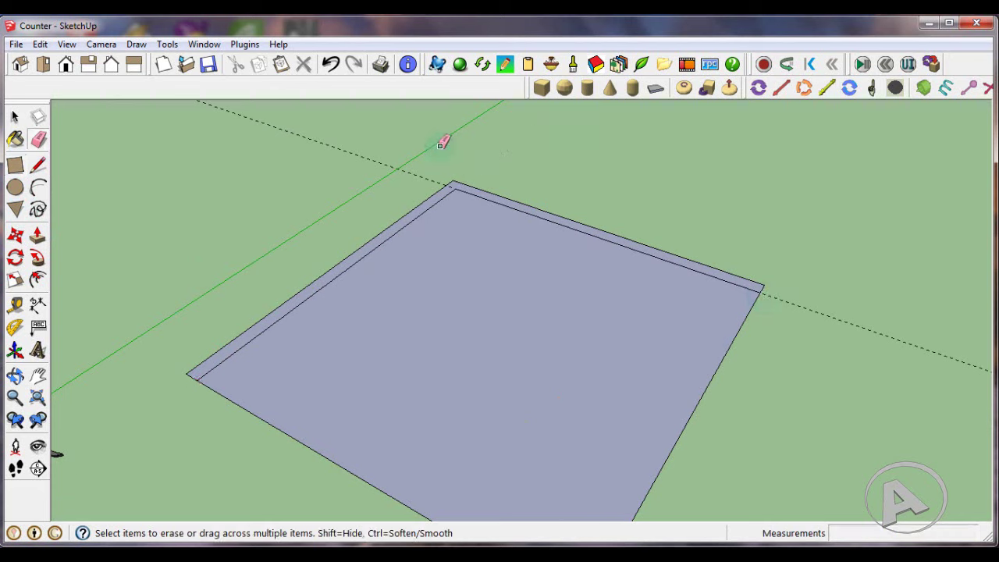
click(357, 153)
- Place guides 40 cm in from the slab's left and right back edges
scroll(575, 232, down, 3)
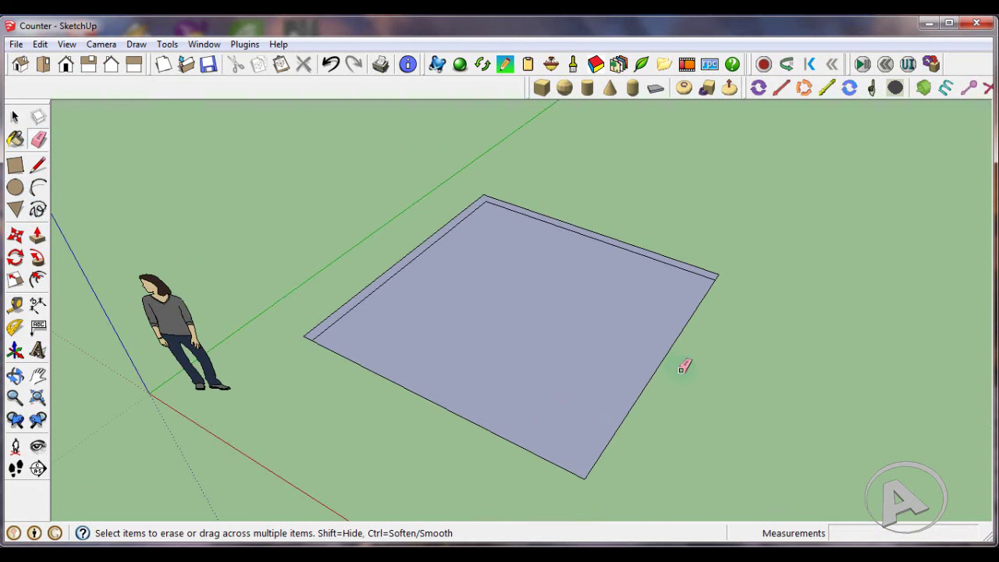
middle_drag(685, 364, 639, 356)
scroll(550, 294, up, 2)
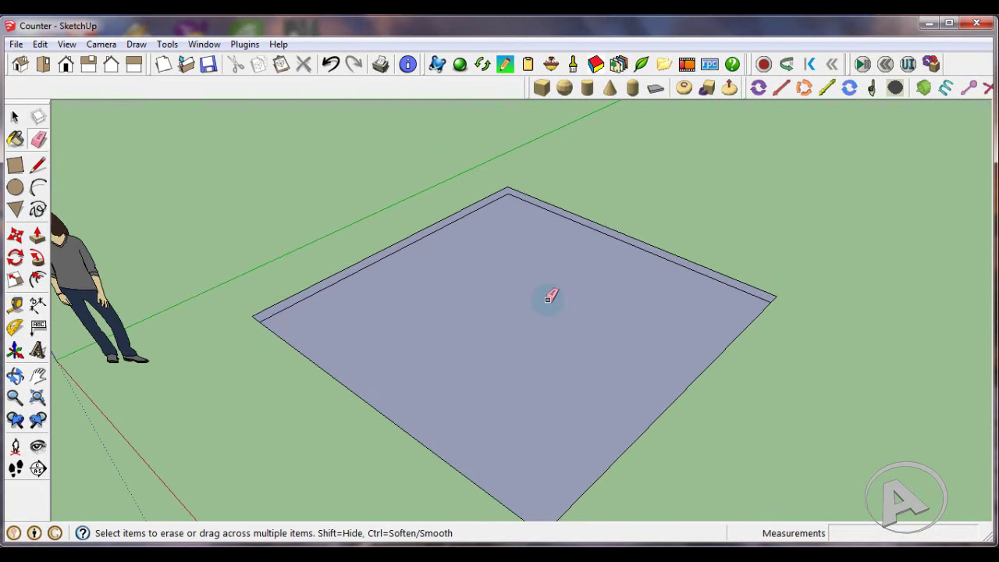
scroll(550, 297, up, 2)
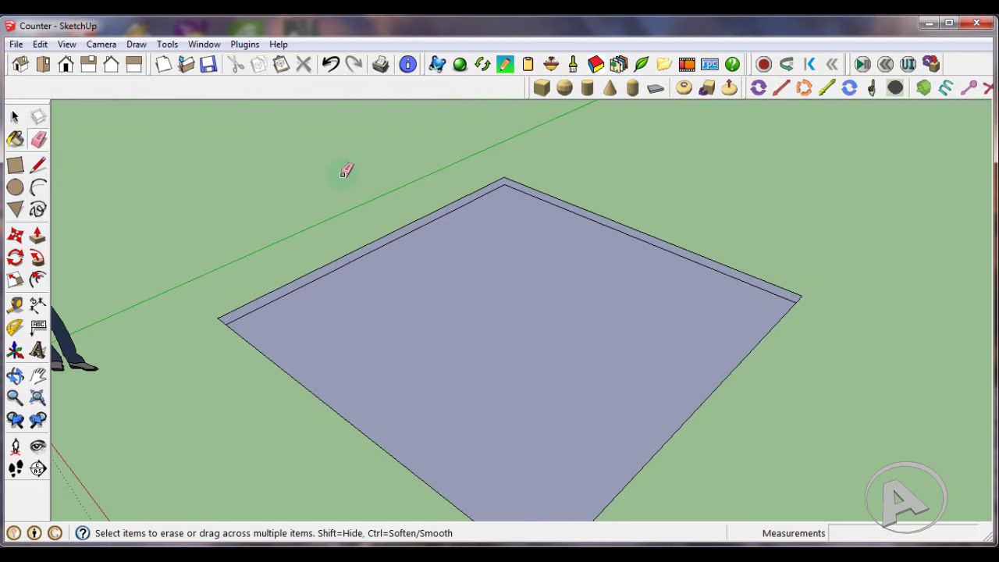
click(15, 305)
scroll(388, 291, up, 2)
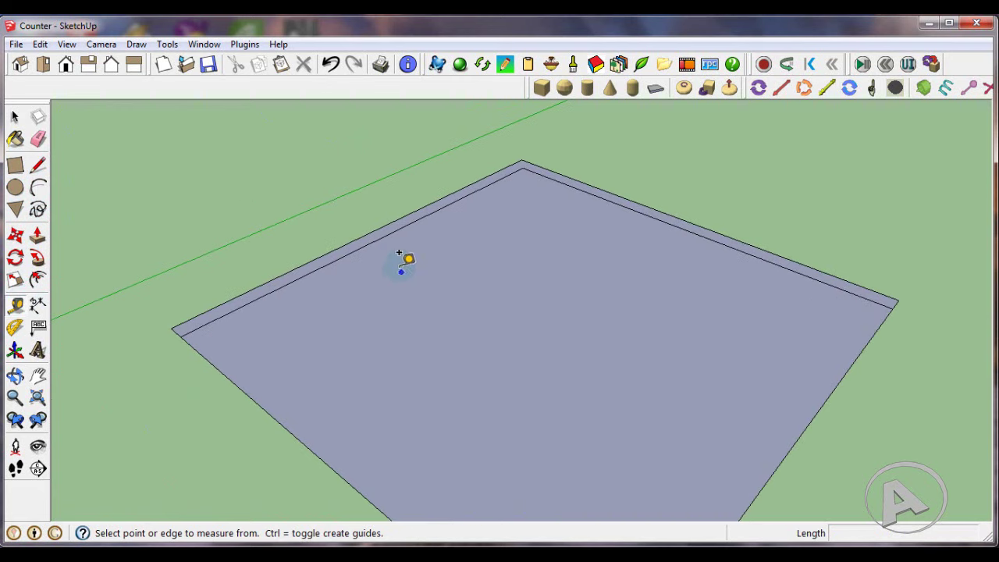
click(383, 236)
text(40)
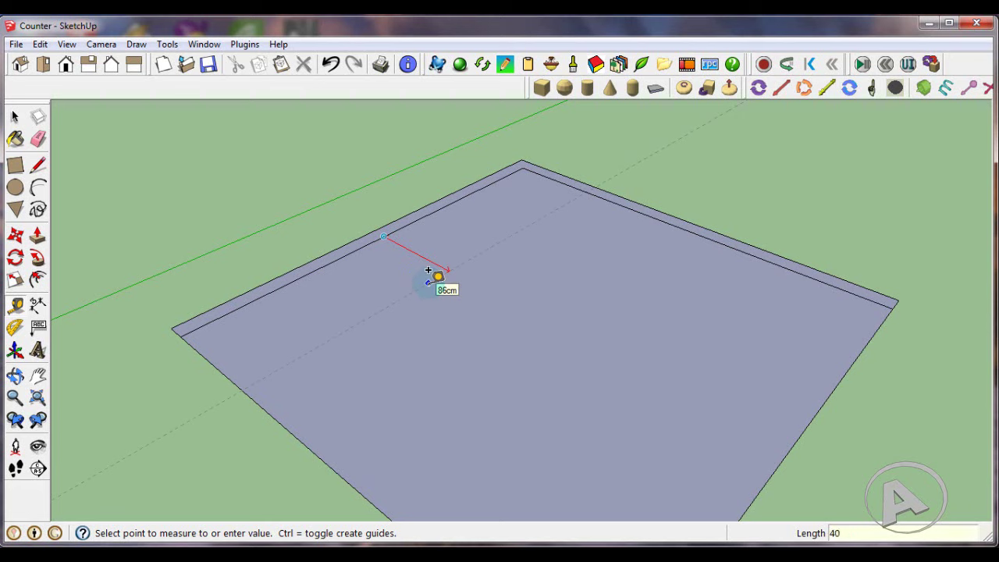
key(Return)
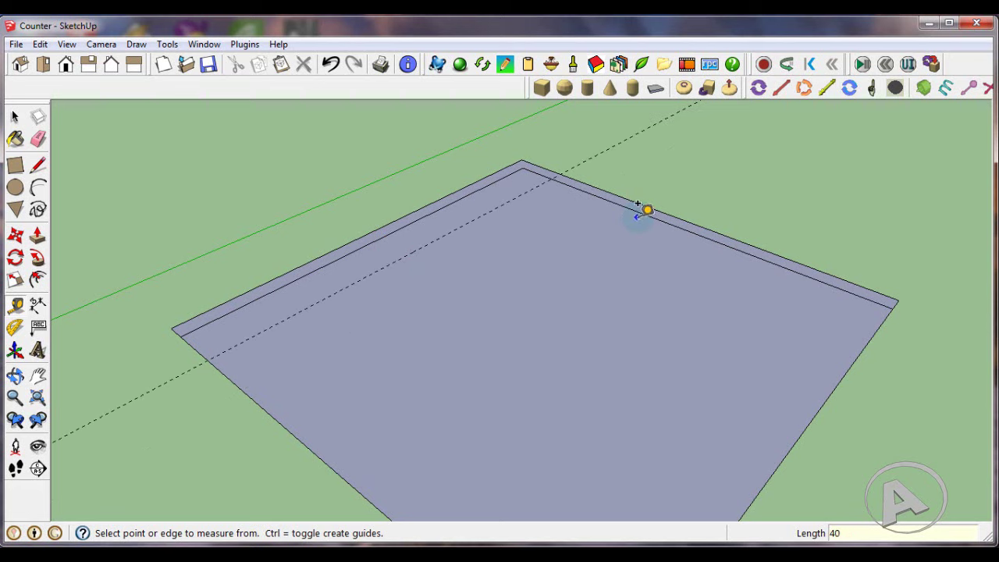
click(640, 209)
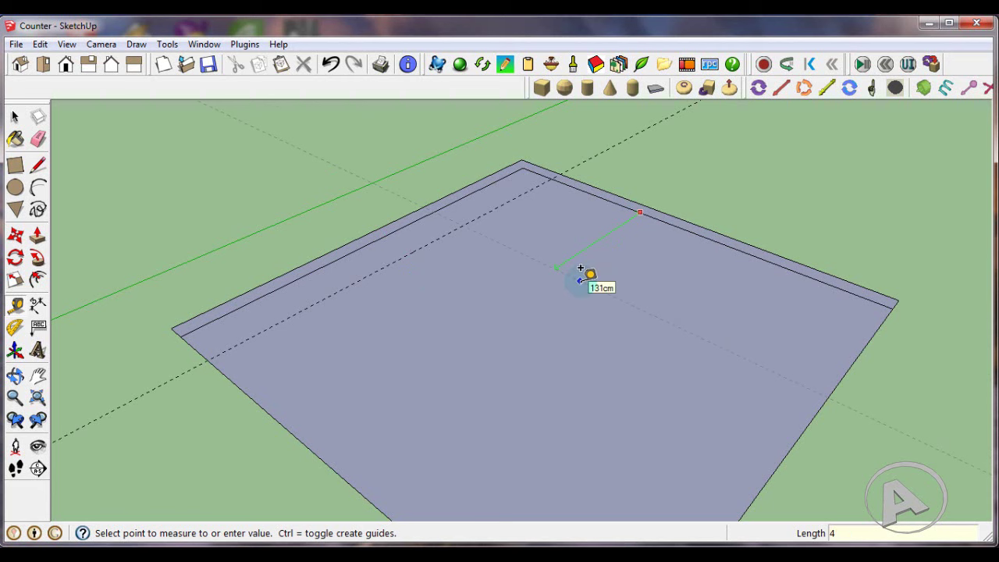
key(Return)
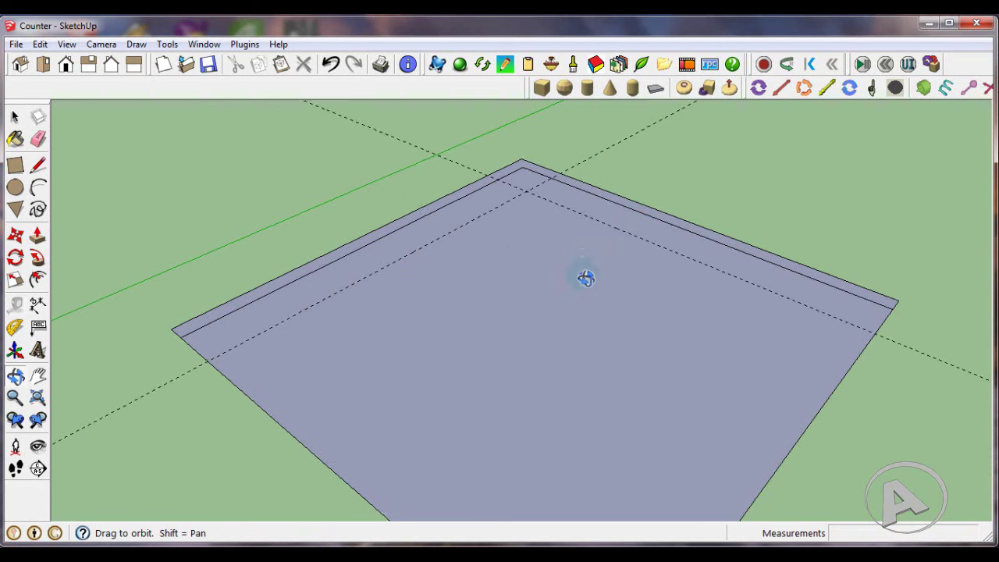
- Add guides 200 cm from the left back edge and 300 cm from the right back edge
middle_drag(580, 269, 590, 332)
scroll(597, 336, down, 2)
scroll(651, 172, up, 1)
scroll(651, 172, up, 1)
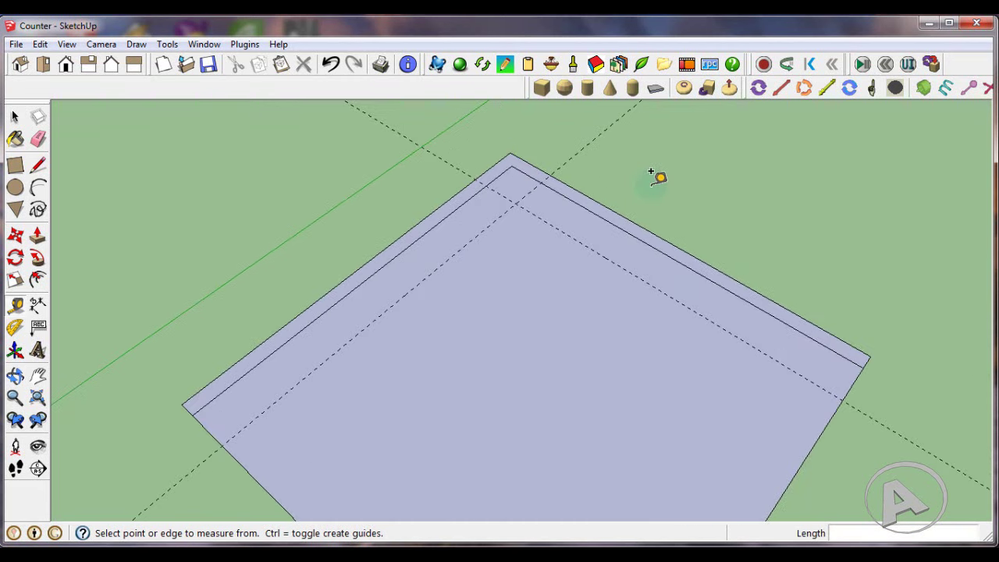
scroll(651, 172, up, 1)
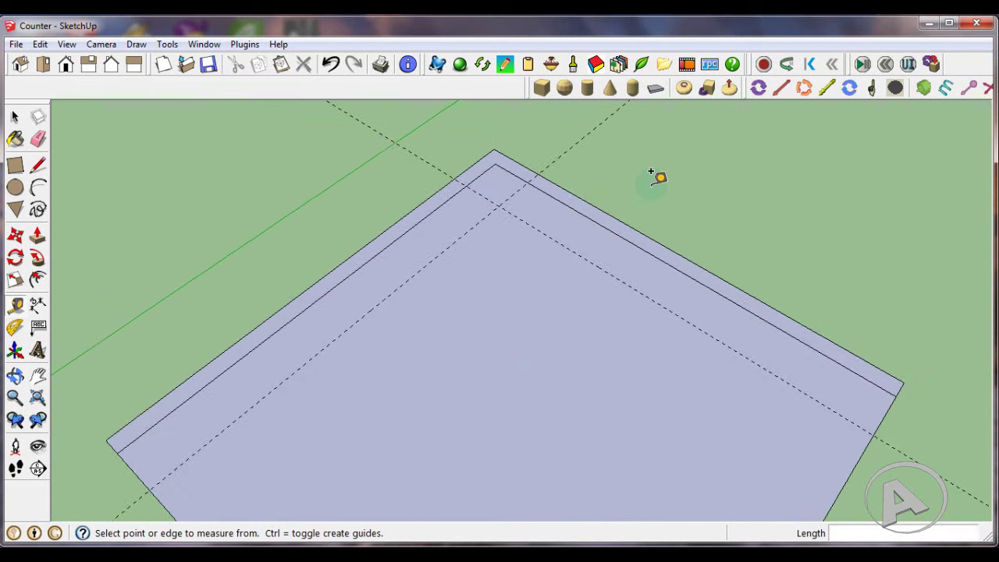
click(449, 195)
text(200)
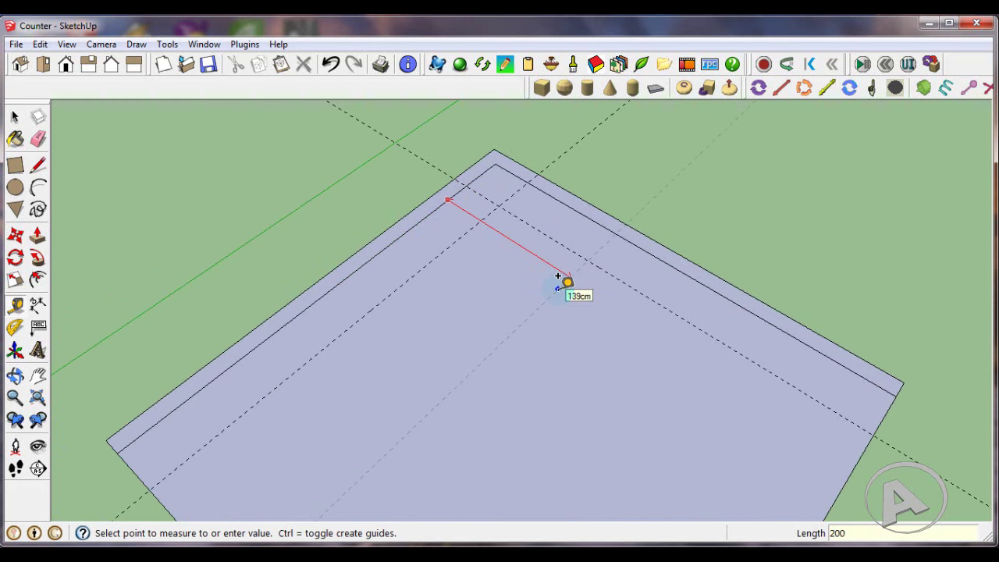
key(Return)
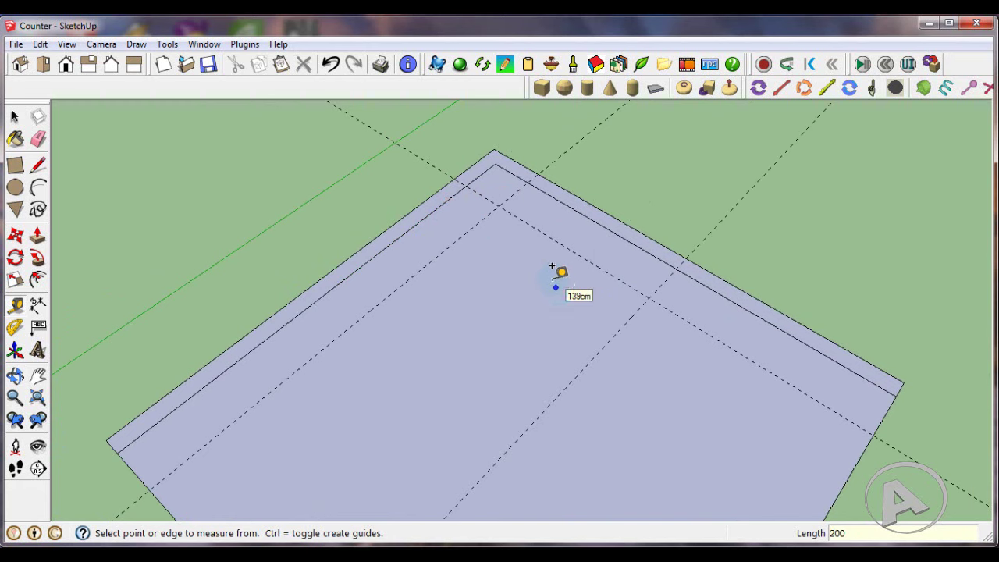
scroll(559, 238, down, 1)
click(566, 209)
text(300)
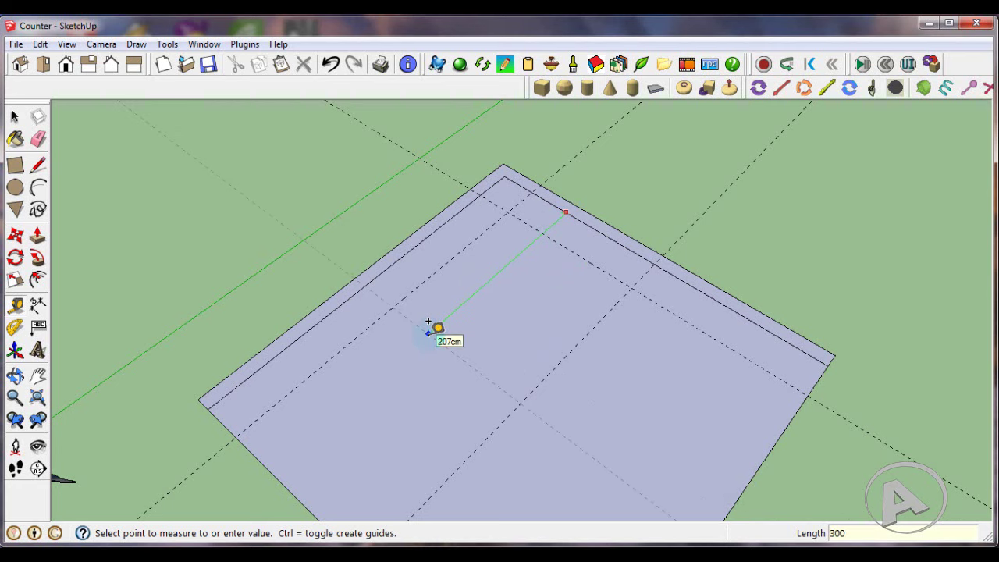
key(Return)
scroll(439, 258, down, 1)
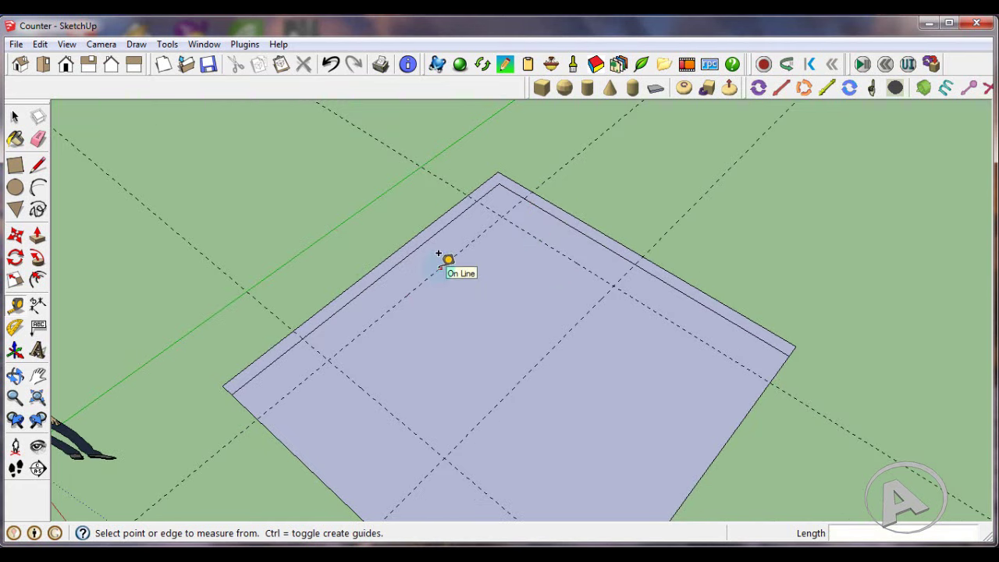
- Trace a line along the 40 cm guides from the left edge, around the back corner, to the right edge
click(38, 165)
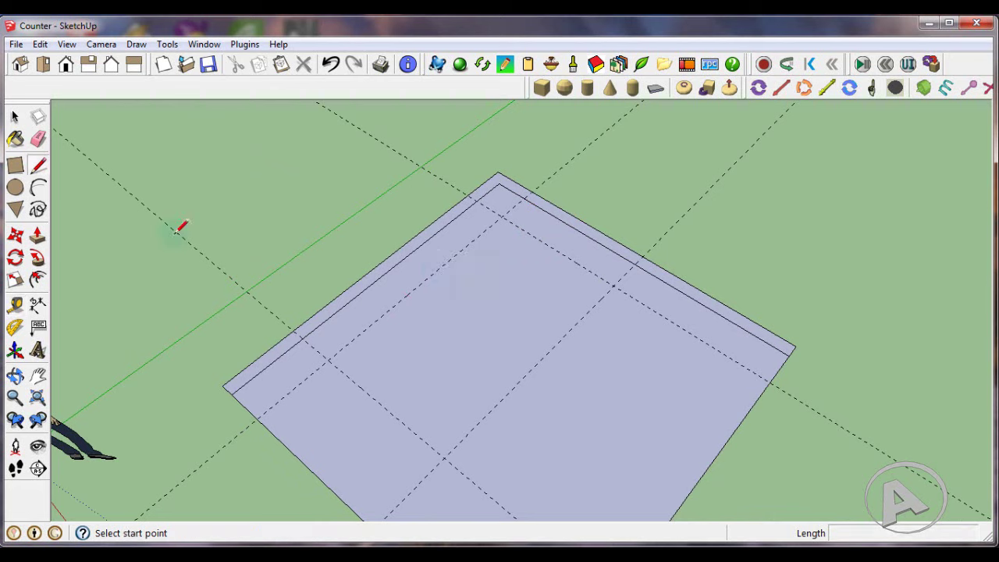
click(304, 337)
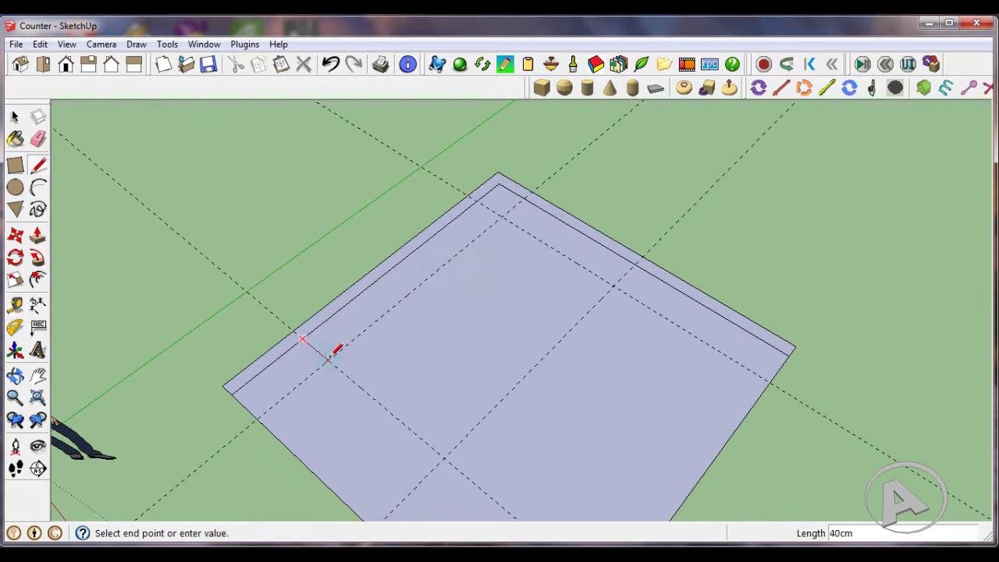
click(328, 358)
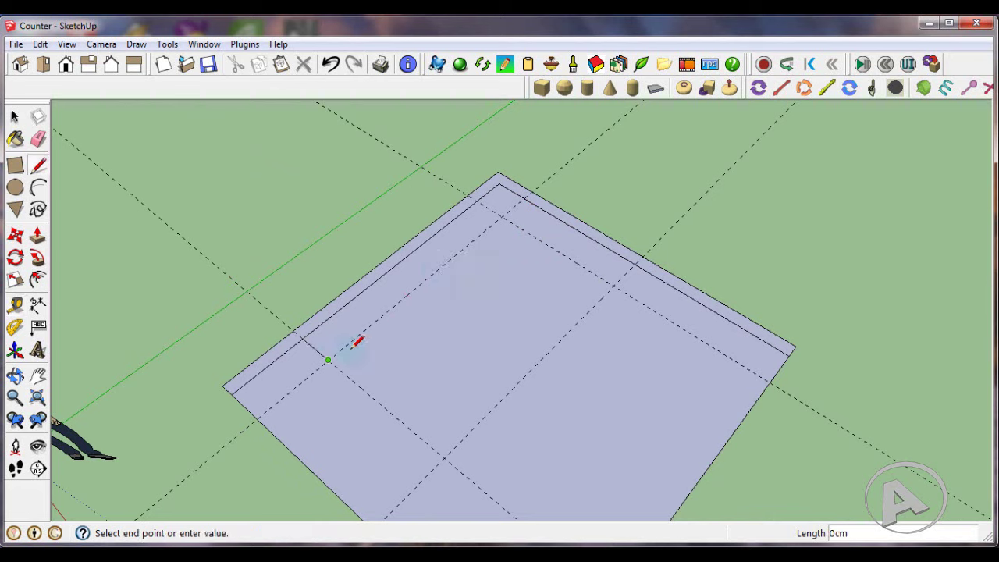
click(501, 216)
click(613, 285)
click(635, 265)
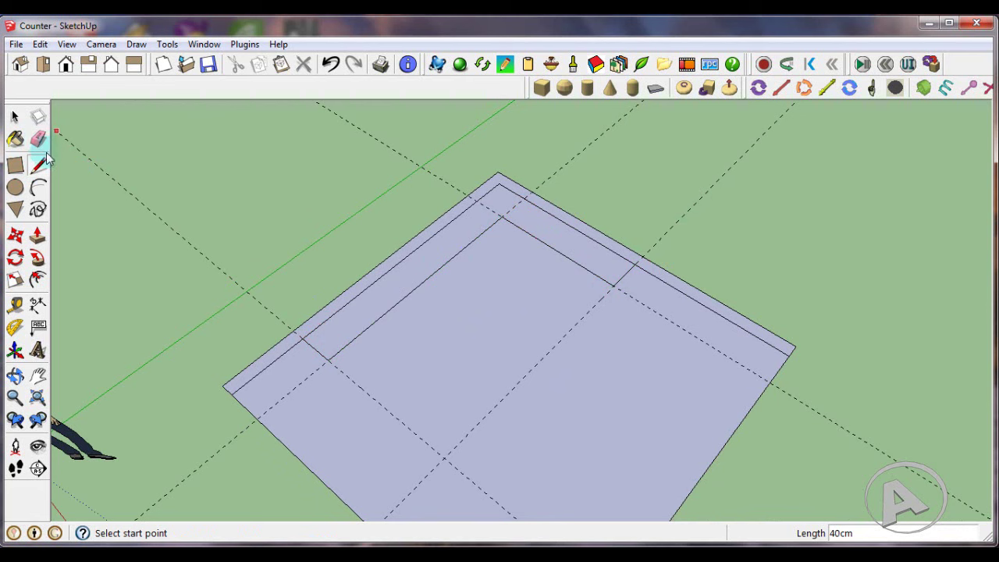
- Place a new guide 50 cm from an existing guide
click(17, 303)
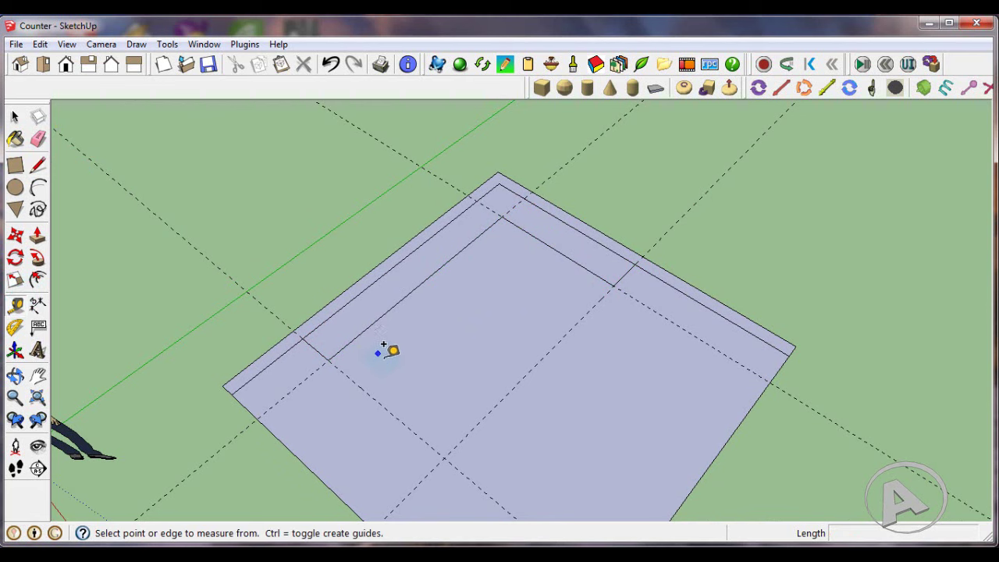
scroll(350, 286, down, 1)
scroll(397, 402, up, 1)
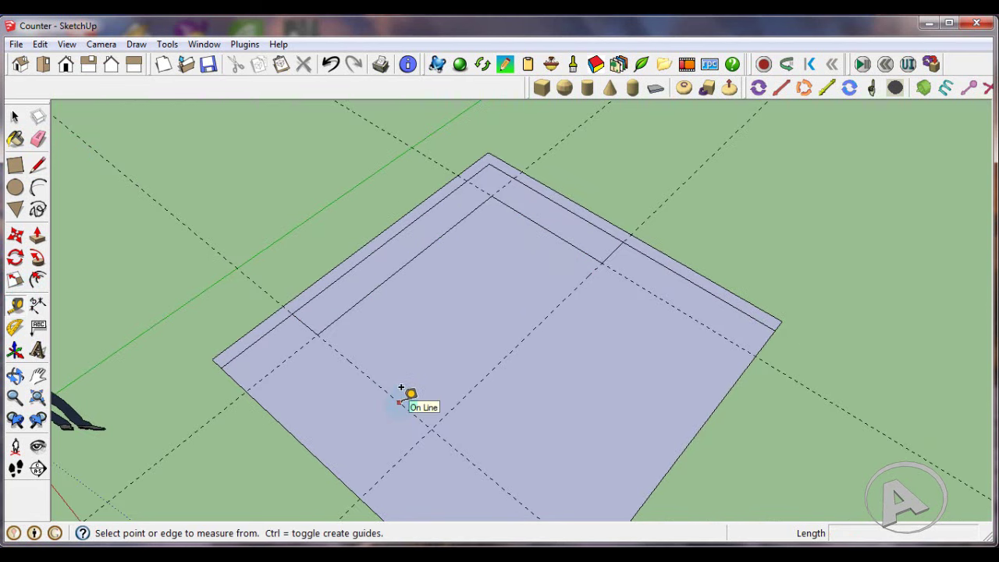
click(399, 403)
text(50)
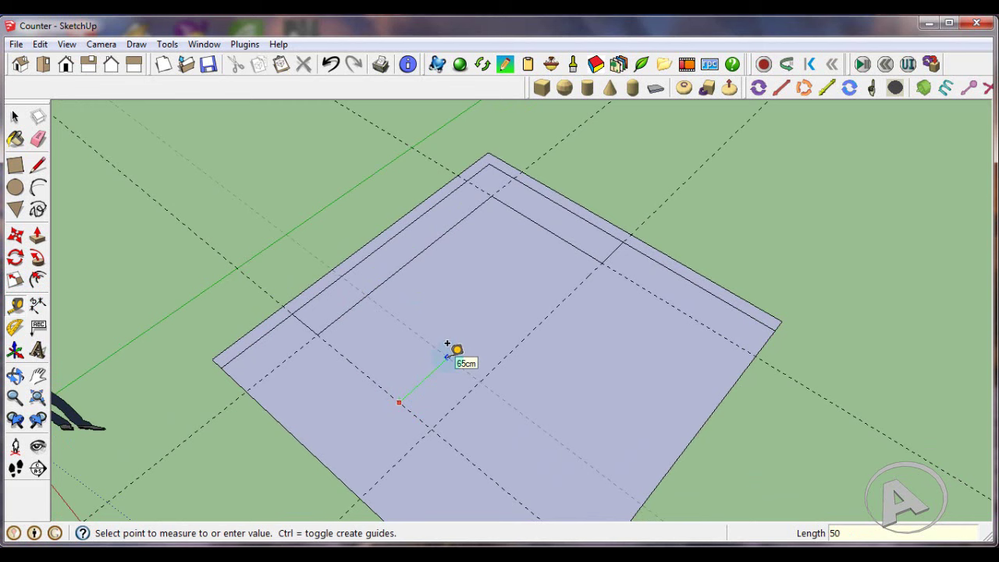
key(Return)
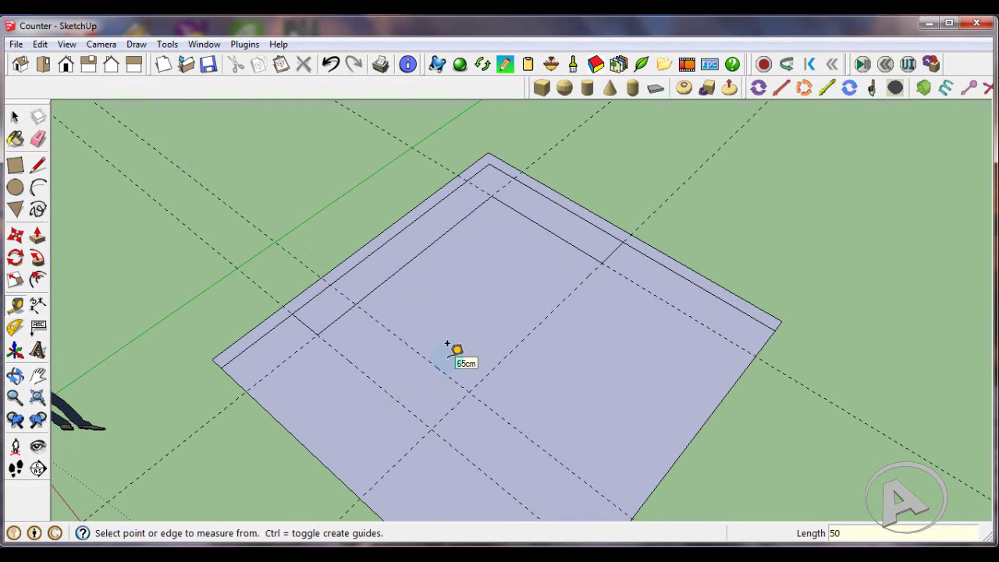
scroll(455, 316, down, 1)
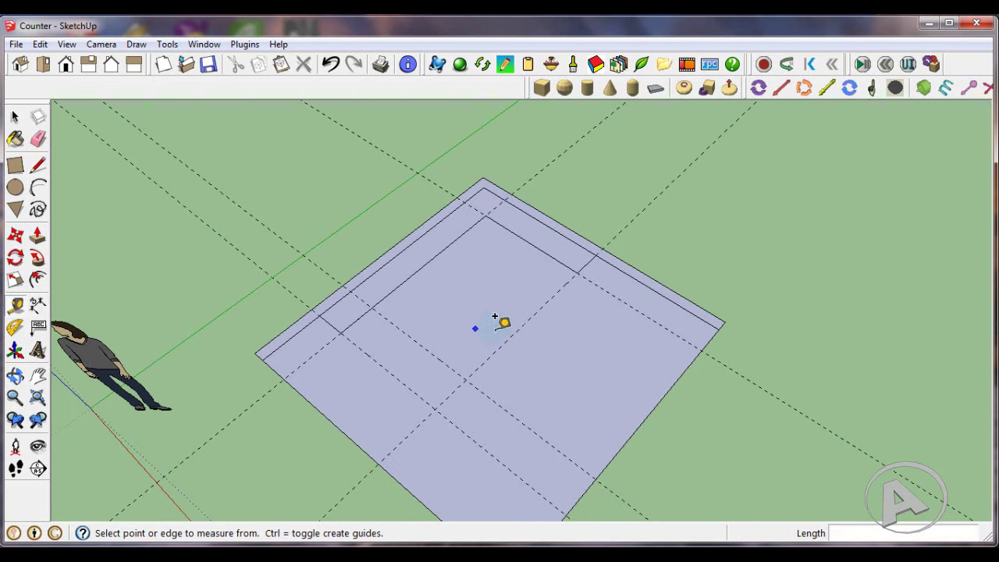
scroll(542, 305, up, 1)
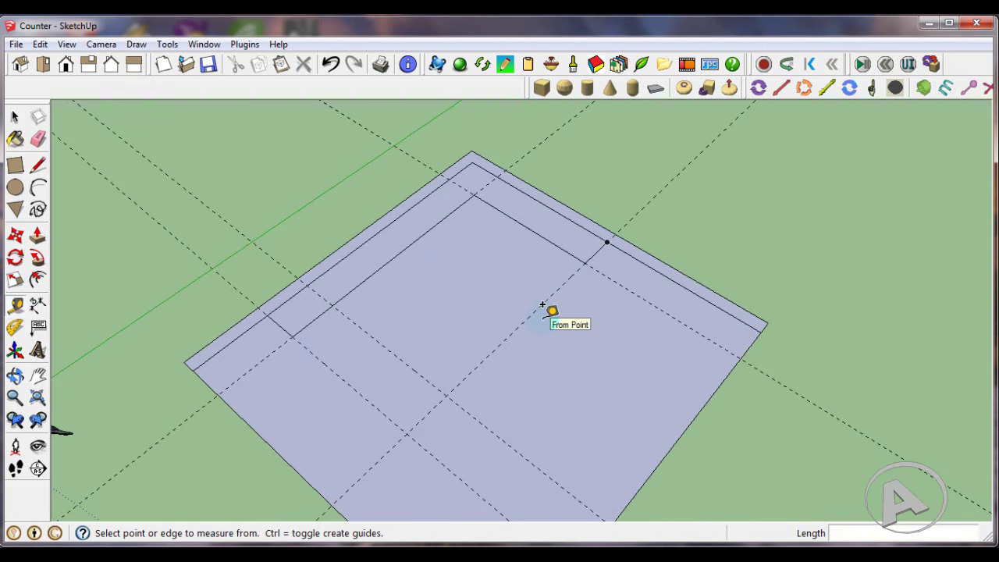
scroll(542, 304, up, 1)
scroll(397, 278, down, 1)
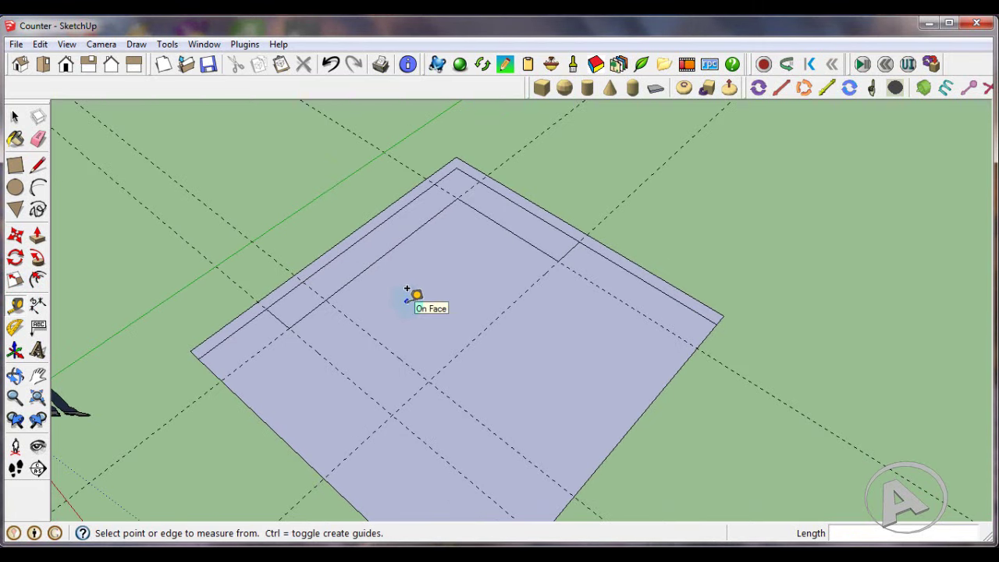
- Add guides 300 cm from the left edge, 50 cm from that guide, and 70 cm from the back edge
click(316, 259)
text(300)
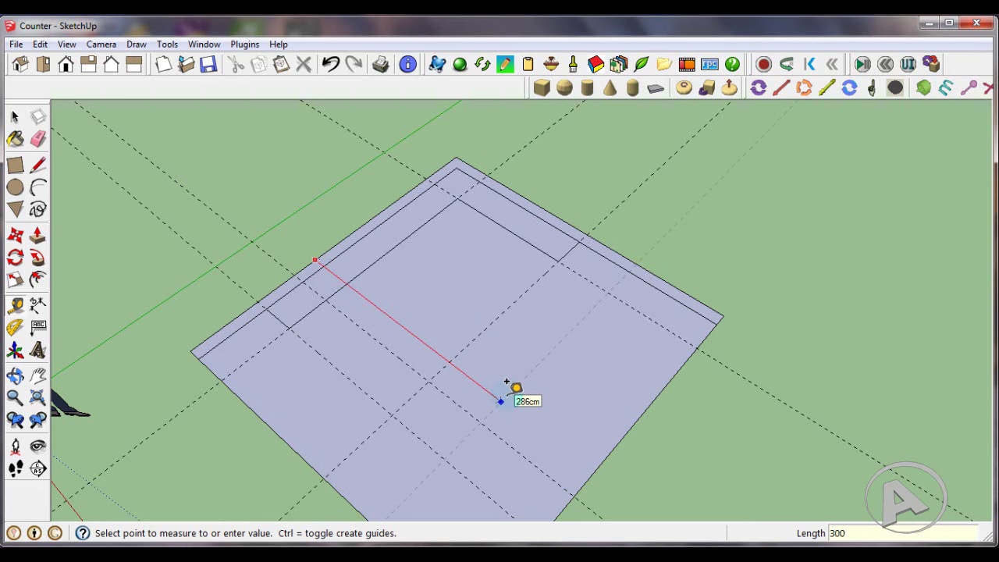
key(Return)
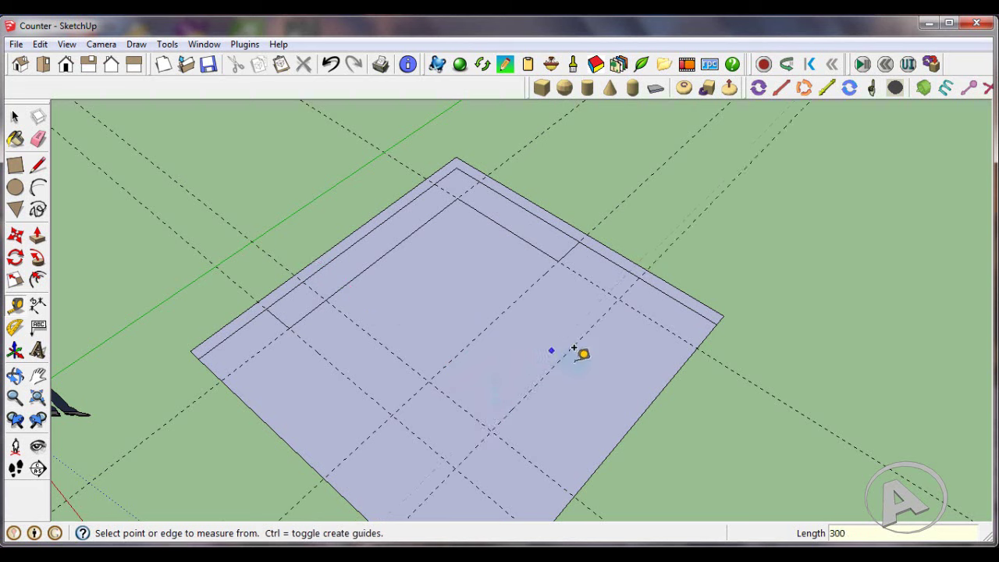
click(568, 349)
text(50)
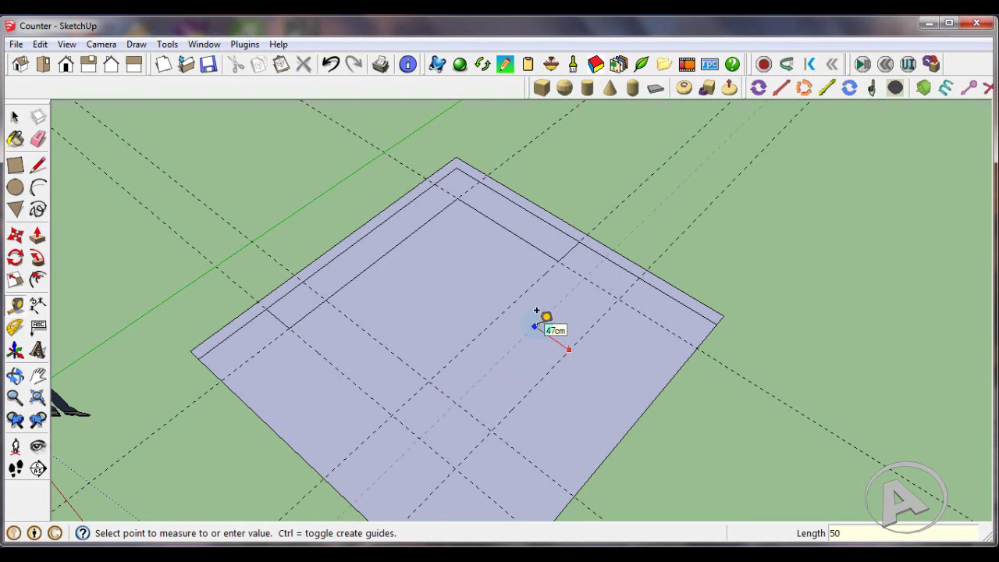
key(Return)
scroll(622, 253, up, 1)
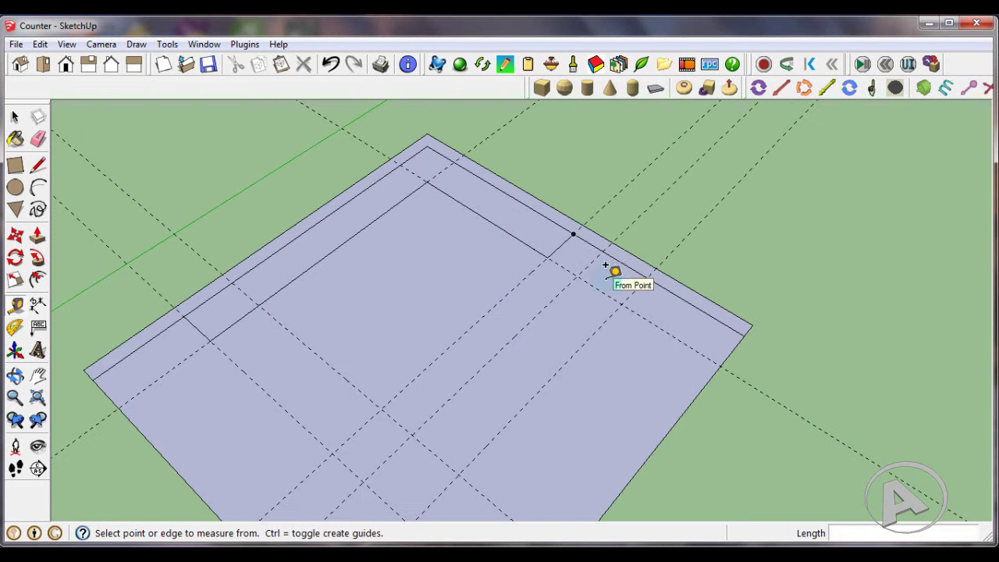
click(622, 262)
text(70)
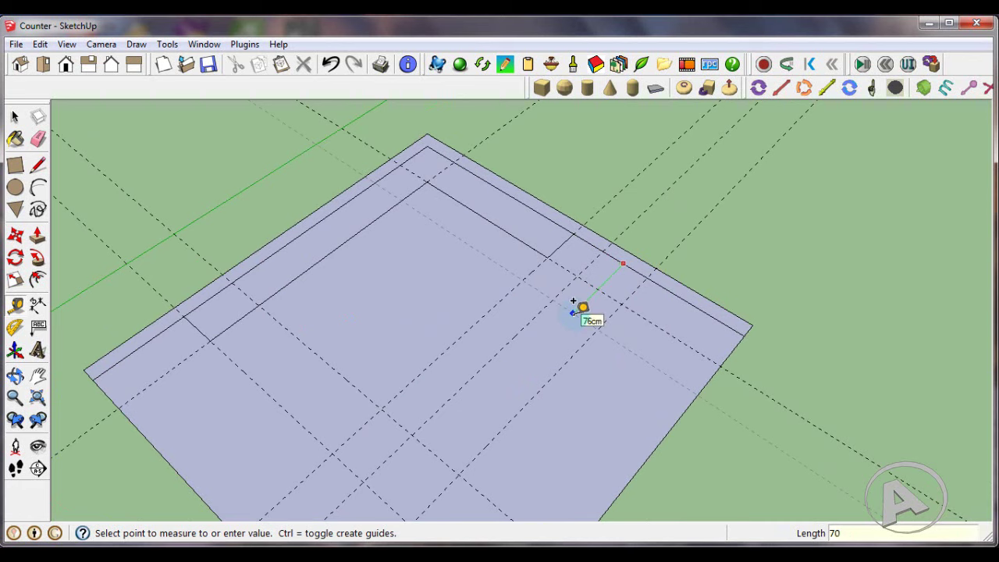
key(Return)
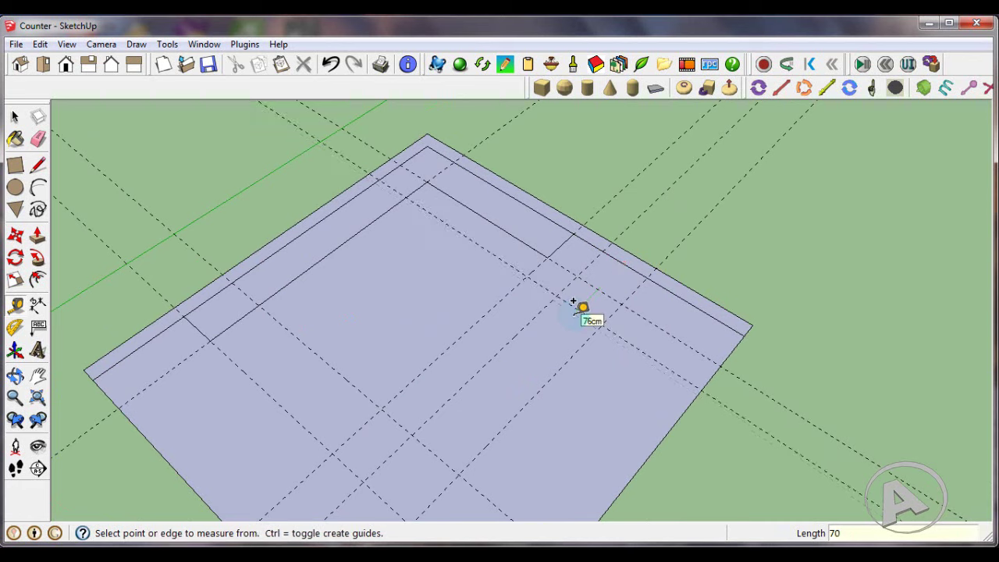
- Draw the closed inset countertop outline along the guide intersections
click(37, 165)
click(209, 339)
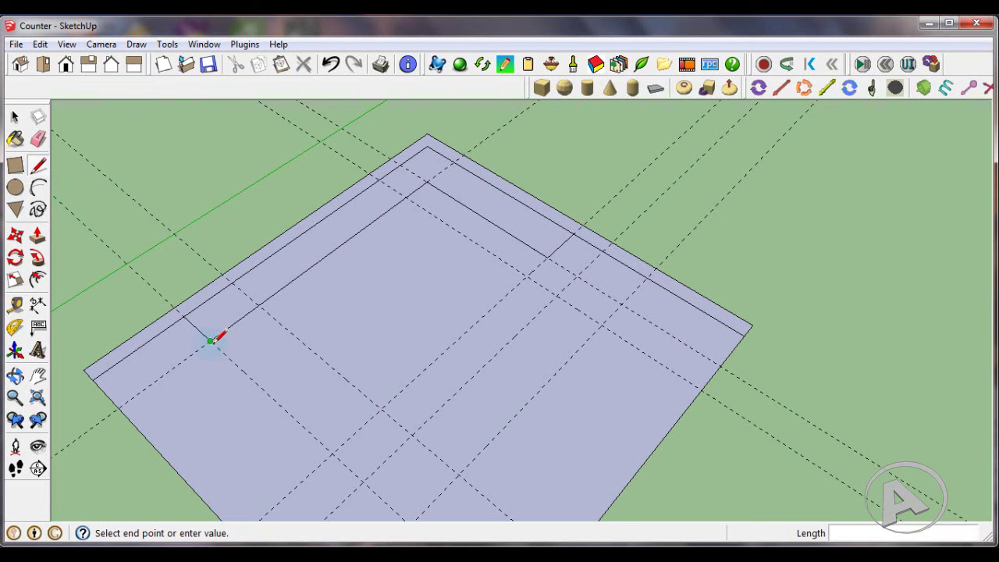
scroll(303, 389, down, 1)
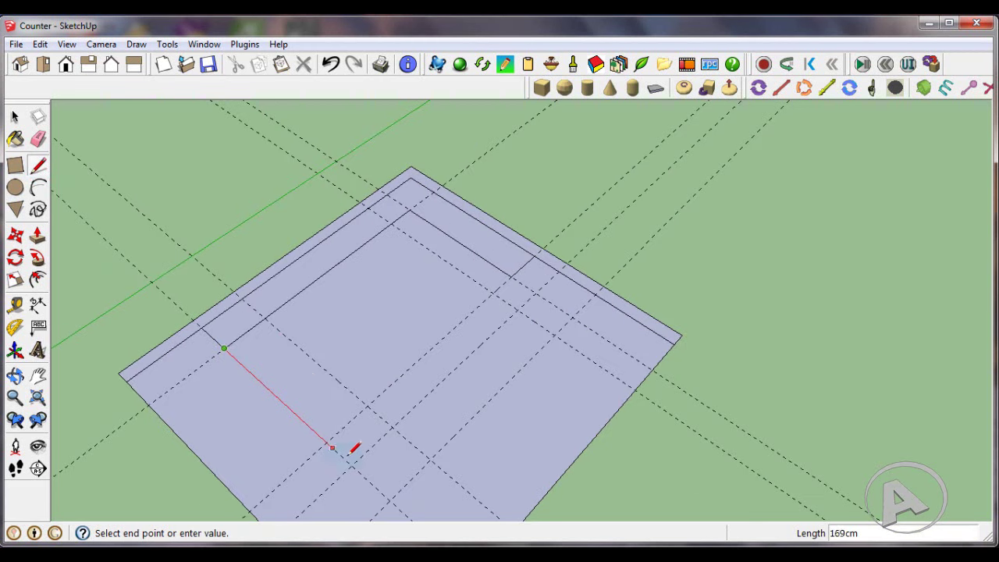
click(390, 500)
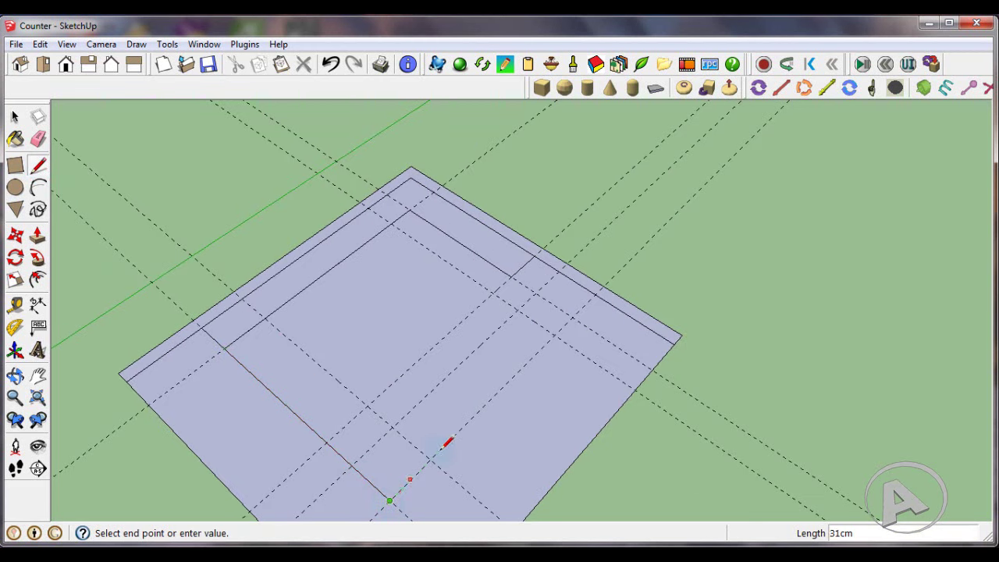
click(553, 334)
click(518, 310)
click(391, 426)
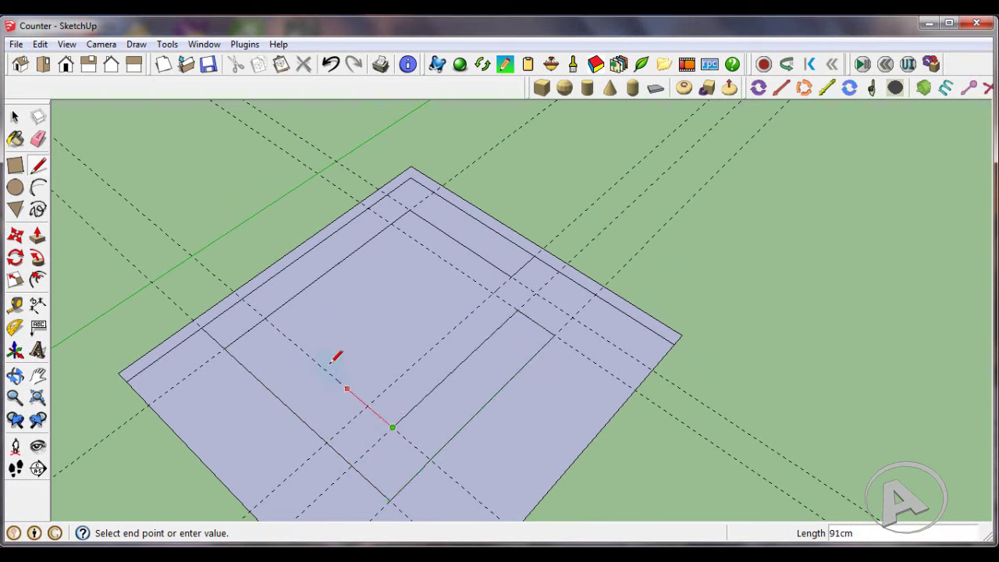
click(268, 317)
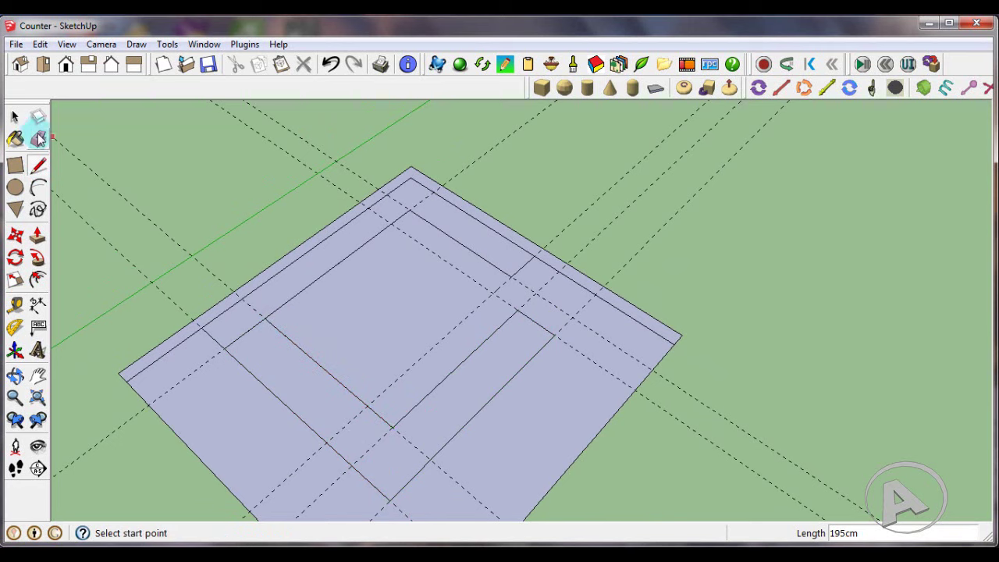
- Erase all the dashed guide lines from the slab
click(38, 139)
drag(325, 132, 217, 207)
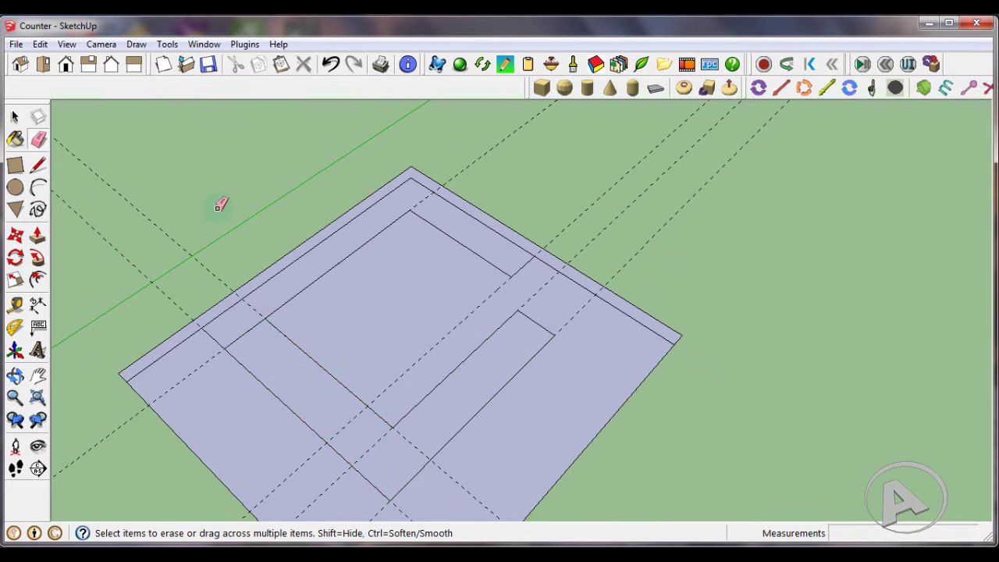
drag(189, 241, 147, 281)
drag(676, 237, 561, 166)
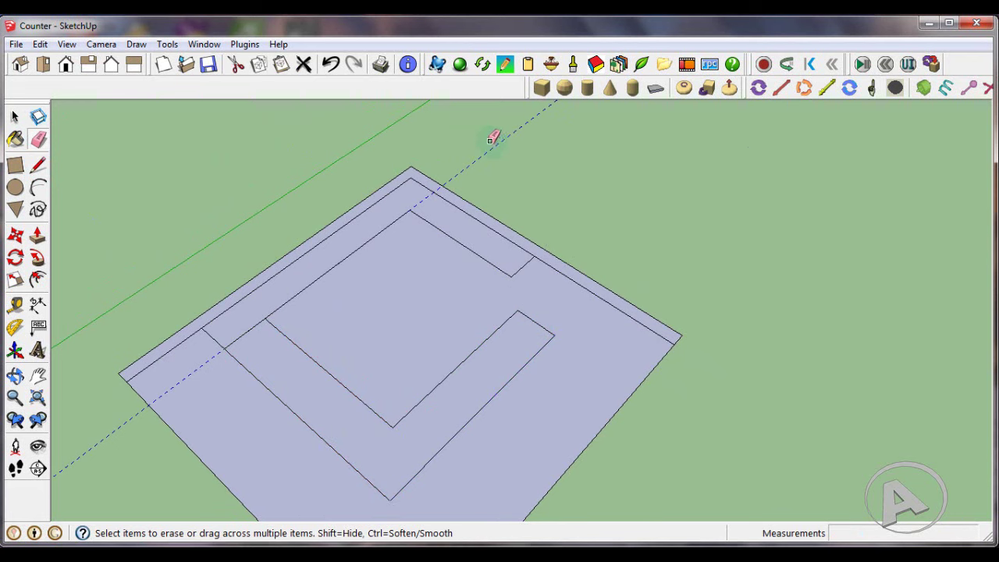
mouse_move(495, 133)
middle_down()
mouse_move(593, 254)
mouse_move(578, 270)
middle_up()
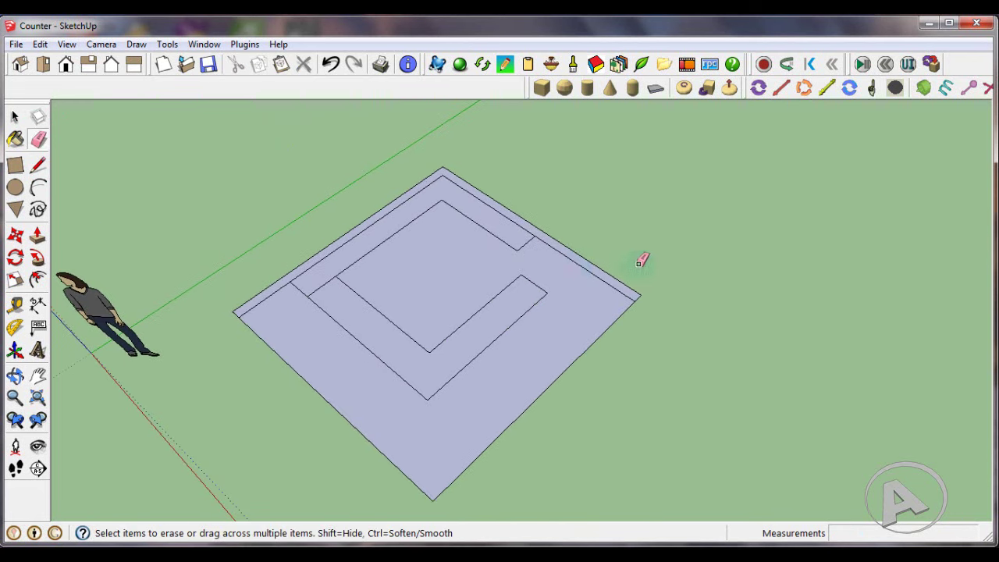
scroll(663, 239, down, 1)
scroll(671, 227, up, 1)
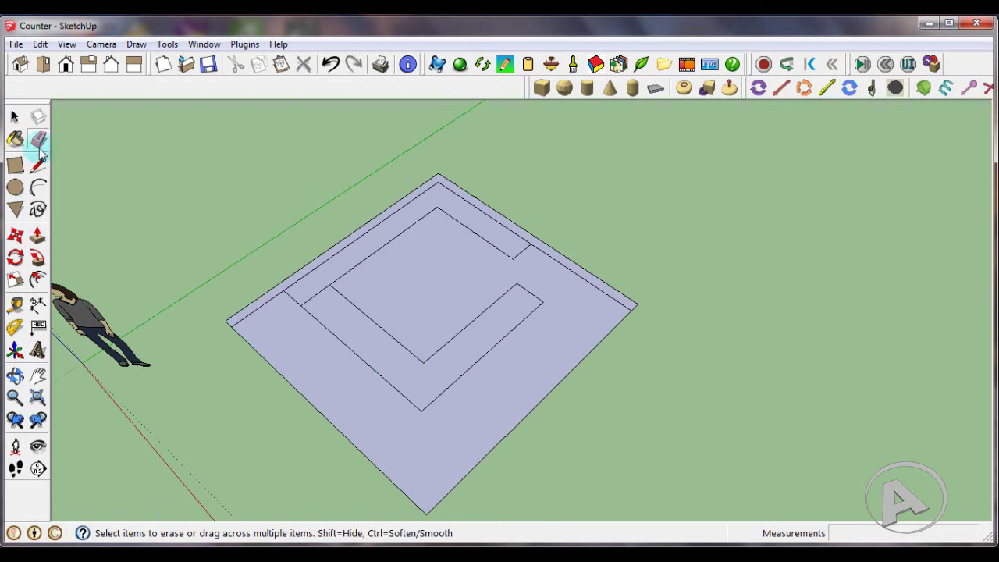
- Select the whole slab with all its faces and edges
click(14, 117)
scroll(471, 260, down, 1)
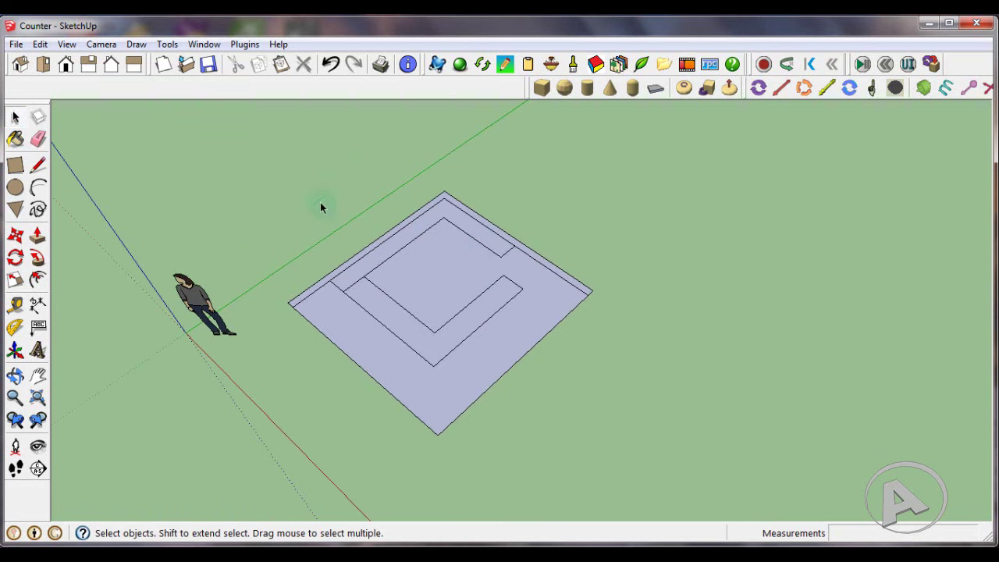
drag(252, 152, 624, 459)
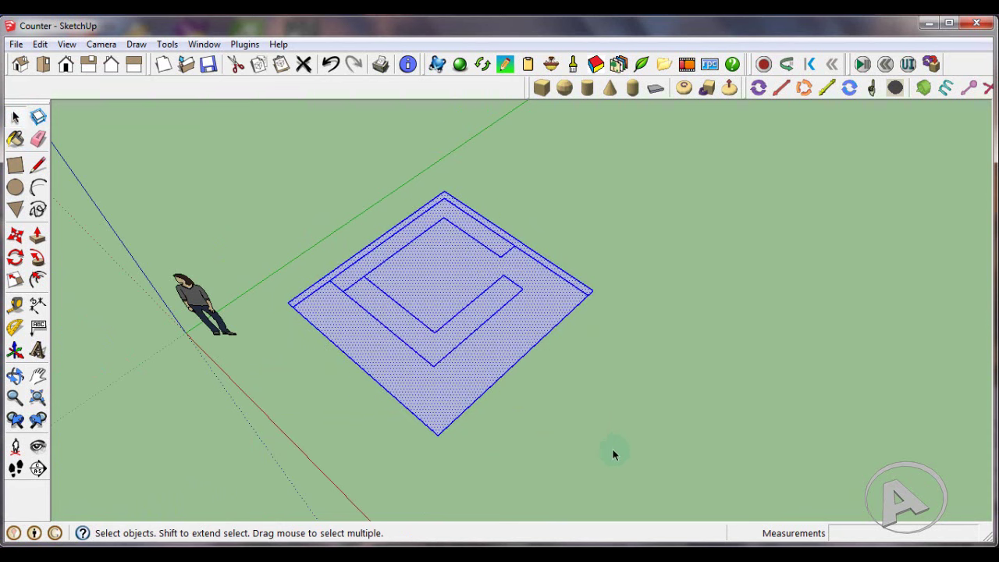
- Move a copy of the lined slab along the green axis
click(15, 235)
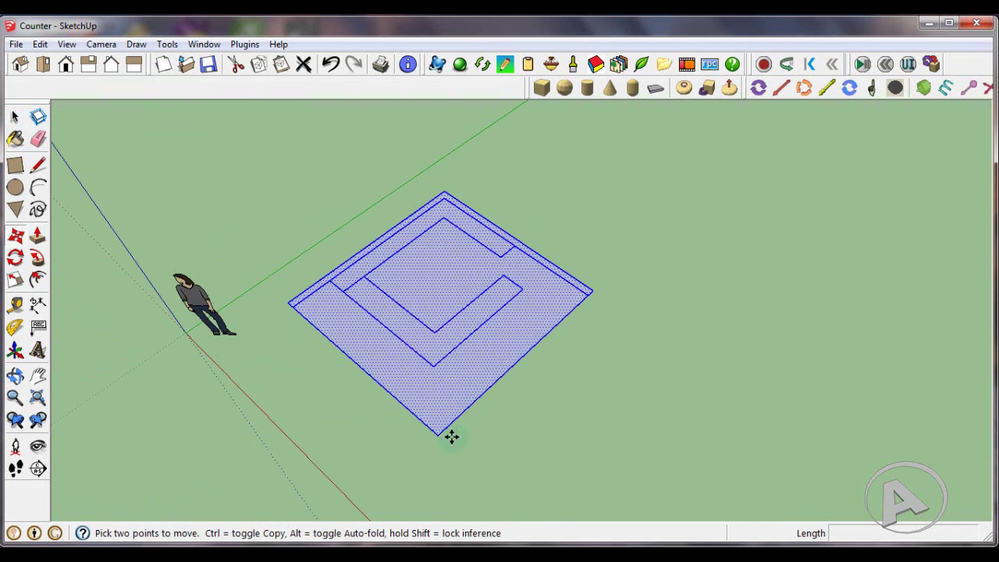
scroll(443, 435, down, 2)
scroll(443, 433, down, 1)
ctrl+click(442, 433)
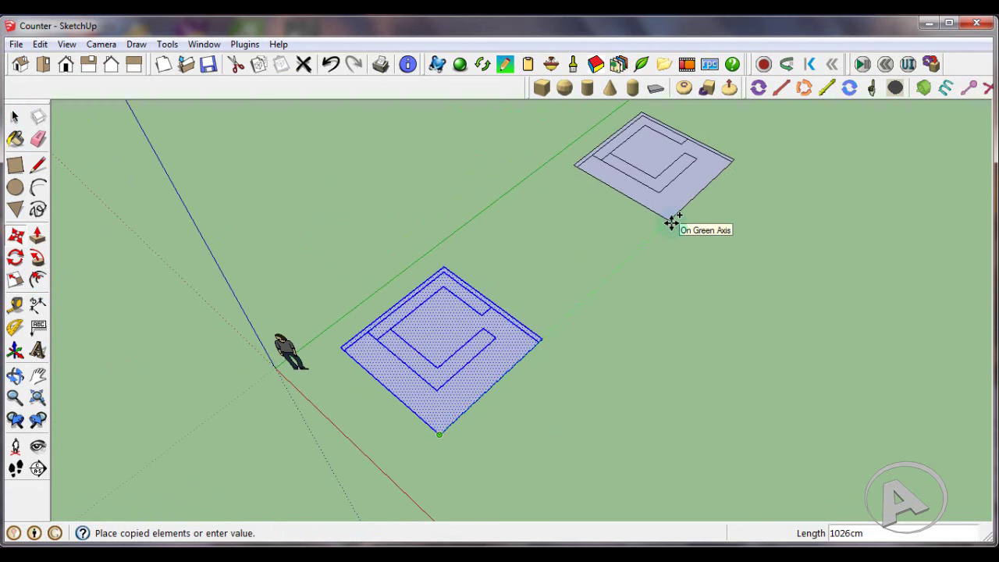
click(649, 238)
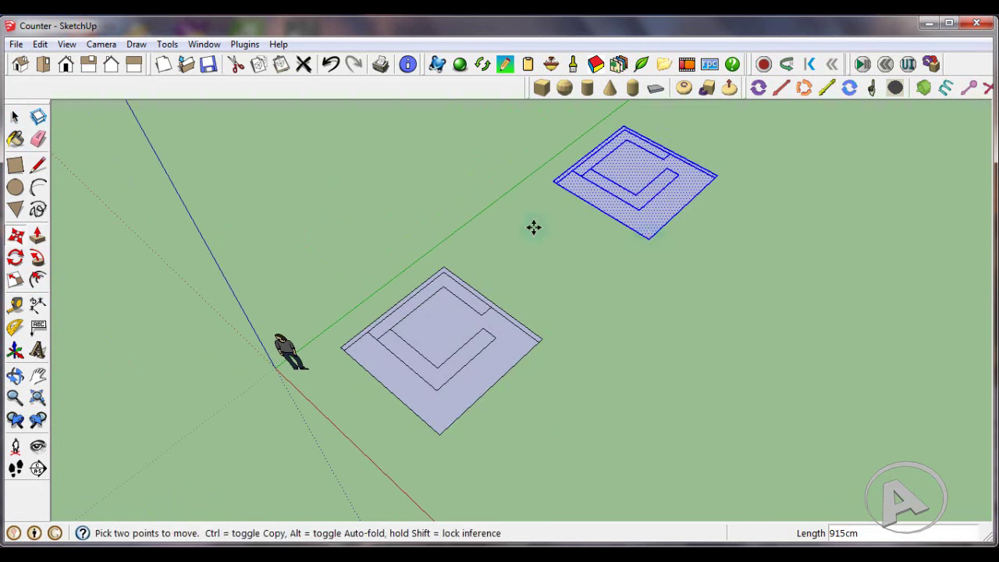
- Clear the selection and orbit to a flatter view of both slabs
click(14, 117)
click(376, 238)
middle_drag(376, 238, 507, 313)
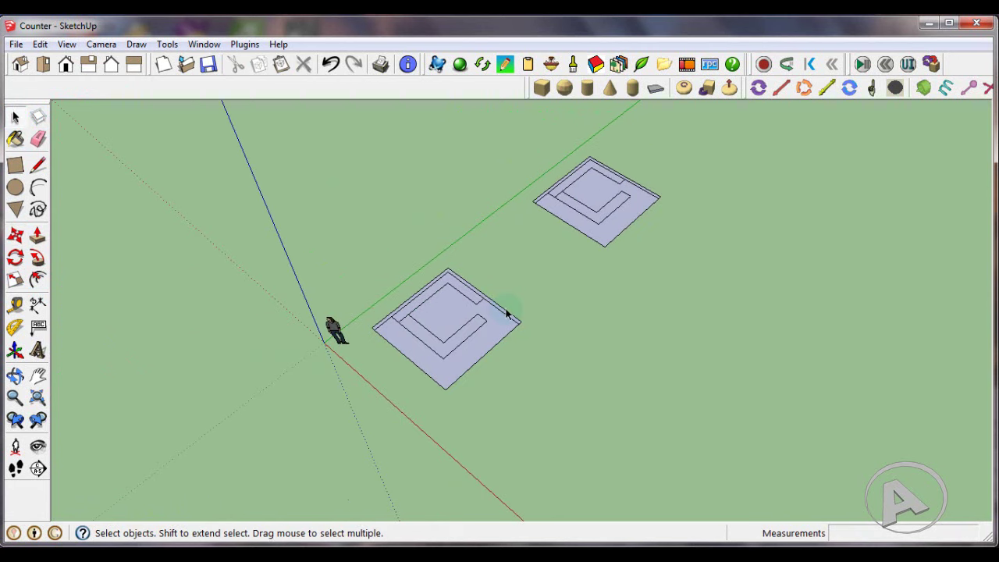
scroll(555, 248, up, 2)
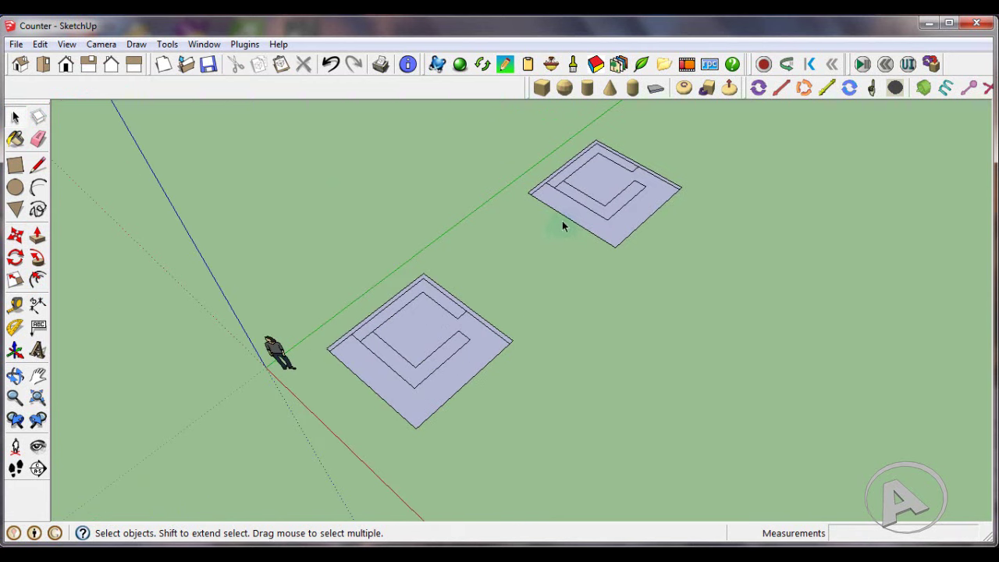
scroll(562, 222, up, 2)
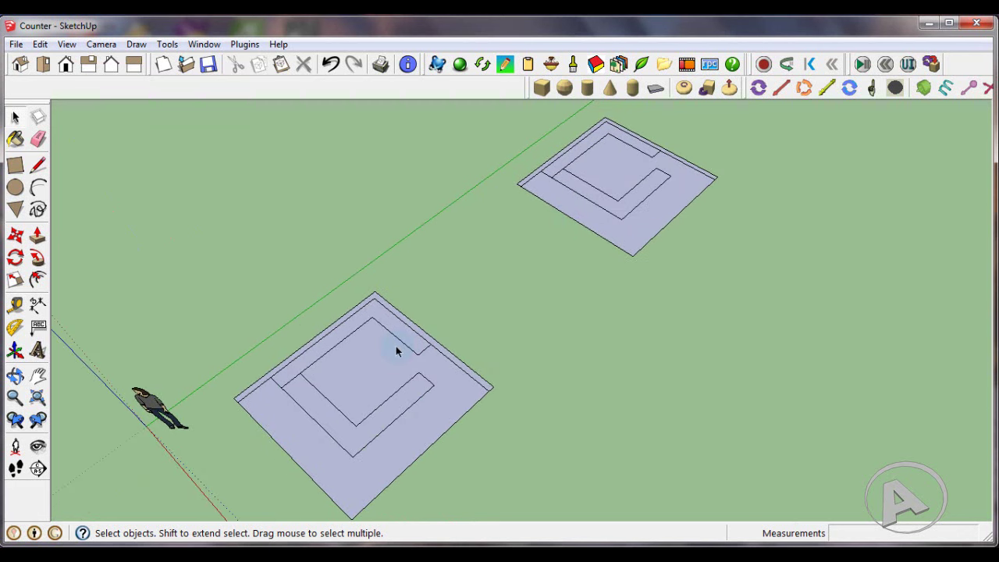
middle_drag(397, 348, 401, 312)
scroll(367, 320, up, 2)
scroll(345, 382, up, 2)
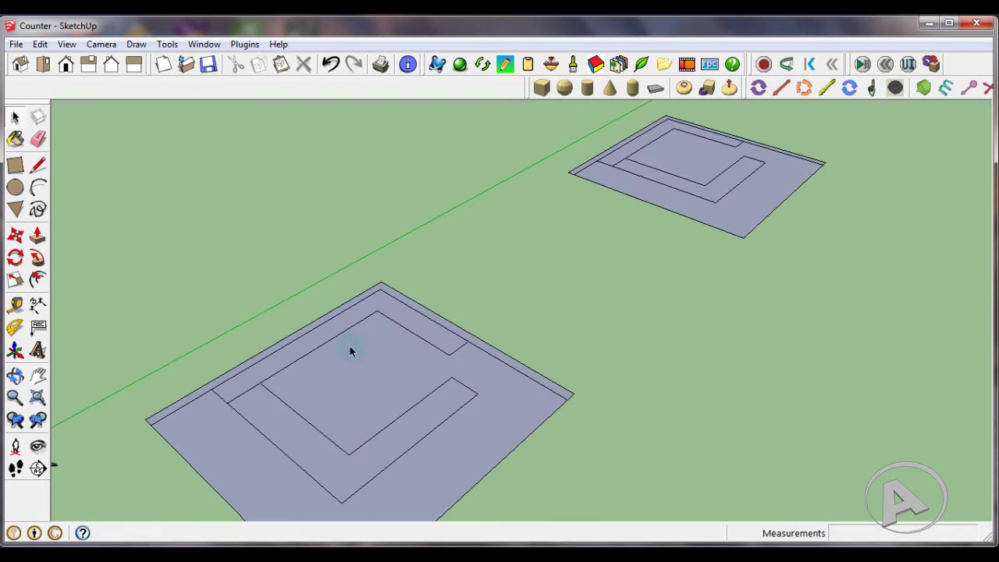
- Push/pull the slab's outer border strip up 300 cm into walls
scroll(344, 349, up, 2)
scroll(648, 383, down, 1)
scroll(316, 335, up, 2)
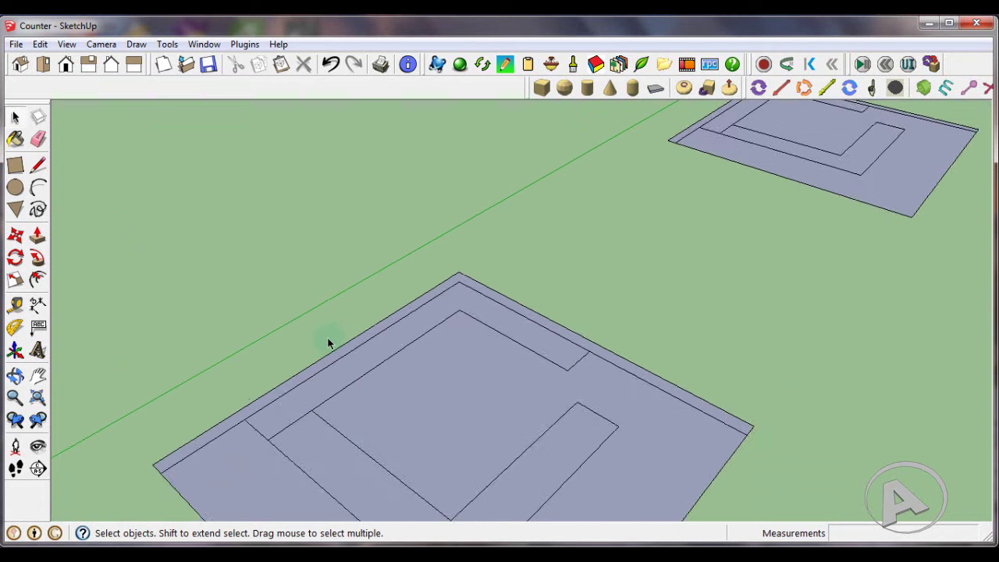
scroll(331, 339, up, 1)
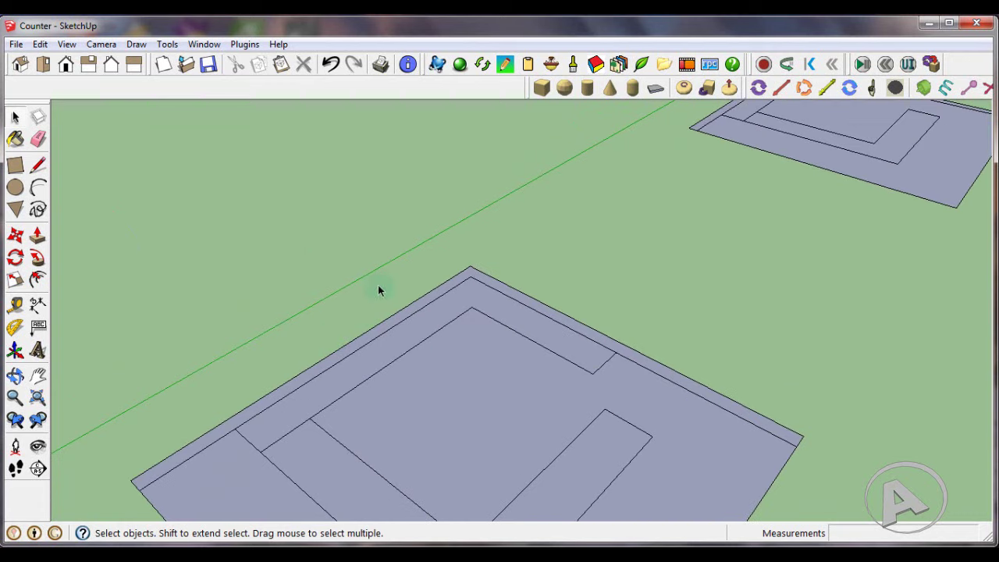
click(41, 240)
click(317, 376)
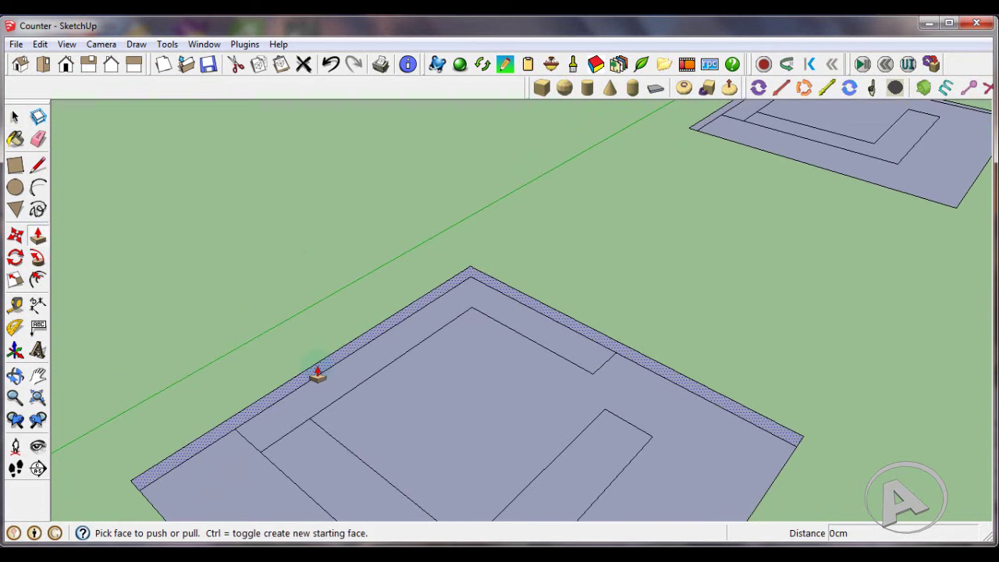
drag(317, 376, 324, 263)
text(300)
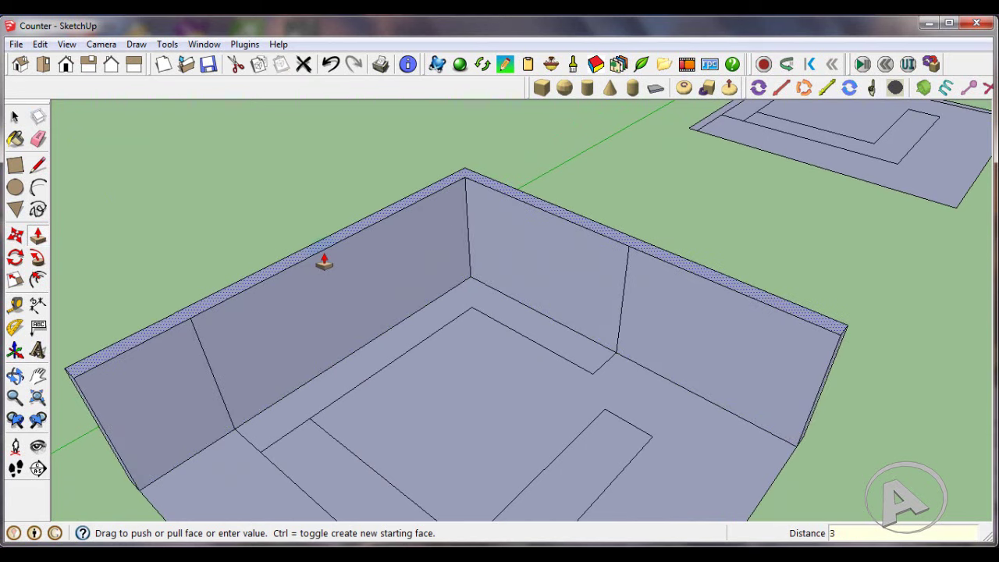
key(Return)
- Raise the L-shaped strip along the walls 230 cm into a block
scroll(324, 263, up, 3)
scroll(481, 339, down, 5)
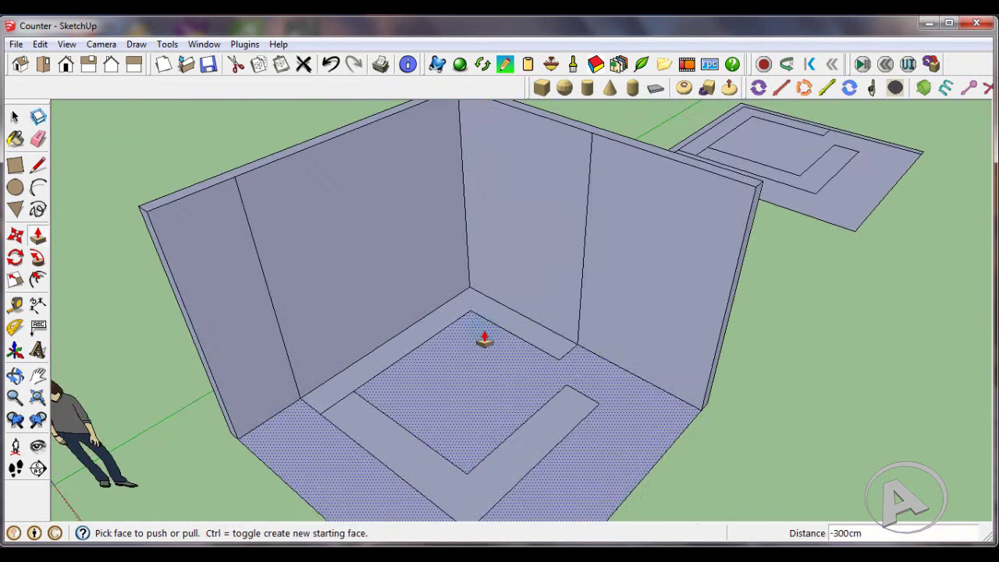
middle_drag(533, 408, 408, 319)
scroll(439, 346, up, 2)
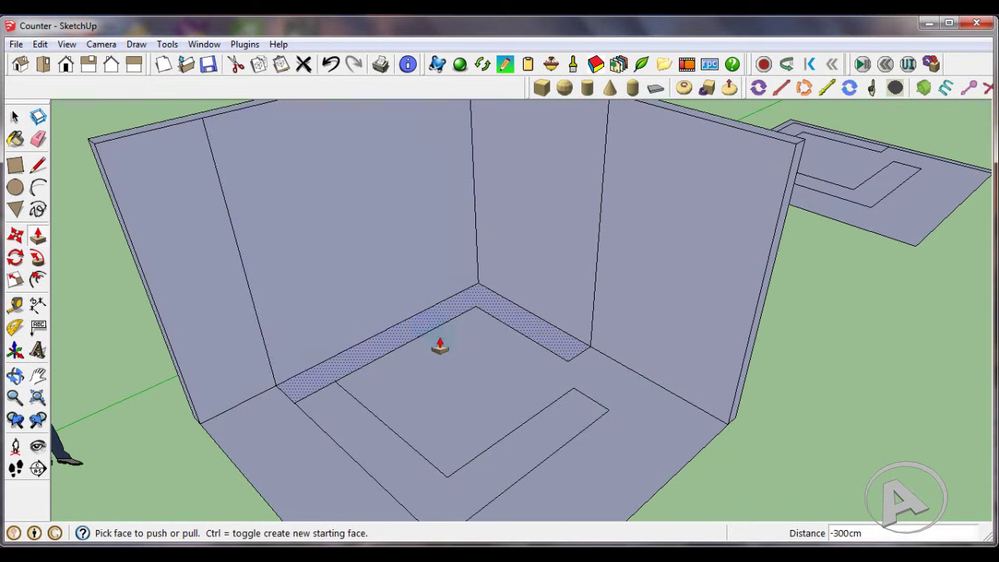
scroll(383, 334, down, 2)
scroll(378, 334, up, 2)
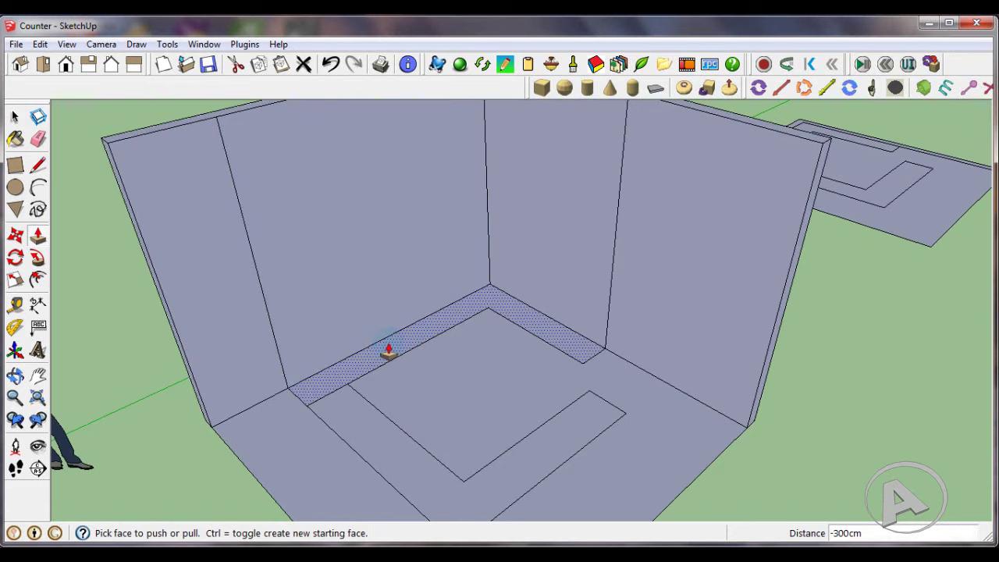
drag(387, 351, 377, 301)
text(230)
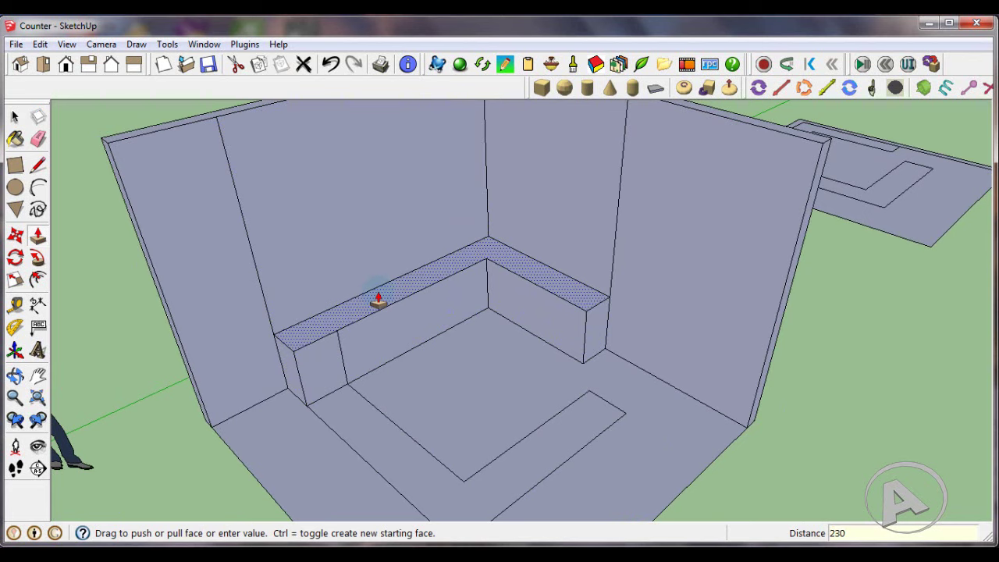
scroll(377, 301, down, 3)
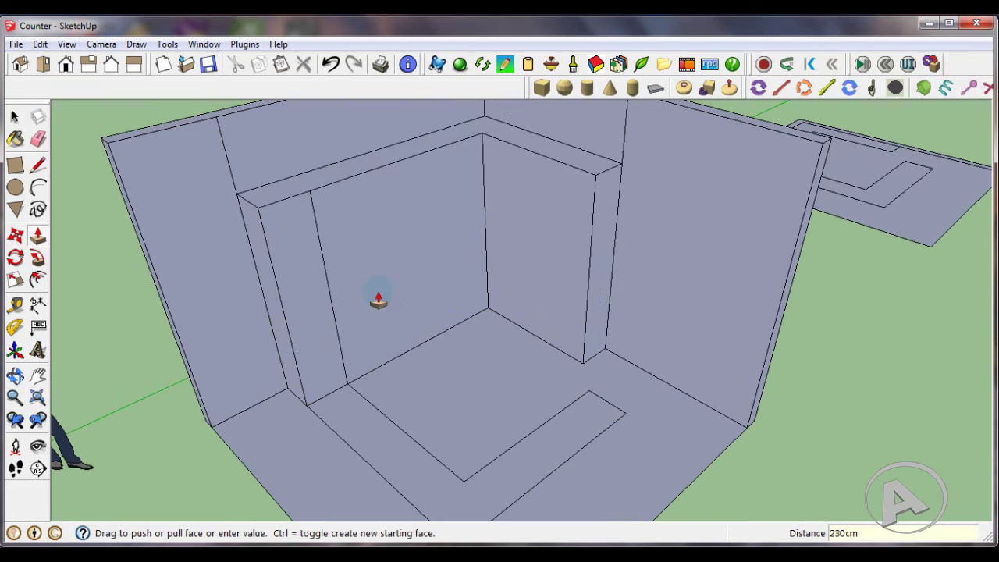
scroll(472, 328, down, 2)
key(Return)
mouse_move(473, 328)
middle_down()
mouse_move(437, 353)
mouse_move(439, 341)
mouse_move(475, 330)
middle_up()
scroll(475, 330, up, 2)
scroll(478, 329, up, 1)
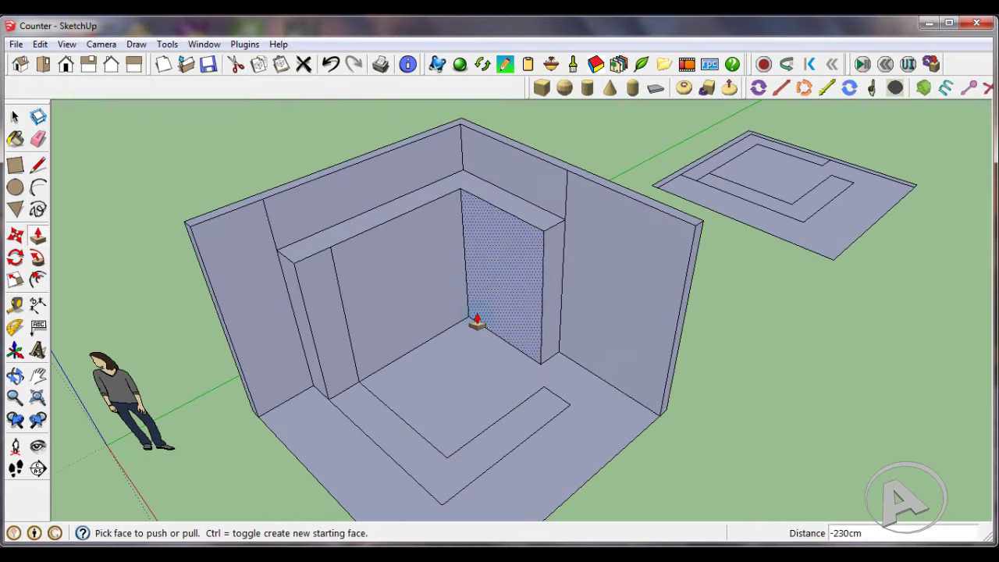
click(14, 116)
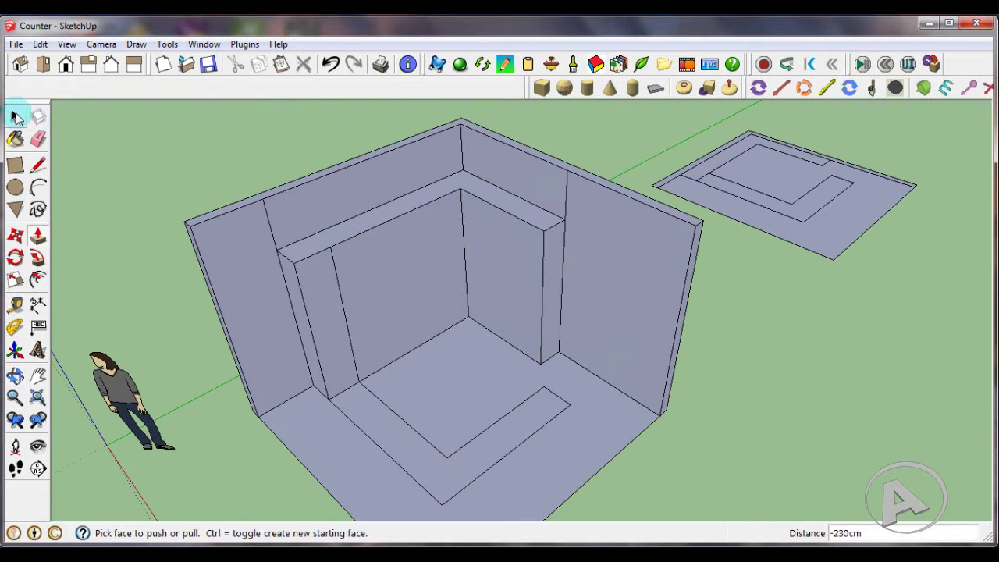
scroll(463, 281, down, 1)
- On the copied slab, erase the short diagonal corner edge and the edge beside the inner rectangle
scroll(737, 313, up, 1)
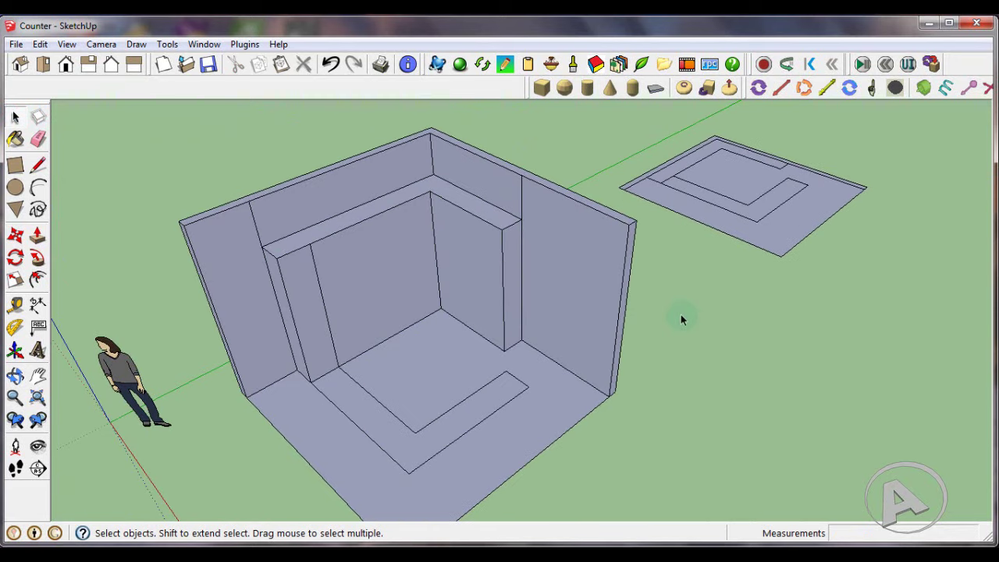
middle_drag(680, 318, 680, 338)
scroll(671, 336, down, 1)
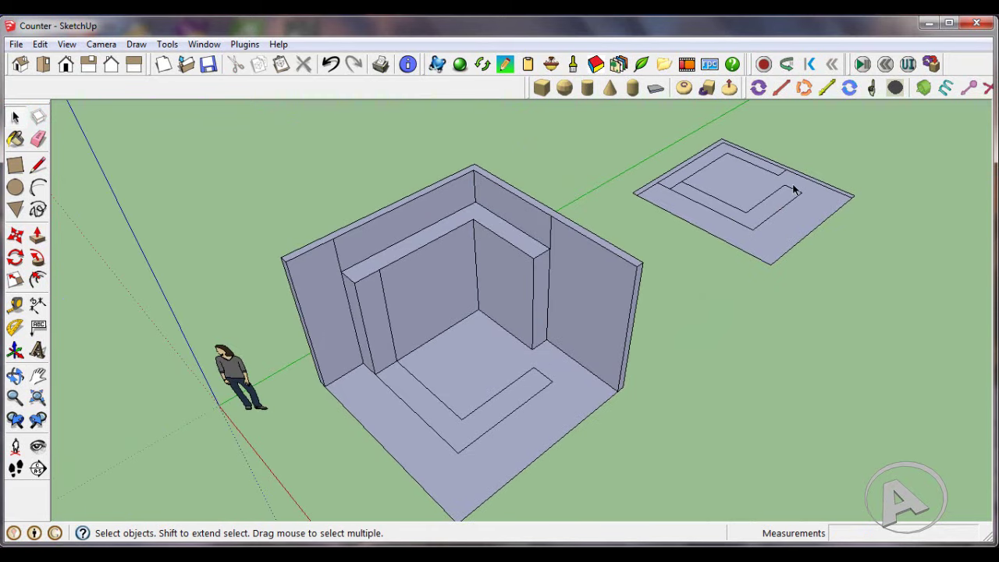
scroll(795, 189, up, 2)
middle_drag(792, 185, 751, 201)
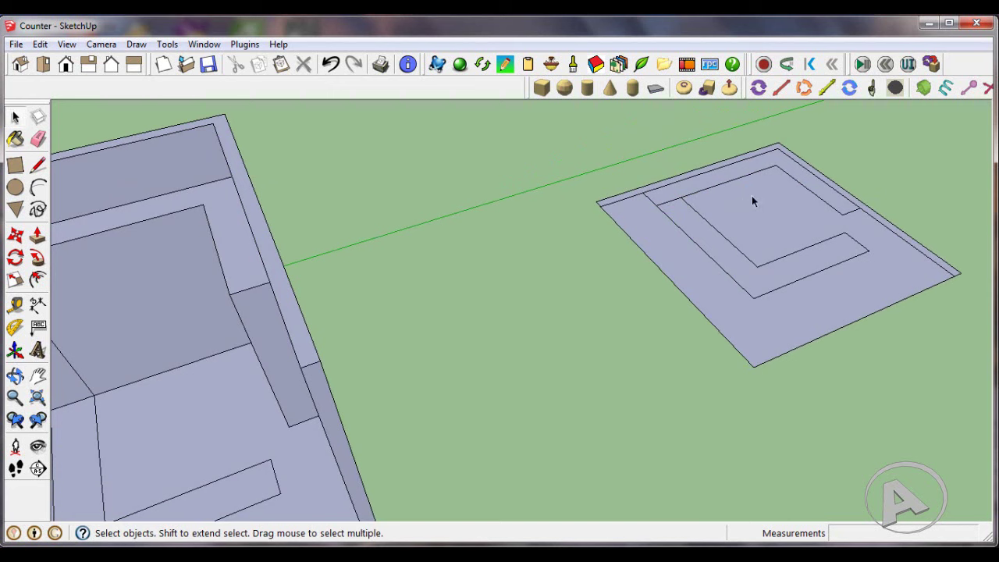
scroll(836, 177, up, 3)
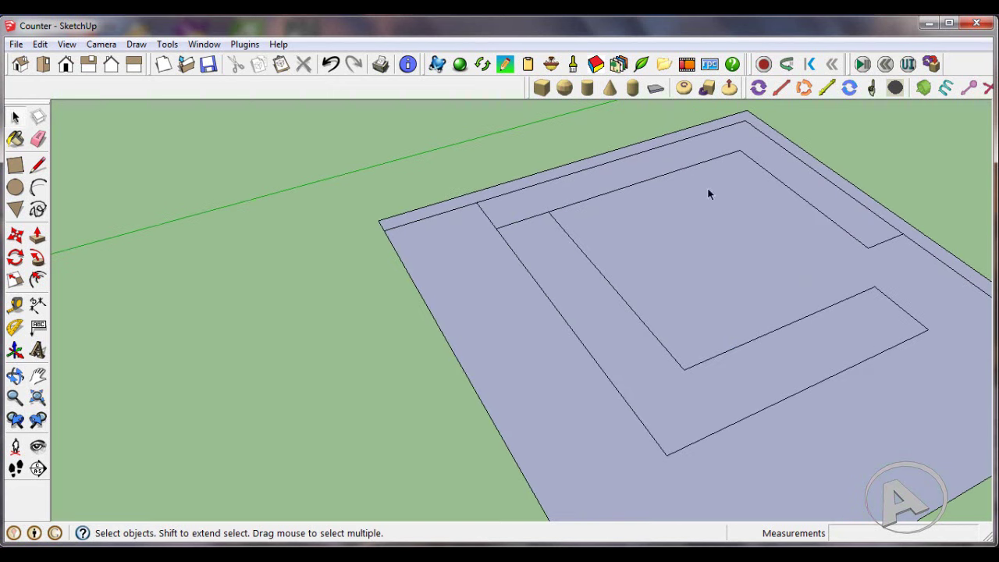
scroll(567, 211, up, 2)
scroll(572, 201, up, 1)
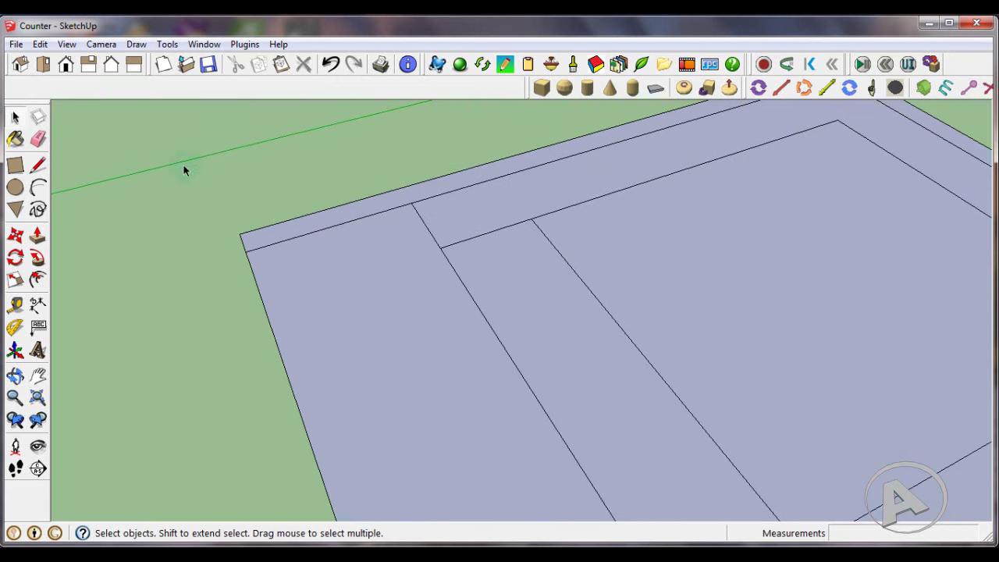
click(39, 139)
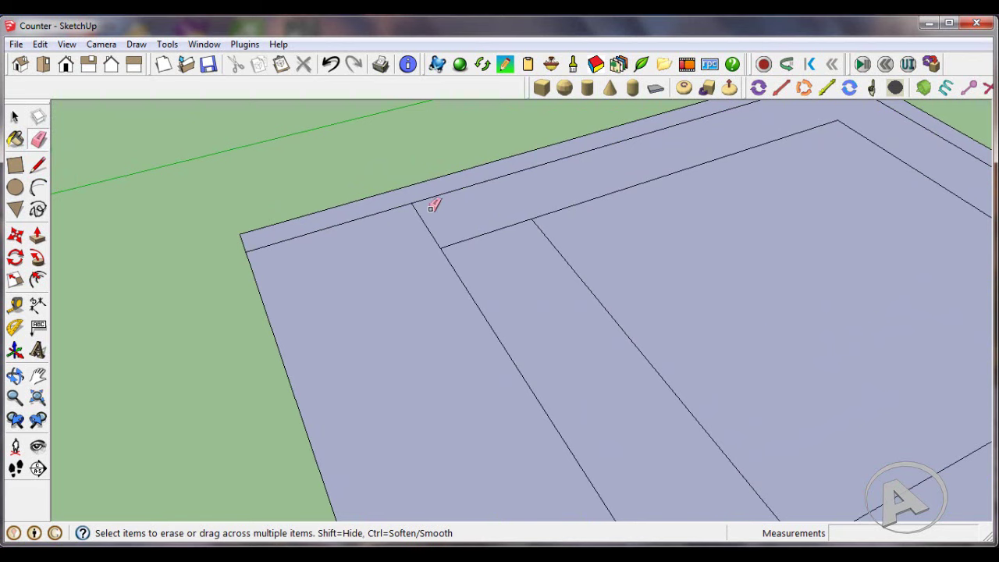
click(421, 215)
click(586, 203)
- Erase the long diagonal inner edge and the short leftover edge, leaving one L outline
scroll(495, 216, down, 2)
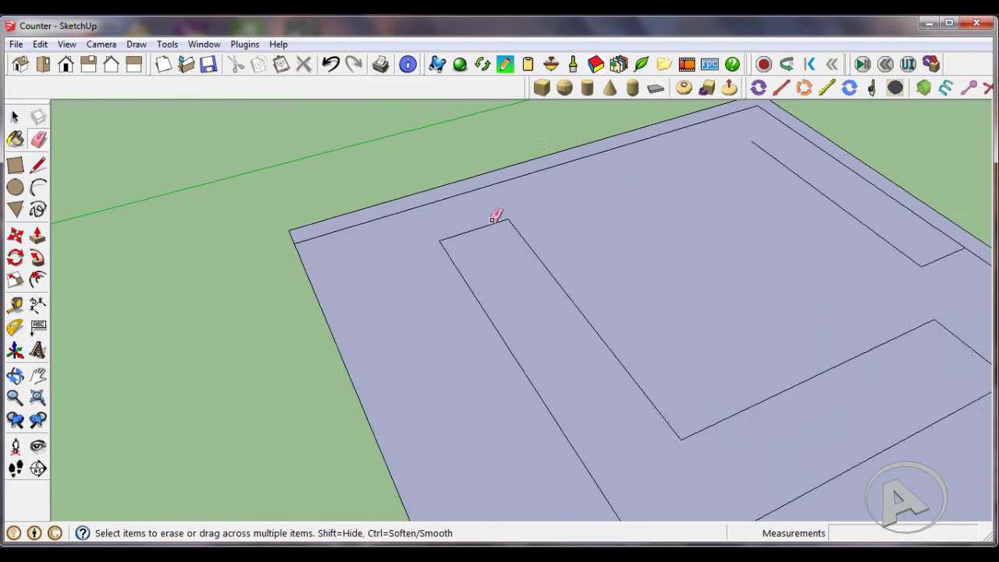
scroll(494, 216, down, 1)
drag(846, 227, 921, 266)
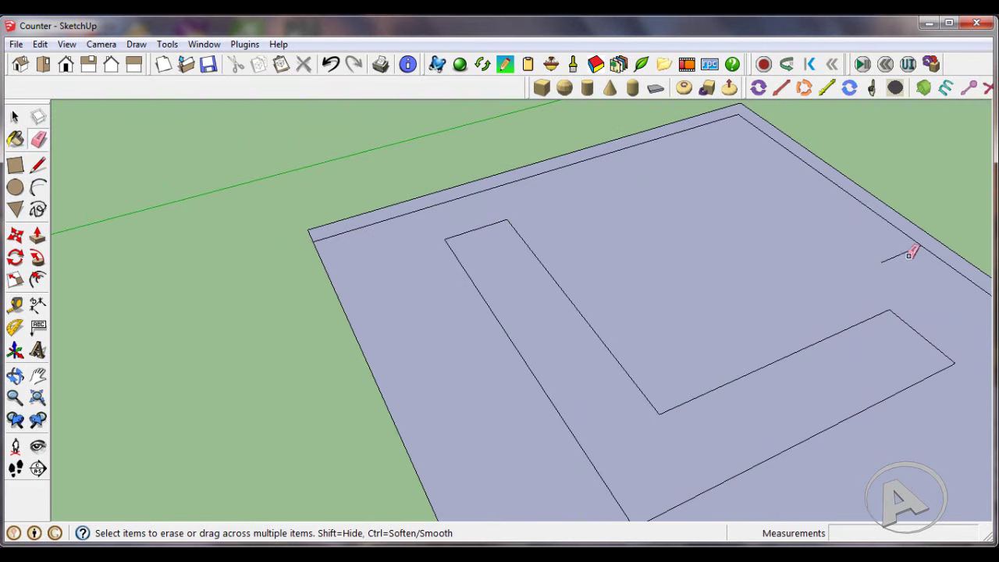
click(907, 253)
scroll(858, 228, down, 1)
mouse_move(772, 250)
middle_down()
mouse_move(778, 286)
mouse_move(582, 296)
mouse_move(637, 294)
mouse_move(633, 367)
mouse_move(631, 351)
middle_up()
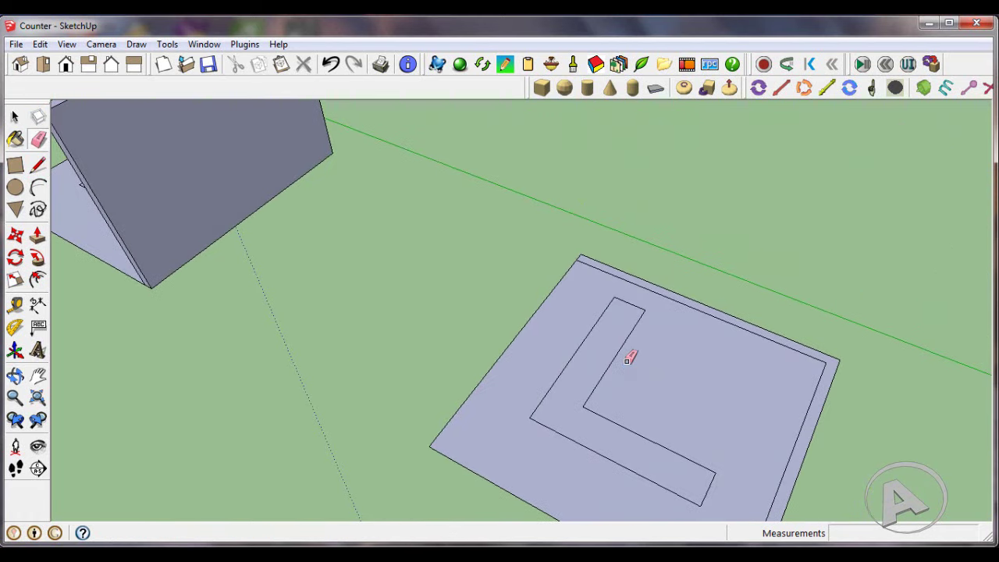
- Push/Pull the L-shaped face up 60 cm into a solid counter block on the base slab
click(37, 234)
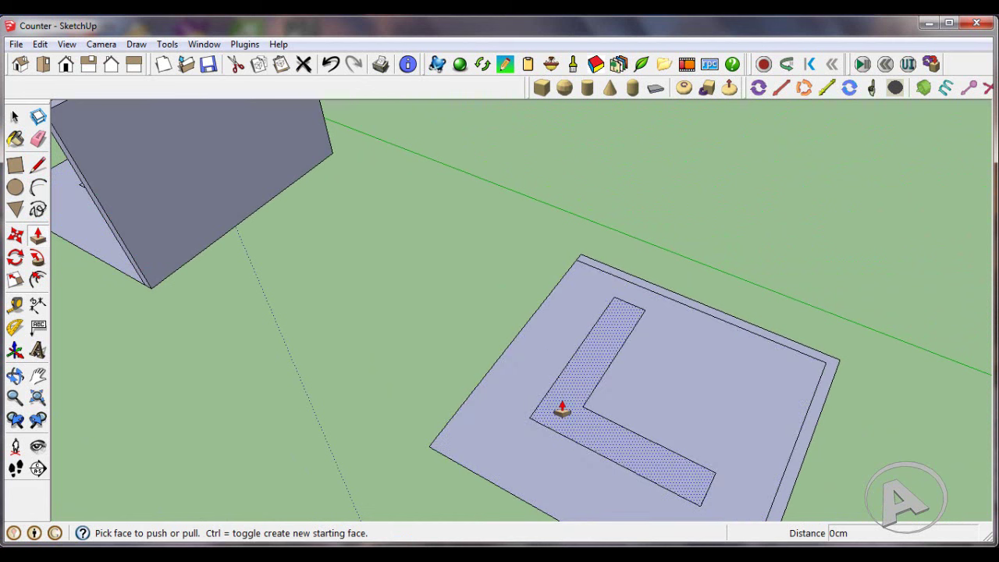
drag(561, 409, 566, 370)
text(60)
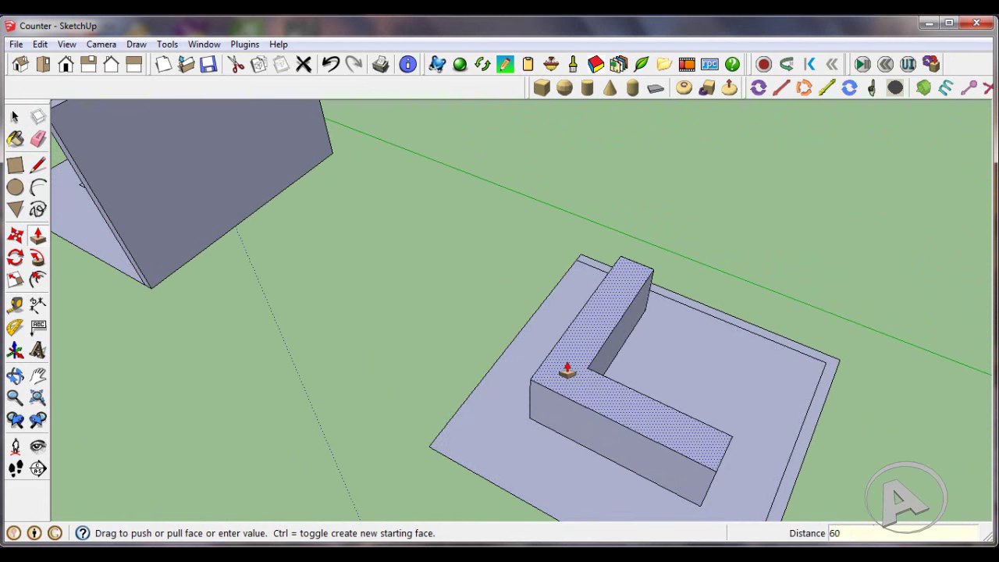
click(566, 371)
mouse_move(567, 371)
middle_down()
mouse_move(588, 356)
mouse_move(724, 339)
mouse_move(769, 367)
mouse_move(624, 286)
mouse_move(679, 272)
mouse_move(742, 285)
mouse_move(620, 263)
mouse_move(632, 248)
middle_up()
scroll(626, 228, up, 1)
scroll(624, 225, up, 2)
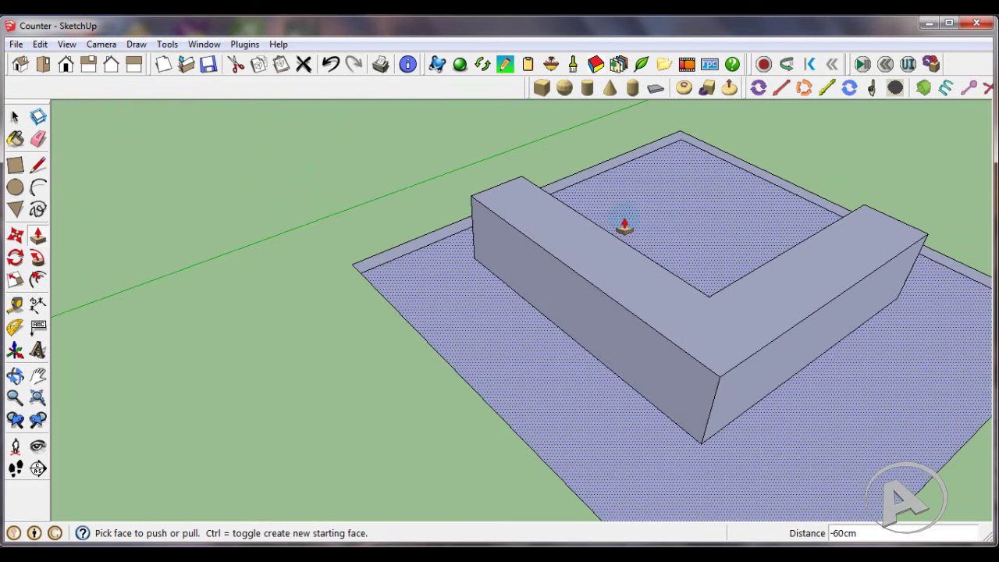
scroll(625, 226, up, 2)
scroll(624, 225, up, 2)
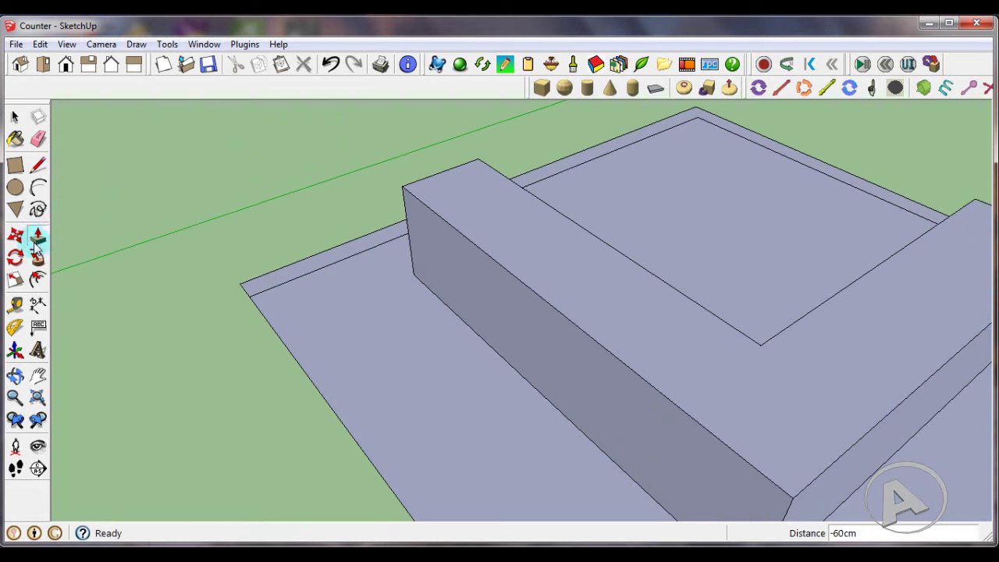
- Place a guide on the long wall 10 cm above its bottom edge
click(17, 305)
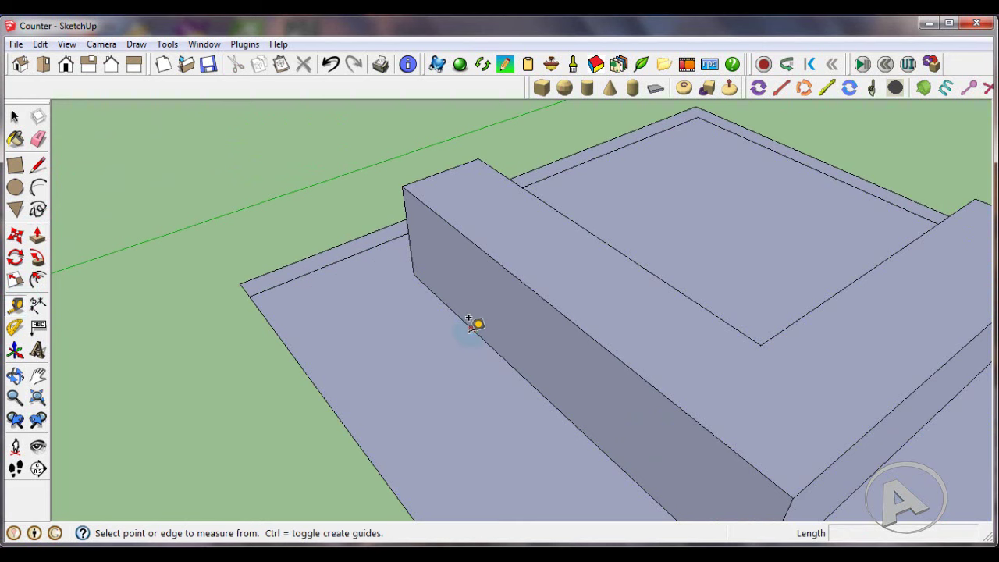
mouse_move(469, 323)
middle_down()
mouse_move(495, 283)
mouse_move(466, 294)
middle_up()
scroll(465, 295, up, 2)
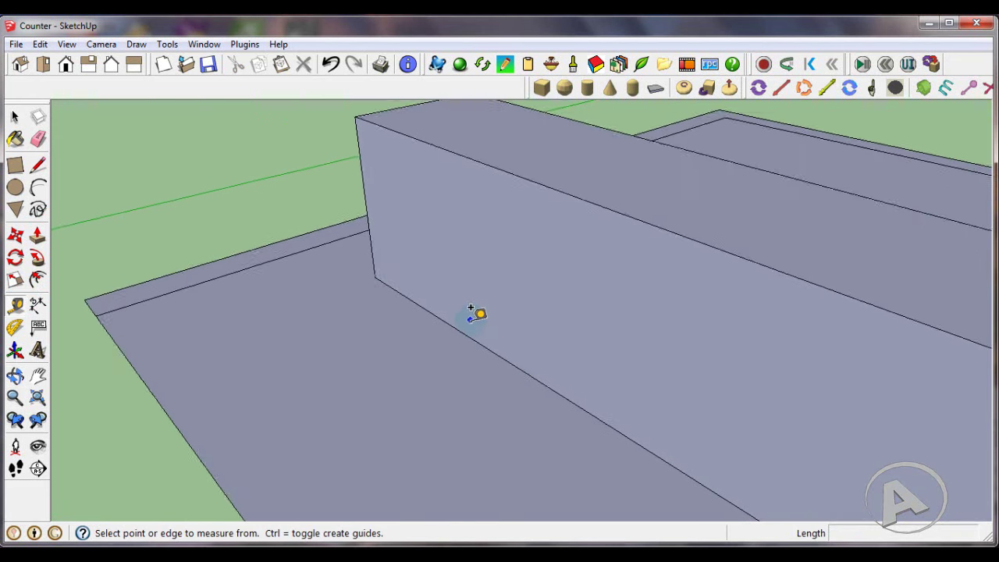
scroll(473, 315, up, 2)
click(473, 340)
text(10)
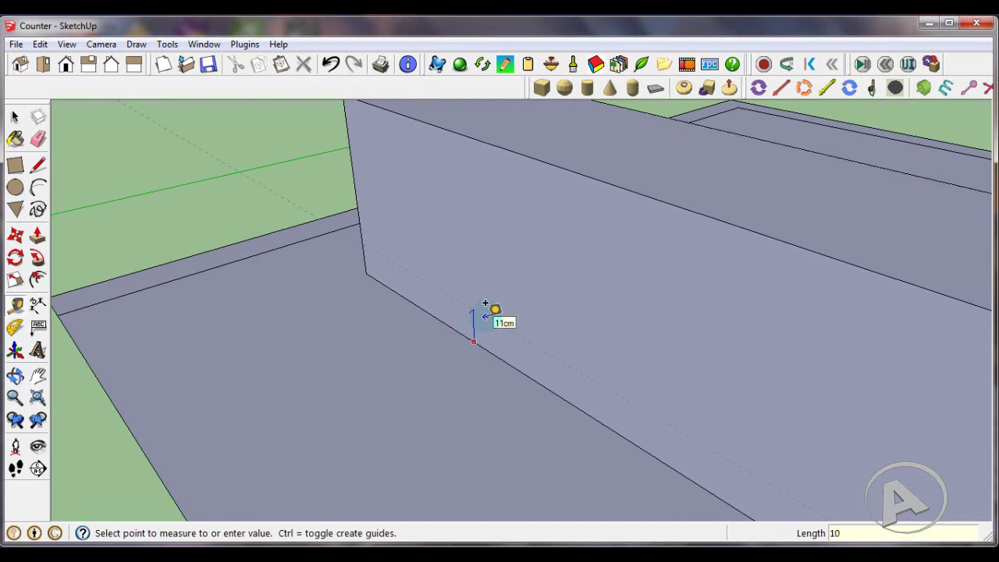
key(Return)
- Place a second guide 5 cm below the long wall's top edge
scroll(379, 282, down, 2)
scroll(379, 281, down, 1)
scroll(435, 234, up, 2)
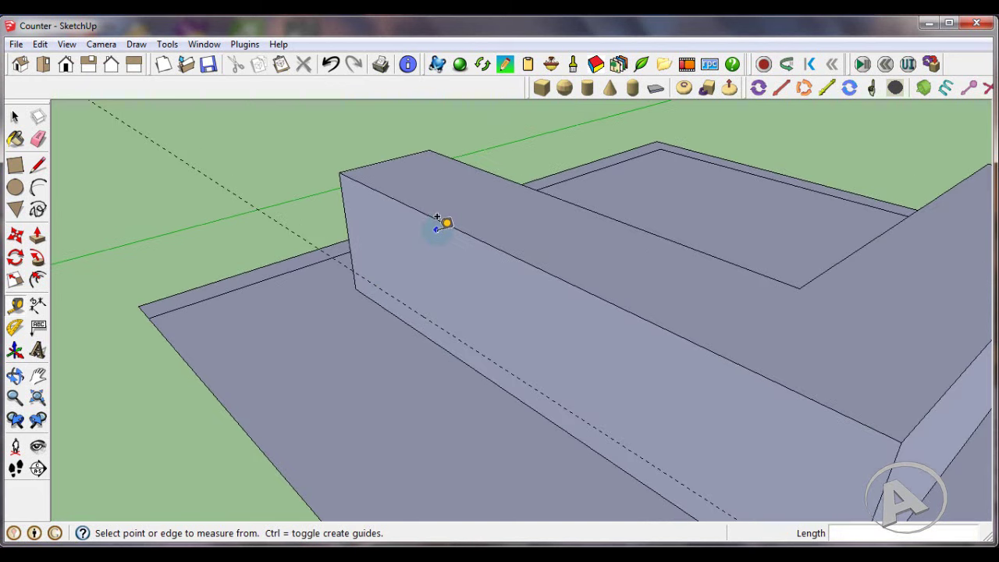
click(442, 222)
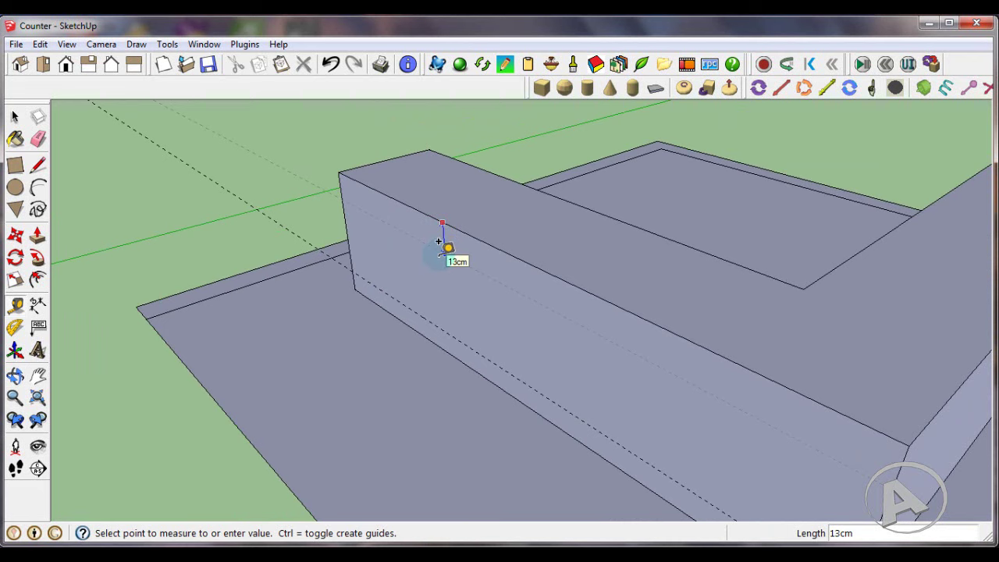
text(5)
key(Return)
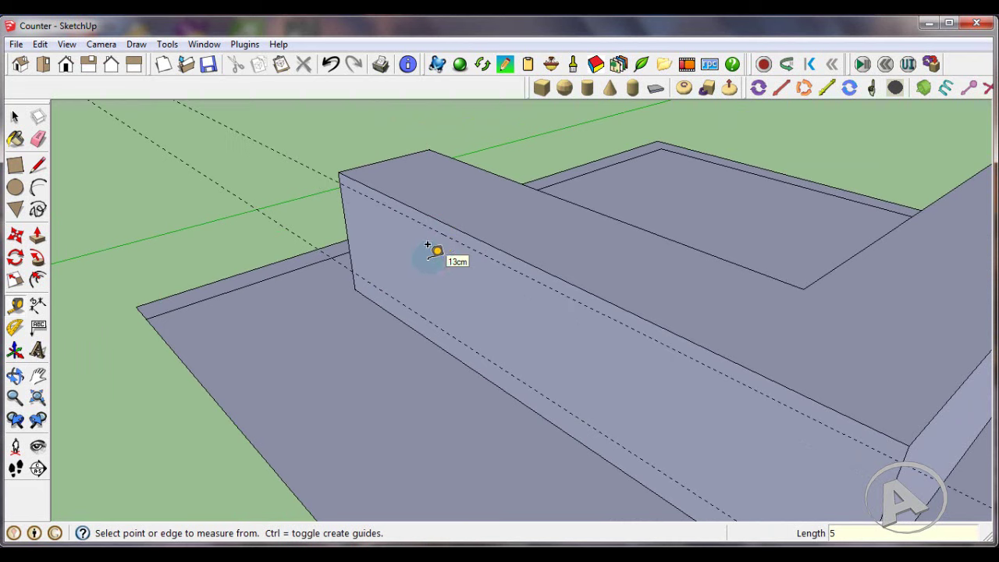
scroll(351, 239, down, 2)
scroll(350, 239, down, 1)
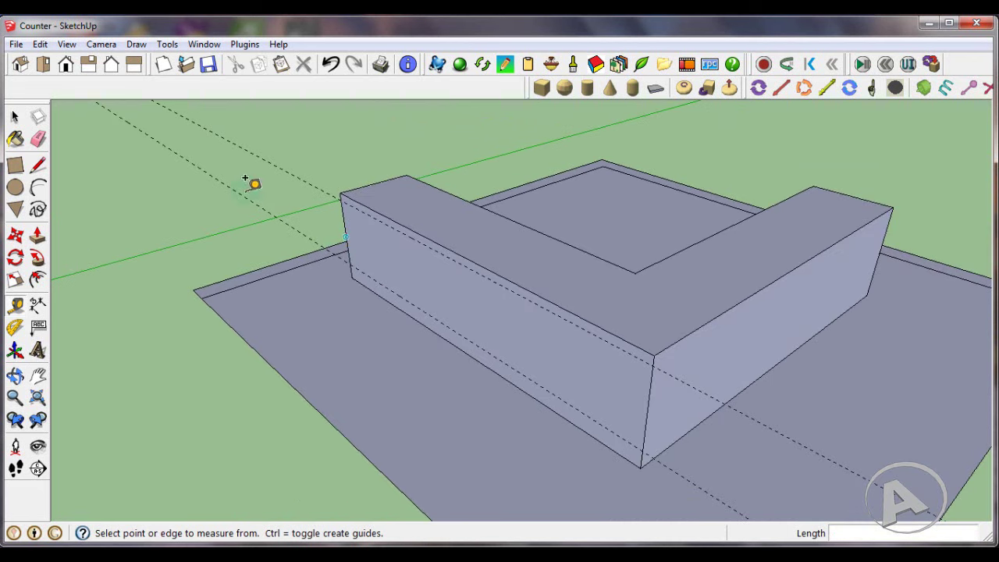
click(38, 165)
scroll(344, 204, up, 1)
scroll(344, 204, up, 2)
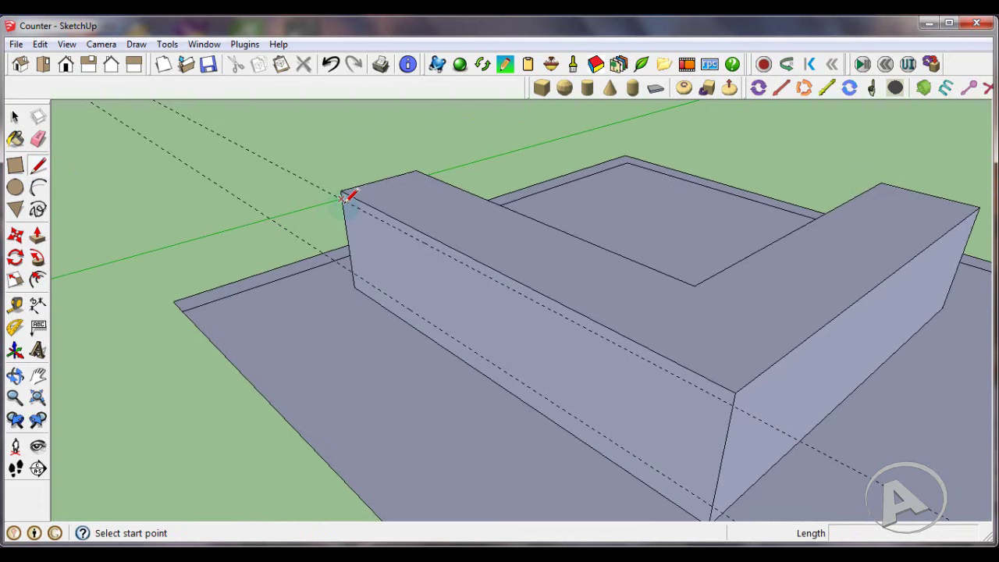
- Draw an edge along the upper guide across the long wall and around the corner along the short wall
click(342, 199)
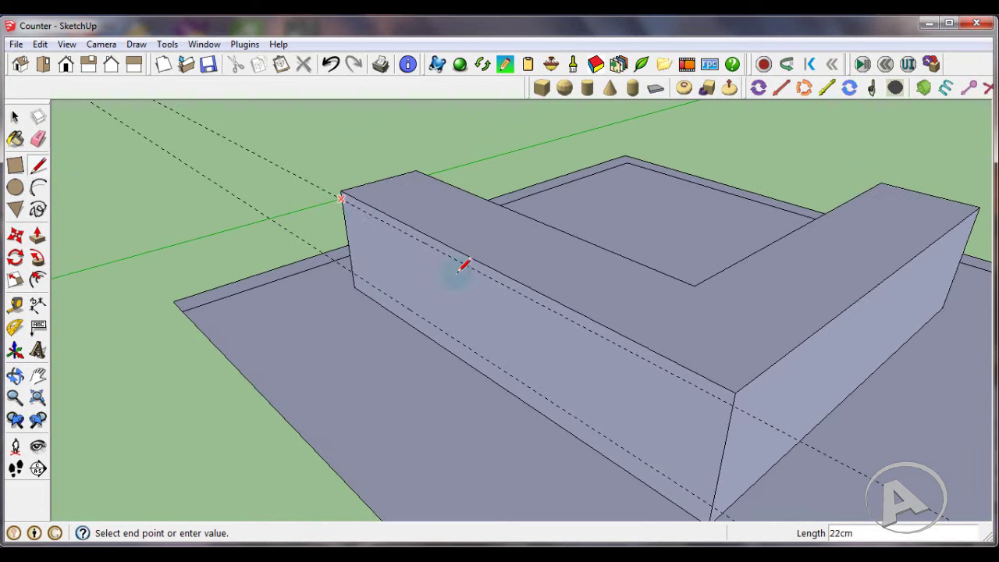
click(733, 403)
click(733, 401)
scroll(718, 403, down, 1)
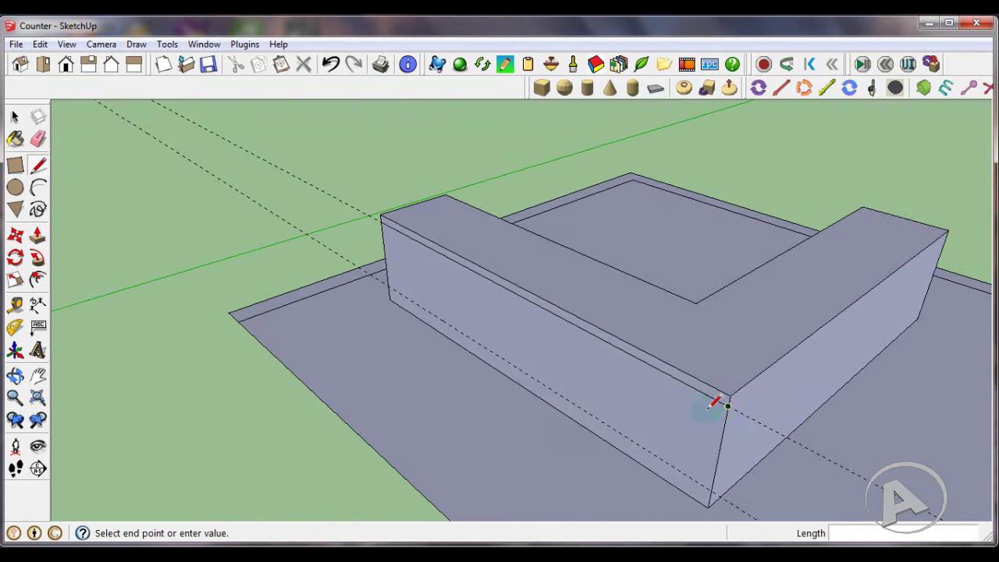
click(946, 235)
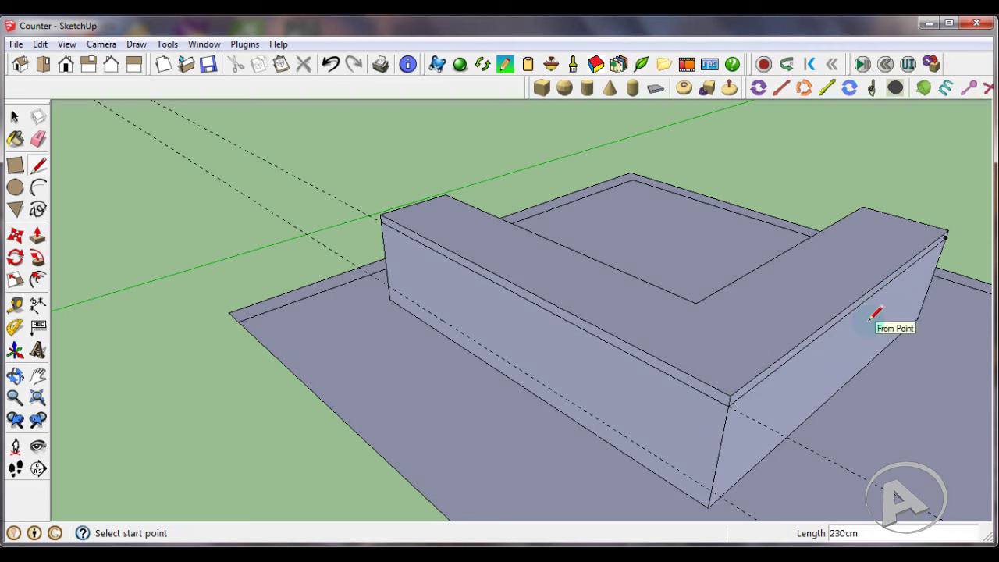
- Draw a matching edge along the lower guide across both walls
click(390, 286)
click(711, 488)
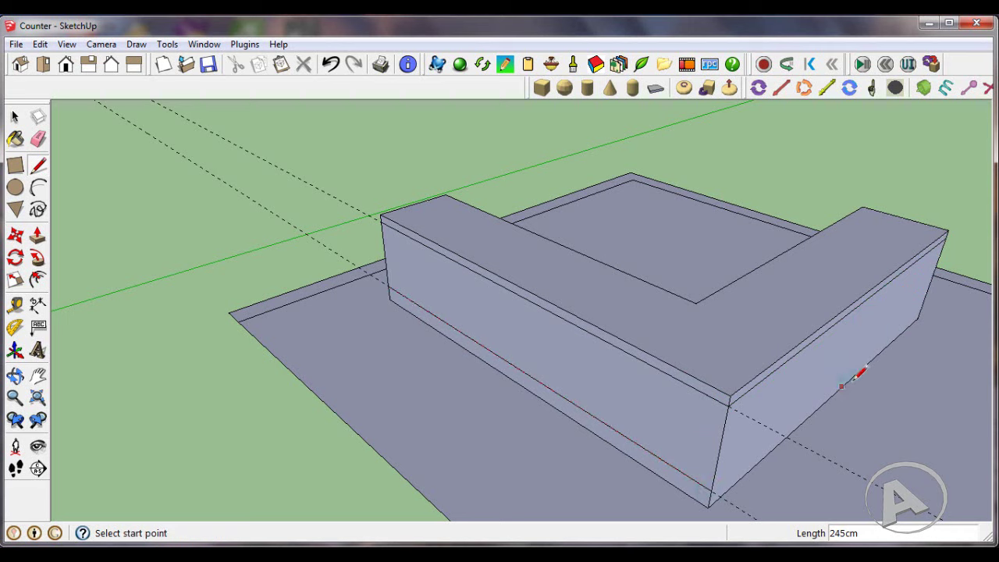
click(712, 490)
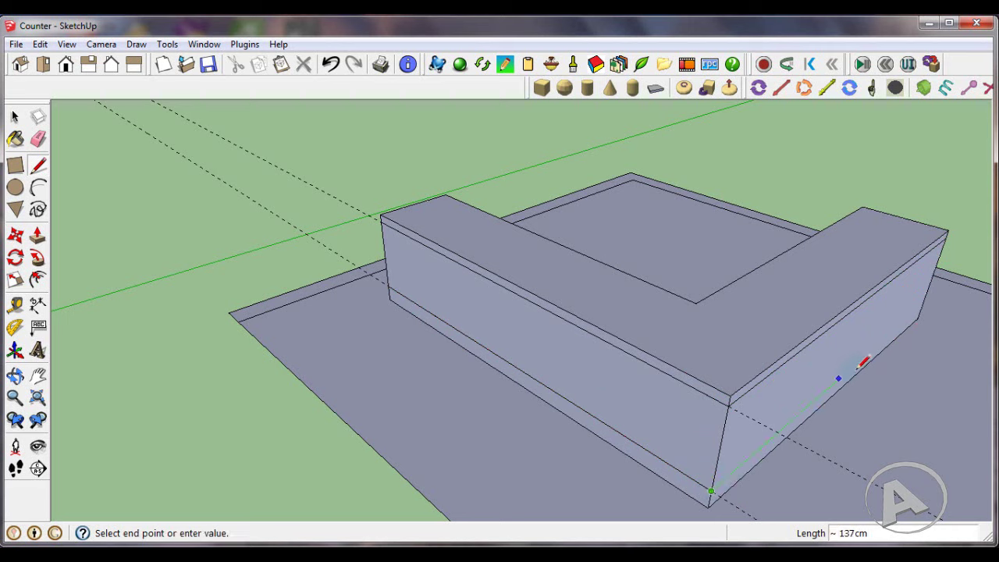
click(923, 303)
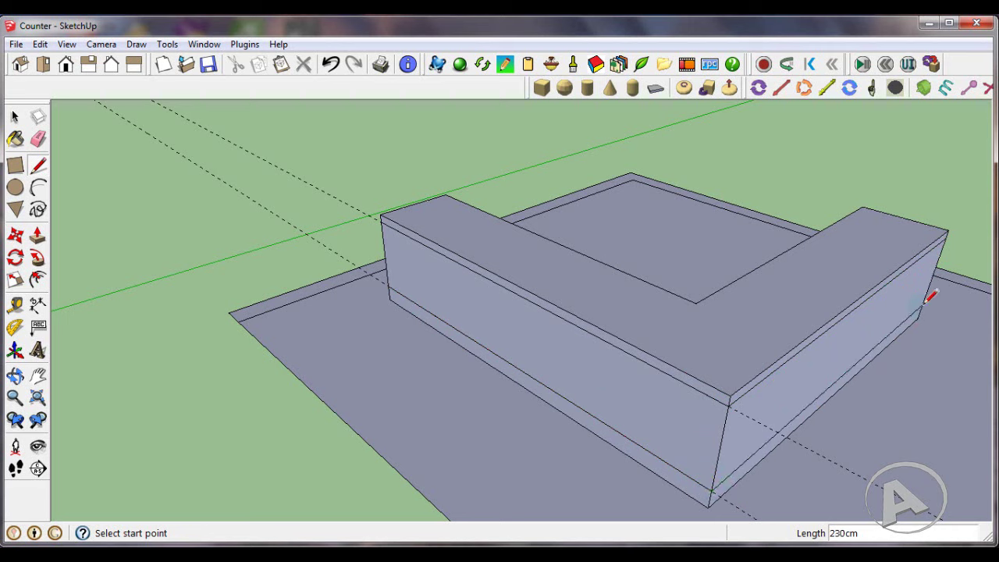
click(38, 139)
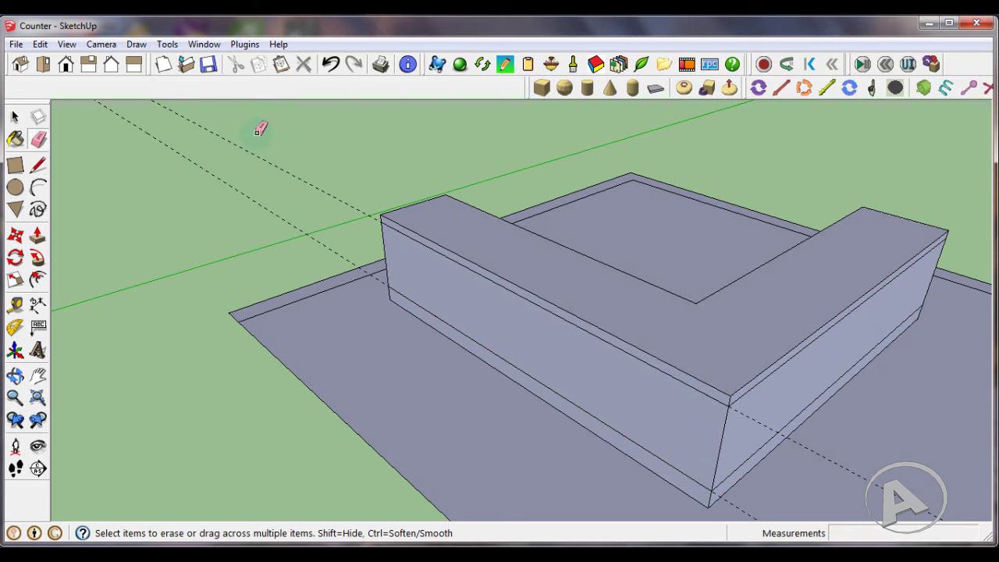
- Delete the guides and recess the long wall's middle band 3 cm
key(Delete)
mouse_move(624, 364)
middle_down()
mouse_move(619, 338)
mouse_move(643, 357)
mouse_move(624, 347)
middle_up()
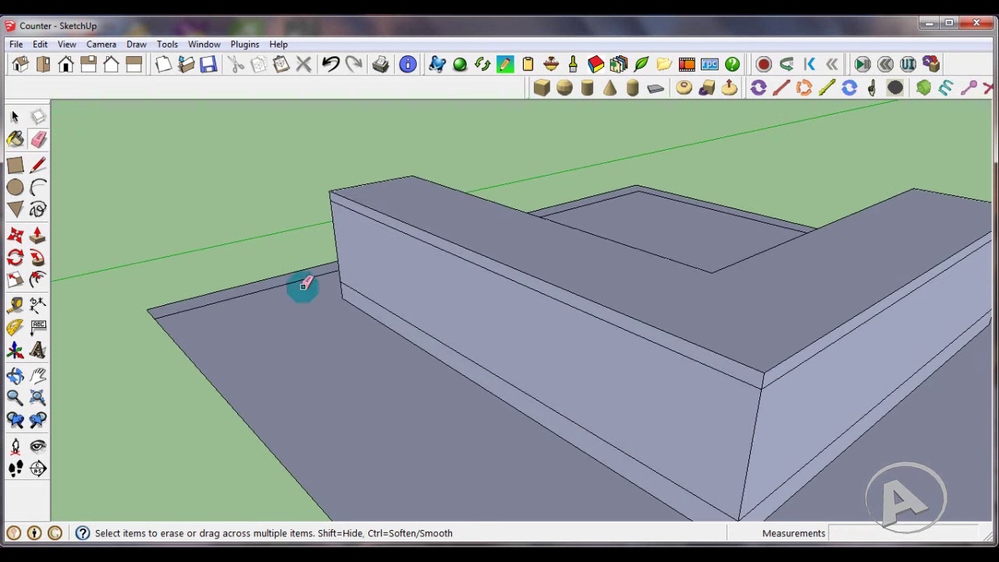
click(37, 235)
scroll(458, 306, up, 2)
click(460, 305)
text(3)
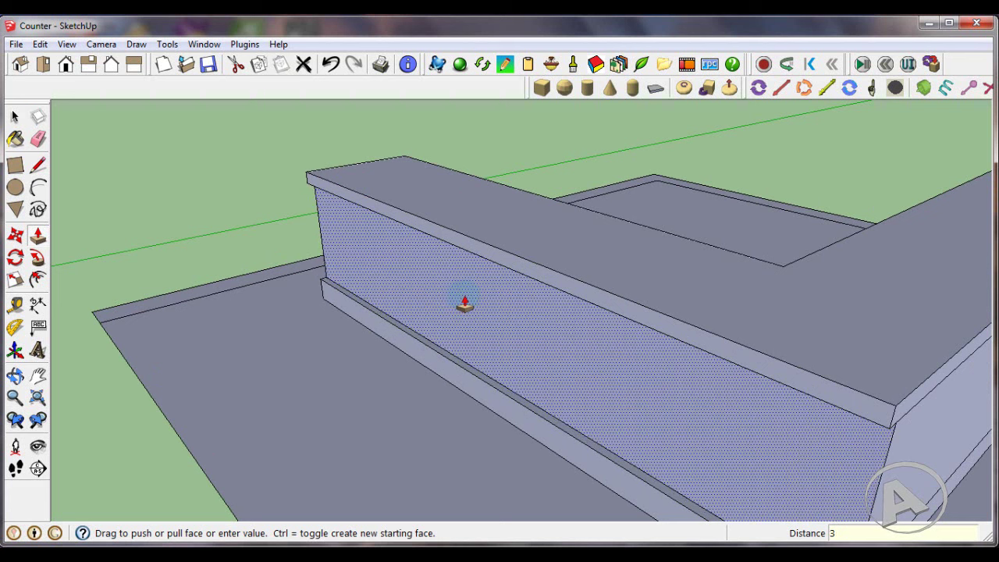
text(cm)
key(Return)
- Recess the short wall's middle band 3 cm
scroll(463, 289, down, 2)
middle_drag(364, 289, 604, 356)
scroll(616, 363, up, 1)
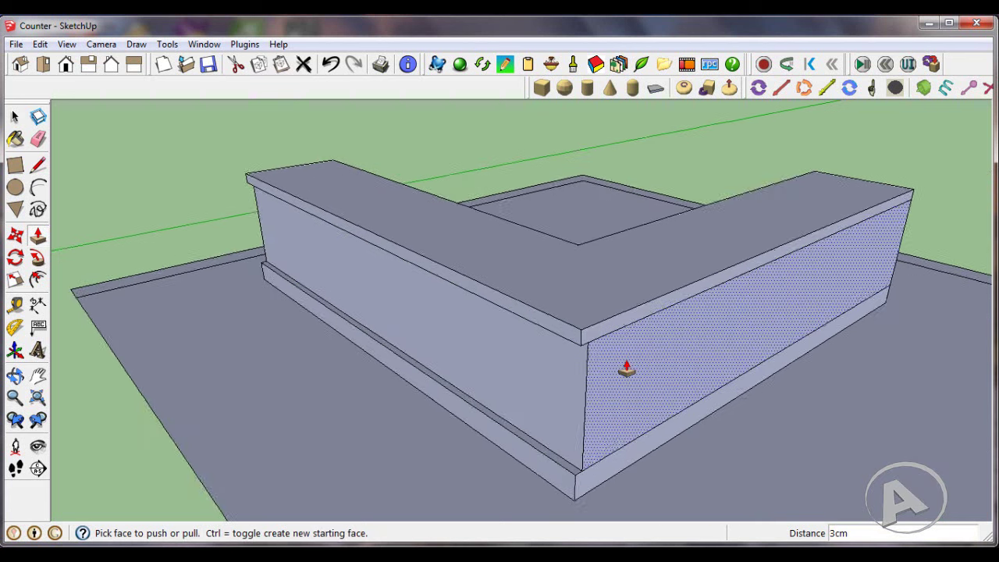
scroll(627, 368, up, 1)
double_click(627, 368)
click(627, 368)
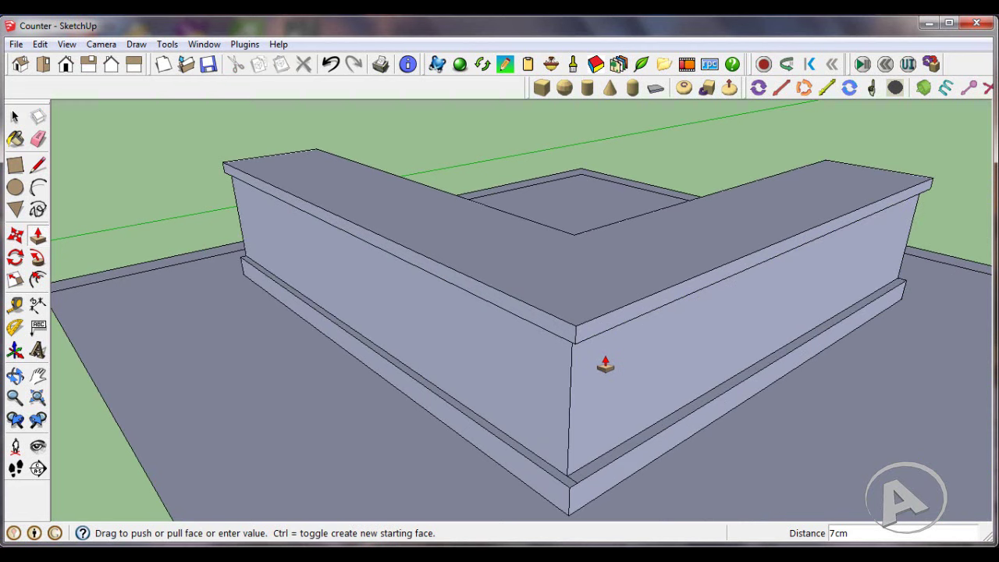
text(cm)
key(Return)
- Recess the remaining wall's middle band by 3 cm
mouse_move(575, 473)
middle_down()
mouse_move(600, 381)
mouse_move(652, 372)
middle_up()
click(652, 372)
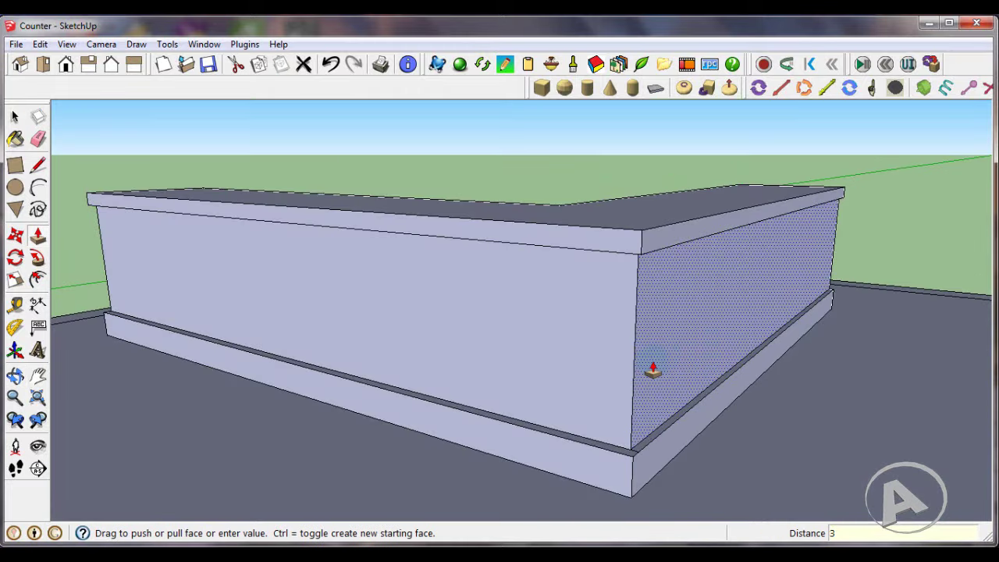
text(cm)
key(Return)
mouse_move(652, 372)
middle_down()
mouse_move(651, 415)
mouse_move(580, 397)
middle_up()
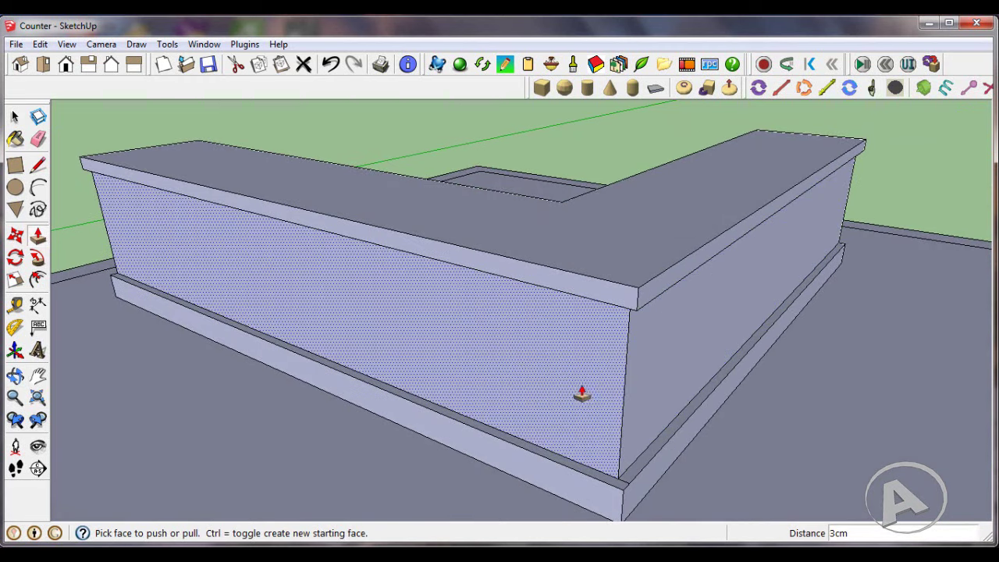
click(39, 139)
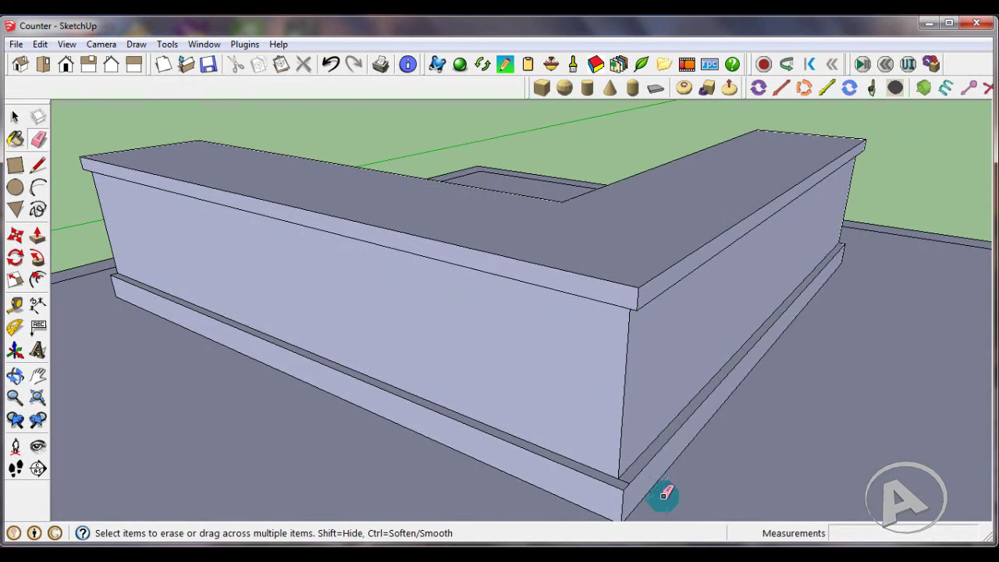
scroll(624, 473, up, 3)
scroll(621, 475, up, 2)
scroll(621, 477, down, 5)
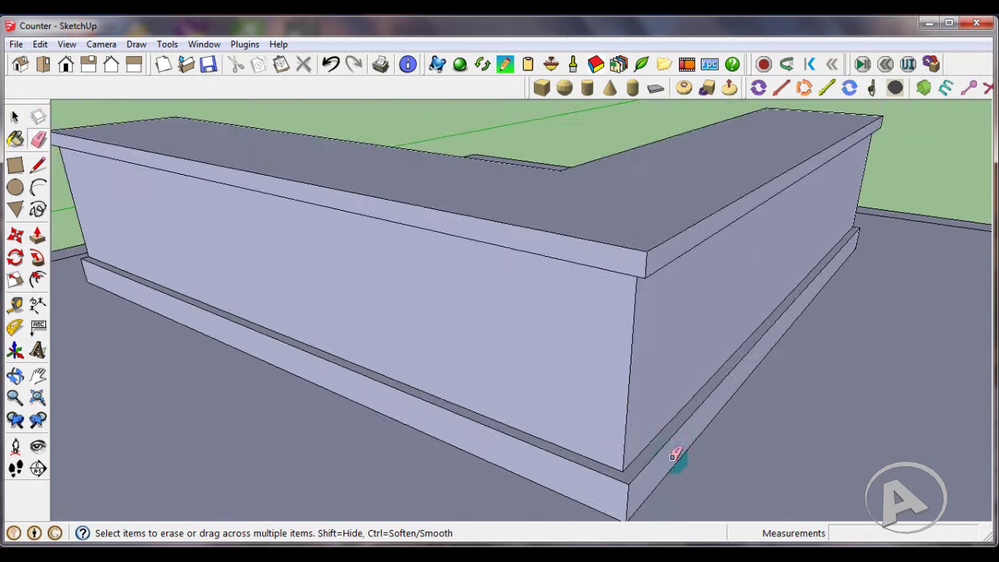
scroll(669, 461, down, 2)
scroll(658, 350, down, 2)
middle_drag(658, 350, 646, 373)
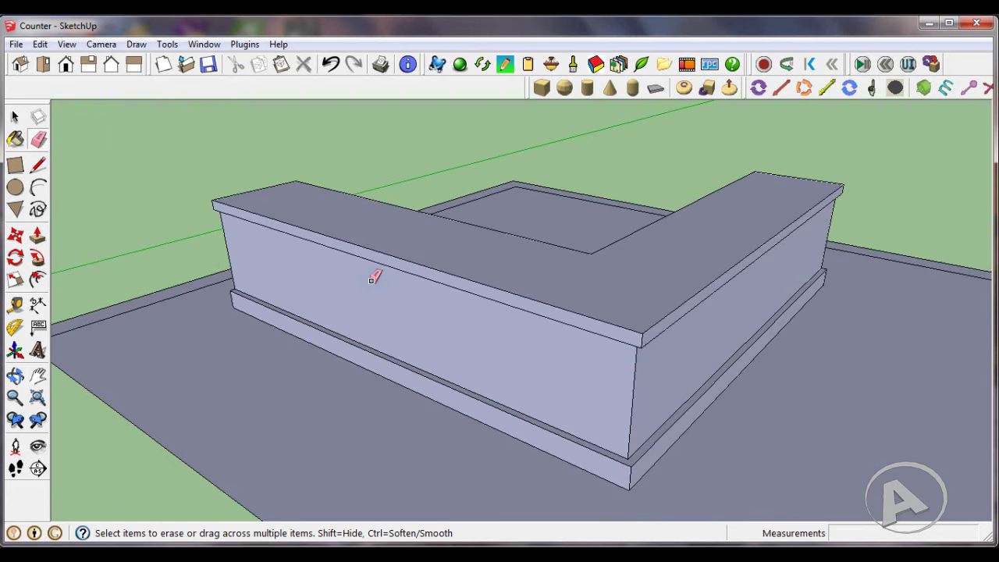
scroll(428, 261, down, 3)
scroll(436, 275, up, 2)
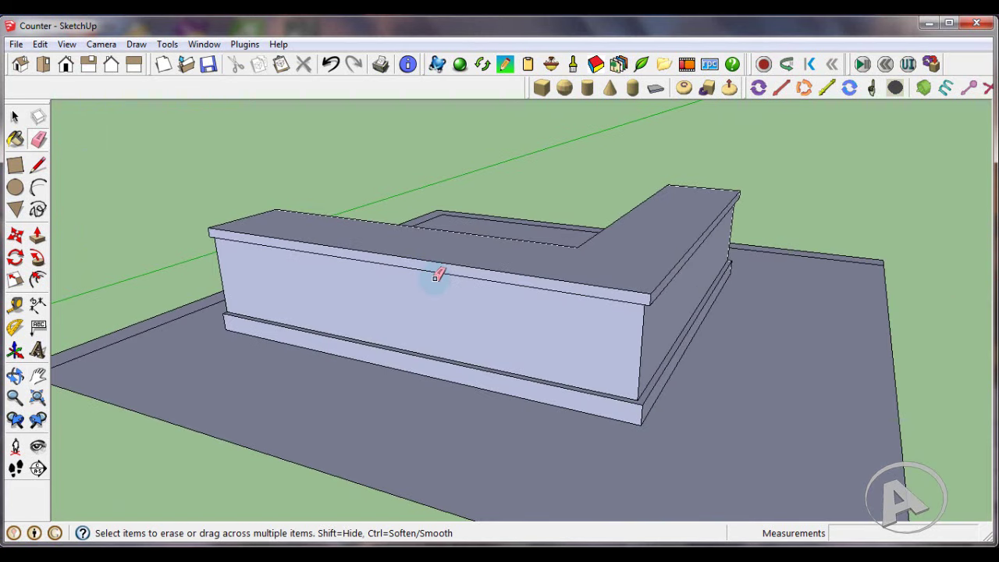
scroll(435, 276, up, 1)
scroll(414, 330, up, 1)
scroll(382, 315, up, 2)
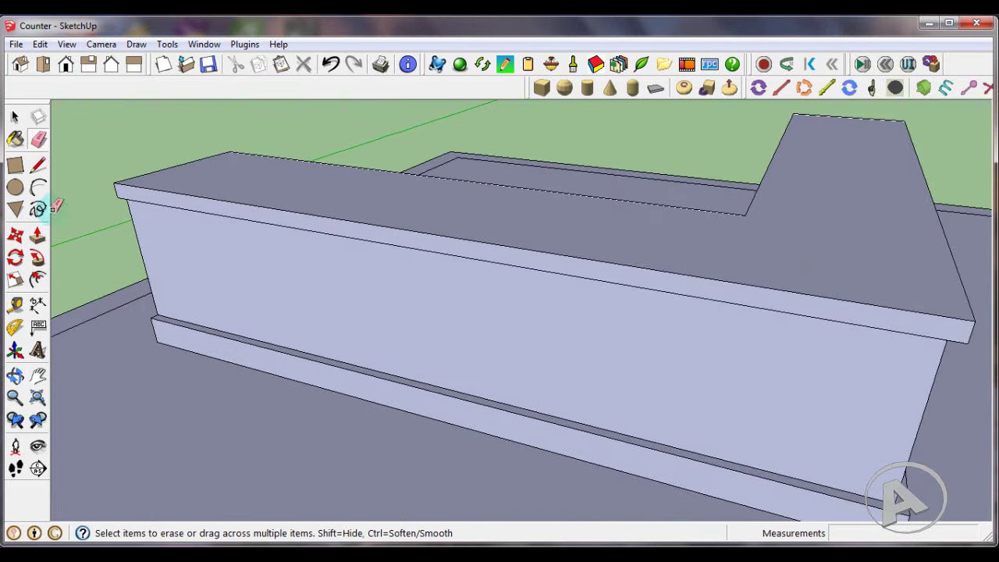
- Place guides 20 cm above the trim ledge and 2 cm above that
click(15, 304)
scroll(227, 319, up, 1)
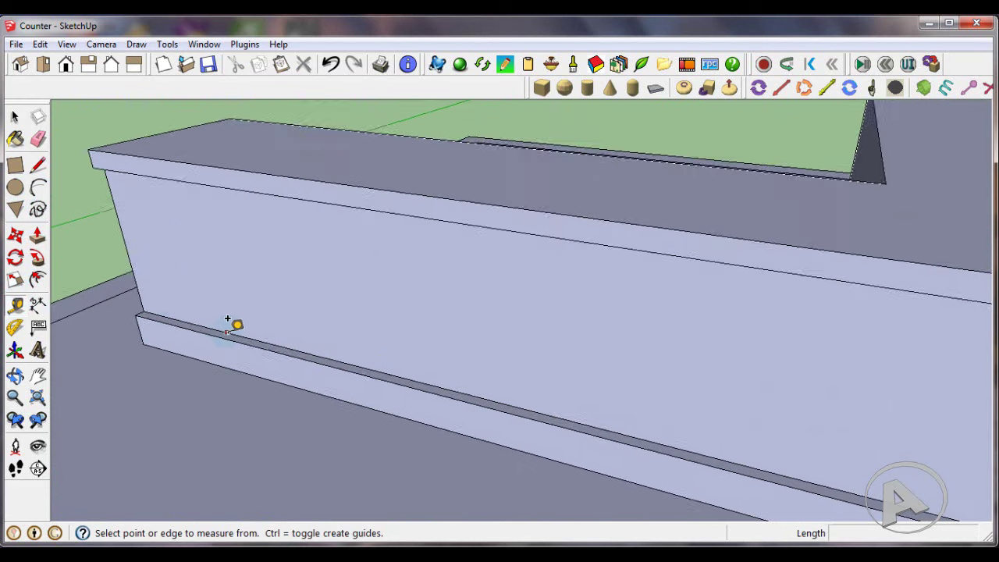
scroll(234, 319, up, 2)
click(243, 335)
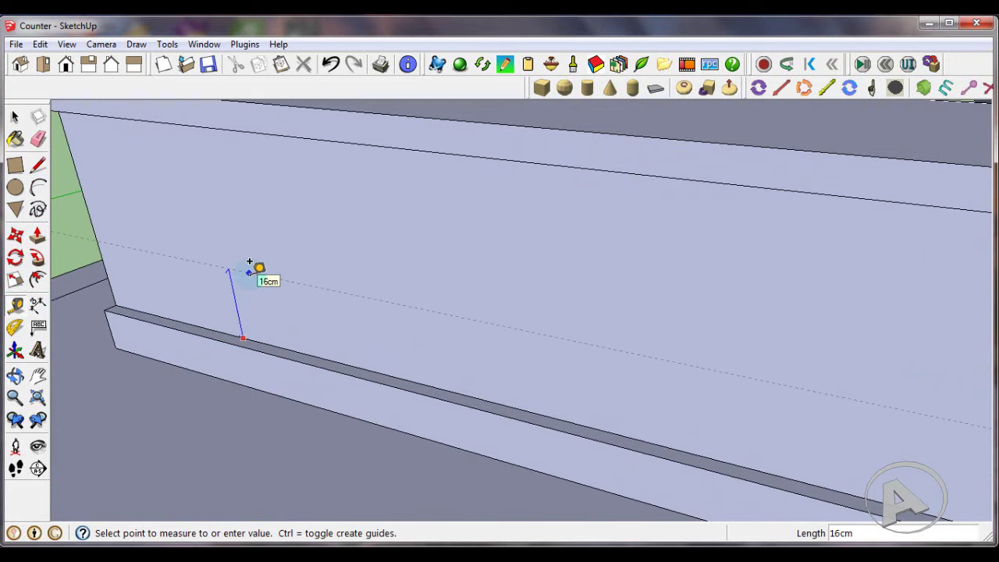
text(20)
key(Return)
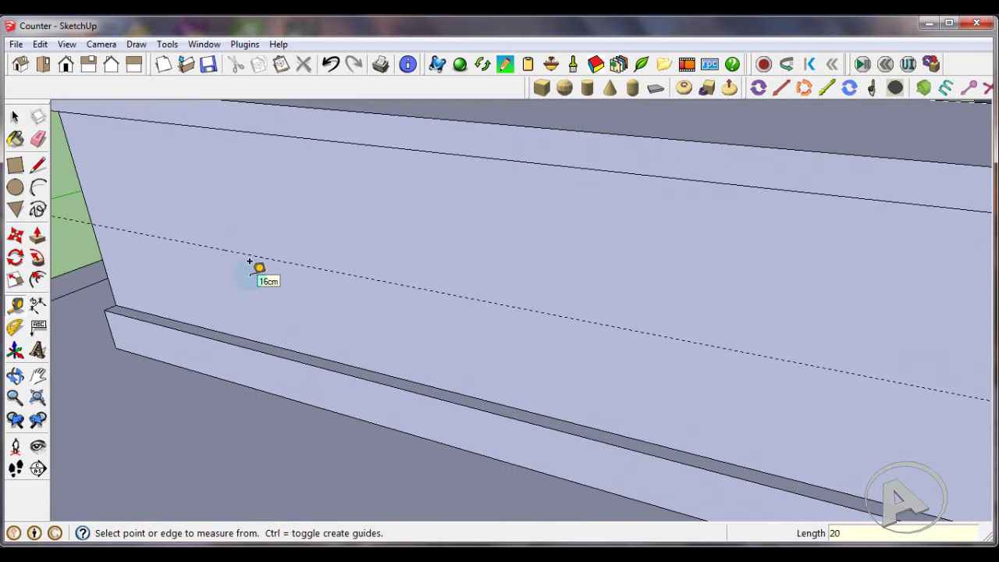
click(284, 260)
text(2)
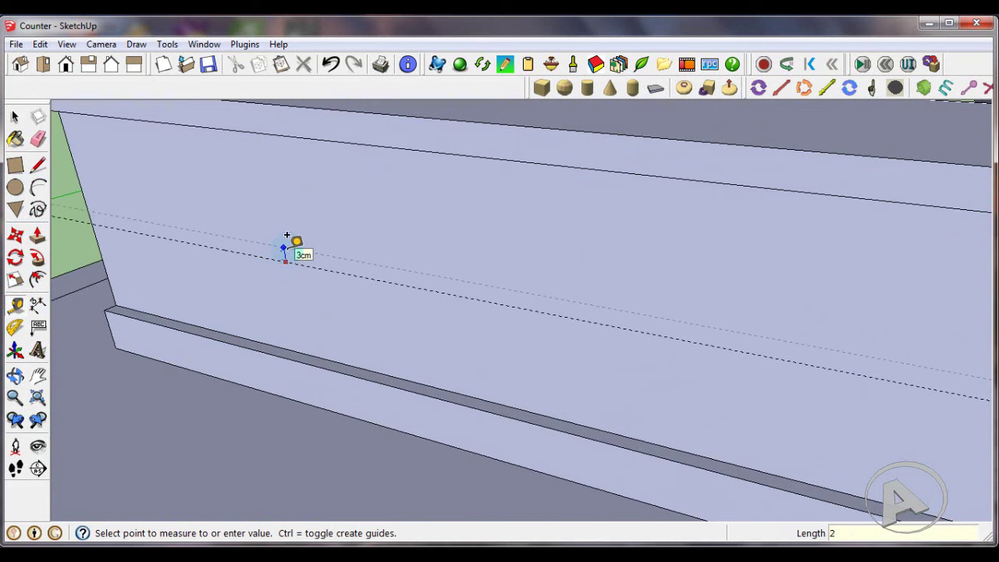
key(Return)
- Add two more guides, 13 cm and then 2 cm further along the front face
mouse_move(272, 252)
middle_down()
mouse_move(286, 263)
mouse_move(287, 244)
middle_up()
scroll(305, 268, down, 1)
scroll(417, 266, up, 1)
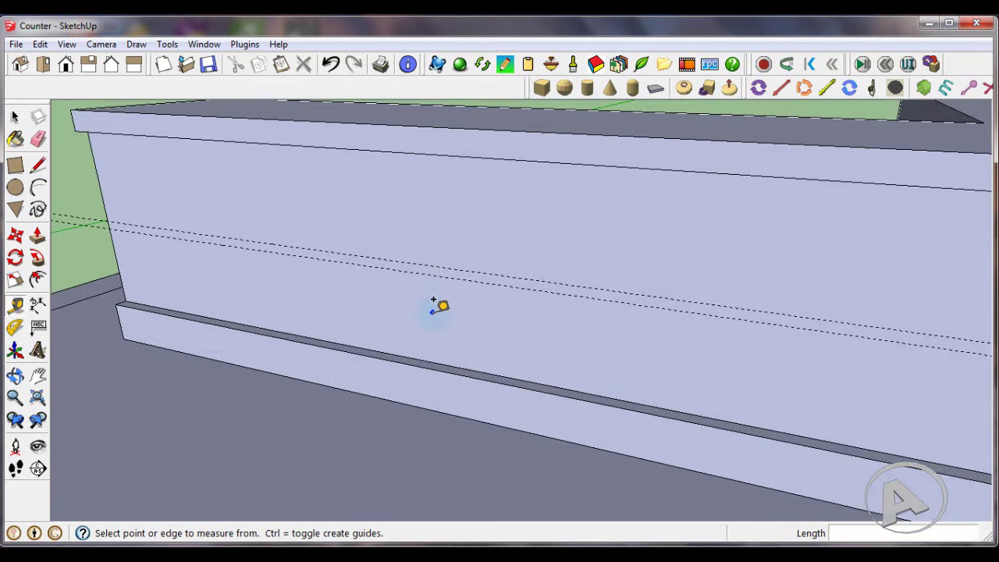
mouse_move(438, 286)
middle_down()
mouse_move(440, 250)
mouse_move(446, 268)
middle_up()
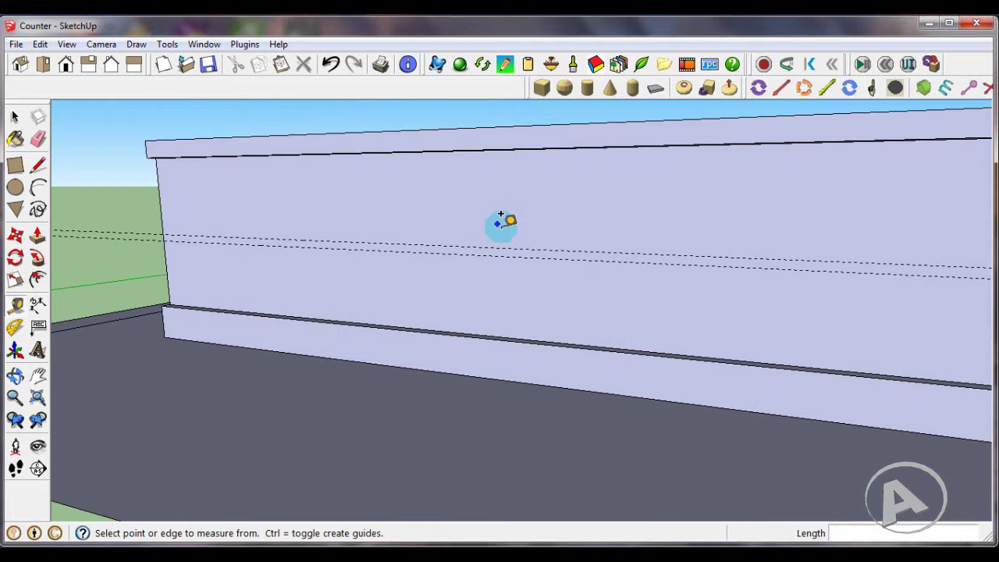
scroll(539, 210, up, 1)
middle_drag(539, 209, 532, 251)
scroll(532, 251, up, 1)
click(544, 287)
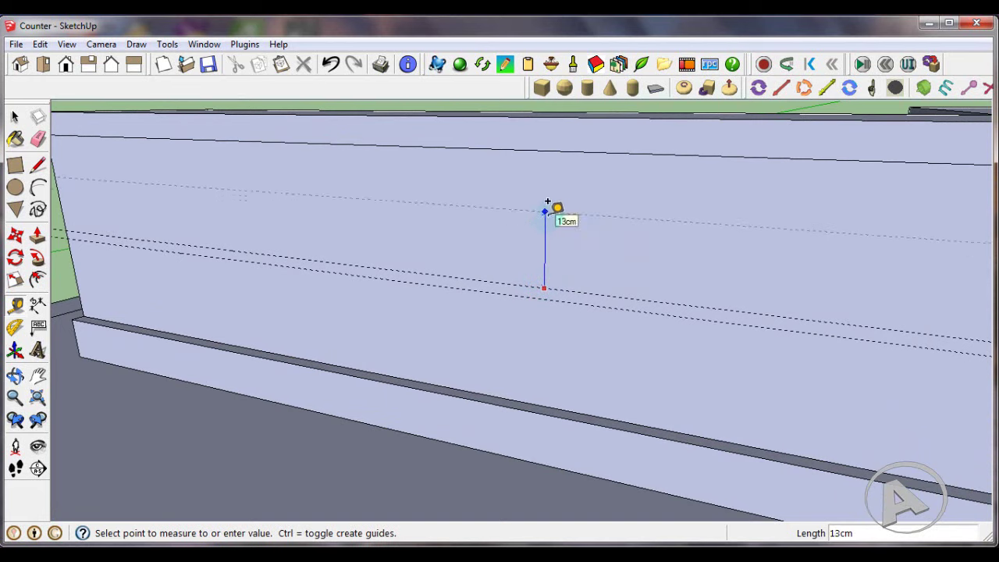
click(546, 203)
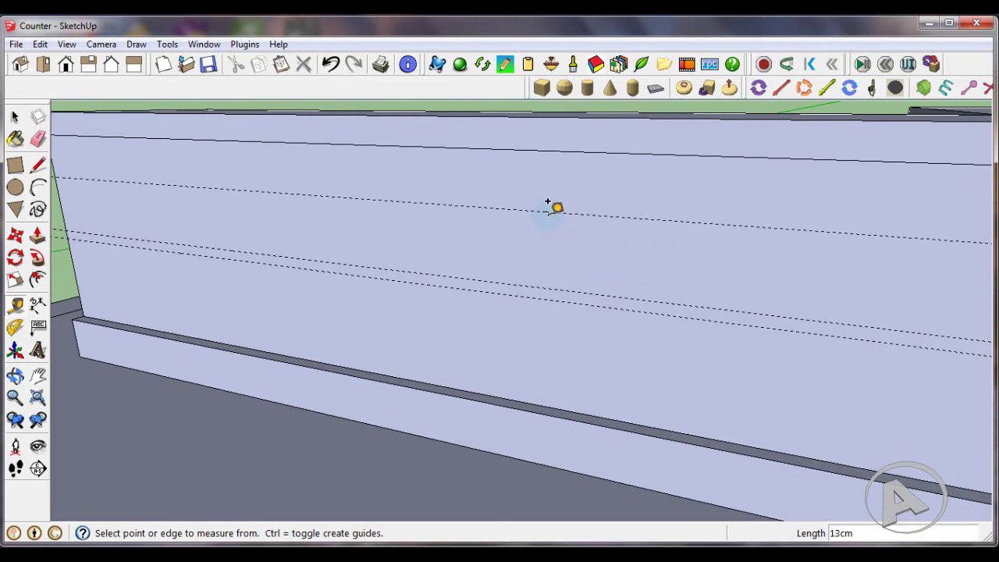
click(576, 202)
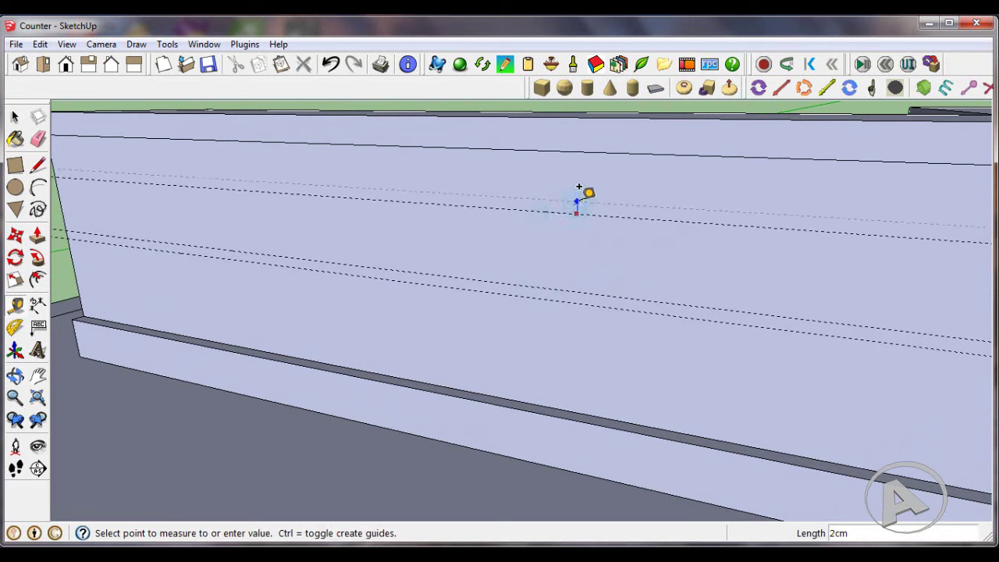
key(Return)
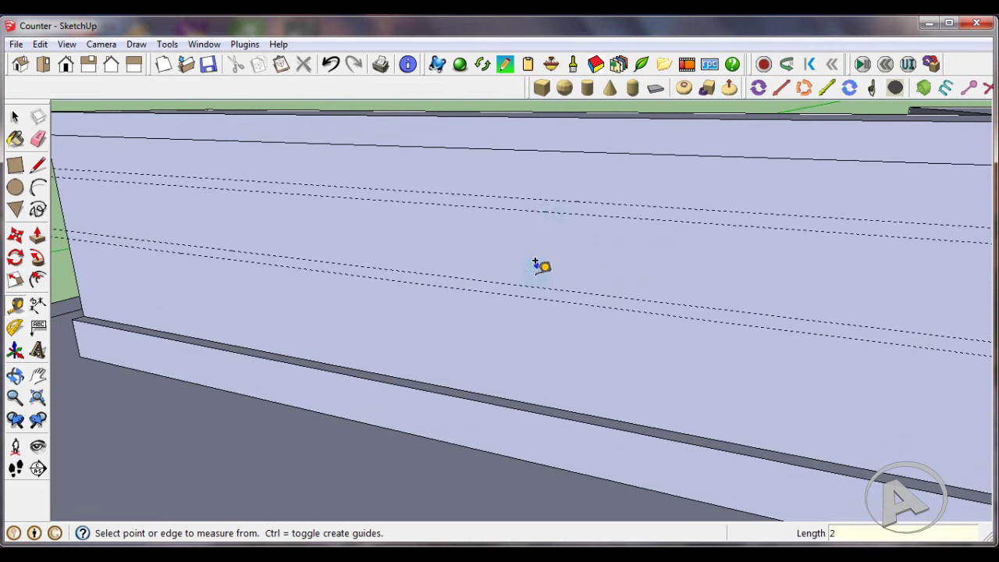
scroll(538, 266, down, 4)
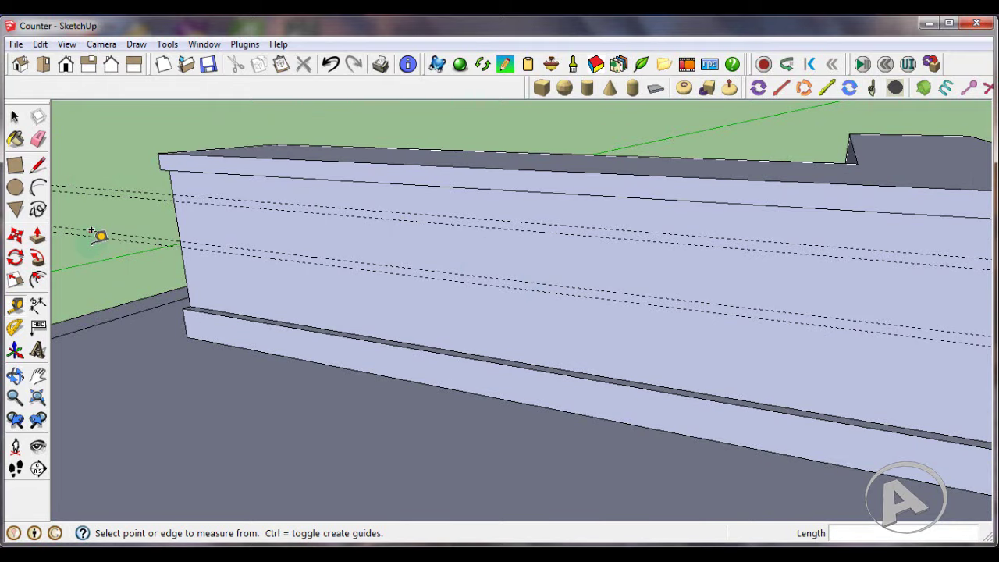
scroll(156, 205, up, 2)
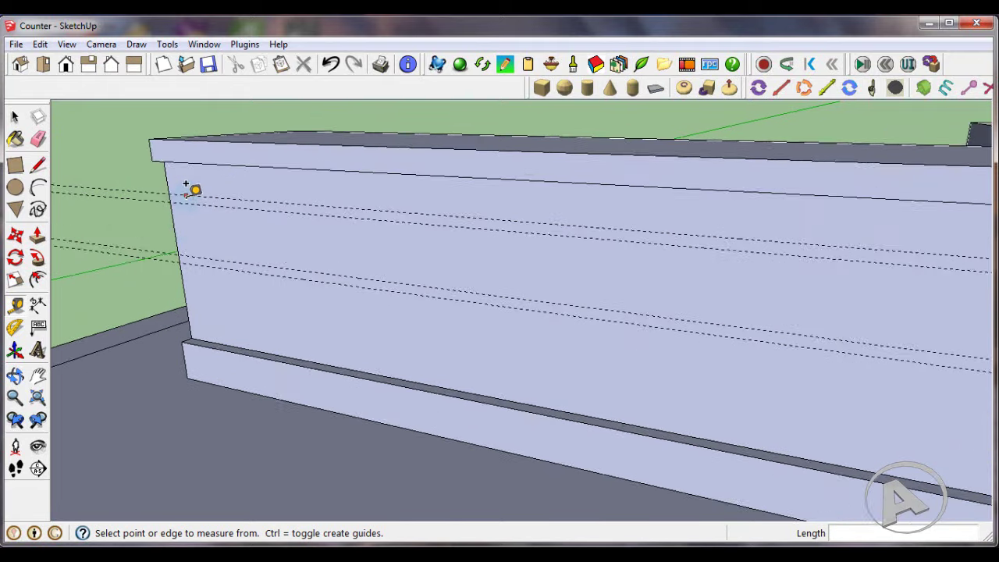
scroll(192, 187, up, 1)
- Draw a 242 cm edge along the uppermost guide from the front face's left end to the corner
click(39, 165)
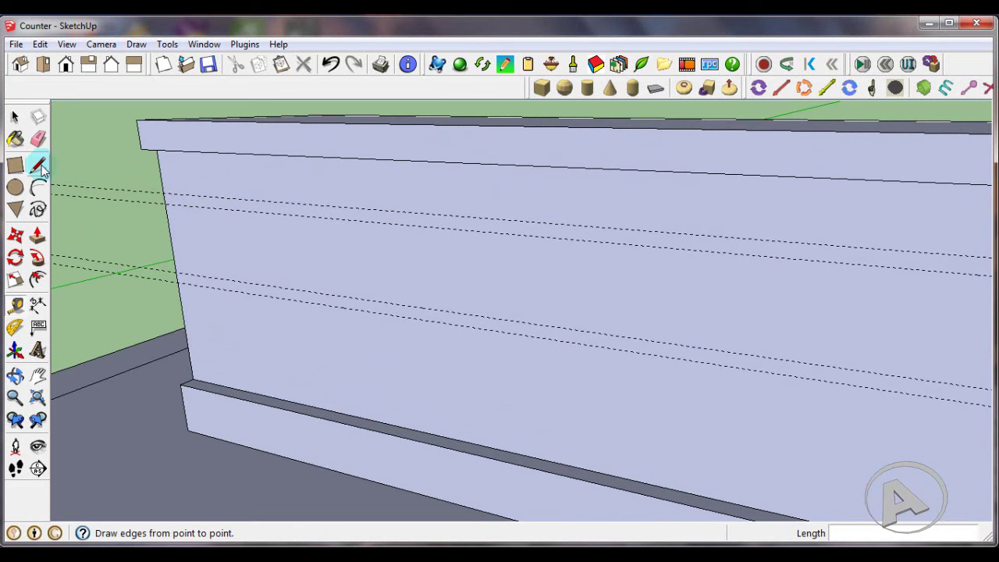
click(165, 190)
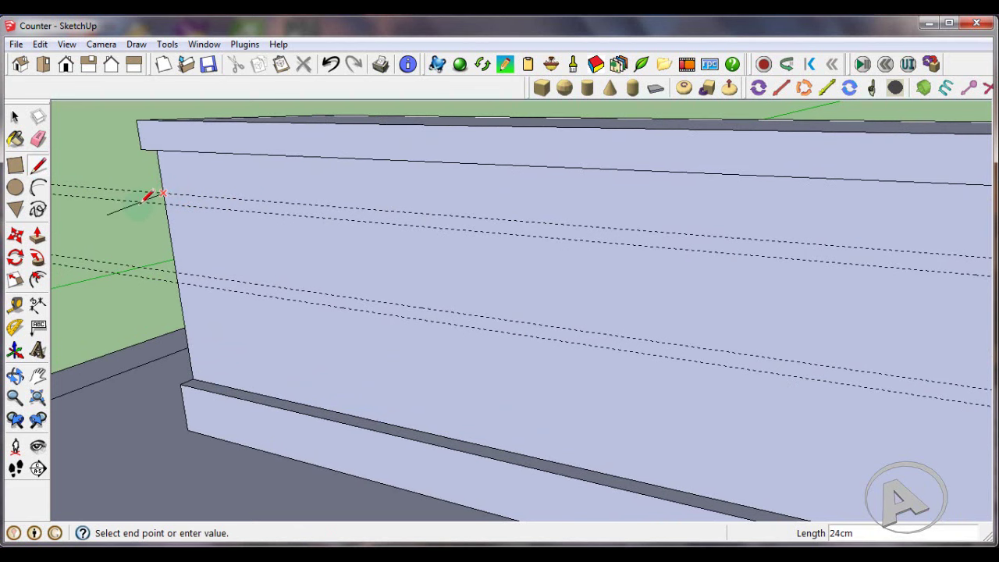
scroll(179, 201, down, 1)
scroll(207, 205, down, 2)
scroll(221, 201, down, 1)
scroll(735, 234, up, 1)
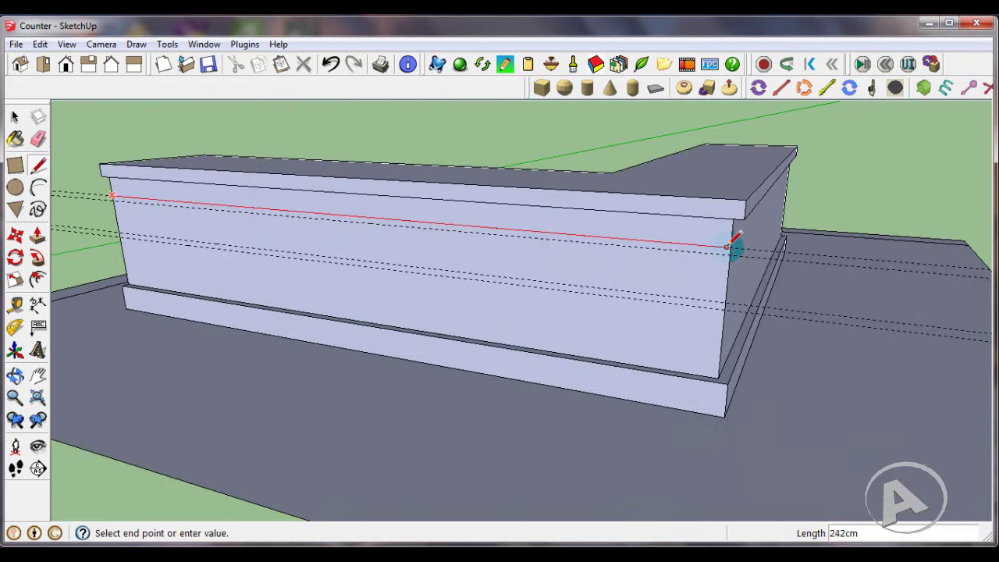
scroll(735, 234, up, 1)
click(733, 248)
mouse_move(738, 237)
middle_down()
mouse_move(757, 270)
mouse_move(591, 281)
middle_up()
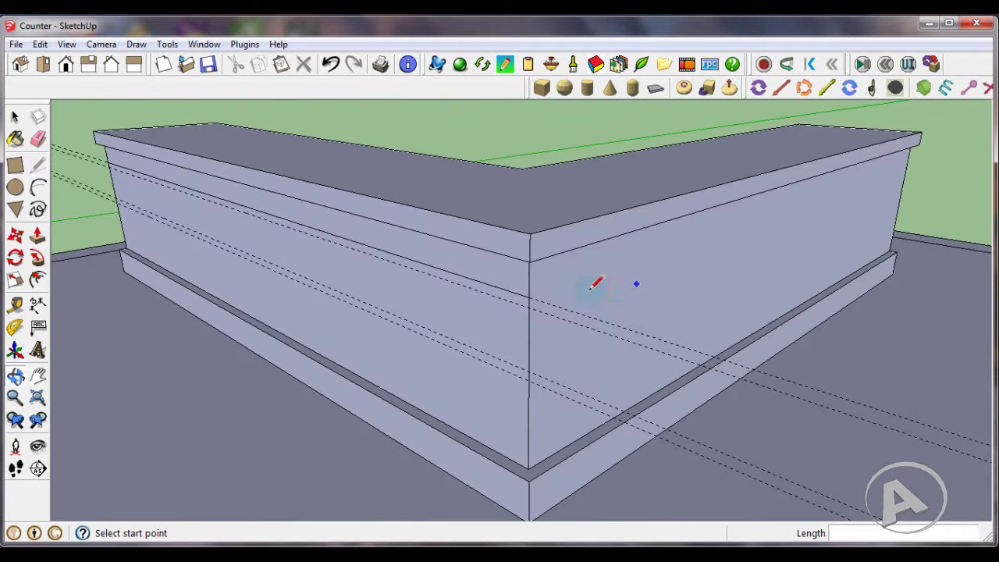
click(528, 298)
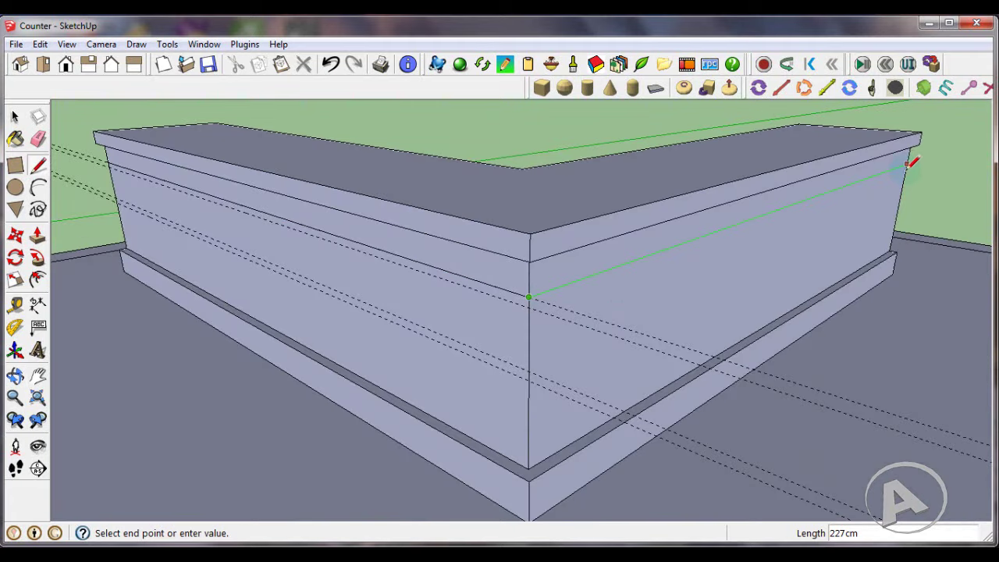
key(Escape)
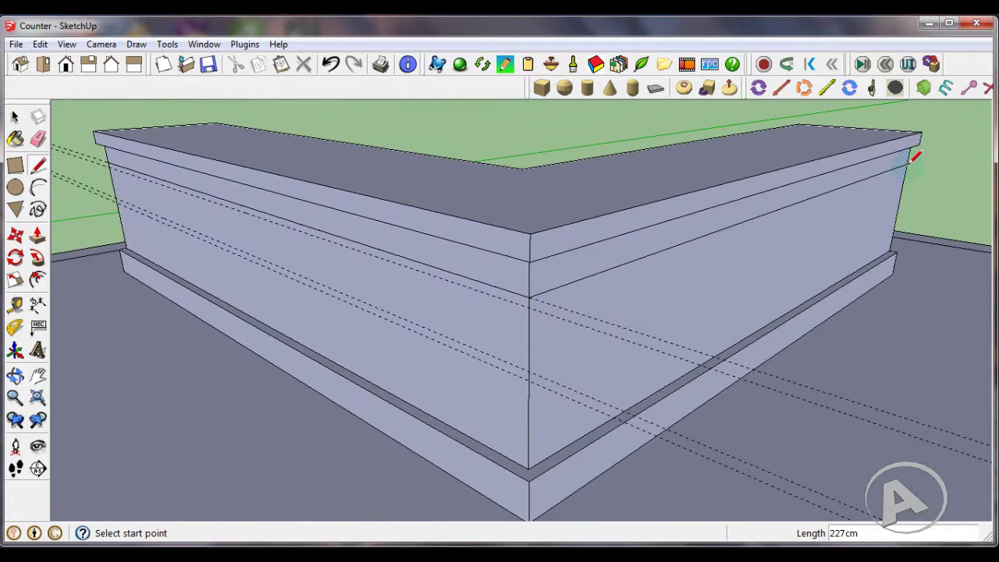
- Select both corner-wrapping edges and copy them 2 cm down
click(14, 116)
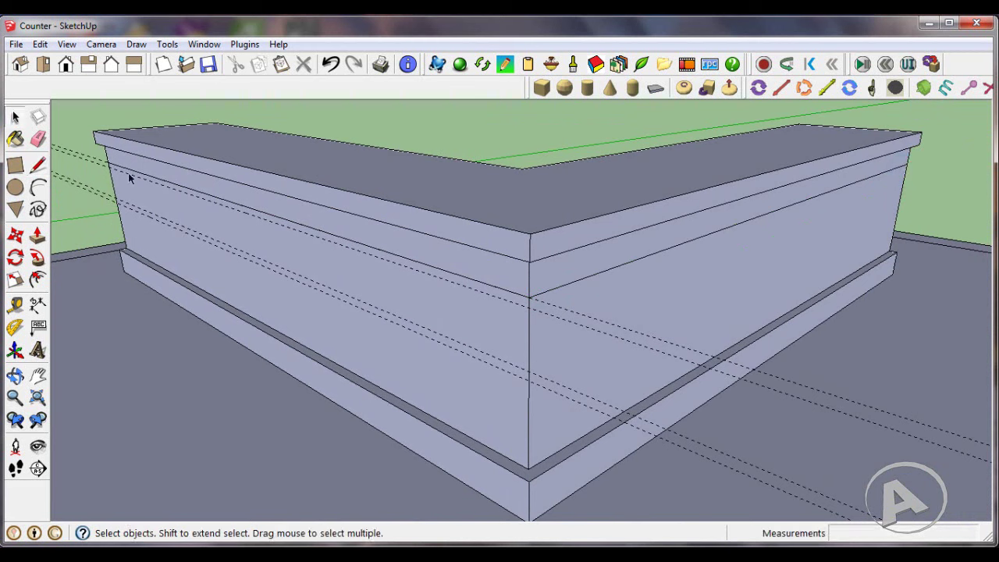
click(167, 183)
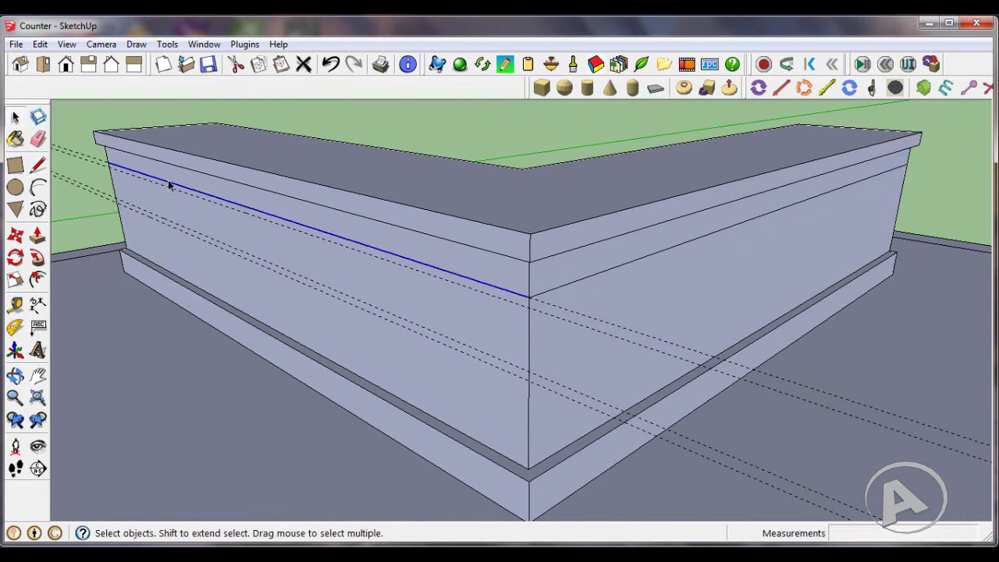
shift+click(544, 294)
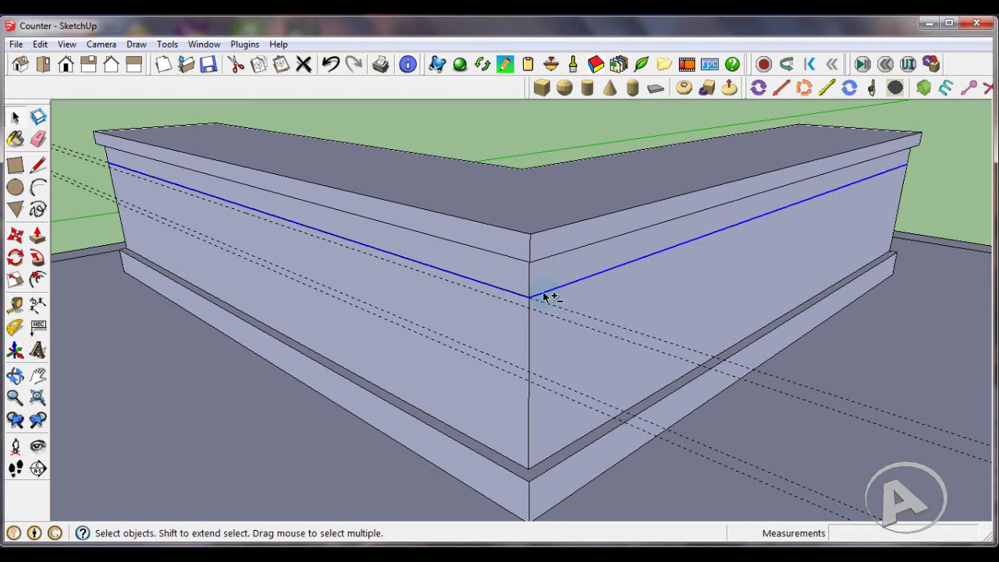
click(15, 234)
scroll(531, 305, up, 2)
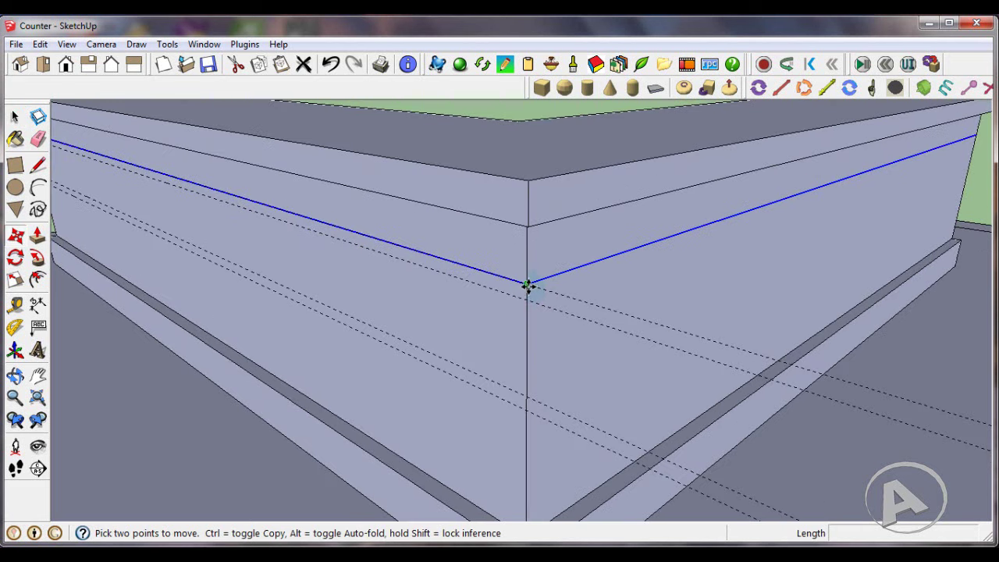
click(527, 285)
key(ctrl)
click(531, 298)
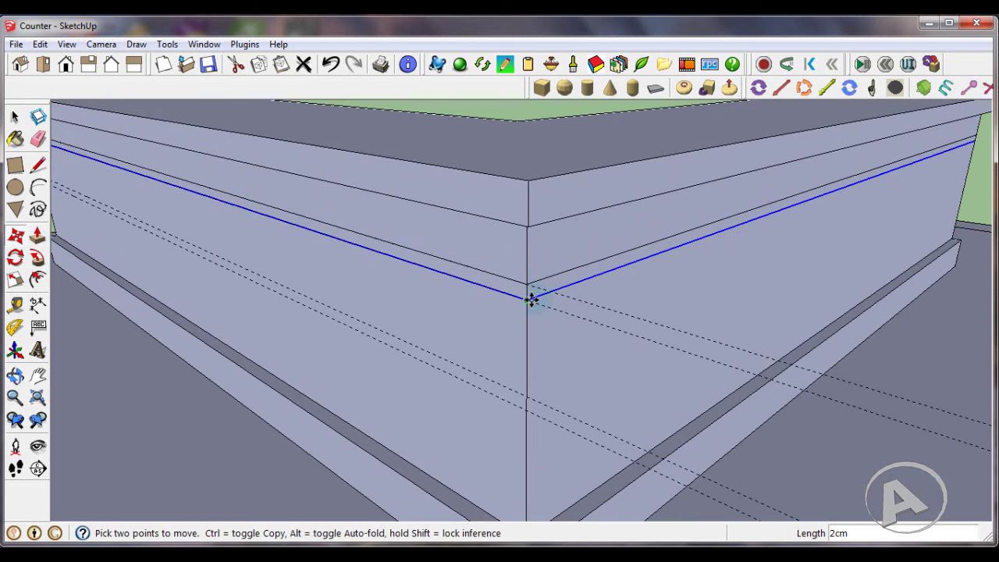
- Copy the edges a further 13 cm and then 2 cm lower
click(531, 298)
key(ctrl)
click(528, 395)
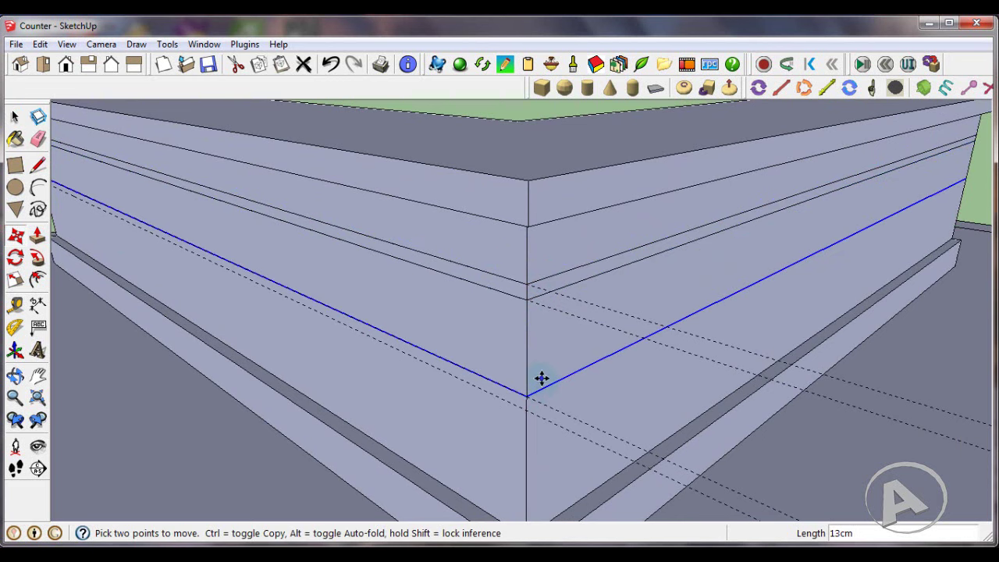
click(528, 395)
key(ctrl)
click(529, 408)
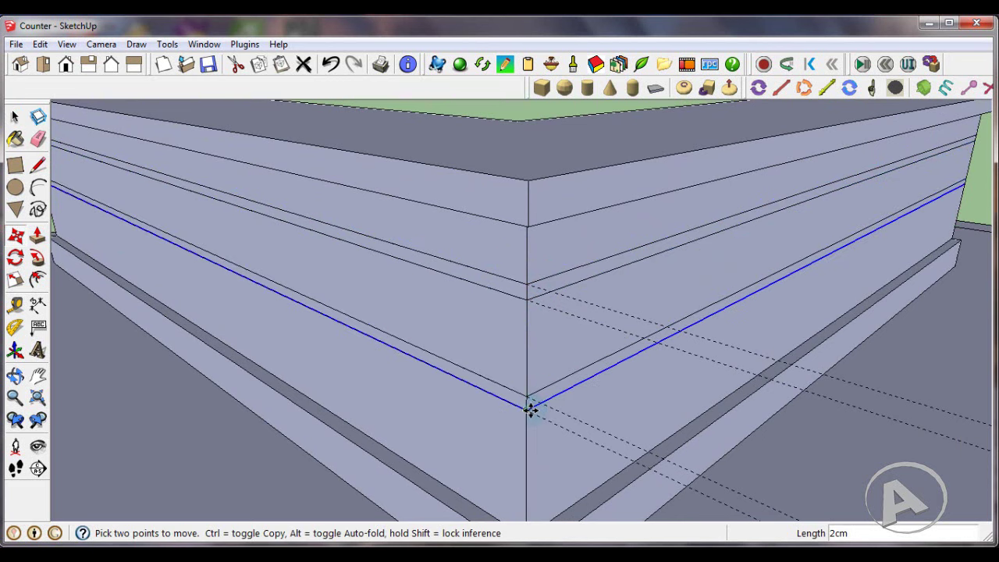
- Erase the layout guides across the L-shaped counter
scroll(599, 332, down, 3)
scroll(601, 323, down, 2)
mouse_move(602, 323)
middle_down()
mouse_move(635, 341)
mouse_move(208, 160)
middle_up()
click(38, 139)
drag(111, 167, 117, 199)
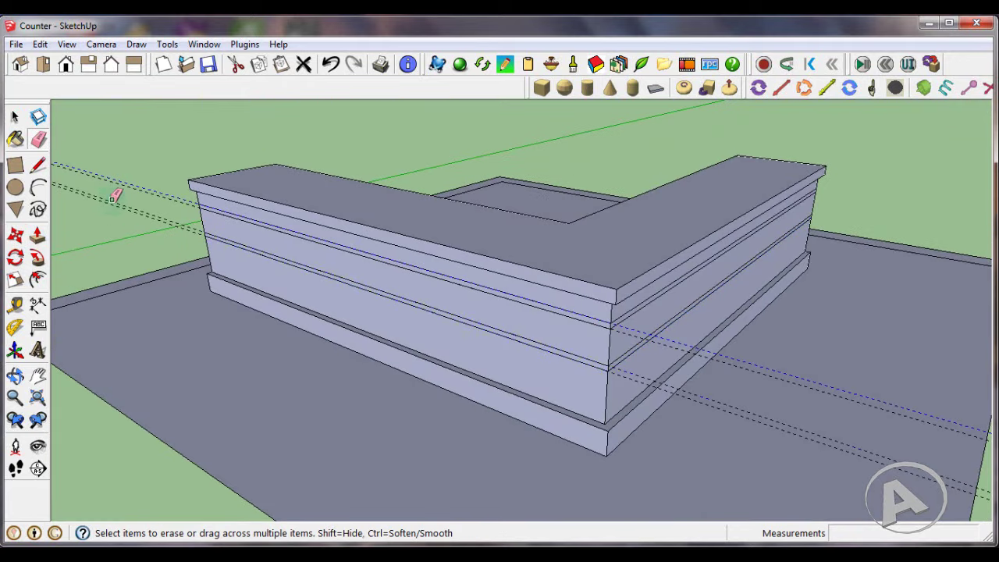
scroll(230, 220, down, 1)
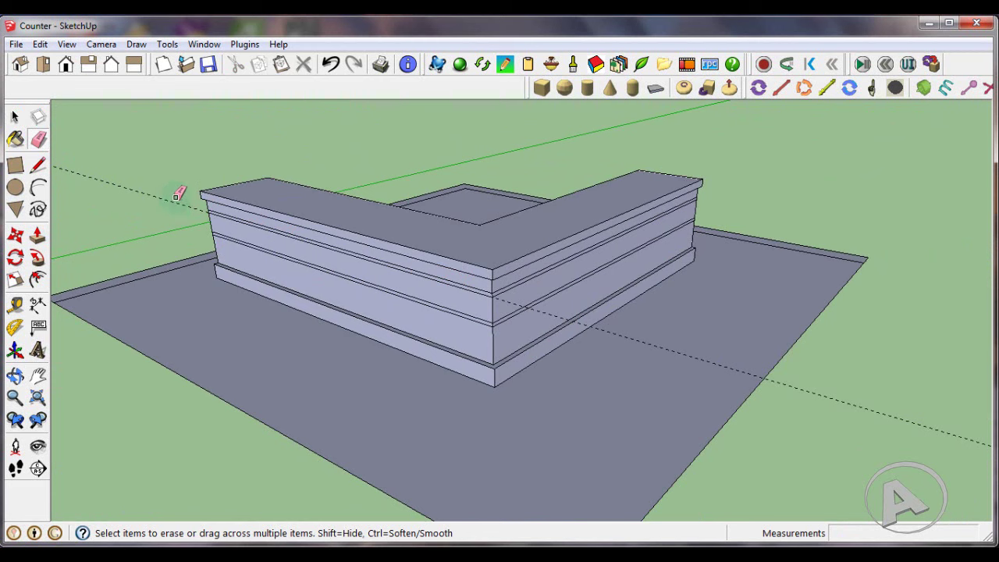
- With Push/Pull, recess the thin band face 1cm and pull the ledge face out 1cm
scroll(312, 245, up, 2)
scroll(491, 272, up, 3)
scroll(473, 294, up, 2)
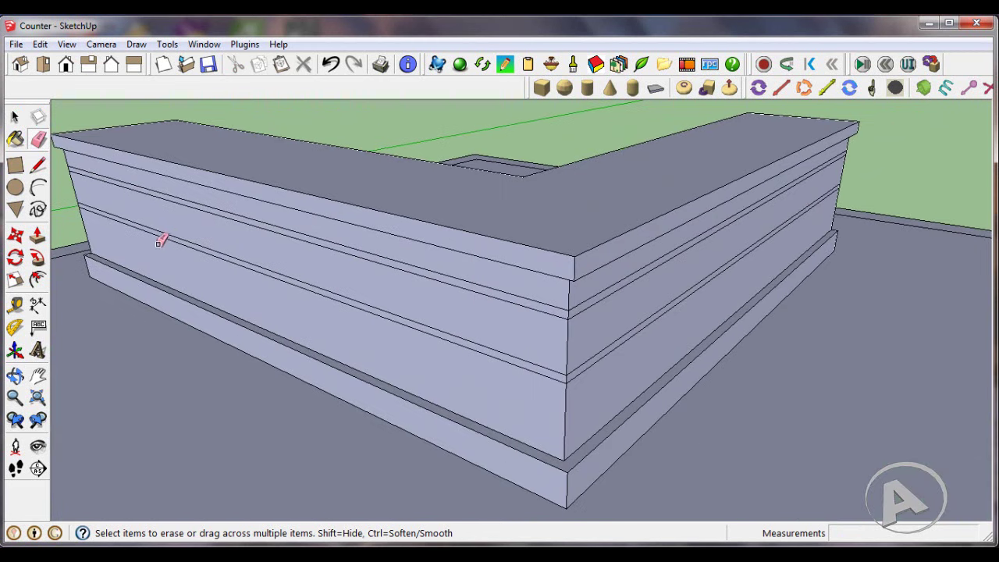
scroll(158, 242, up, 3)
click(37, 235)
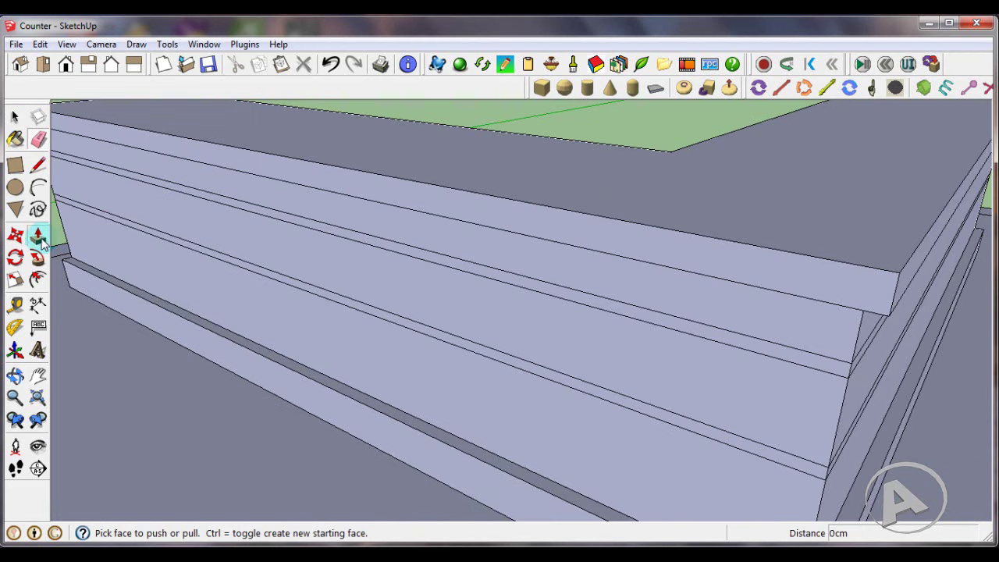
scroll(218, 284, down, 4)
scroll(448, 309, up, 3)
scroll(449, 310, up, 2)
scroll(455, 312, up, 2)
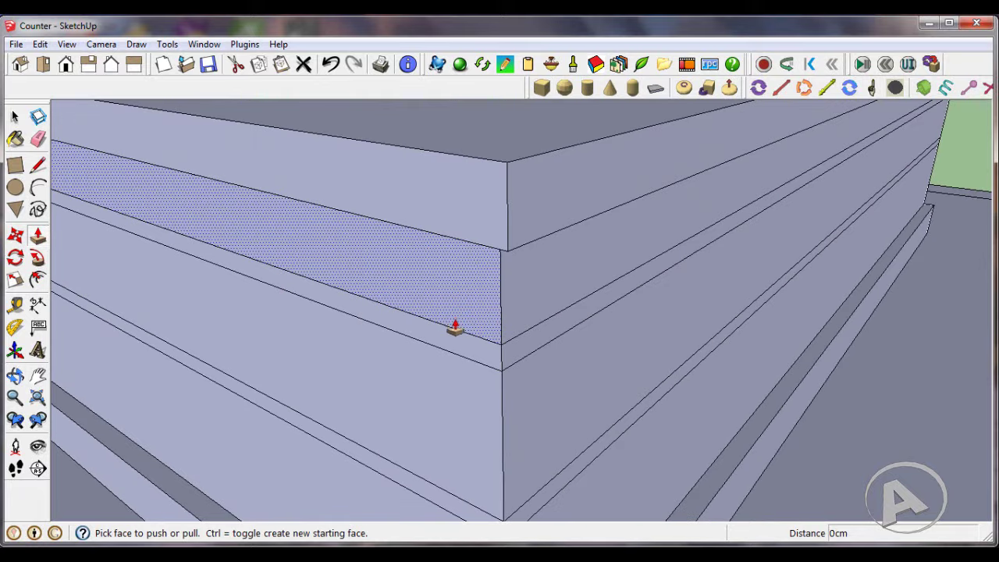
scroll(455, 325, up, 2)
click(462, 353)
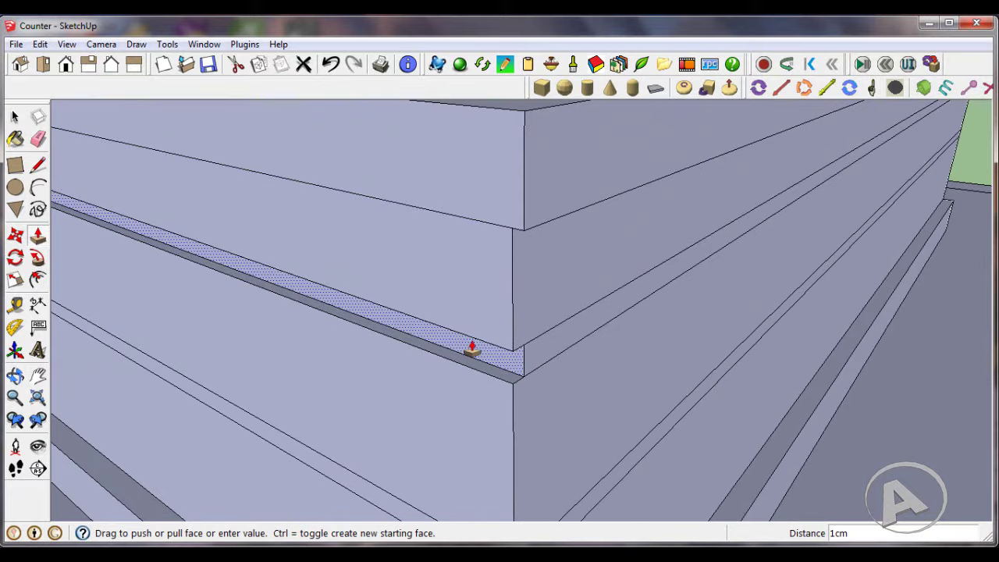
key(Return)
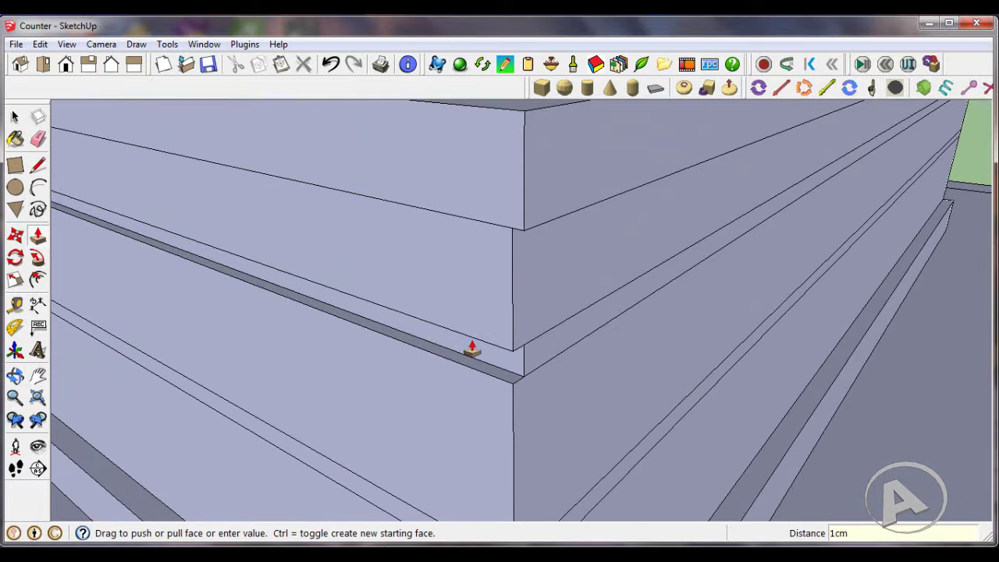
middle_drag(408, 301, 424, 435)
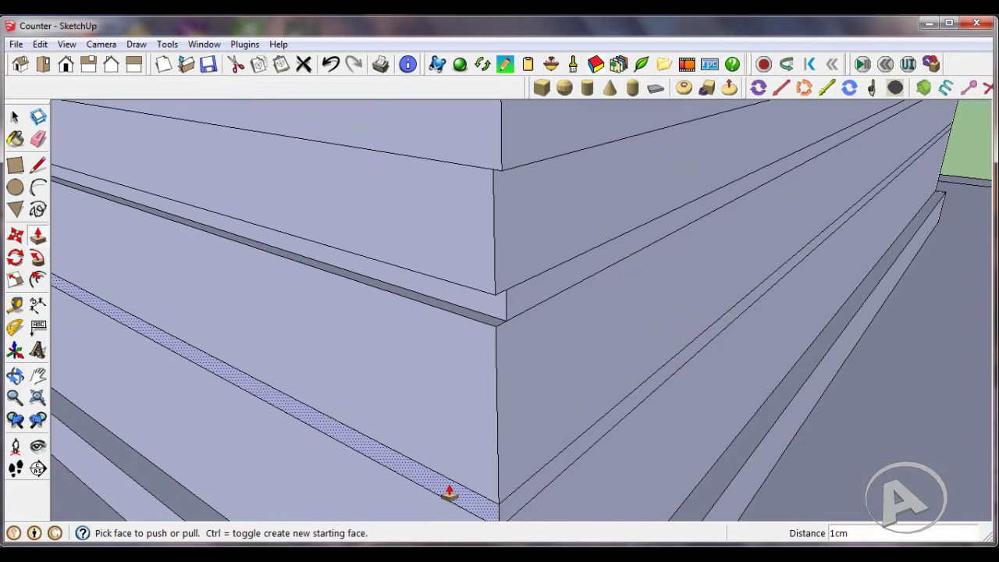
- Extend the left and right ledge strips at the counter corner by 1cm each
middle_drag(356, 372, 446, 481)
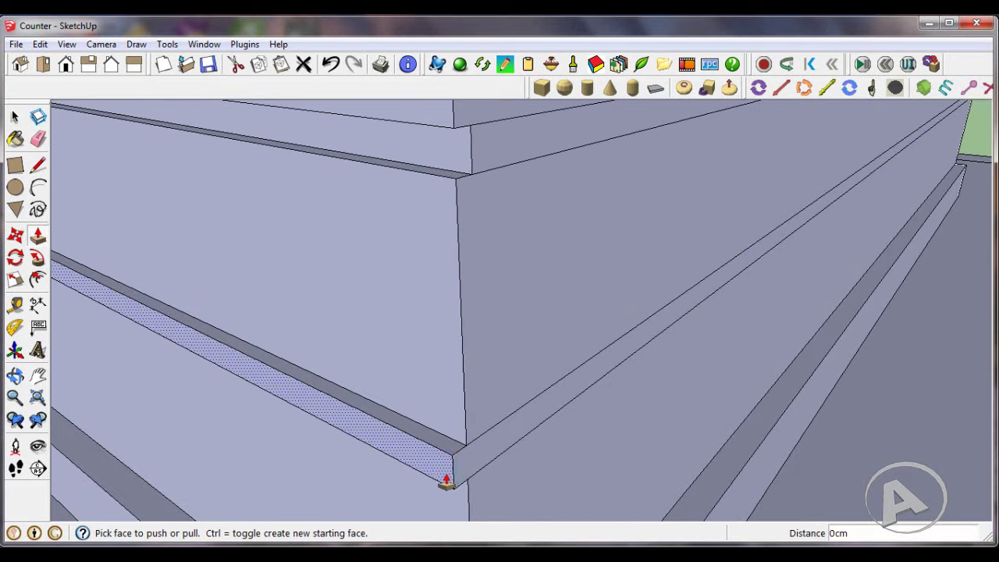
click(446, 481)
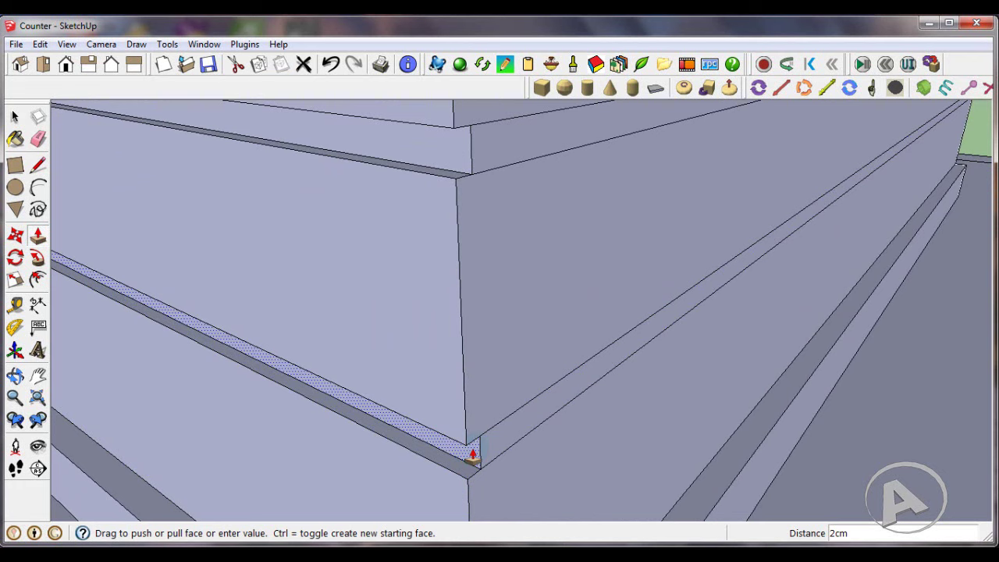
text(cm)
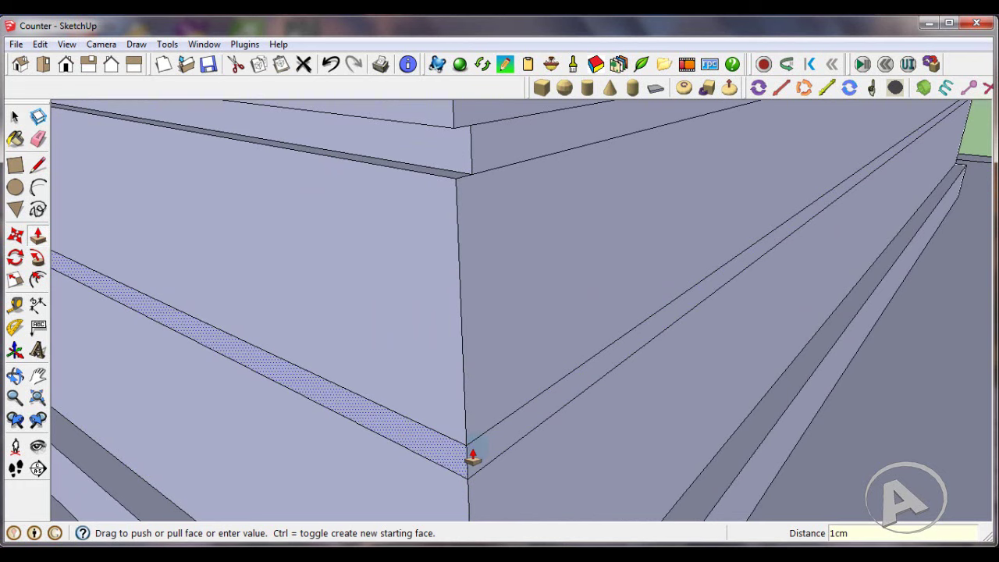
key(Return)
scroll(470, 456, up, 2)
click(468, 457)
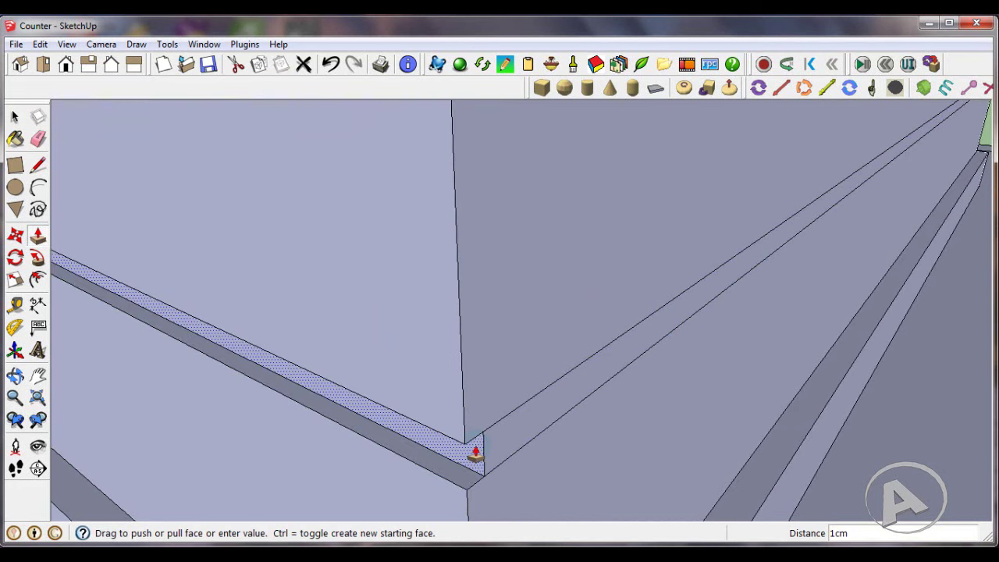
text(1cm)
key(Return)
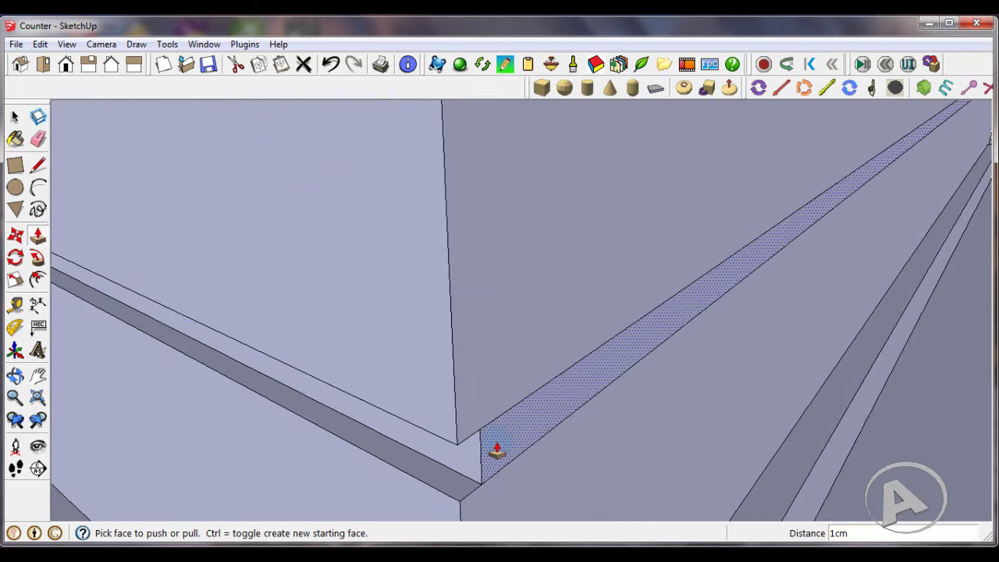
click(489, 449)
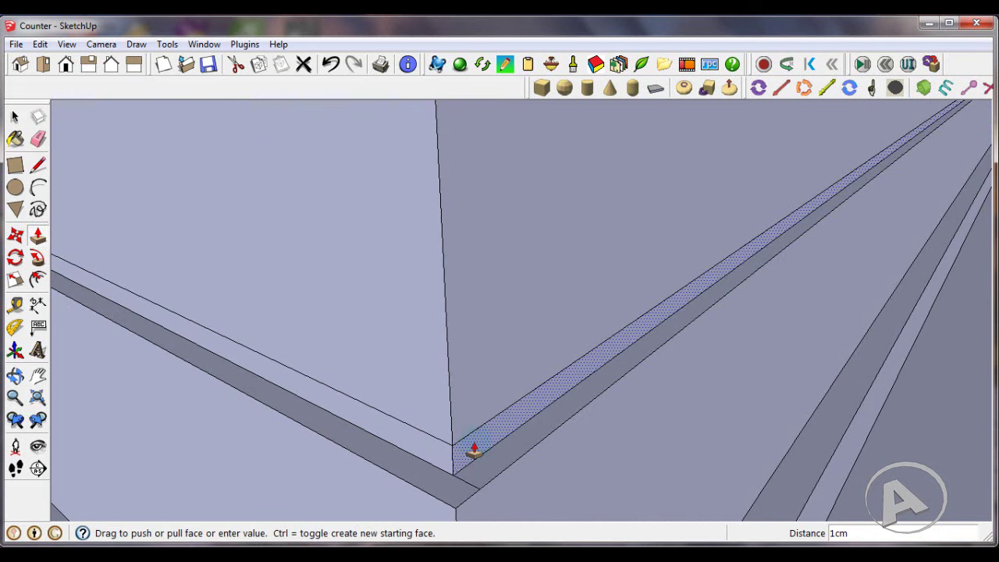
text(1cm)
key(Return)
- Push the upper ledge strip at the corner 1cm as well
scroll(499, 468, down, 1)
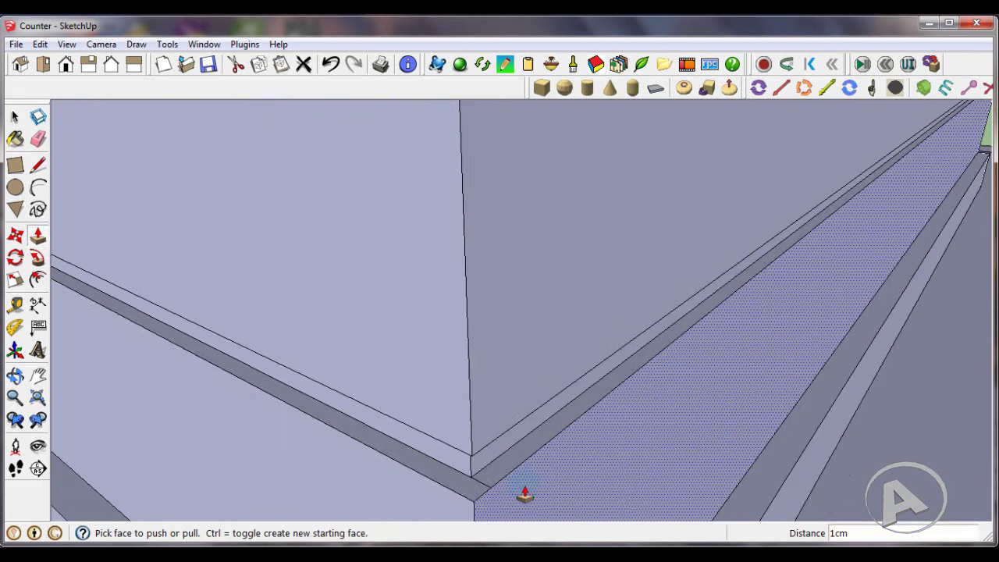
scroll(522, 488, down, 2)
scroll(530, 397, down, 2)
scroll(530, 282, up, 2)
click(521, 283)
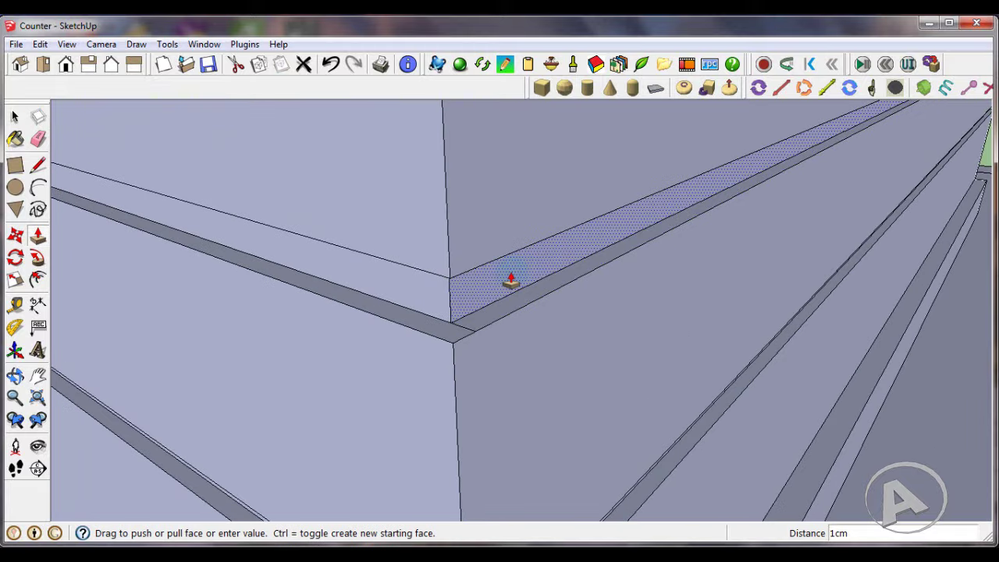
text(1cm)
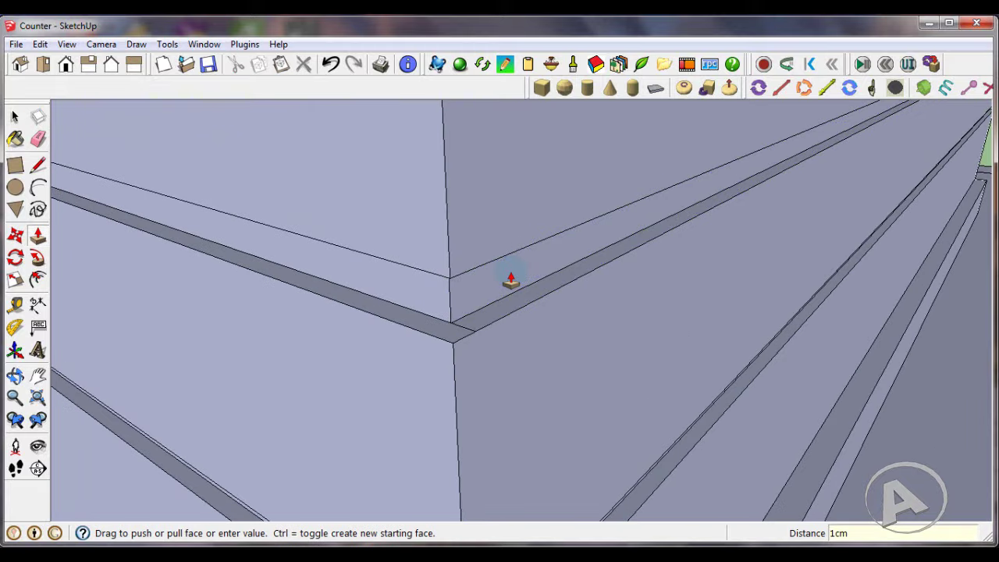
key(Return)
scroll(511, 277, down, 2)
scroll(510, 281, down, 2)
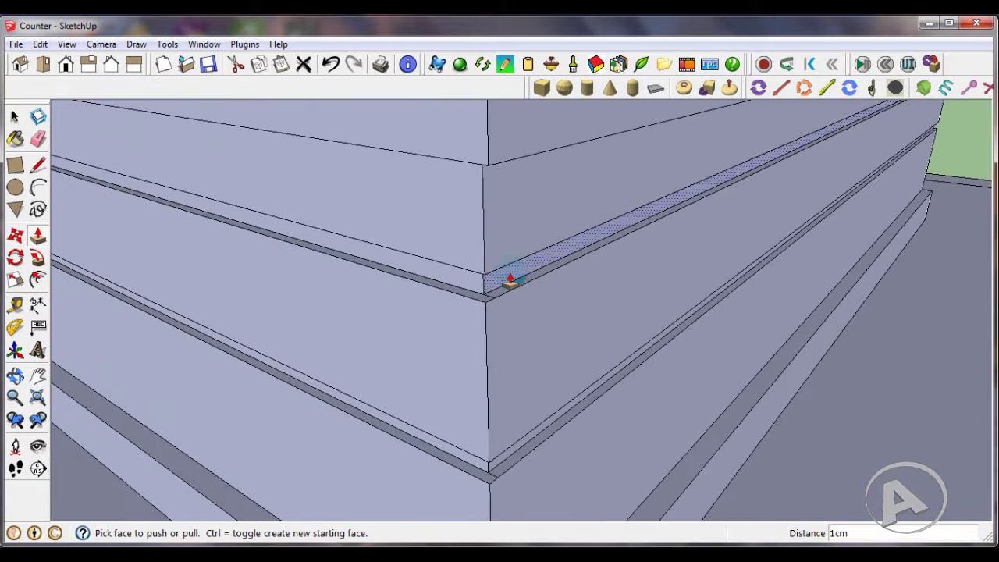
click(38, 139)
- With the Tape Measure, place a dashed guide 5cm in from one arm's front top edge
scroll(501, 291, up, 2)
scroll(492, 289, up, 2)
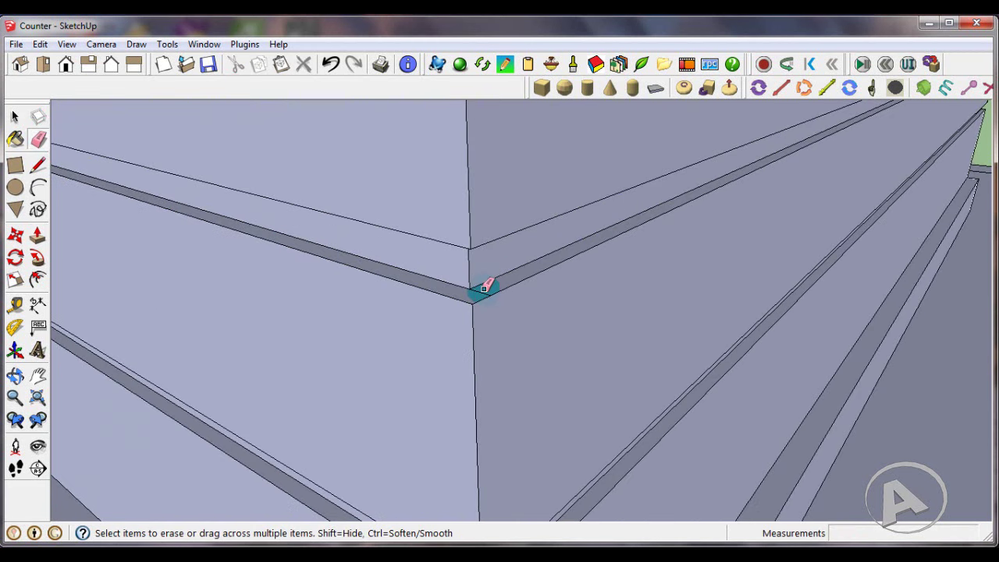
scroll(485, 288, down, 2)
scroll(498, 461, up, 2)
scroll(494, 465, up, 2)
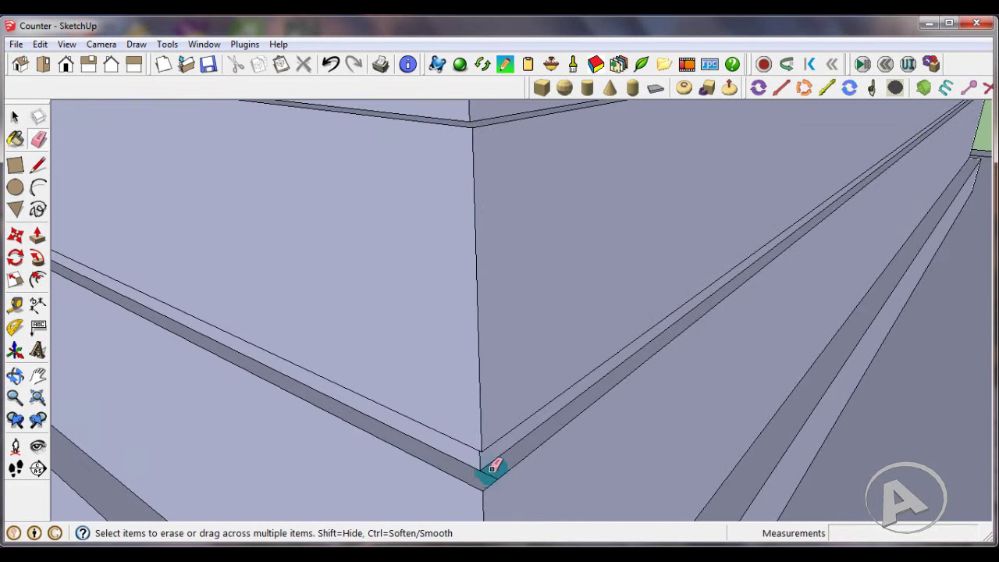
scroll(490, 474, down, 2)
scroll(518, 406, down, 2)
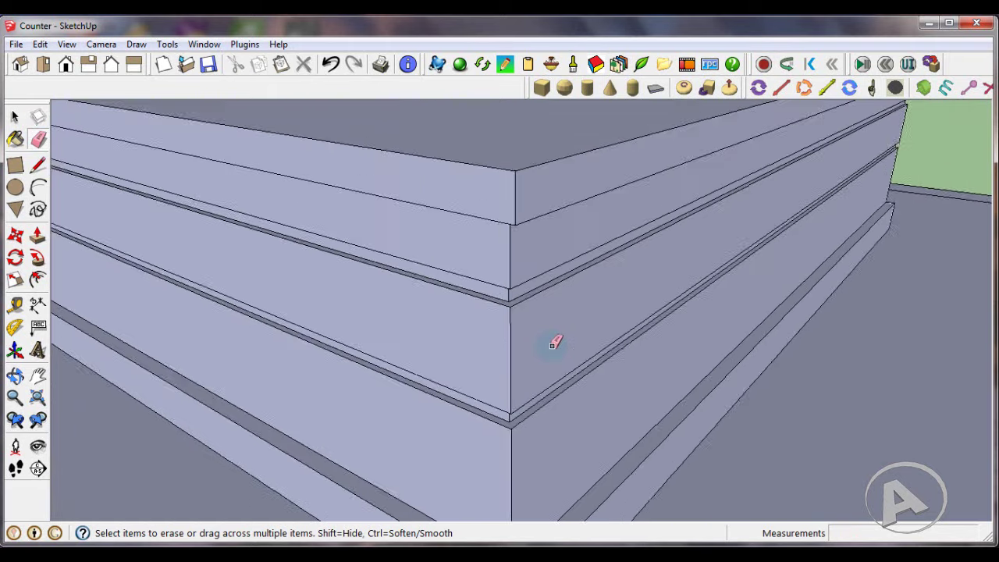
scroll(551, 338, down, 2)
scroll(566, 330, down, 1)
mouse_move(562, 316)
middle_down()
mouse_move(536, 319)
mouse_move(560, 335)
mouse_move(597, 268)
mouse_move(590, 320)
middle_up()
scroll(514, 237, up, 2)
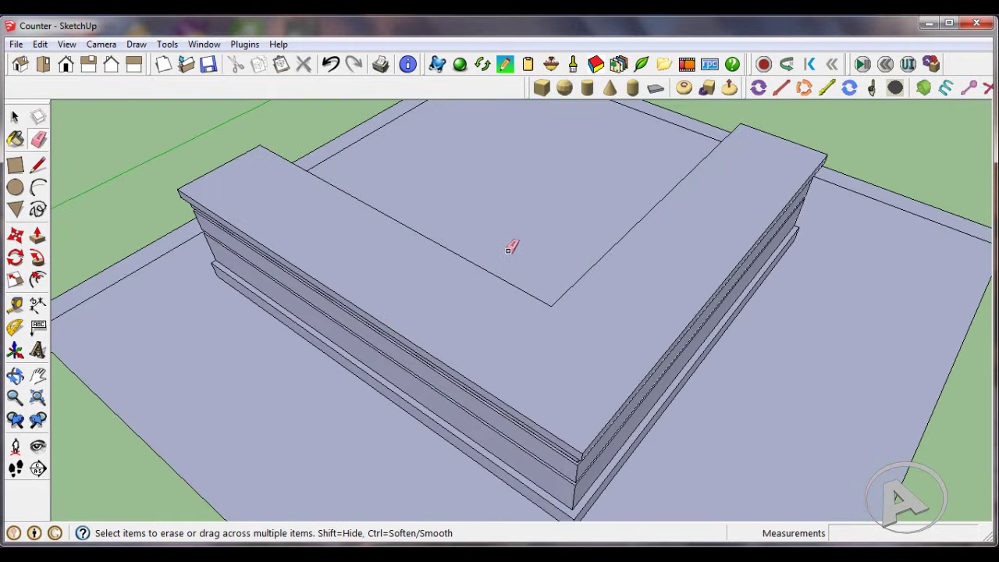
middle_drag(511, 248, 525, 355)
scroll(374, 260, up, 2)
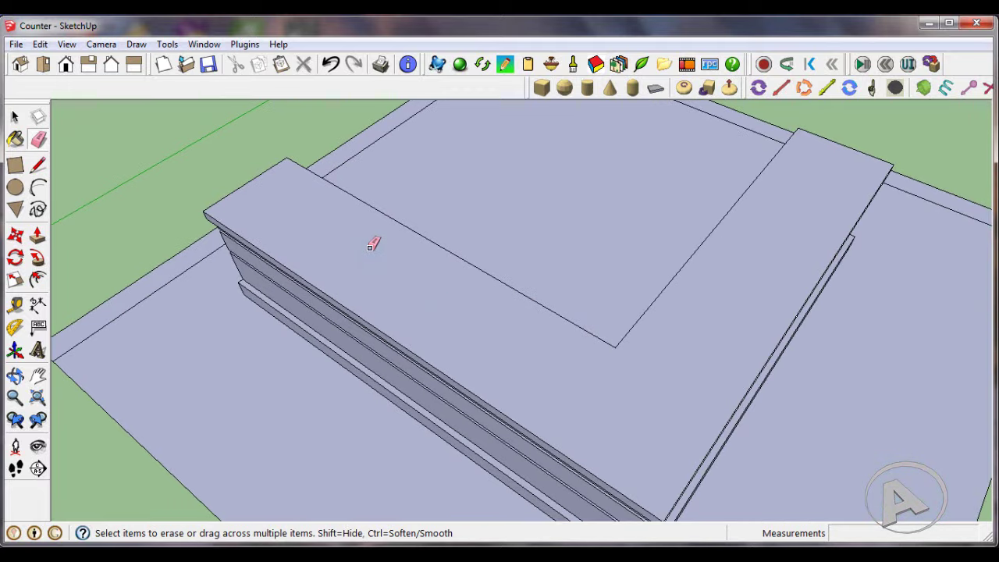
click(15, 304)
scroll(323, 273, up, 1)
scroll(323, 267, up, 2)
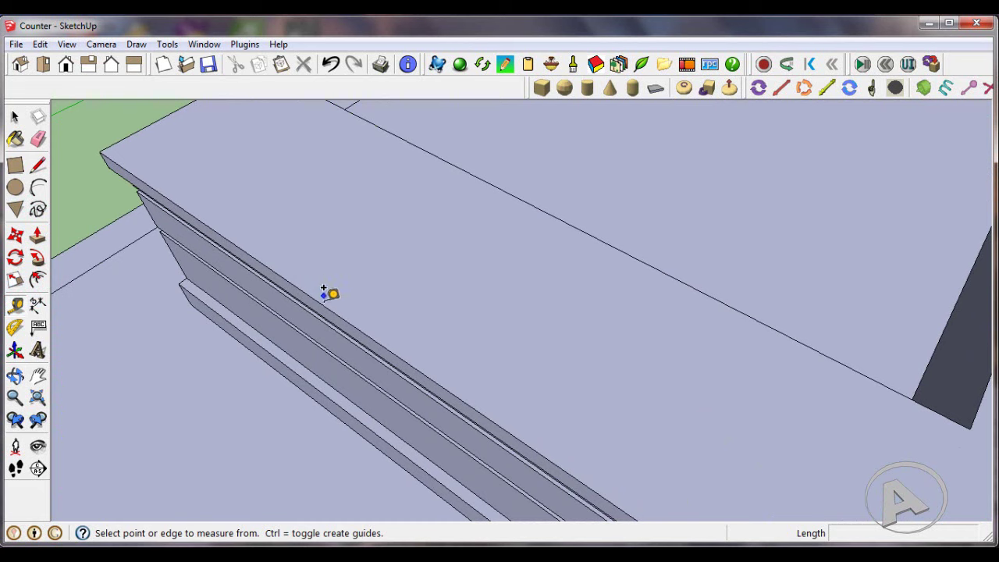
click(321, 302)
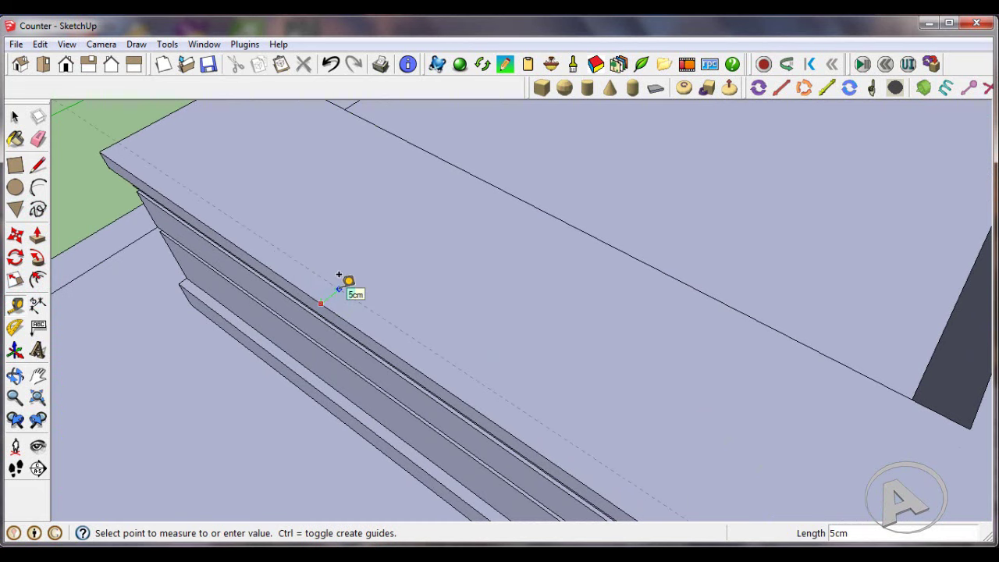
key(Return)
- Place a second guide 3cm in from the right arm's front top edge
scroll(267, 266, down, 2)
scroll(295, 265, down, 2)
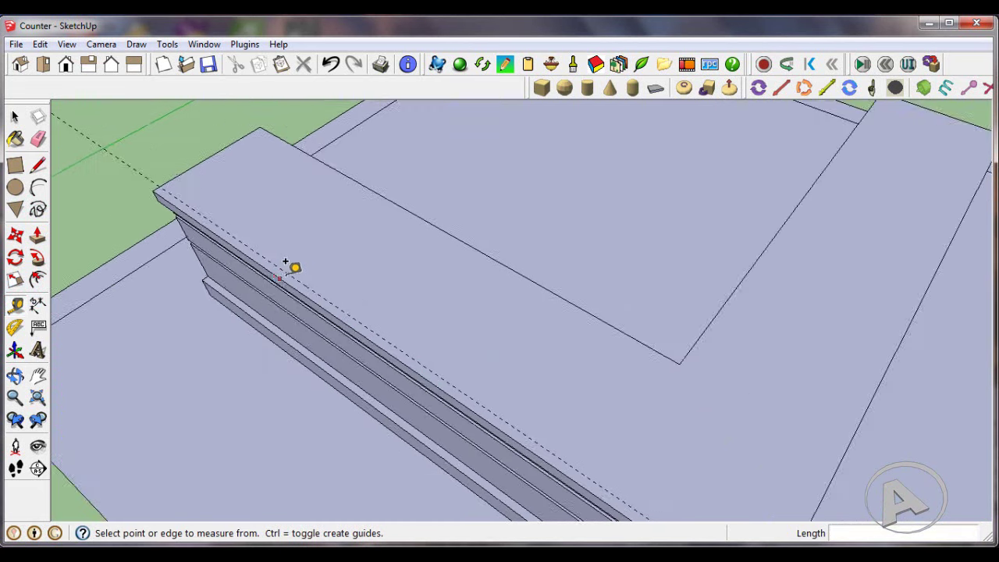
scroll(374, 281, down, 2)
scroll(711, 408, up, 2)
scroll(712, 408, up, 2)
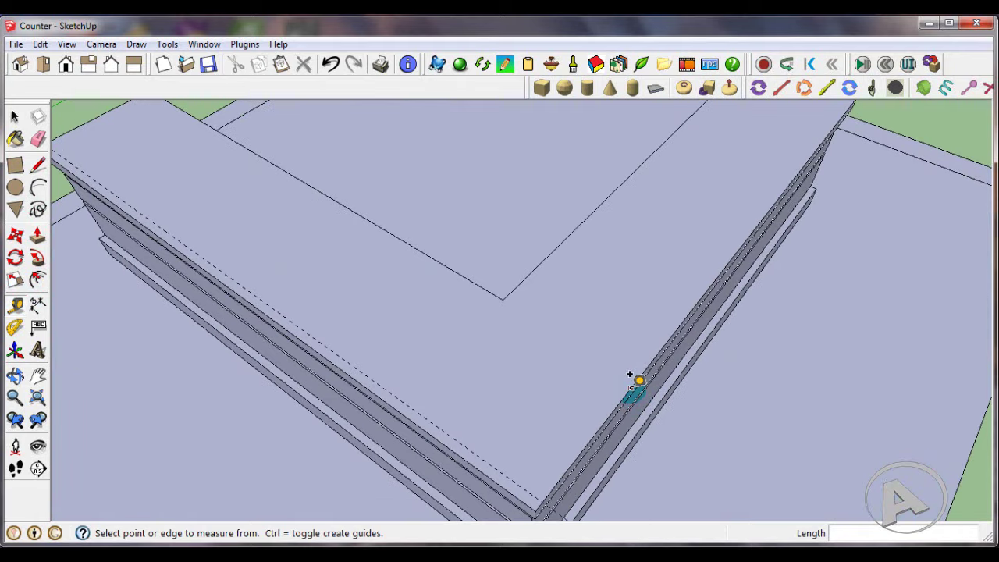
click(631, 381)
text(3)
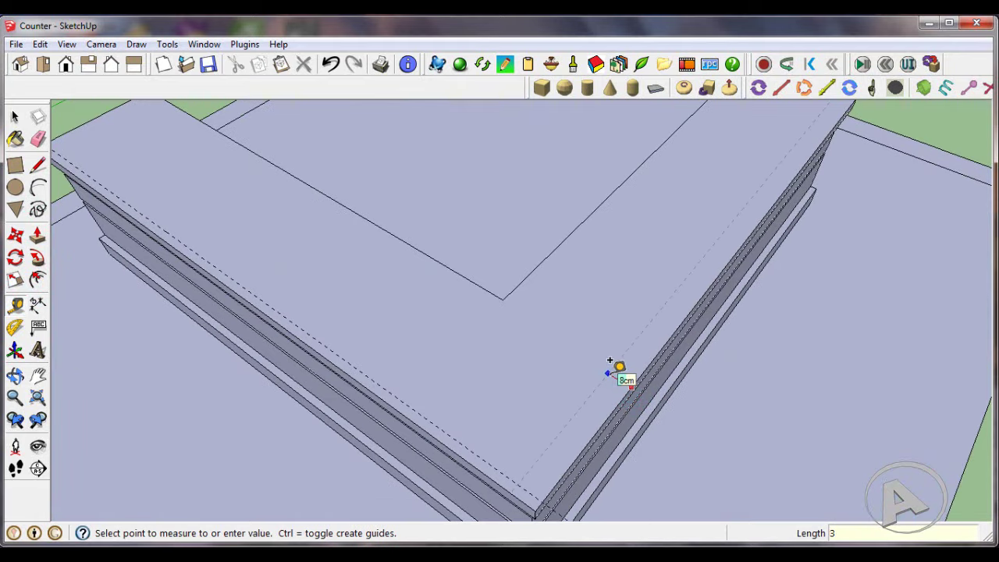
key(Return)
scroll(610, 361, down, 2)
scroll(610, 360, down, 2)
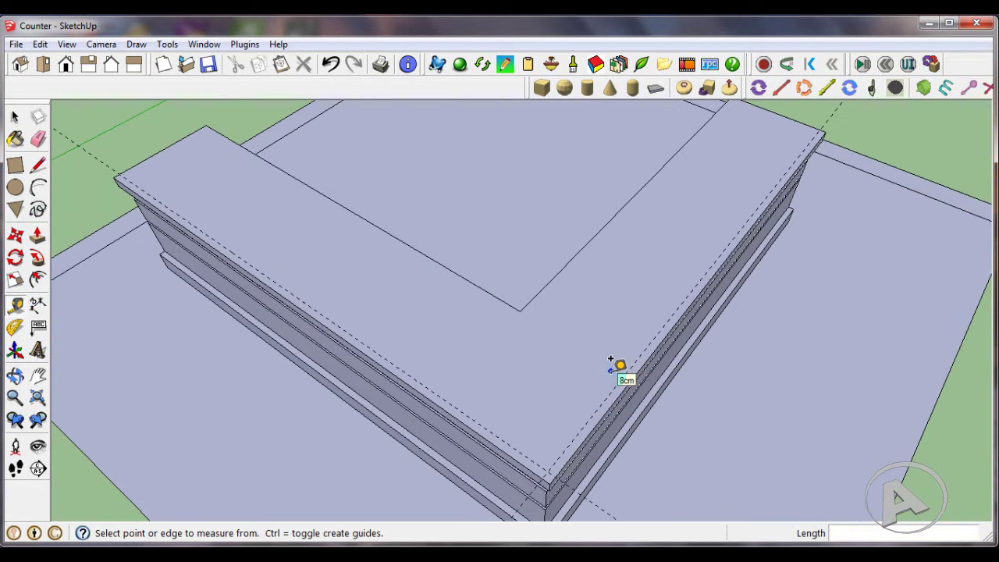
- Draw lines along the guides from the left-end crossing to the inner corner and far intersection
click(39, 164)
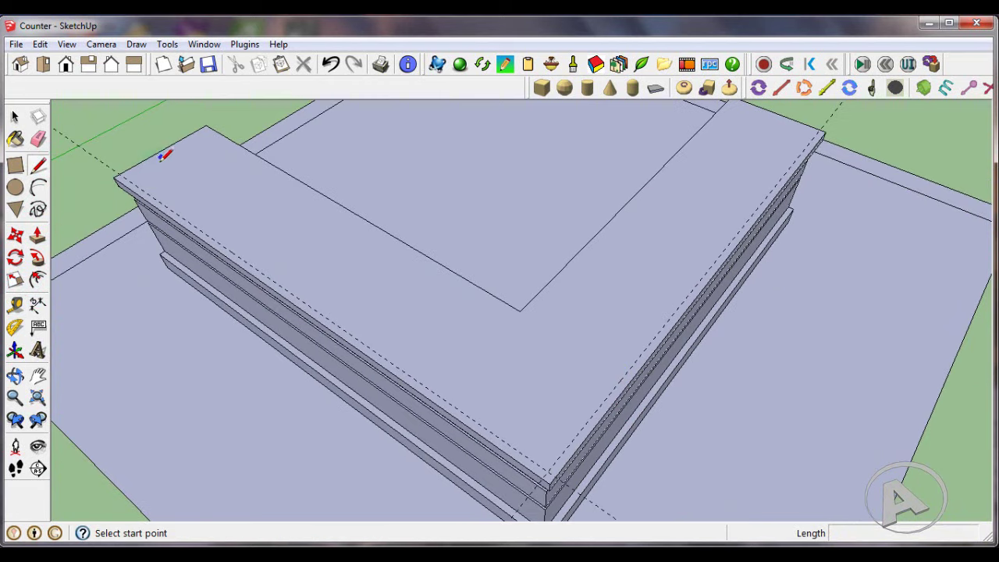
click(118, 177)
scroll(538, 466, up, 1)
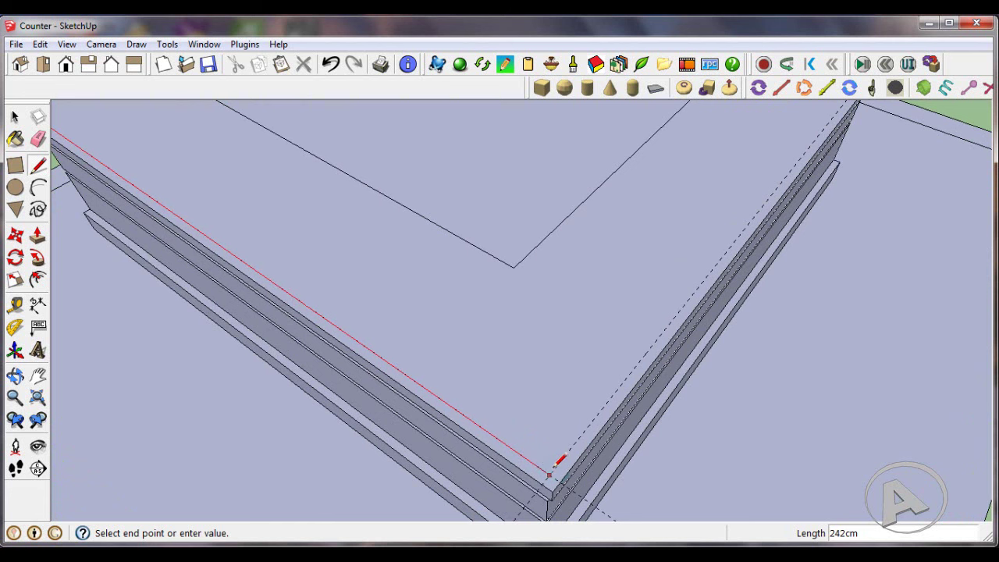
click(549, 473)
scroll(549, 473, down, 2)
scroll(548, 474, down, 1)
scroll(546, 474, up, 1)
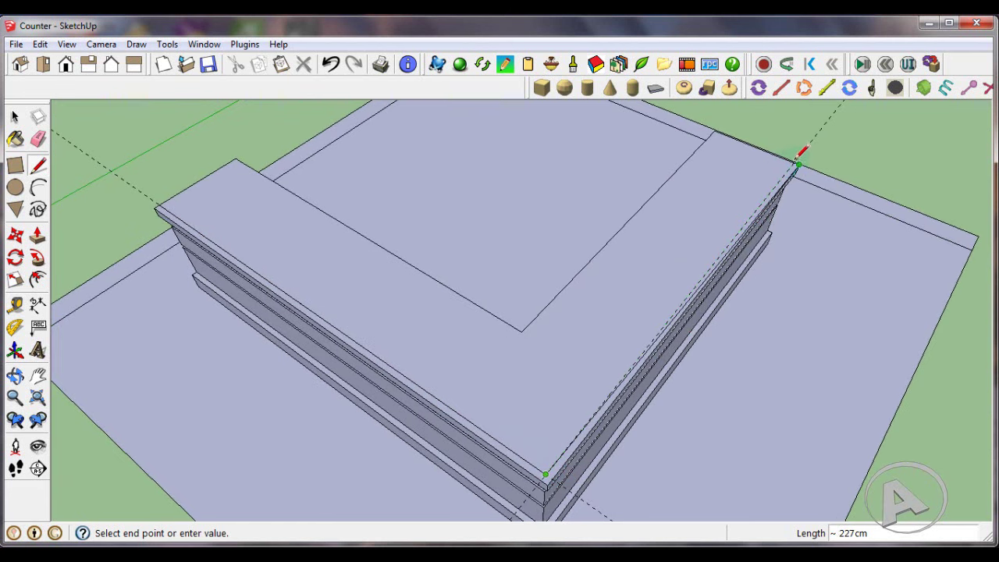
scroll(795, 162, up, 2)
scroll(795, 162, up, 1)
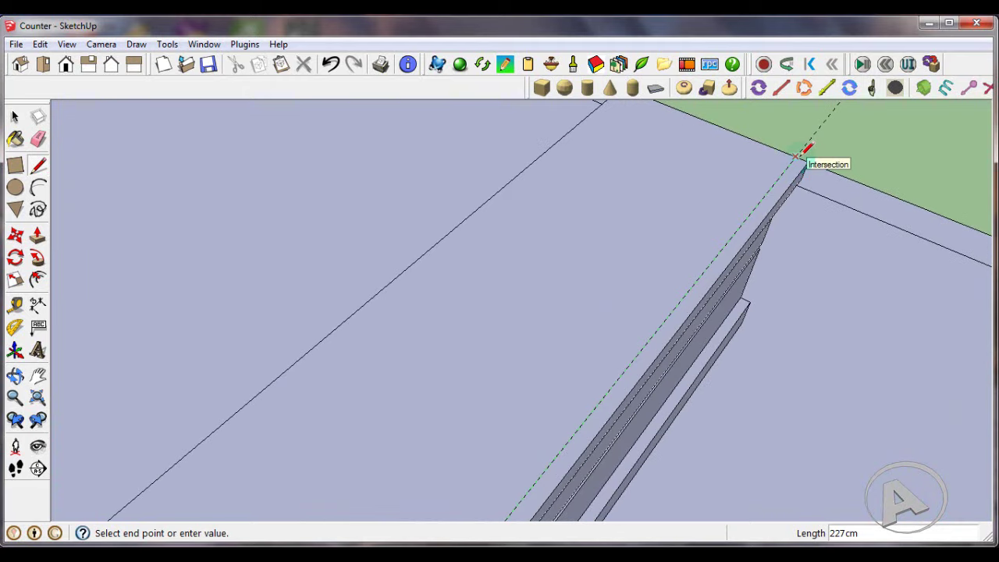
click(790, 163)
scroll(790, 162, down, 2)
scroll(789, 163, down, 2)
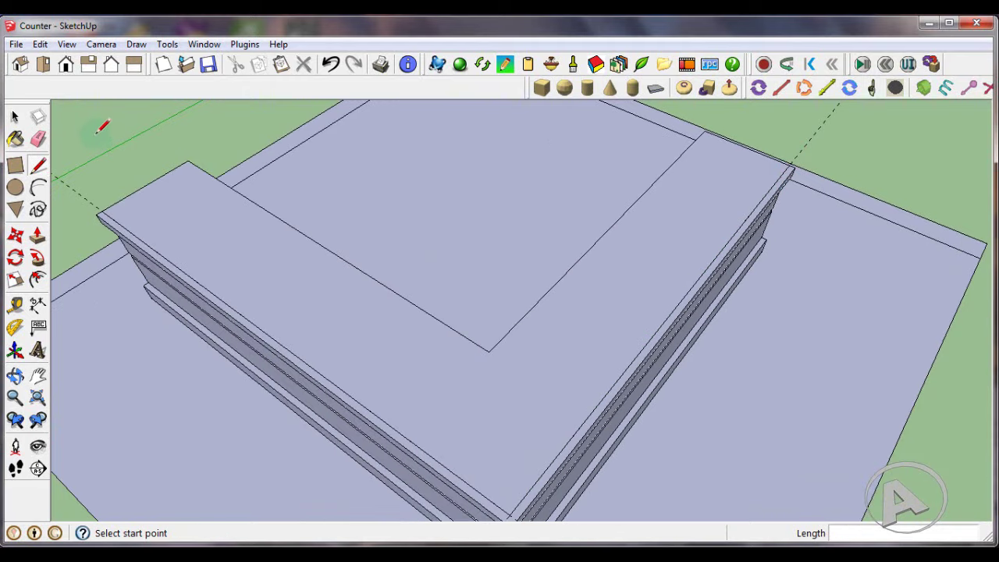
- Erase the leftover guide lines from the countertop
click(38, 138)
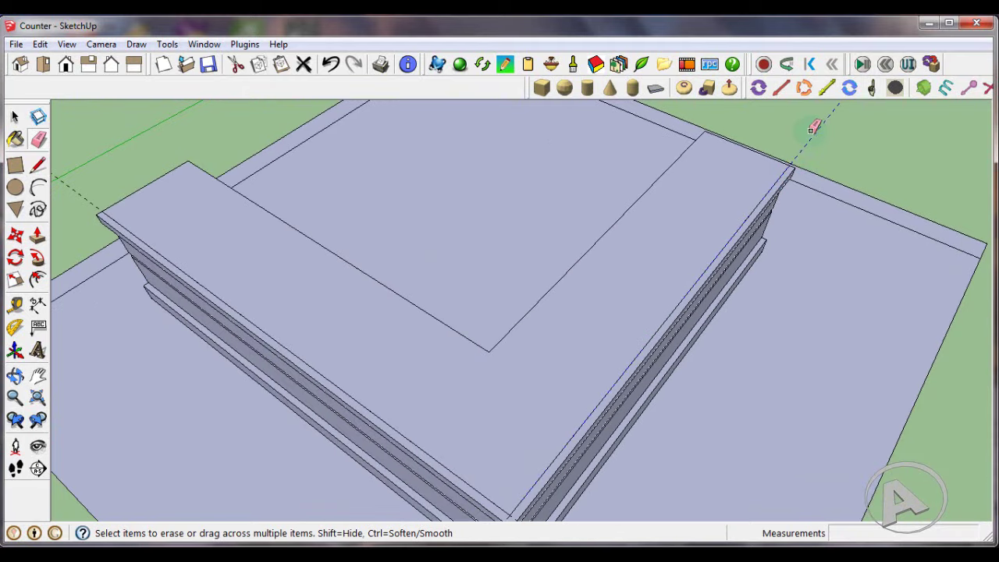
scroll(526, 246, down, 3)
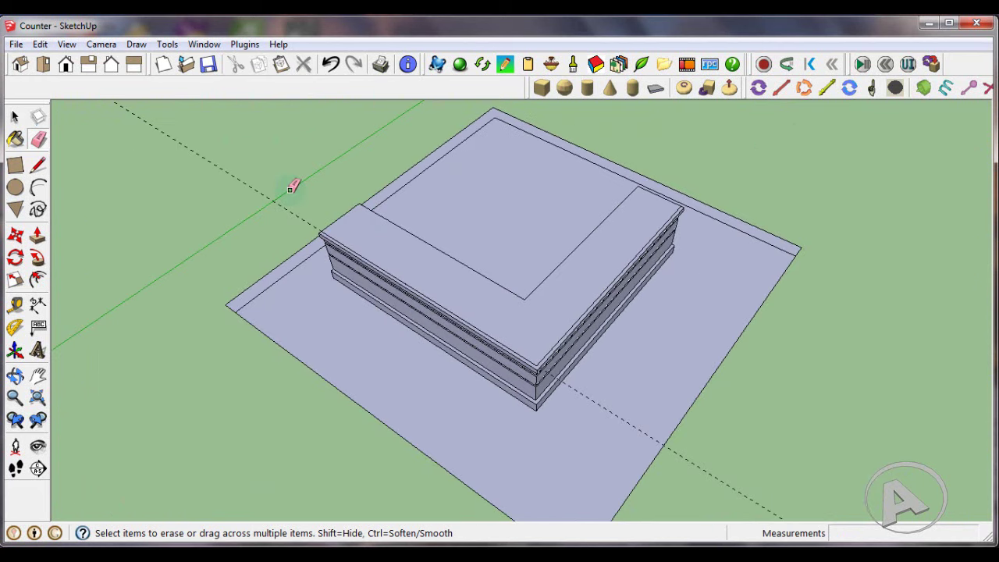
scroll(546, 343, up, 3)
scroll(553, 355, up, 2)
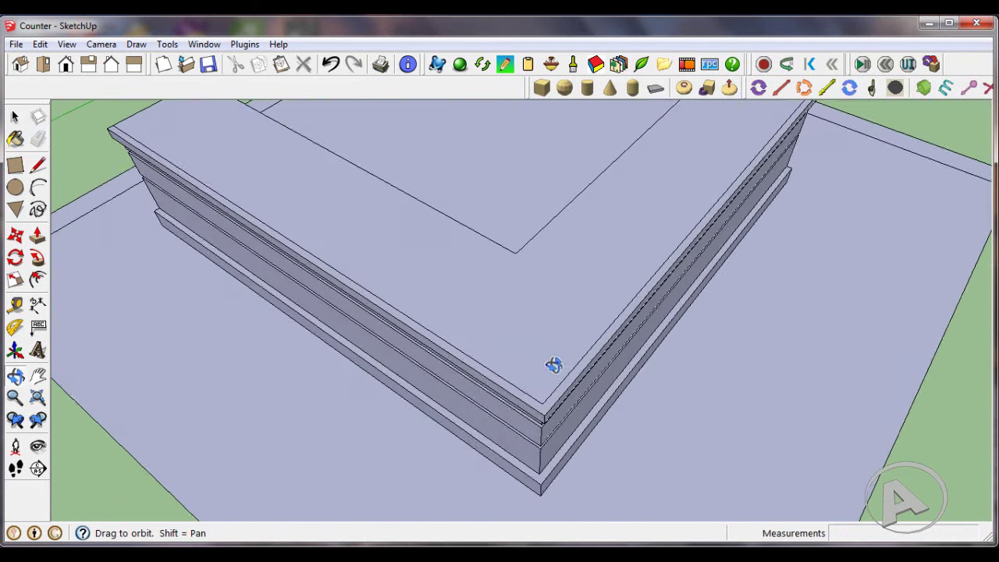
scroll(553, 364, down, 5)
scroll(553, 336, down, 1)
mouse_move(560, 323)
middle_down()
mouse_move(561, 297)
mouse_move(582, 278)
middle_up()
scroll(565, 308, down, 2)
scroll(593, 270, up, 2)
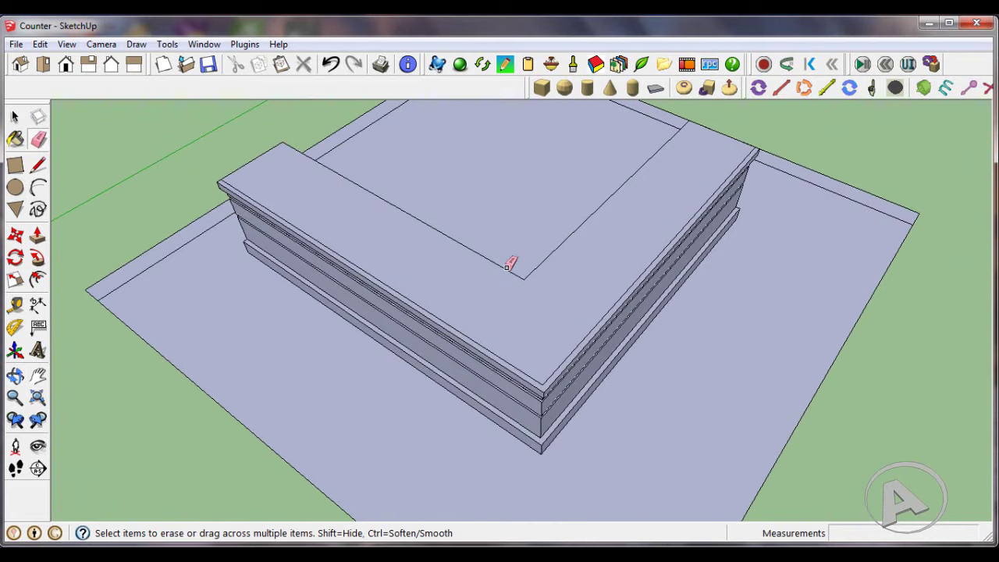
- Offset the counter top's outline inward by 1.2 to form a narrow border strip
click(37, 280)
scroll(404, 221, up, 2)
scroll(404, 225, up, 2)
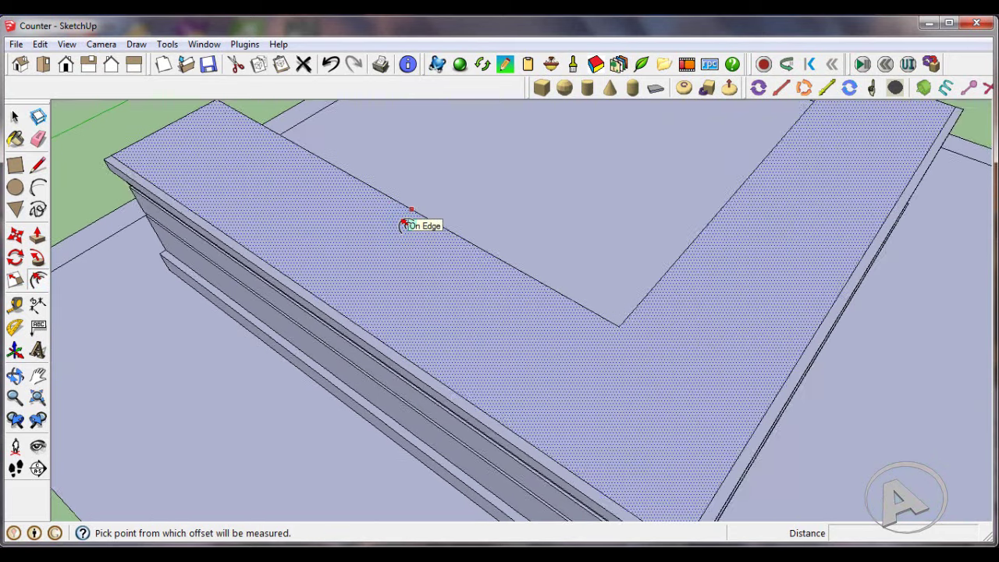
scroll(405, 224, up, 1)
click(402, 225)
text(1.2)
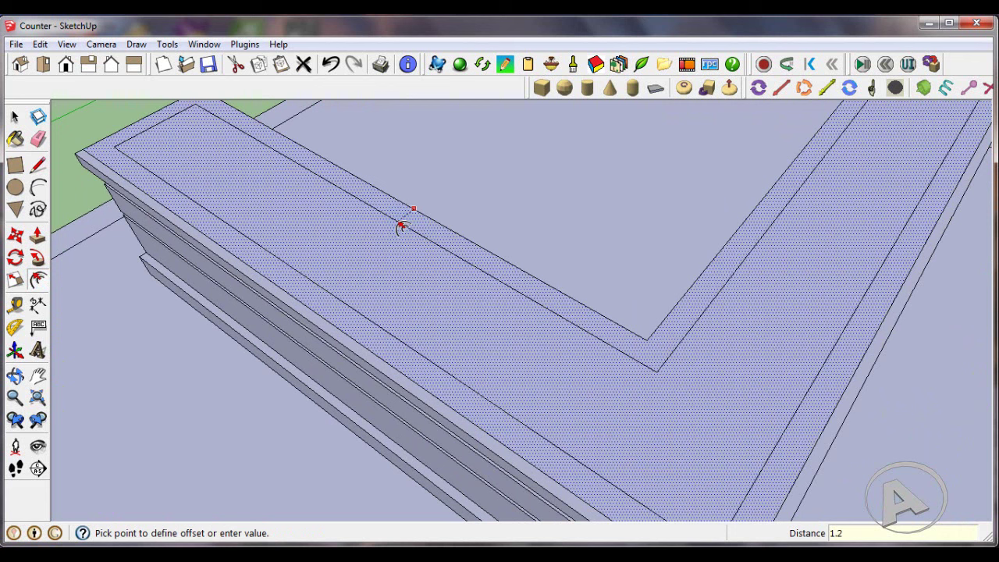
key(Return)
scroll(413, 242, down, 2)
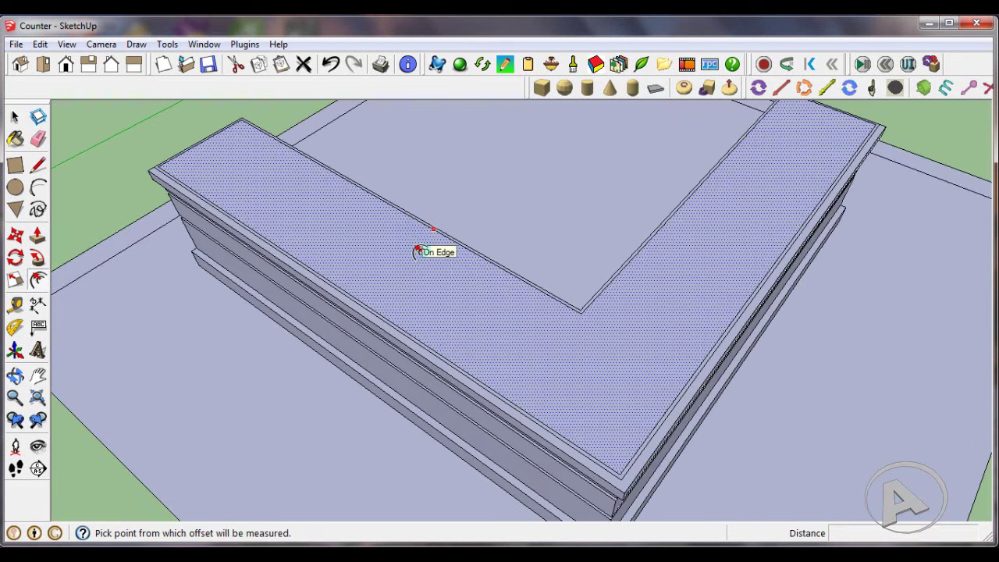
middle_drag(418, 250, 731, 413)
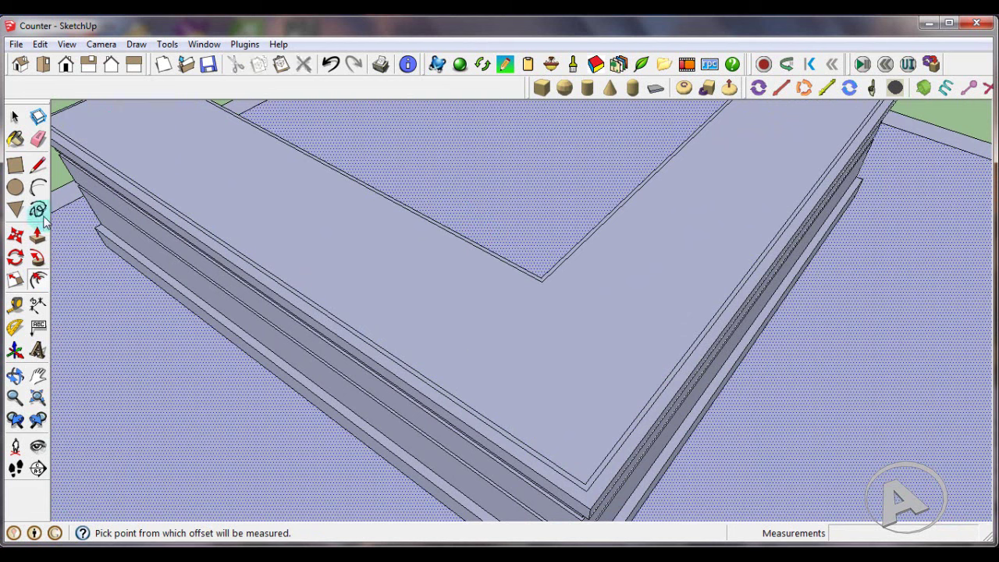
click(14, 116)
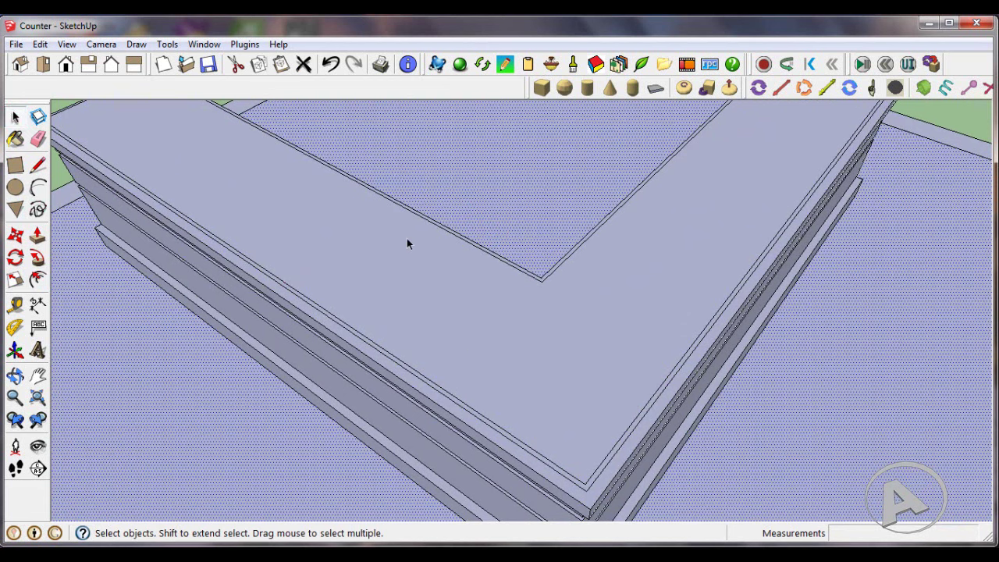
mouse_move(406, 240)
middle_down()
mouse_move(377, 171)
mouse_move(561, 276)
middle_up()
- Push the countertop inside its thin front rim down 40cm, leaving a raised front wall
middle_drag(552, 235, 561, 276)
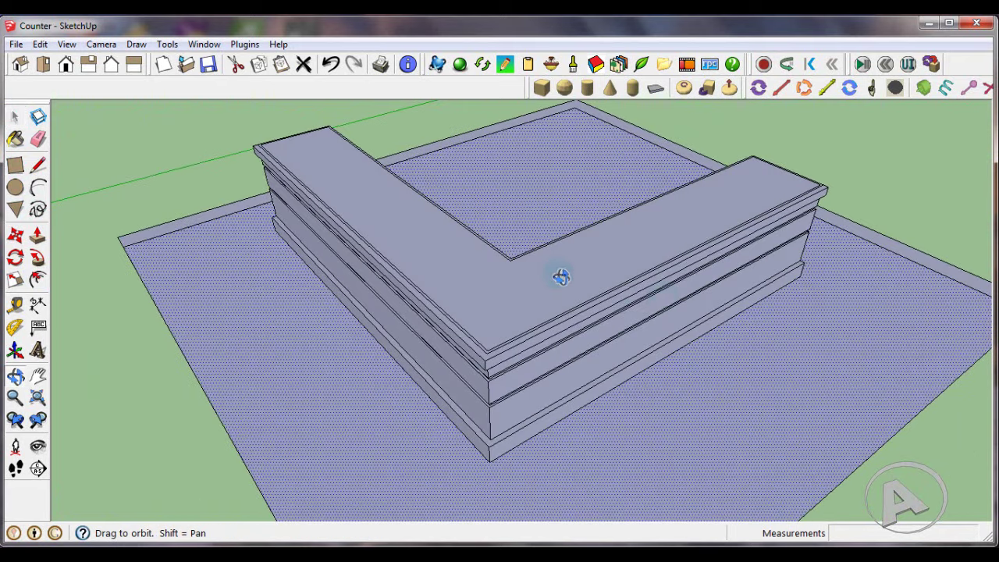
scroll(792, 309, down, 3)
mouse_move(791, 309)
middle_down()
mouse_move(691, 291)
mouse_move(688, 312)
middle_up()
scroll(553, 281, up, 3)
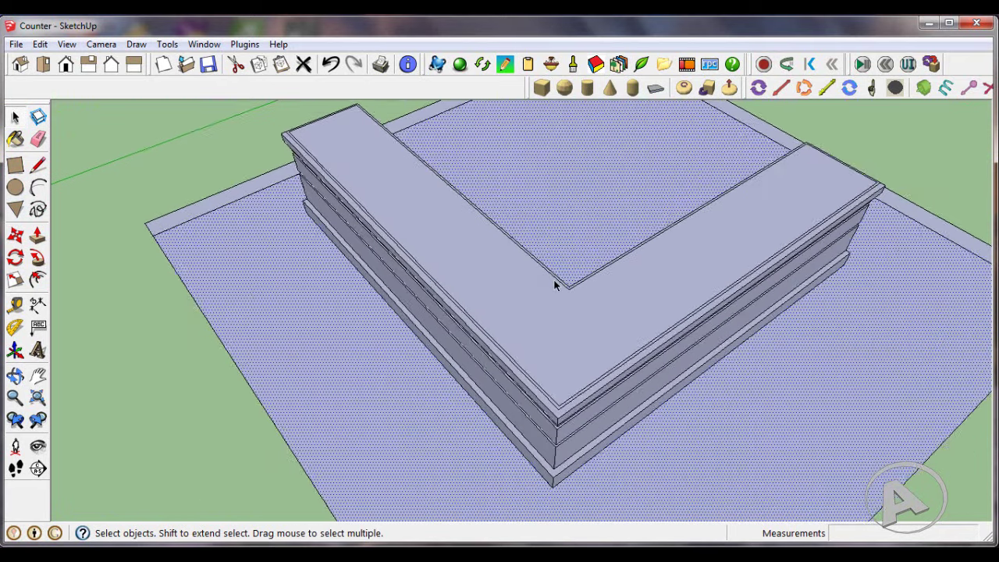
scroll(554, 282, up, 2)
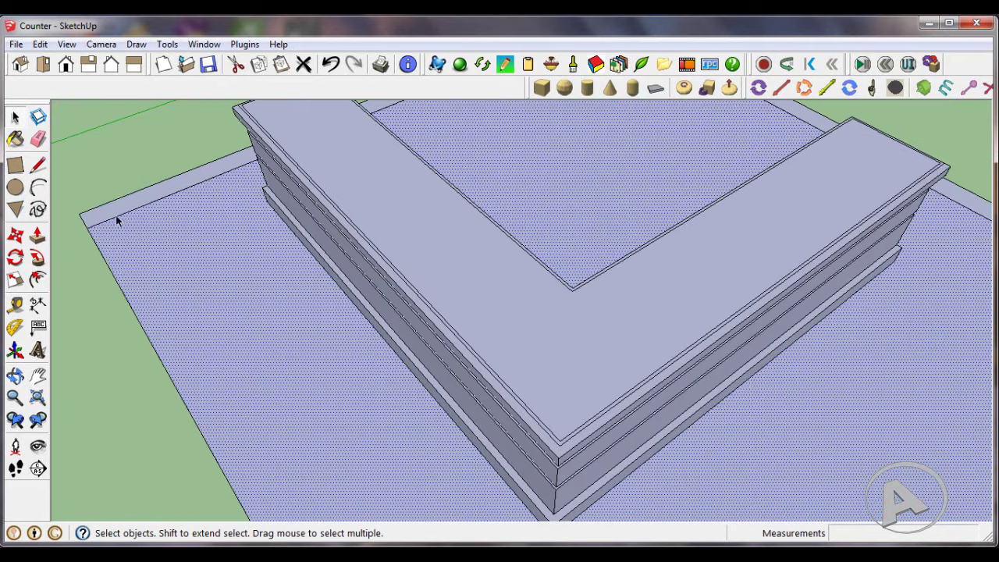
click(37, 235)
scroll(488, 337, up, 2)
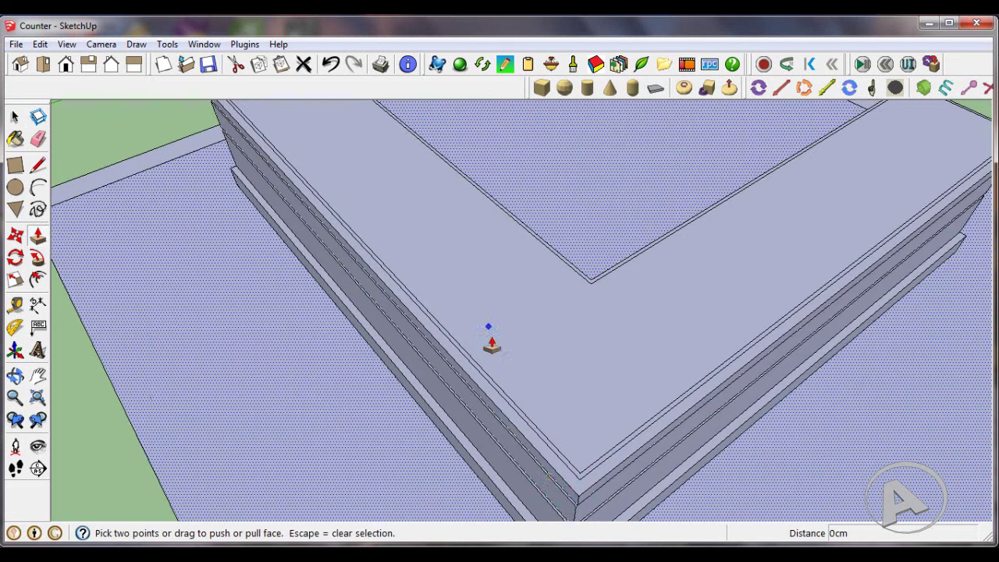
scroll(586, 495, up, 1)
scroll(595, 474, up, 1)
scroll(581, 463, up, 2)
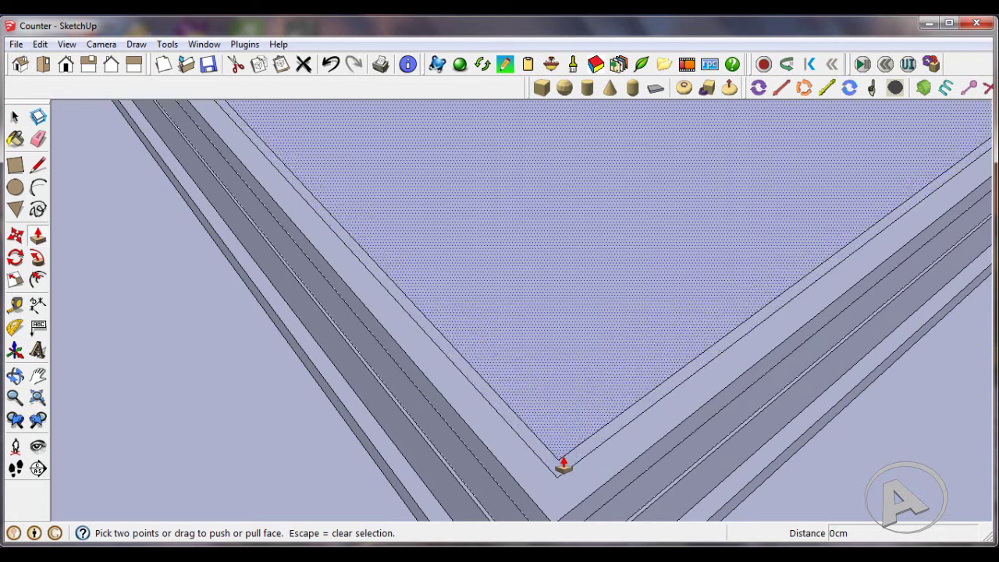
click(565, 468)
scroll(564, 412, down, 1)
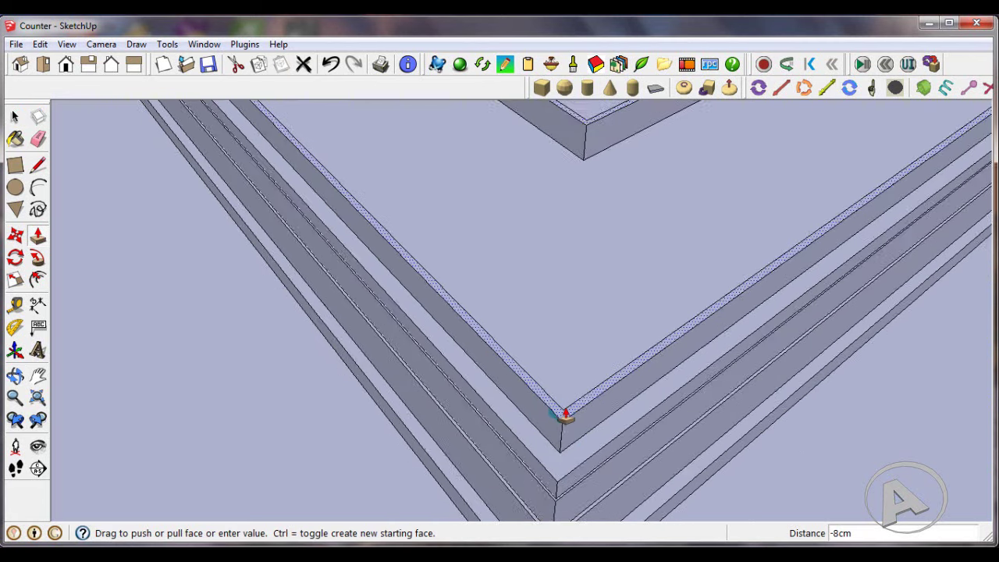
scroll(564, 412, down, 1)
scroll(563, 411, down, 1)
scroll(563, 413, down, 2)
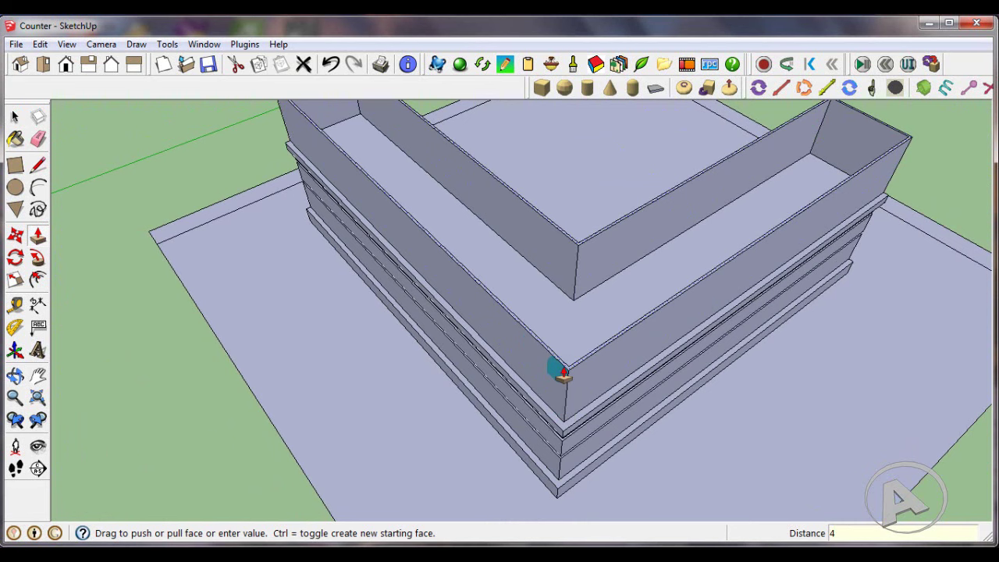
click(562, 373)
- Orbit around the counter to inspect the raised wall and its end face
mouse_move(561, 373)
middle_down()
mouse_move(613, 241)
mouse_move(718, 200)
mouse_move(718, 250)
mouse_move(627, 269)
mouse_move(618, 307)
mouse_move(575, 319)
middle_up()
scroll(718, 258, down, 1)
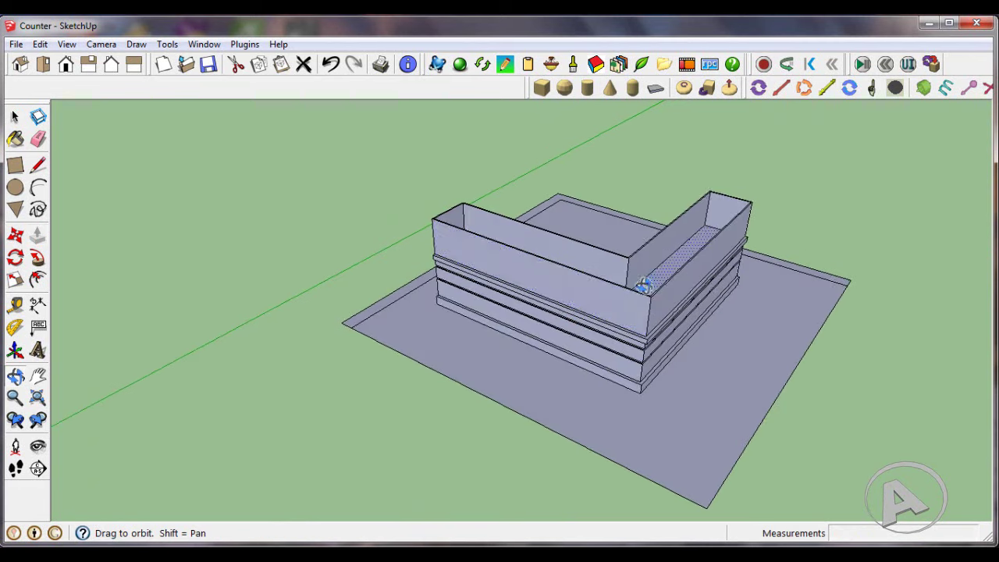
middle_drag(647, 281, 528, 306)
mouse_move(660, 306)
middle_down()
mouse_move(649, 297)
mouse_move(524, 315)
mouse_move(385, 283)
mouse_move(546, 298)
middle_up()
mouse_move(486, 294)
middle_down()
mouse_move(458, 297)
mouse_move(377, 267)
middle_up()
scroll(557, 408, up, 2)
scroll(562, 410, up, 3)
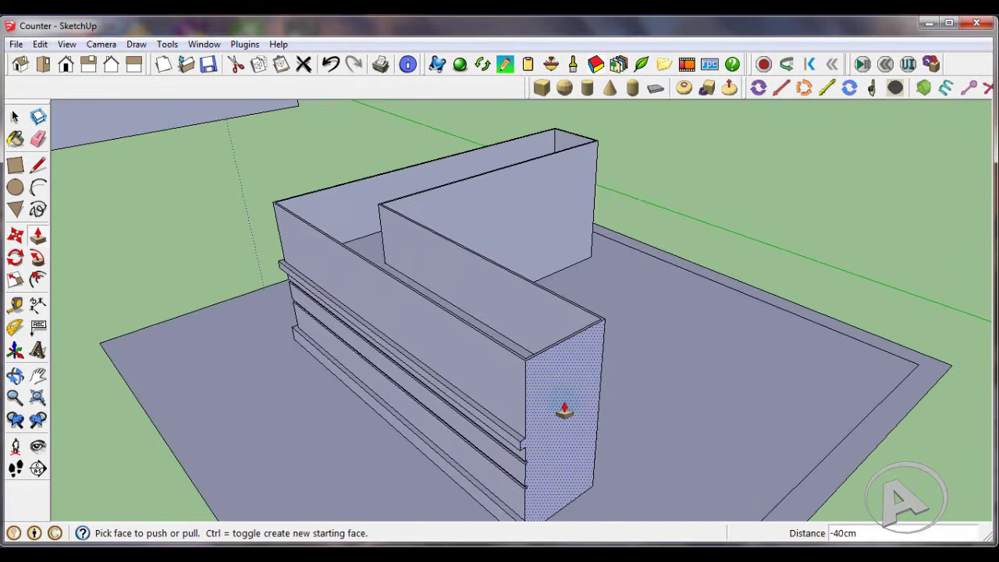
scroll(562, 410, up, 1)
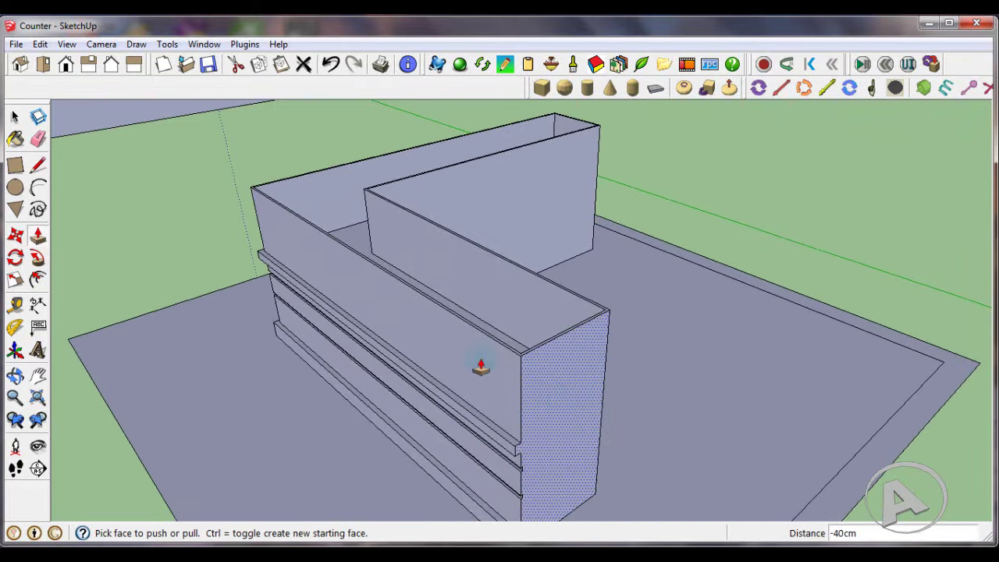
click(39, 164)
scroll(530, 428, up, 2)
scroll(529, 432, up, 2)
- Draw a line across the wall's first end face at trim height
click(518, 446)
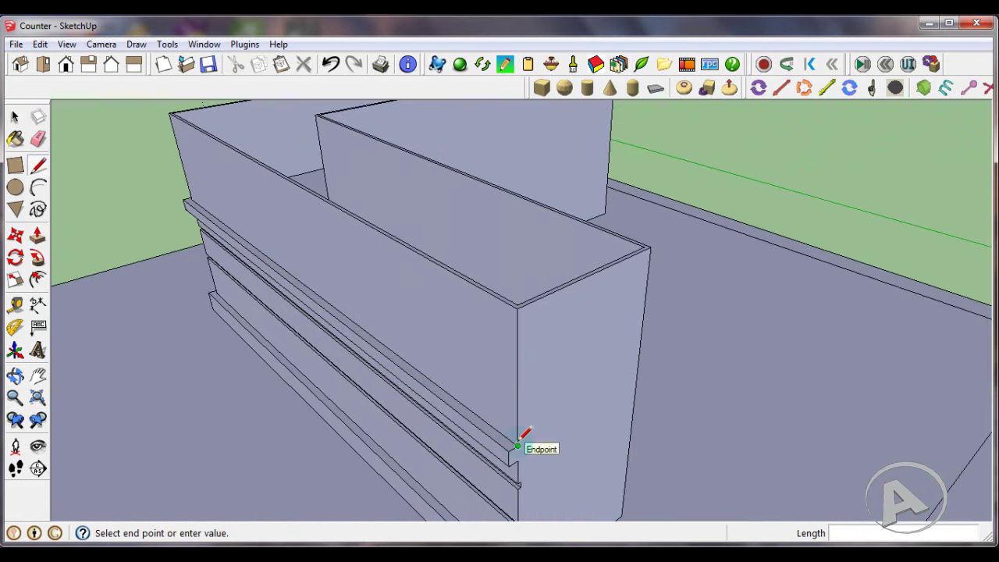
click(638, 371)
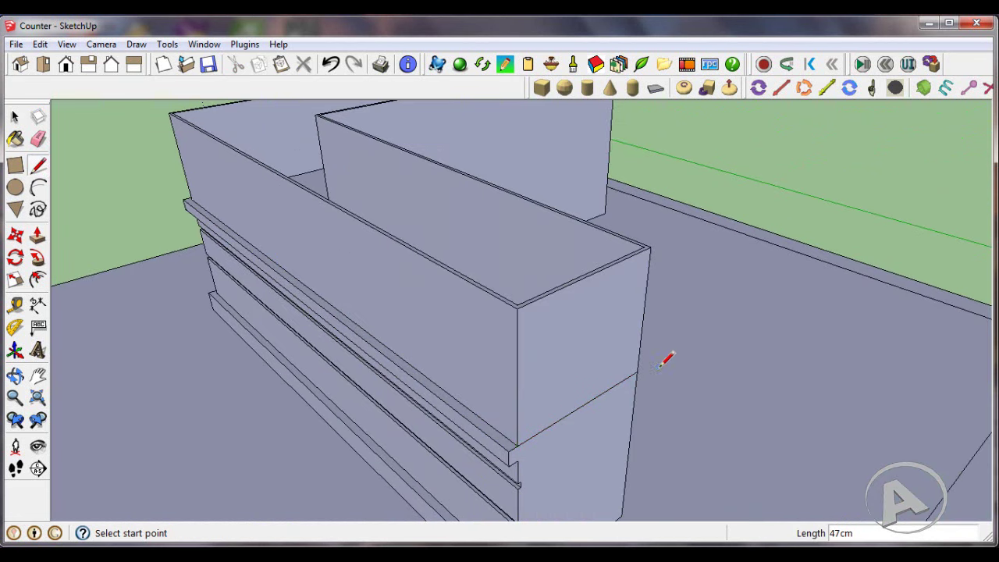
mouse_move(668, 352)
middle_down()
mouse_move(265, 360)
mouse_move(392, 230)
middle_up()
- Draw the 180cm and 195cm lines across the two inner wall faces
click(242, 349)
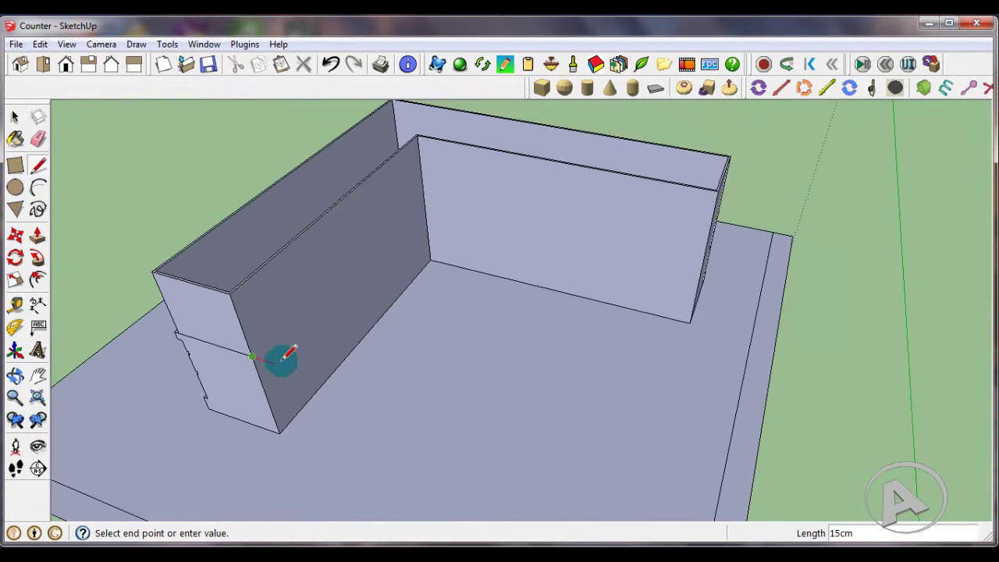
click(411, 197)
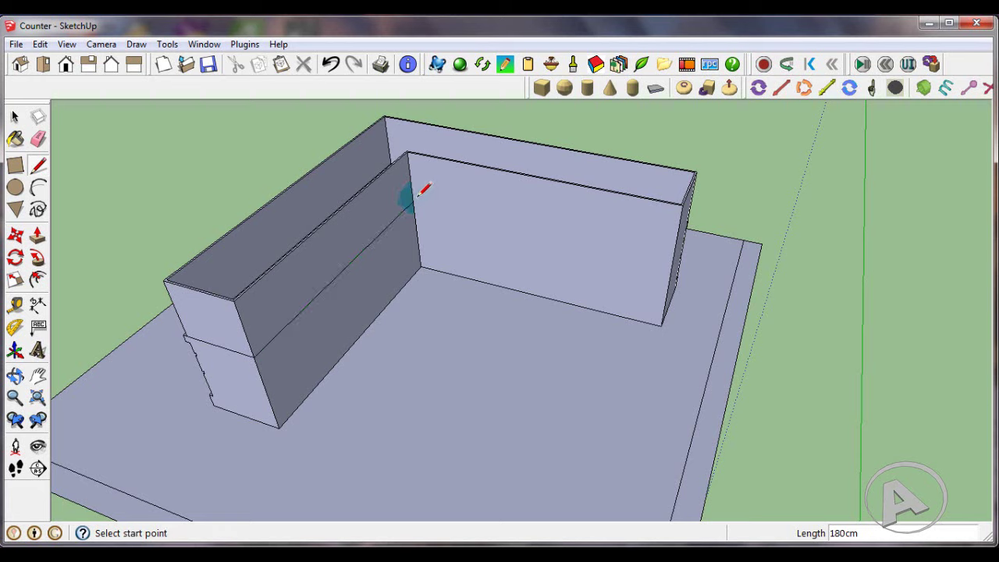
click(412, 202)
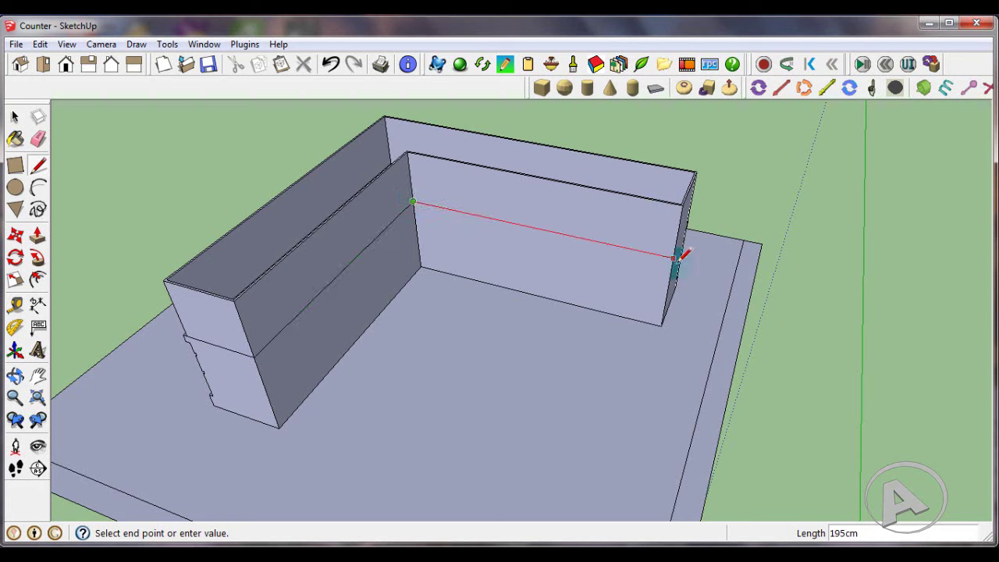
click(675, 256)
- Draw a 47cm line across the wall's other end face
mouse_move(702, 258)
middle_down()
mouse_move(649, 270)
mouse_move(644, 301)
middle_up()
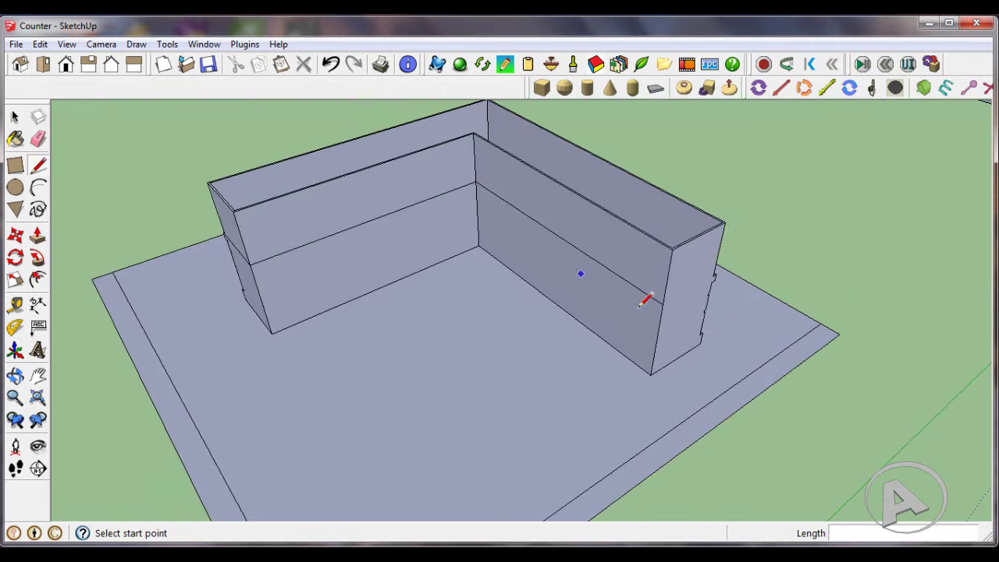
click(662, 304)
scroll(675, 289, up, 3)
scroll(725, 272, up, 2)
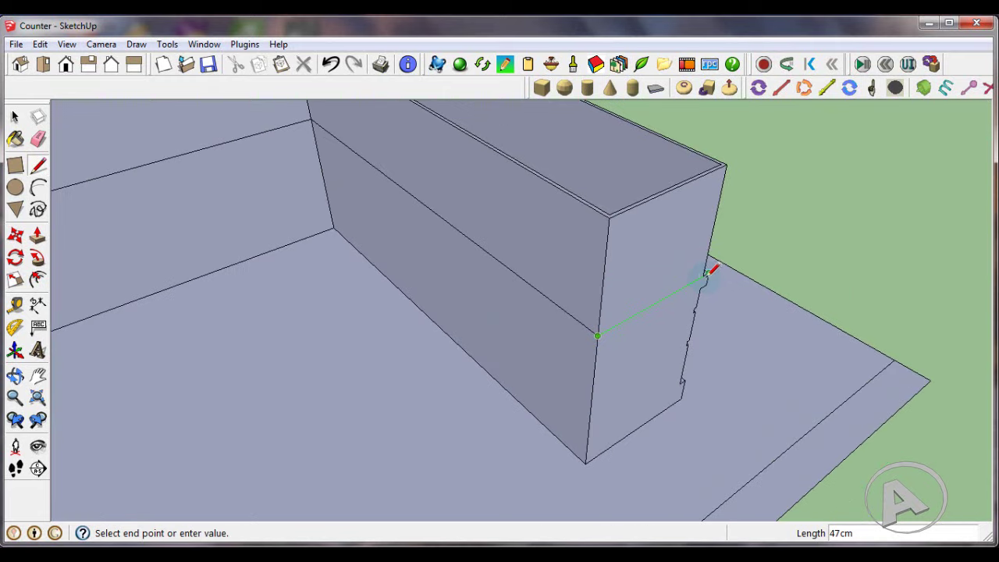
click(703, 275)
scroll(734, 300, down, 2)
scroll(718, 310, down, 3)
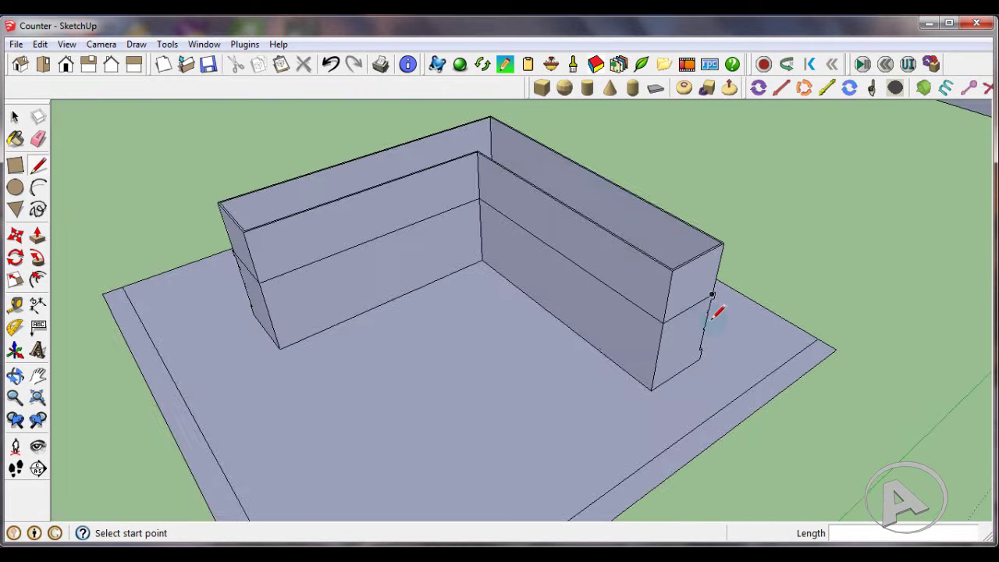
mouse_move(372, 281)
middle_down()
mouse_move(379, 250)
mouse_move(437, 241)
mouse_move(399, 241)
middle_up()
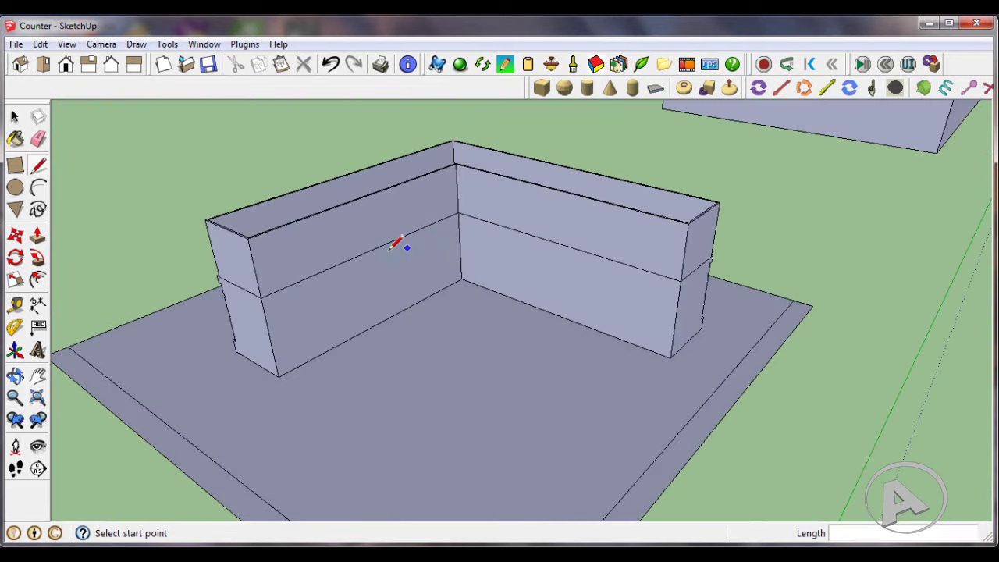
scroll(316, 247, up, 2)
scroll(315, 248, up, 2)
middle_drag(319, 248, 335, 281)
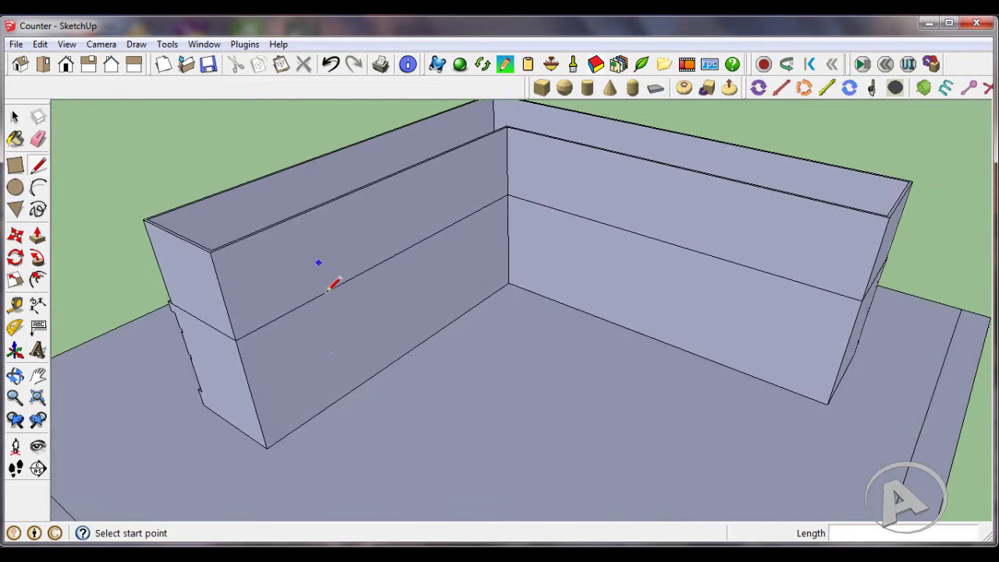
scroll(333, 312, up, 2)
scroll(330, 353, up, 1)
scroll(307, 319, down, 1)
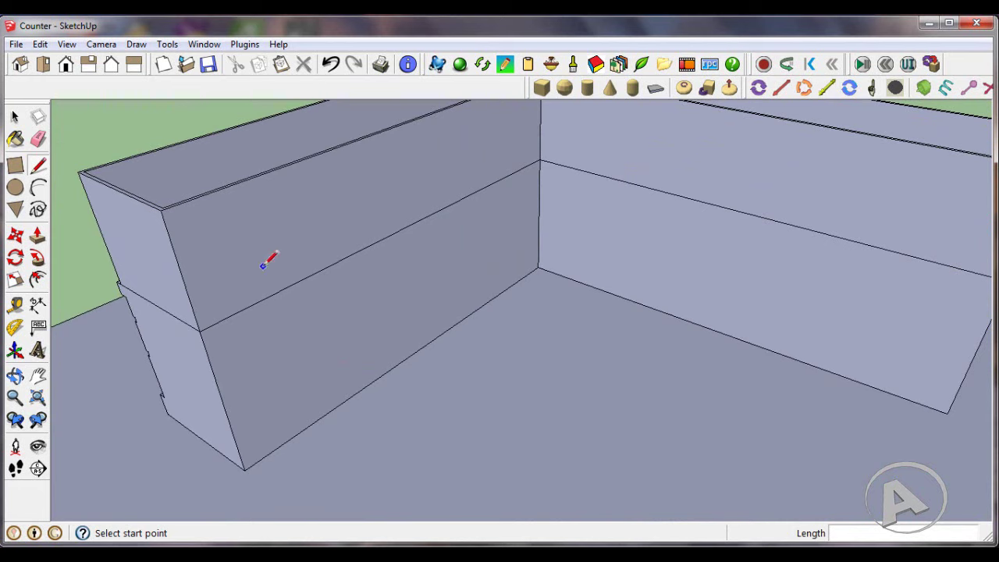
- With the Tape Measure, place a guide 2 cm inside the left wall's lower slanted edge
click(17, 304)
scroll(280, 347, up, 1)
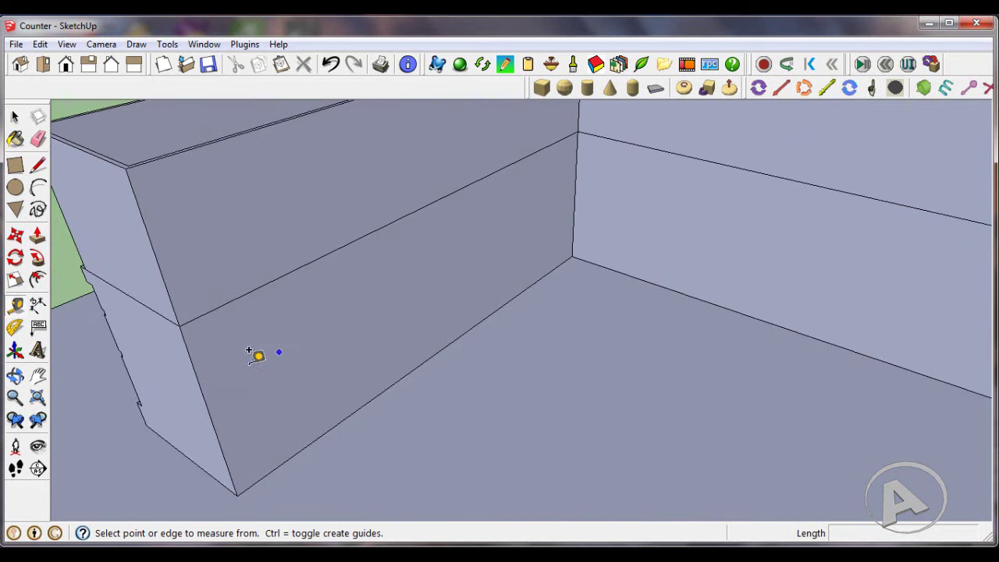
click(202, 392)
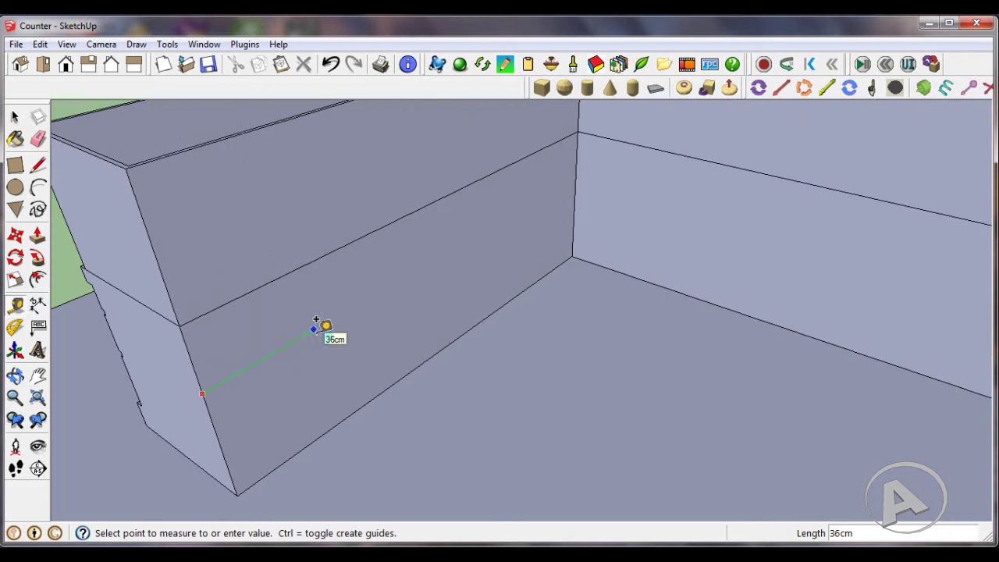
text(2)
key(Return)
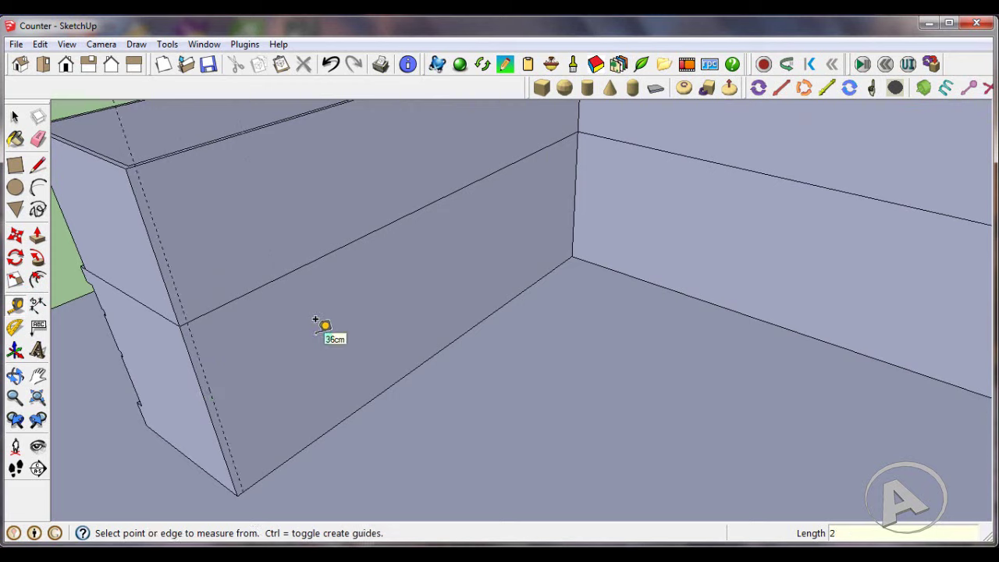
scroll(284, 336, up, 1)
scroll(209, 378, up, 1)
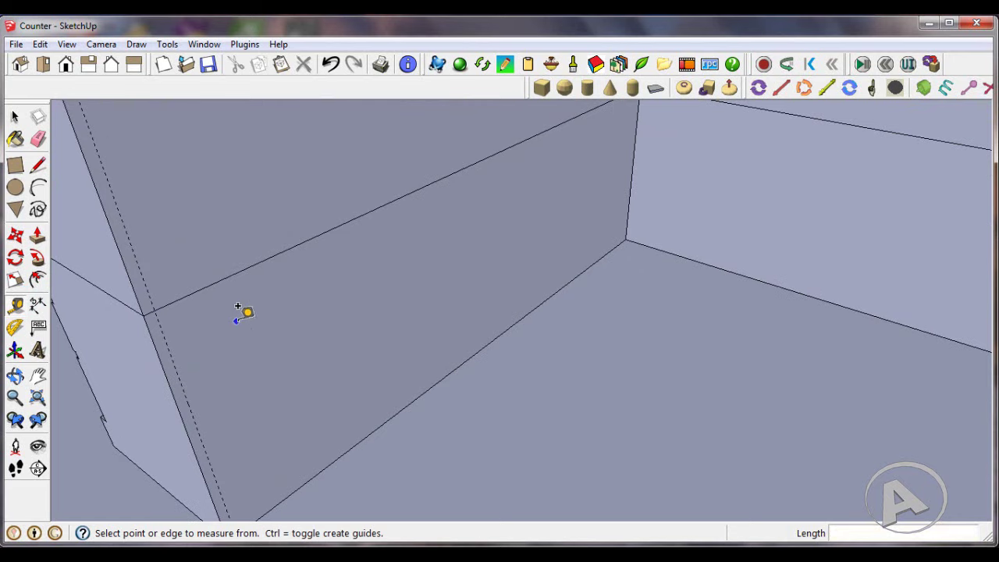
scroll(248, 314, down, 1)
scroll(312, 249, up, 1)
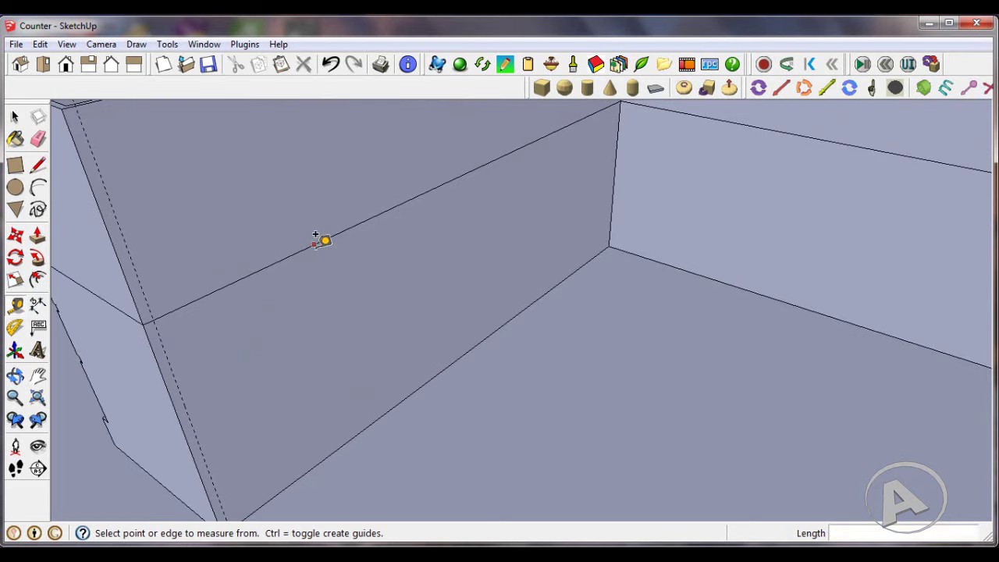
- Add guides just below the wall's top edge and just above its bottom edge
click(316, 242)
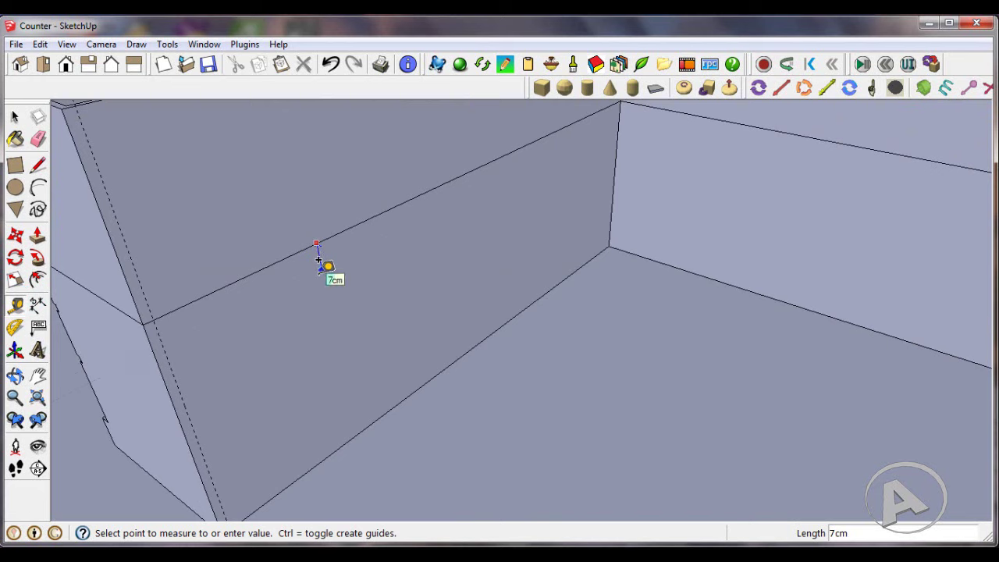
text(4)
click(319, 260)
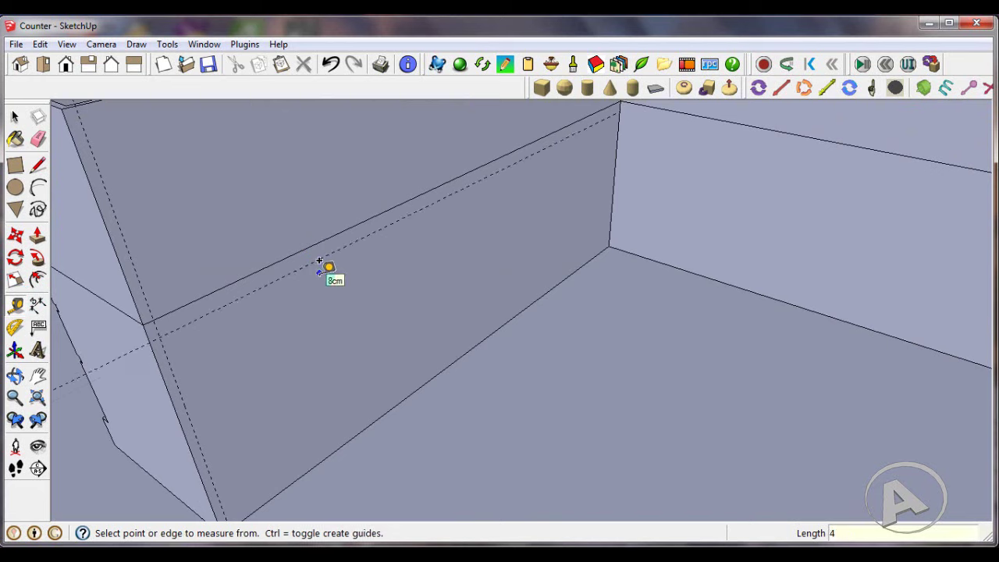
click(405, 385)
text(10)
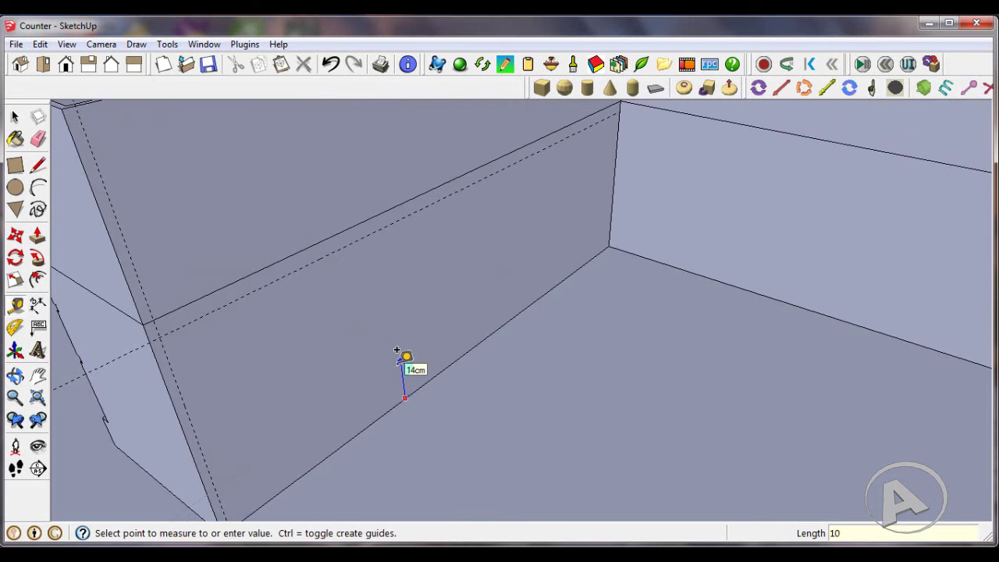
click(397, 352)
scroll(403, 350, down, 2)
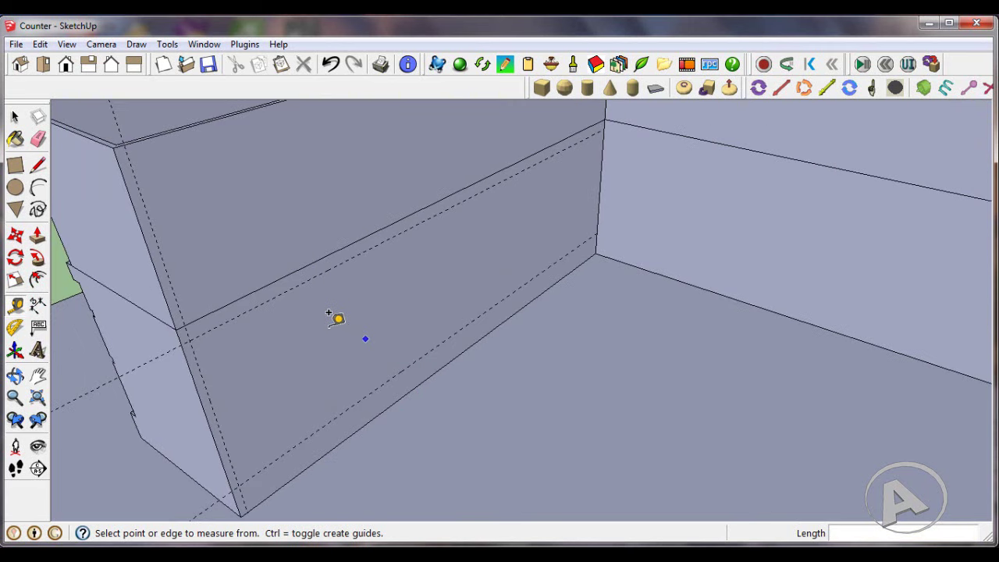
scroll(335, 317, down, 2)
scroll(544, 218, up, 2)
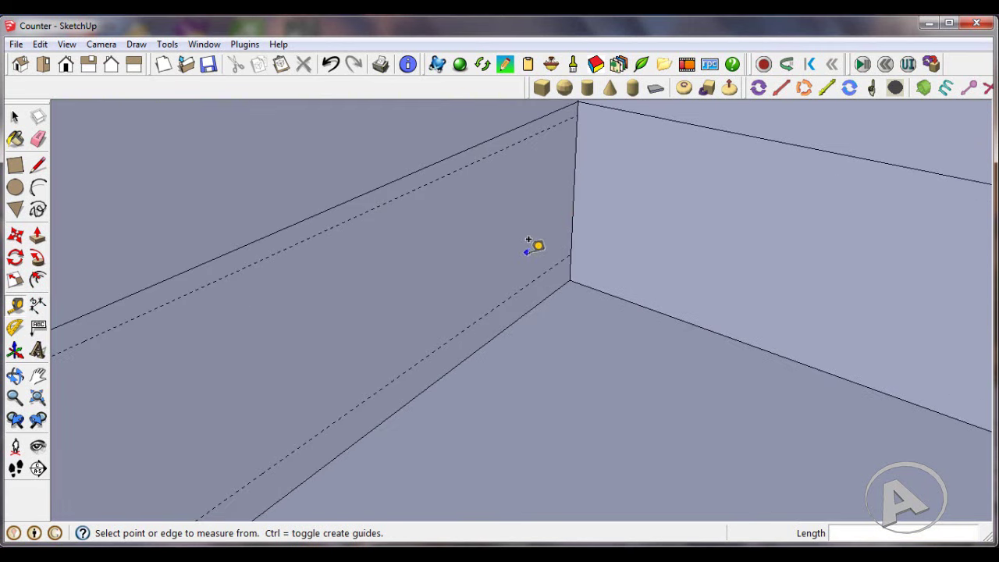
scroll(534, 238, up, 1)
scroll(573, 190, up, 1)
scroll(568, 182, up, 2)
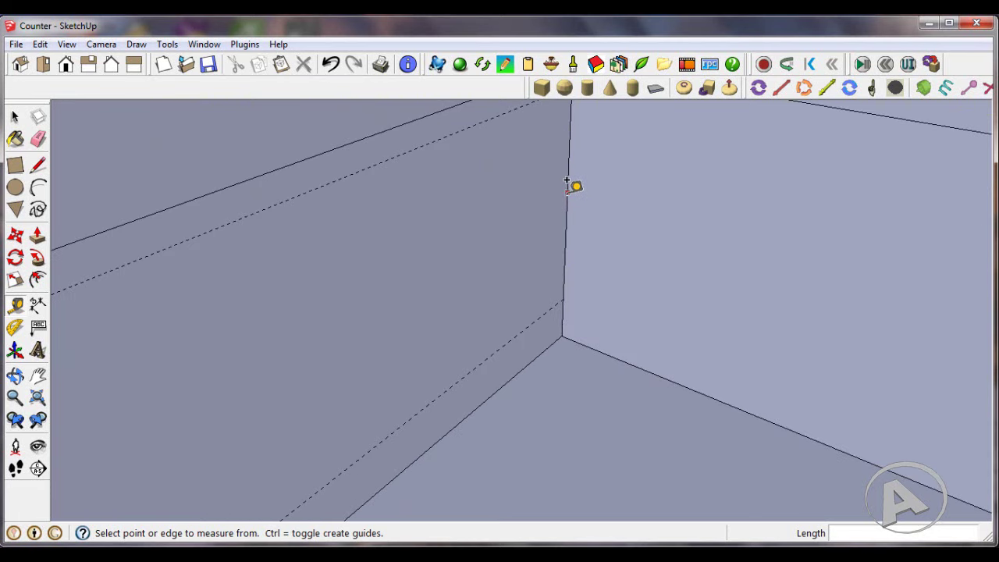
- Place a guide 2 cm in from the inner corner edge
click(567, 181)
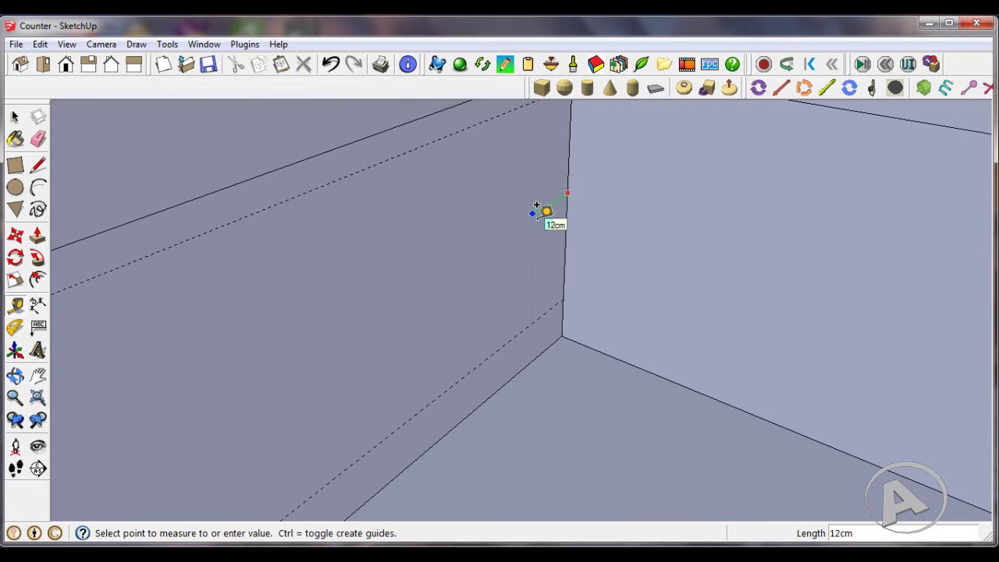
text(2)
key(Return)
scroll(542, 209, down, 1)
scroll(542, 210, down, 1)
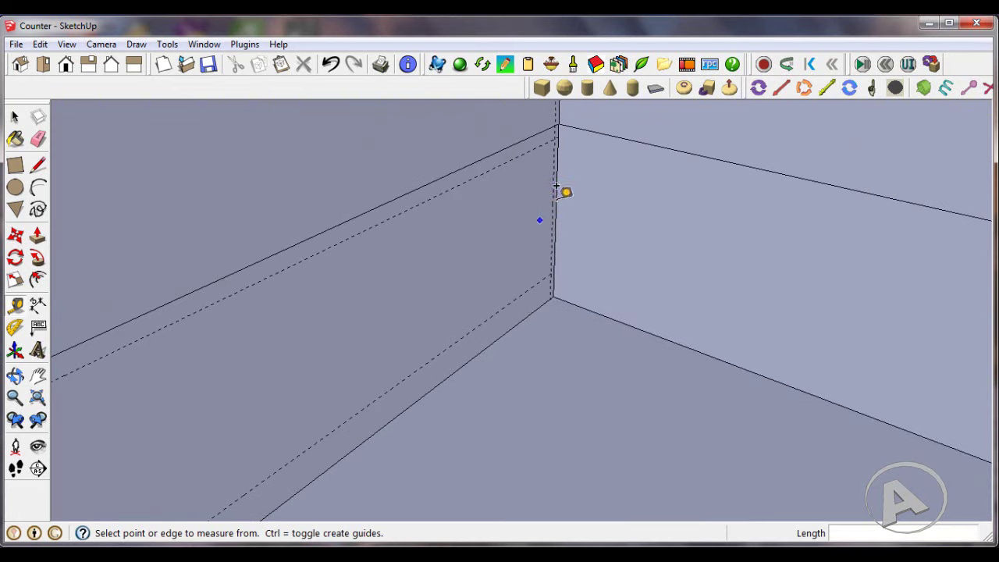
scroll(601, 129, up, 1)
- Place a guide just below the right back wall's top edge
click(599, 130)
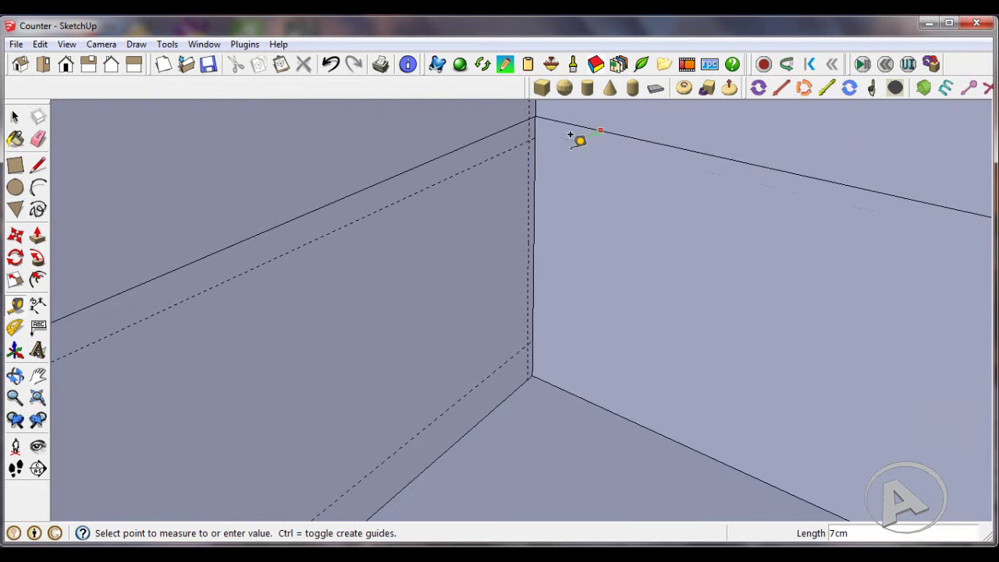
click(535, 127)
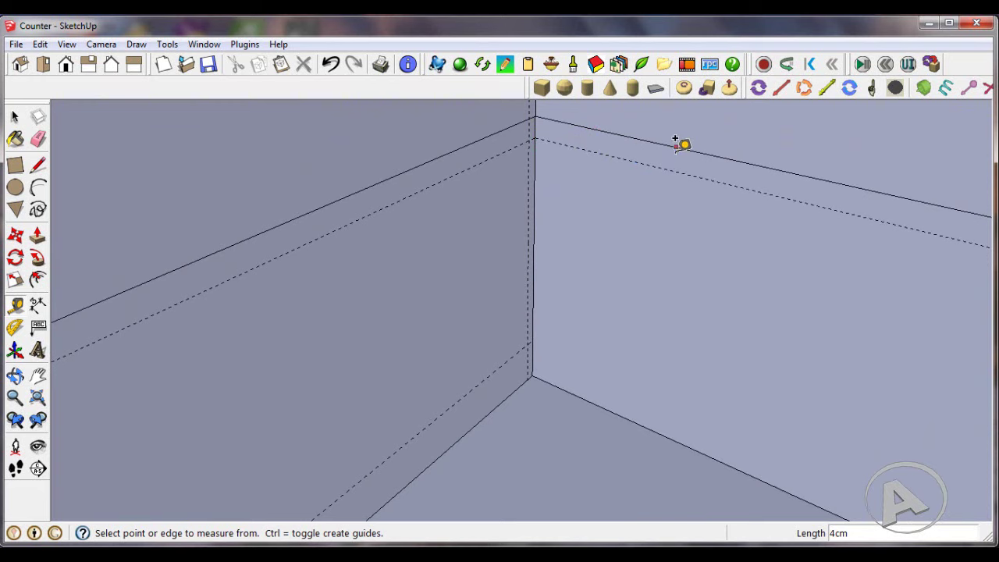
click(676, 140)
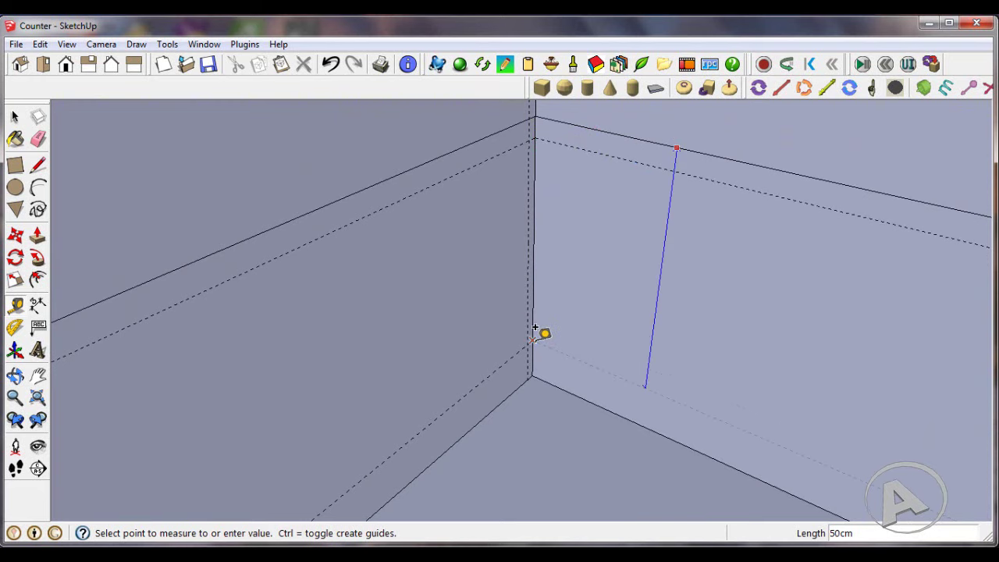
key(Escape)
scroll(606, 320, up, 1)
scroll(568, 268, up, 1)
scroll(538, 250, up, 1)
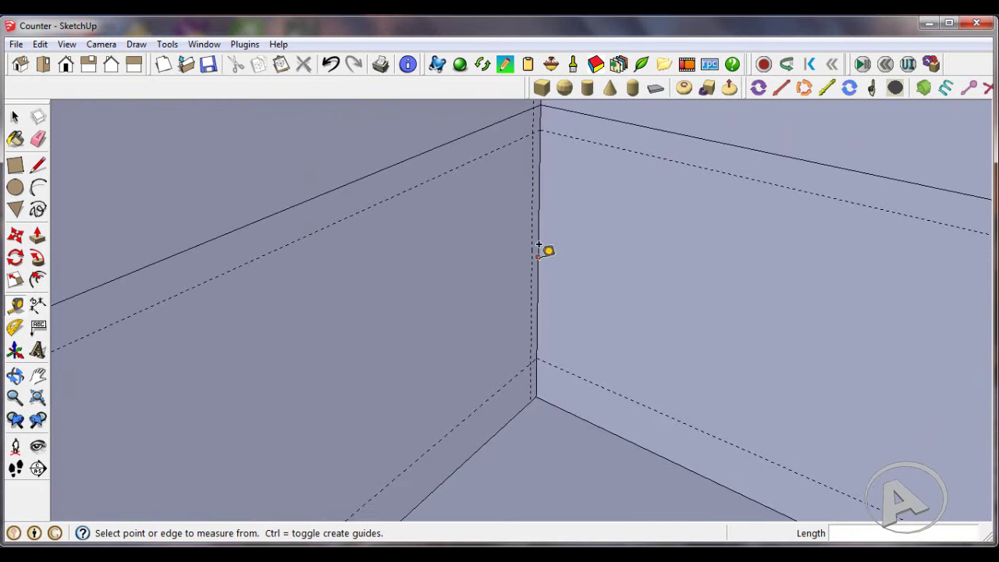
- Add a guide on the right wall beside the inner corner edge
click(537, 257)
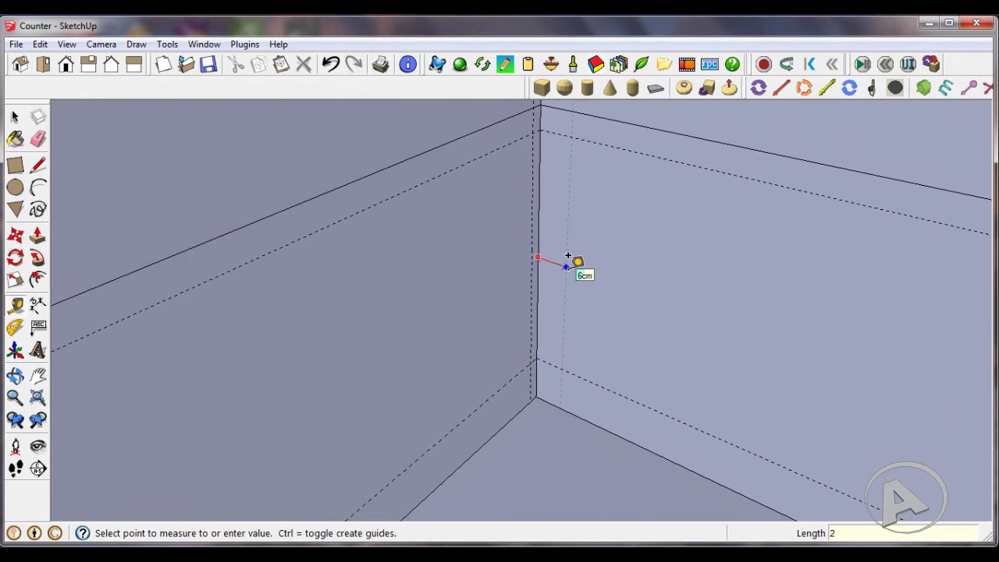
click(567, 256)
scroll(518, 252, down, 2)
scroll(479, 232, down, 2)
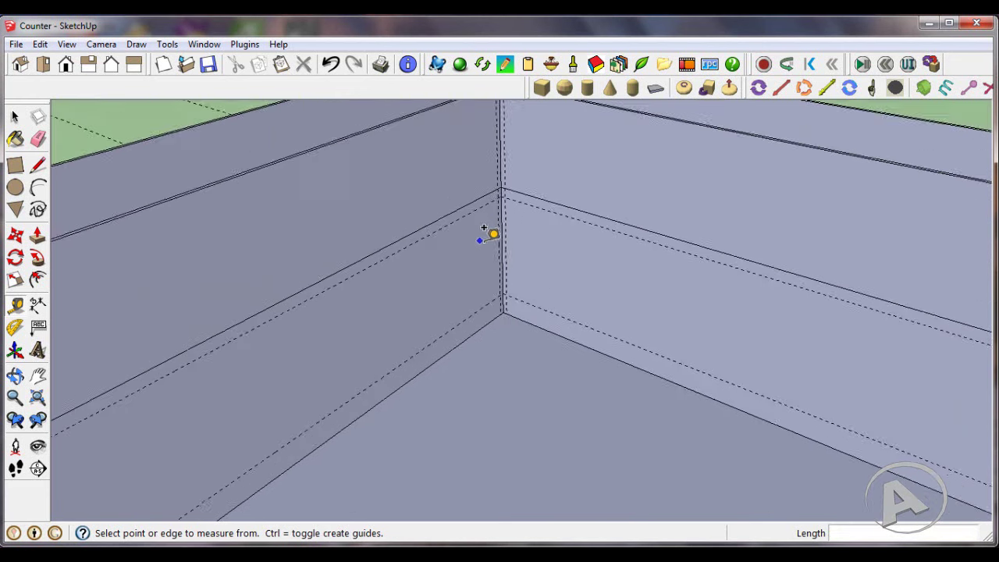
scroll(488, 232, down, 3)
scroll(780, 335, up, 3)
scroll(862, 355, up, 2)
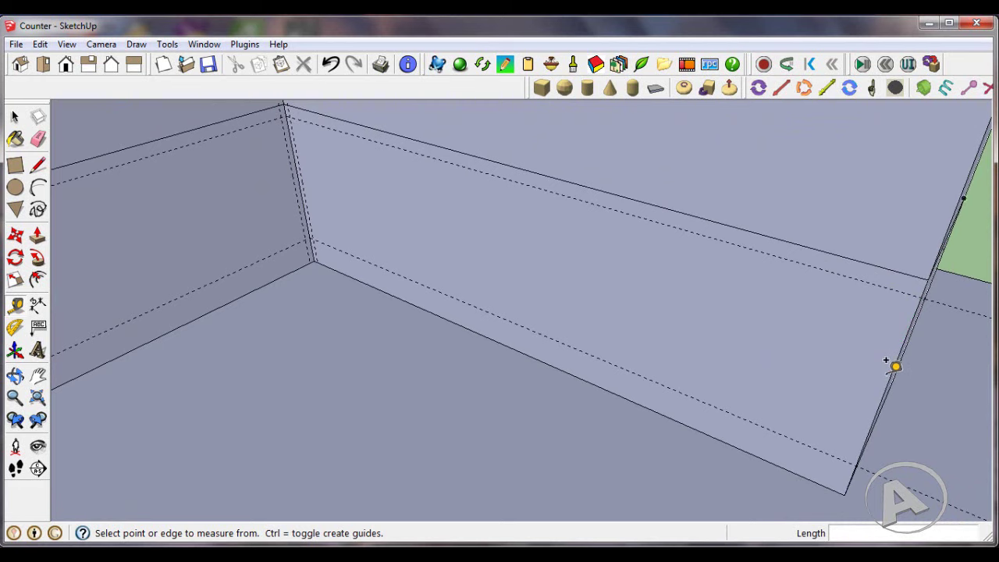
- Add a guide near the right wall's far end
click(890, 368)
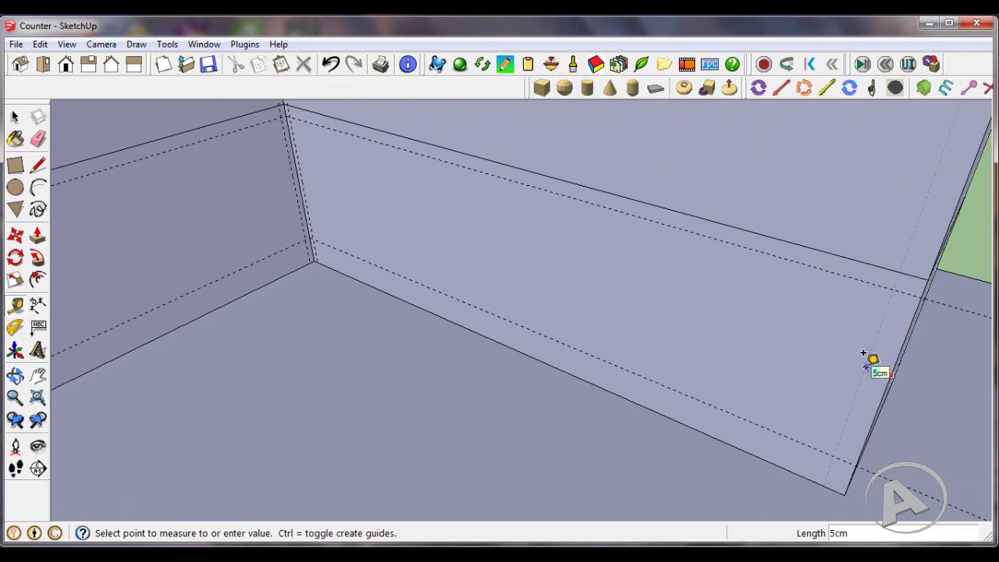
key(Return)
scroll(872, 351, down, 1)
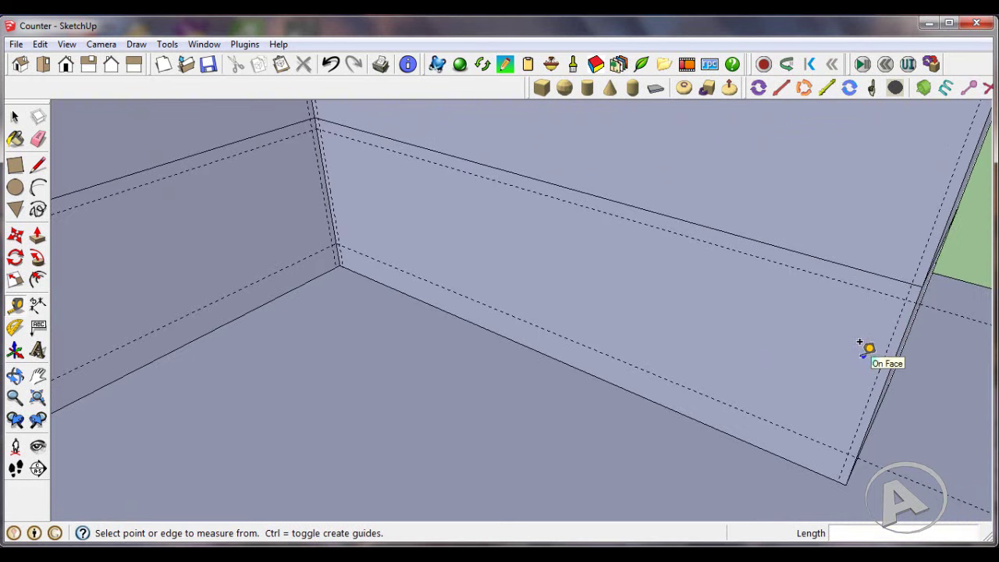
scroll(827, 337, down, 1)
scroll(798, 325, down, 1)
scroll(804, 327, down, 1)
scroll(622, 312, up, 1)
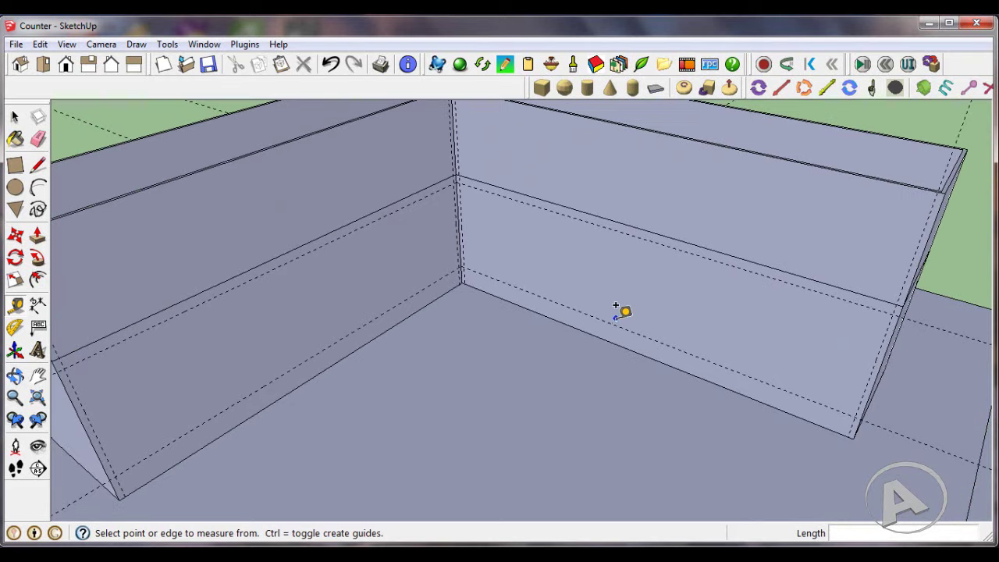
scroll(160, 370, up, 1)
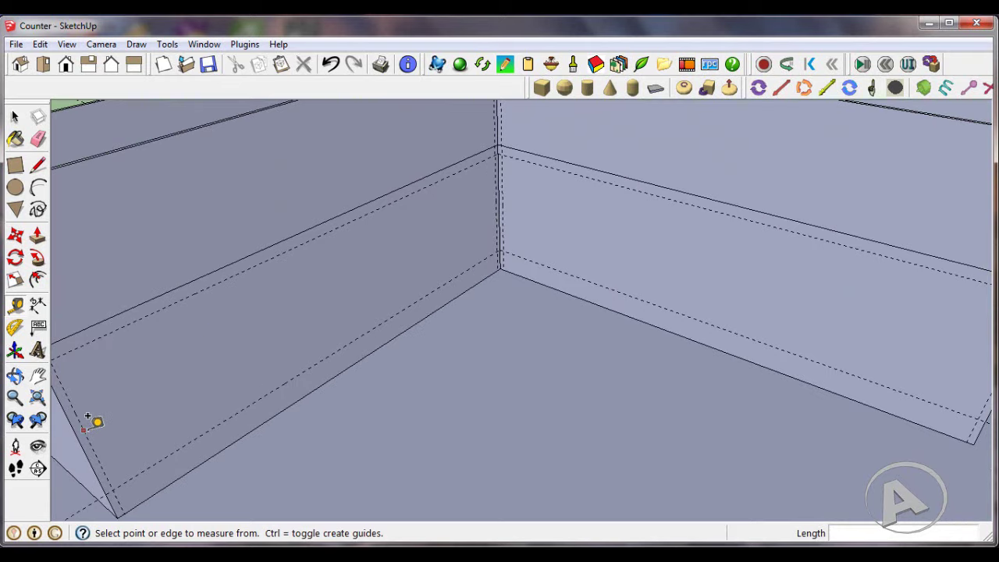
- Place vertical guides on the left wall 50 cm from its end edge and 50 cm from the corner
click(84, 429)
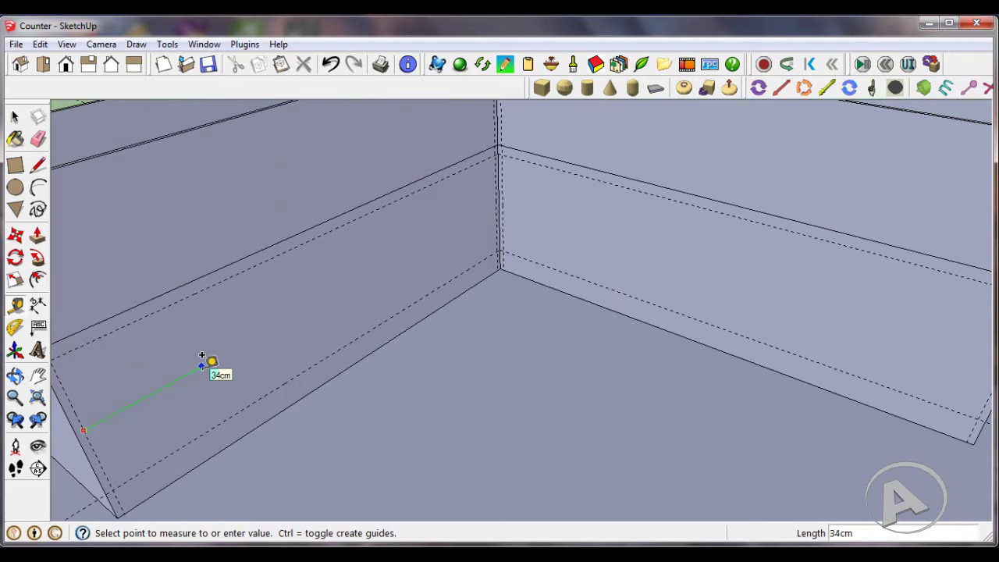
text(50)
key(Return)
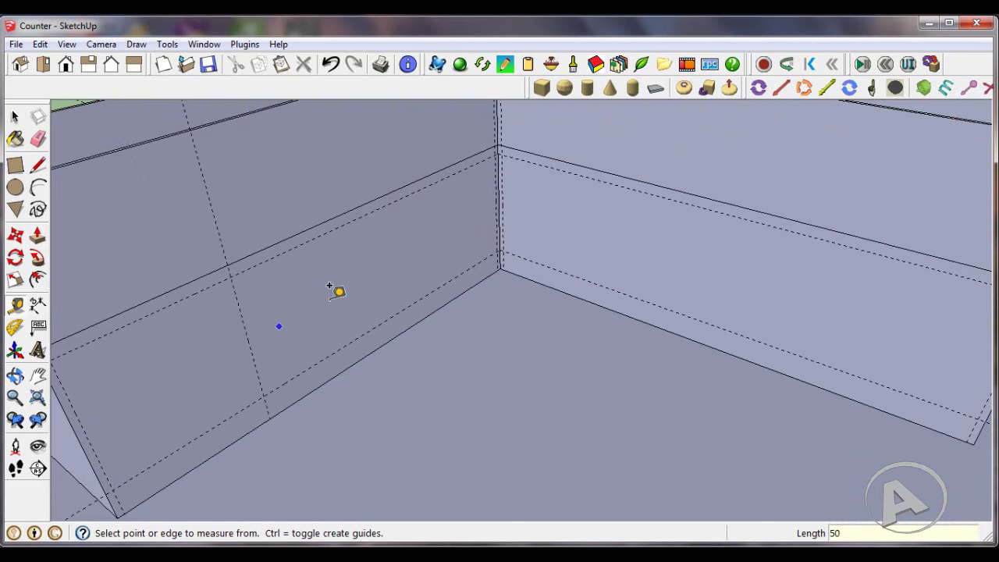
scroll(474, 216, up, 1)
scroll(515, 196, up, 2)
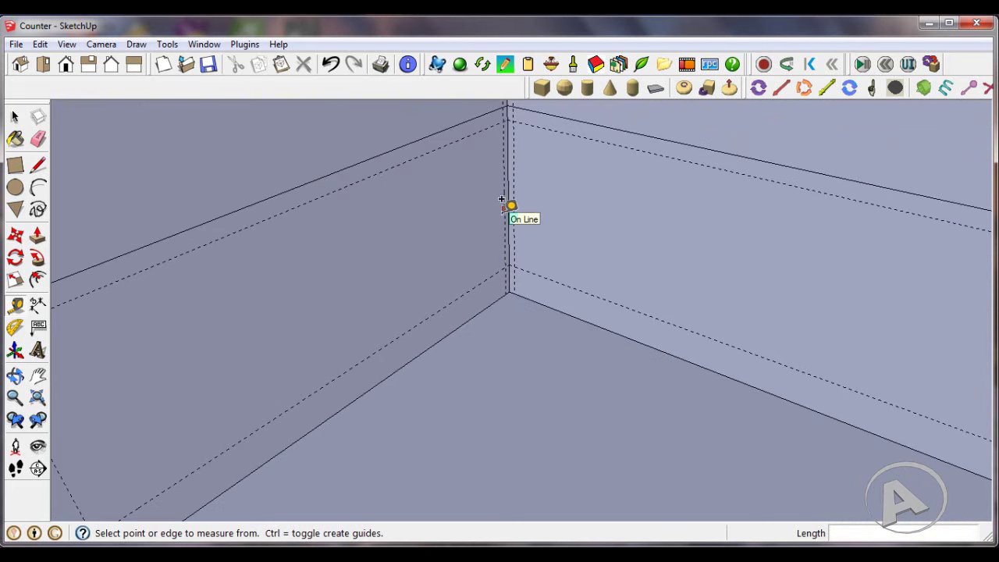
click(504, 202)
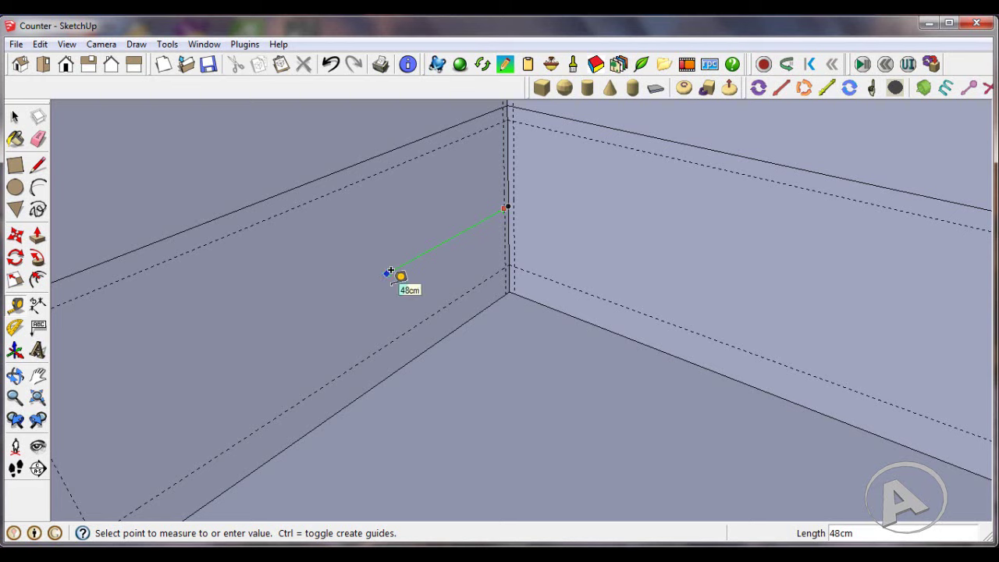
key(Escape)
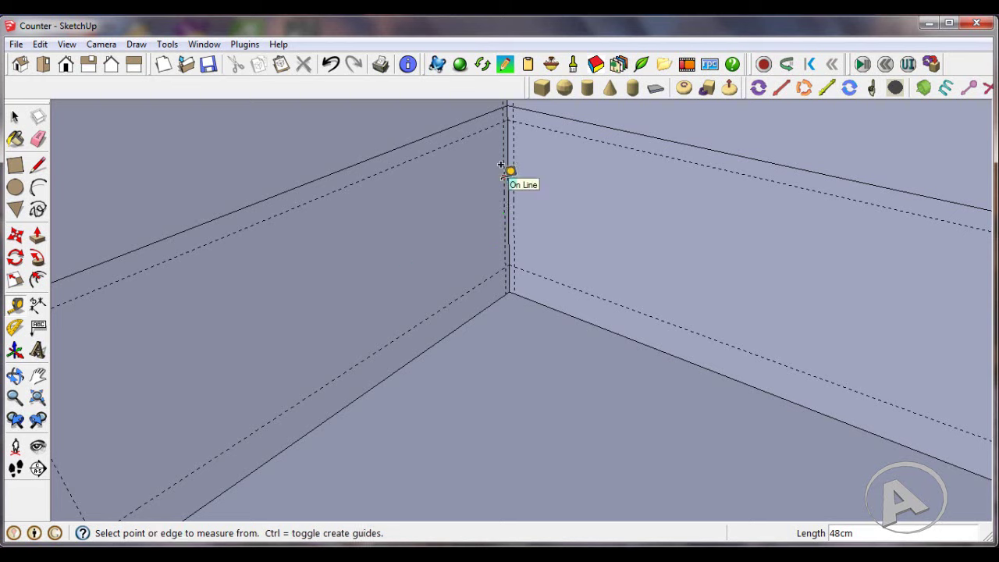
click(503, 178)
text(50)
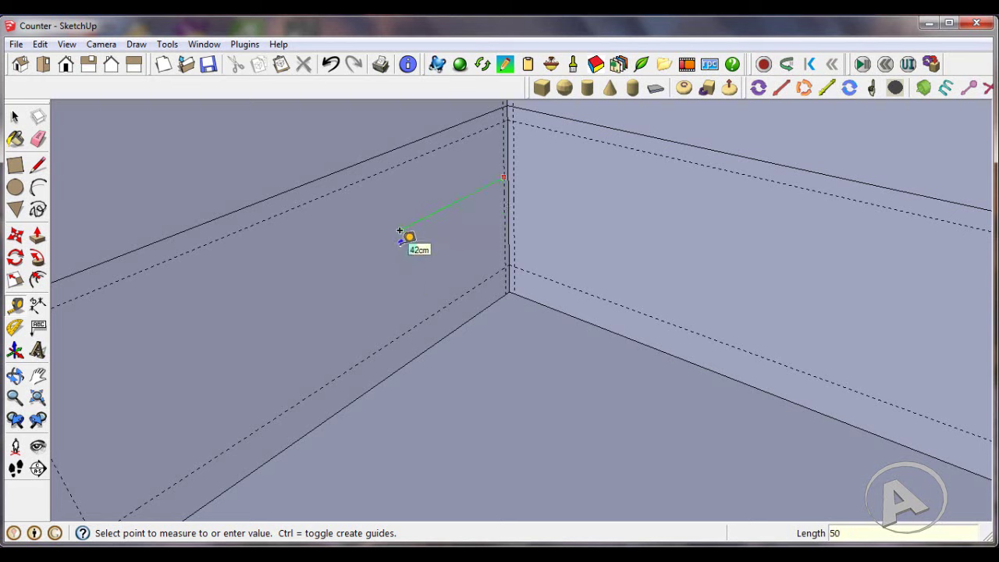
key(Return)
scroll(414, 234, down, 2)
scroll(422, 236, down, 3)
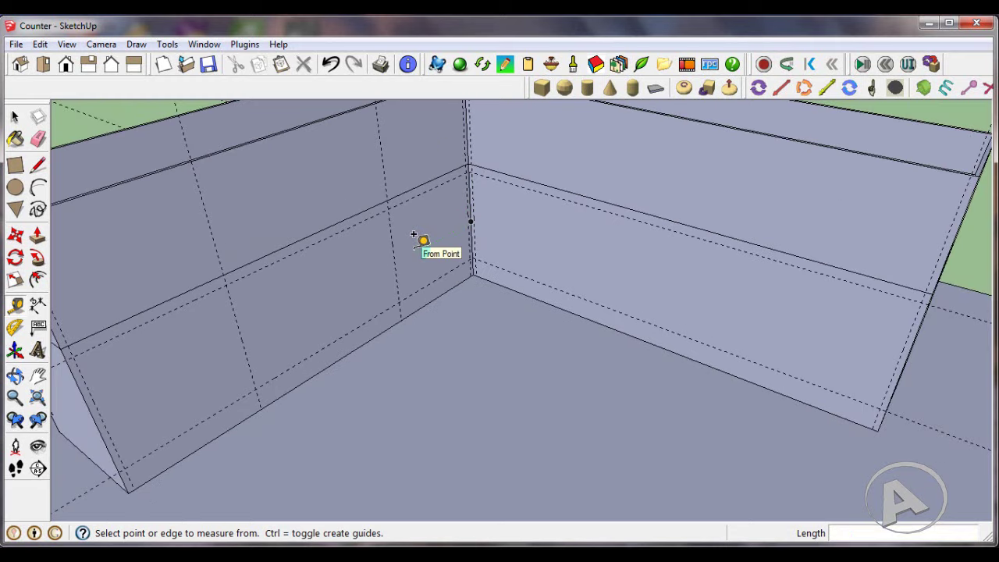
- Draw three rectangles on the left arm's inner face to outline its door panels
click(15, 165)
click(73, 357)
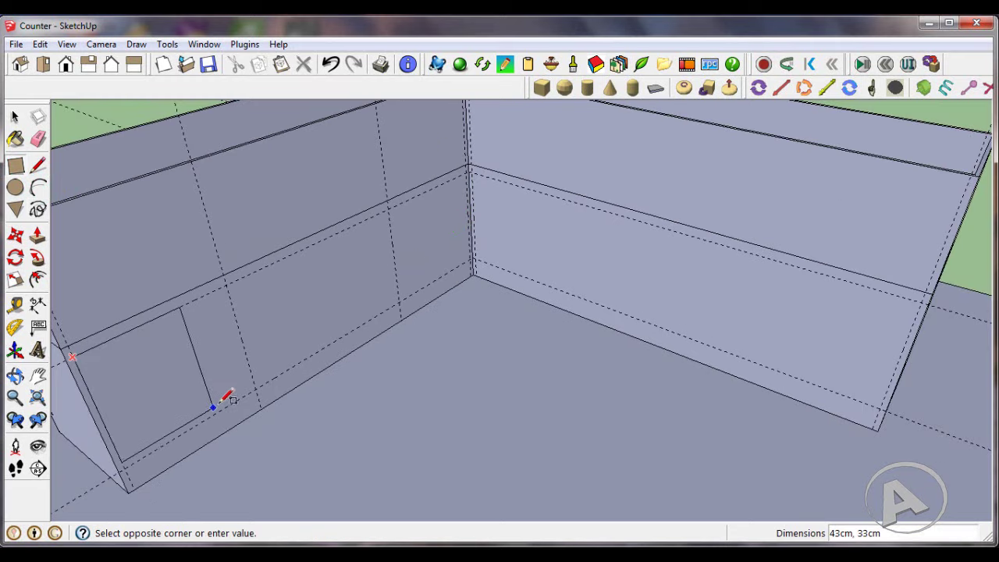
click(256, 387)
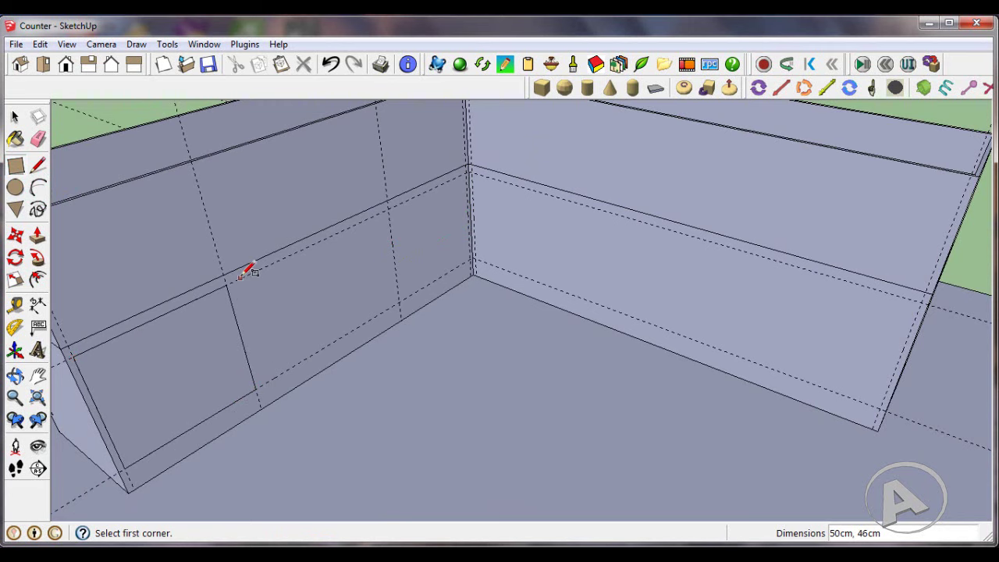
click(388, 210)
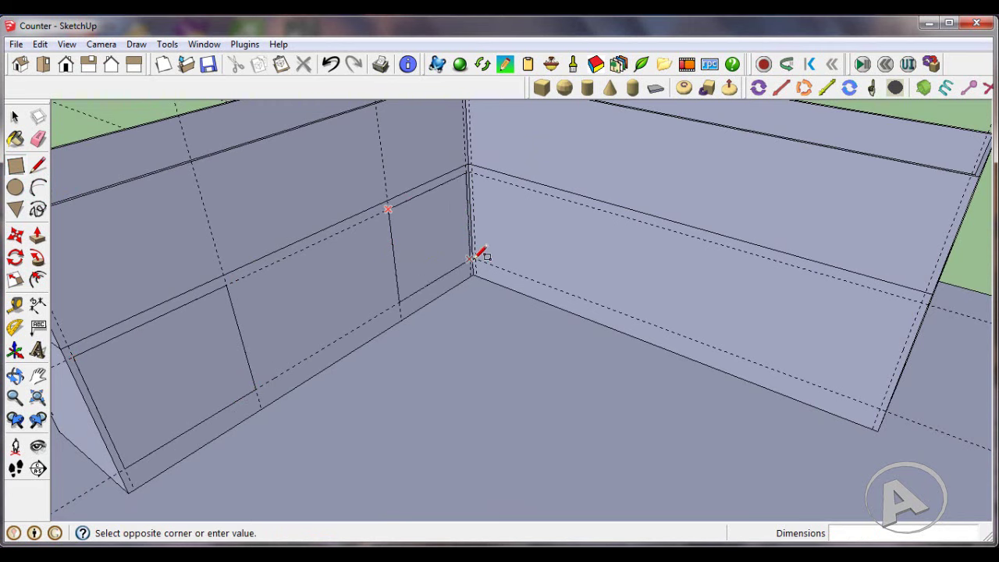
scroll(477, 255, up, 2)
click(472, 257)
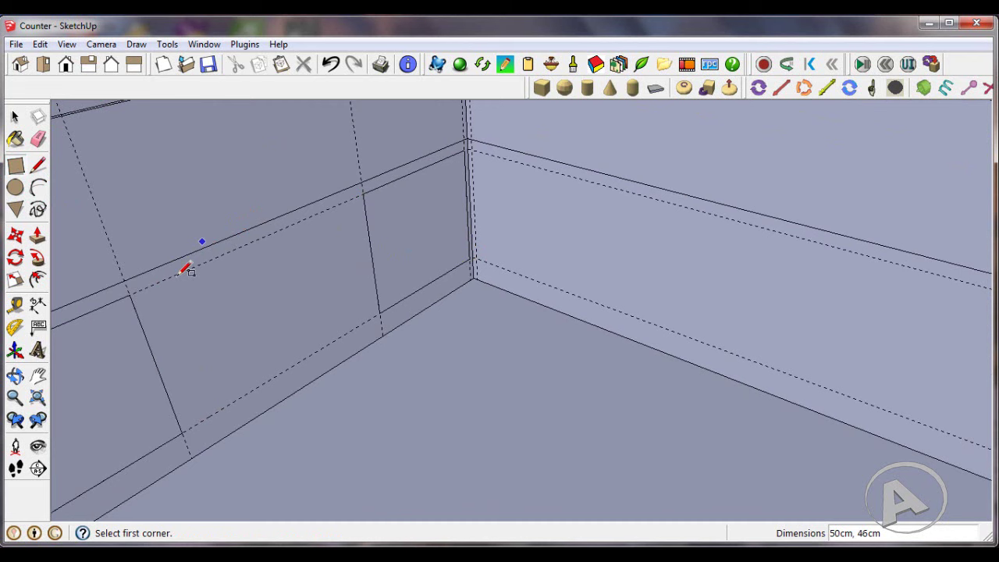
click(130, 295)
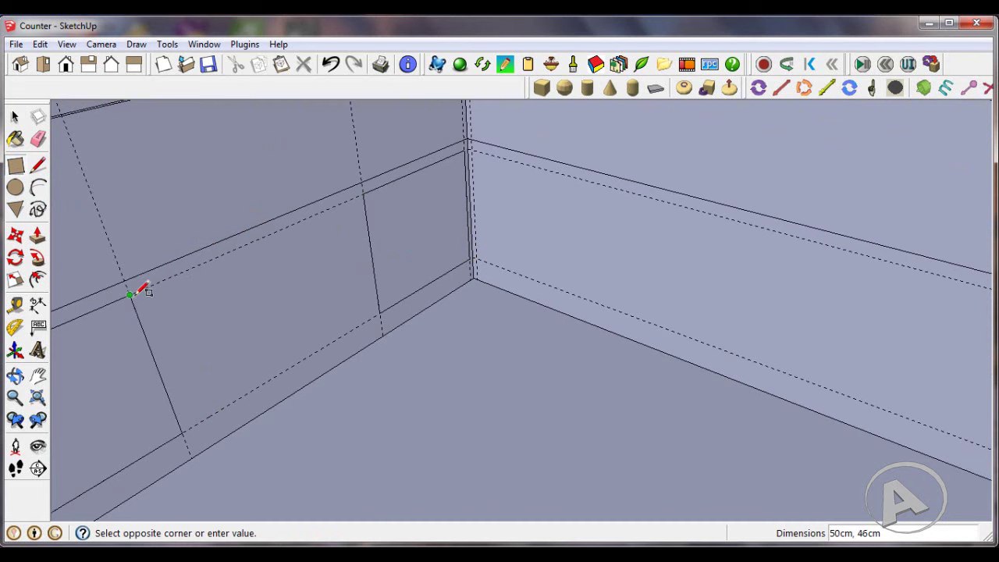
click(379, 313)
scroll(308, 260, down, 2)
scroll(328, 260, down, 1)
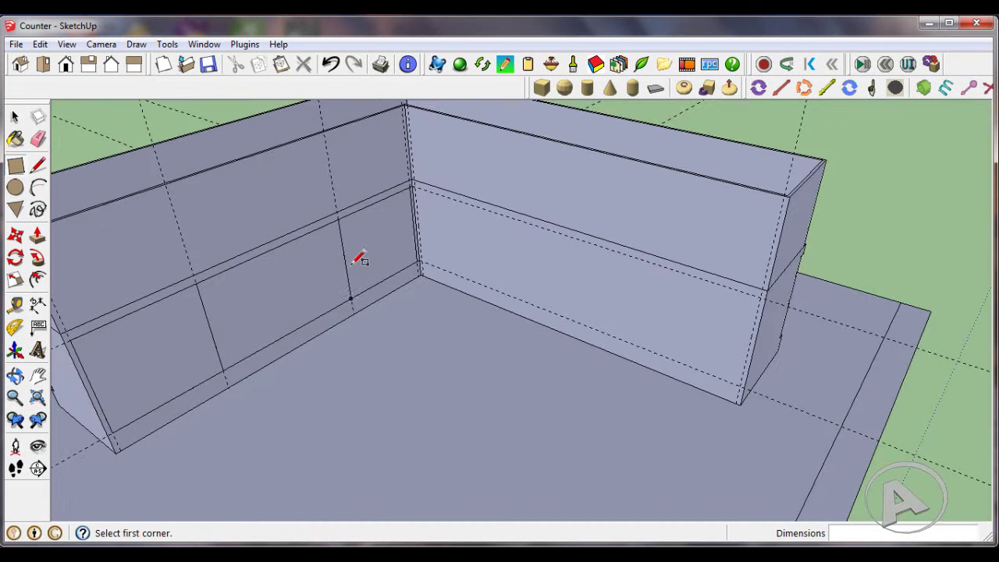
- Place guides 50 cm from the inner corner and measured in from the right arm's end
click(14, 304)
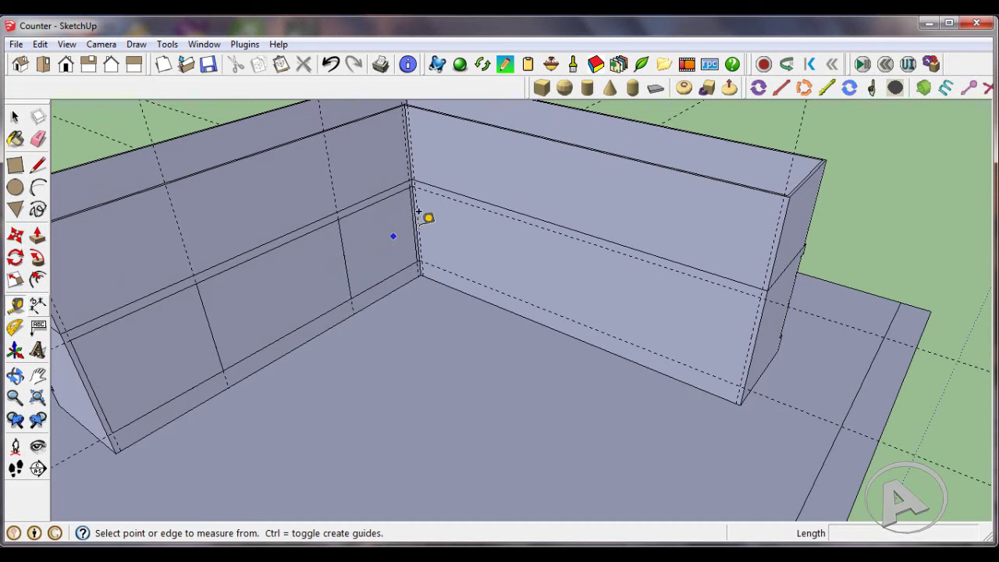
scroll(428, 211, up, 2)
click(411, 226)
text(50)
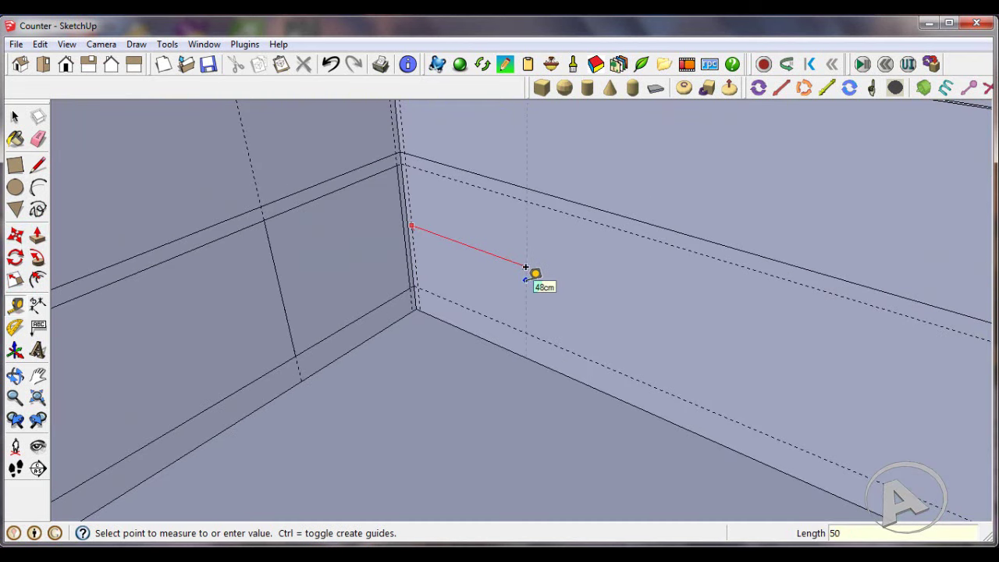
key(Return)
scroll(477, 232, down, 2)
scroll(515, 250, down, 1)
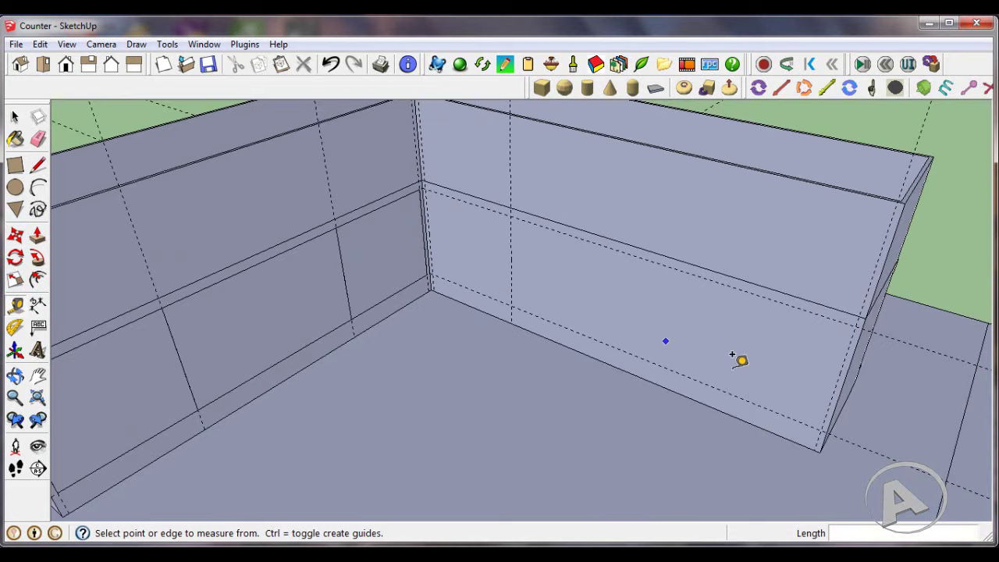
scroll(843, 355, up, 1)
click(842, 364)
text(50)
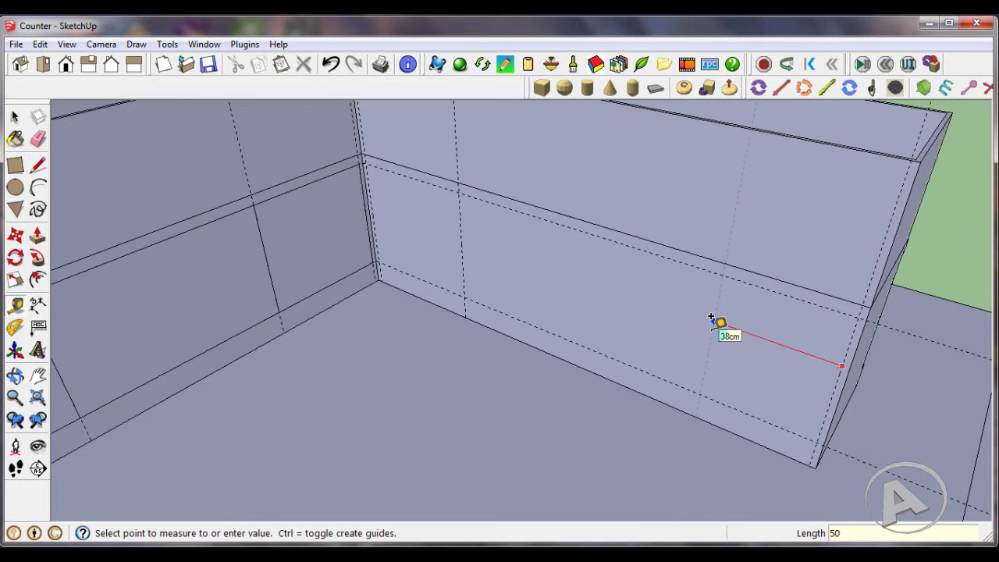
click(711, 316)
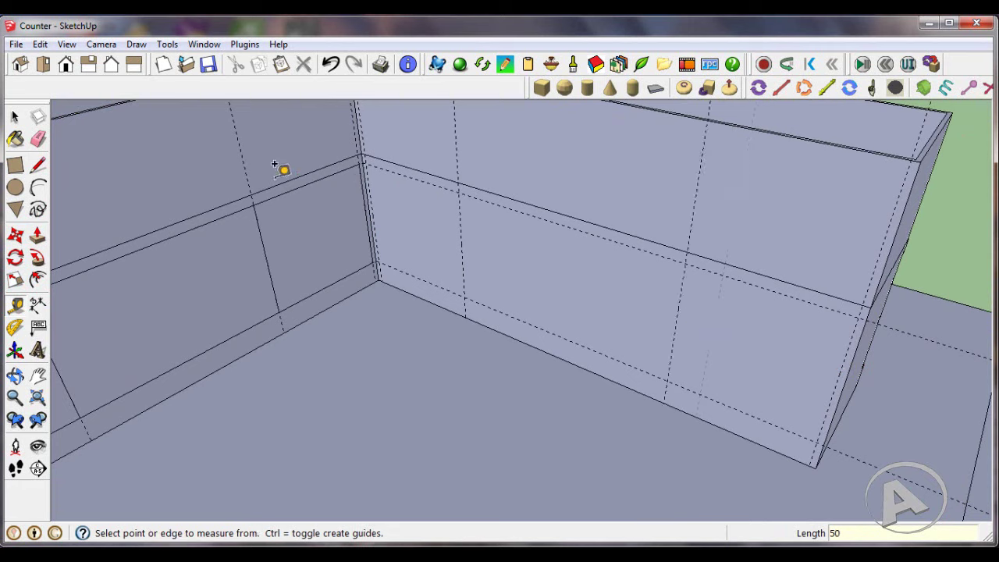
- Draw three right-arm panels: 50 cm beside the corner, a 91 cm middle, and an end panel
click(15, 165)
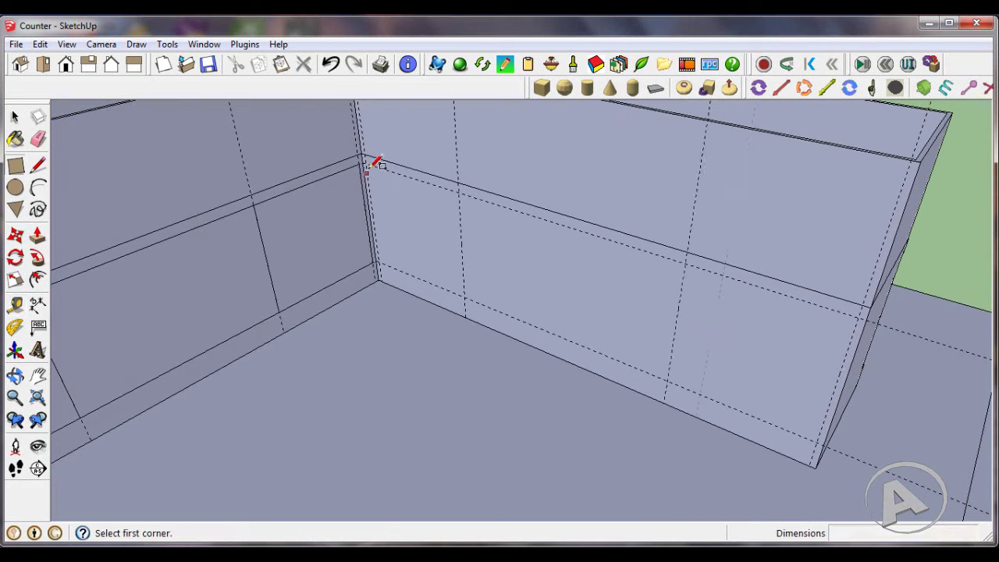
click(363, 162)
click(466, 294)
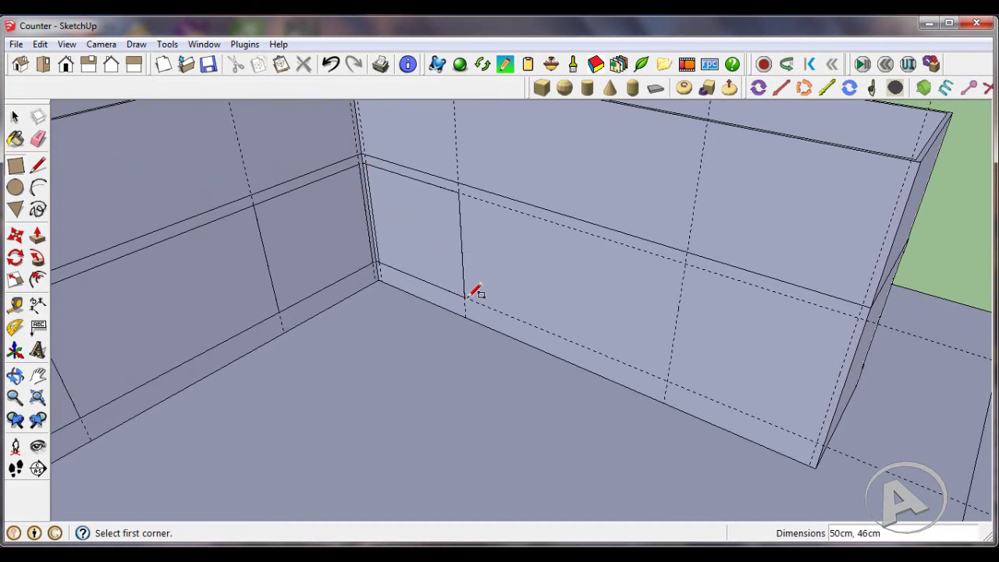
click(460, 192)
click(667, 380)
click(685, 262)
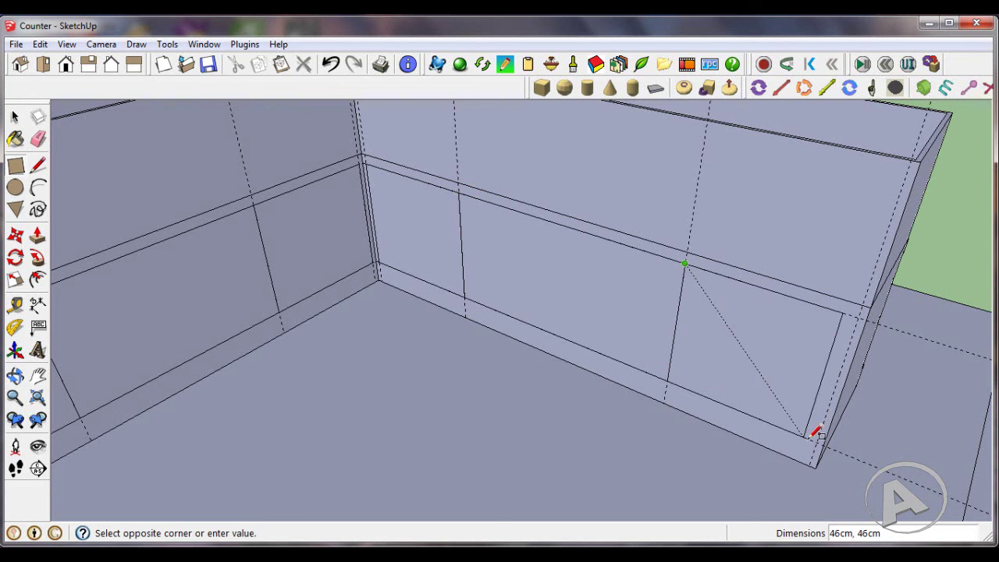
click(821, 437)
scroll(791, 326, down, 3)
scroll(736, 339, down, 3)
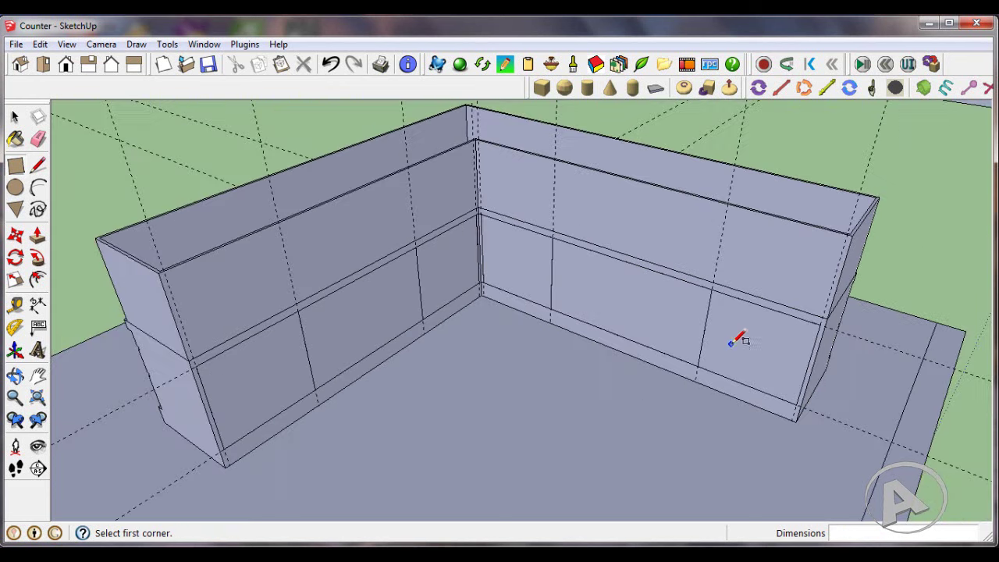
scroll(468, 326, up, 5)
scroll(480, 324, down, 4)
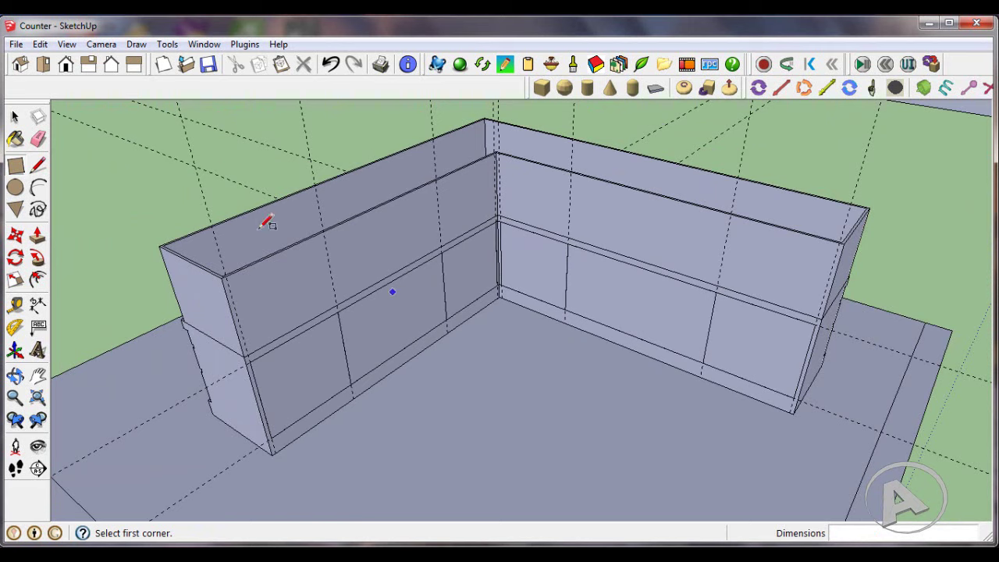
- Erase the dashed guide lines above the left arm, near the corner and on the right side
click(38, 139)
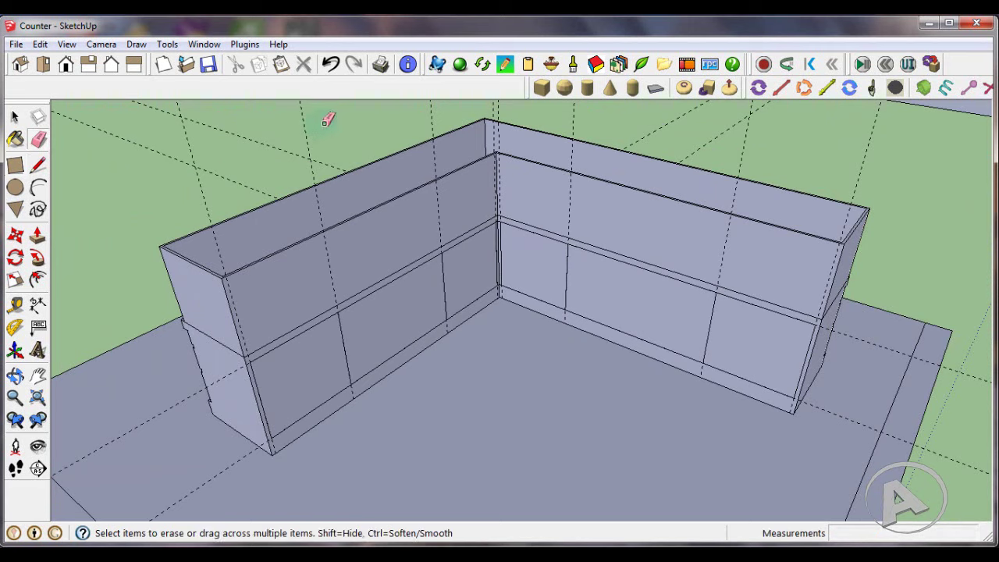
mouse_move(326, 121)
mouse_down()
mouse_move(196, 156)
mouse_move(210, 171)
mouse_up()
drag(441, 110, 389, 124)
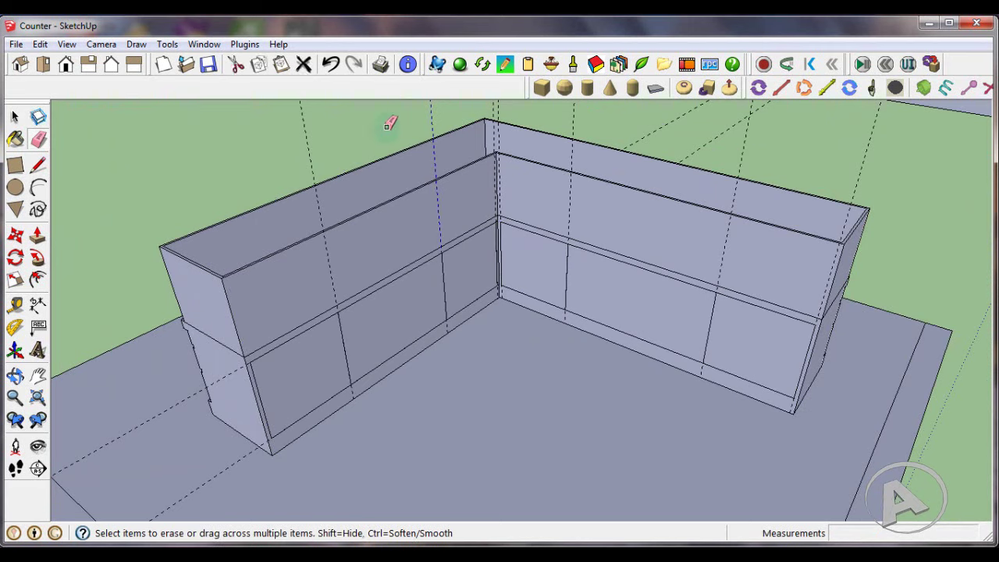
drag(279, 150, 285, 150)
drag(884, 164, 768, 139)
mouse_move(706, 123)
mouse_down()
mouse_move(724, 127)
mouse_move(495, 106)
mouse_up()
- Orbit and zoom to a lower, closer view of the counter's inner corner
scroll(503, 103, up, 3)
scroll(584, 156, down, 3)
scroll(590, 167, down, 3)
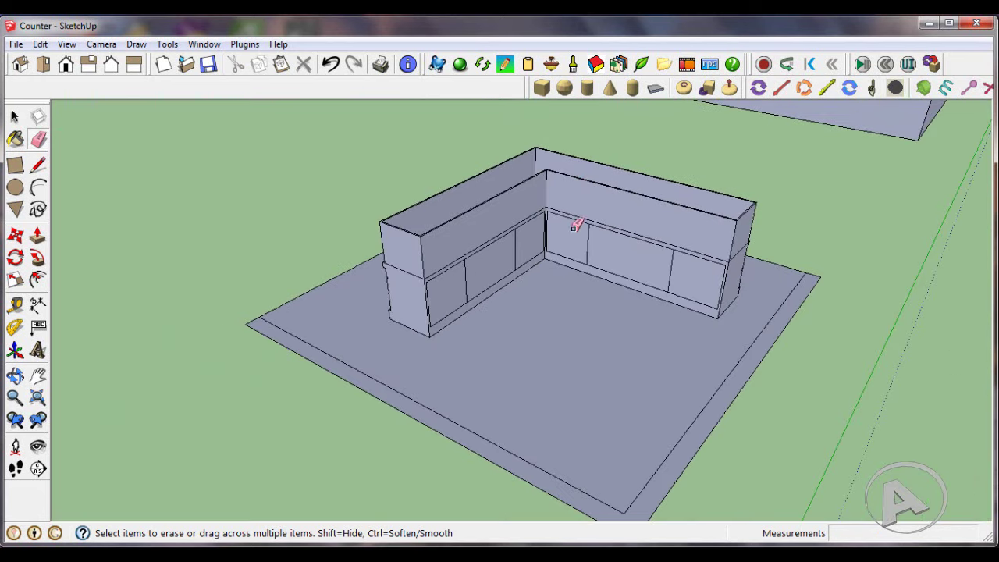
middle_drag(575, 226, 597, 230)
scroll(658, 216, up, 2)
mouse_move(658, 216)
middle_down()
mouse_move(575, 252)
mouse_move(527, 243)
middle_up()
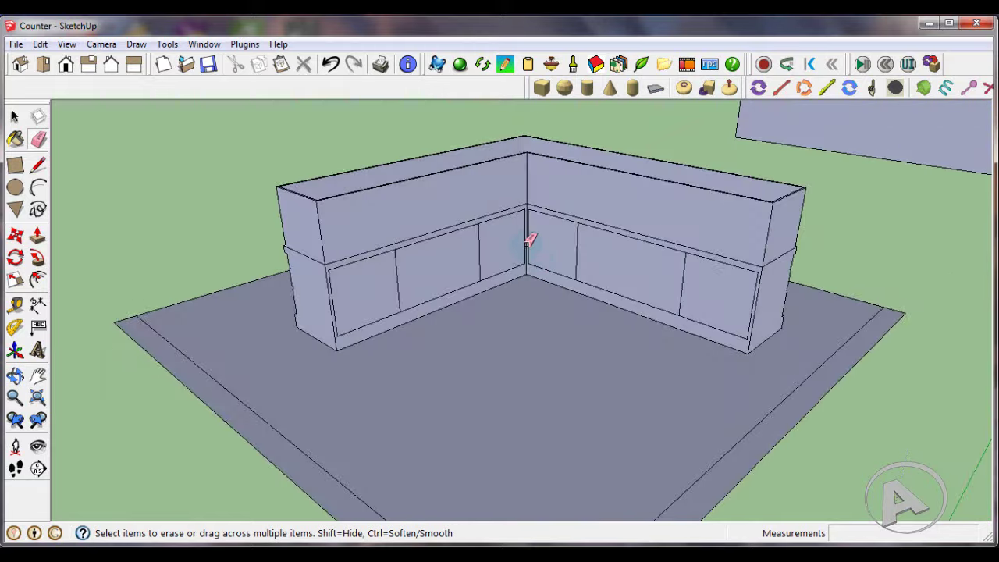
scroll(528, 238, up, 3)
scroll(538, 257, up, 2)
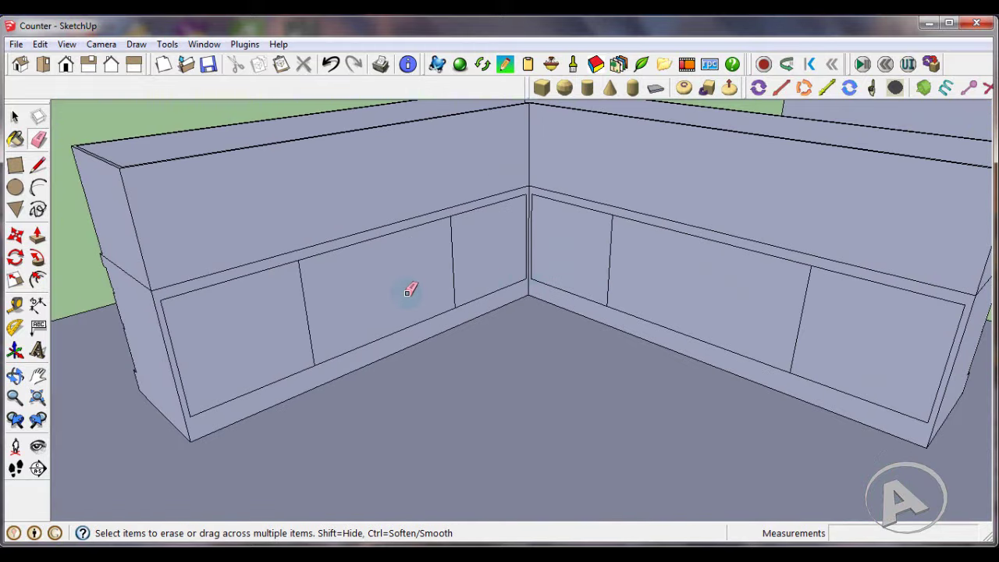
scroll(407, 290, up, 2)
scroll(388, 294, up, 1)
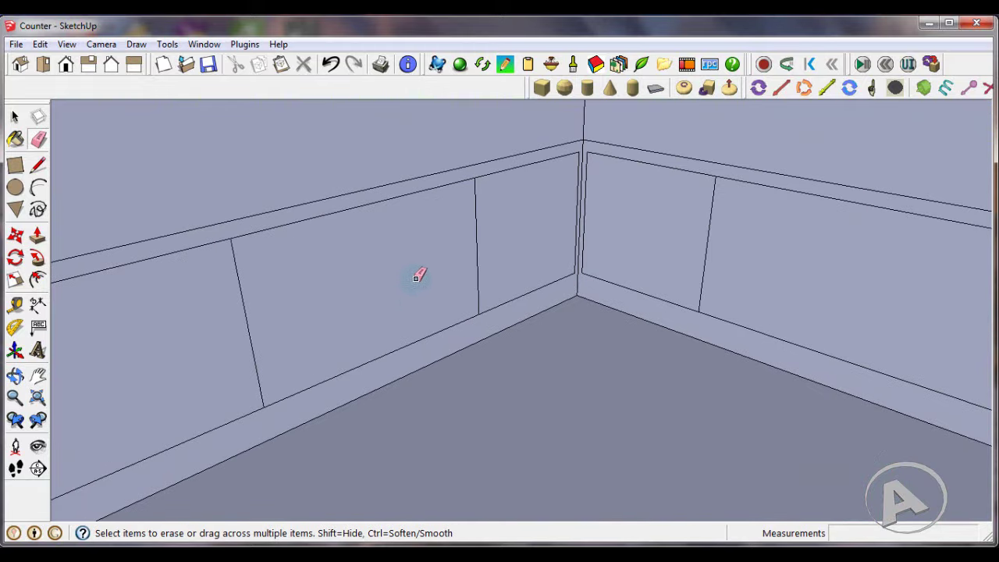
scroll(418, 277, down, 1)
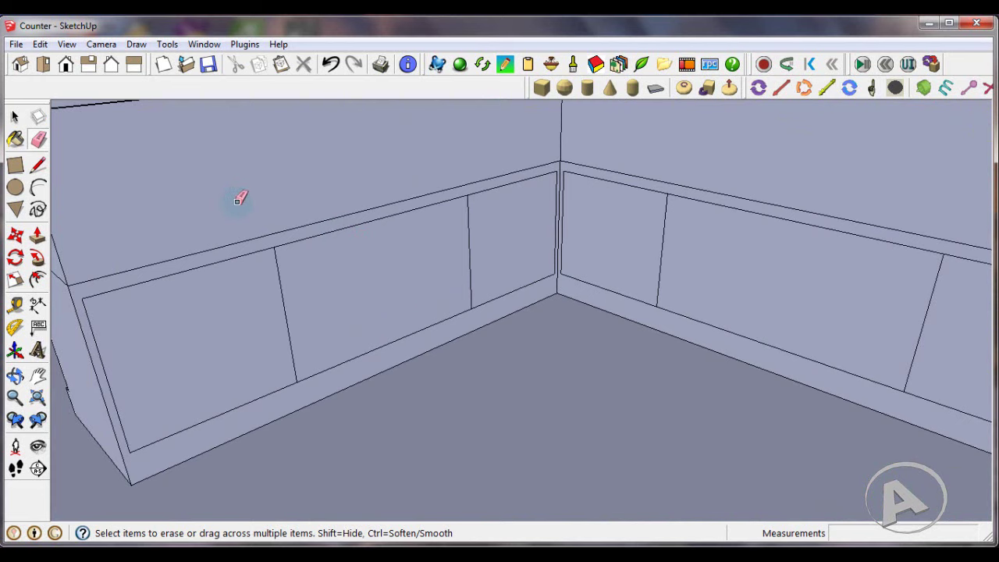
- Add two closely spaced guides just below the left wall panels' top edge
click(15, 304)
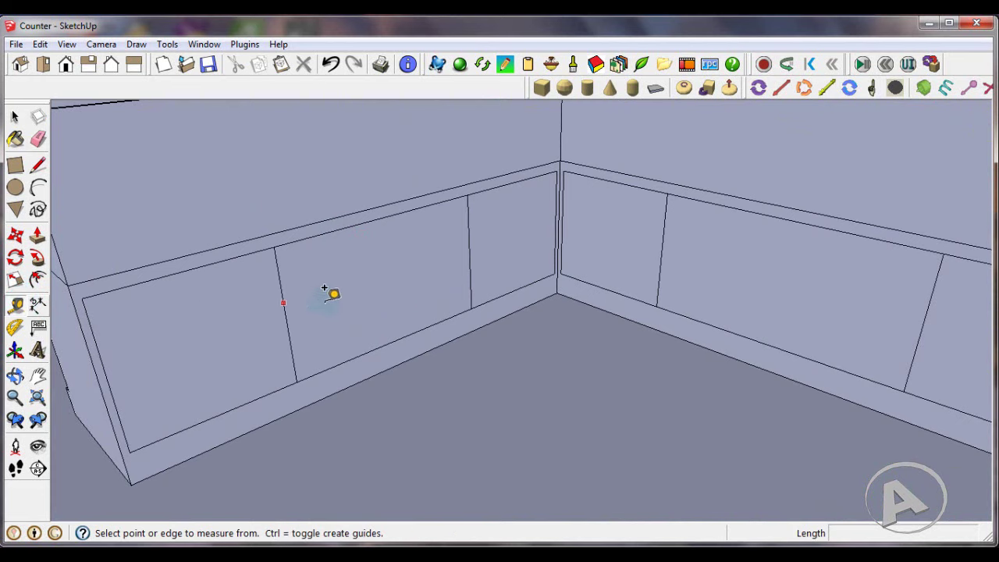
scroll(347, 281, up, 1)
scroll(379, 207, up, 1)
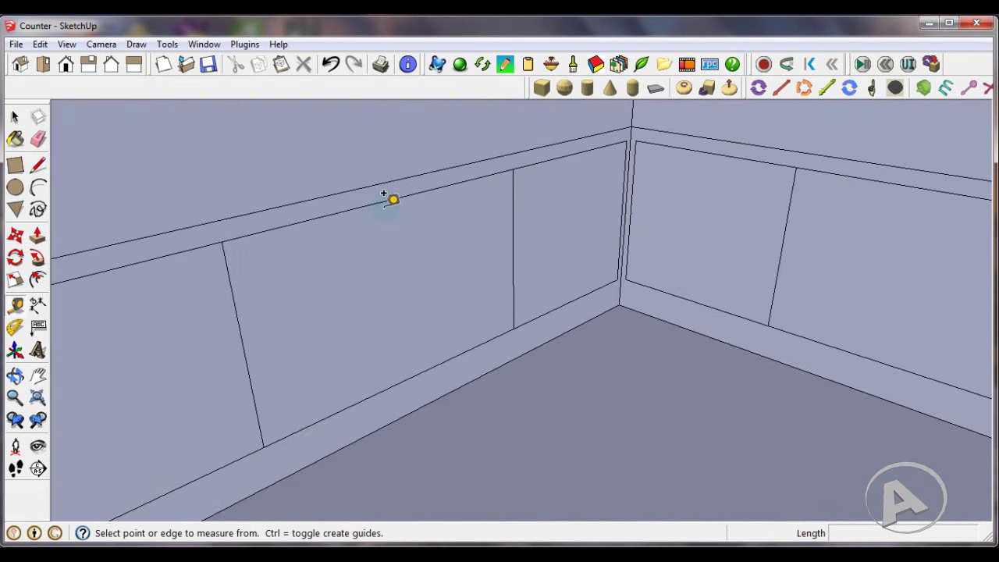
click(414, 193)
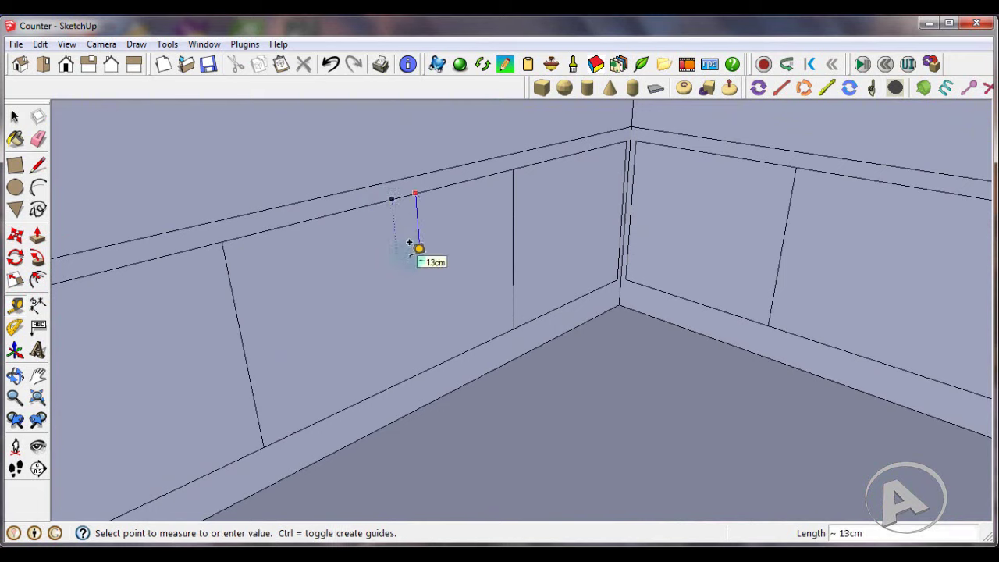
click(409, 242)
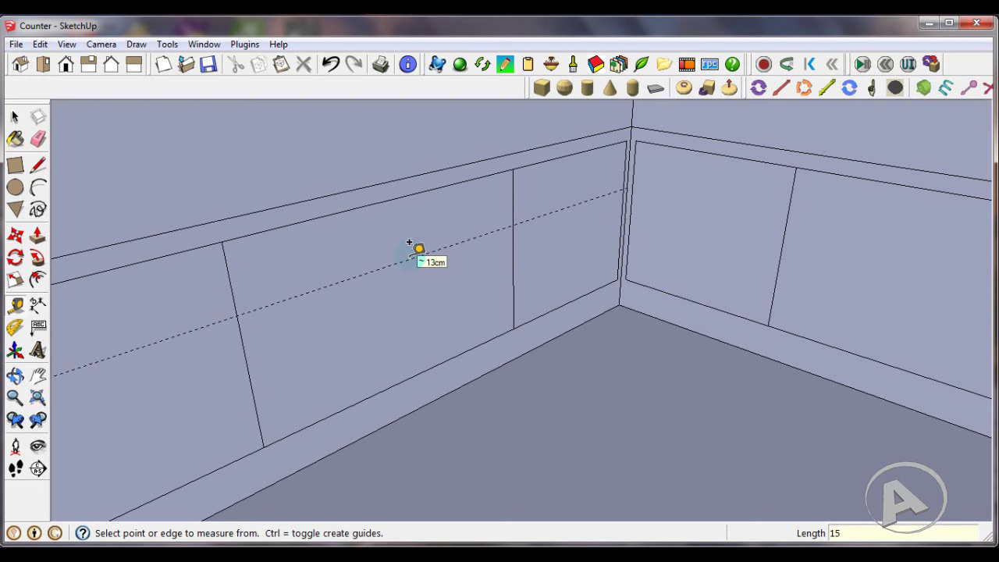
scroll(414, 251, up, 1)
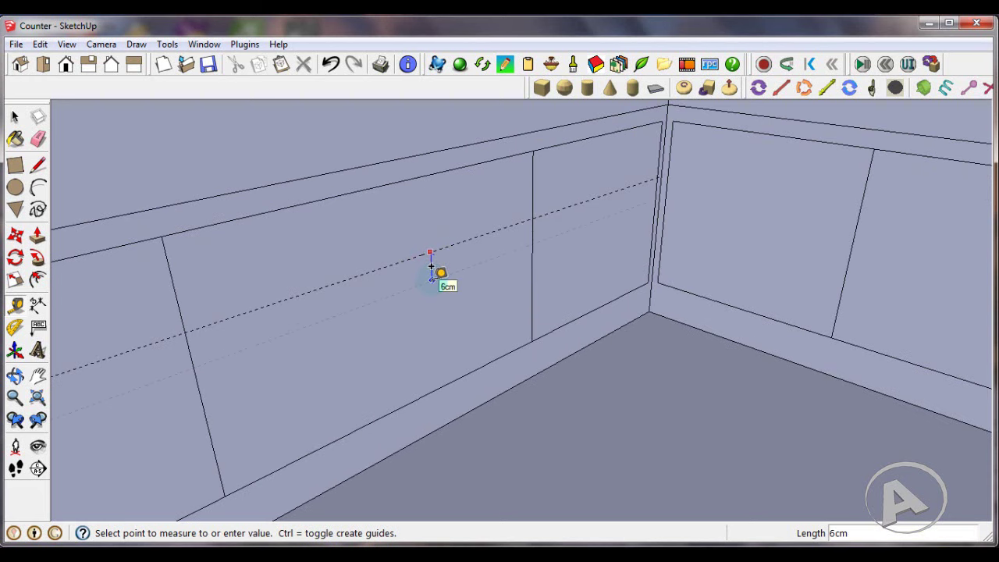
text(2)
key(Return)
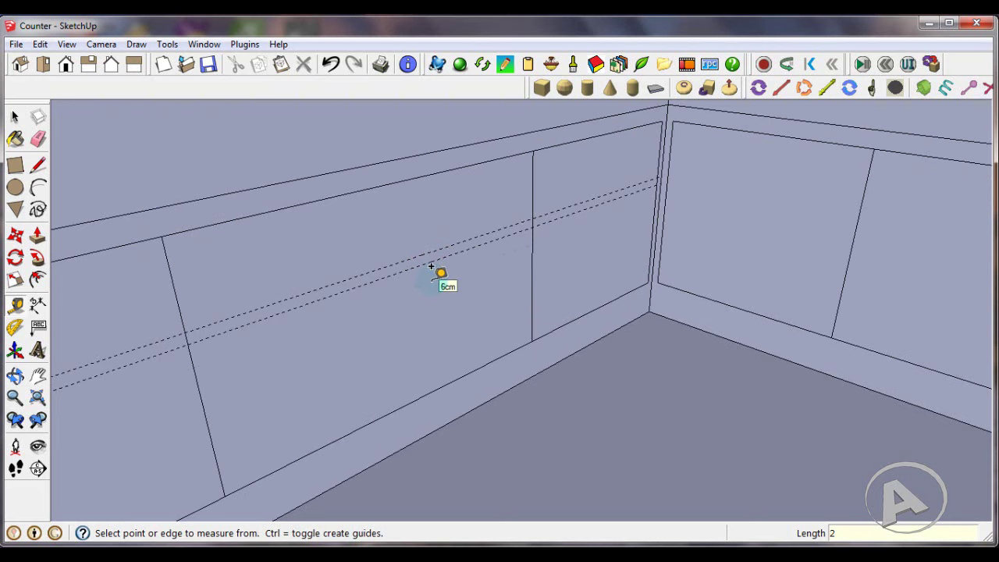
- Place guides 15 cm and then 2 cm below the right wall's top panel edge
scroll(431, 266, down, 1)
scroll(584, 221, down, 1)
scroll(584, 221, down, 1)
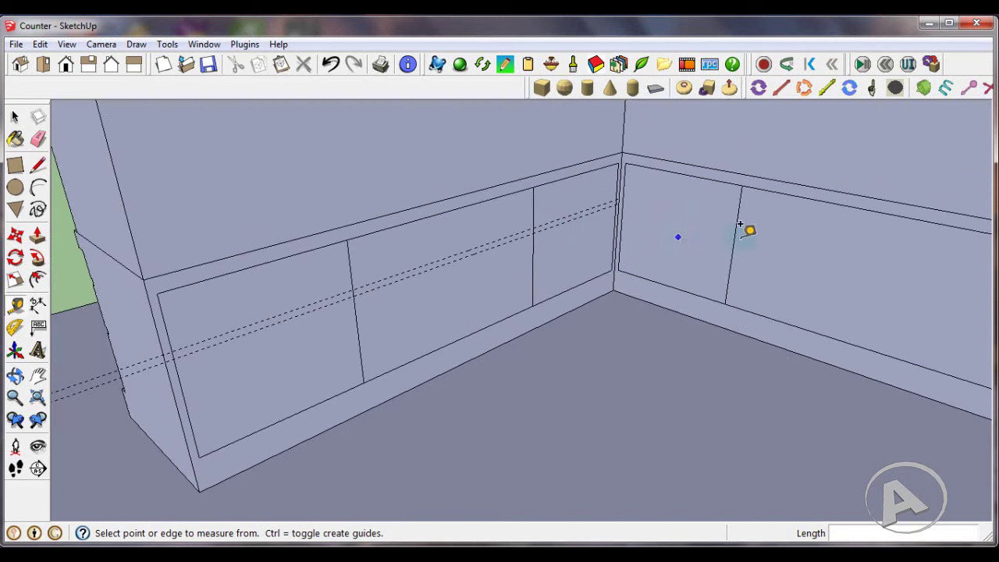
scroll(838, 200, up, 1)
click(843, 202)
text(15)
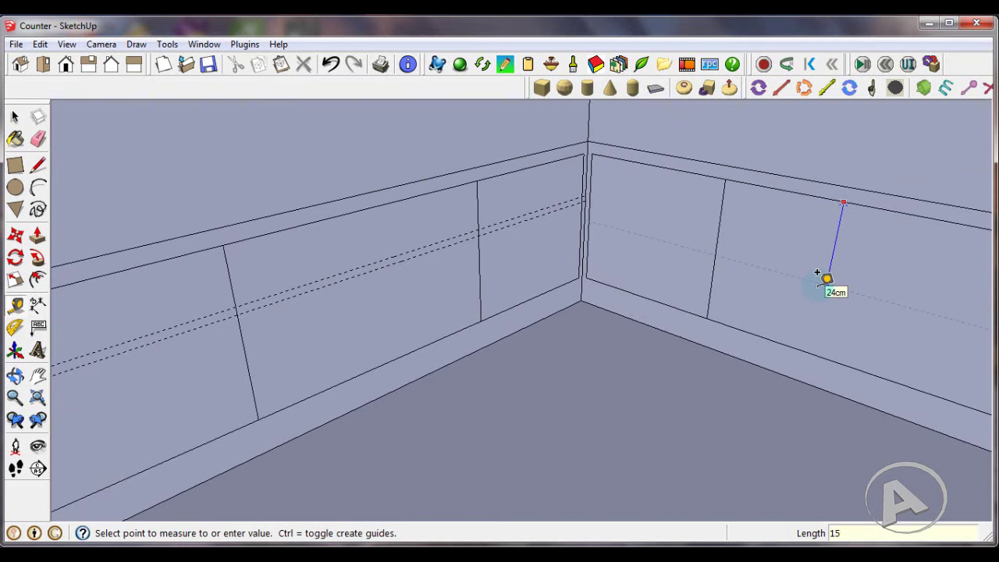
key(Return)
click(842, 256)
text(2)
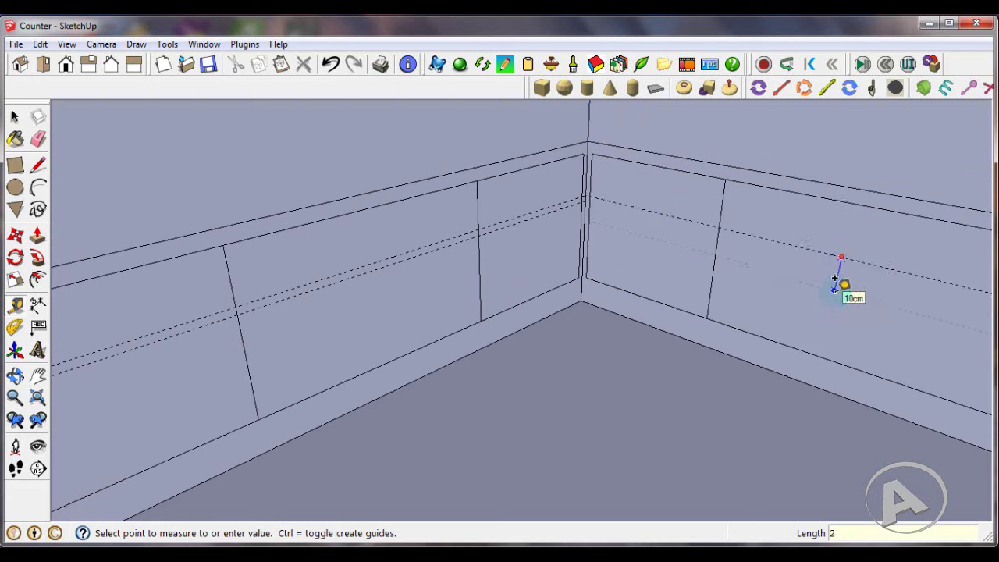
key(Return)
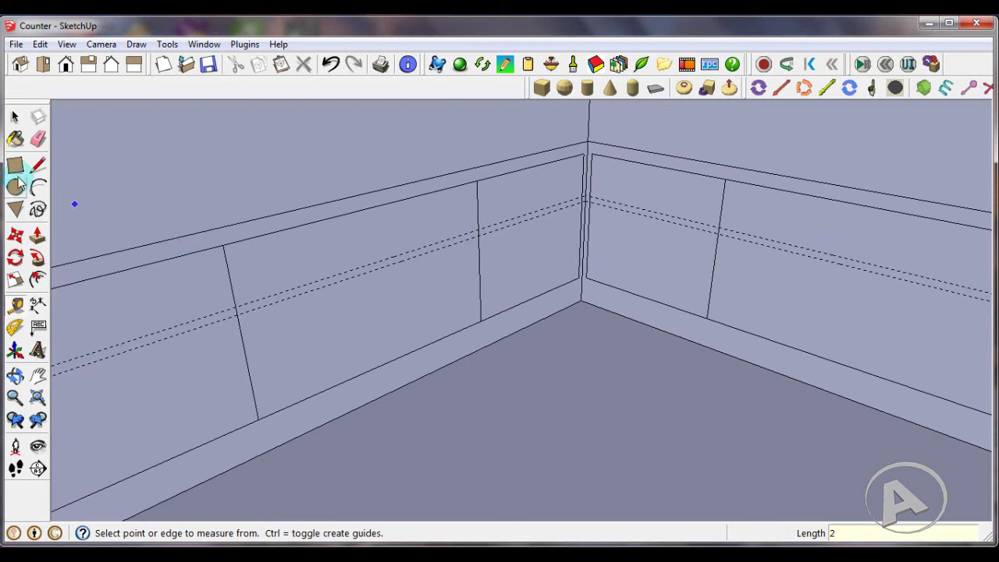
click(15, 165)
- Draw upper and lower rectangles between guide intersections on both middle panels, leaving thin shelf strips
click(224, 245)
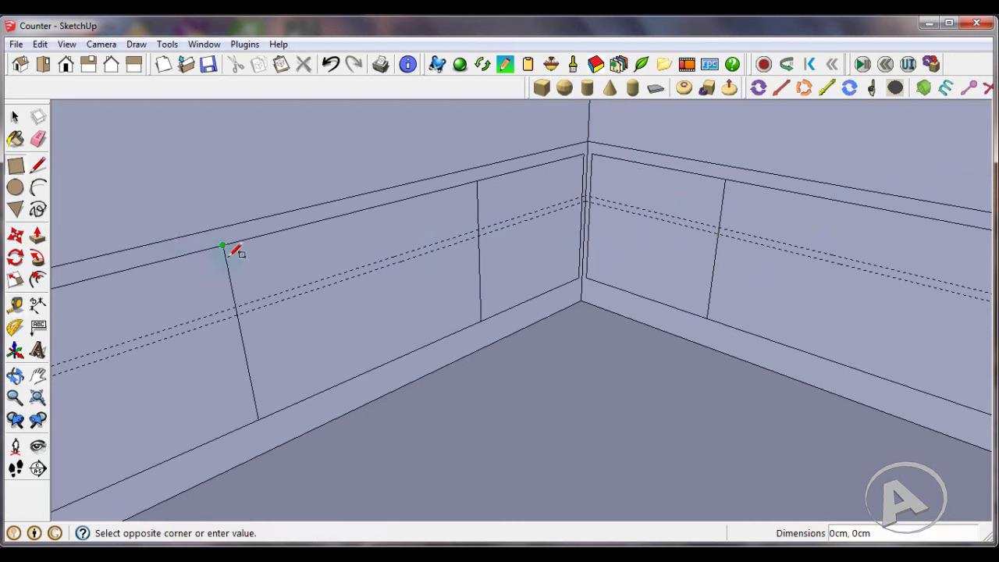
click(478, 231)
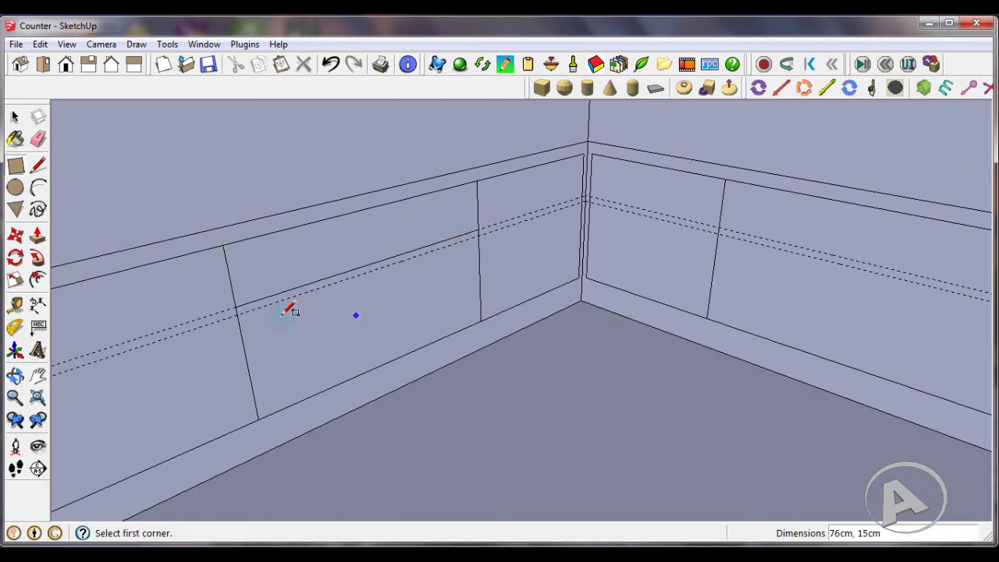
click(236, 314)
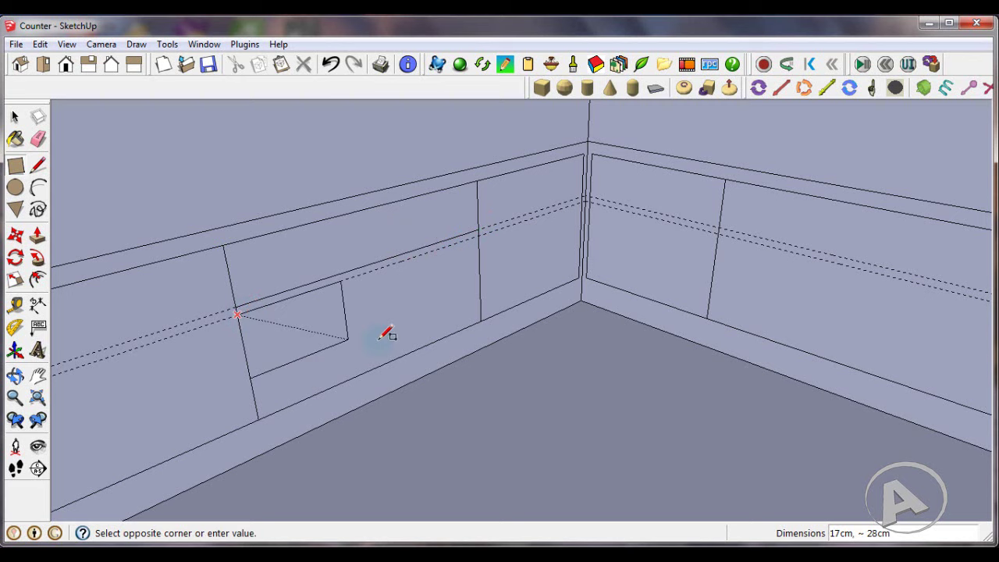
click(471, 322)
mouse_move(267, 281)
middle_down()
mouse_move(689, 281)
mouse_move(649, 208)
middle_up()
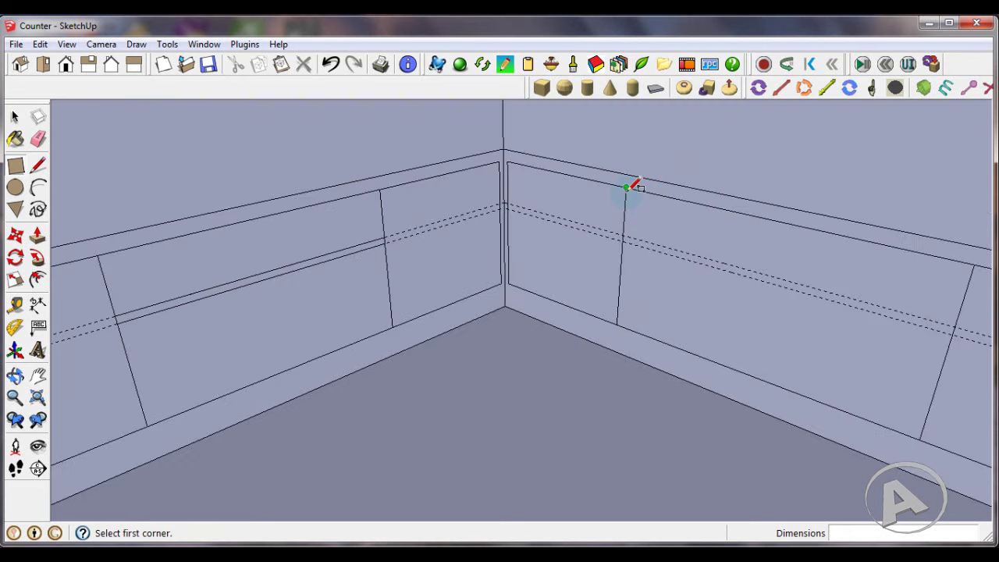
click(626, 187)
click(953, 329)
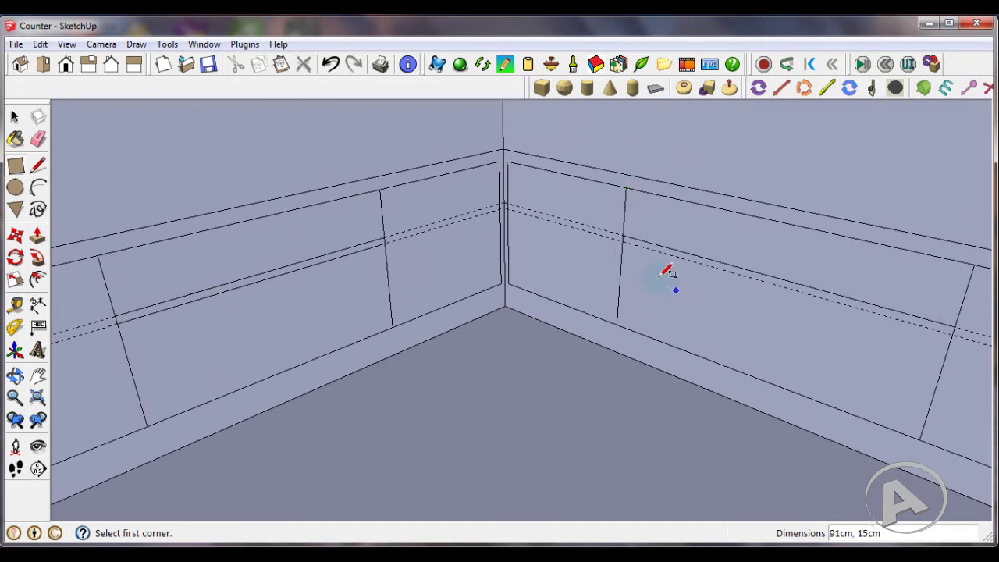
click(626, 240)
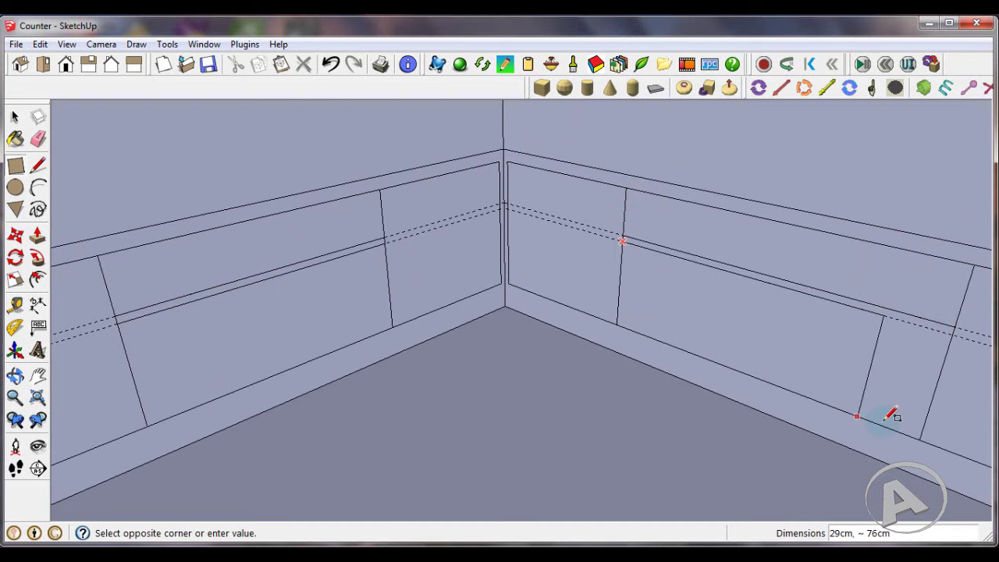
click(921, 438)
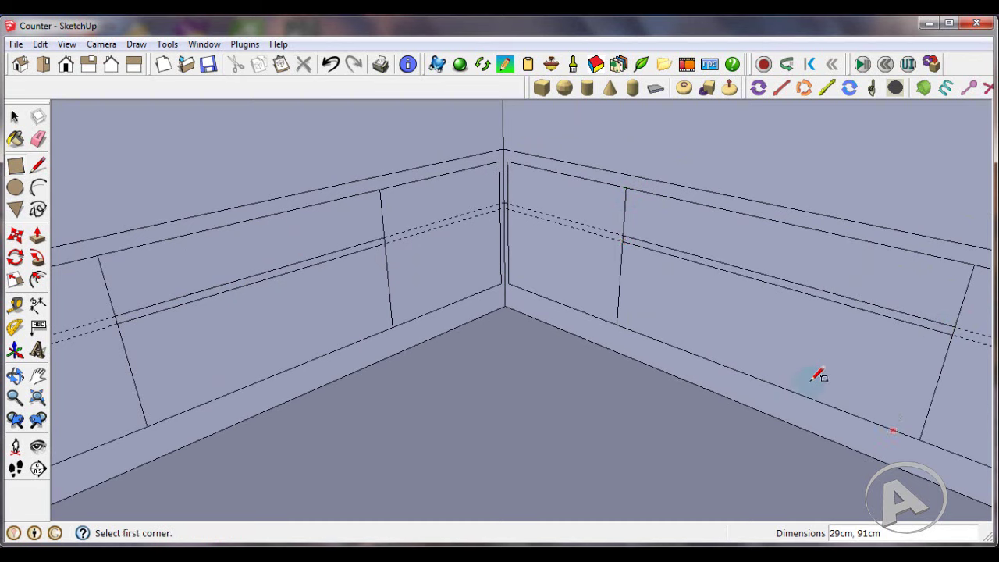
- Erase the guide lines on the left and right walls
click(36, 140)
drag(86, 310, 111, 336)
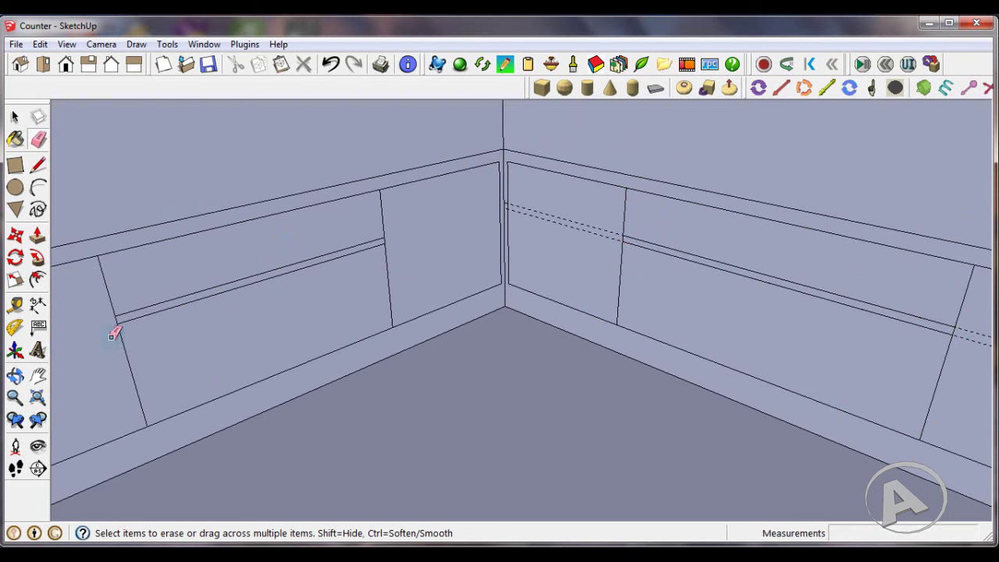
click(578, 232)
mouse_move(598, 250)
middle_down()
mouse_move(538, 296)
mouse_move(434, 301)
mouse_move(424, 267)
middle_up()
- Push the left wall's upper and lower niche faces 45 cm inward
scroll(424, 266, up, 3)
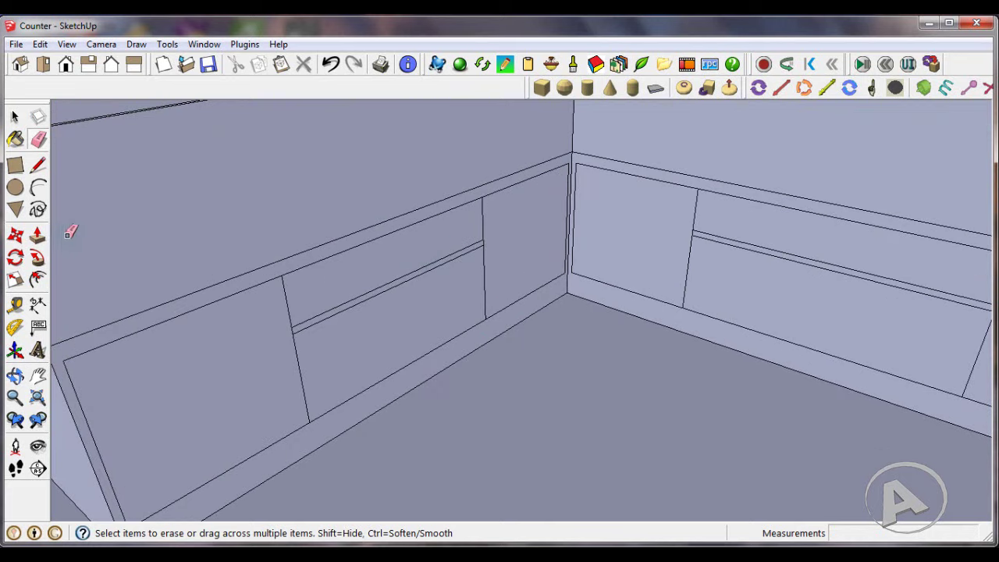
click(37, 234)
middle_drag(535, 328, 403, 289)
scroll(418, 297, up, 2)
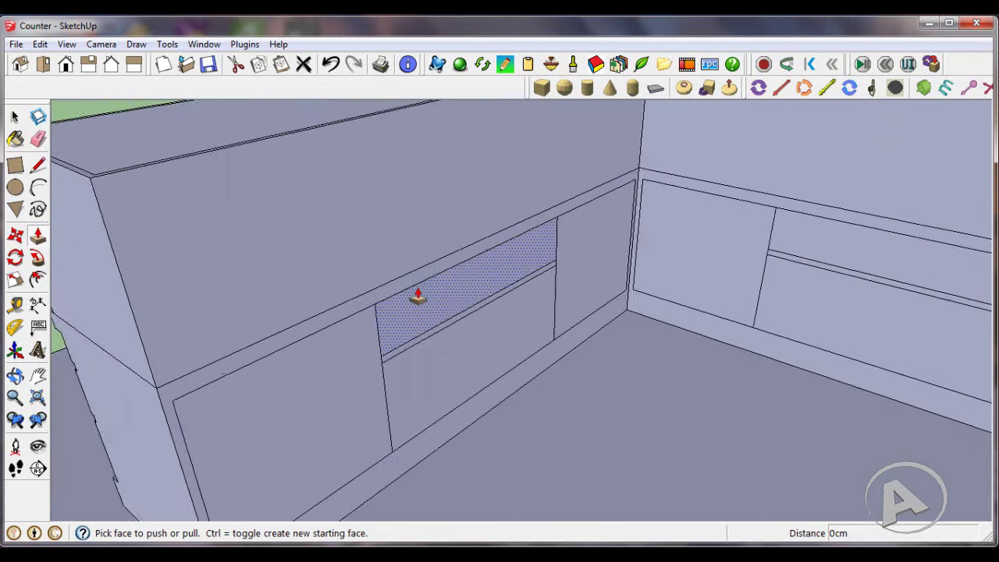
scroll(417, 297, up, 2)
drag(448, 312, 431, 304)
text(45)
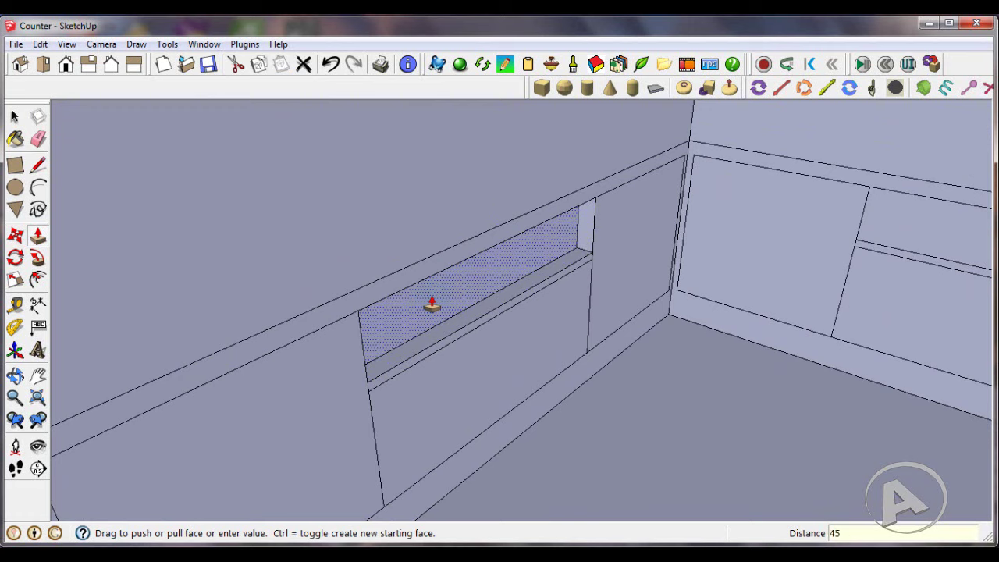
key(Return)
double_click(517, 359)
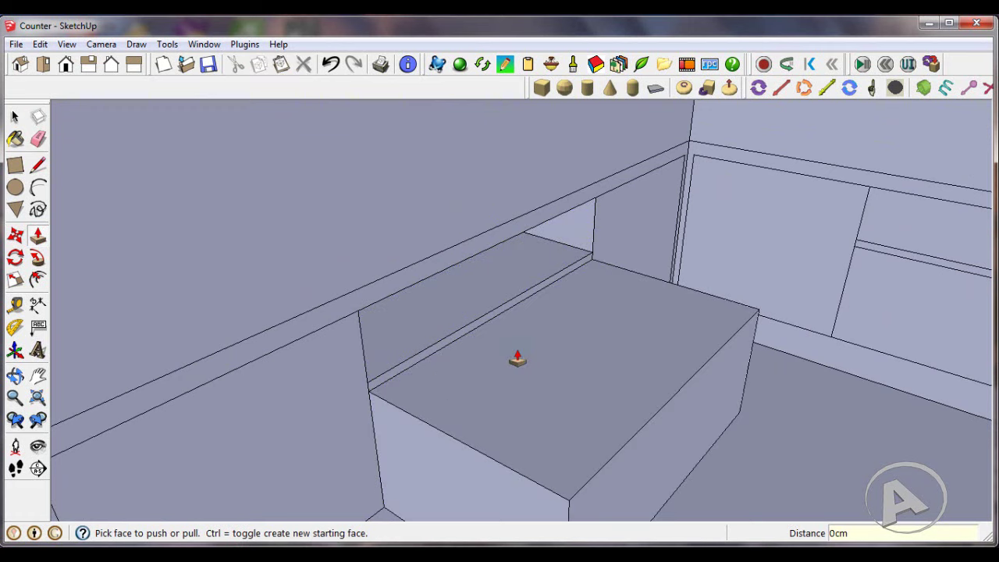
click(662, 448)
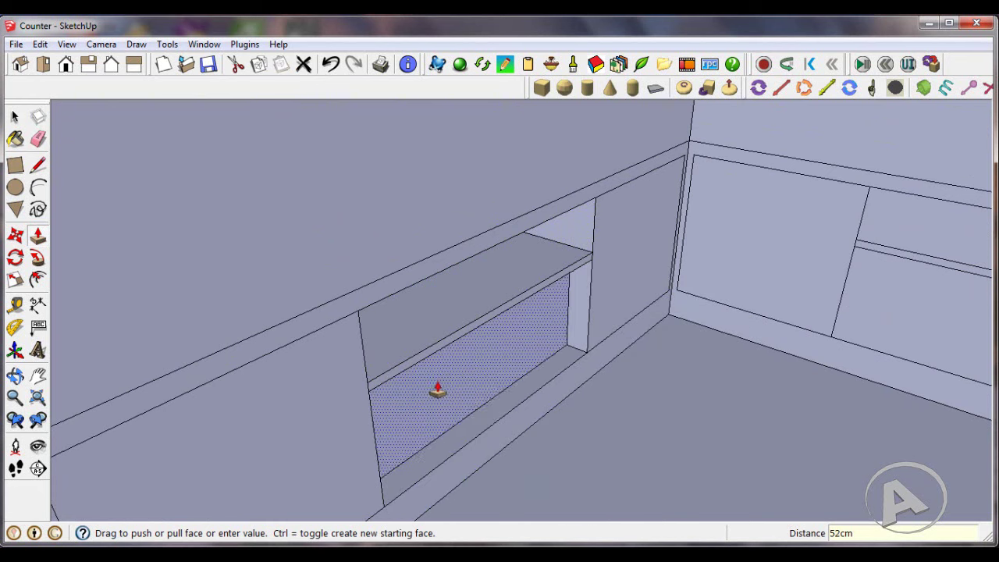
click(364, 426)
click(453, 398)
key(Return)
- Push the right wall's upper and lower niche faces 45 cm inward
mouse_move(446, 390)
middle_down()
mouse_move(375, 364)
mouse_move(736, 323)
mouse_move(307, 302)
mouse_move(769, 315)
middle_up()
scroll(770, 314, up, 3)
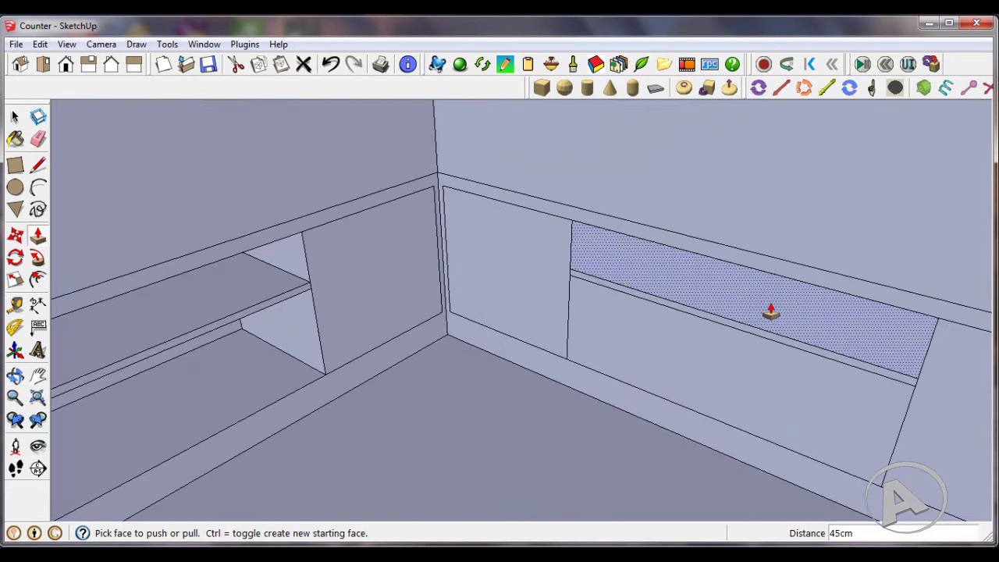
click(771, 313)
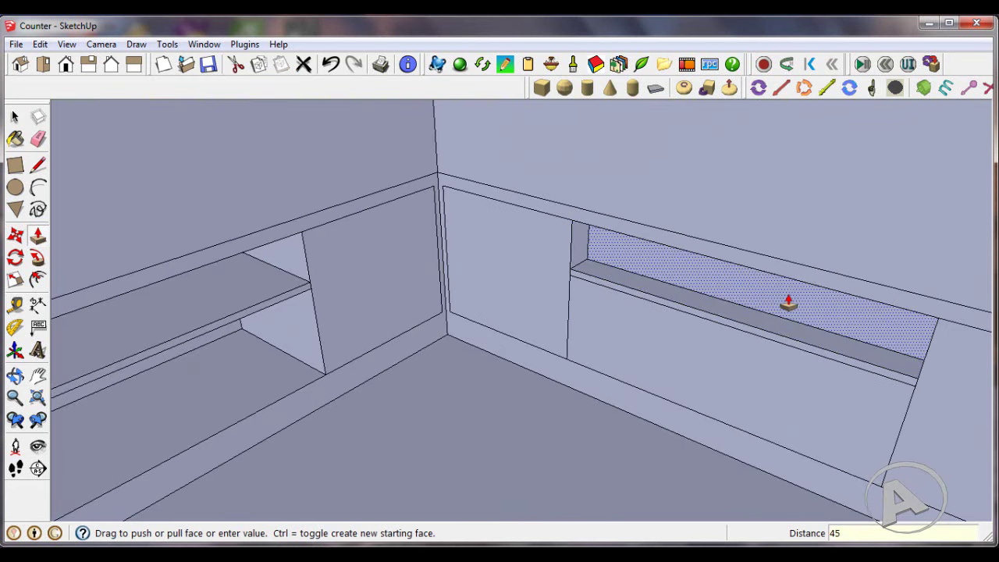
click(727, 390)
click(728, 388)
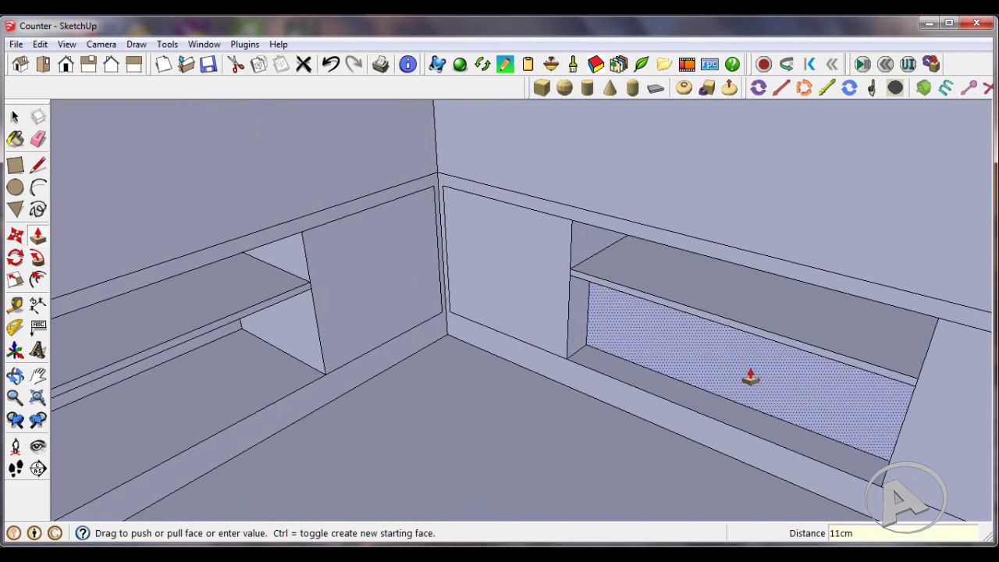
text(45)
key(Return)
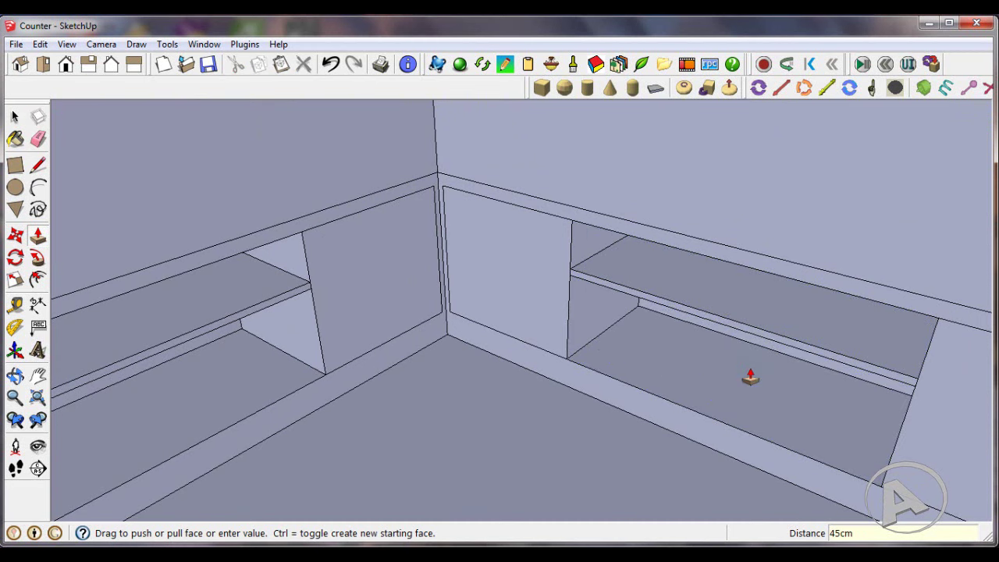
- Orbit around the counter to inspect the recessed compartments and shelves
scroll(747, 363, down, 3)
scroll(703, 351, down, 5)
middle_drag(647, 335, 728, 314)
scroll(785, 328, up, 3)
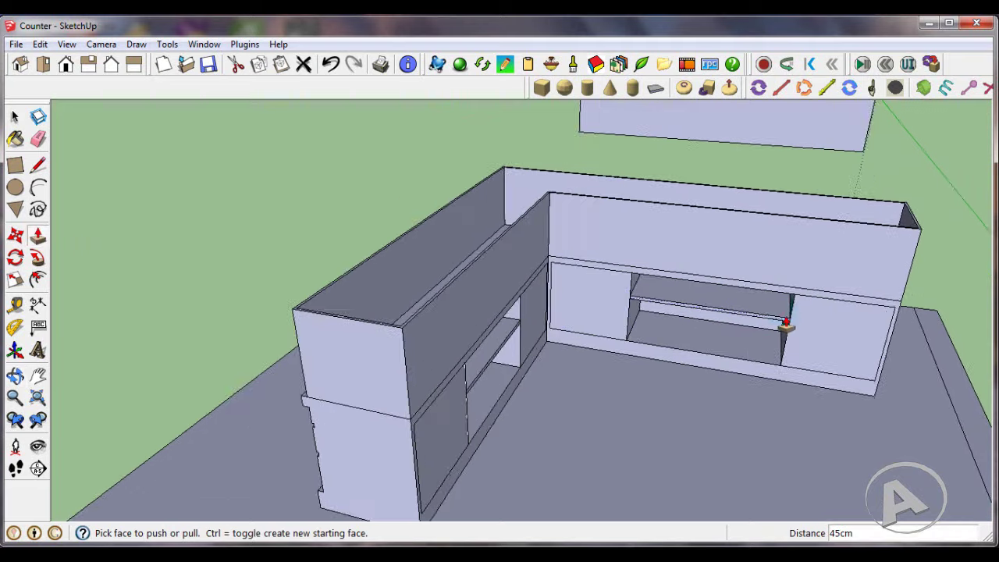
middle_drag(785, 328, 652, 335)
scroll(352, 368, up, 2)
scroll(350, 376, up, 2)
scroll(350, 377, up, 1)
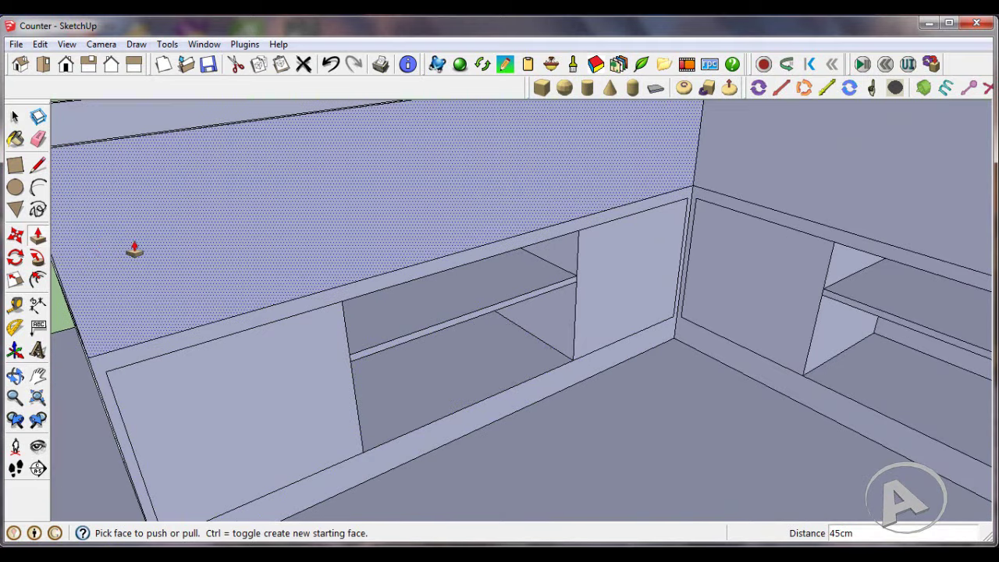
- Offset the left and right door faces 5 inward to create inset panel outlines
click(37, 281)
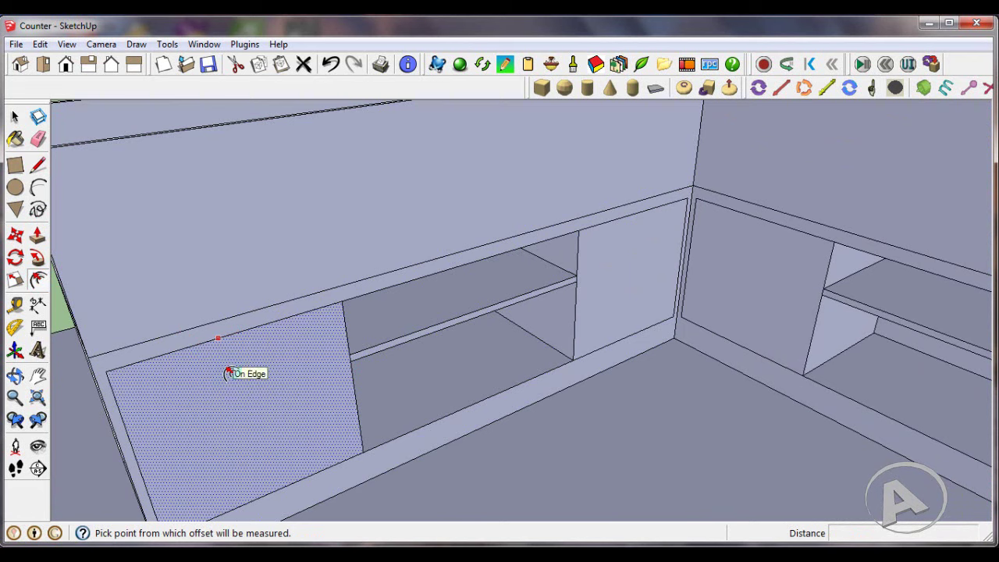
click(228, 373)
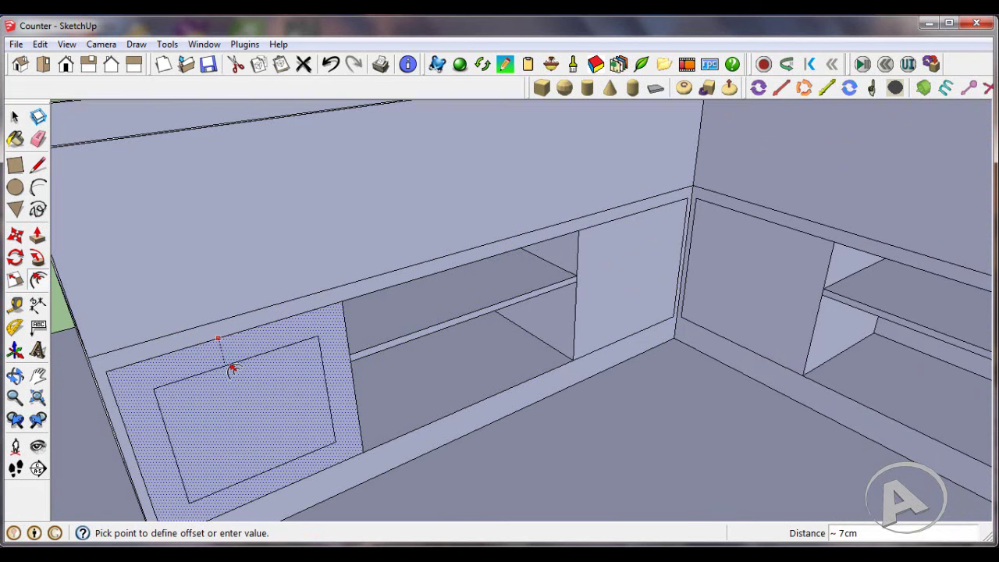
key(Return)
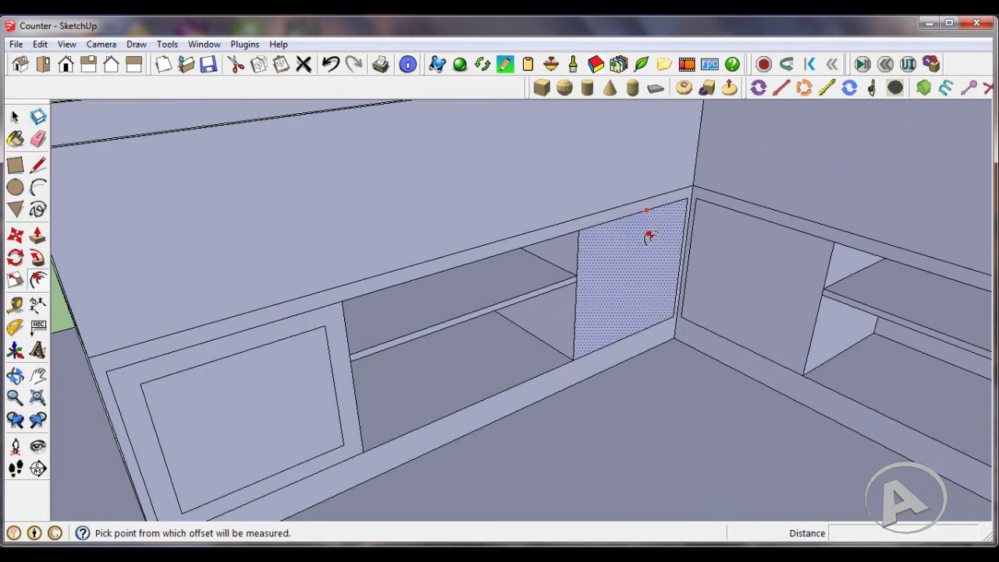
click(649, 232)
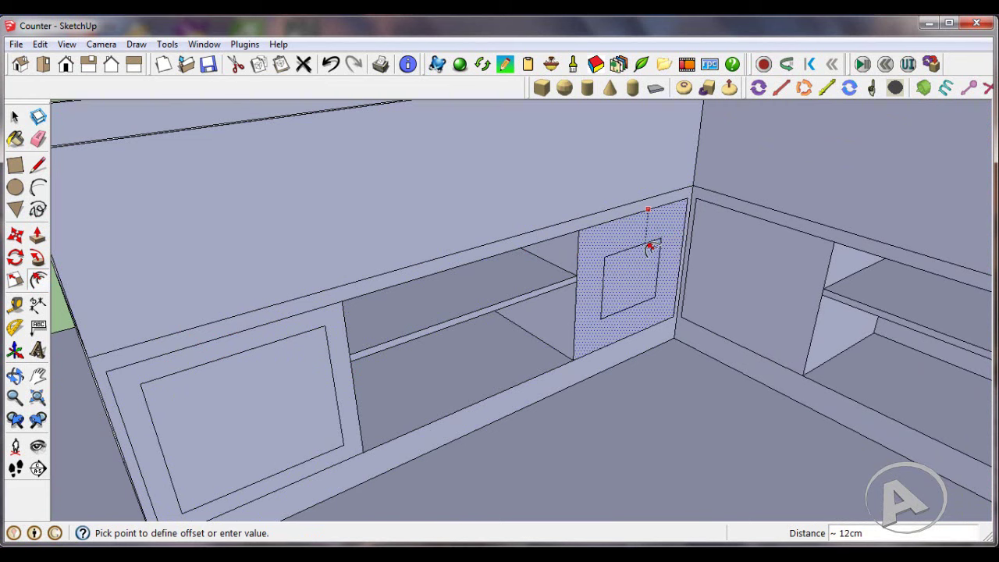
key(Return)
scroll(413, 292, down, 3)
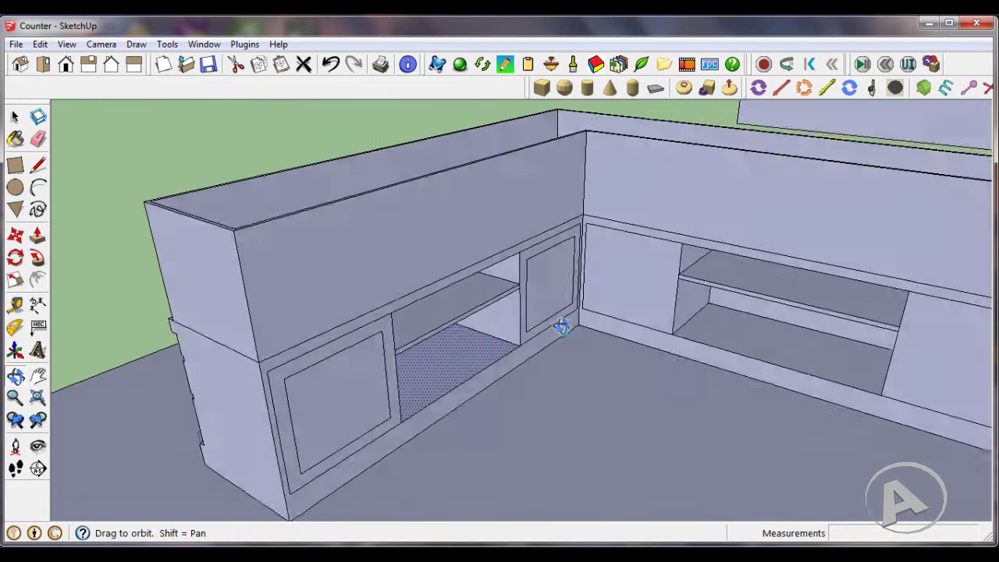
- Add 5-unit inset outlines to the remaining right cabinet and left door faces
mouse_move(413, 291)
middle_down()
mouse_move(465, 337)
mouse_move(764, 345)
middle_up()
scroll(791, 330, up, 5)
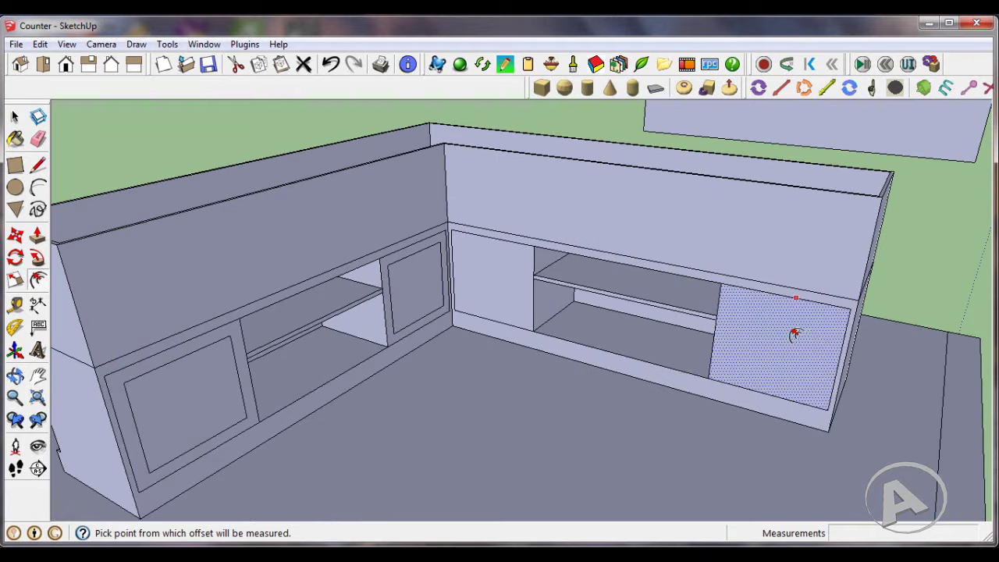
click(793, 334)
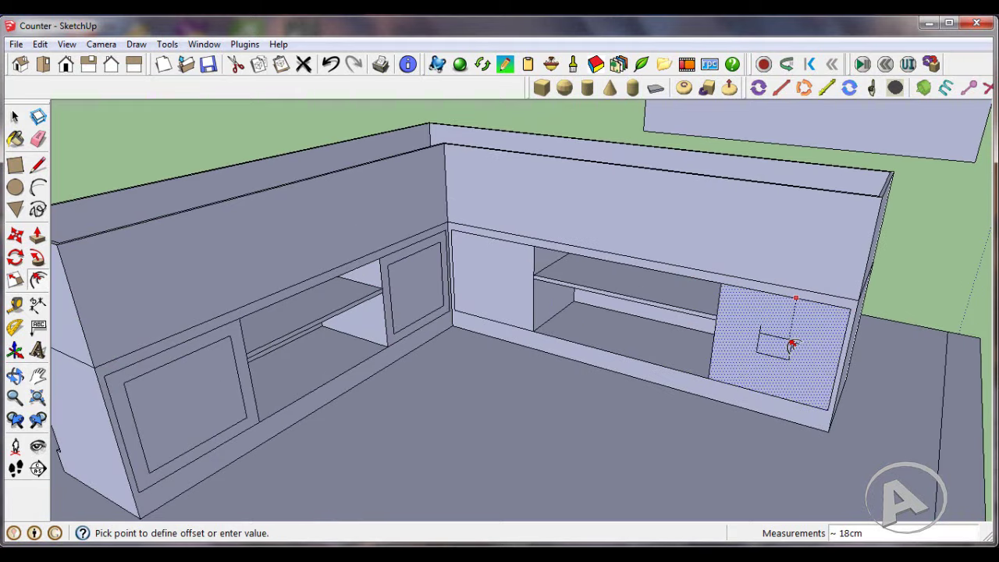
key(Return)
scroll(502, 278, up, 3)
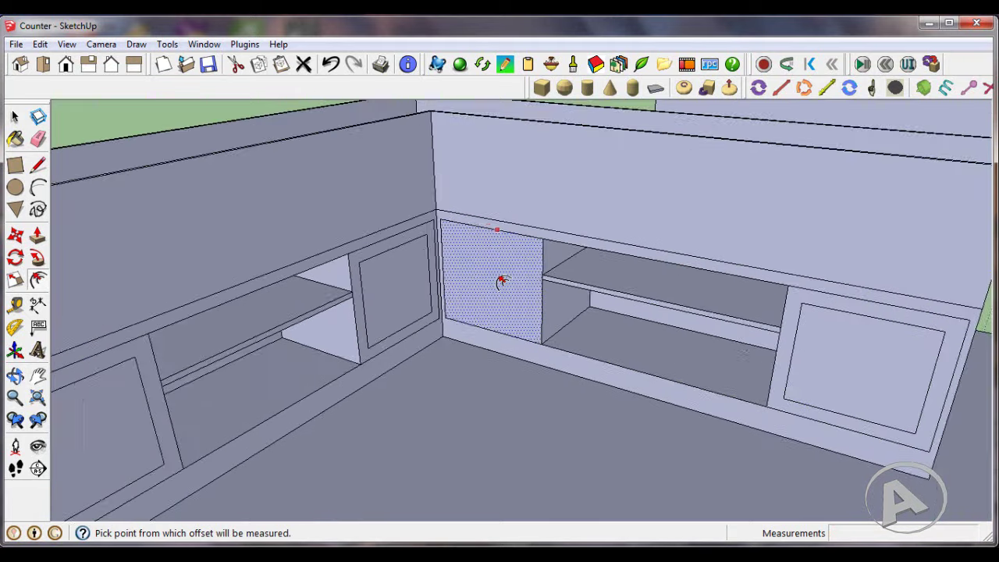
scroll(499, 251, up, 2)
click(493, 232)
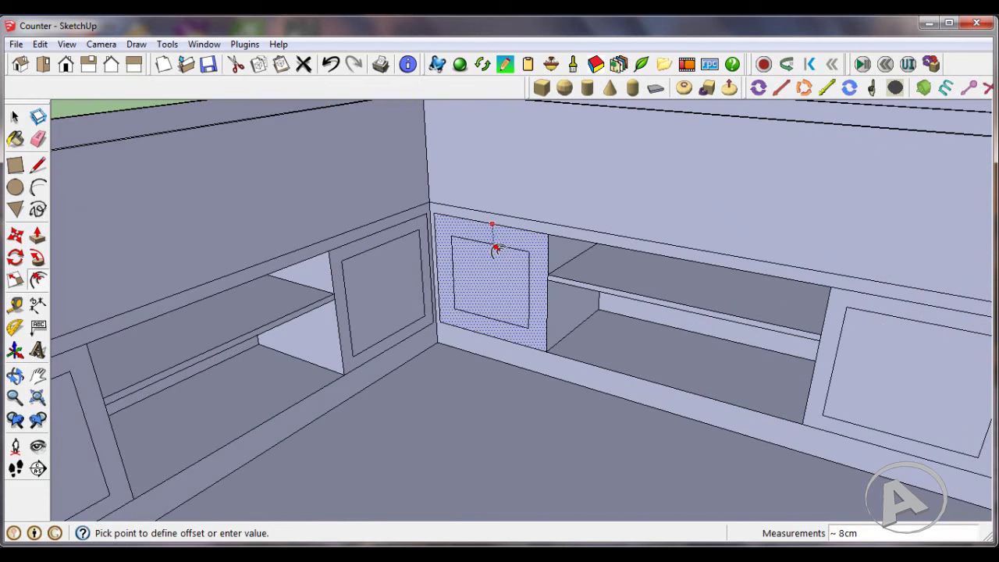
key(Return)
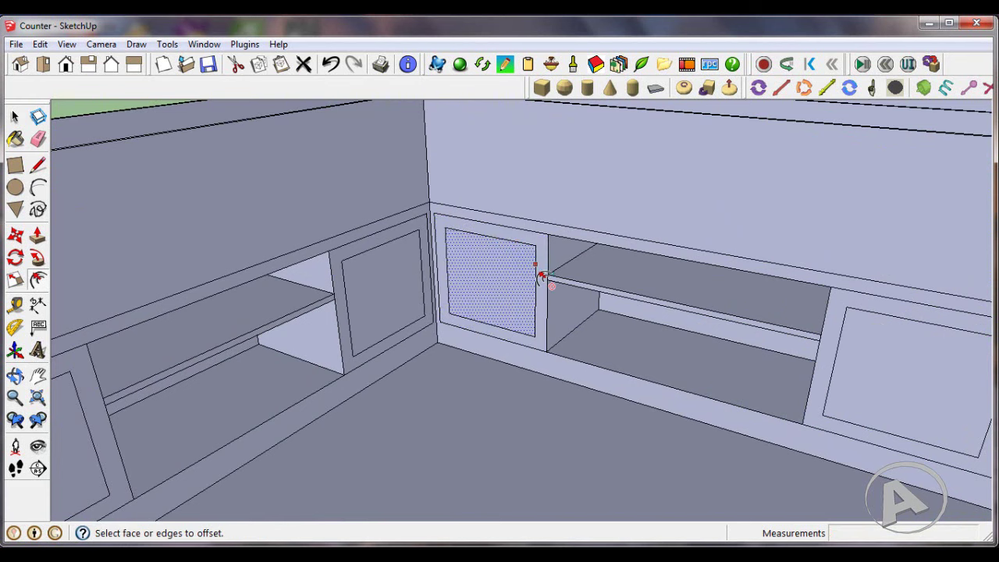
- Orbit out to view the whole counter with its framed doors
scroll(539, 276, down, 5)
mouse_move(535, 232)
middle_down()
mouse_move(583, 314)
mouse_move(602, 314)
middle_up()
scroll(546, 314, up, 2)
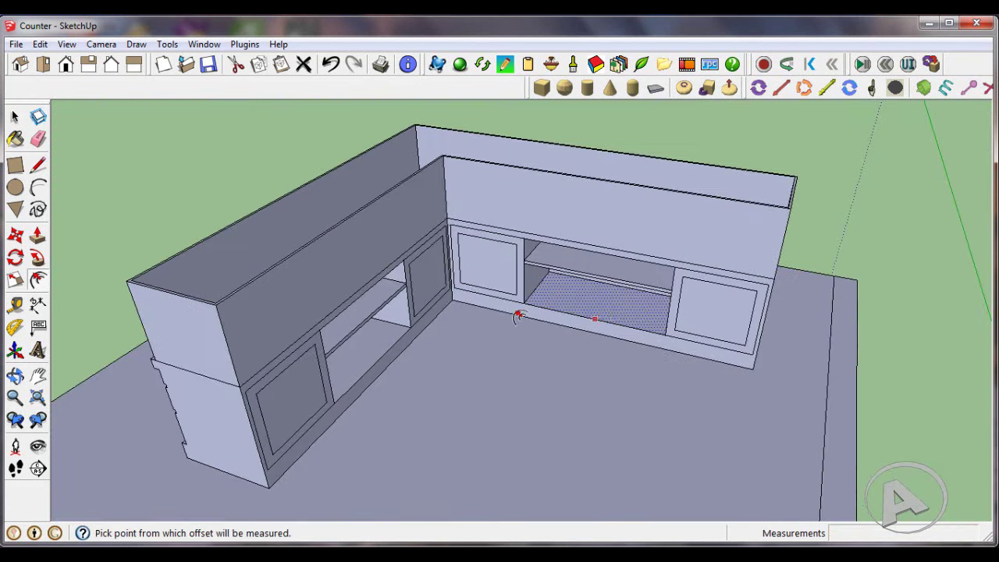
middle_drag(517, 314, 462, 297)
scroll(445, 284, down, 2)
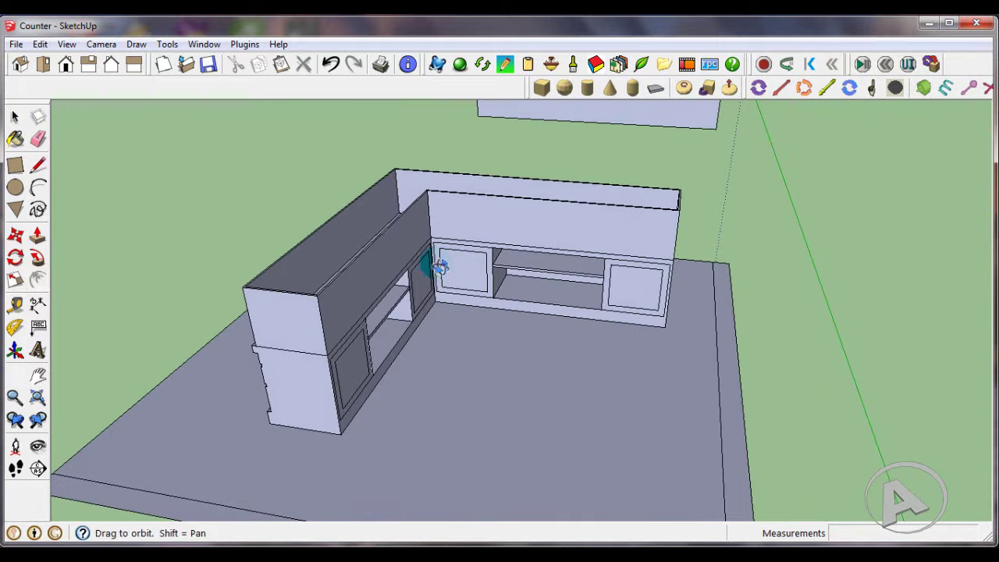
mouse_move(437, 266)
middle_down()
mouse_move(568, 301)
mouse_move(450, 297)
middle_up()
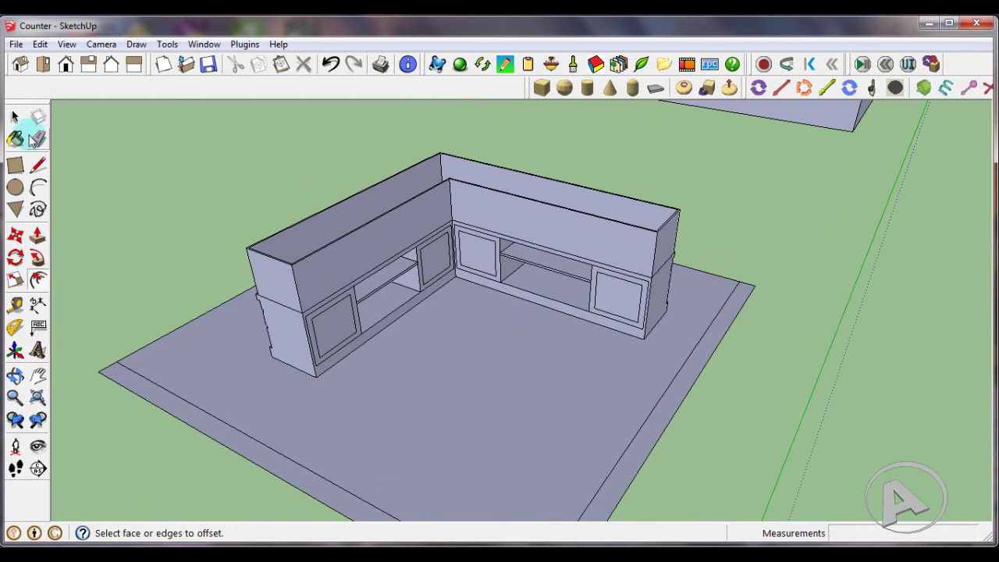
- Select the outer back and outer left top edges of the L-shaped wall
click(14, 117)
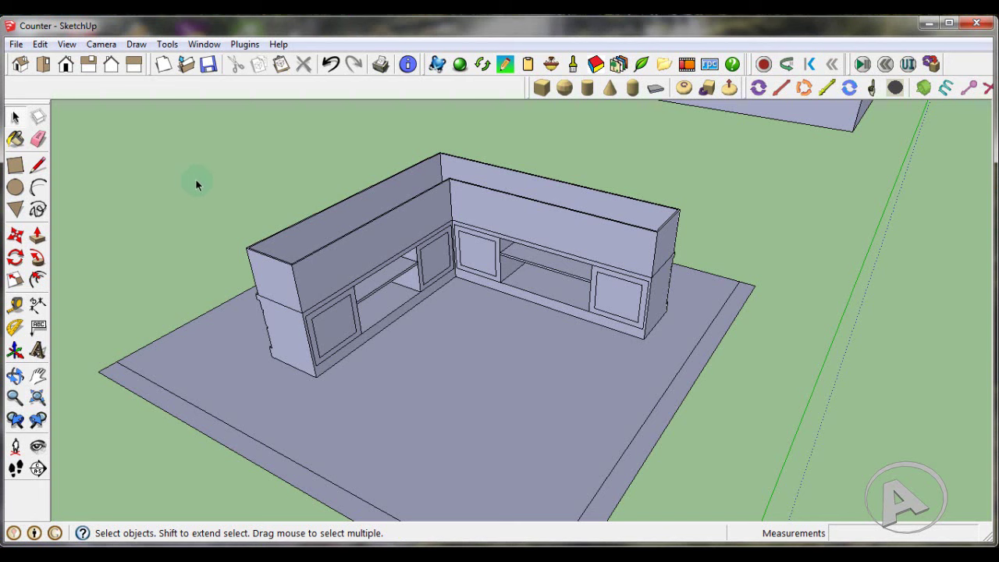
mouse_move(412, 259)
middle_down()
mouse_move(465, 146)
mouse_move(474, 205)
middle_up()
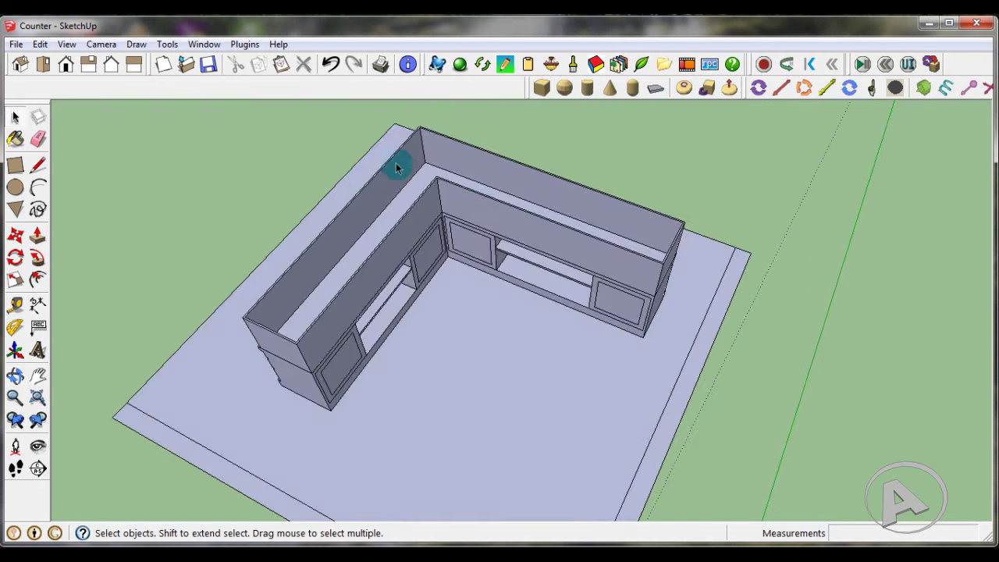
scroll(396, 163, up, 3)
scroll(422, 129, up, 3)
scroll(413, 141, up, 2)
scroll(398, 175, up, 2)
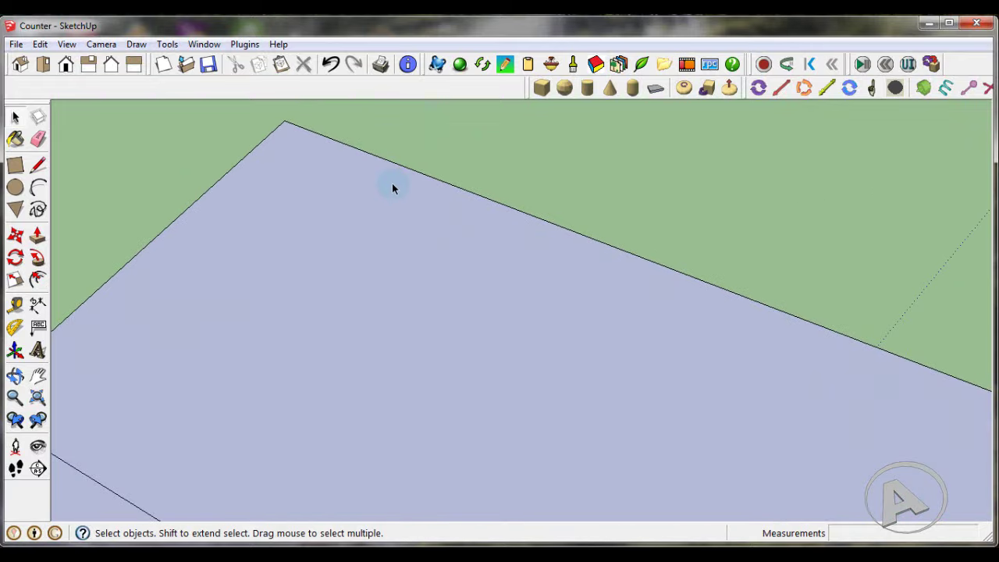
scroll(387, 202, down, 2)
click(376, 220)
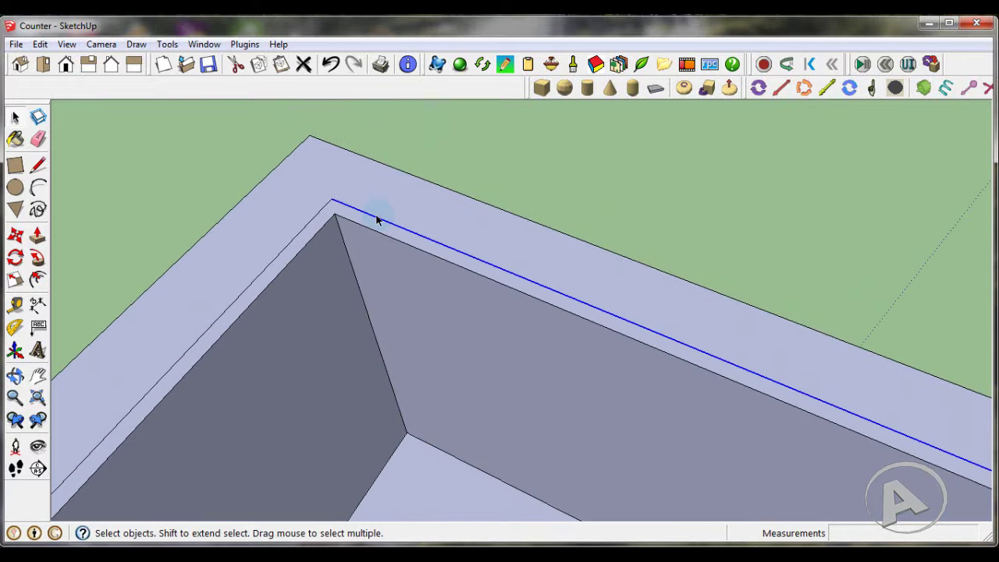
shift+click(307, 226)
- Add the right end, inner back, inner left and front end top edges to the selection
scroll(366, 131, down, 2)
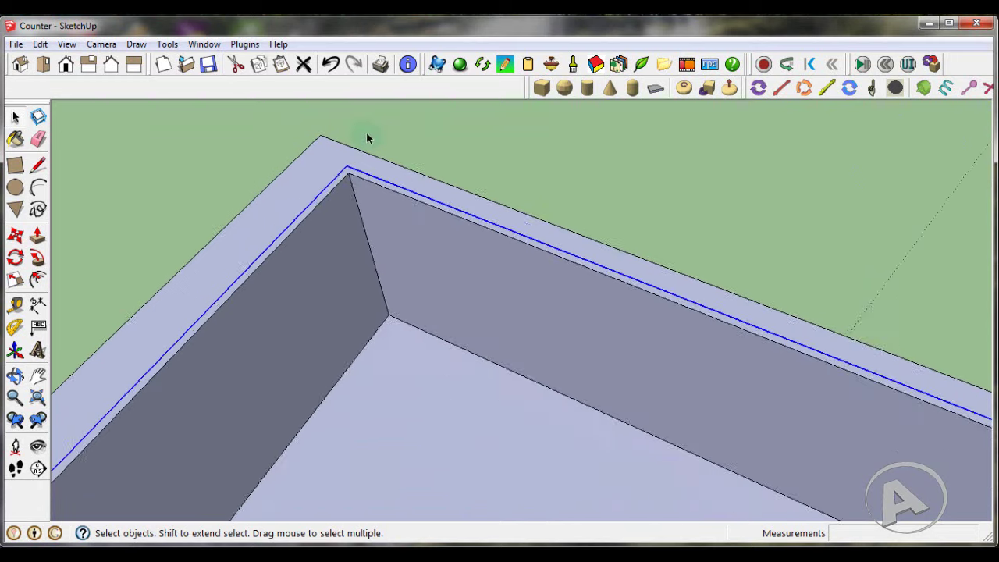
scroll(379, 139, down, 2)
scroll(388, 152, down, 2)
scroll(744, 312, up, 2)
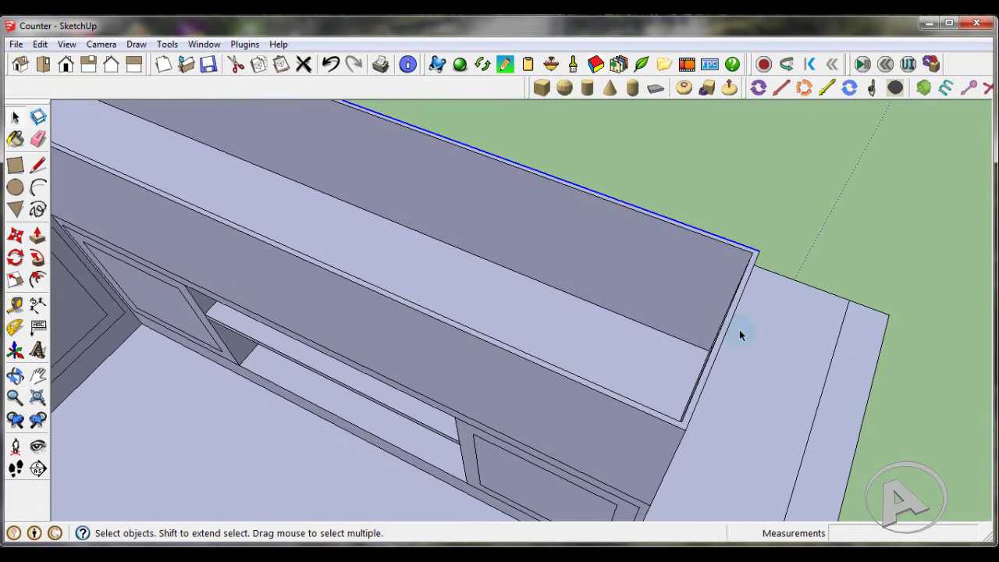
scroll(738, 334, up, 2)
shift+click(719, 333)
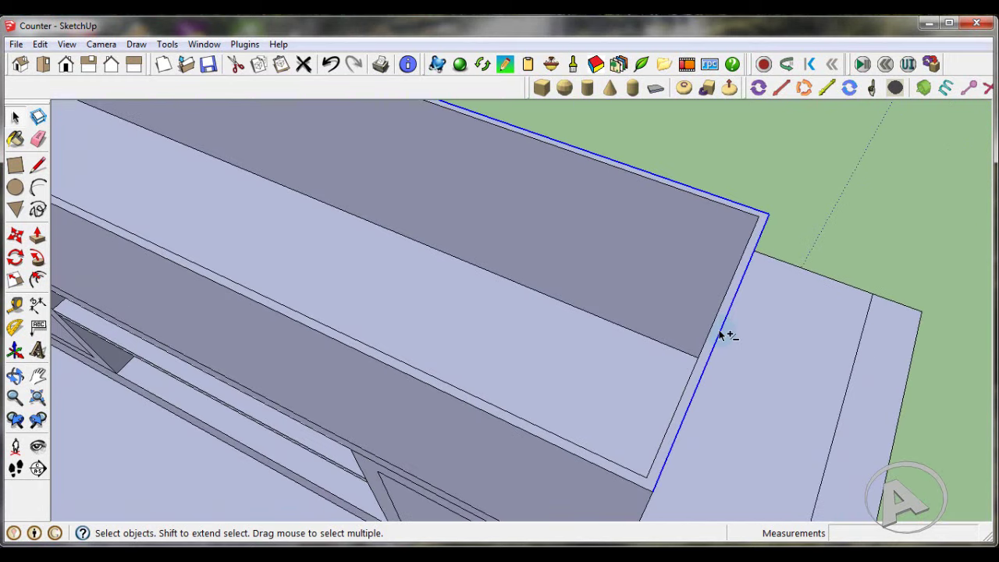
shift+click(614, 471)
scroll(772, 346, down, 2)
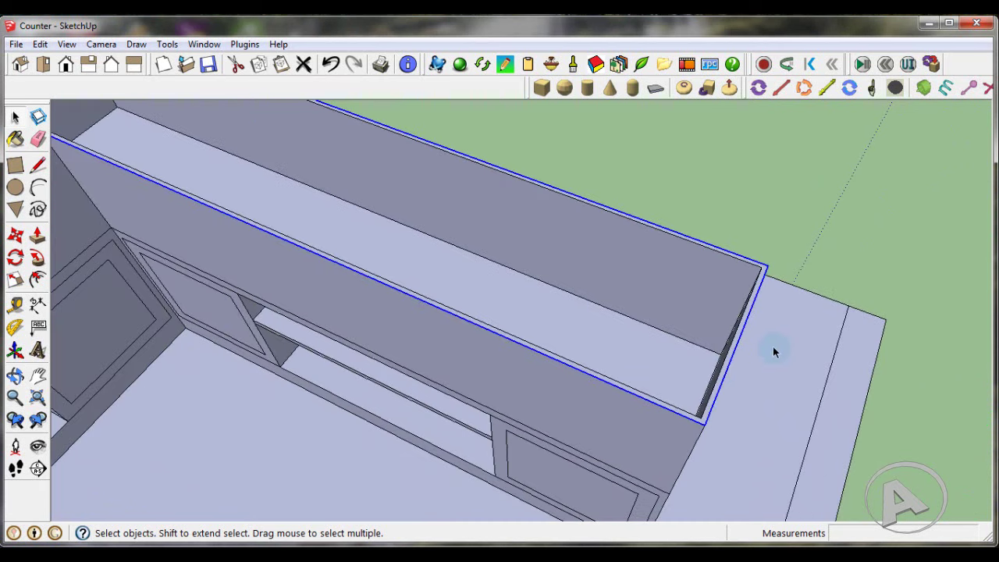
scroll(771, 348, down, 2)
scroll(330, 297, up, 2)
scroll(328, 308, up, 2)
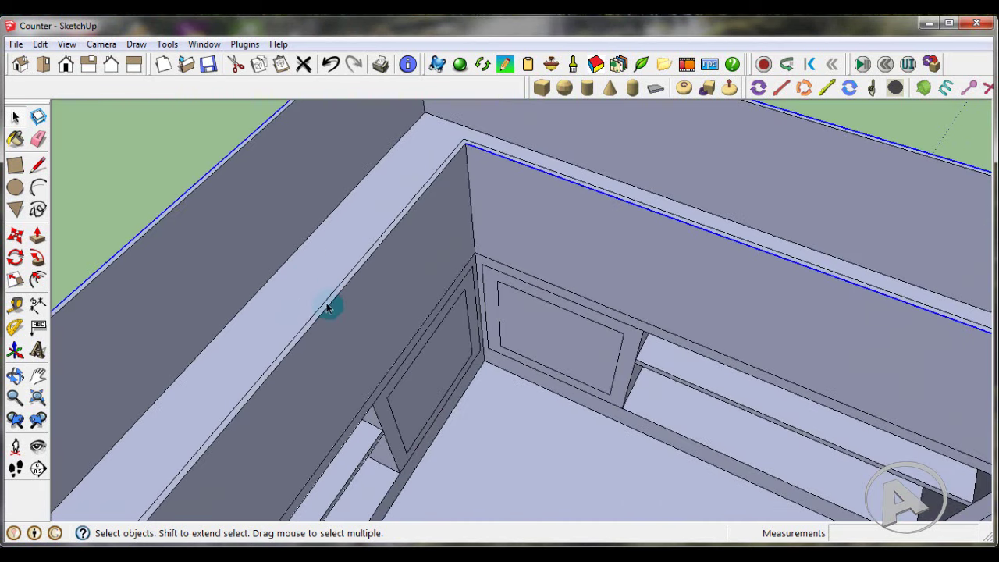
shift+click(328, 312)
scroll(528, 275, down, 3)
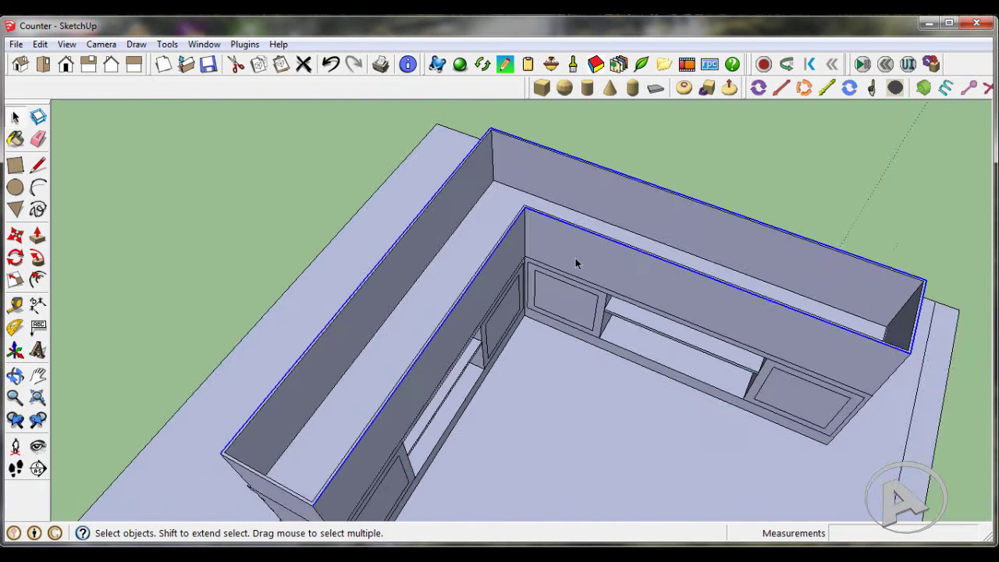
scroll(575, 259, down, 2)
scroll(414, 402, up, 1)
scroll(390, 427, up, 3)
scroll(390, 422, up, 2)
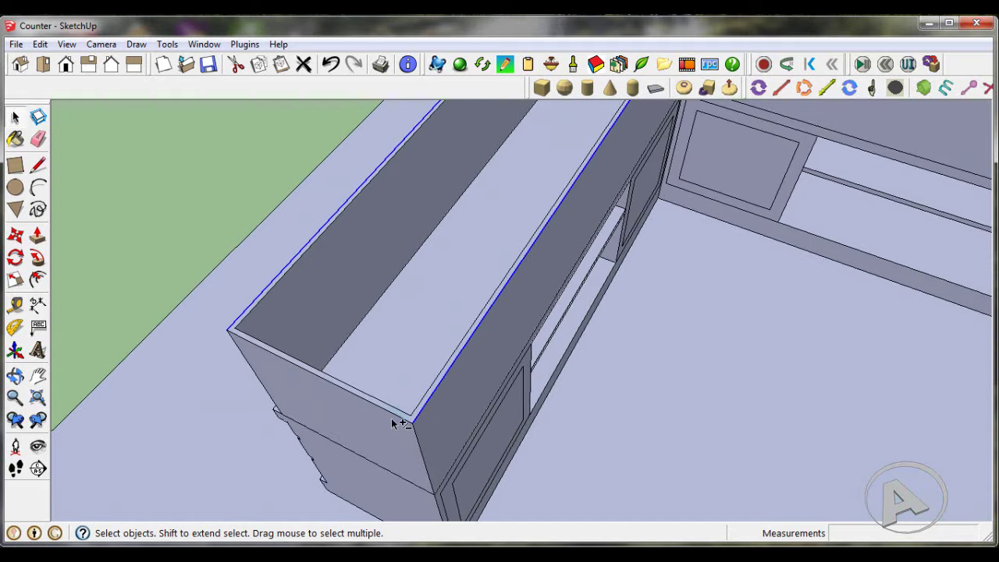
shift+click(392, 413)
scroll(406, 382, down, 2)
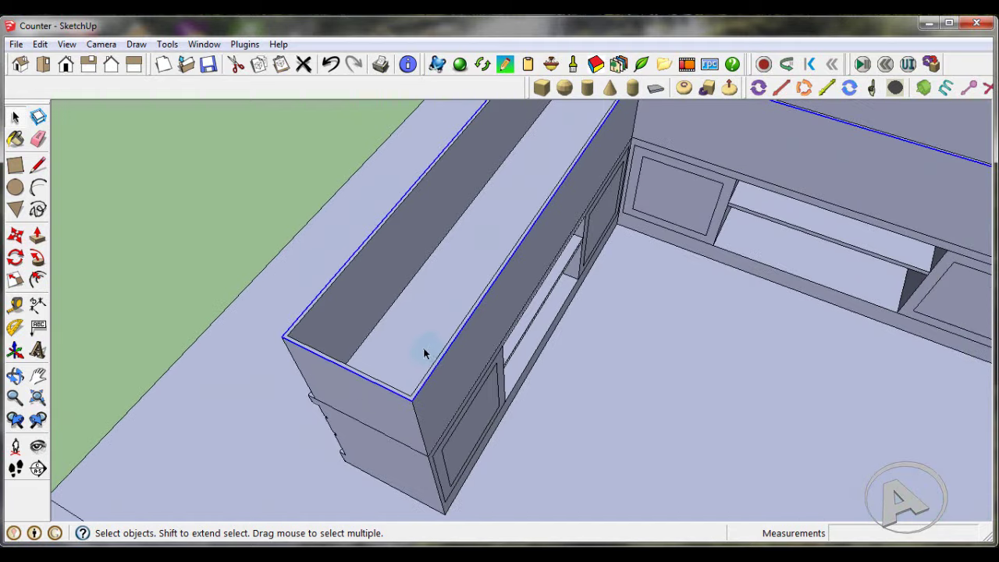
scroll(445, 343, down, 2)
scroll(455, 342, down, 2)
scroll(457, 341, down, 2)
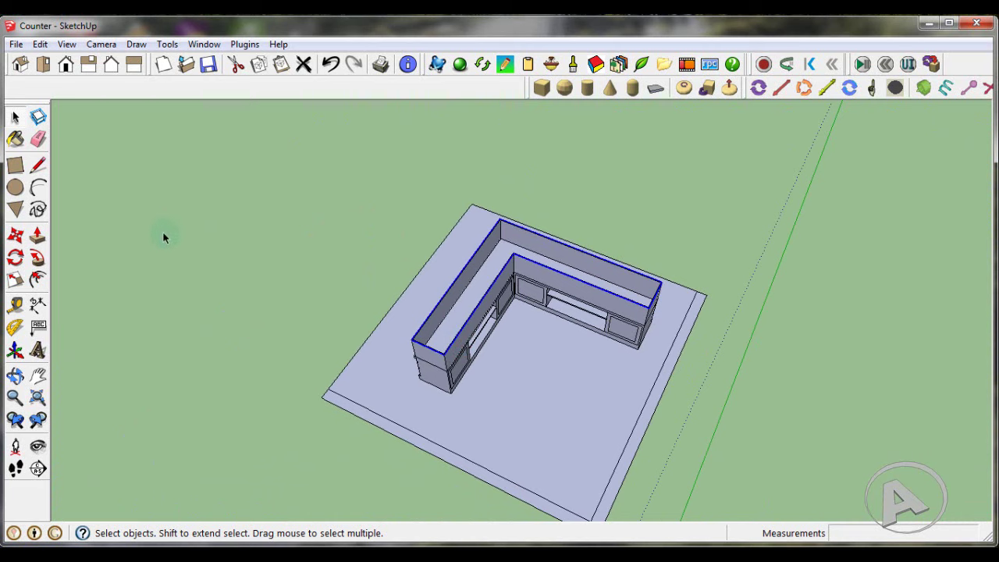
- Copy the selected wall-top outline 400 cm away from the ground plate corner
click(15, 234)
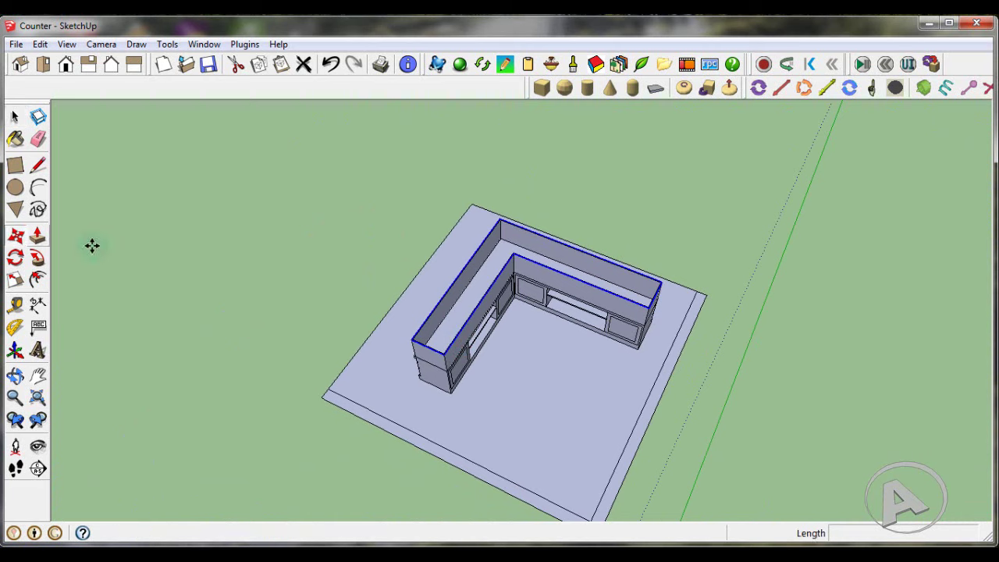
scroll(448, 411, down, 1)
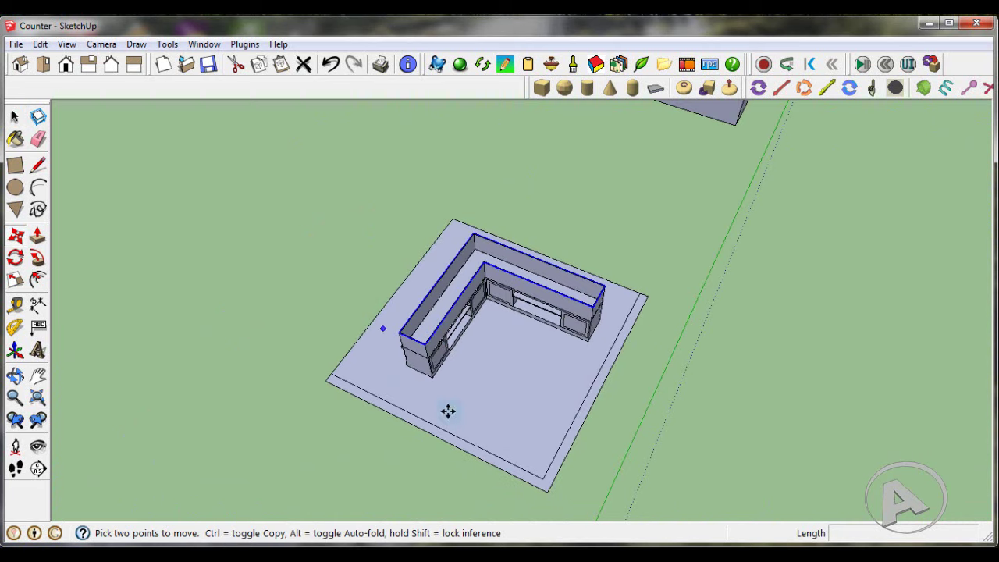
key(ctrl)
click(545, 492)
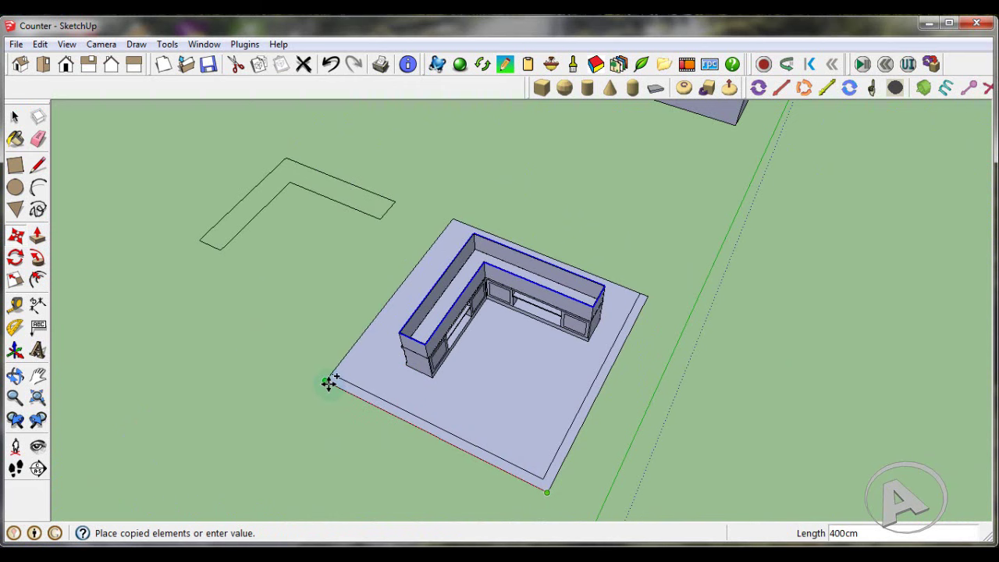
click(328, 384)
scroll(267, 185, up, 2)
scroll(267, 179, up, 2)
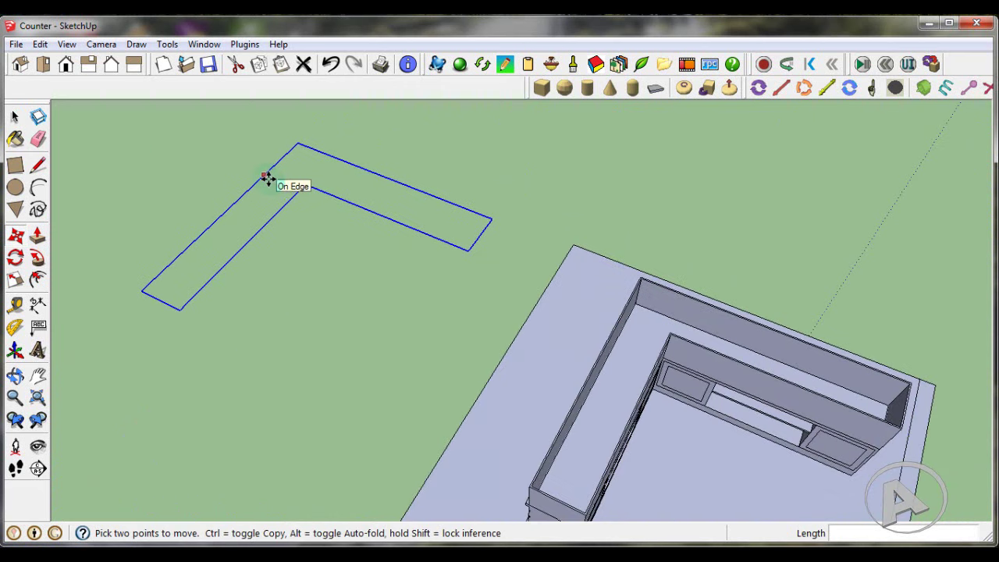
- Clear the selection of the copied outline
click(14, 116)
click(123, 146)
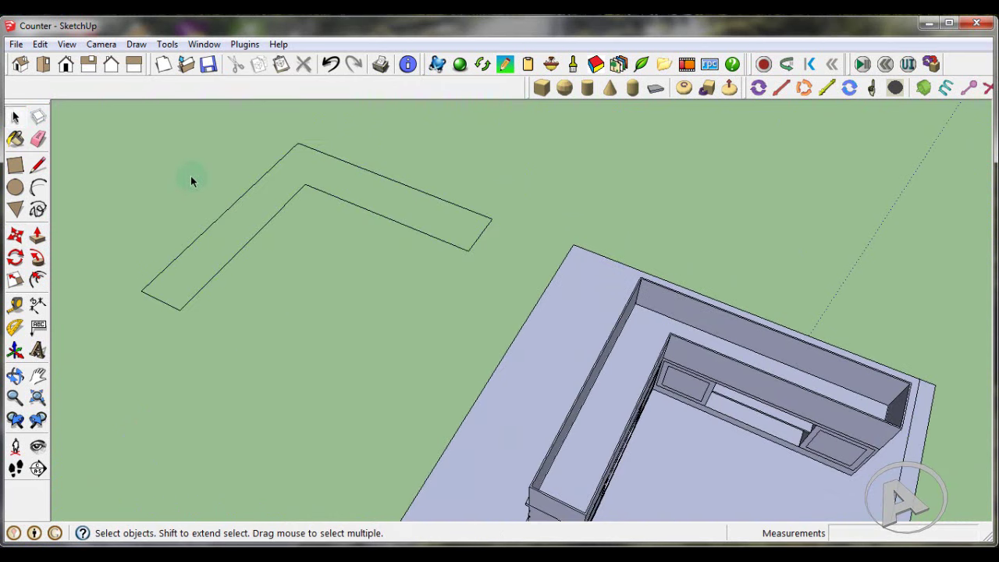
scroll(195, 178, up, 1)
scroll(356, 259, down, 1)
- Close the outline's outer corner with a line and erase the diagonal so the L-shape fills
click(38, 165)
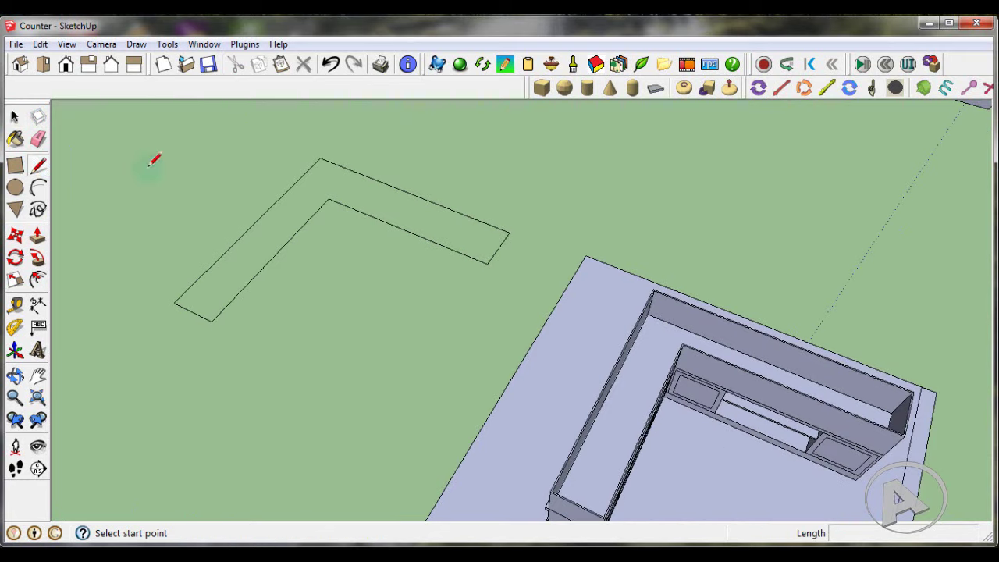
scroll(310, 169, up, 2)
click(327, 151)
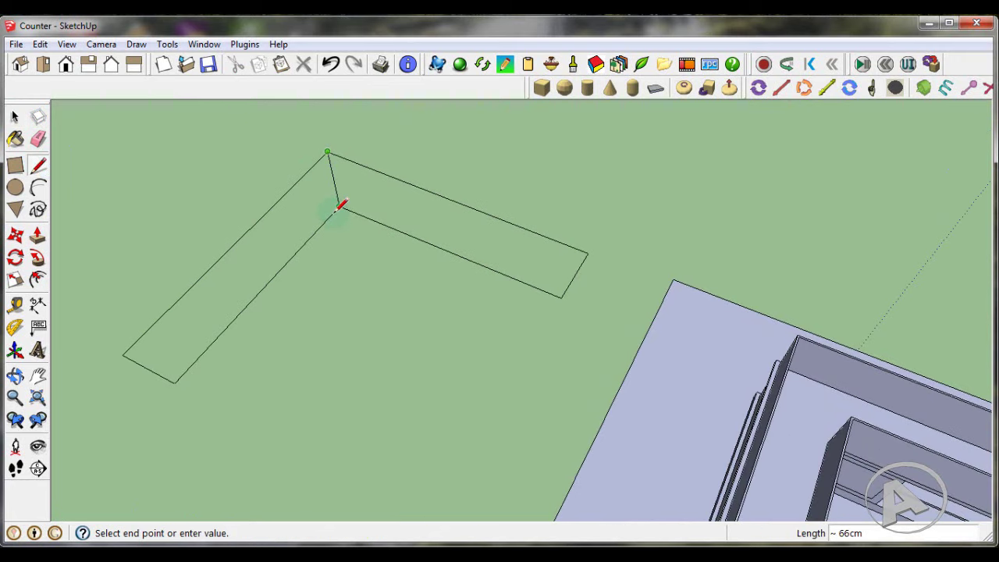
click(339, 208)
click(14, 117)
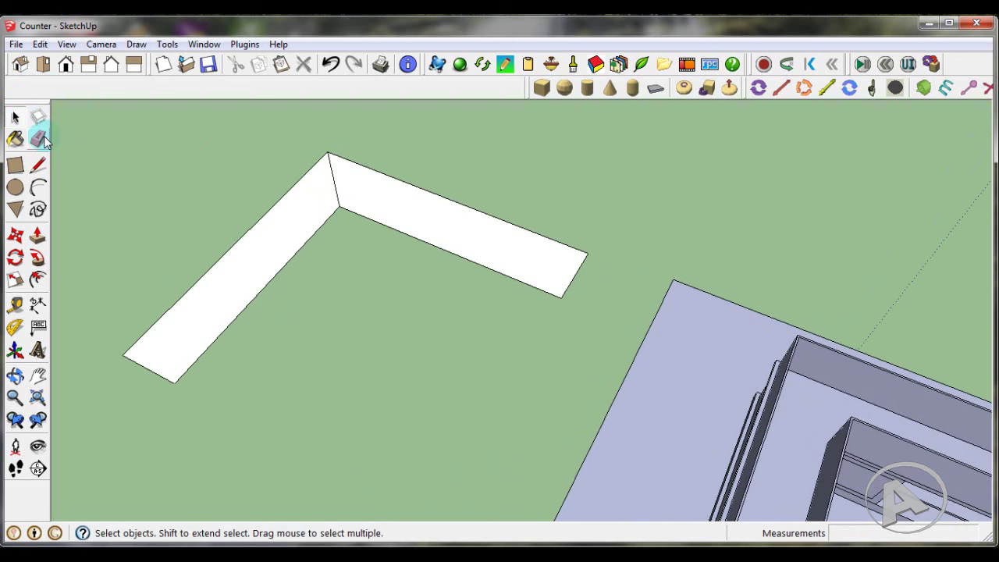
click(39, 139)
scroll(328, 188, up, 1)
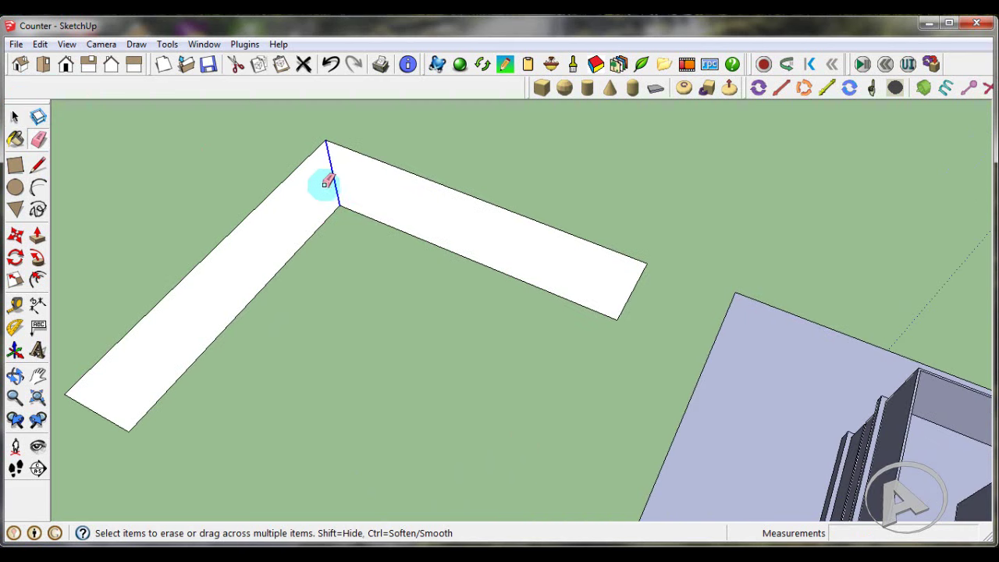
click(327, 181)
scroll(379, 203, down, 2)
- Push/Pull the L-shaped face up into a slab 1 cm thick
click(39, 241)
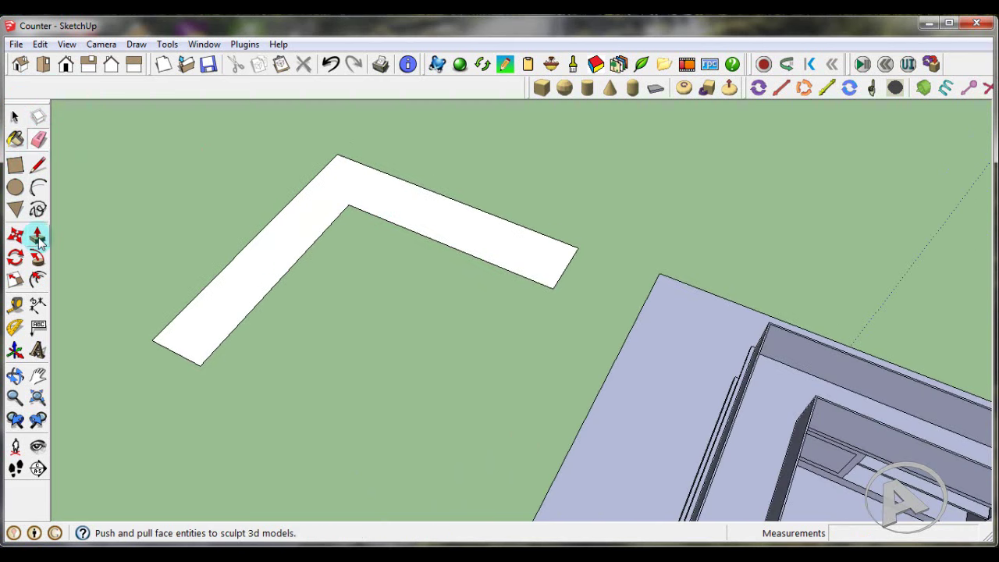
middle_drag(158, 356, 190, 334)
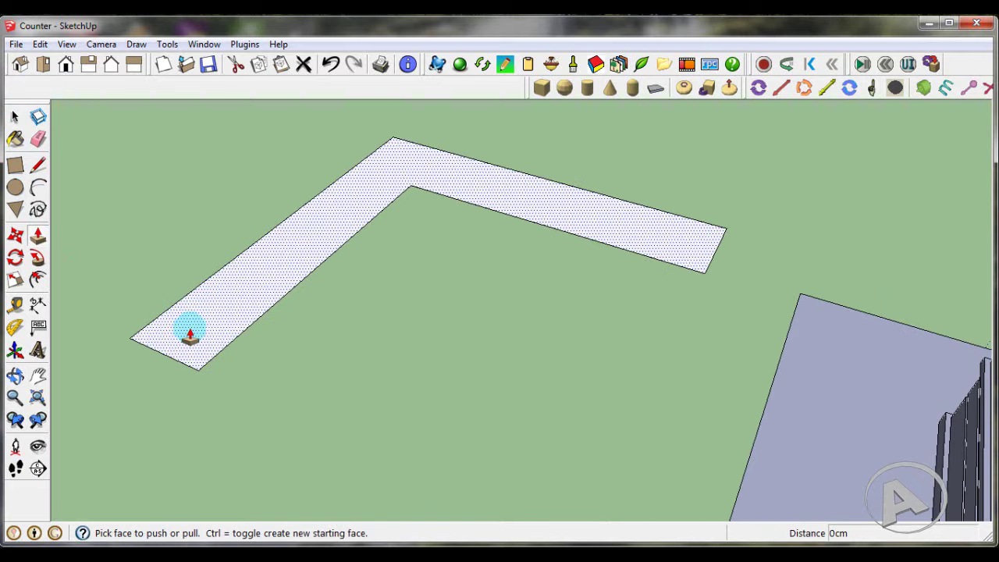
click(190, 334)
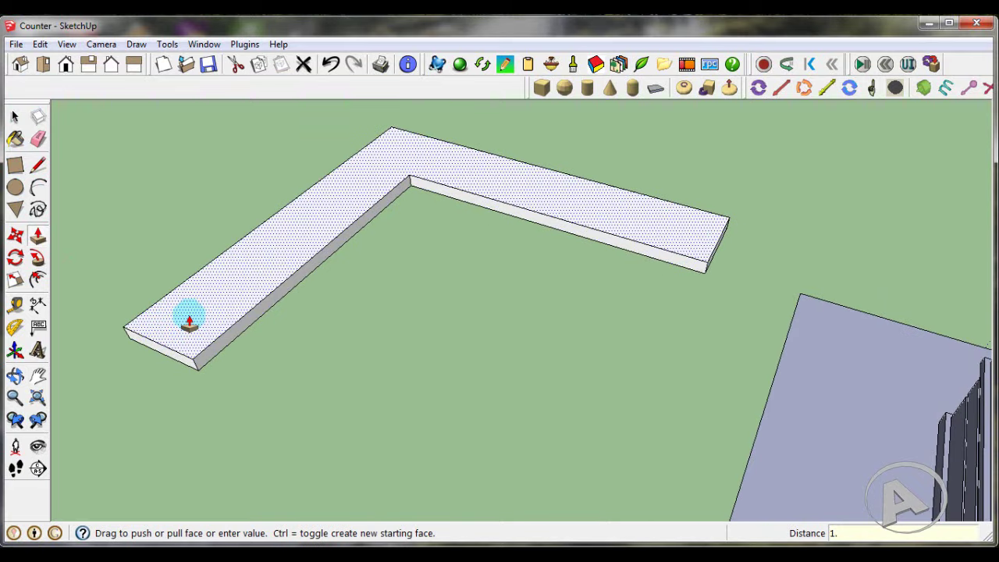
click(190, 322)
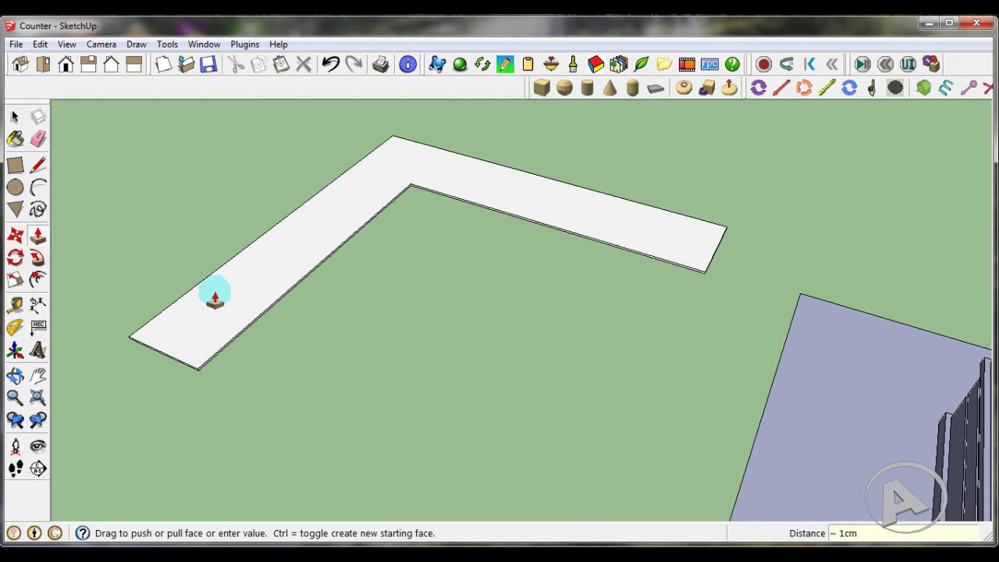
middle_drag(211, 295, 484, 262)
scroll(484, 262, down, 2)
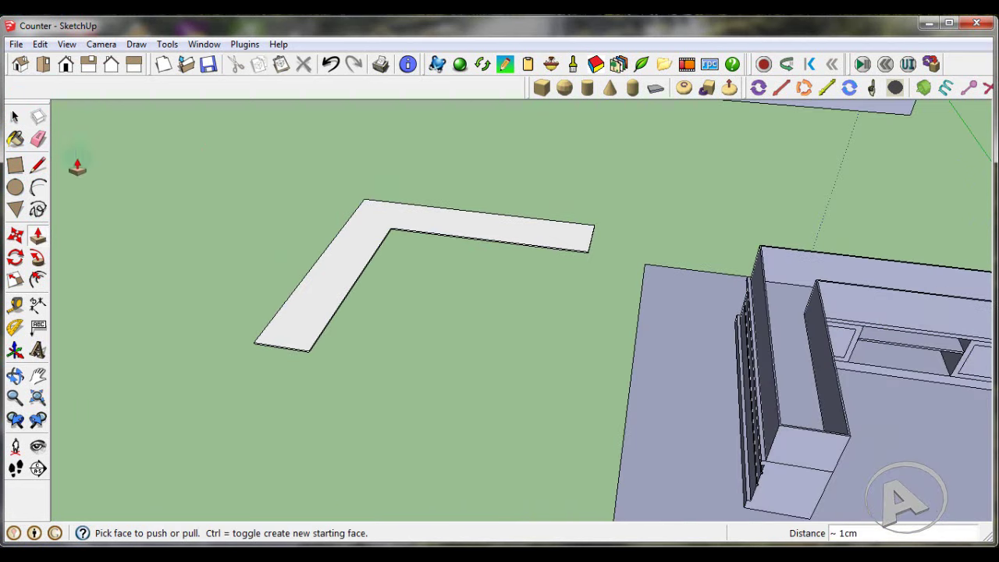
- Select the whole L-shaped slab face
click(15, 115)
mouse_move(341, 216)
middle_down()
mouse_move(405, 223)
mouse_move(437, 310)
mouse_move(446, 309)
middle_up()
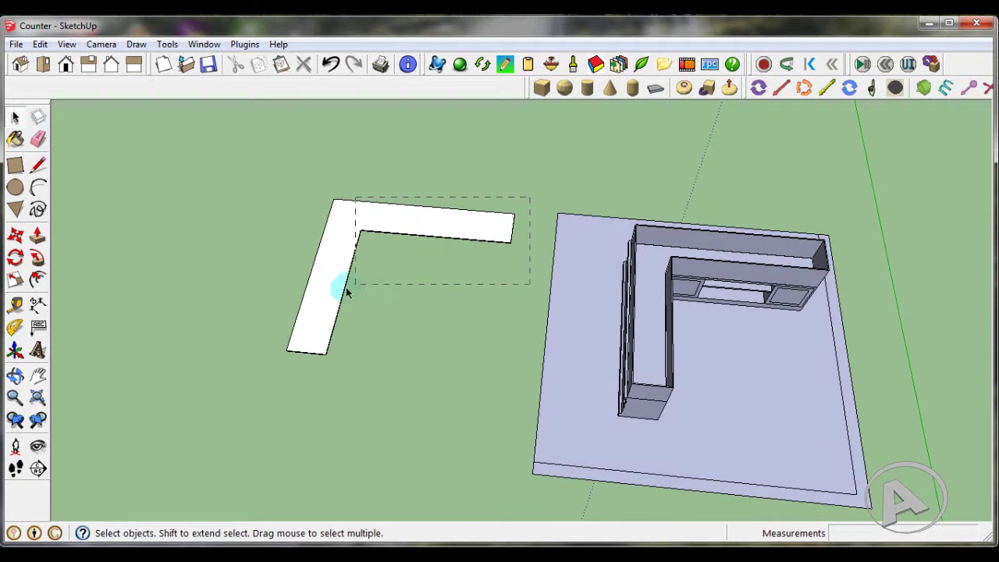
drag(346, 286, 284, 305)
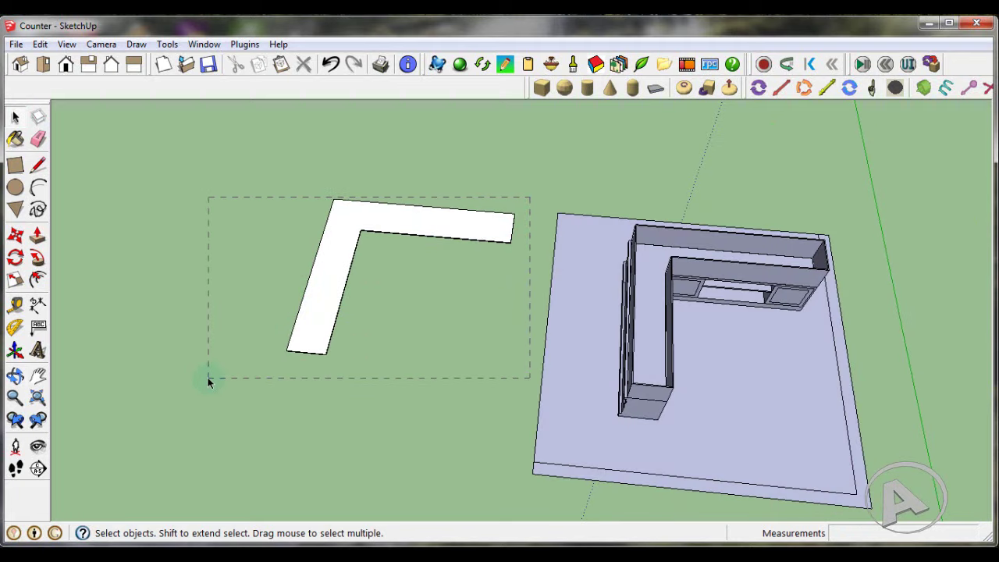
drag(211, 371, 209, 377)
mouse_move(296, 207)
middle_down()
mouse_move(363, 252)
mouse_move(417, 268)
mouse_move(405, 204)
mouse_move(401, 239)
middle_up()
- Make the selected L-shaped slab a group
scroll(402, 246, up, 2)
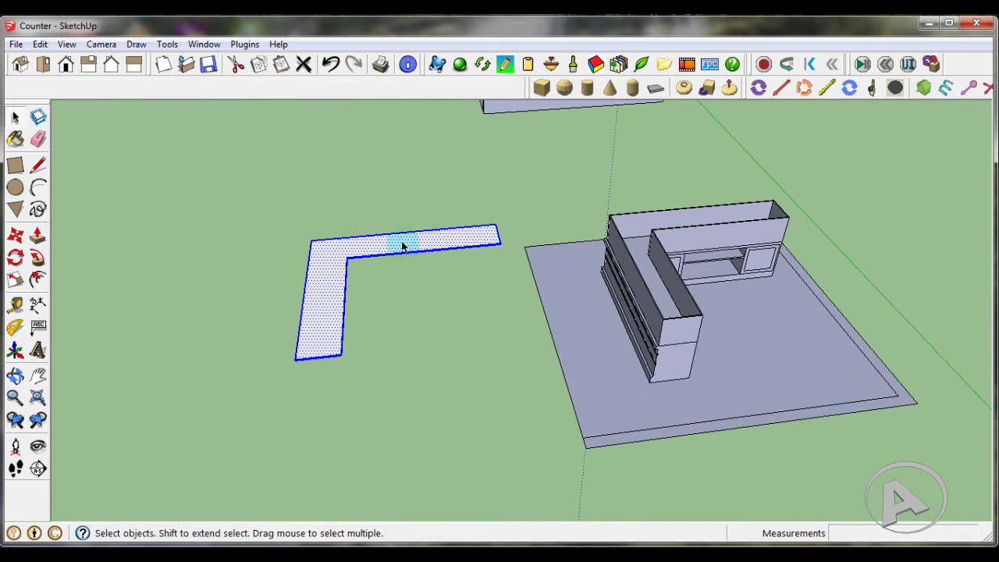
right_click(402, 246)
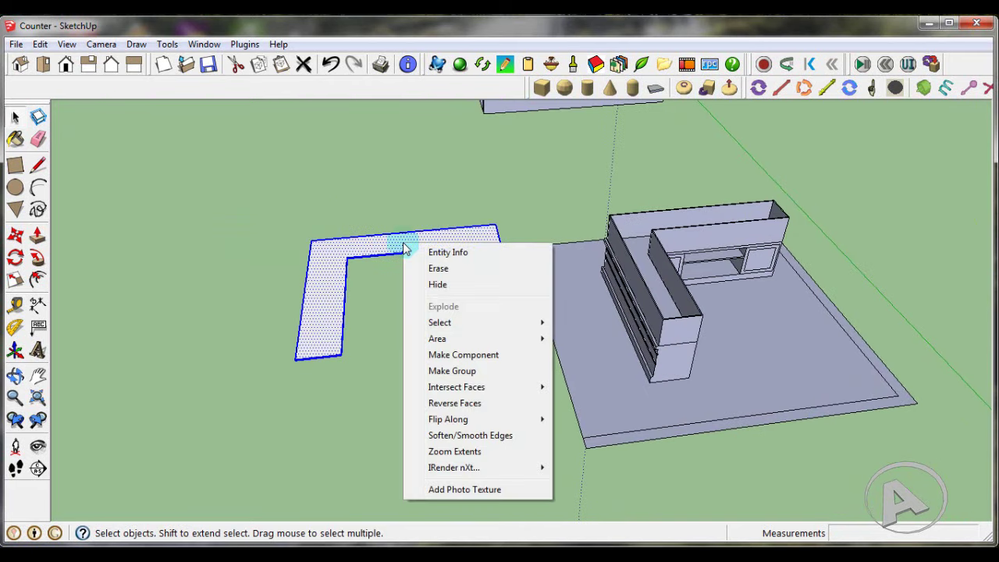
click(463, 373)
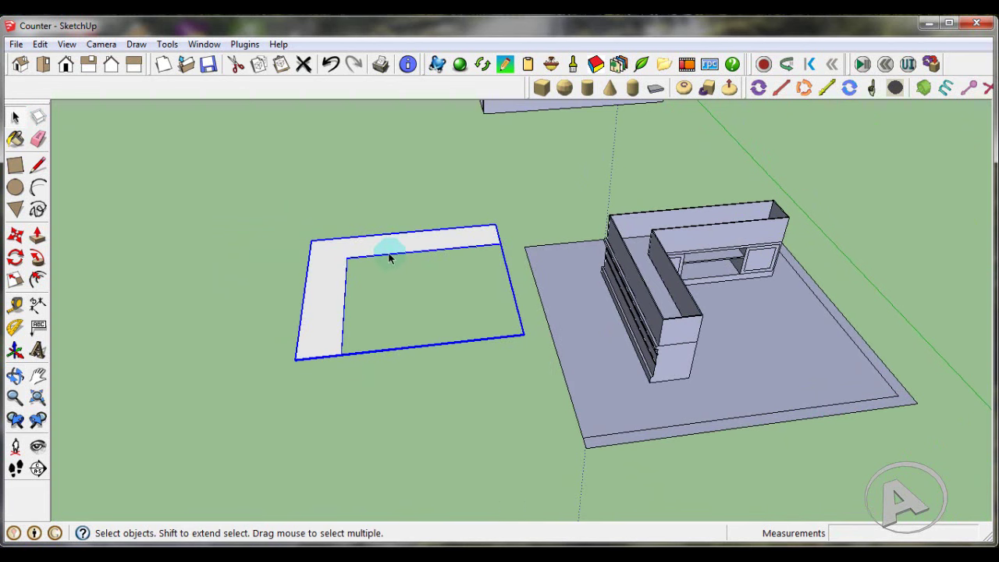
scroll(388, 252, up, 1)
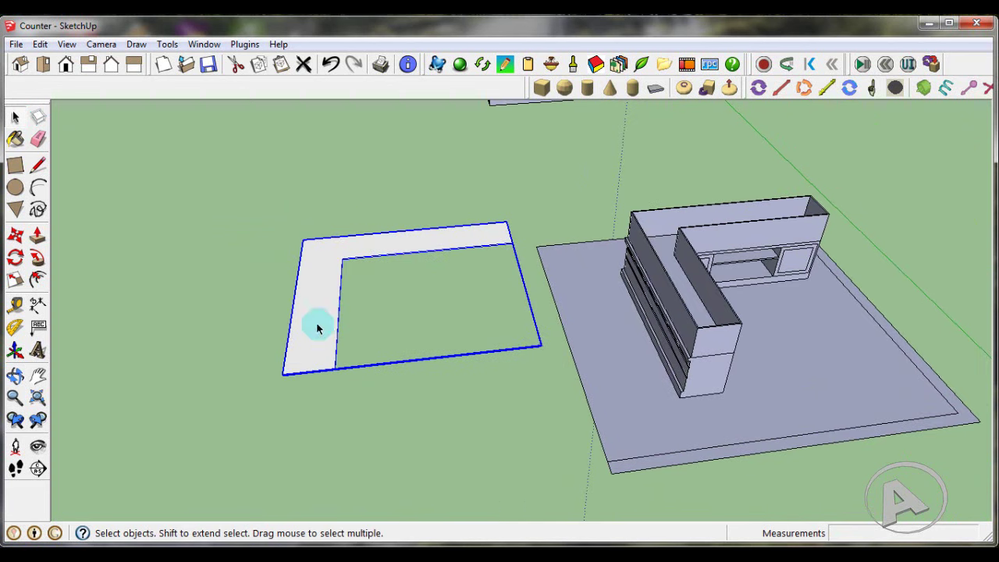
- Move the L group by its corner onto the counter-top corner
click(25, 241)
scroll(289, 383, up, 2)
scroll(296, 379, up, 2)
scroll(294, 356, up, 2)
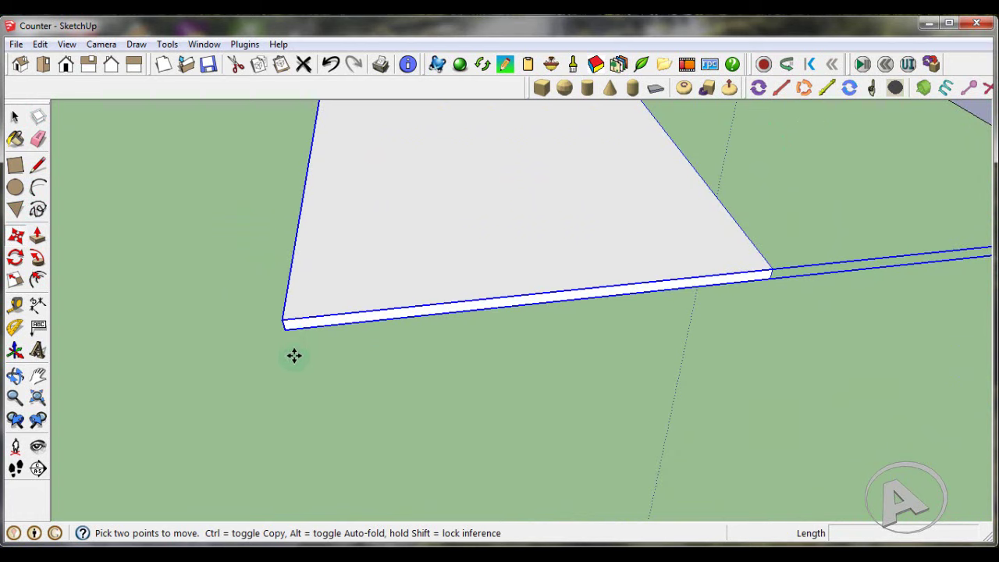
click(287, 332)
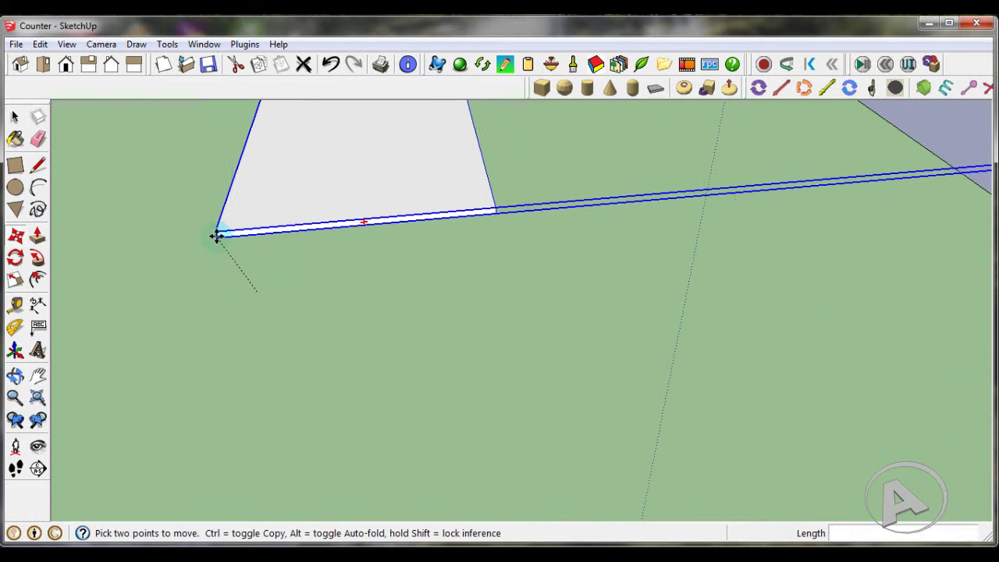
scroll(222, 234, down, 4)
scroll(892, 167, up, 2)
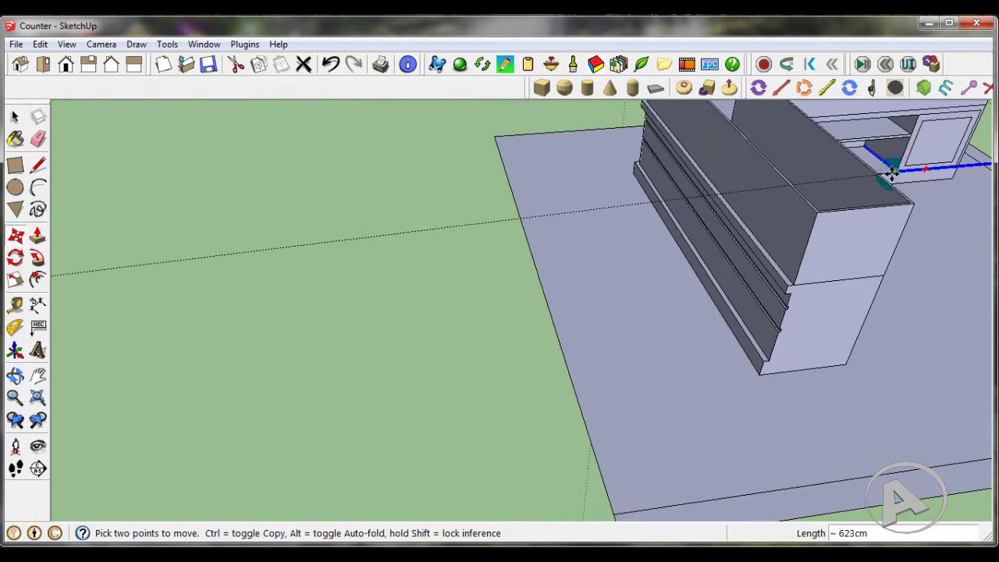
scroll(883, 190, up, 2)
text(400)
click(761, 236)
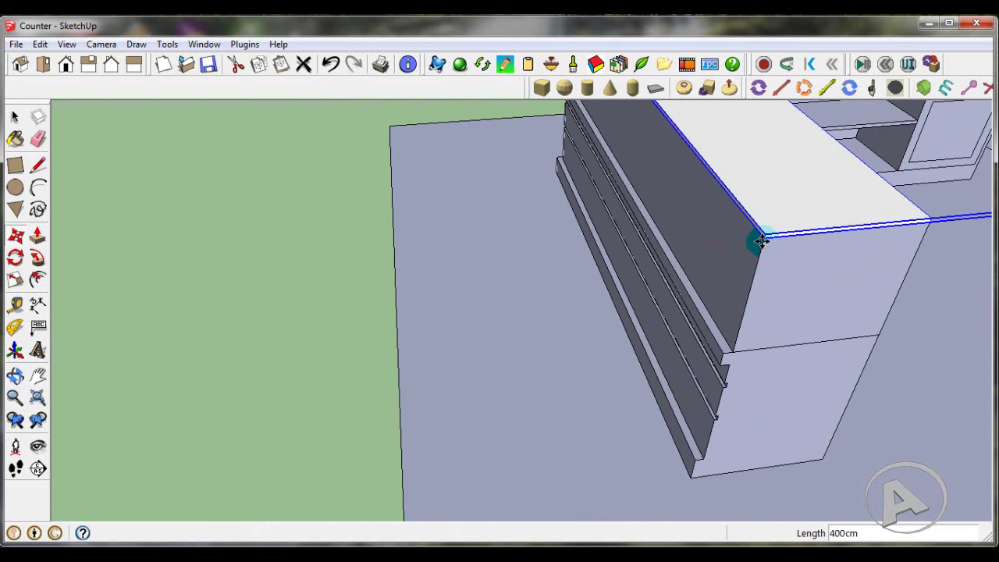
click(14, 117)
scroll(299, 260, down, 3)
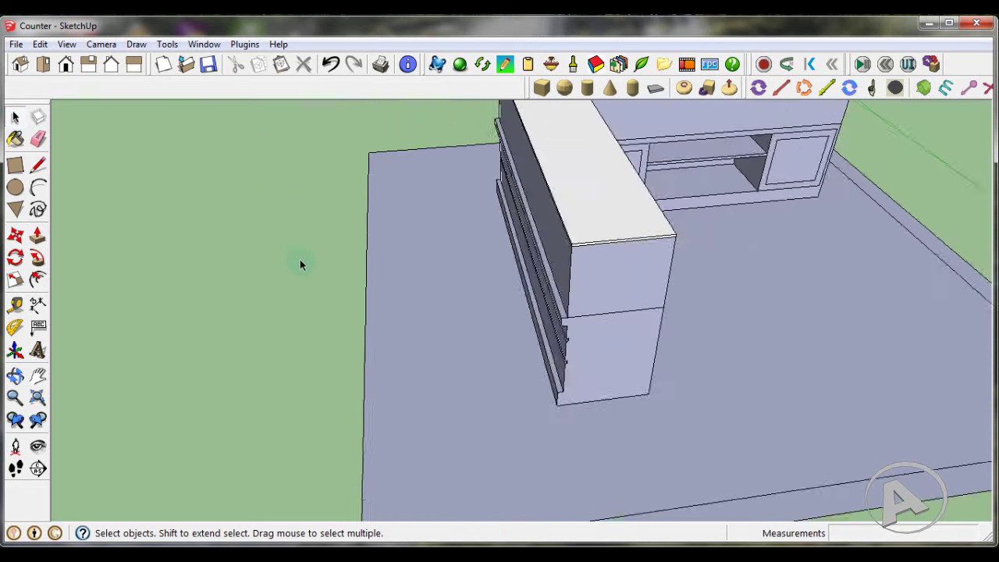
scroll(392, 230, down, 3)
- Erase the base slab's right-hand, slanted left and long edges from under the counter
mouse_move(391, 232)
middle_down()
mouse_move(580, 297)
mouse_move(483, 242)
mouse_move(528, 249)
mouse_move(561, 276)
middle_up()
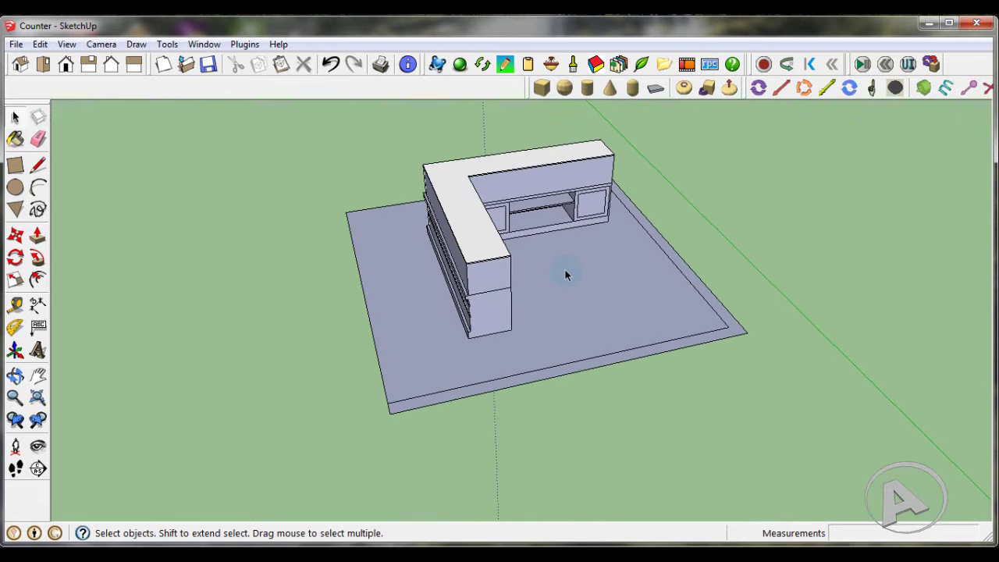
mouse_move(538, 258)
middle_down()
mouse_move(503, 268)
mouse_move(494, 288)
middle_up()
middle_drag(607, 252, 660, 308)
mouse_move(629, 277)
middle_down()
mouse_move(627, 345)
mouse_move(571, 163)
middle_up()
scroll(639, 277, up, 1)
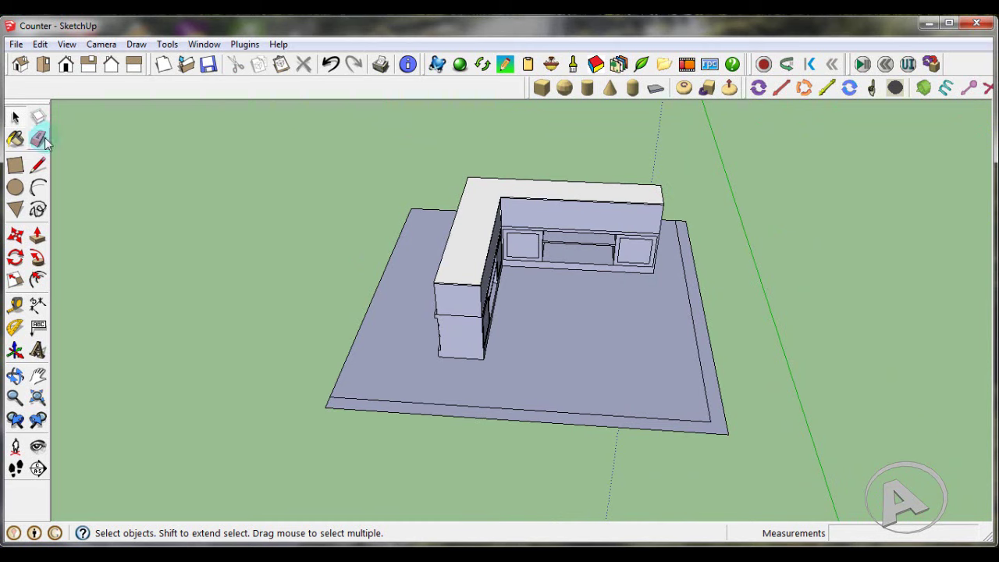
click(38, 138)
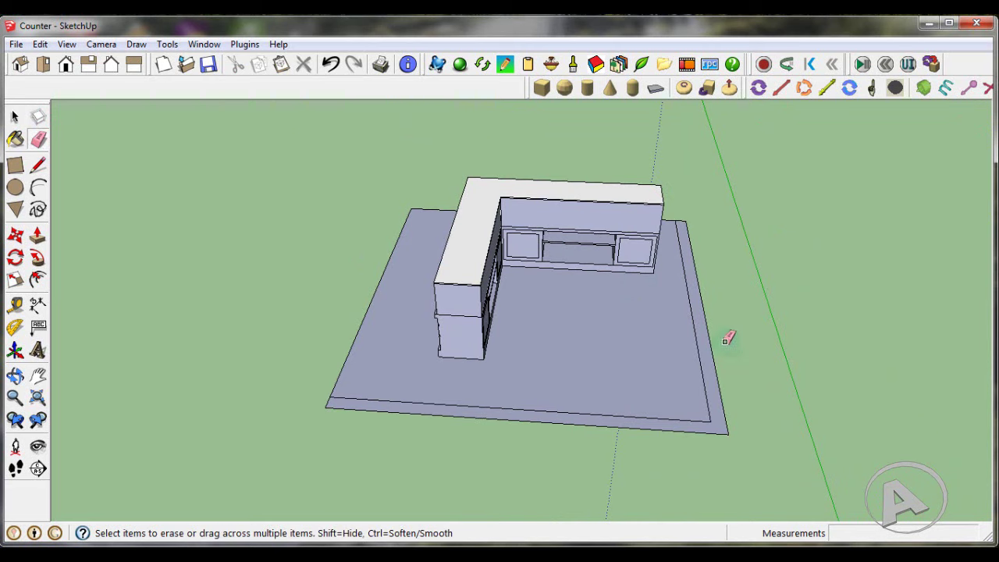
drag(727, 338, 664, 338)
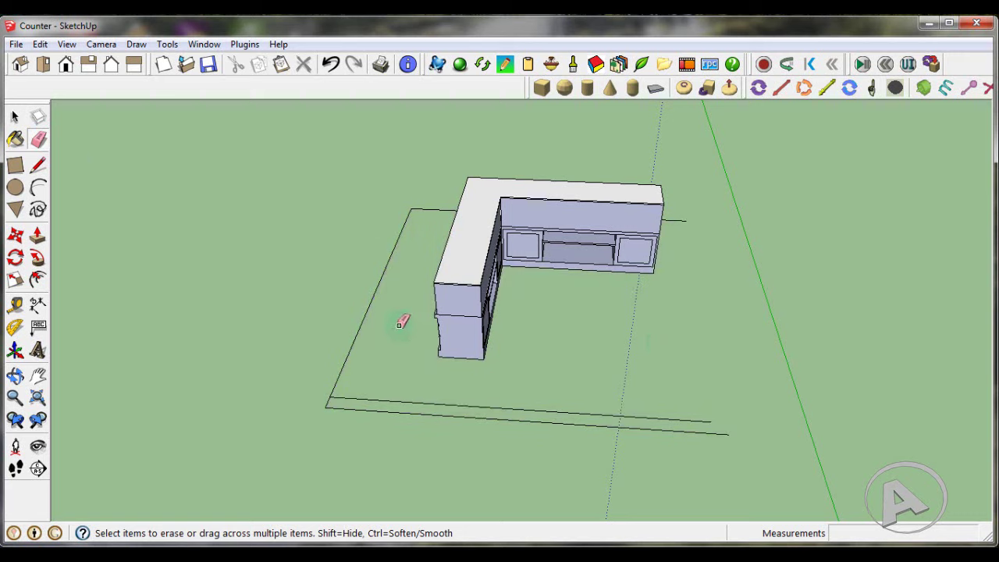
drag(394, 320, 320, 312)
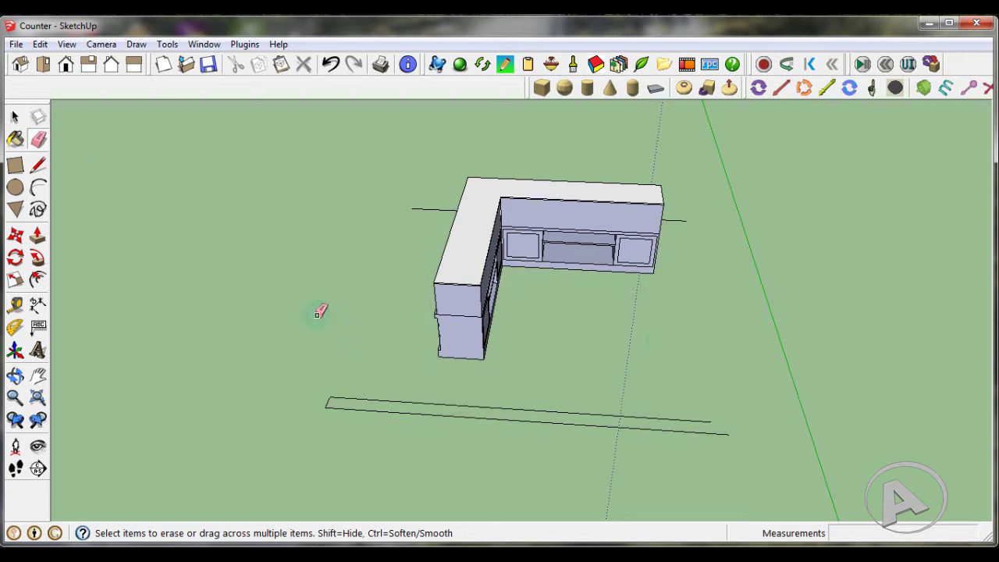
drag(579, 417, 696, 443)
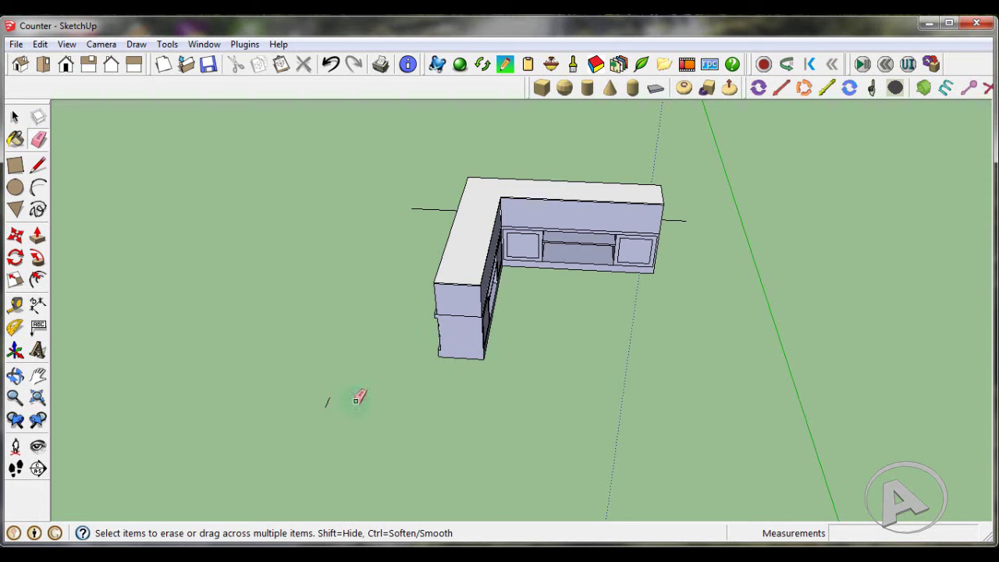
mouse_move(341, 379)
middle_down()
mouse_move(401, 381)
mouse_move(520, 301)
mouse_move(499, 399)
middle_up()
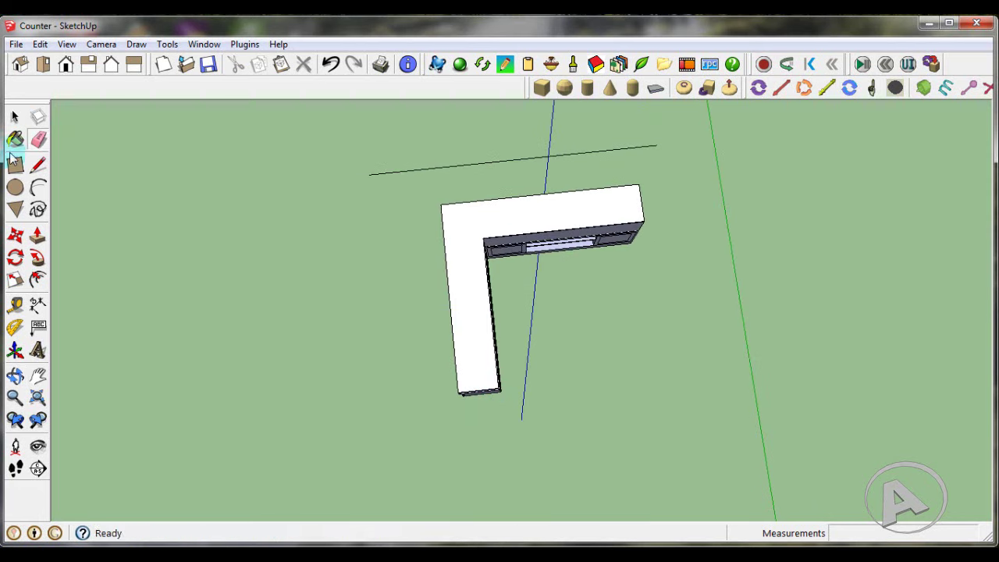
- Window-select the entire L-shaped counter with its countertop and make it one group
click(14, 116)
mouse_move(601, 293)
middle_down()
mouse_move(582, 324)
mouse_move(477, 245)
middle_up()
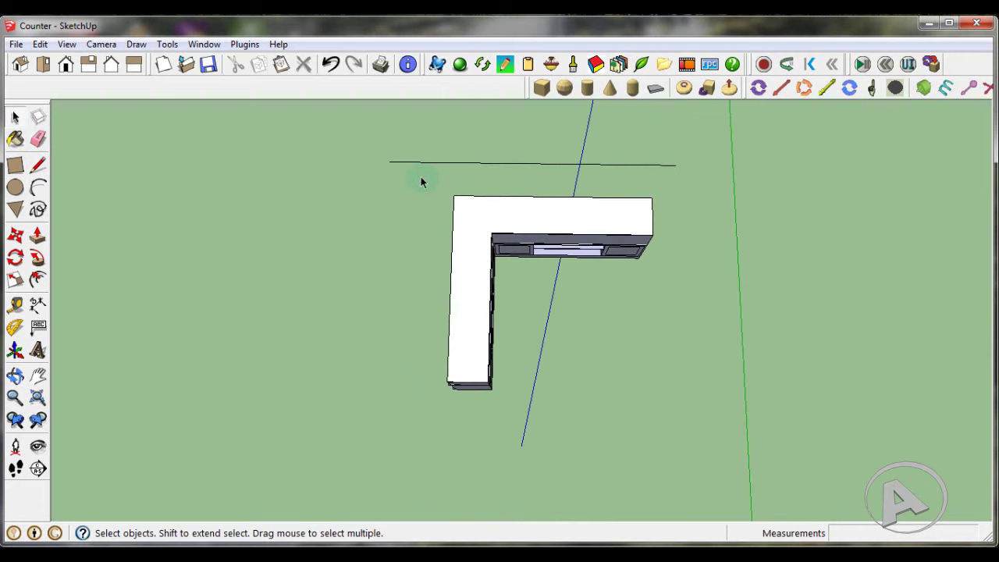
drag(420, 180, 689, 421)
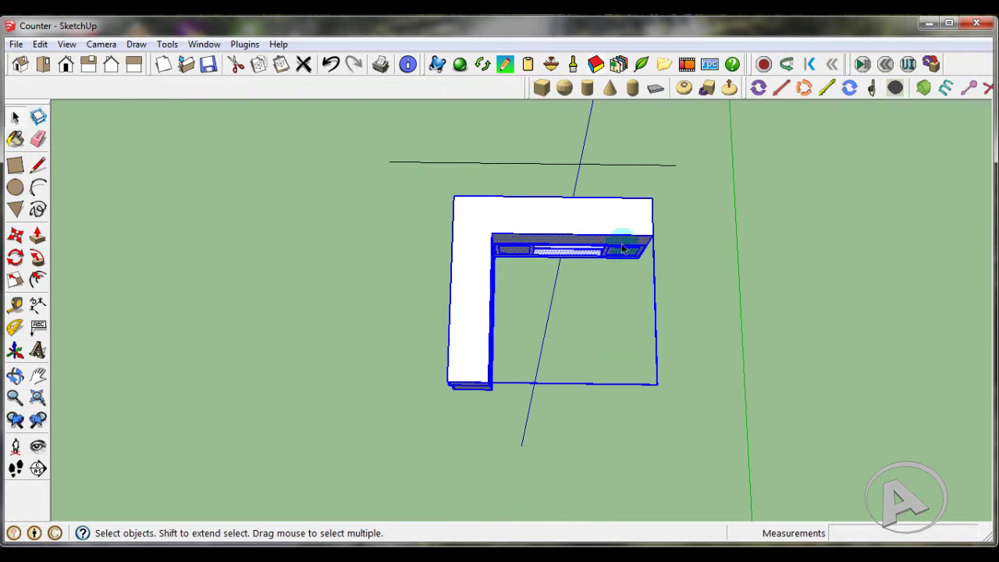
right_click(617, 217)
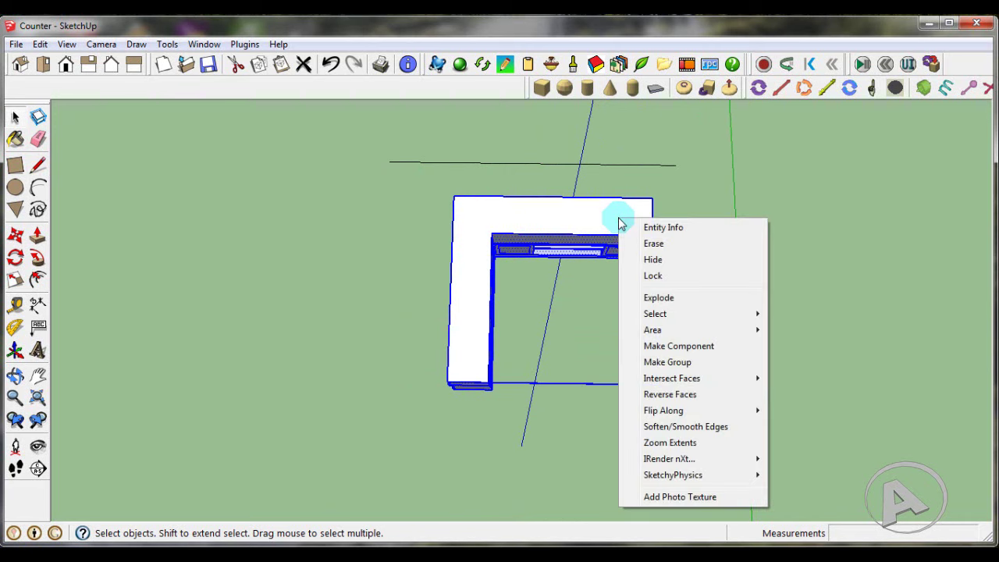
click(679, 368)
middle_drag(623, 348, 427, 234)
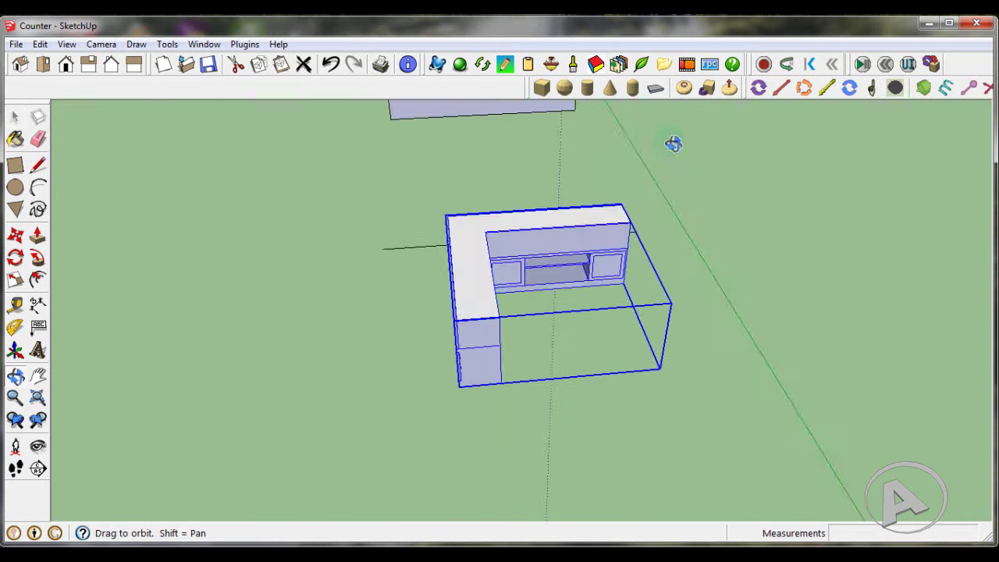
click(368, 200)
mouse_move(368, 200)
middle_down()
mouse_move(566, 240)
mouse_move(641, 283)
mouse_move(938, 371)
middle_up()
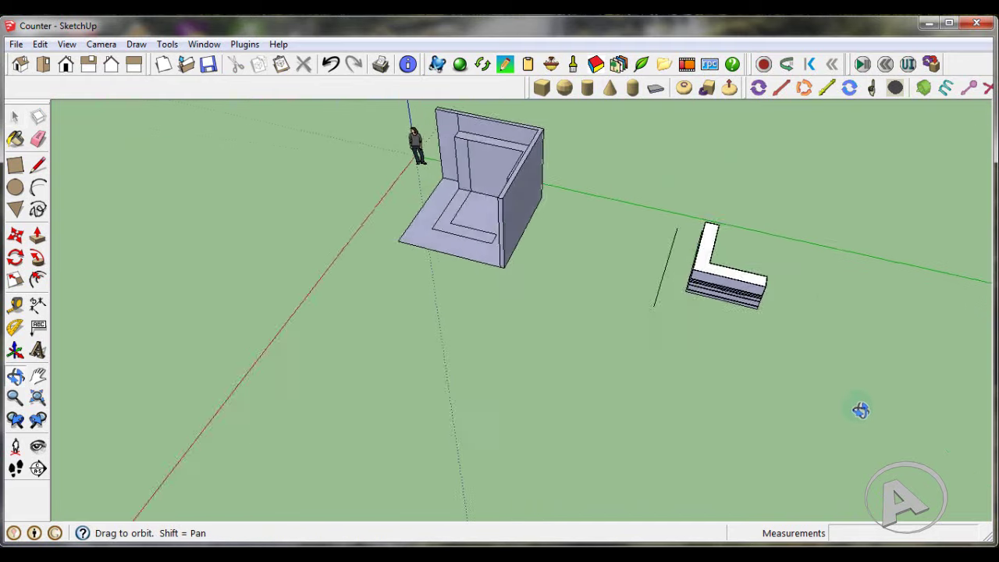
scroll(686, 227, up, 3)
scroll(686, 226, up, 2)
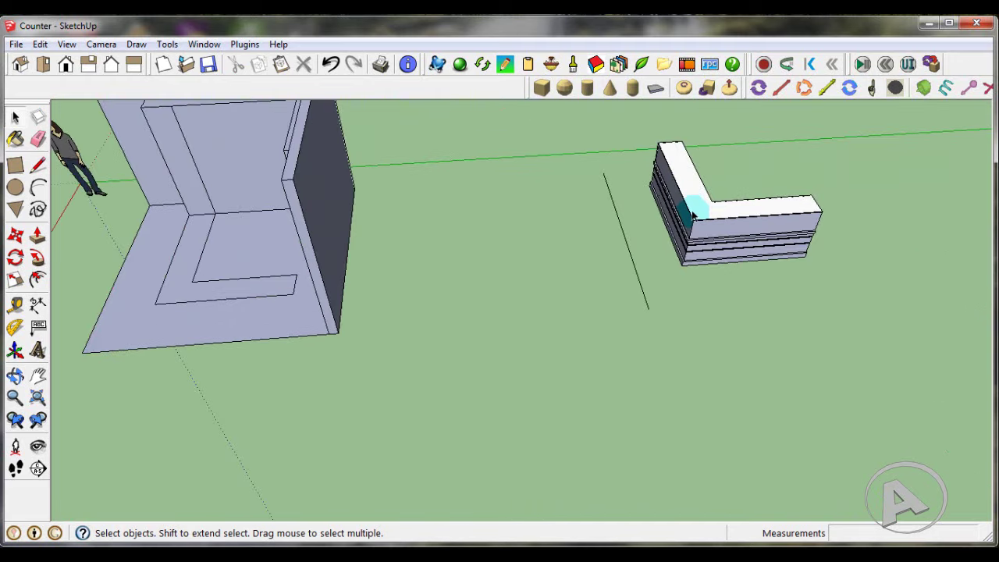
scroll(686, 227, up, 2)
scroll(827, 252, down, 3)
scroll(836, 255, down, 2)
scroll(835, 255, down, 1)
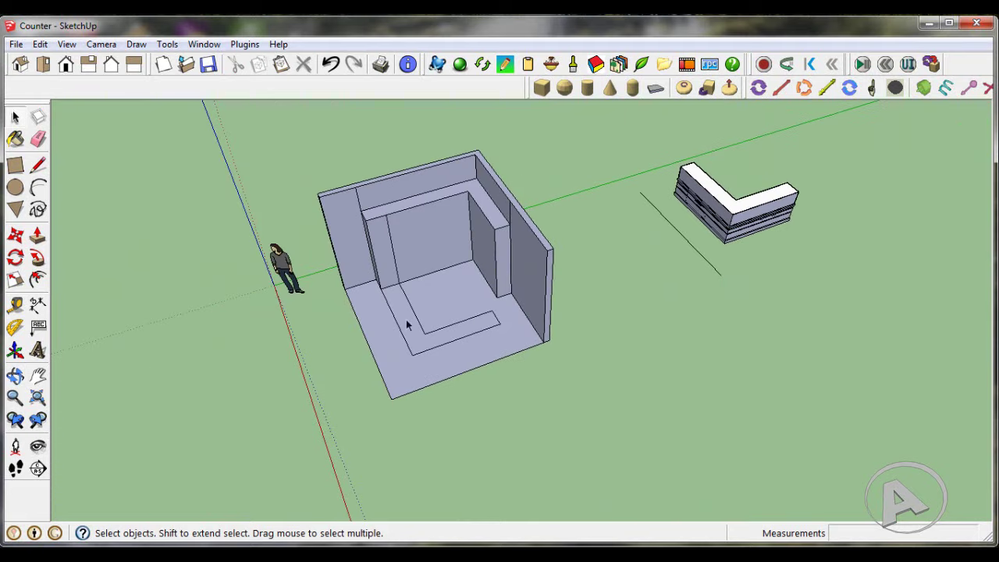
scroll(418, 326, up, 2)
middle_drag(417, 326, 490, 276)
scroll(447, 203, up, 2)
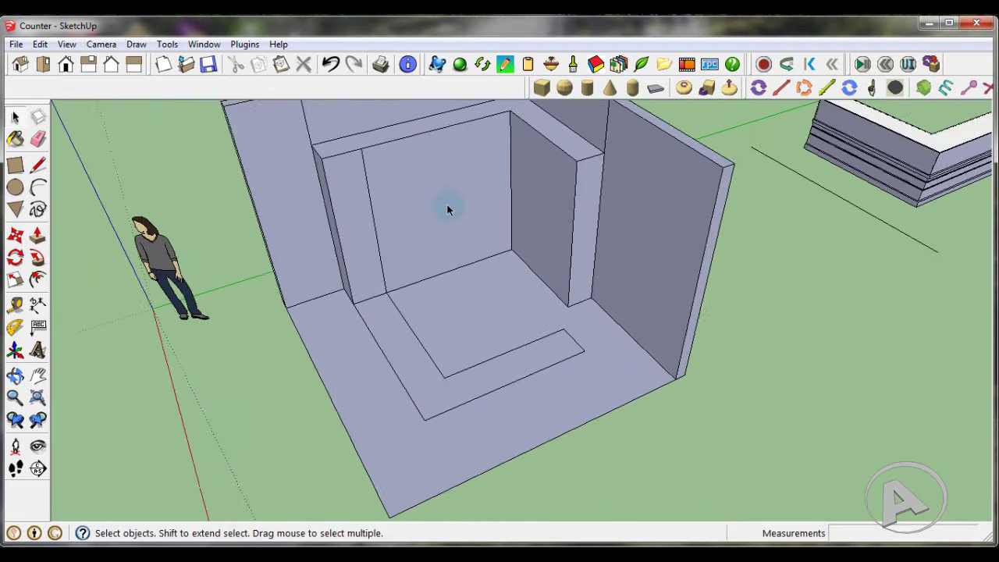
scroll(446, 203, up, 2)
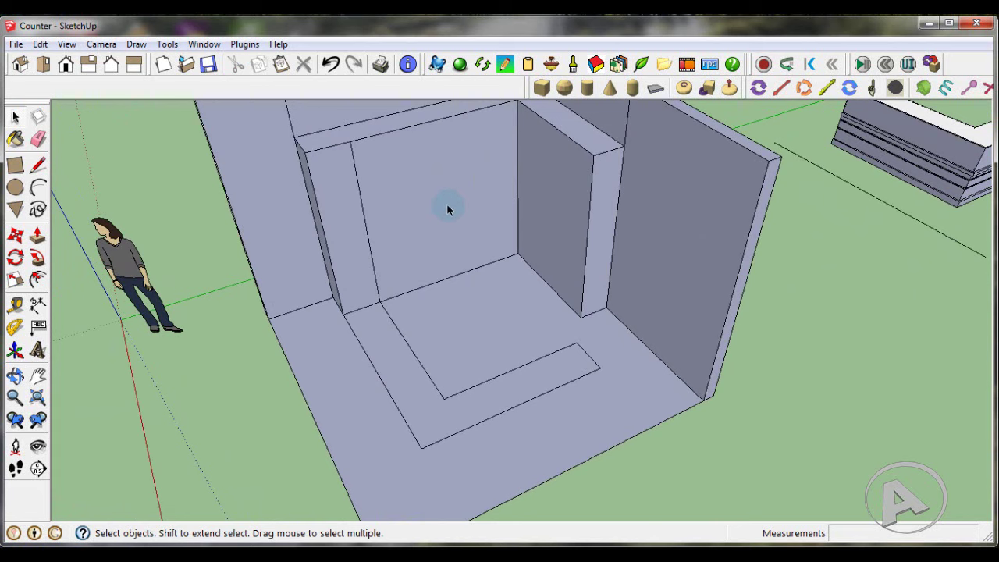
scroll(446, 206, down, 2)
scroll(486, 267, down, 2)
middle_drag(513, 283, 501, 241)
scroll(501, 237, up, 2)
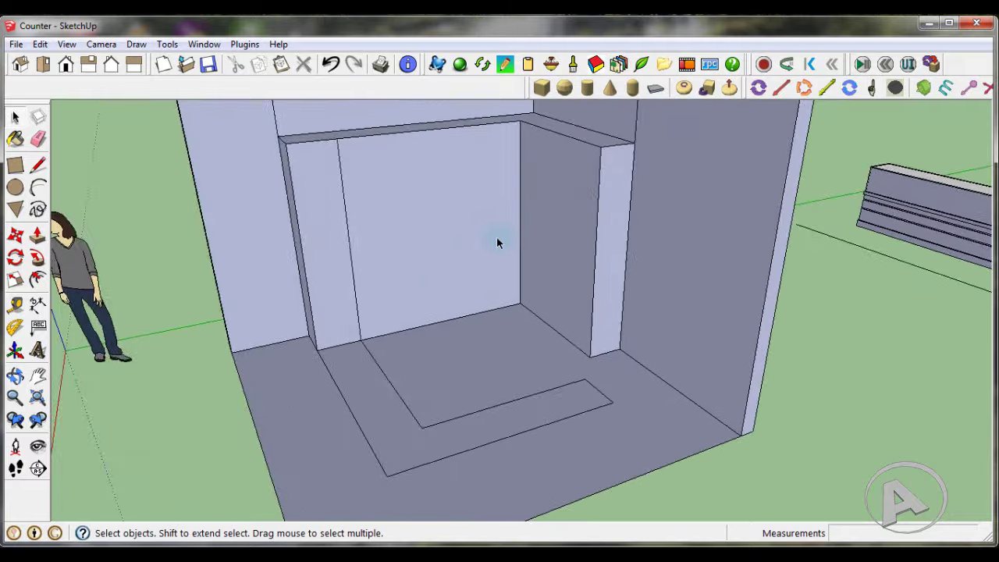
scroll(496, 237, up, 2)
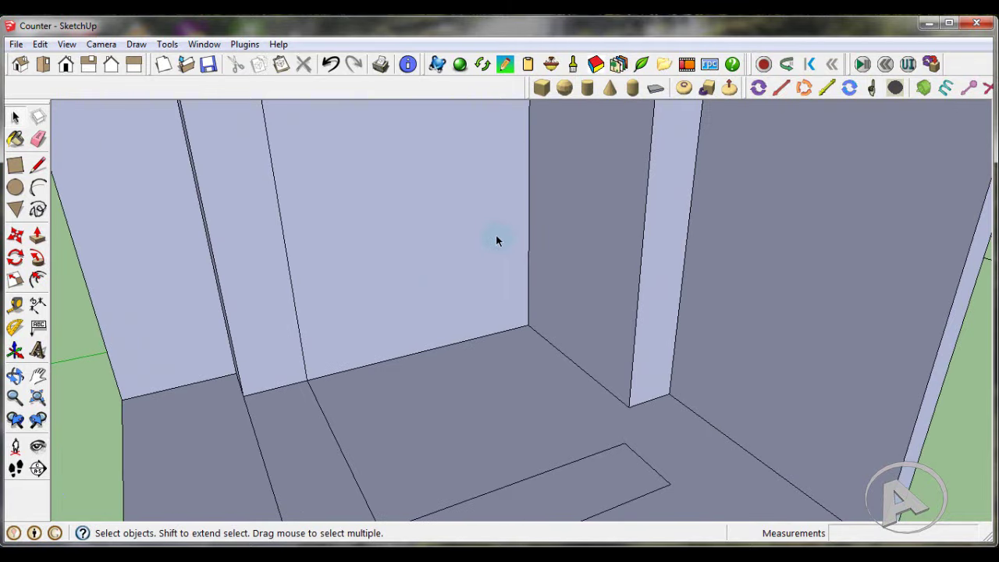
- Place guides 100 cm above the floor on the back wall and the right-hand wall
click(15, 305)
scroll(399, 355, up, 2)
click(404, 348)
text(100)
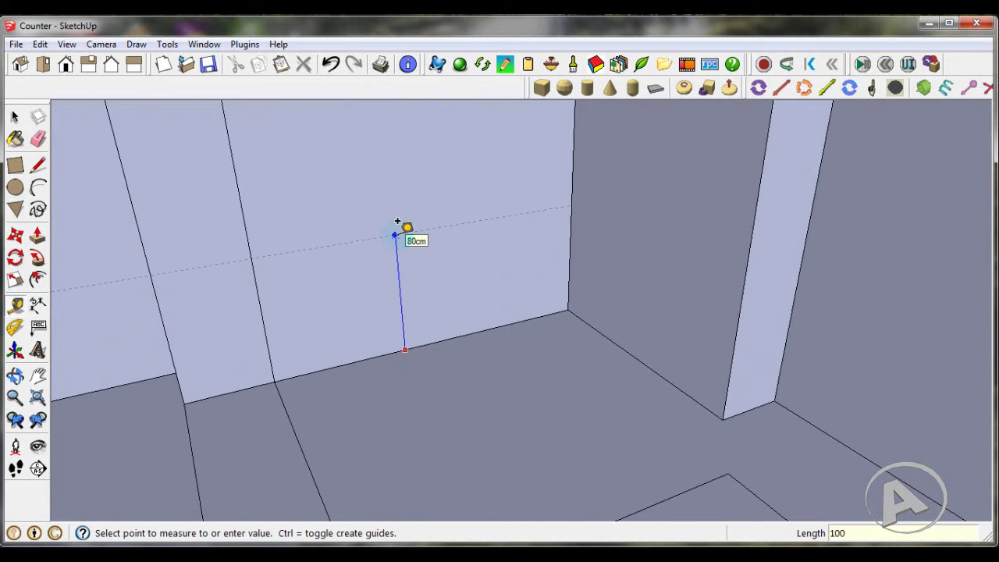
key(Return)
mouse_move(404, 223)
middle_down()
mouse_move(379, 278)
mouse_move(552, 285)
middle_up()
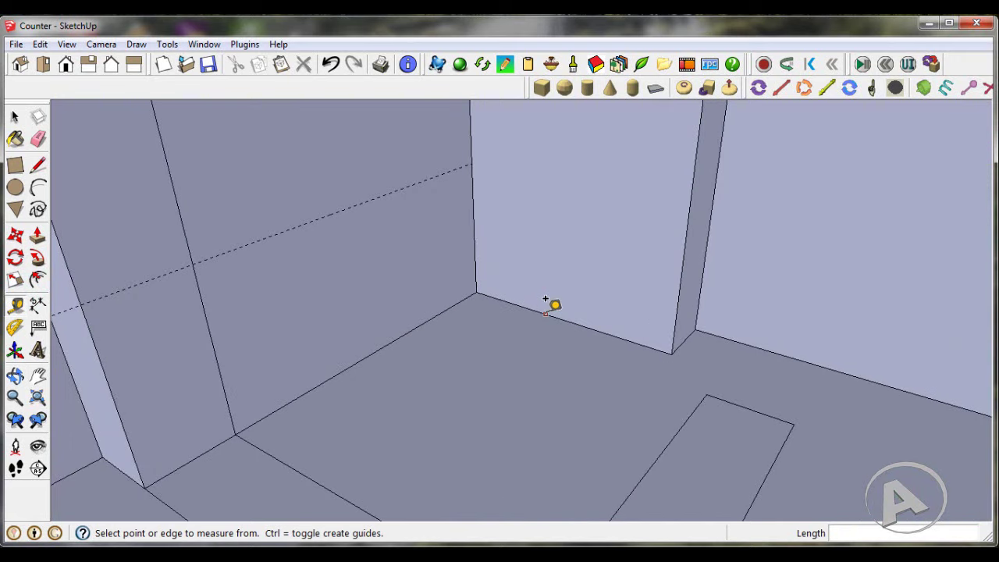
click(543, 313)
text(100)
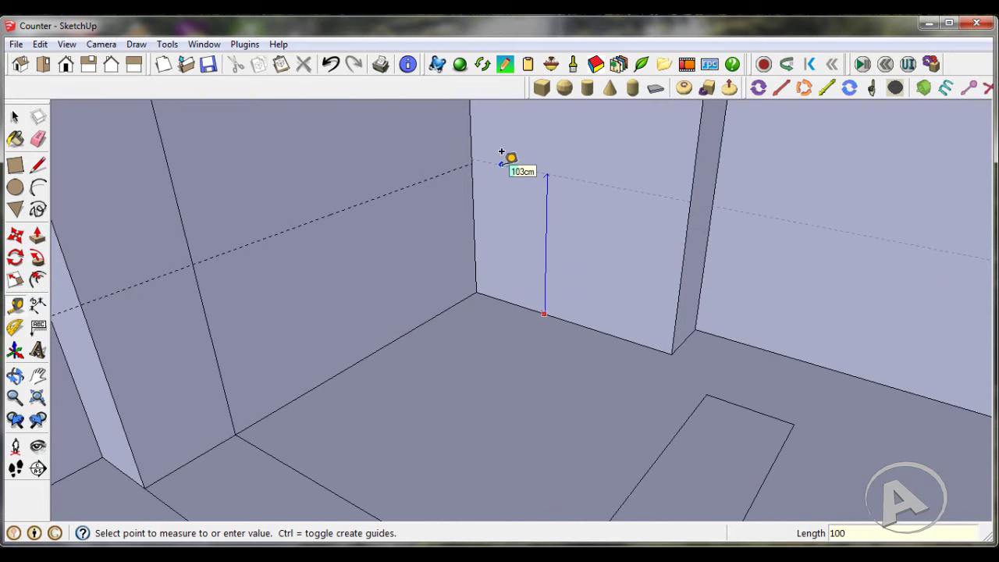
key(Return)
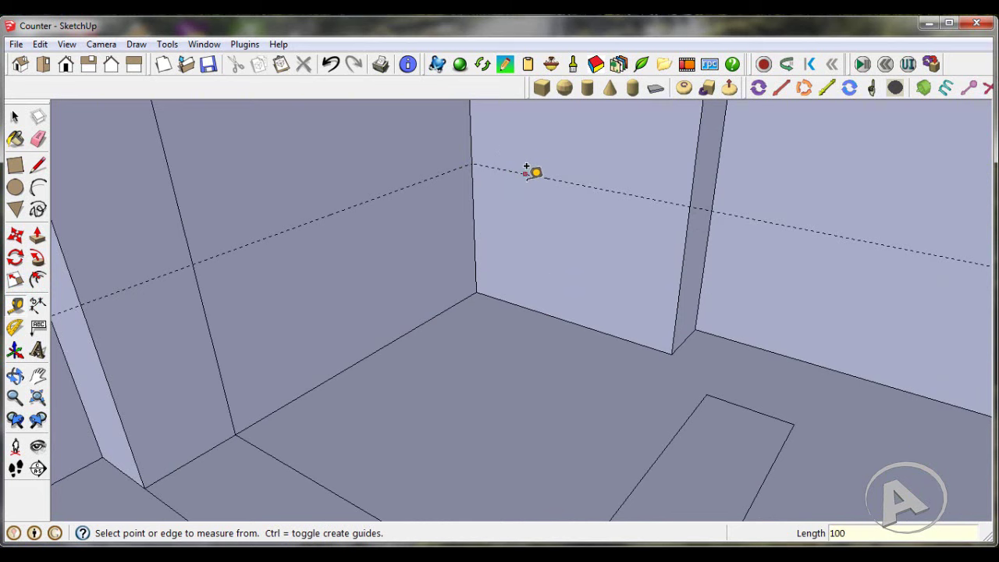
middle_drag(531, 170, 536, 270)
scroll(543, 273, down, 5)
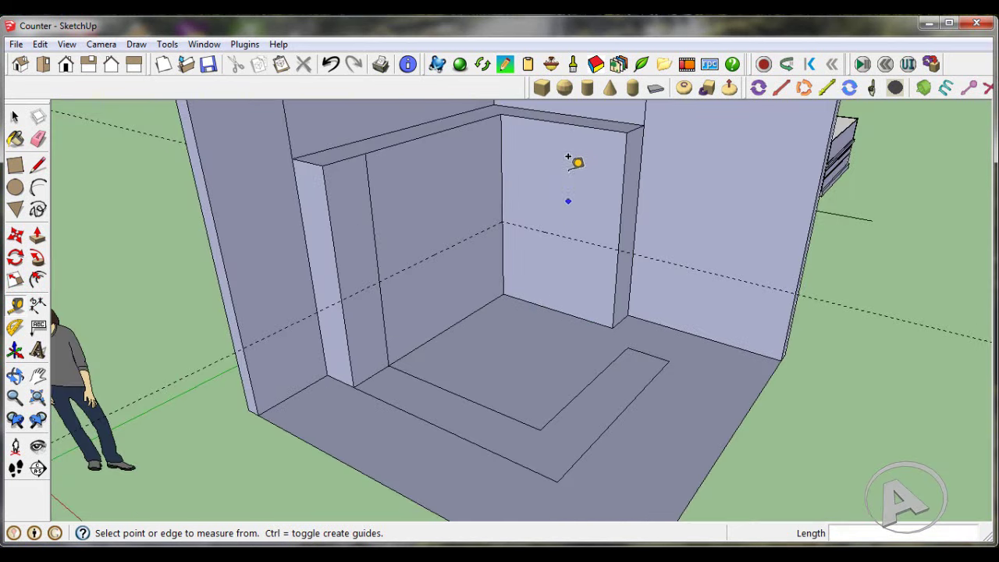
middle_drag(575, 160, 557, 196)
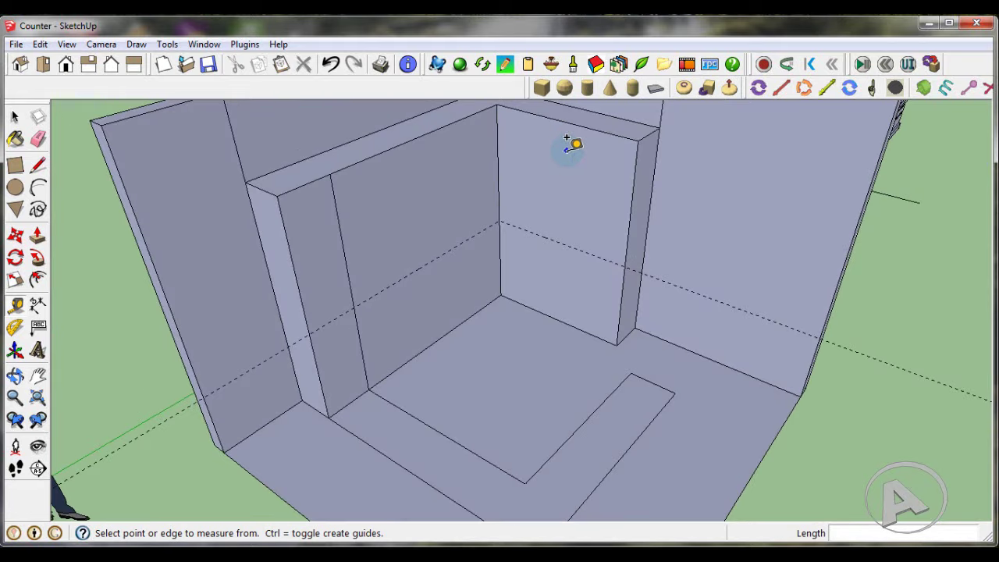
- Draw lines along the 100 cm guides across the back wall, right wall and column face
scroll(571, 142, up, 3)
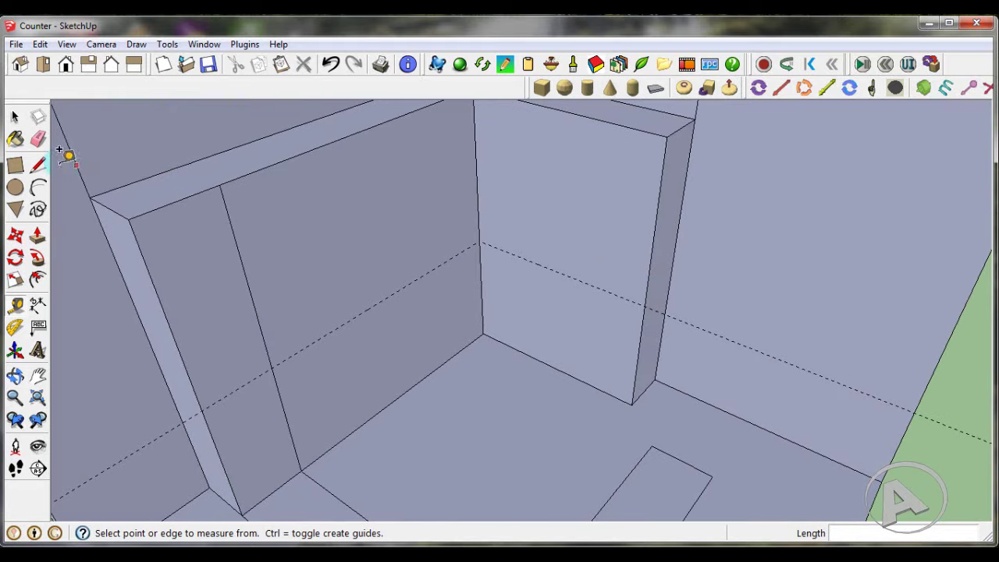
click(36, 166)
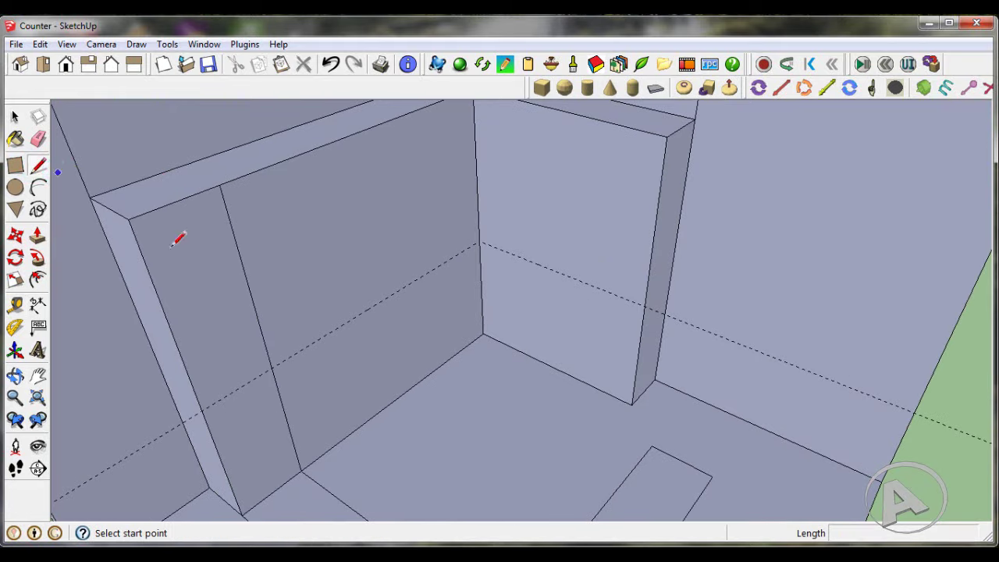
click(271, 368)
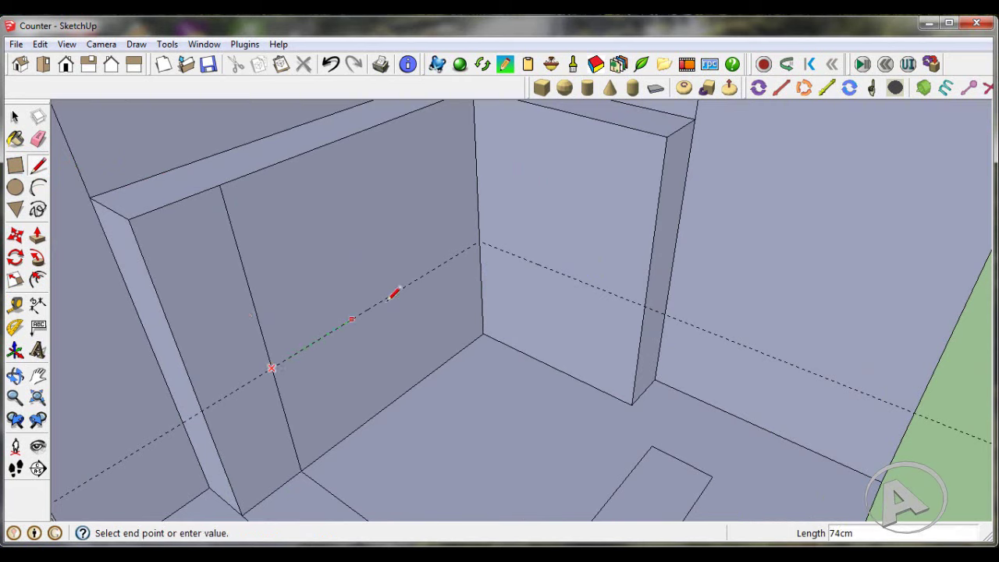
click(479, 239)
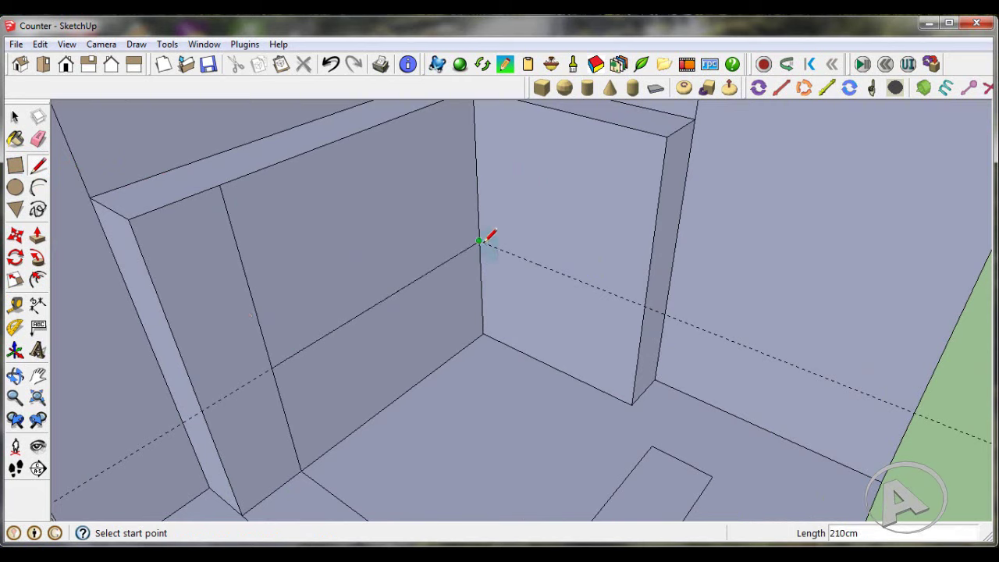
click(479, 240)
click(645, 304)
scroll(646, 303, up, 2)
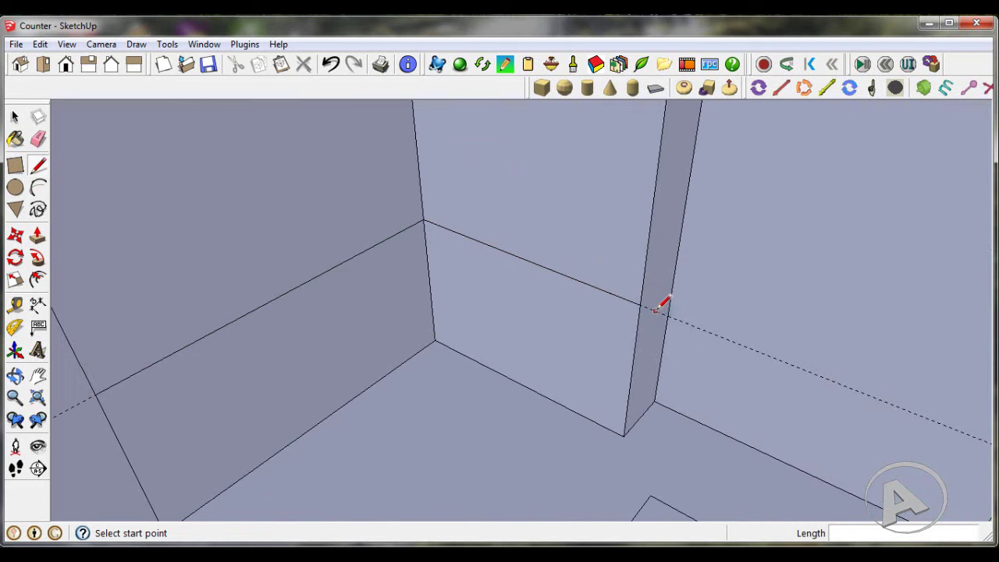
click(646, 302)
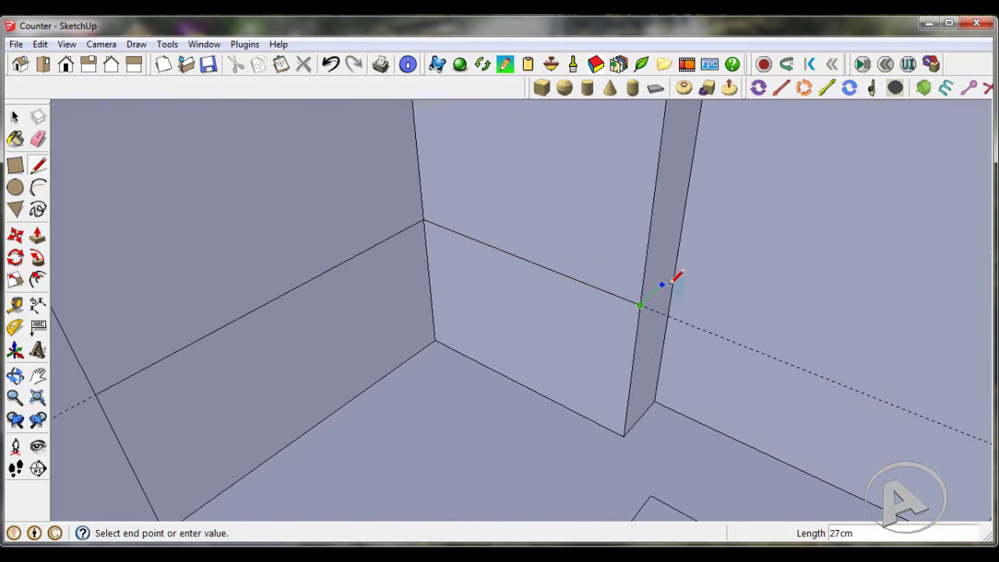
click(675, 272)
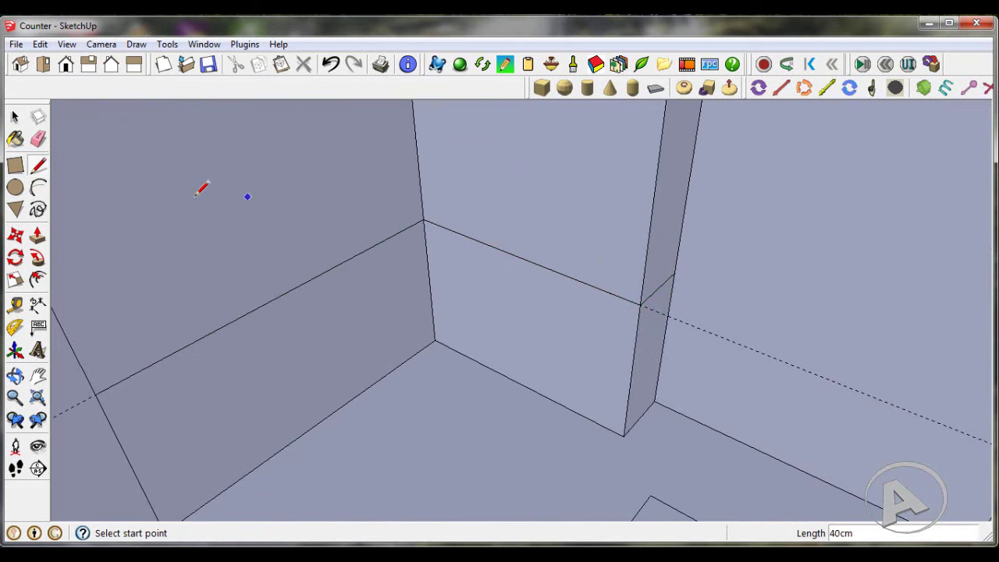
scroll(412, 322, down, 2)
scroll(414, 316, down, 1)
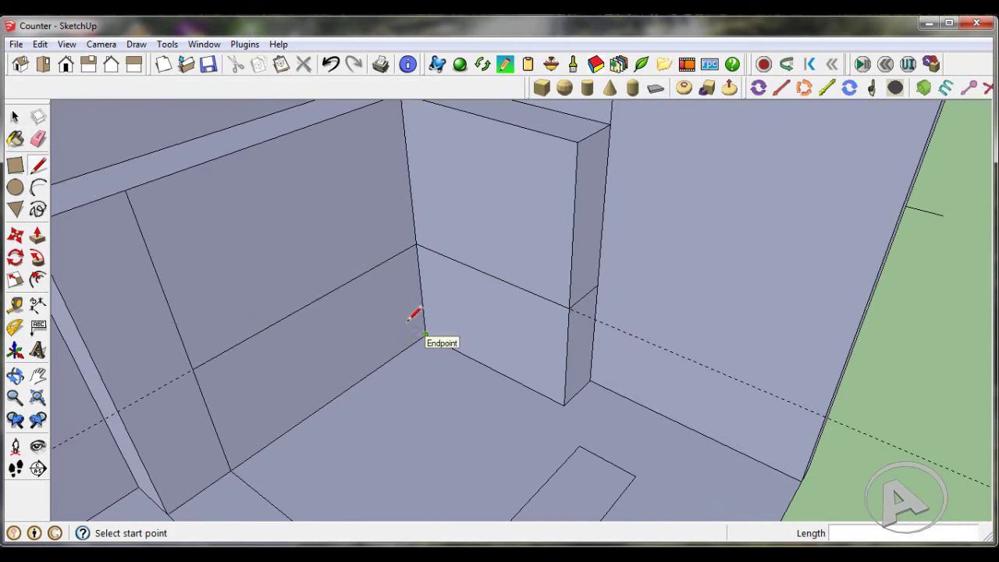
- Add guides 30 cm below the wall top and 50 cm from the corner edge
click(17, 304)
scroll(238, 219, up, 1)
scroll(235, 250, down, 1)
scroll(267, 151, up, 1)
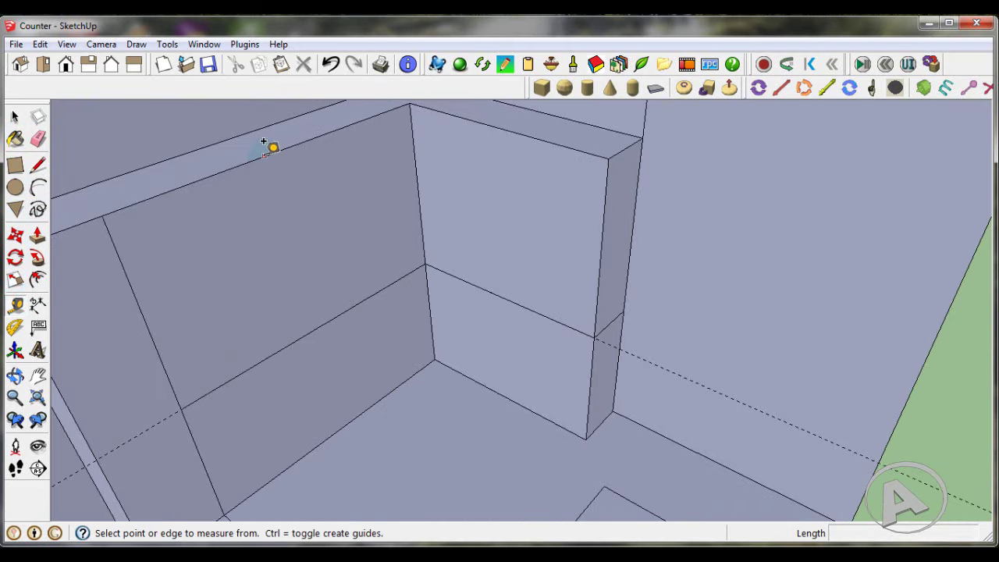
click(265, 155)
text(30)
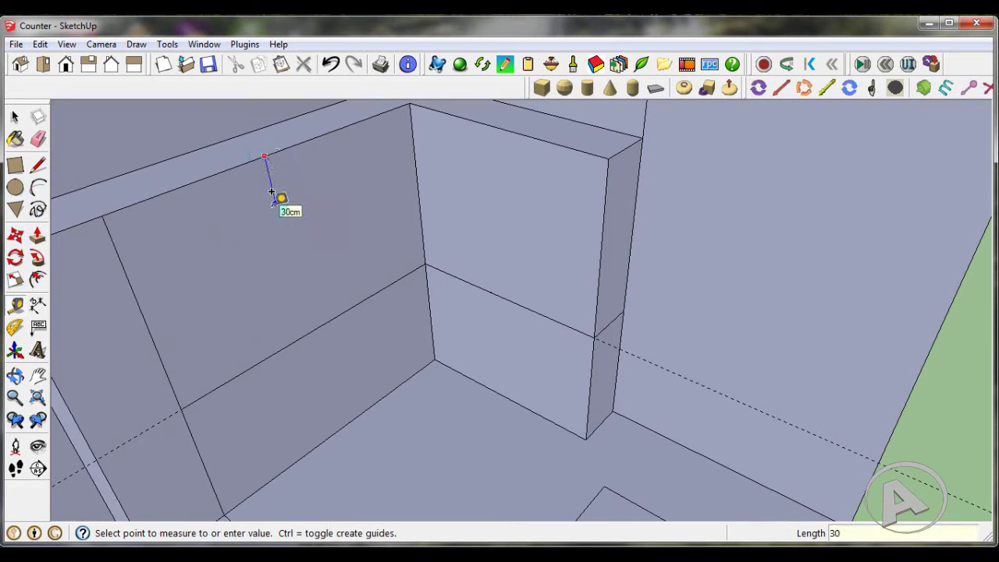
key(Return)
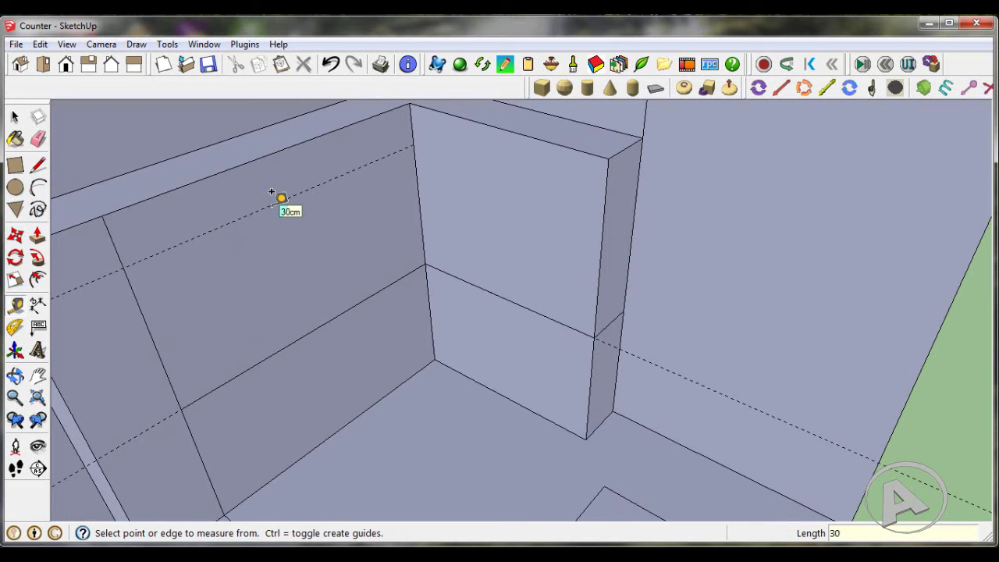
click(417, 189)
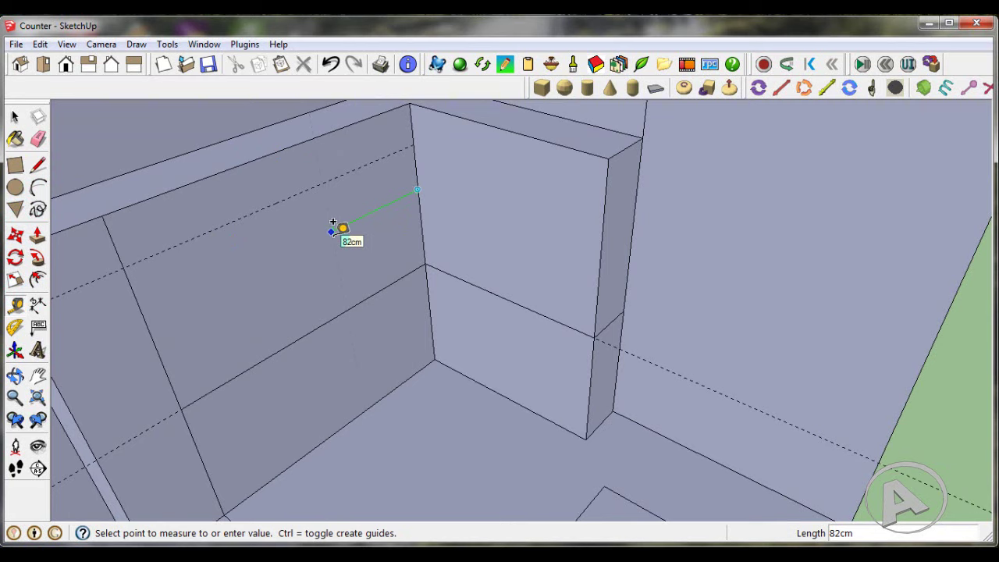
text(50)
key(Return)
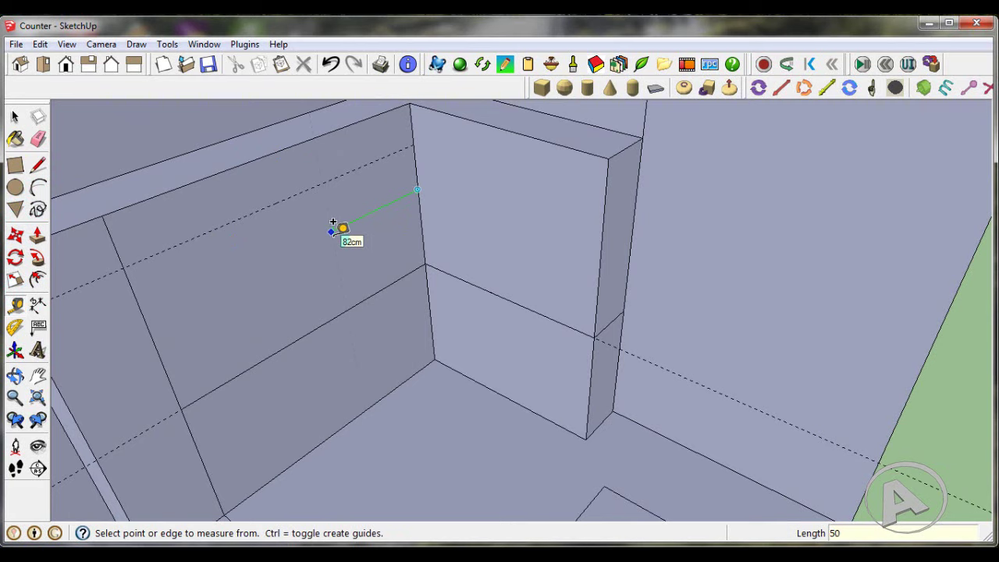
mouse_move(345, 266)
middle_down()
mouse_move(338, 214)
mouse_move(398, 267)
middle_up()
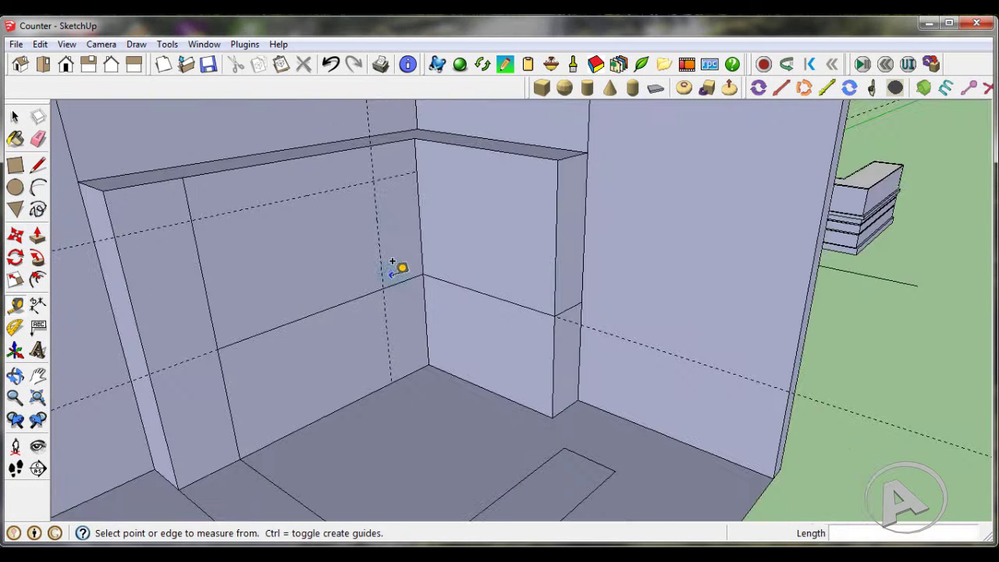
scroll(396, 148, down, 1)
scroll(421, 162, down, 1)
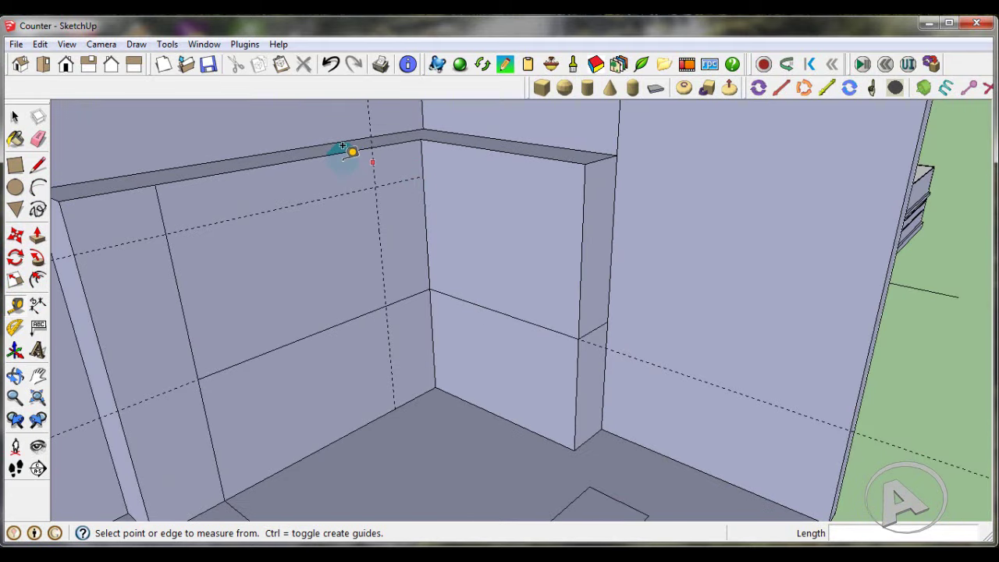
- Draw two rectangles on the walls, one below the ledge and one from the guide intersection
click(15, 165)
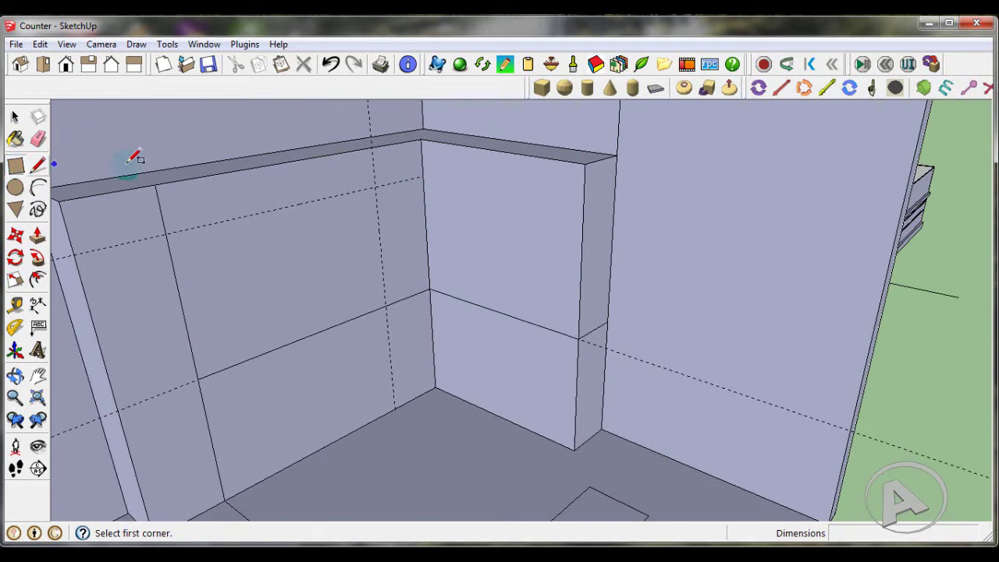
click(155, 183)
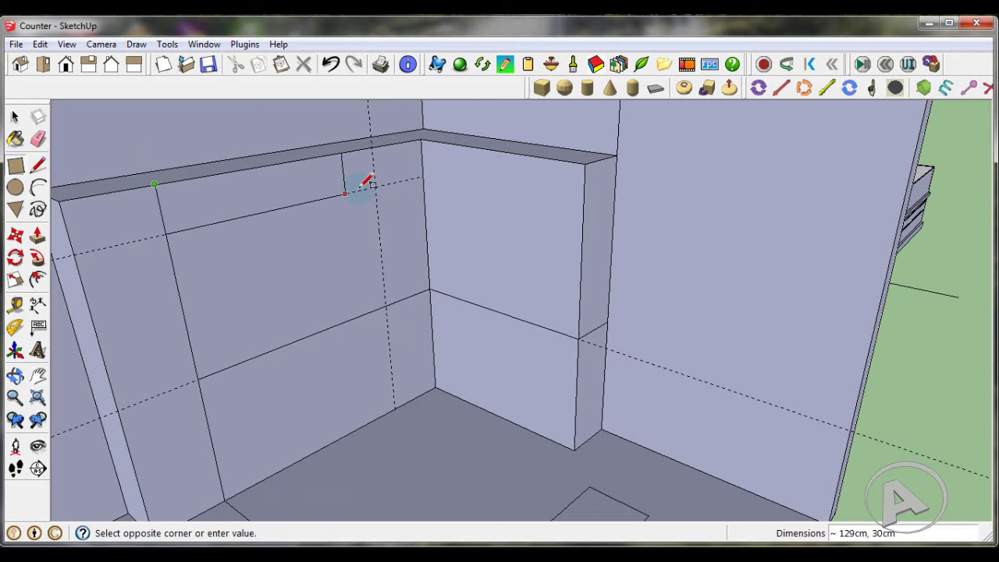
click(422, 174)
scroll(449, 183, up, 1)
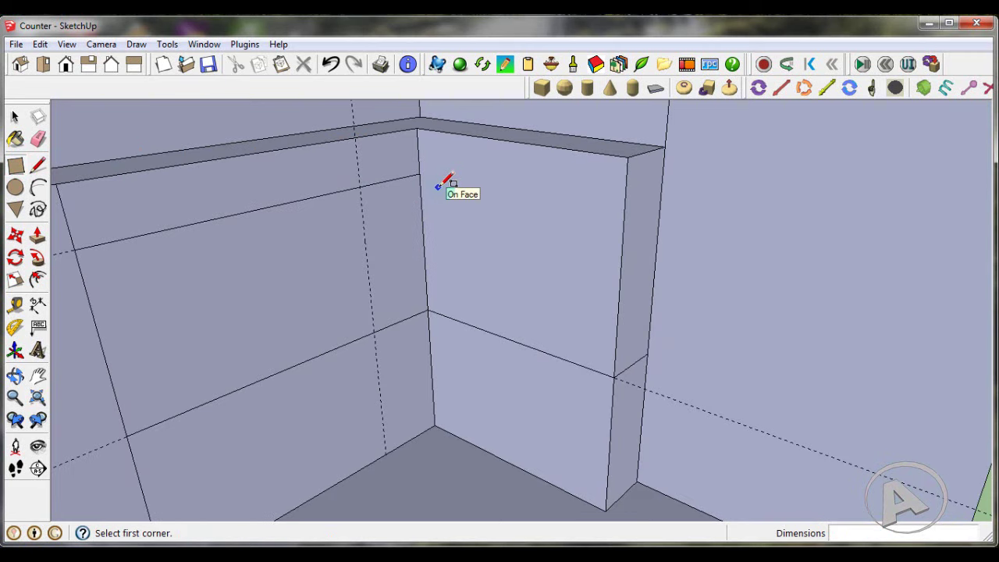
click(360, 184)
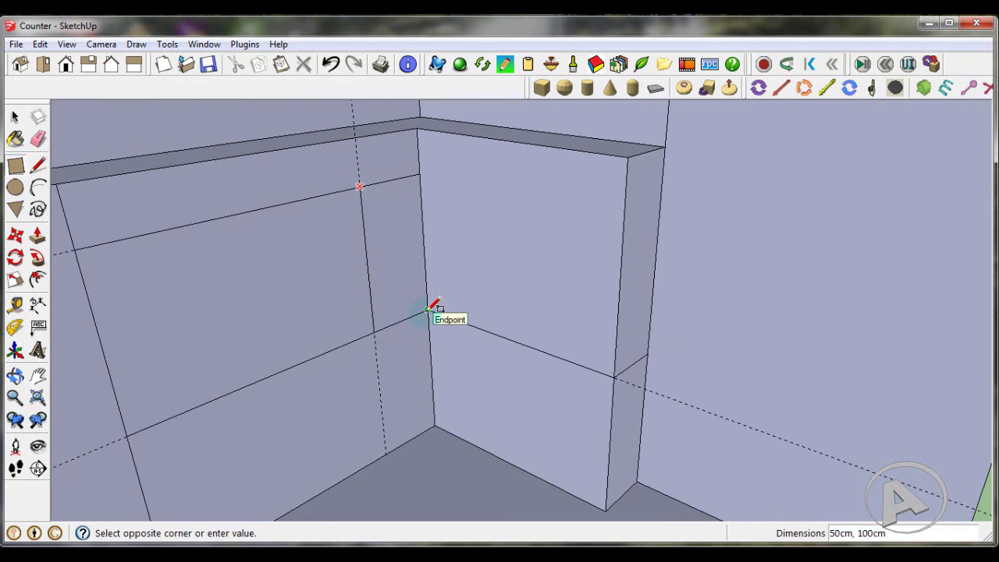
click(428, 309)
- Recess the face above the counter and the niche opening 38 cm into the wall
click(14, 115)
scroll(433, 238, down, 2)
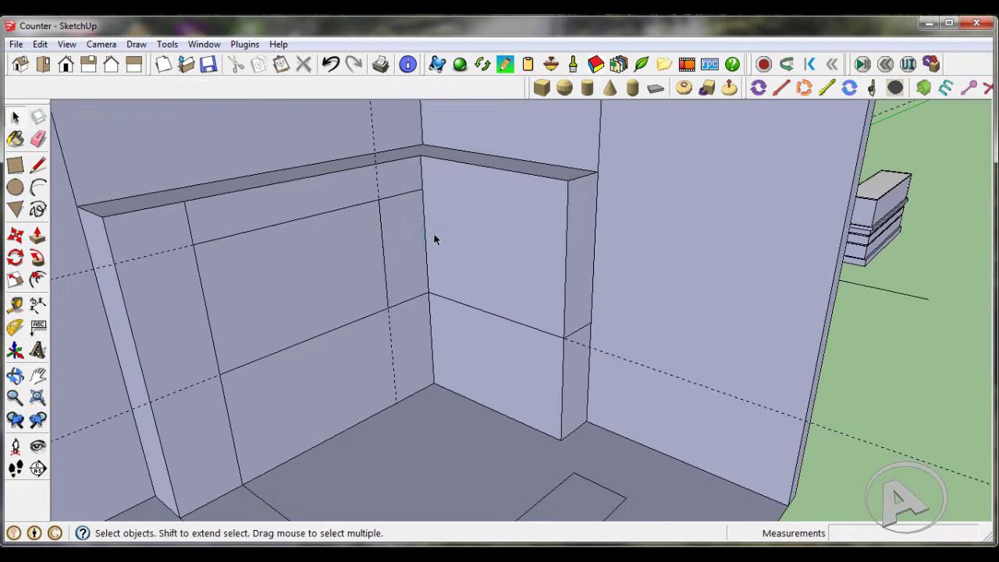
mouse_move(435, 239)
middle_down()
mouse_move(435, 257)
mouse_move(518, 244)
middle_up()
scroll(519, 246, up, 1)
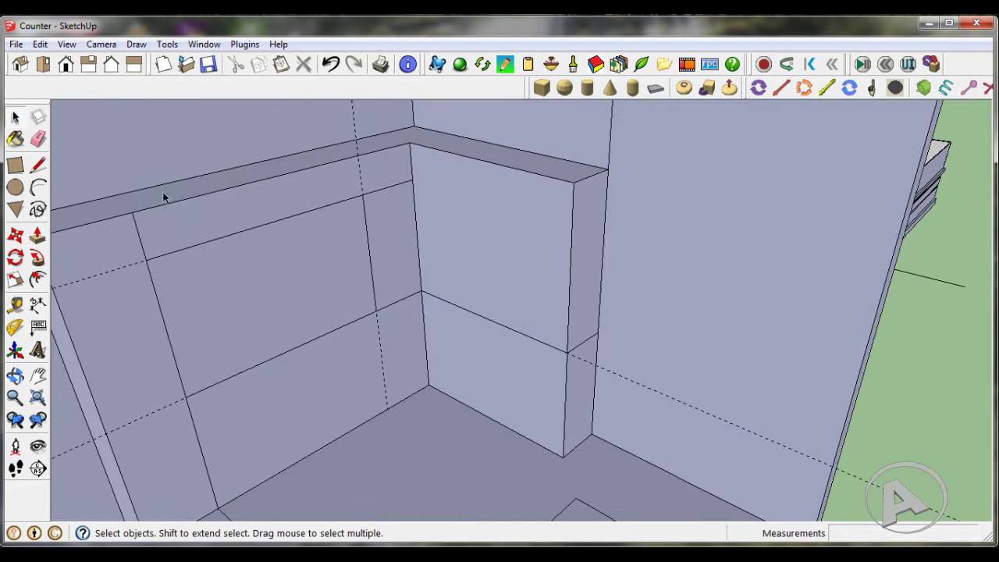
click(37, 234)
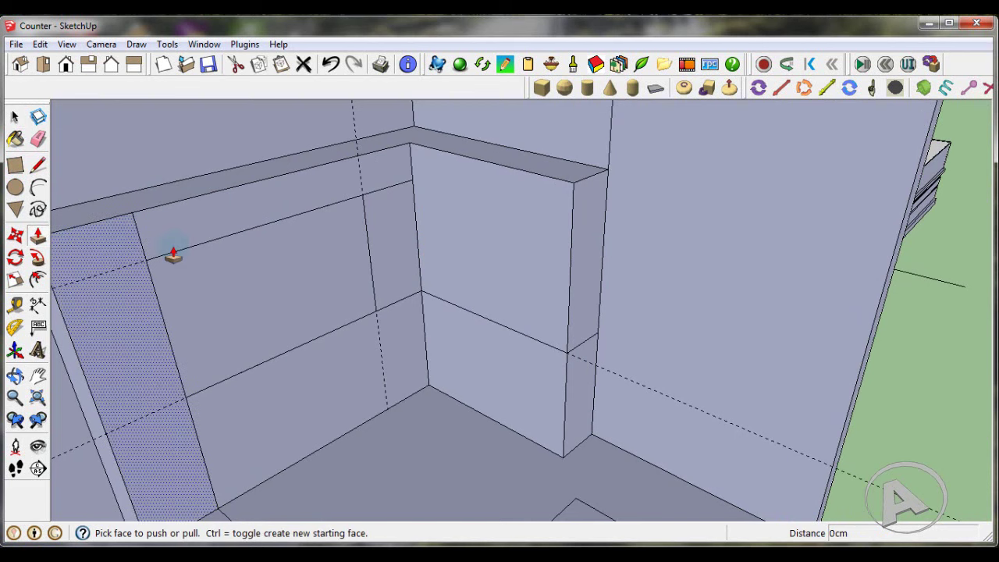
click(495, 269)
text(38)
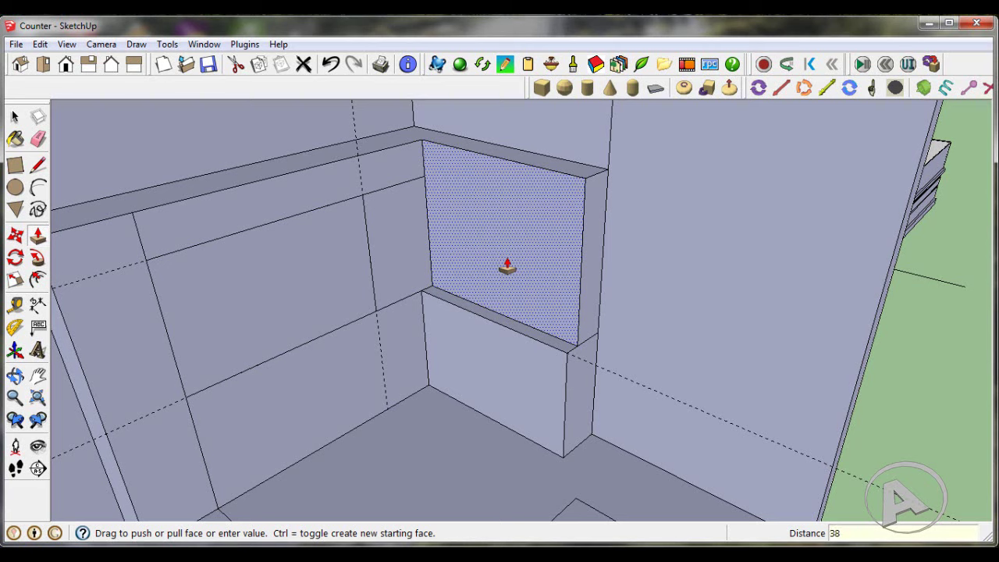
text(cm)
key(Return)
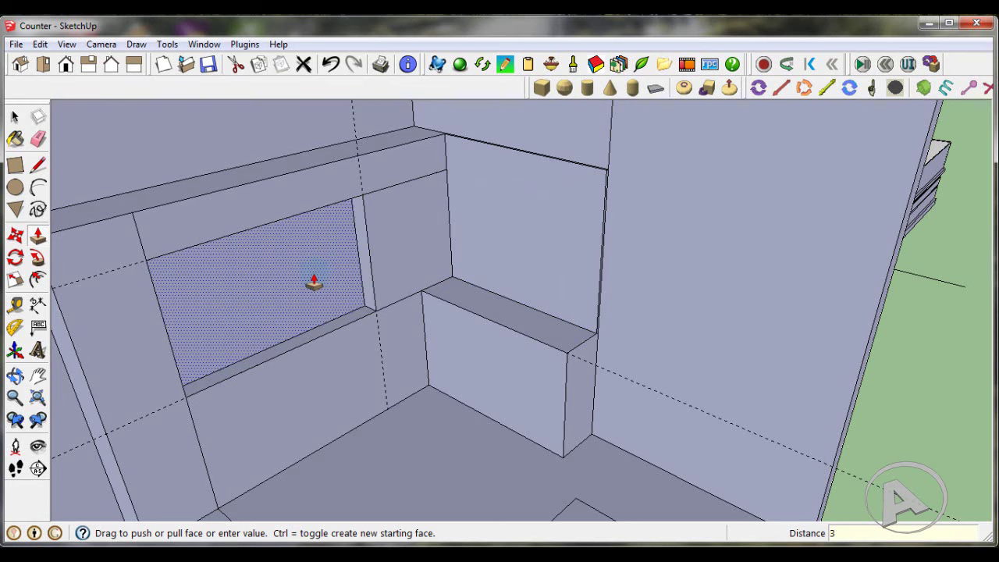
key(Return)
mouse_move(356, 312)
middle_down()
mouse_move(435, 307)
mouse_move(417, 281)
mouse_move(428, 228)
middle_up()
scroll(428, 228, up, 2)
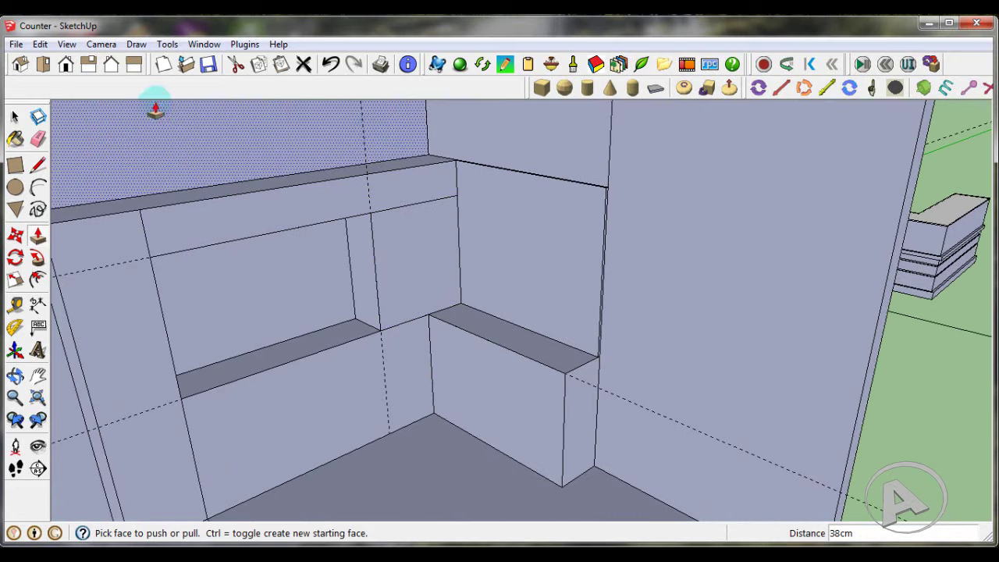
click(14, 117)
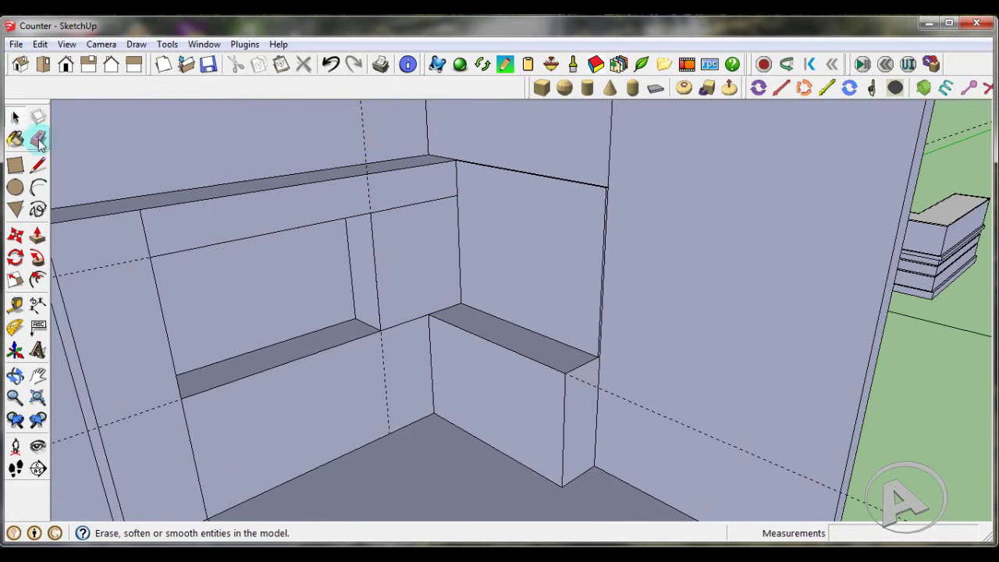
- Erase the dashed guide lines on the left and right walls
click(38, 139)
scroll(363, 232, down, 3)
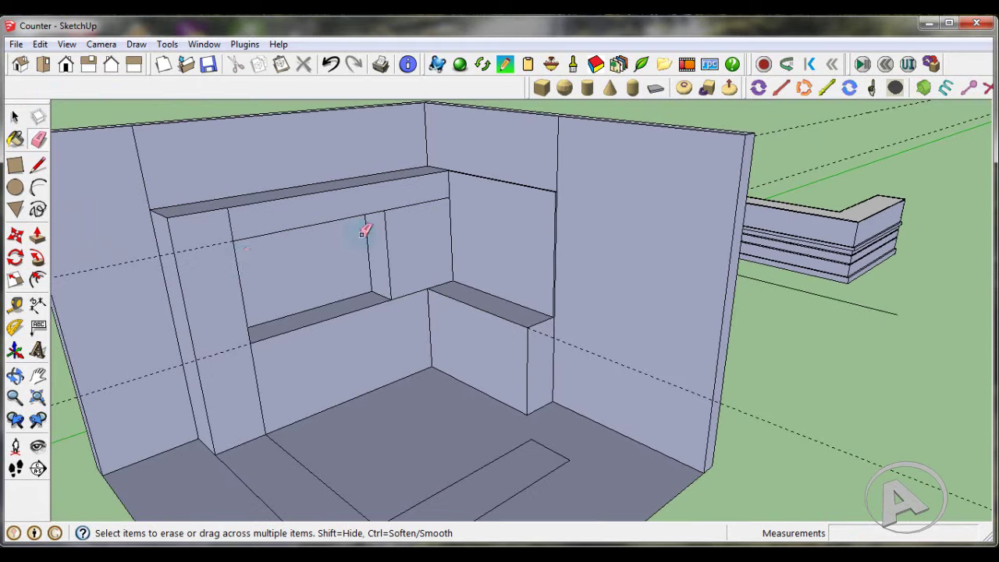
click(218, 240)
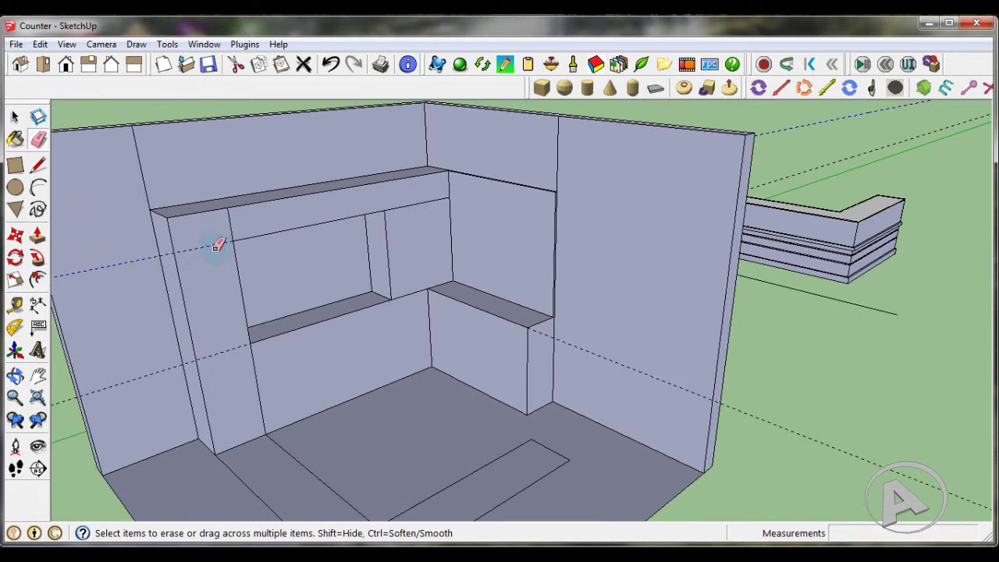
click(234, 347)
click(605, 359)
scroll(459, 290, up, 3)
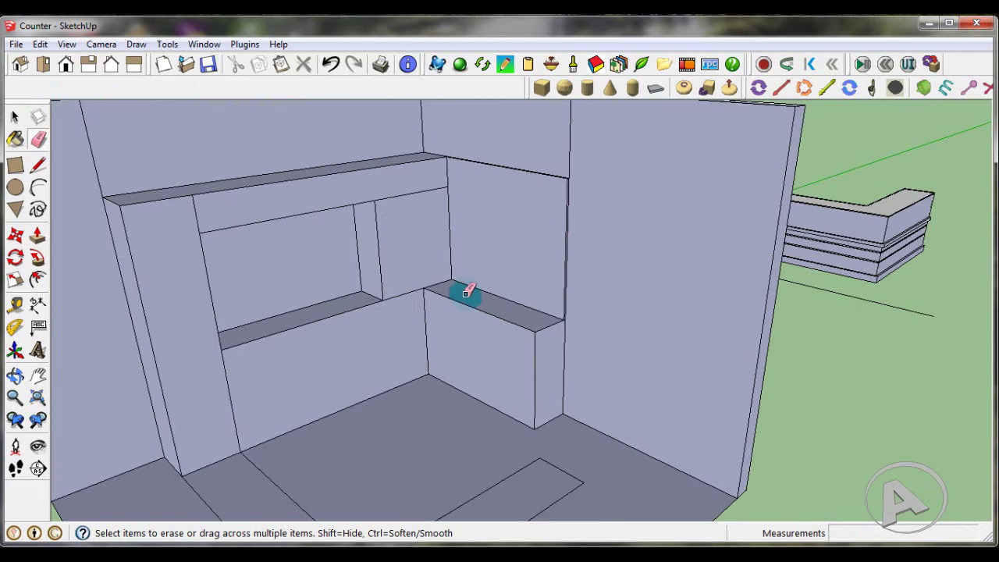
- Erase the leftover edge above the shelf near the counter corner
middle_drag(460, 290, 429, 270)
scroll(431, 269, down, 3)
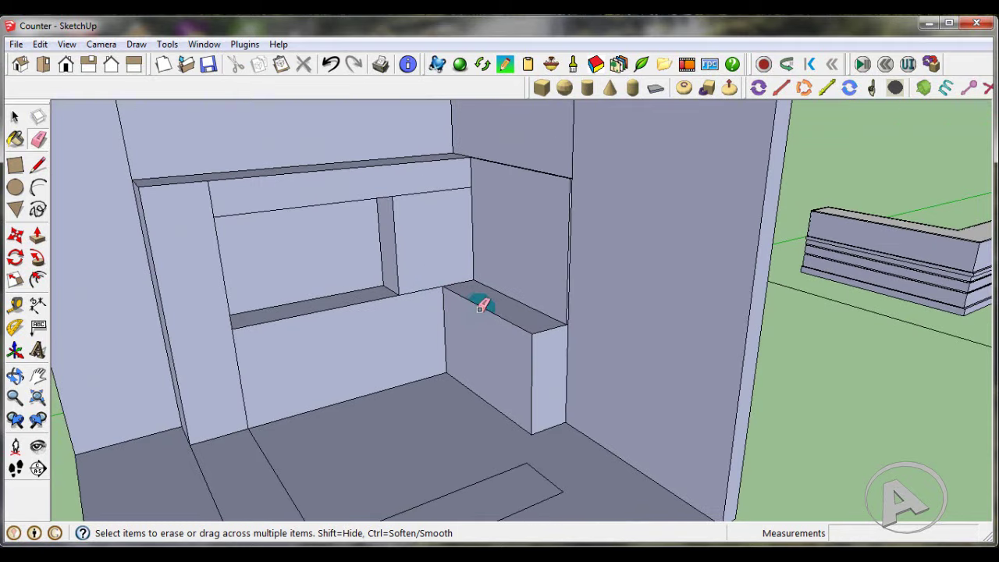
middle_drag(479, 290, 504, 312)
scroll(504, 312, down, 2)
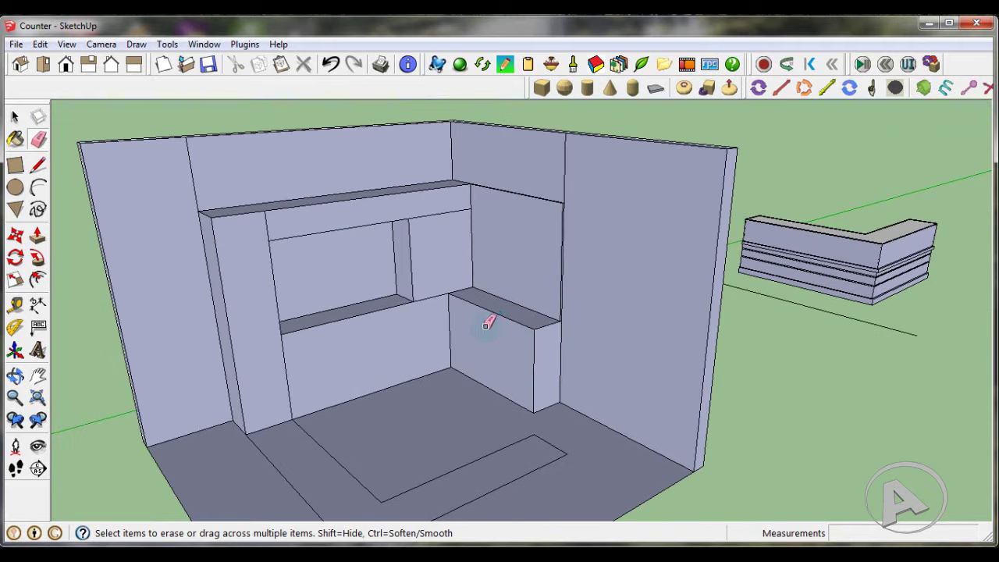
middle_drag(555, 159, 579, 162)
click(562, 156)
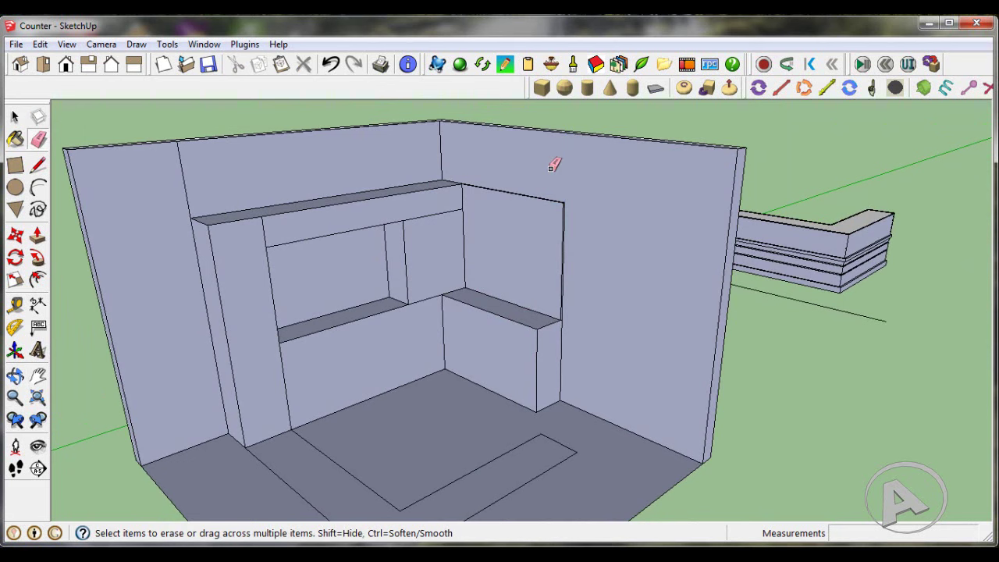
- Orbit and zoom around the room corner to check the cleaned walls
scroll(468, 181, down, 2)
middle_drag(461, 182, 459, 213)
scroll(279, 174, up, 2)
scroll(277, 175, up, 2)
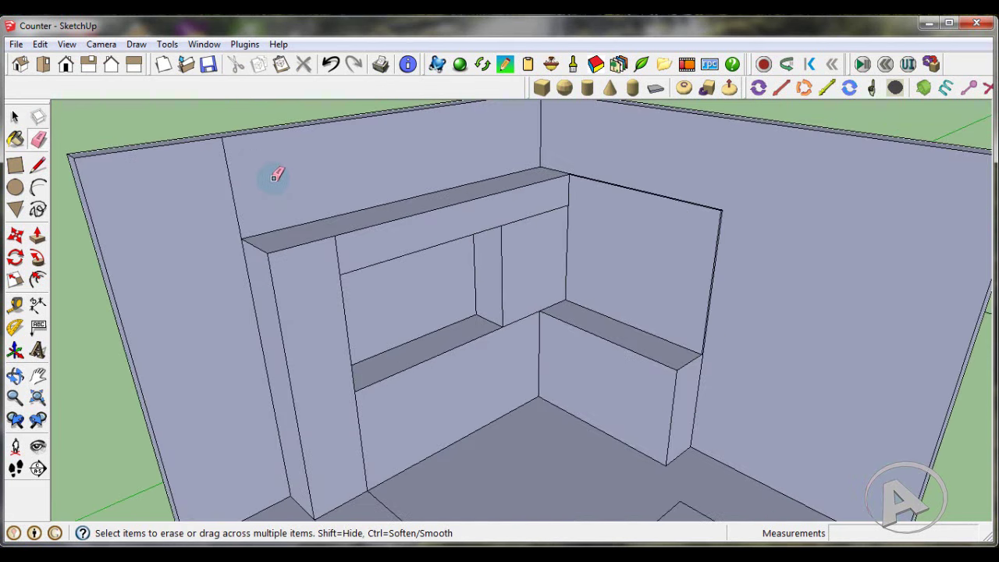
scroll(234, 206, down, 2)
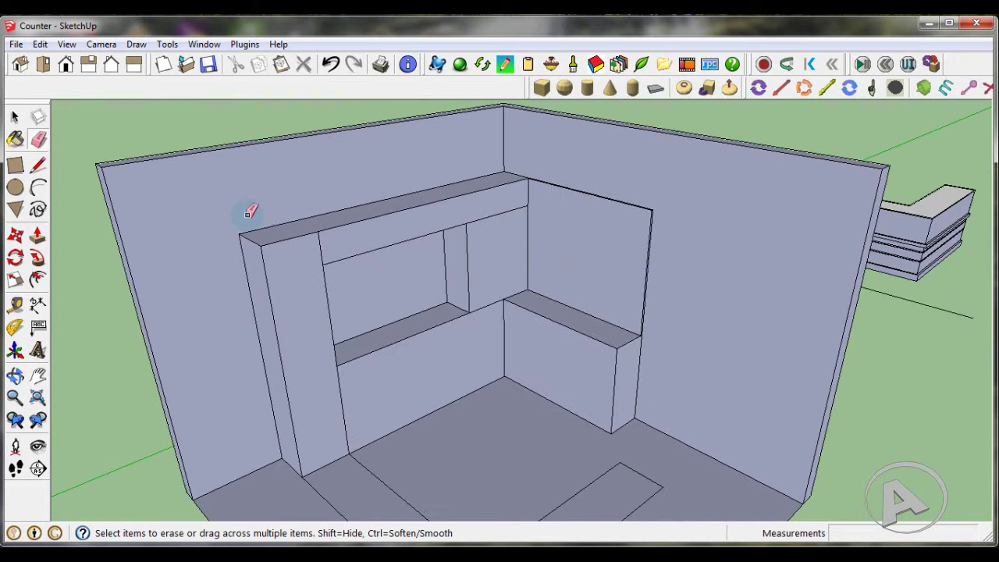
middle_drag(336, 216, 421, 205)
scroll(491, 290, down, 2)
scroll(513, 308, up, 2)
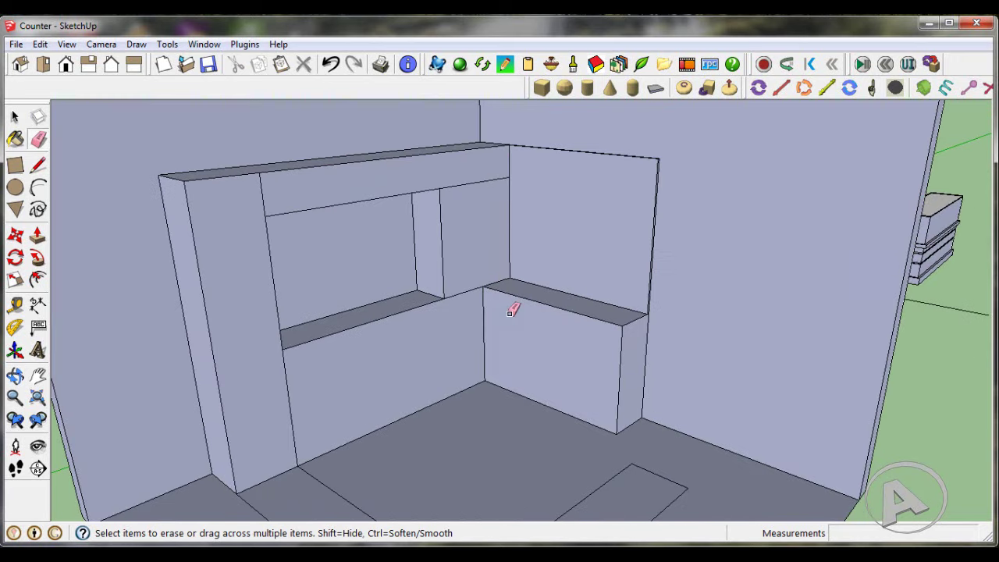
scroll(509, 312, up, 2)
scroll(506, 192, up, 1)
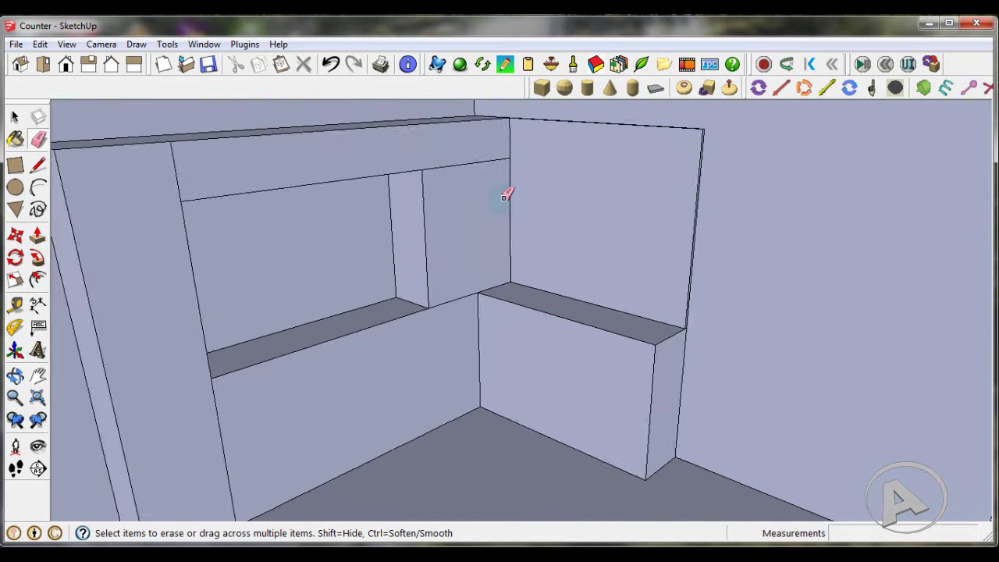
scroll(507, 196, up, 2)
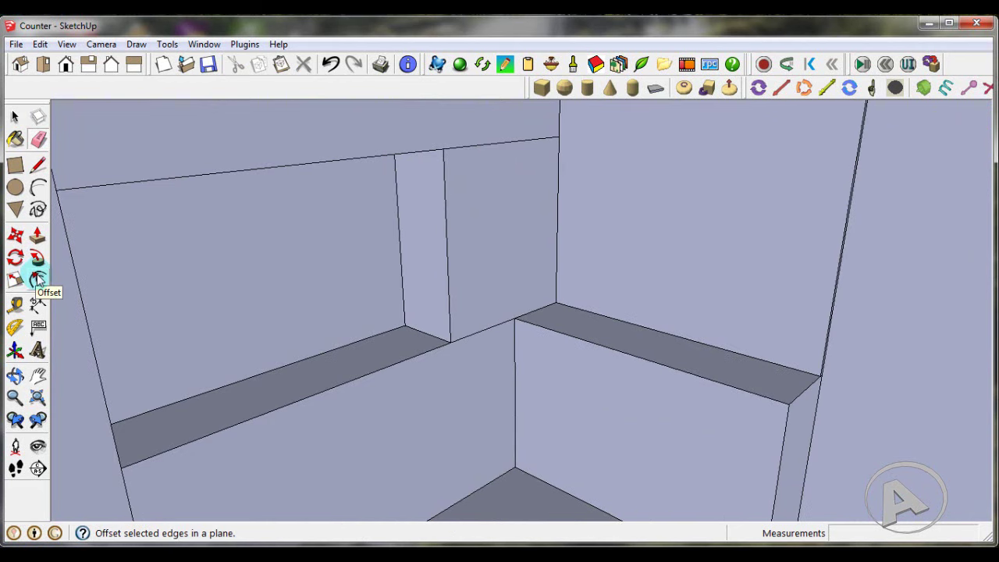
- Offset a 2-unit inset border on the door panel face
click(38, 279)
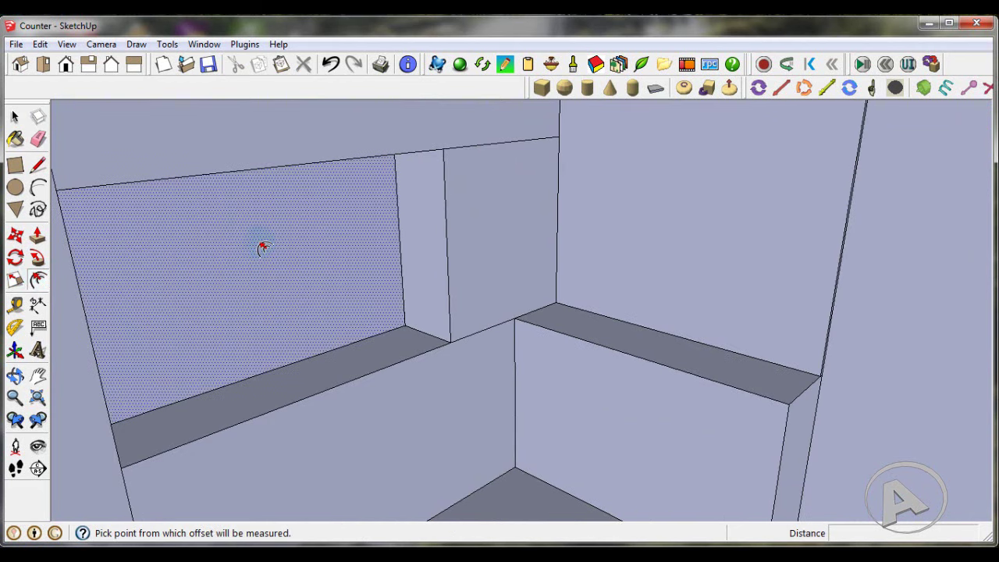
click(509, 163)
text(2)
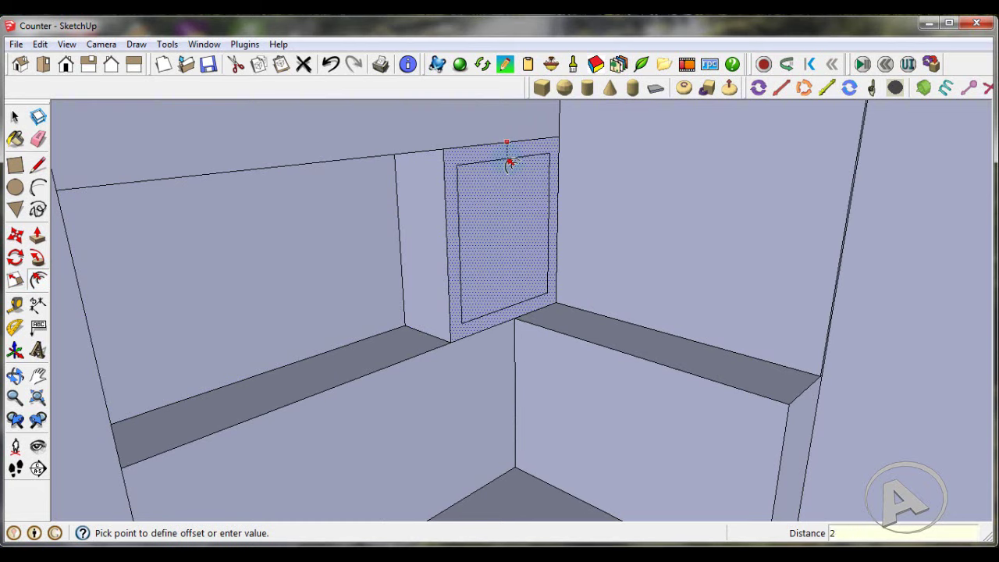
key(Return)
mouse_move(514, 163)
middle_down()
mouse_move(511, 187)
mouse_move(485, 212)
mouse_move(508, 223)
middle_up()
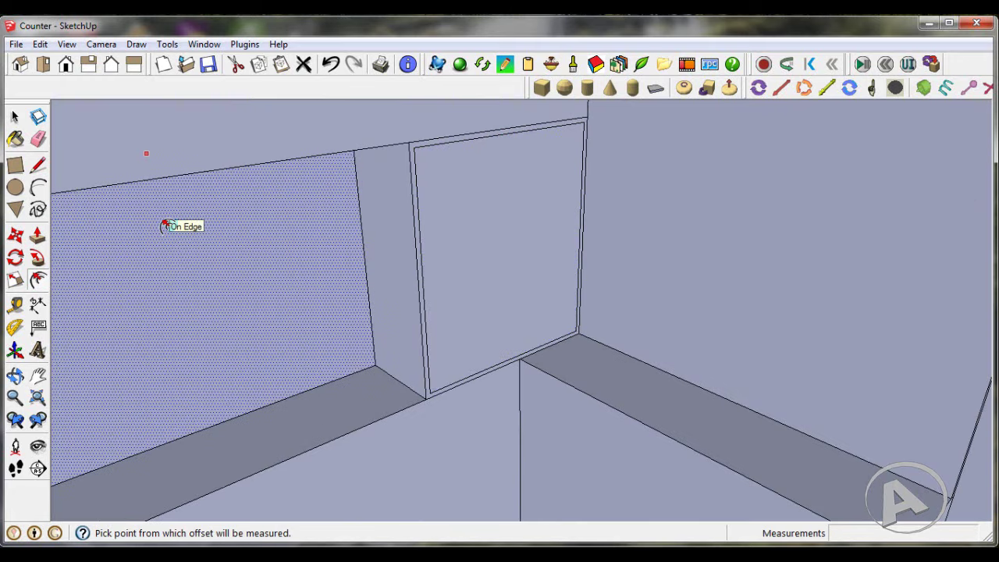
- Place two guides across the panel at 30 cm intervals above its bottom edge
click(15, 304)
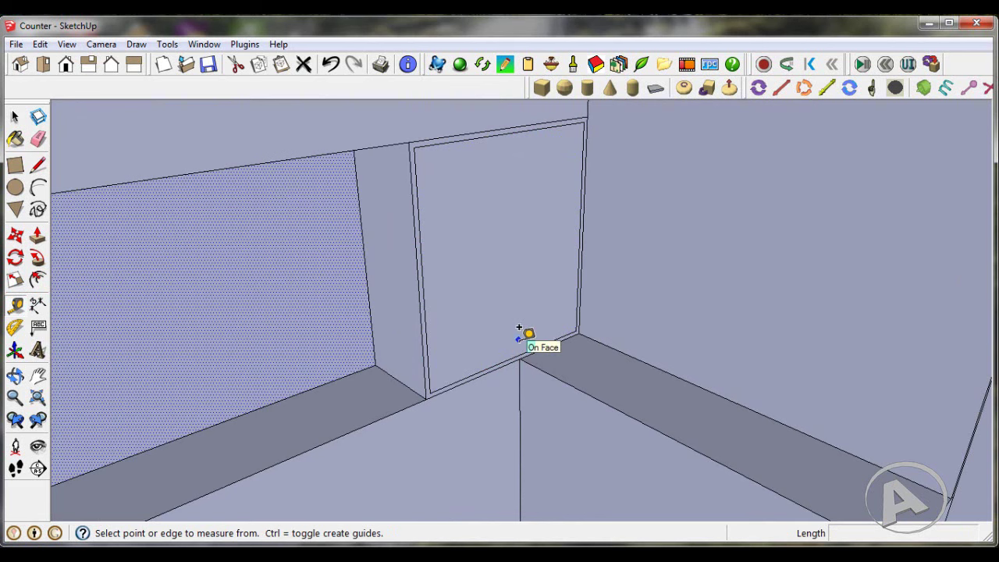
scroll(520, 331, up, 2)
scroll(526, 334, up, 2)
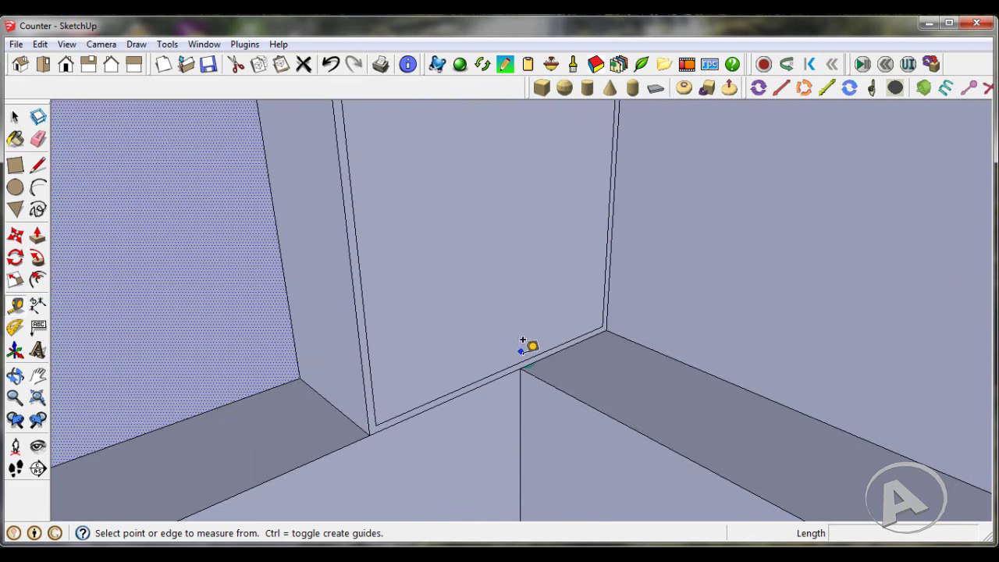
click(562, 342)
text(30)
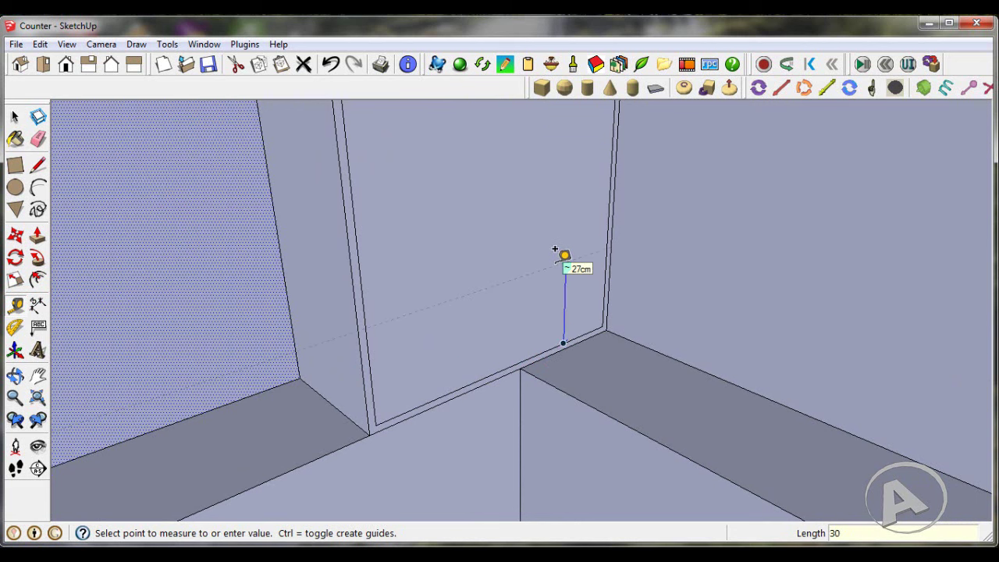
key(Return)
scroll(553, 251, down, 3)
scroll(562, 226, up, 3)
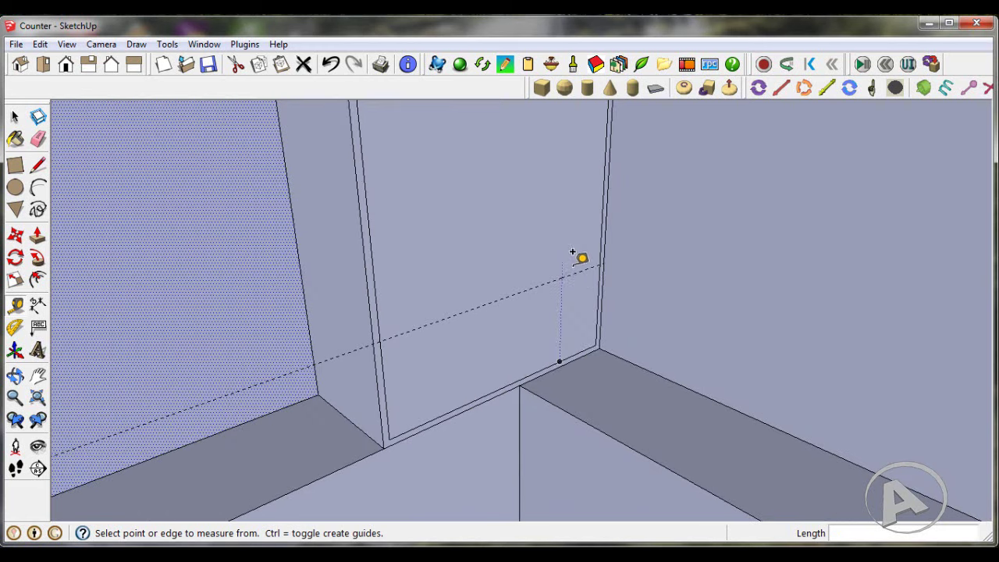
click(574, 271)
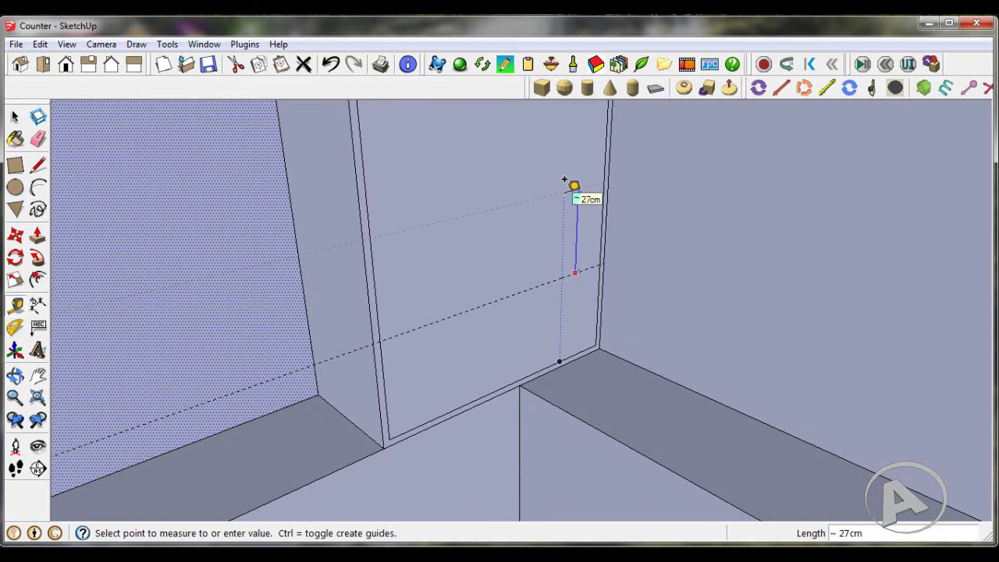
key(Return)
scroll(562, 312, down, 2)
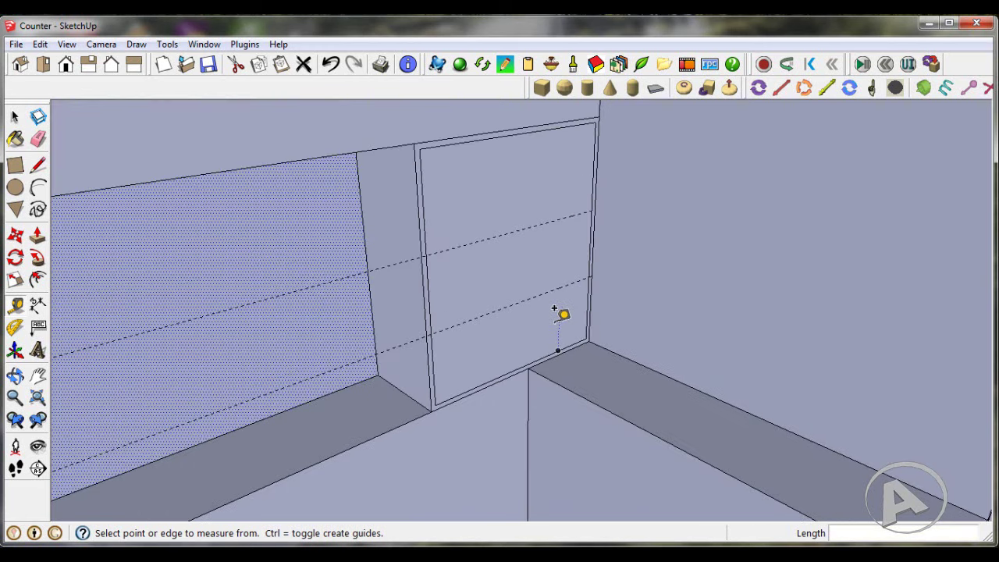
scroll(564, 292, down, 1)
scroll(573, 262, up, 2)
scroll(566, 257, up, 1)
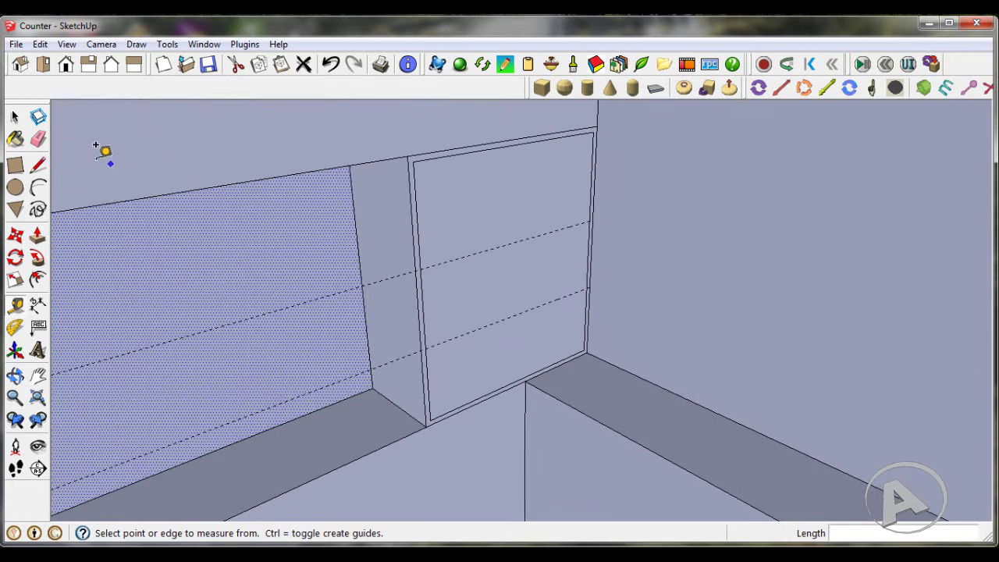
- Add a guide 2 cm above each of the two shelf guides
click(473, 246)
text(2)
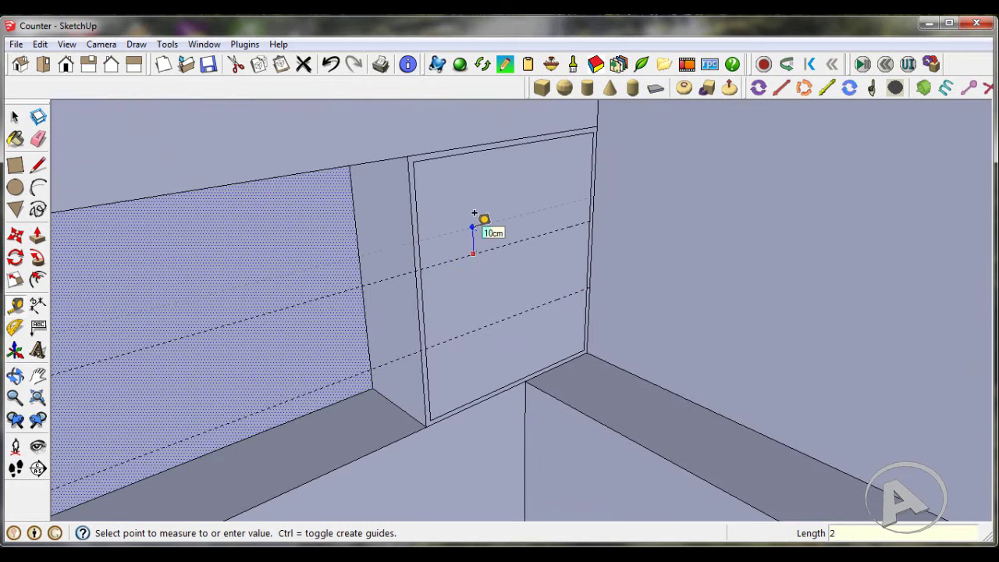
key(Return)
scroll(485, 320, up, 2)
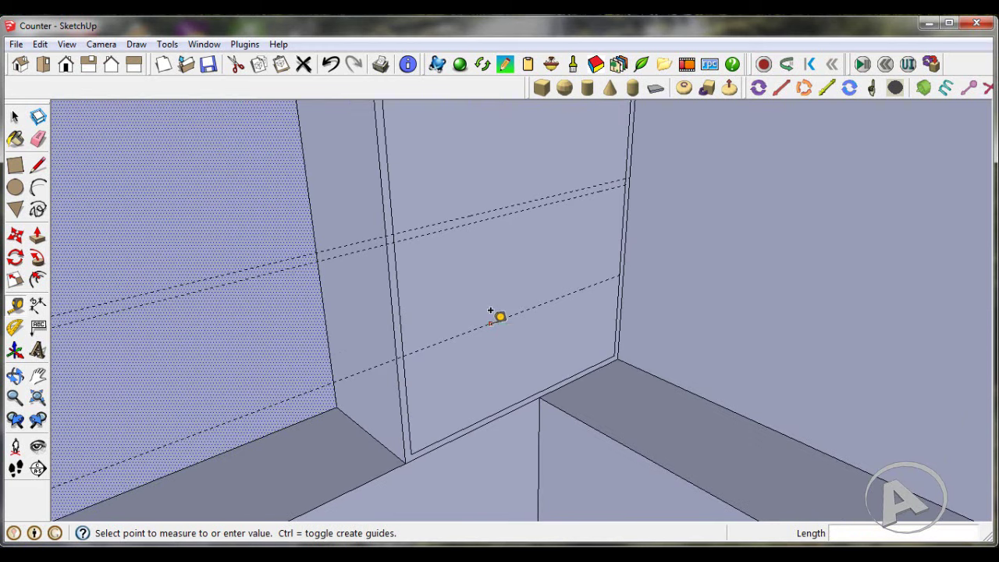
click(490, 321)
text(2)
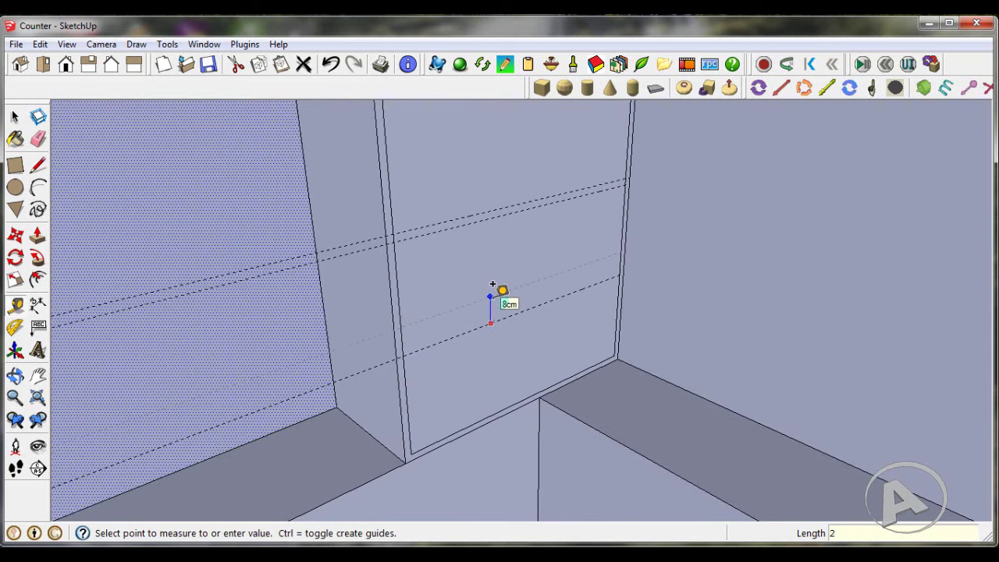
key(Return)
scroll(493, 284, down, 1)
scroll(503, 281, down, 2)
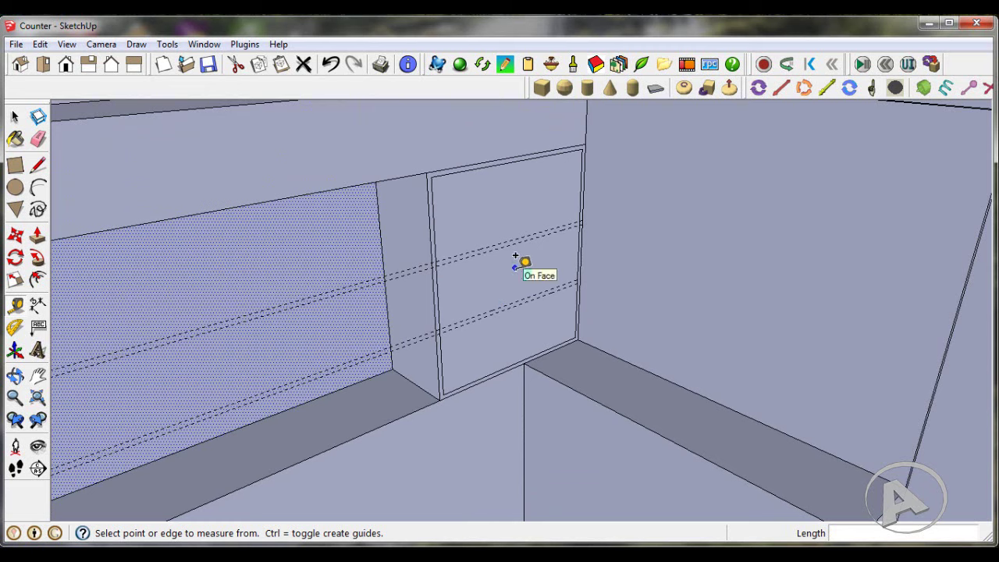
scroll(516, 259, up, 1)
scroll(524, 260, up, 1)
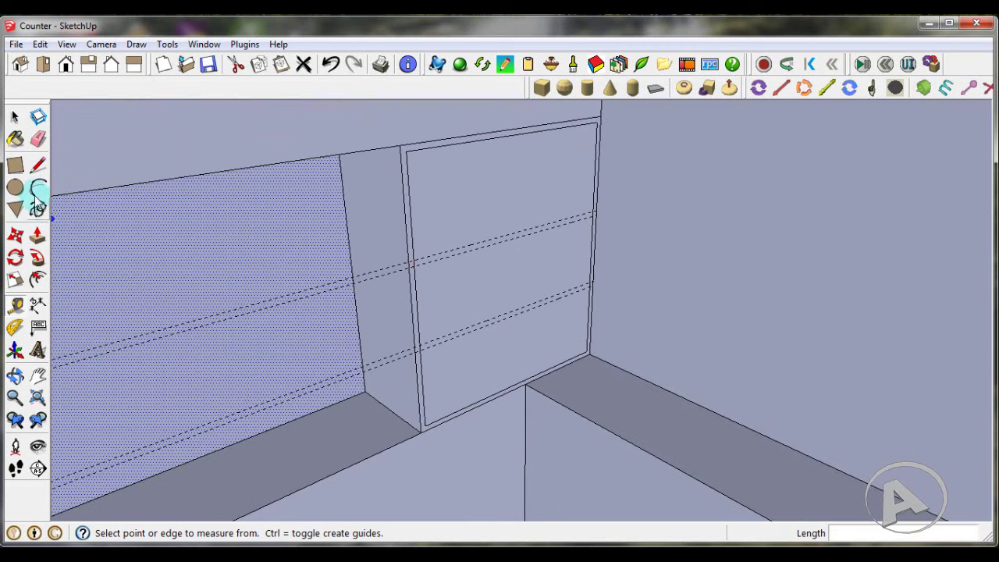
- Draw two thin shelf-strip rectangles across the panel, one between each pair of guides
click(15, 165)
scroll(412, 266, up, 2)
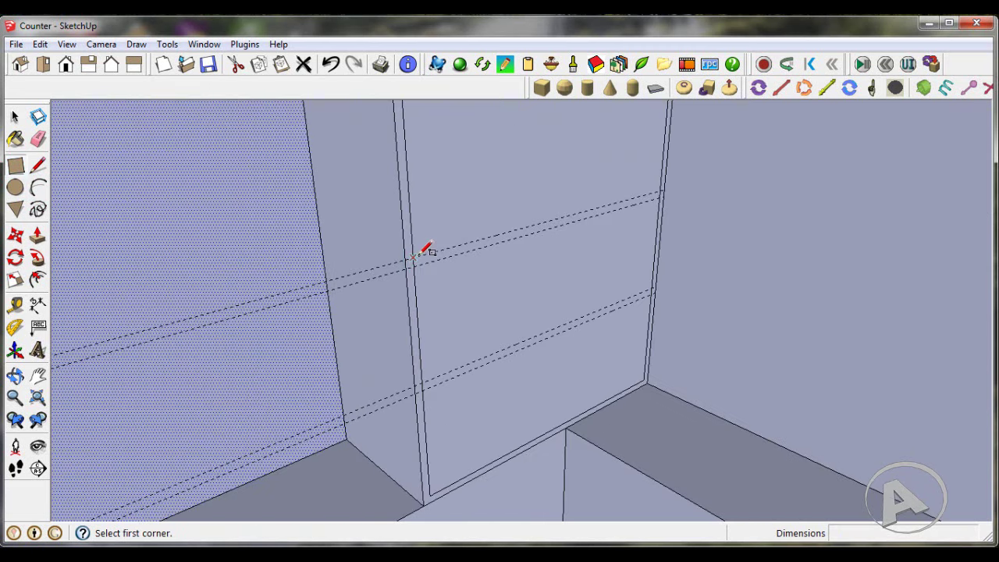
click(413, 258)
scroll(673, 191, up, 1)
scroll(667, 191, up, 1)
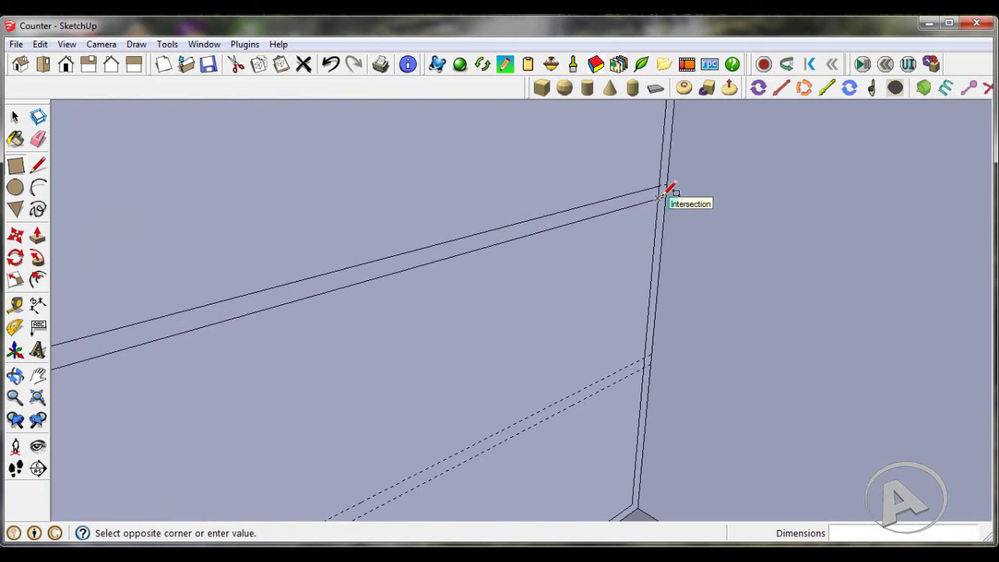
click(669, 189)
scroll(663, 193, down, 1)
scroll(657, 329, up, 1)
scroll(655, 324, up, 1)
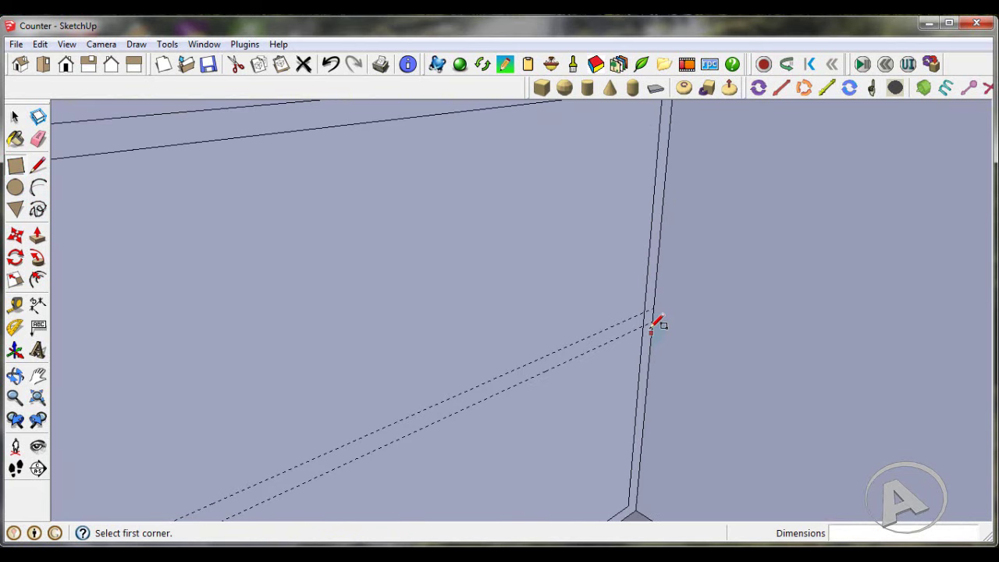
click(649, 310)
scroll(667, 277, down, 1)
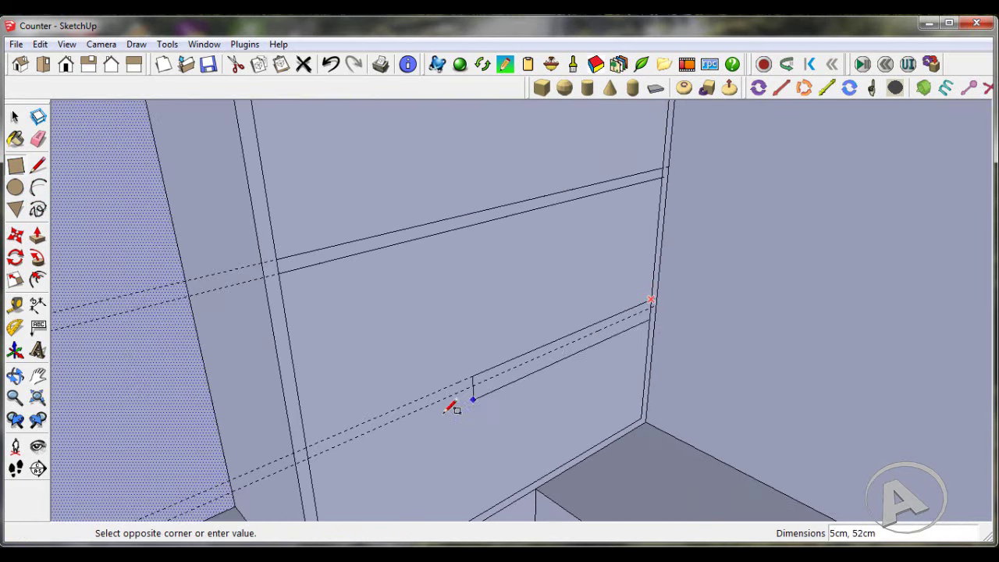
scroll(363, 423, up, 1)
click(304, 458)
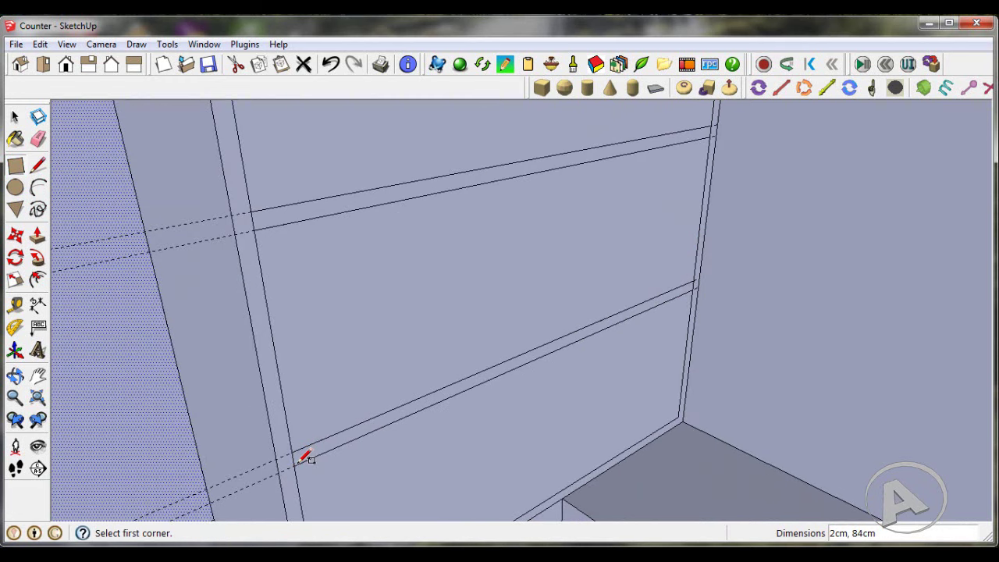
scroll(446, 356, down, 1)
scroll(463, 352, down, 1)
scroll(464, 353, down, 1)
scroll(466, 353, down, 1)
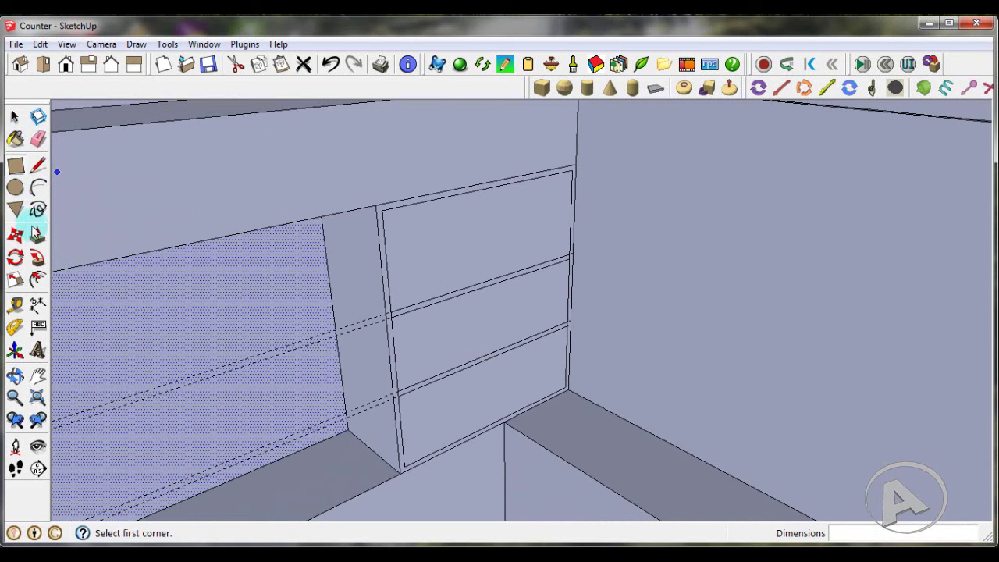
- Push the top, middle and bottom panel sections each 38 cm back
click(37, 235)
scroll(468, 300, up, 1)
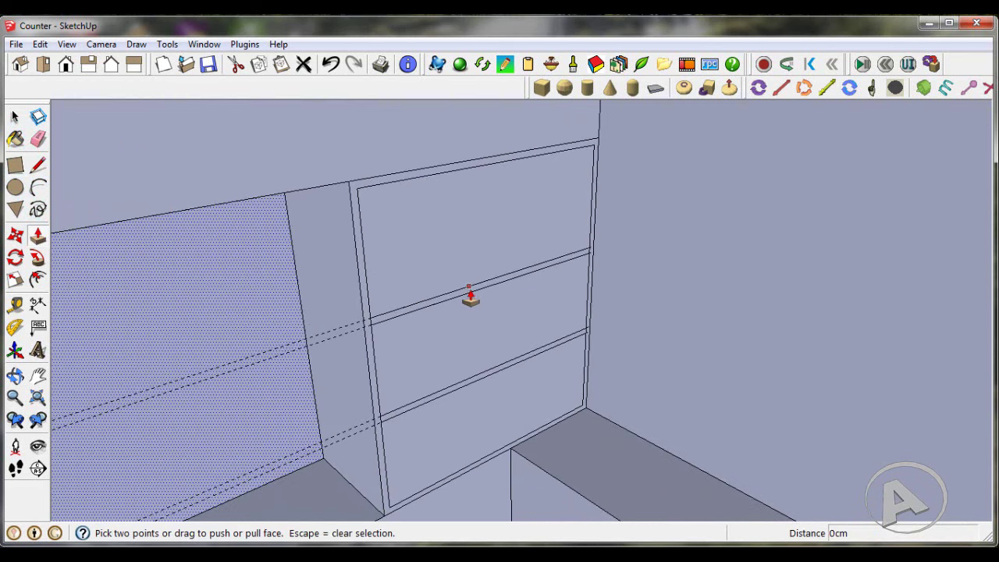
click(483, 245)
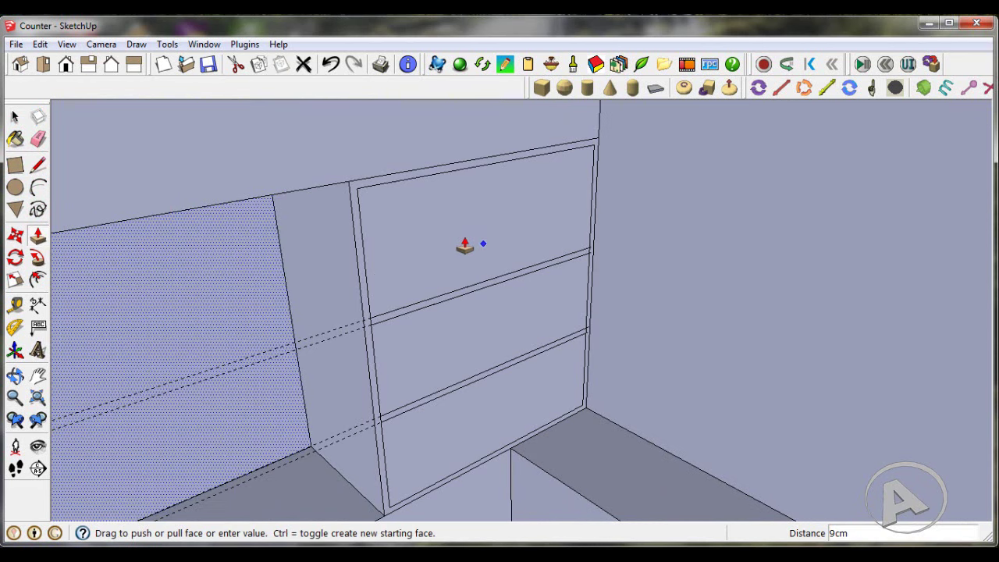
key(Escape)
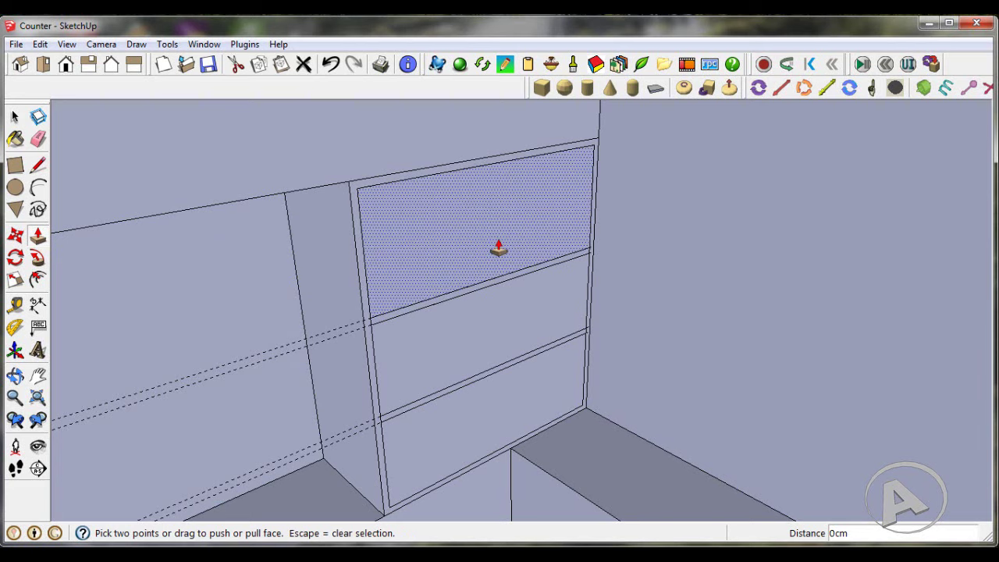
click(498, 248)
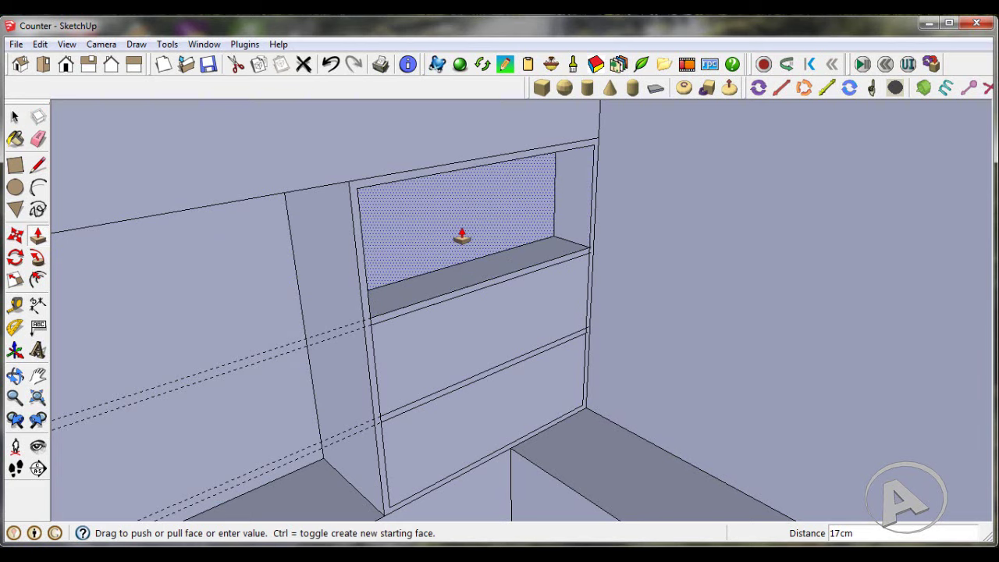
text(38)
key(Return)
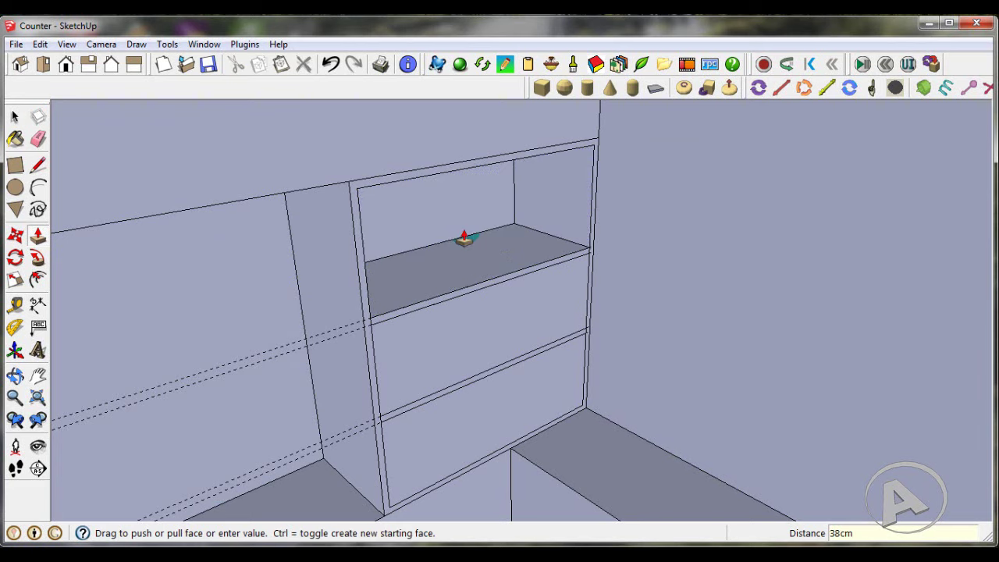
click(519, 328)
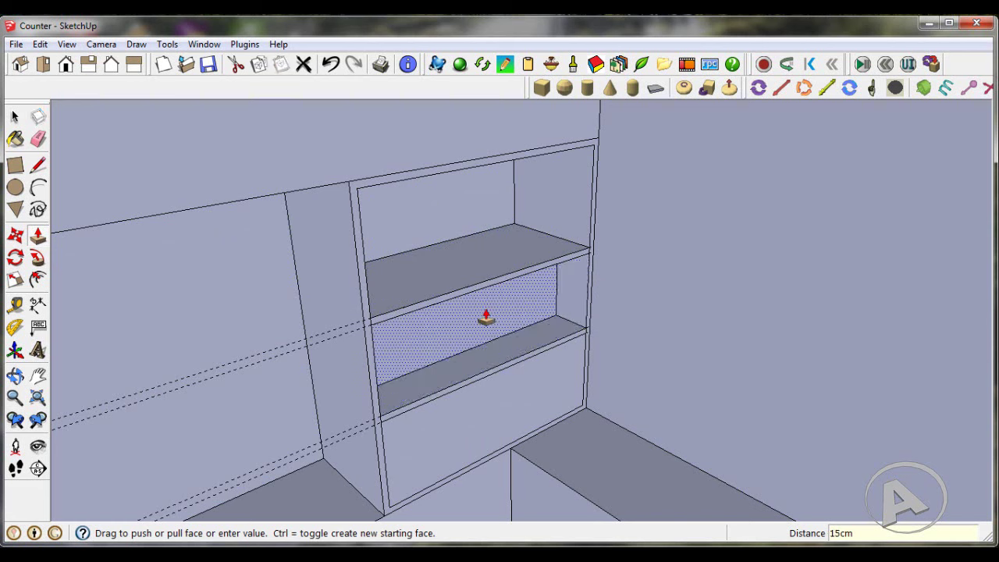
text(38)
key(Return)
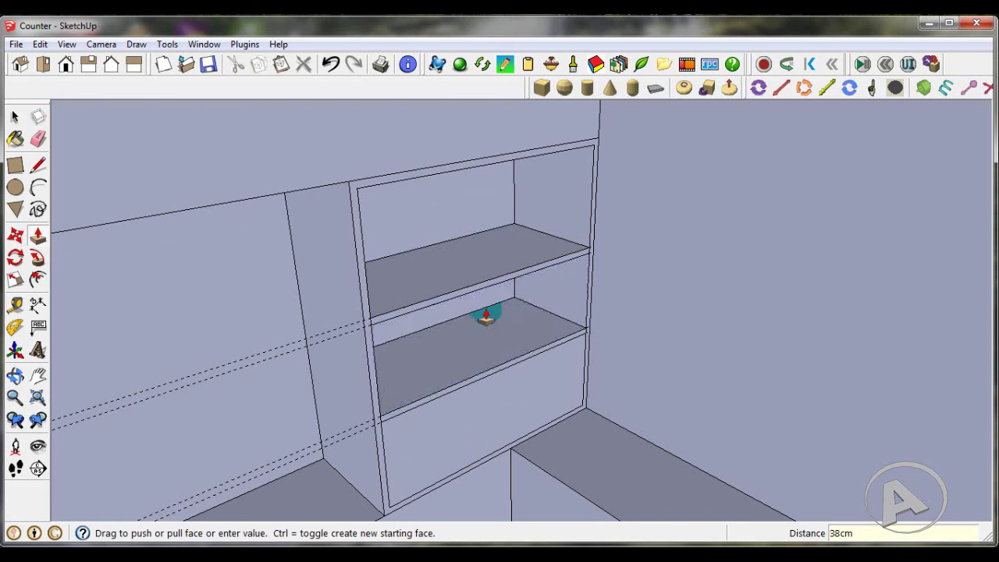
click(544, 407)
text(38)
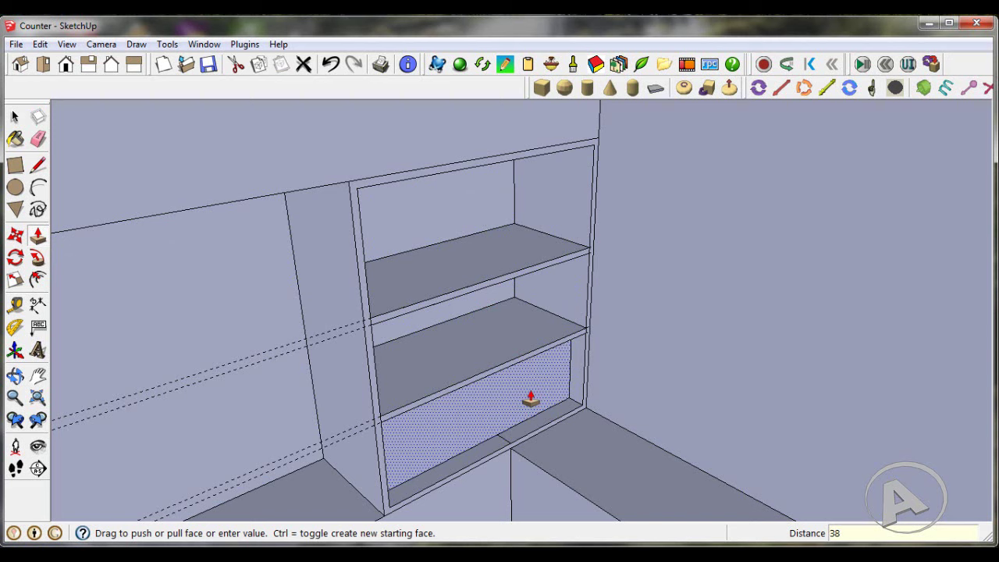
key(Return)
scroll(546, 273, up, 2)
scroll(554, 264, down, 2)
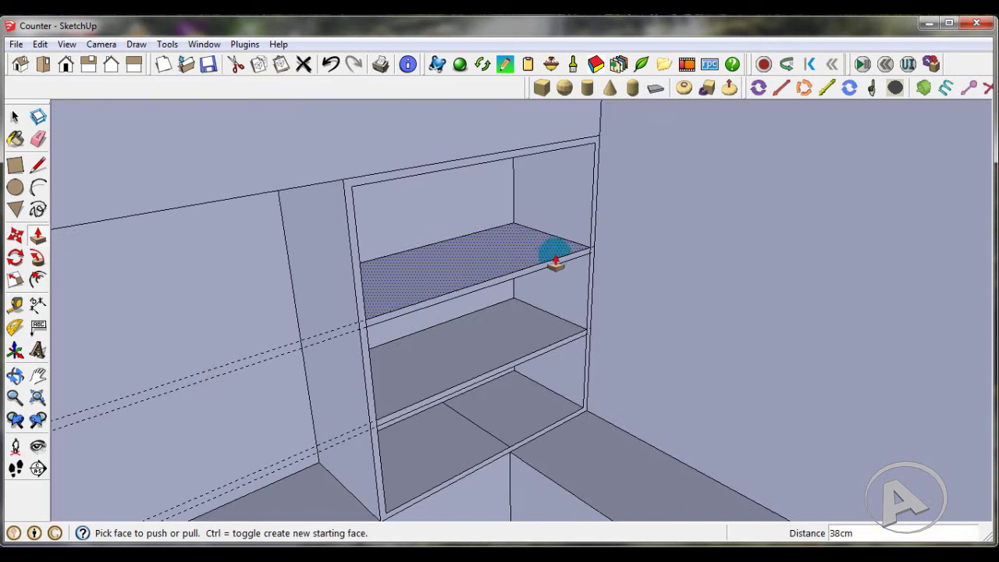
scroll(555, 261, up, 1)
scroll(548, 265, up, 2)
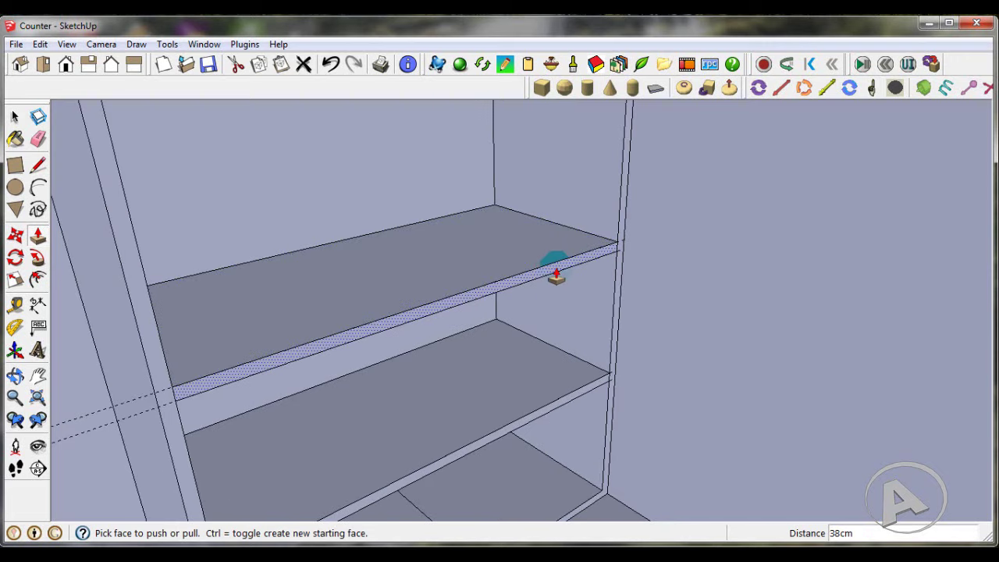
- Push/pull the front edge faces of the upper and lower shelves by 2 cm each
click(548, 270)
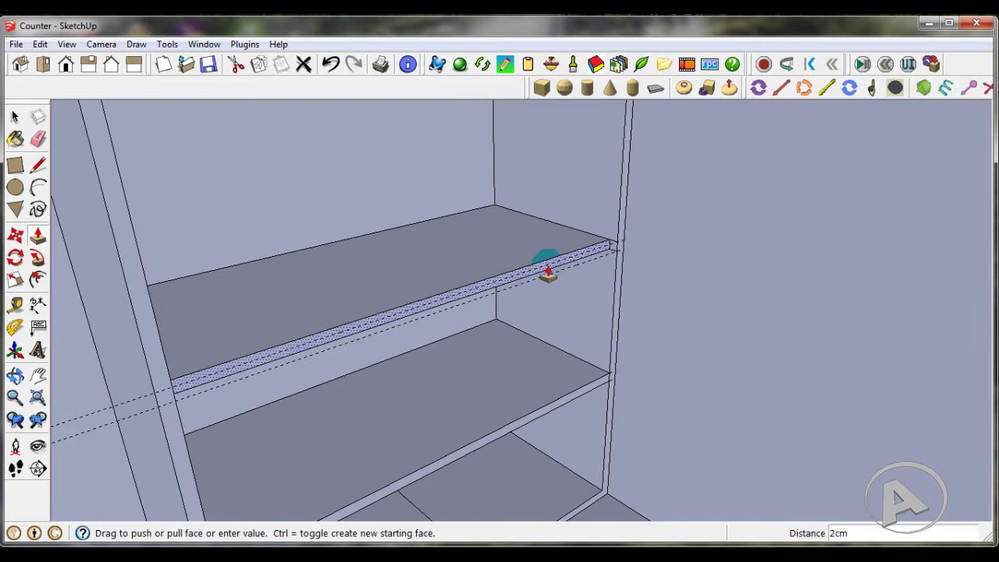
text(cm)
key(Return)
scroll(562, 334, down, 2)
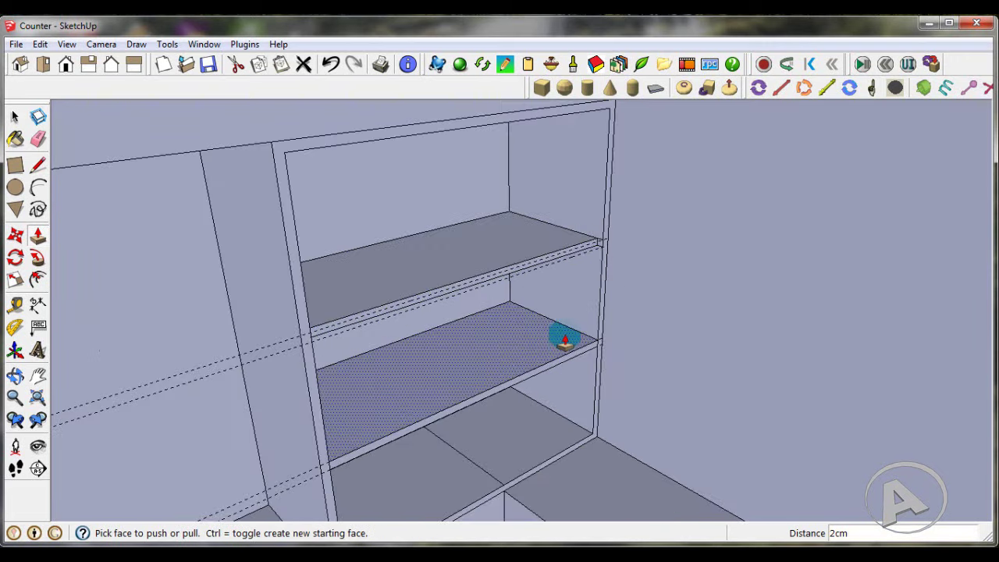
scroll(564, 341, up, 2)
scroll(575, 370, up, 1)
click(573, 367)
text(2)
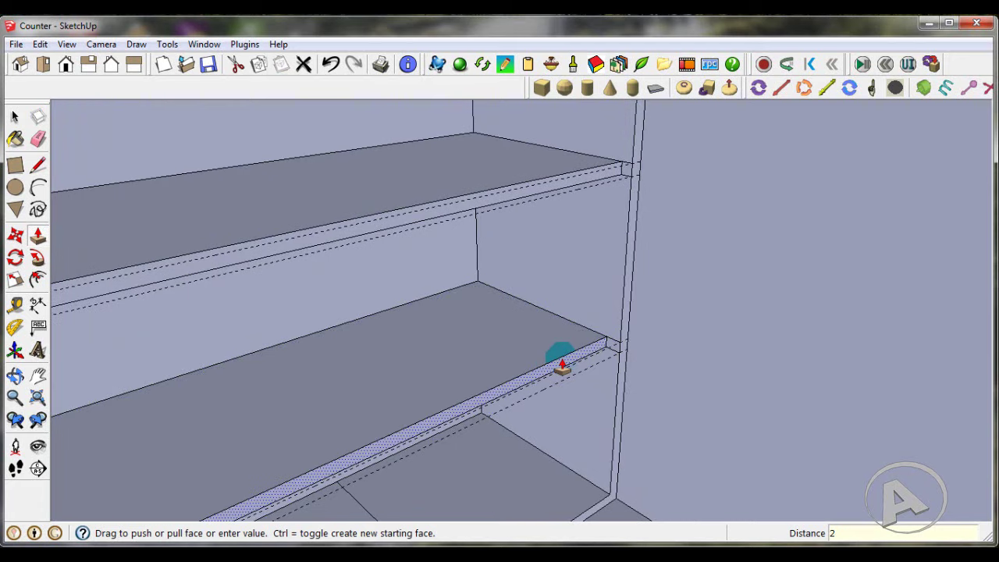
text(cm)
key(Return)
scroll(582, 355, down, 1)
scroll(584, 355, down, 1)
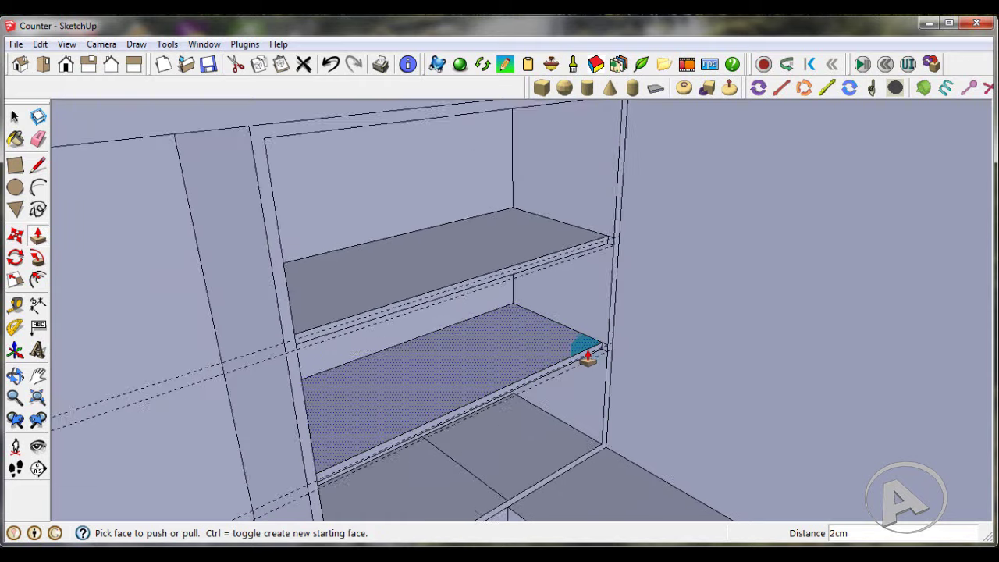
scroll(584, 357, down, 1)
- Erase the leftover edges along the shelf fronts and view the whole shelving unit
click(39, 139)
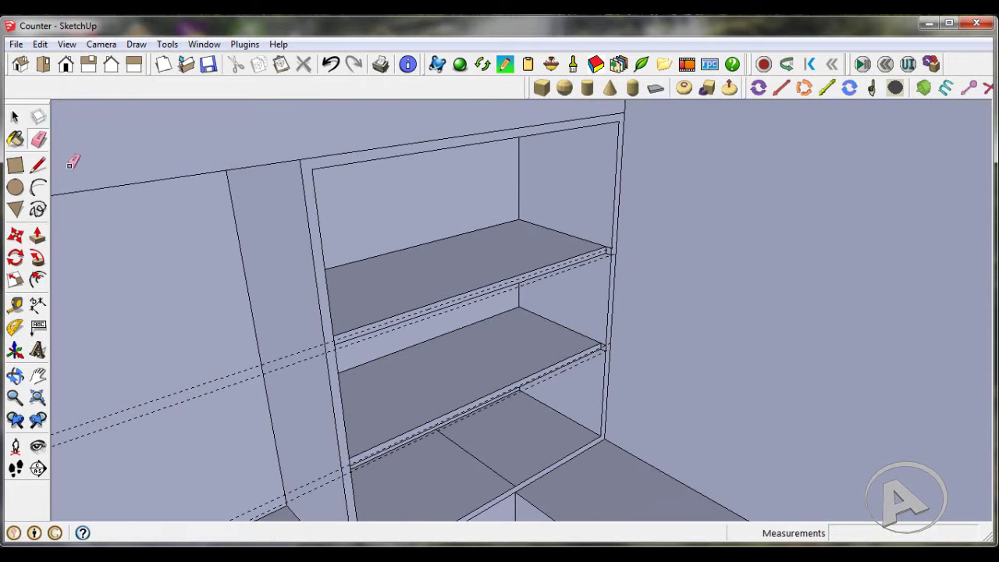
drag(228, 357, 231, 386)
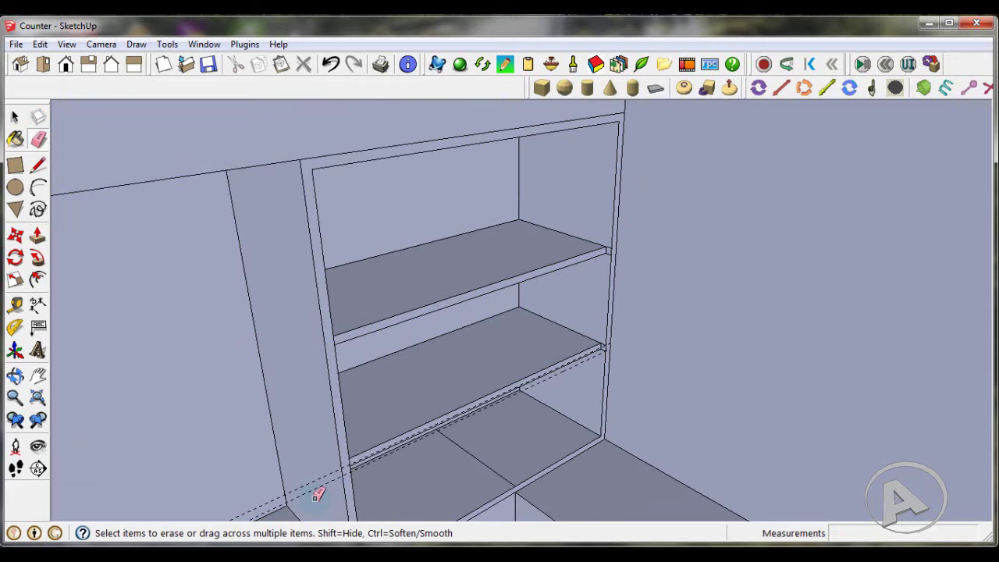
scroll(550, 367, up, 2)
scroll(610, 341, up, 3)
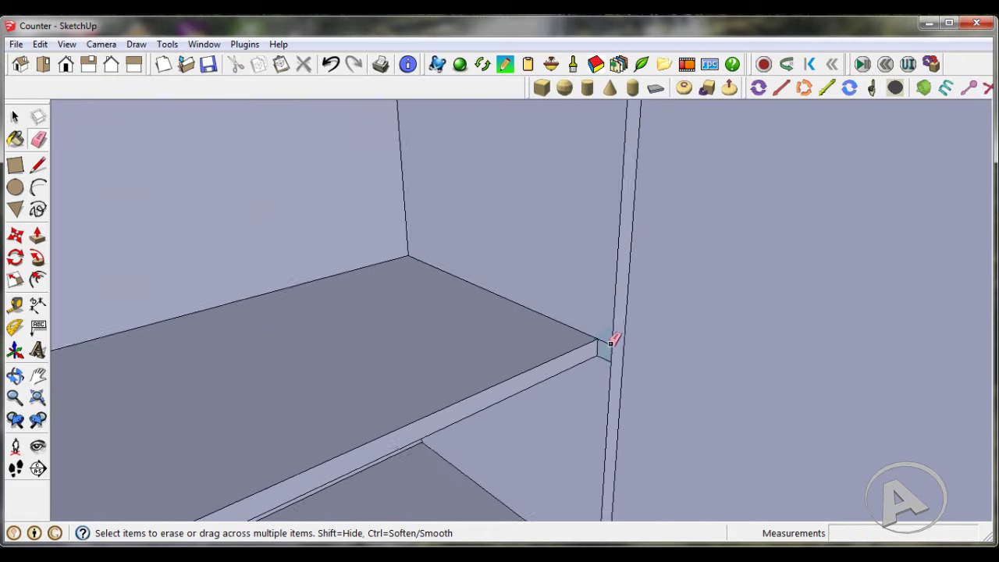
scroll(611, 341, up, 1)
scroll(599, 351, down, 1)
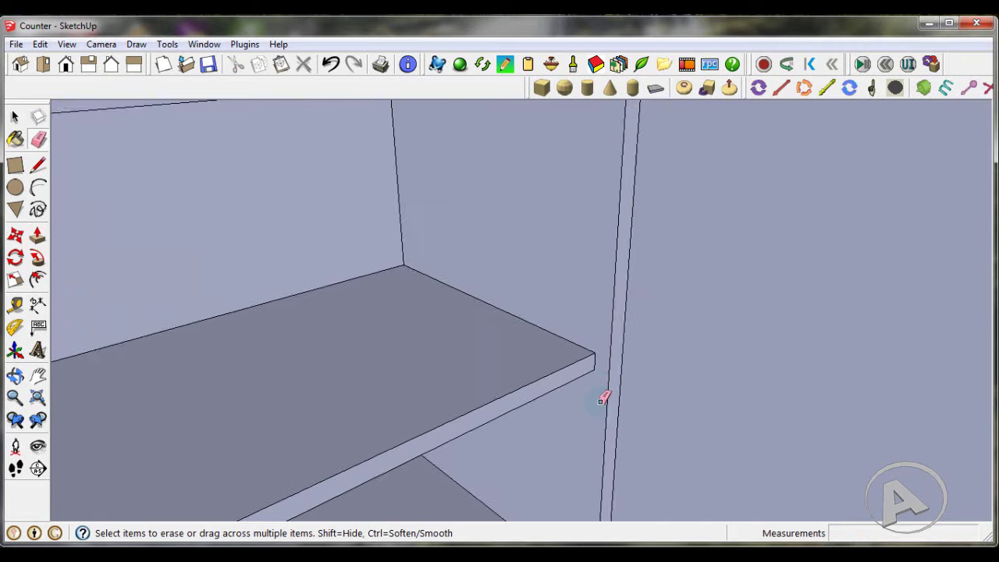
scroll(607, 327, down, 2)
scroll(605, 200, down, 1)
scroll(606, 199, up, 2)
scroll(614, 190, up, 1)
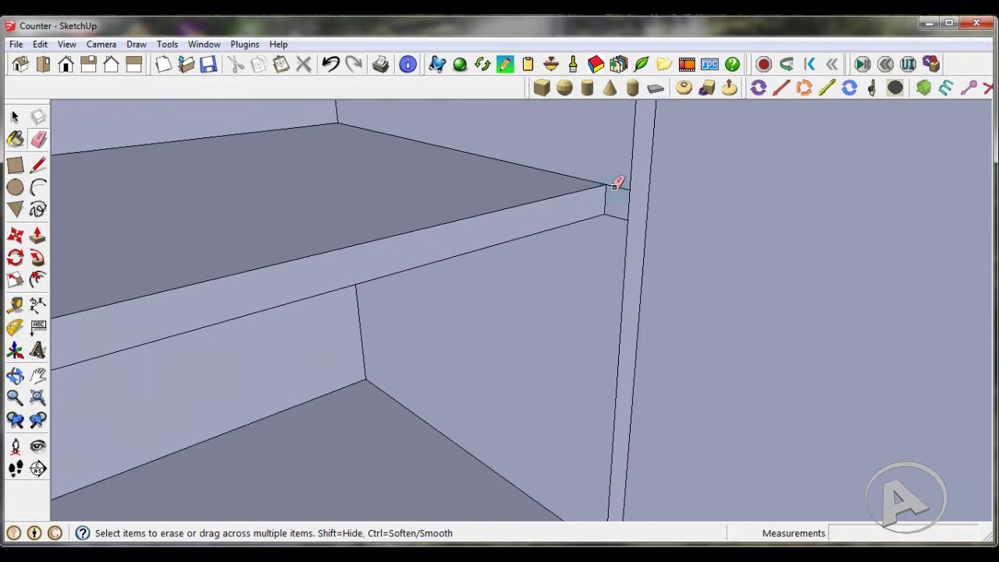
scroll(631, 198, down, 2)
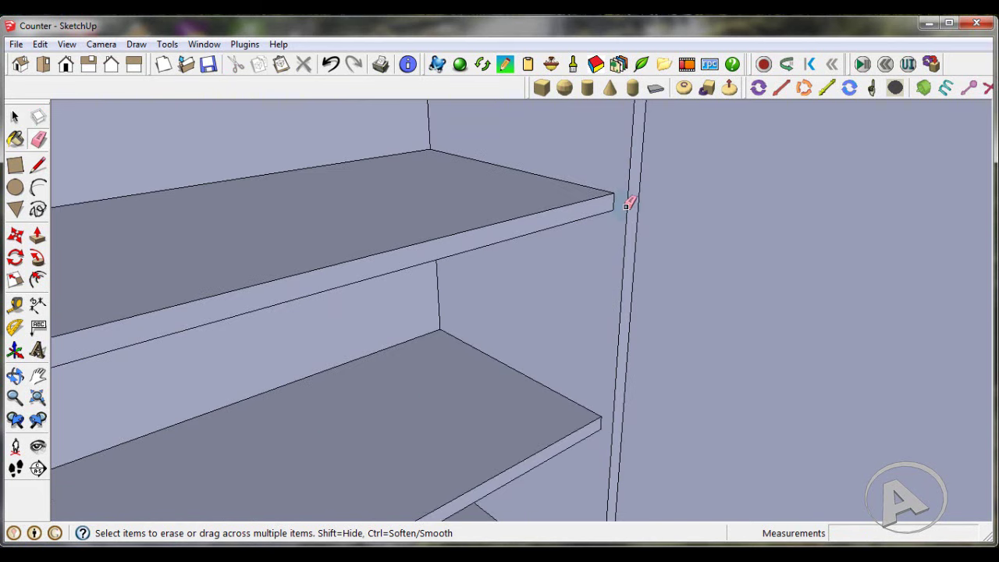
scroll(616, 234, down, 2)
scroll(601, 289, down, 2)
scroll(585, 327, down, 2)
mouse_move(584, 339)
middle_down()
mouse_move(591, 325)
mouse_move(573, 331)
middle_up()
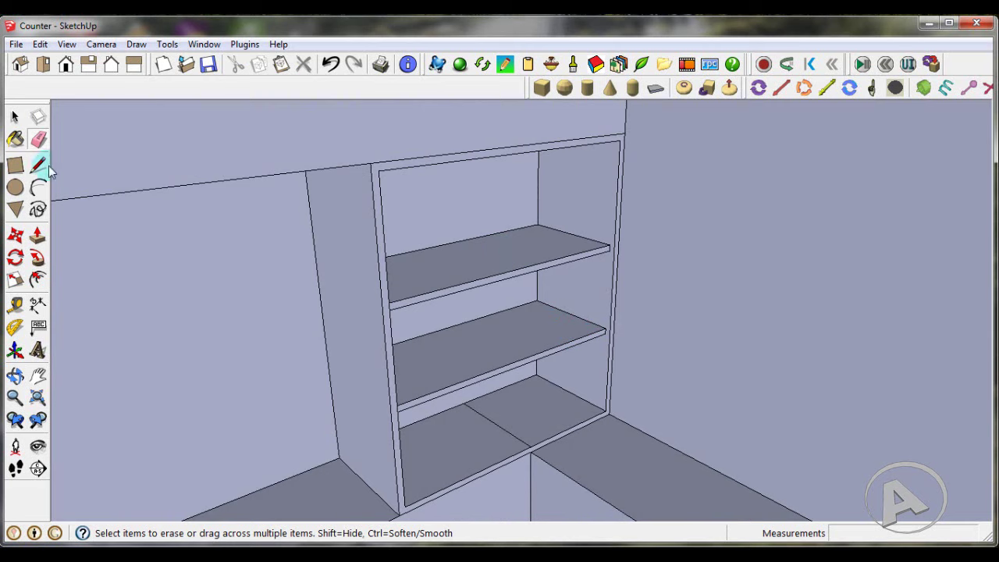
- Select the whole niche shelf unit group
click(15, 117)
scroll(443, 169, up, 2)
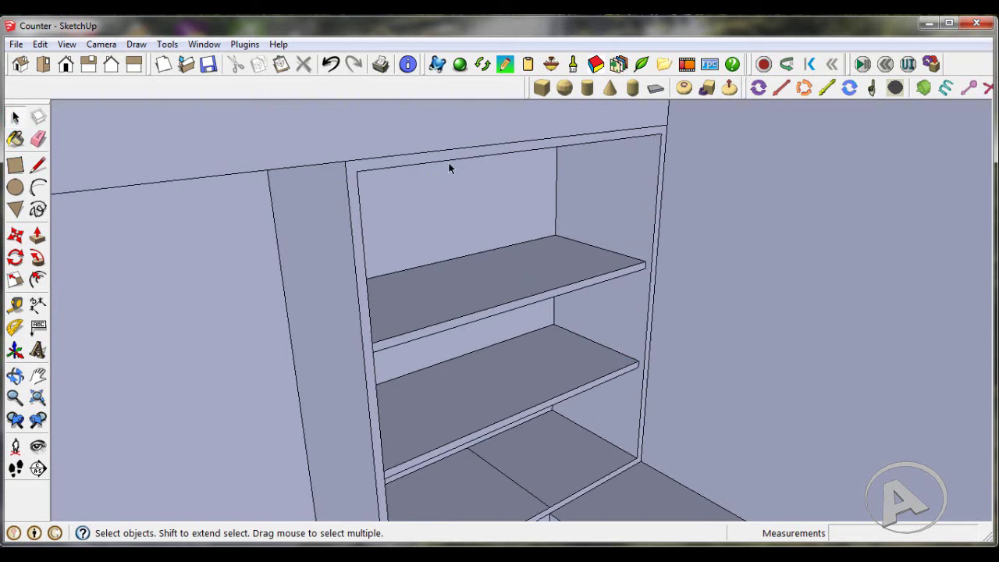
click(450, 161)
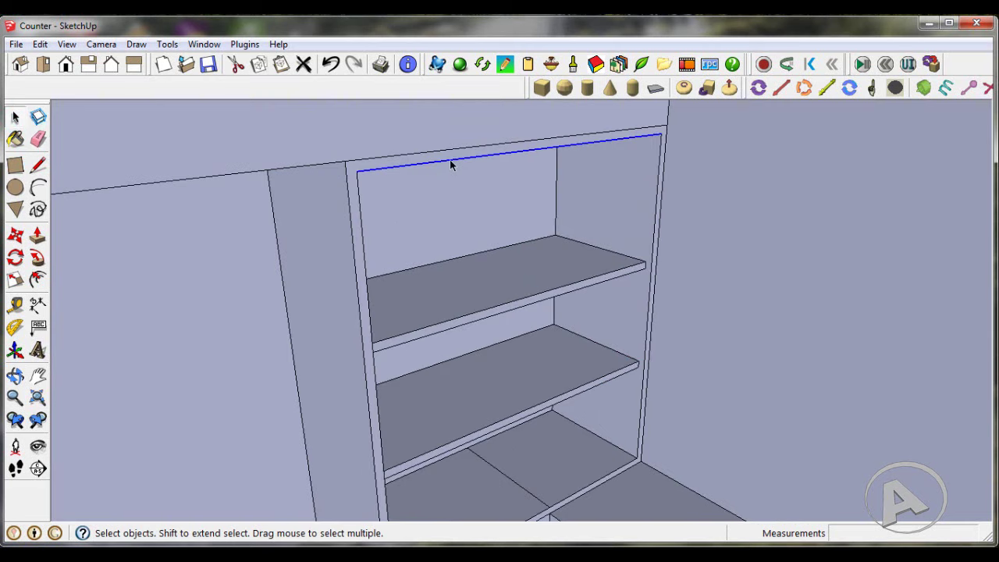
scroll(449, 159, down, 1)
scroll(632, 355, up, 2)
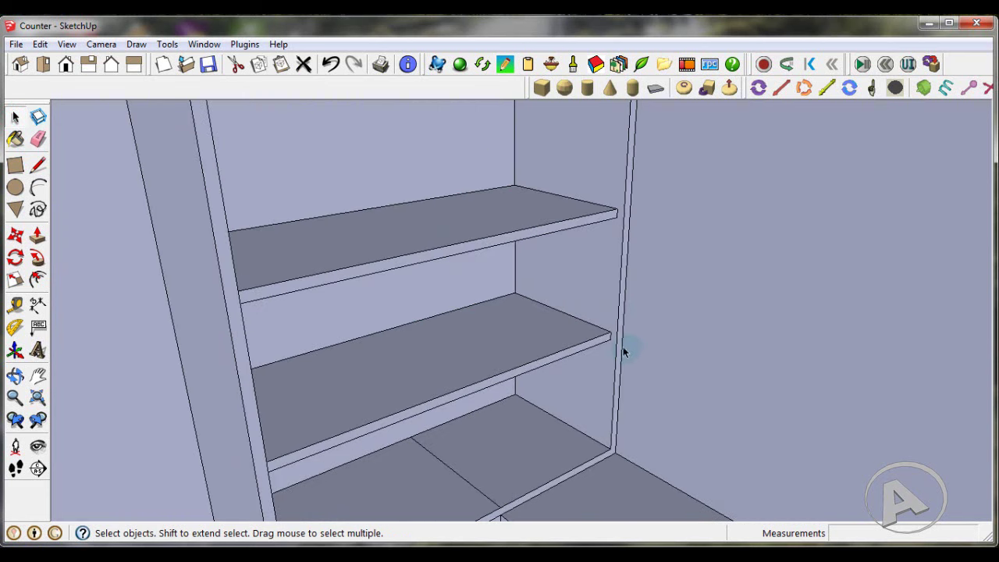
click(617, 345)
scroll(613, 342, down, 1)
scroll(605, 337, down, 2)
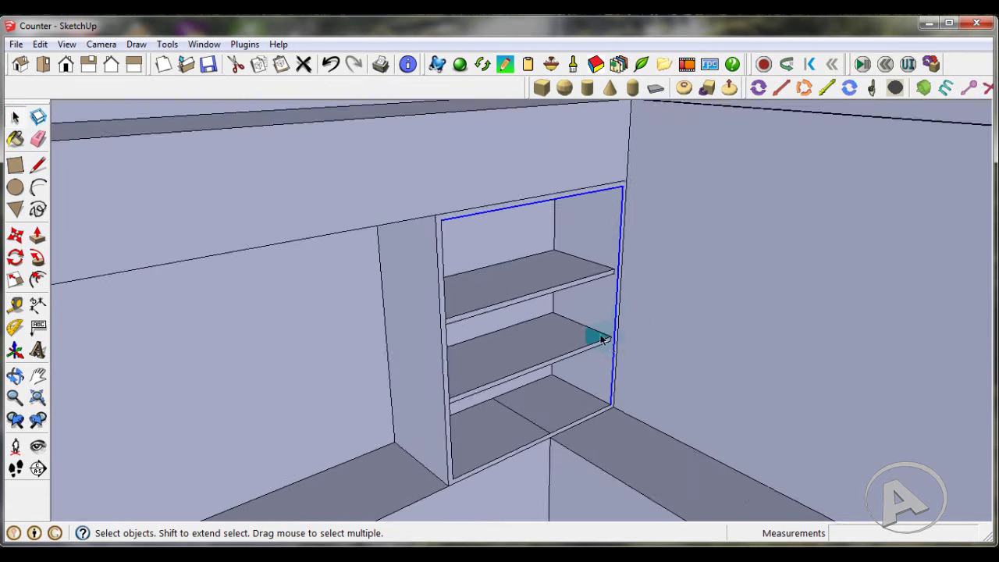
scroll(590, 333, down, 2)
scroll(587, 331, down, 2)
scroll(590, 331, down, 2)
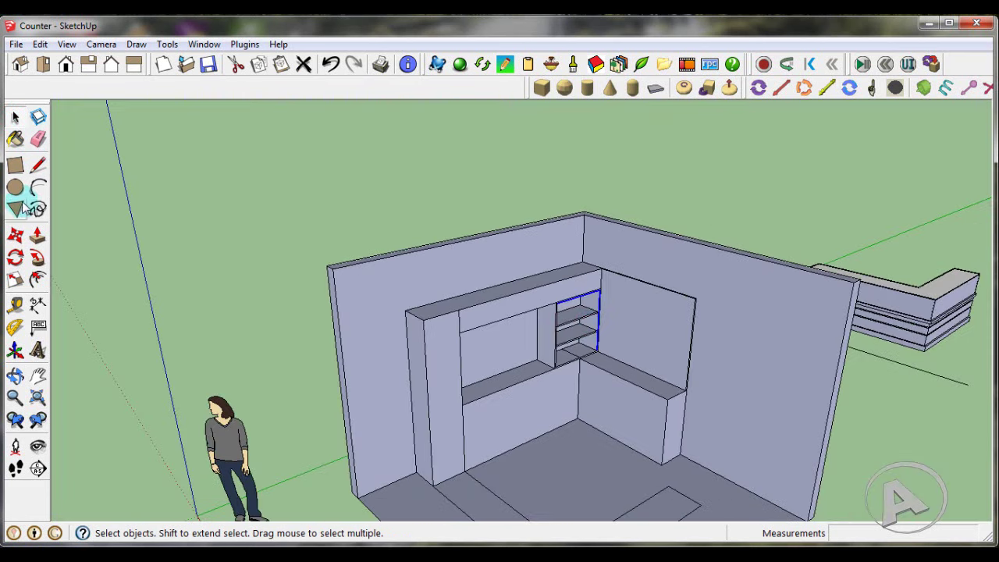
- Copy the niche from the wall's top corner 385cm to the wall's far end
click(16, 235)
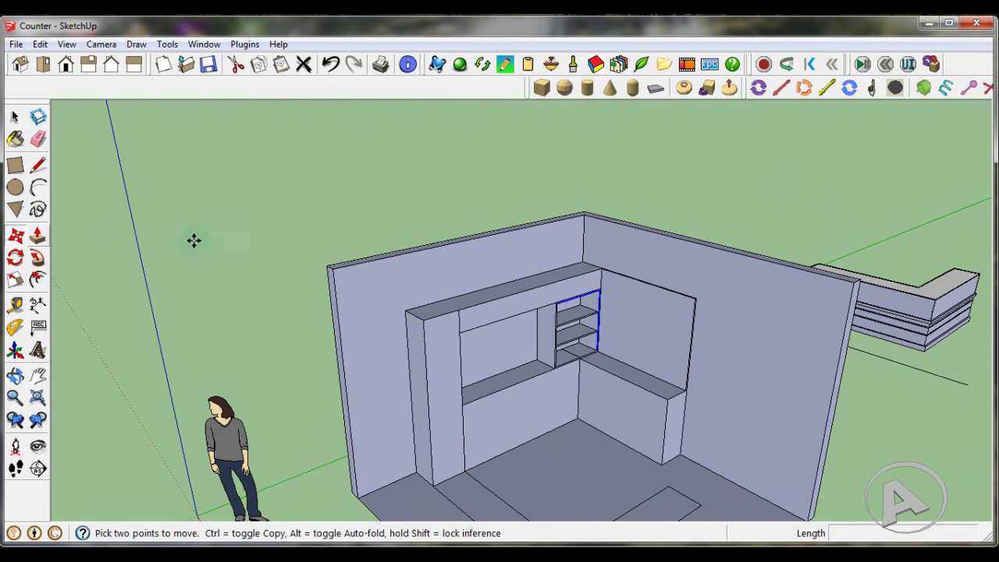
click(587, 216)
key(ctrl)
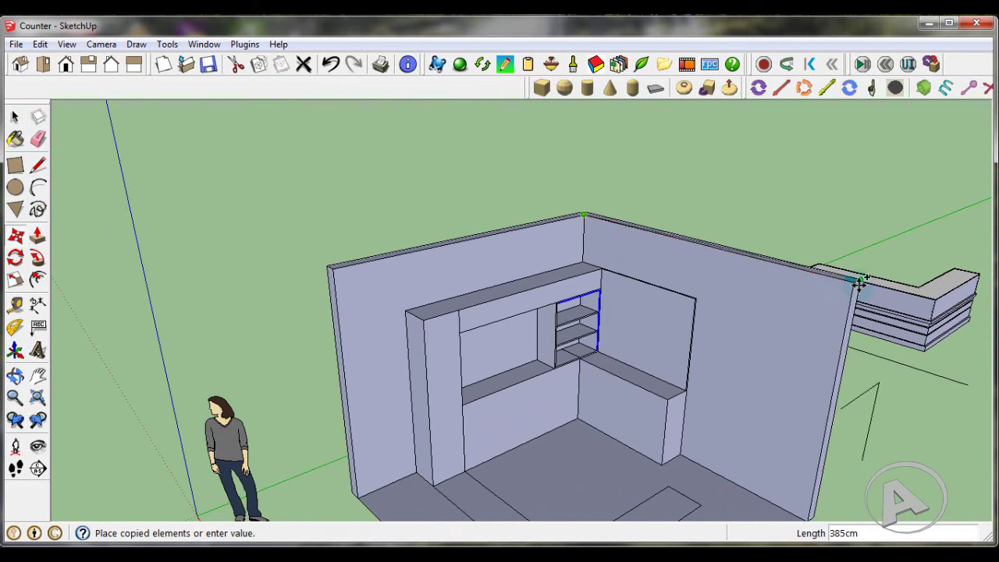
click(856, 283)
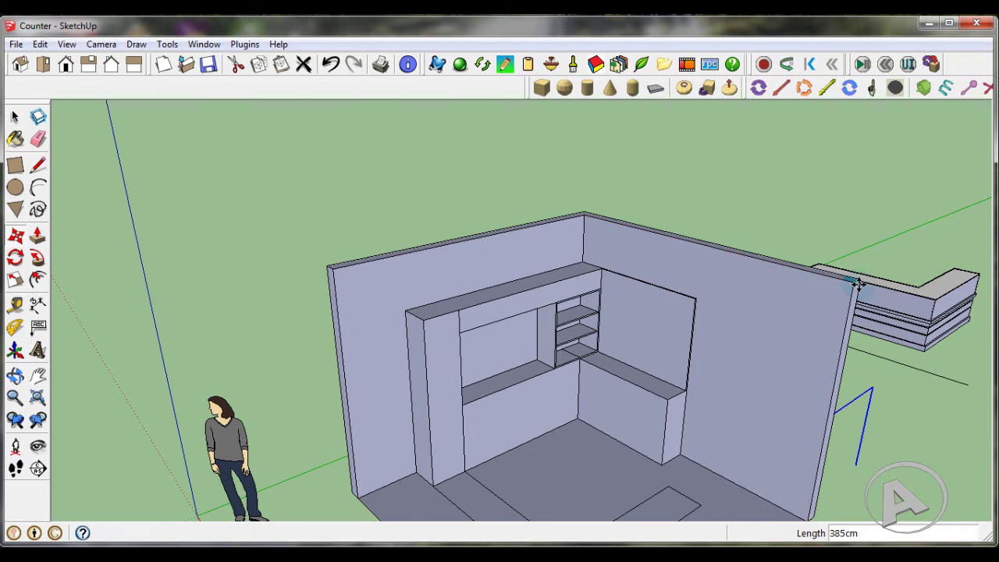
mouse_move(663, 246)
middle_down()
mouse_move(829, 401)
mouse_move(833, 420)
mouse_move(795, 362)
middle_up()
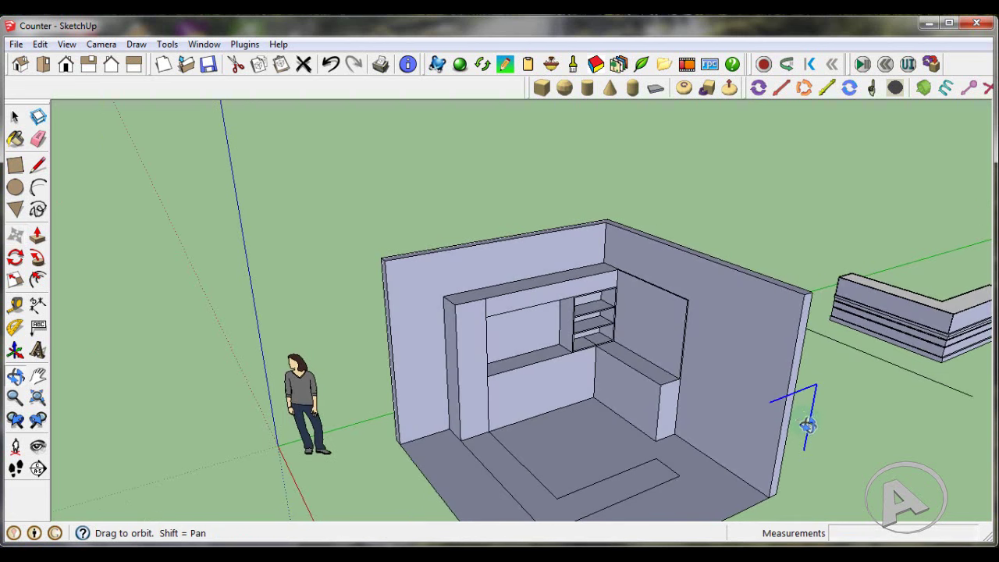
click(15, 168)
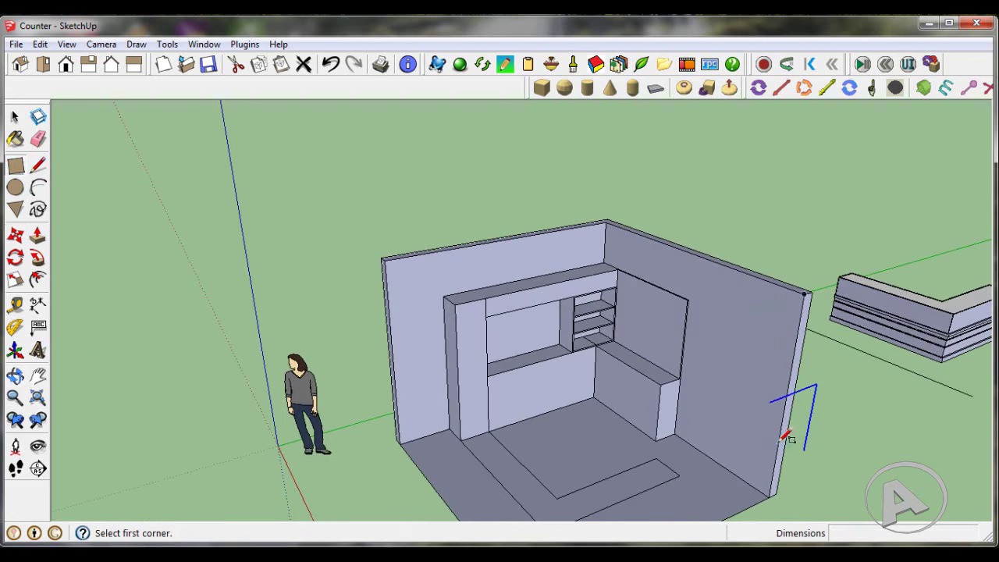
- Draw a 96cm by 84cm panel rectangle on the copied niche outline
scroll(814, 429, up, 3)
click(737, 372)
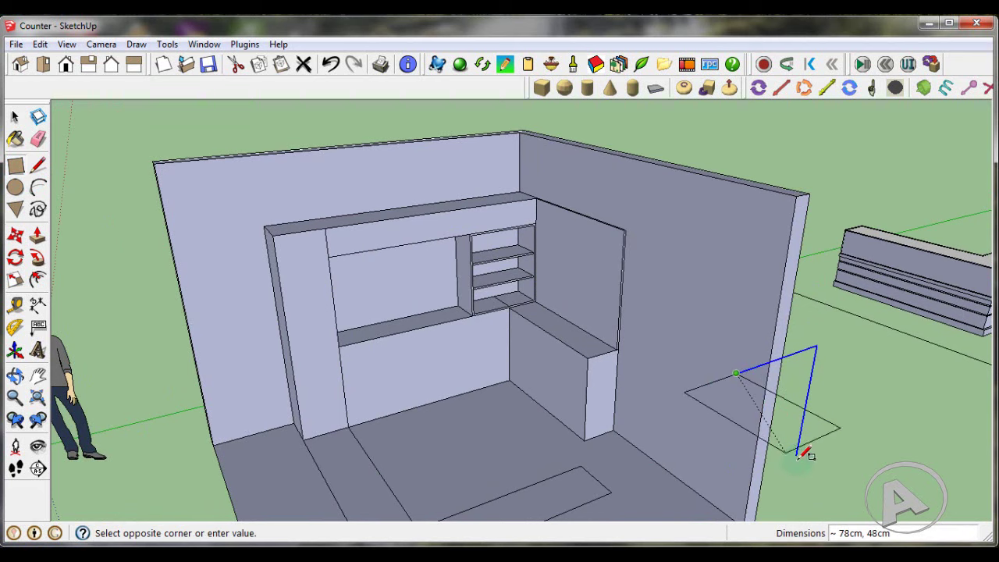
click(796, 454)
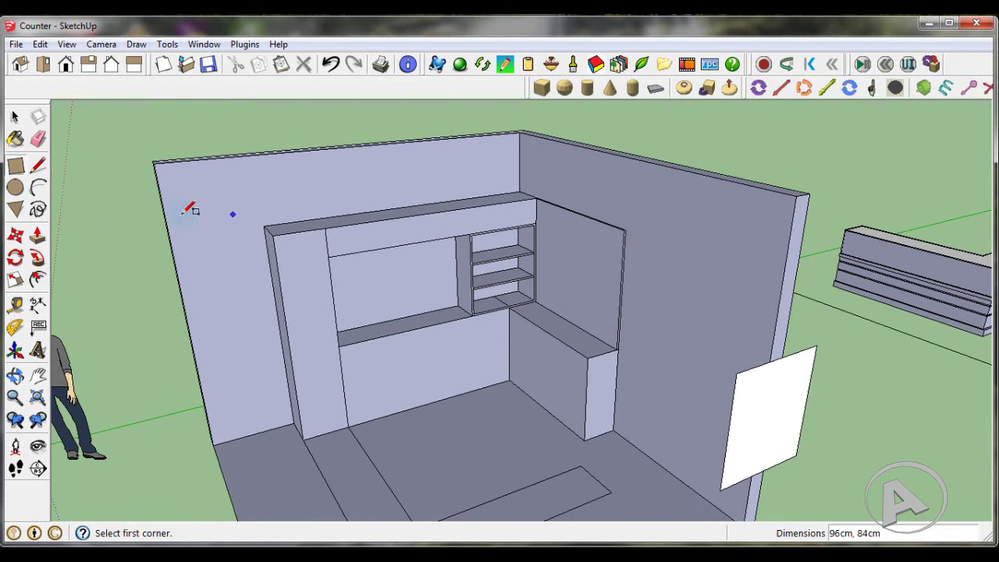
click(38, 234)
scroll(751, 414, down, 2)
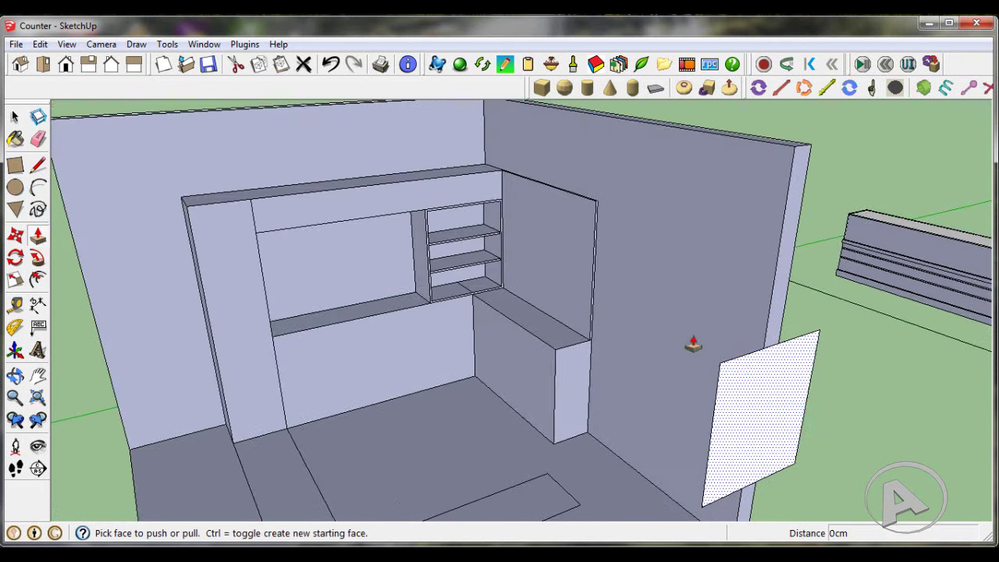
scroll(753, 402, down, 2)
scroll(745, 394, up, 5)
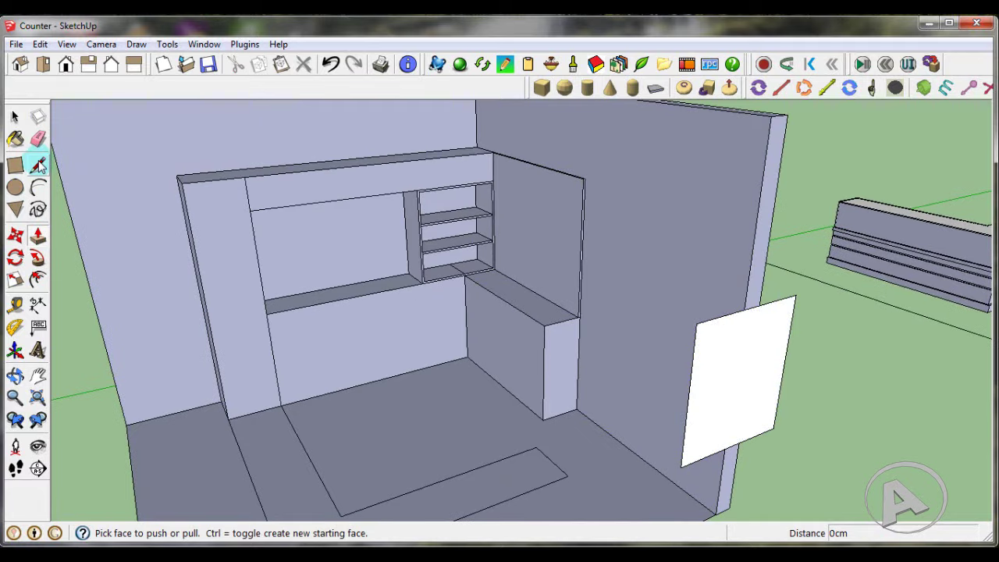
- Split the panel with a line from its top midpoint to its bottom midpoint
key(l)
scroll(726, 390, up, 2)
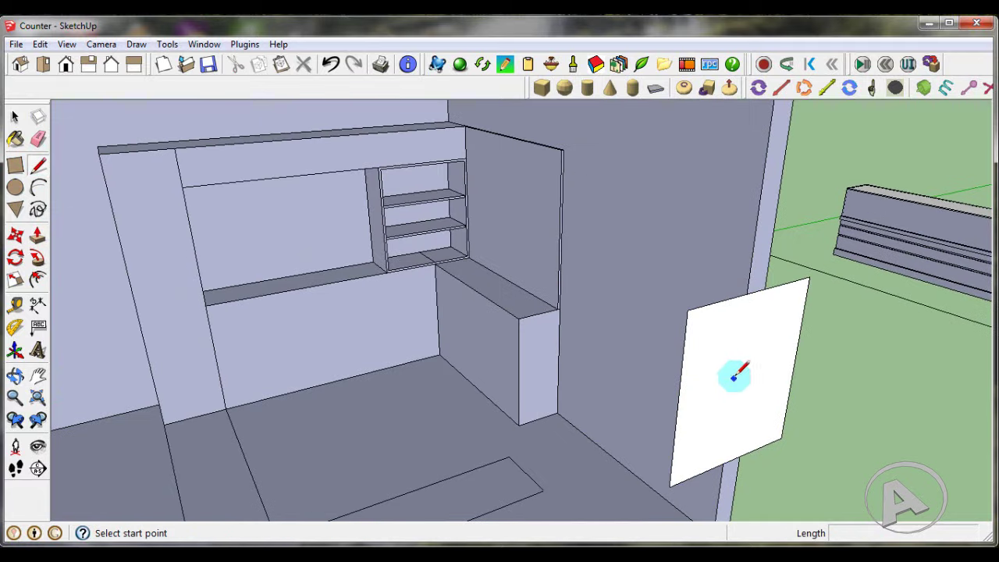
click(751, 293)
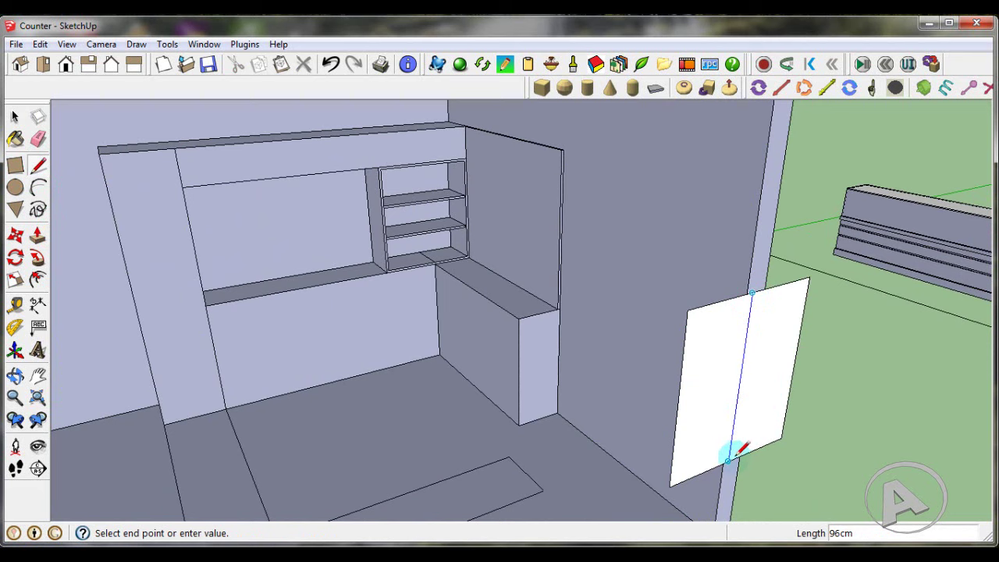
click(732, 459)
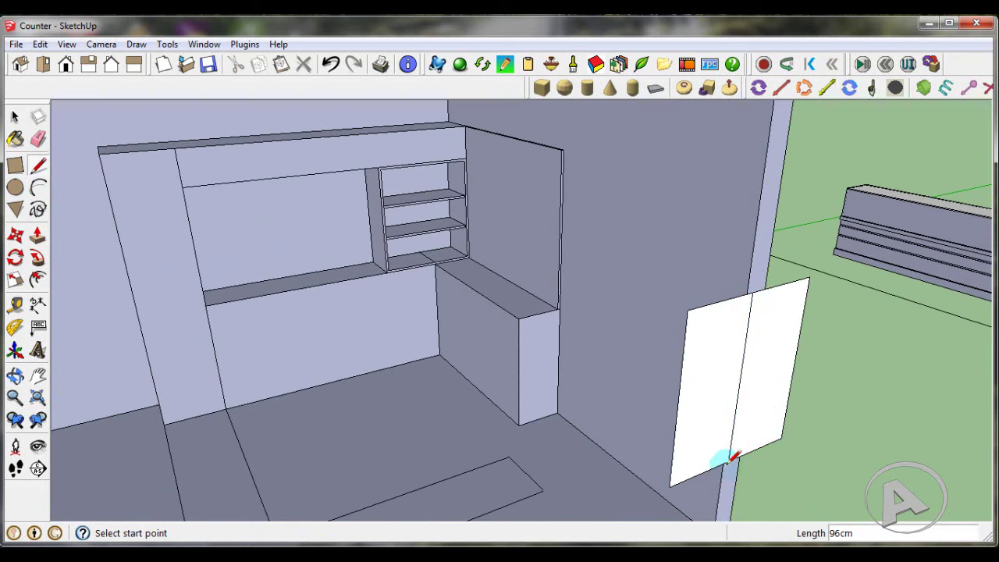
- Erase the right half of the split panel, leaving a narrow white face
click(38, 139)
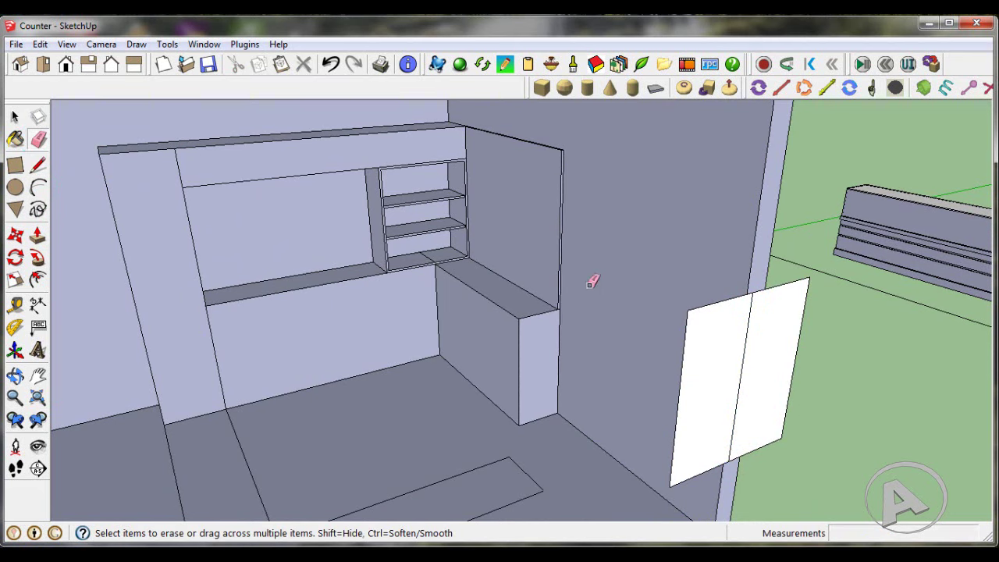
middle_drag(593, 279, 628, 289)
middle_drag(847, 285, 842, 315)
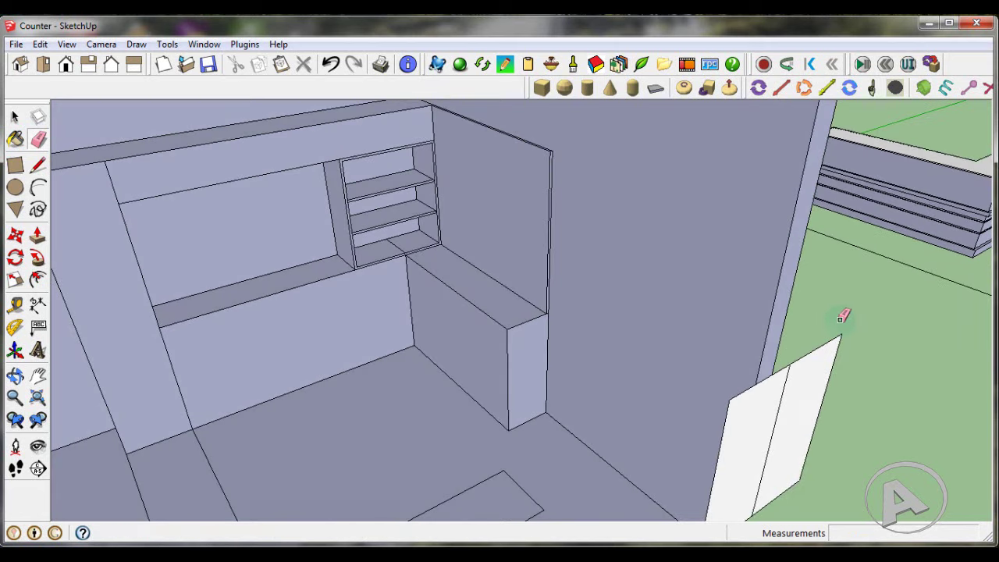
drag(844, 327, 843, 324)
scroll(827, 351, down, 3)
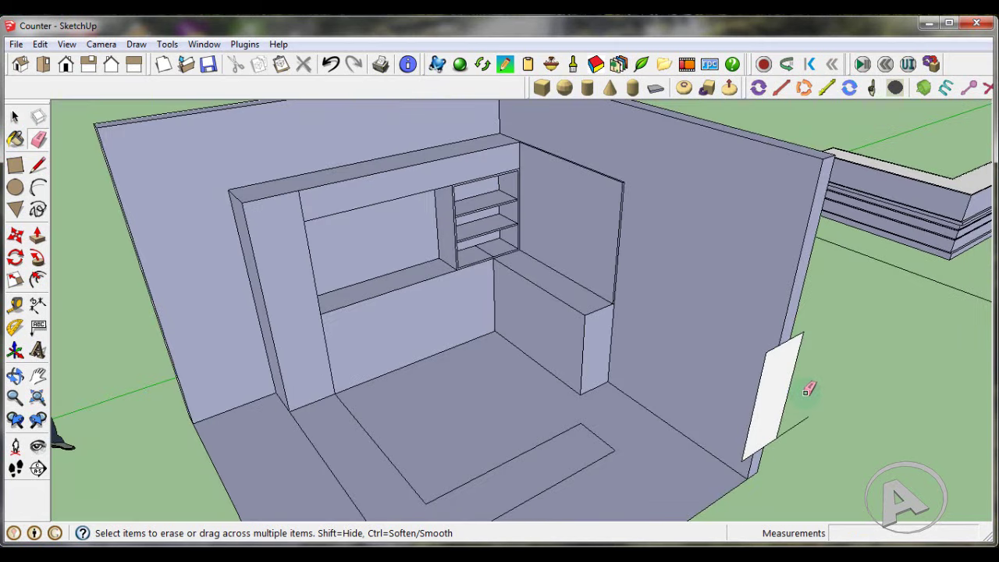
scroll(804, 398, up, 3)
scroll(663, 367, up, 1)
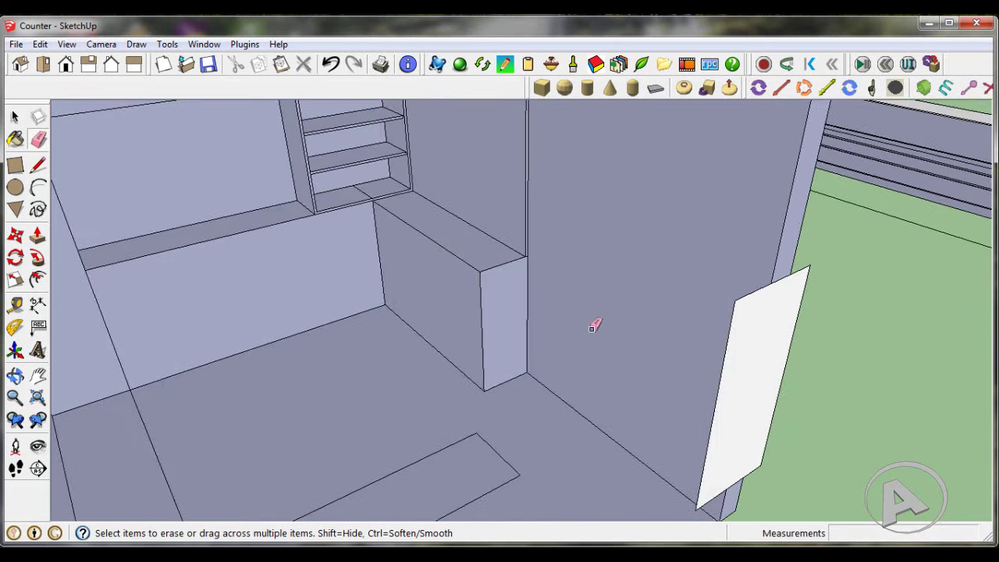
- Push/Pull the narrow white panel 1cm thick into a standing board
click(38, 235)
scroll(757, 402, up, 1)
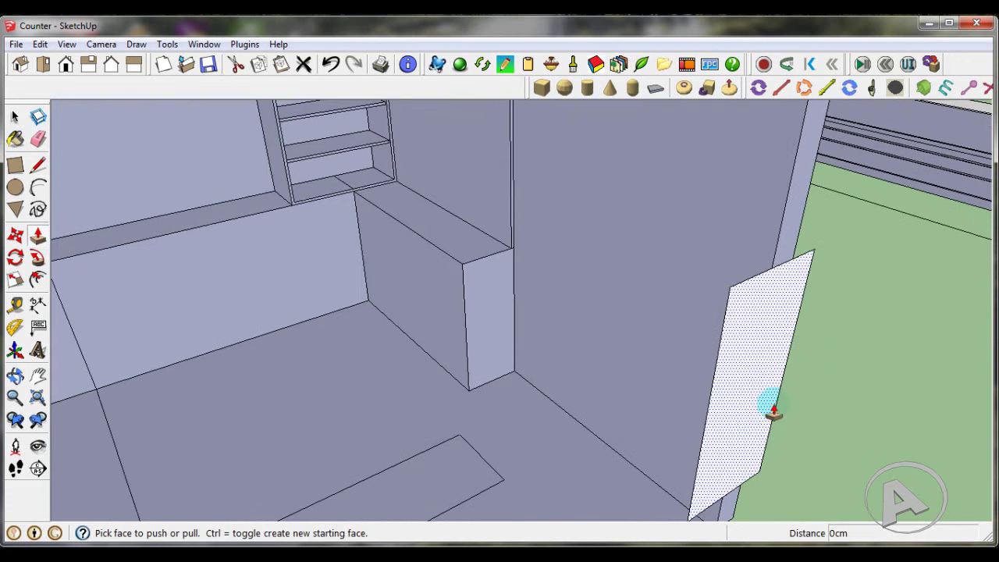
click(745, 402)
text(1.2)
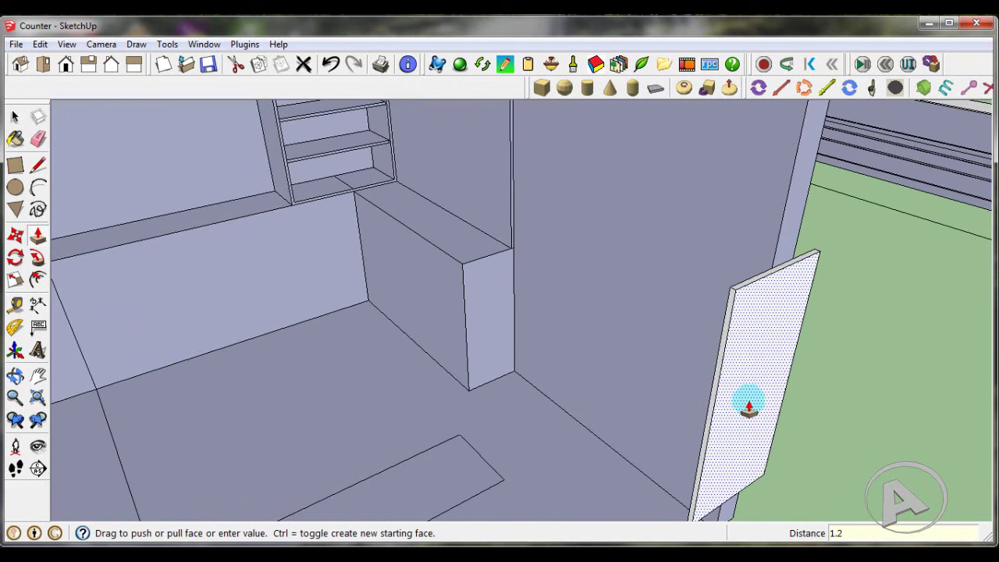
key(Return)
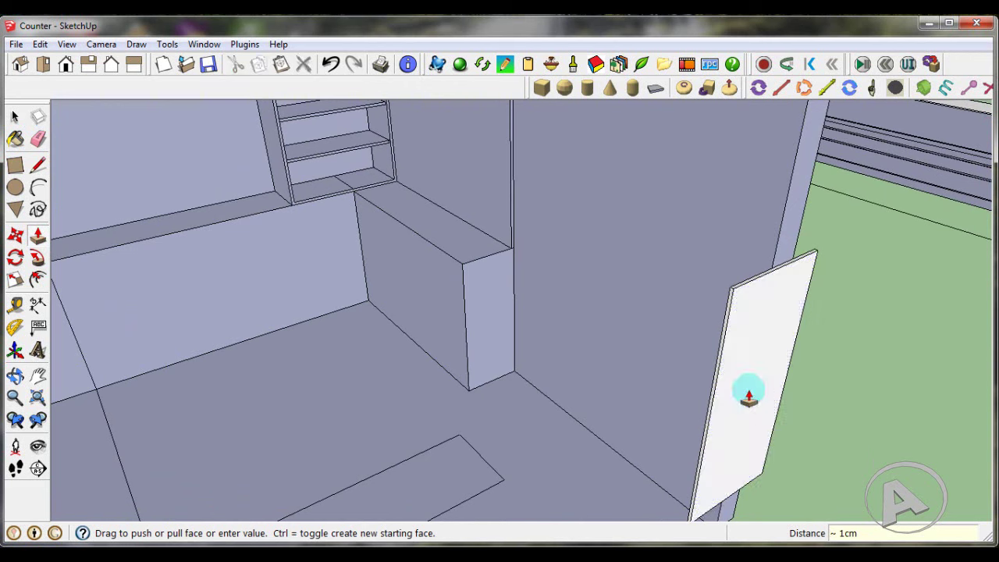
scroll(749, 359, down, 1)
scroll(725, 325, down, 2)
scroll(713, 319, down, 1)
mouse_move(718, 312)
middle_down()
mouse_move(803, 328)
mouse_move(845, 319)
mouse_move(895, 273)
mouse_move(914, 187)
middle_up()
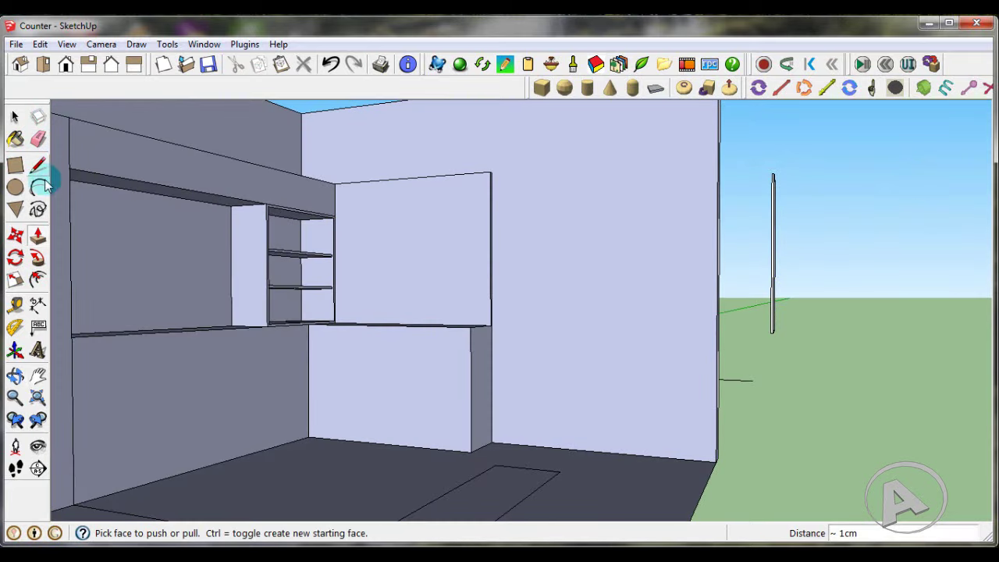
- Select the thin board and bring up its context menu
click(14, 117)
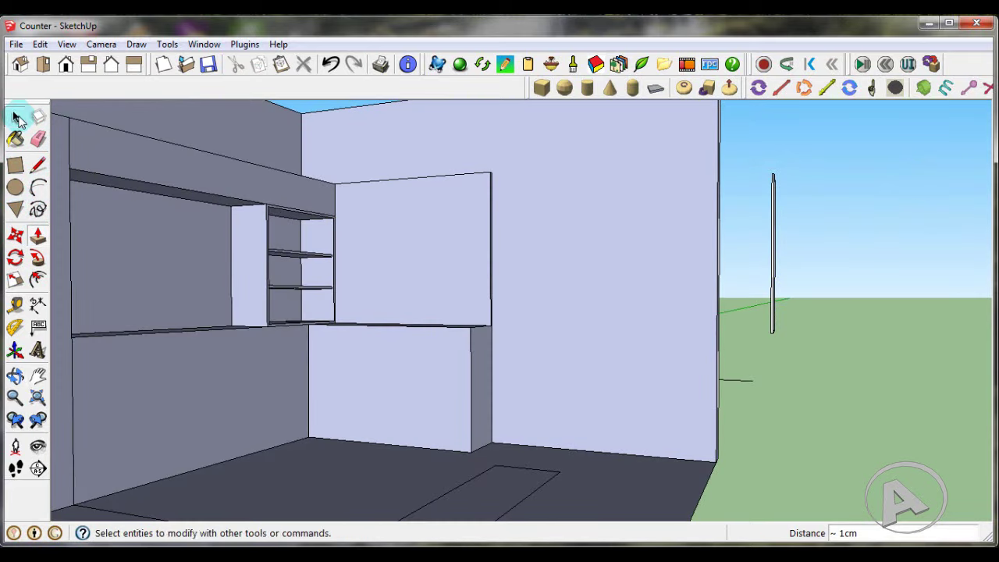
drag(763, 161, 806, 343)
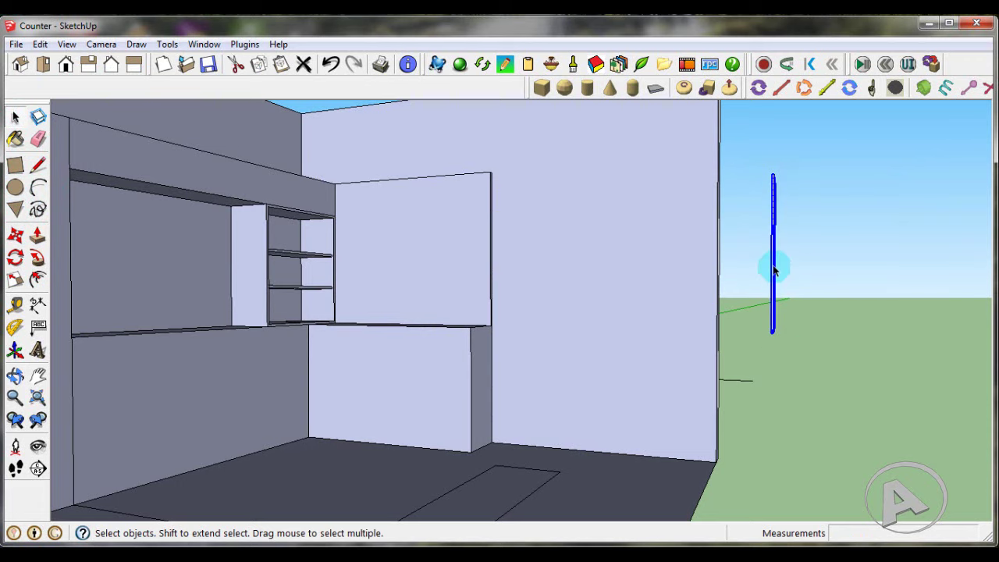
middle_drag(796, 273, 736, 254)
right_click(738, 257)
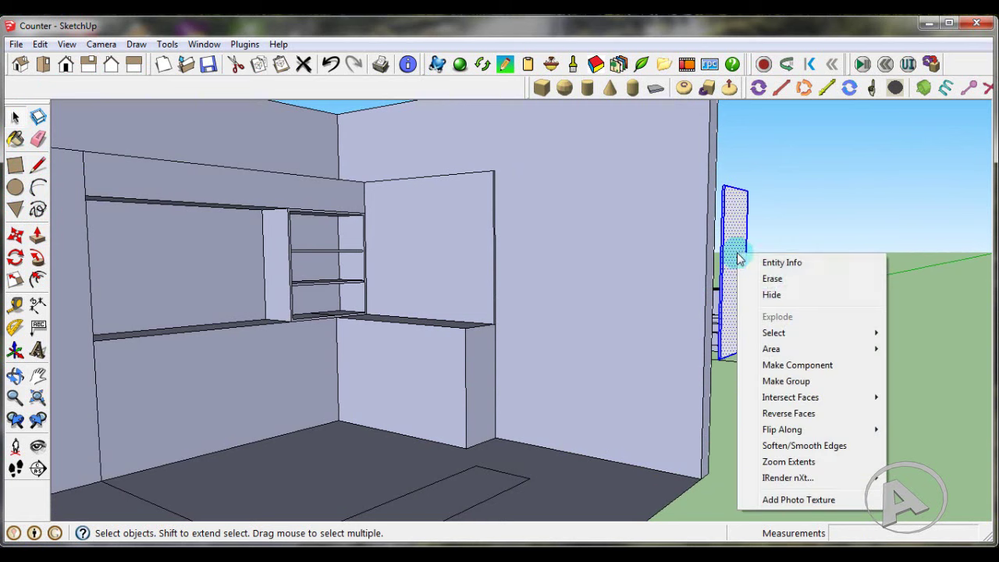
- Make the thin white board a group
click(808, 381)
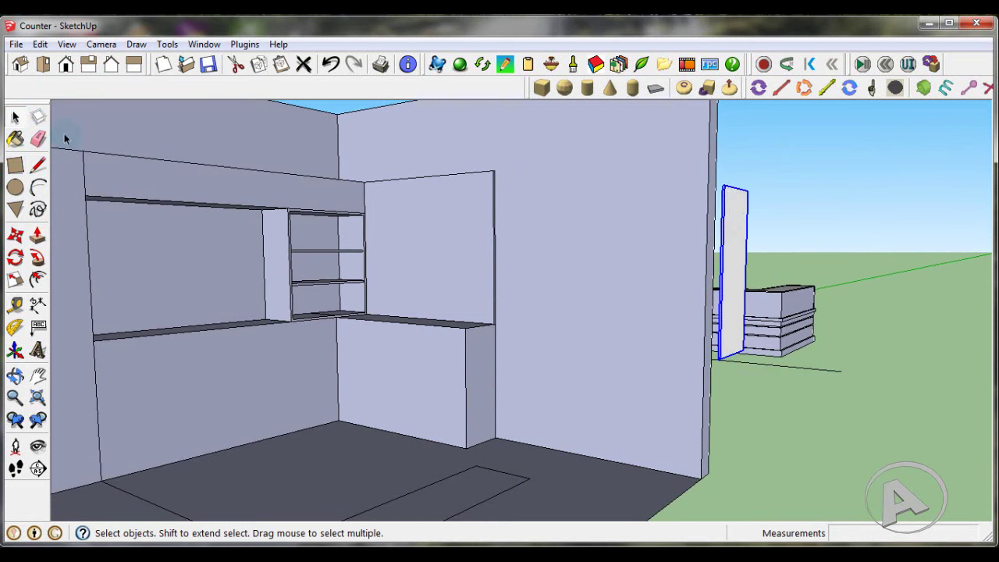
scroll(694, 277, down, 3)
middle_drag(695, 277, 614, 324)
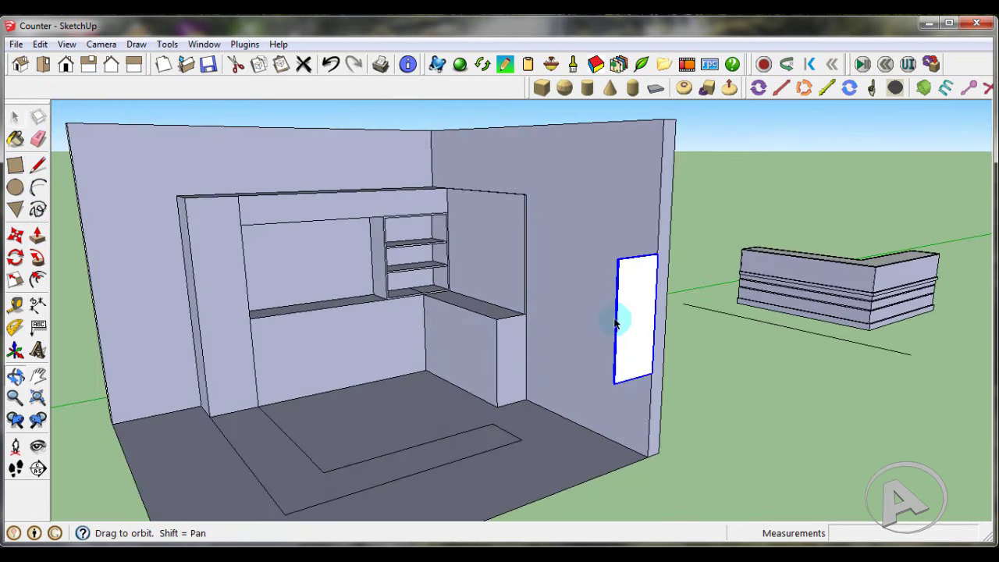
scroll(615, 321, up, 2)
scroll(615, 321, up, 1)
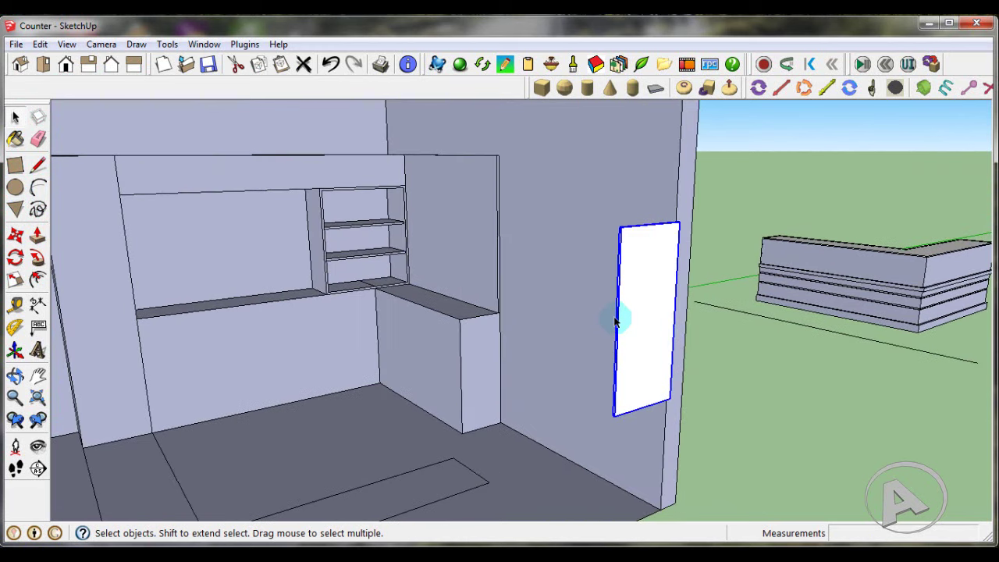
- Move the panel by its top corner into the niche's top-left corner
click(15, 234)
scroll(546, 203, up, 1)
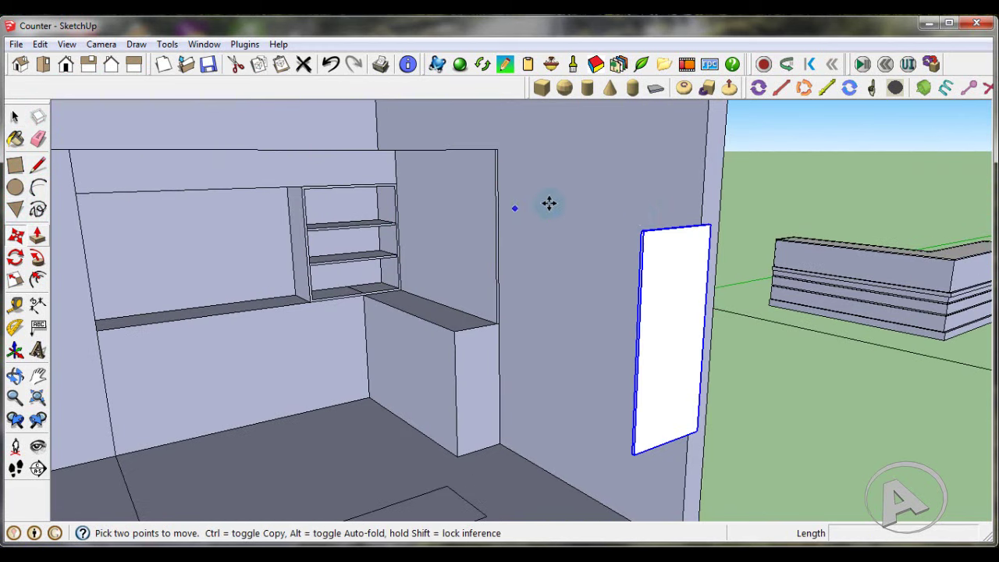
scroll(639, 219, up, 1)
scroll(654, 231, up, 2)
scroll(644, 242, up, 2)
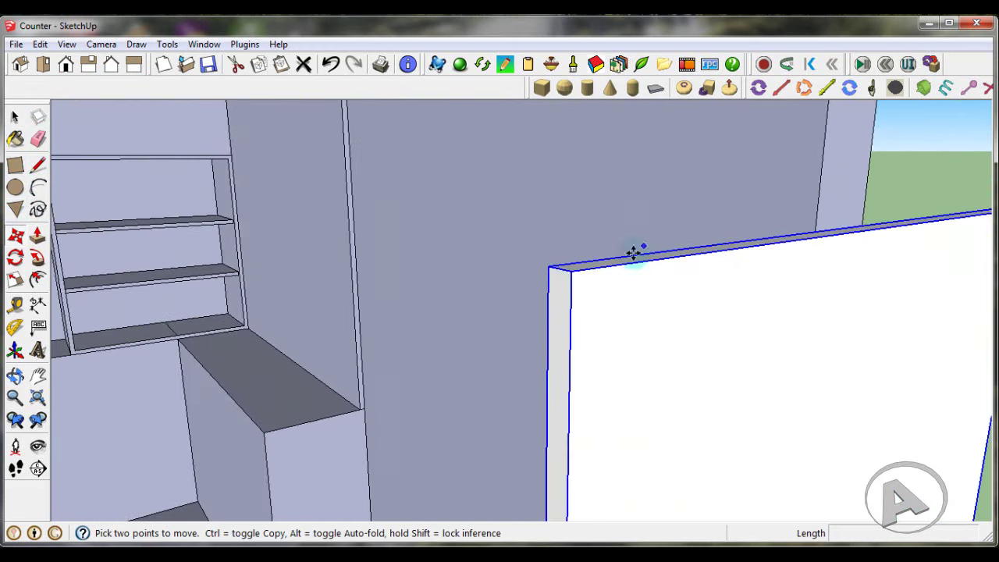
click(572, 275)
scroll(713, 257, down, 1)
scroll(716, 256, down, 1)
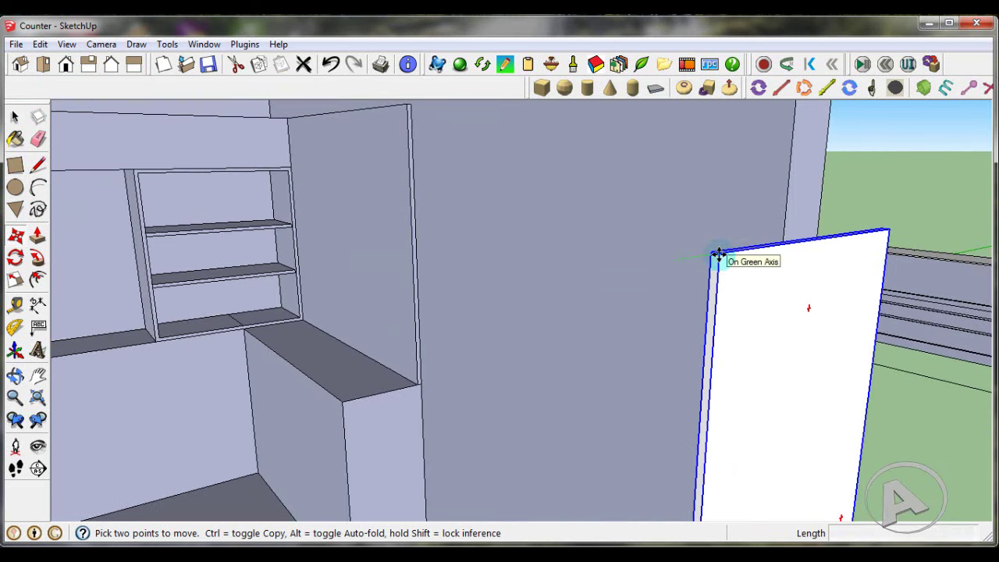
scroll(234, 207, up, 1)
scroll(179, 186, up, 1)
scroll(156, 173, up, 1)
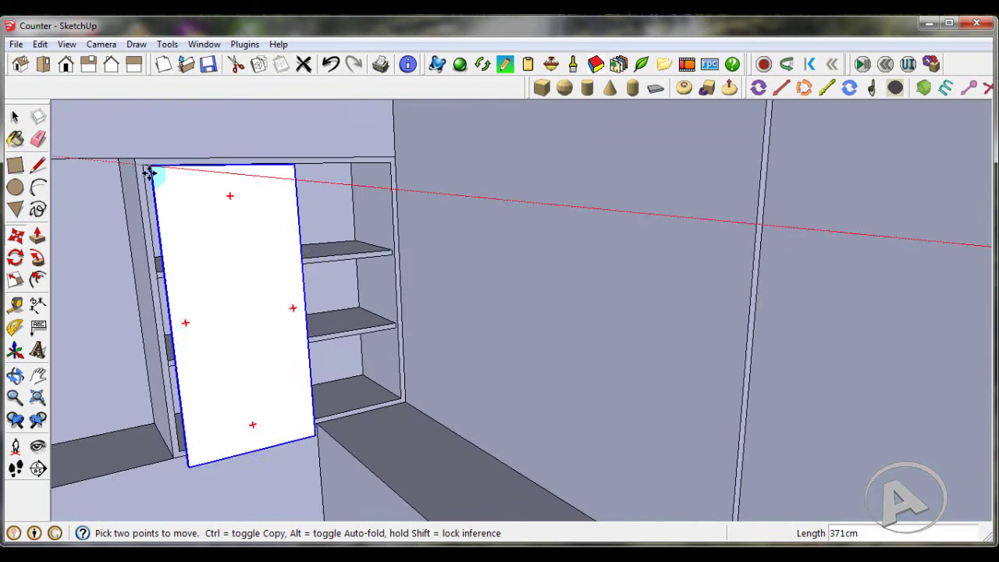
click(147, 171)
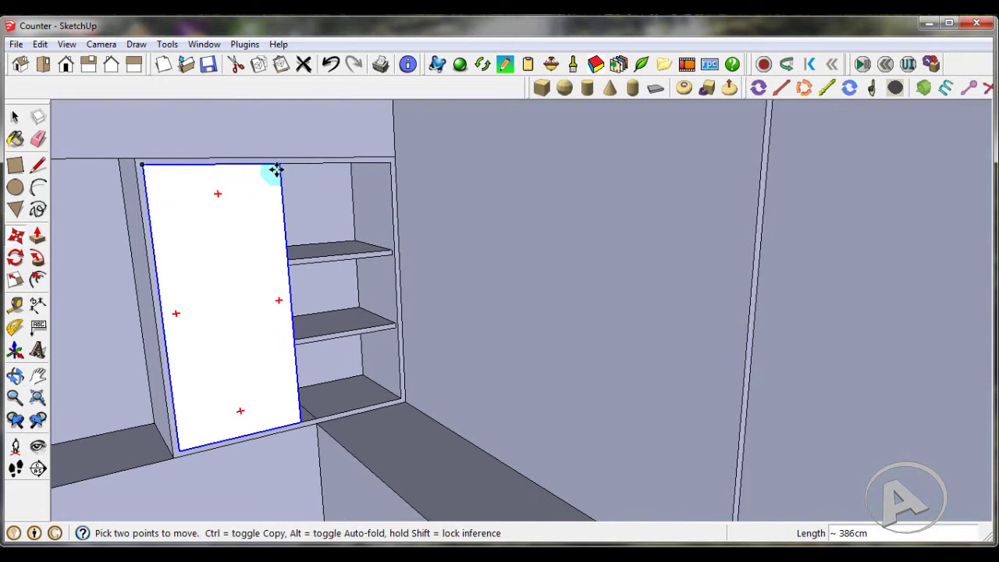
- Place a copy of the door panel 42cm beside the first to form a pair
click(142, 165)
key(ctrl)
click(277, 170)
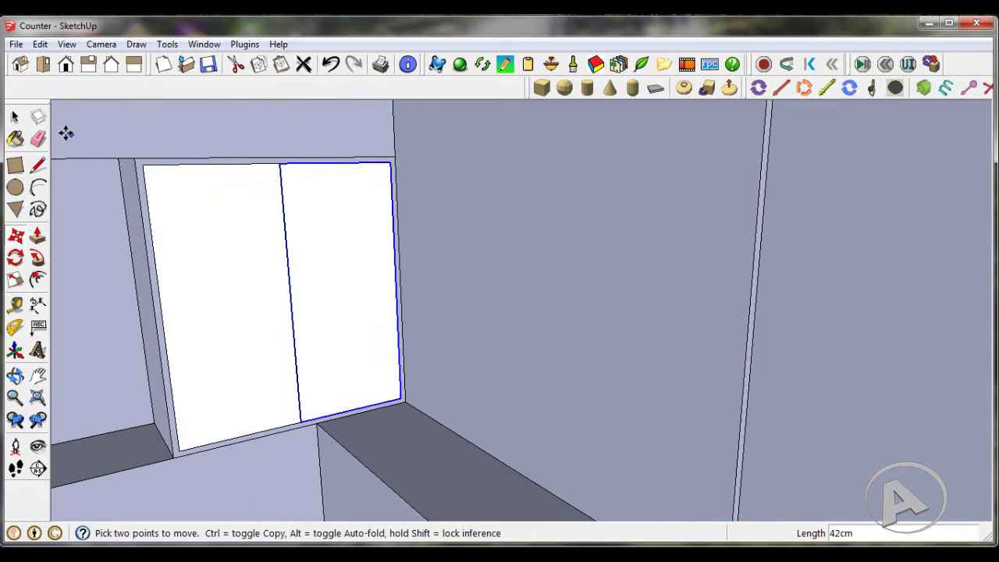
click(15, 115)
scroll(370, 256, down, 1)
scroll(370, 256, down, 3)
scroll(414, 245, down, 2)
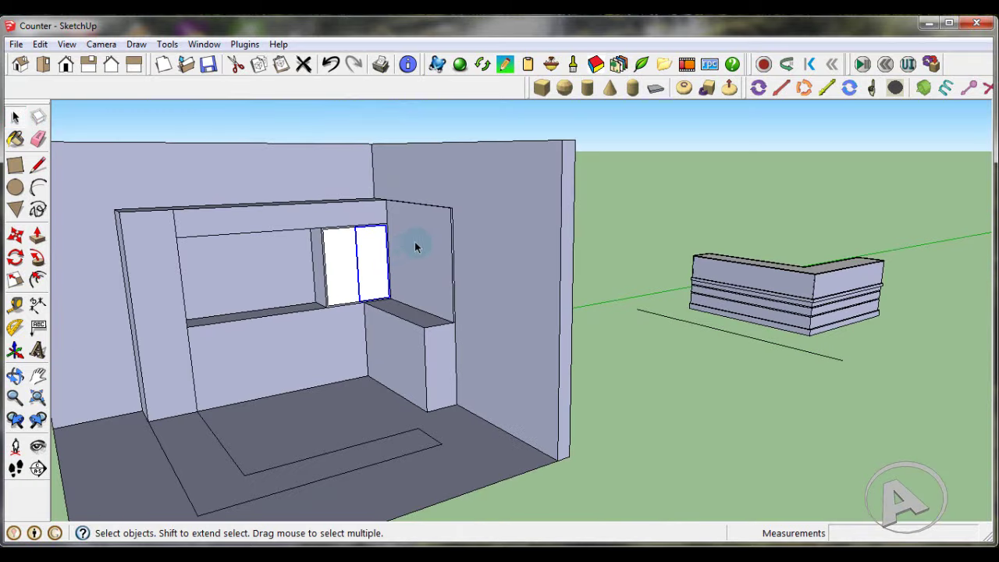
scroll(613, 171, down, 2)
mouse_move(612, 169)
middle_down()
mouse_move(622, 189)
mouse_move(507, 339)
middle_up()
scroll(590, 263, up, 1)
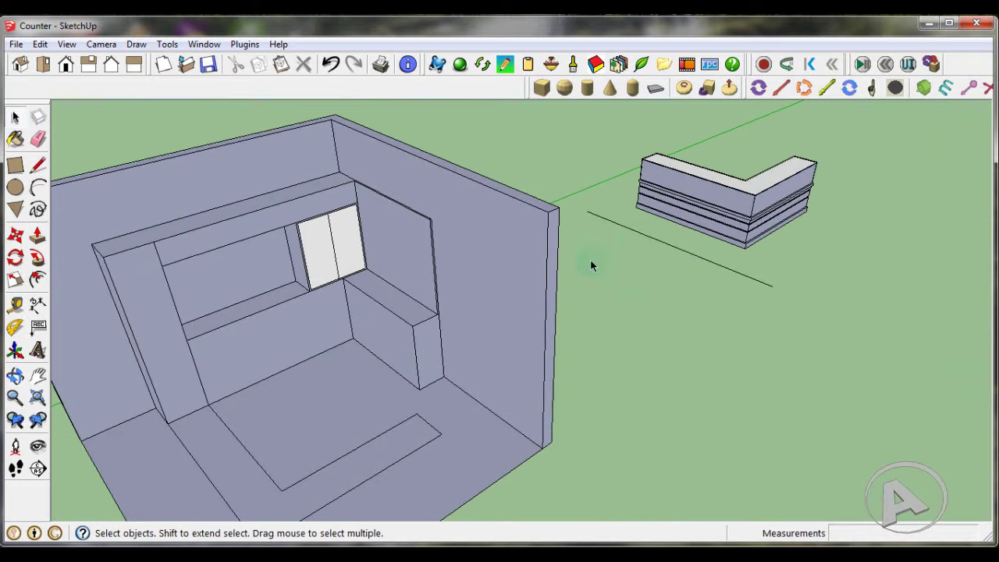
scroll(641, 237, down, 2)
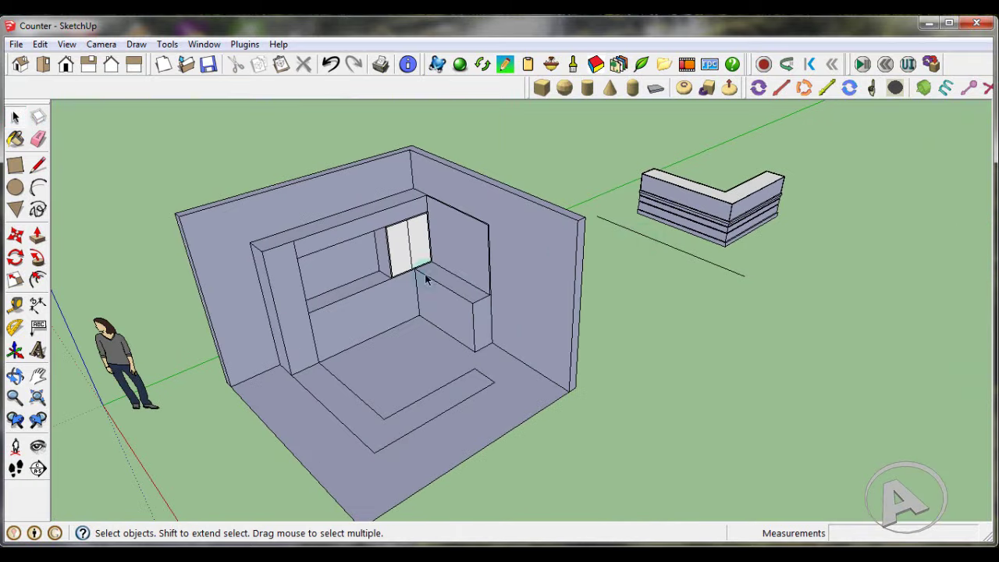
scroll(425, 278, up, 2)
middle_drag(383, 283, 374, 271)
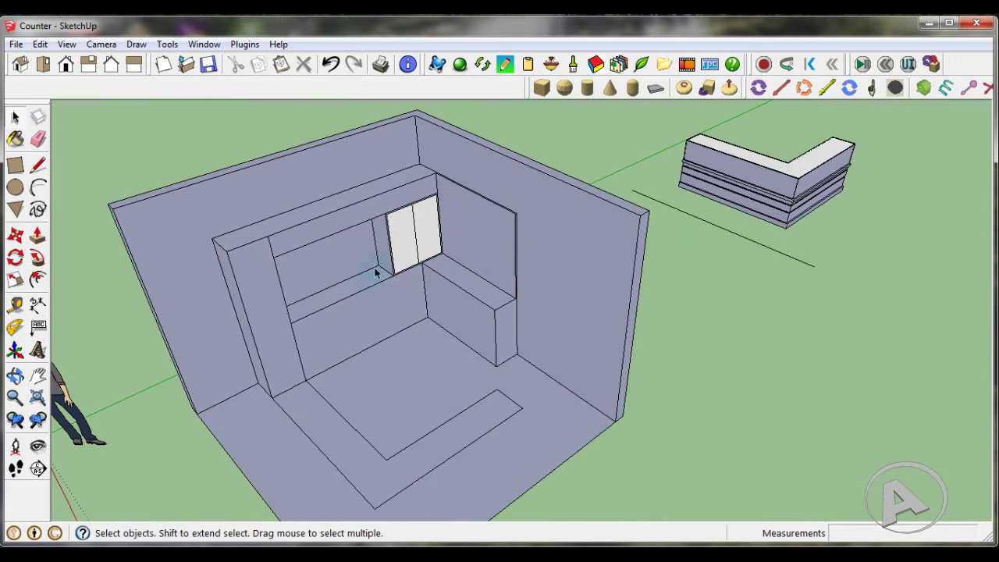
scroll(390, 266, up, 2)
scroll(499, 242, up, 2)
scroll(485, 242, up, 1)
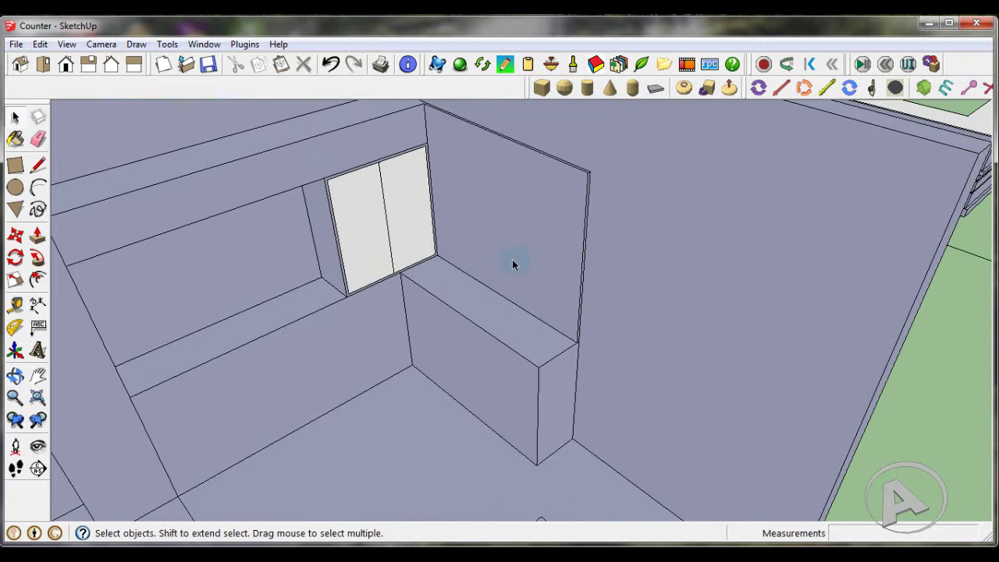
scroll(518, 254, down, 2)
scroll(539, 198, up, 1)
scroll(539, 198, up, 1)
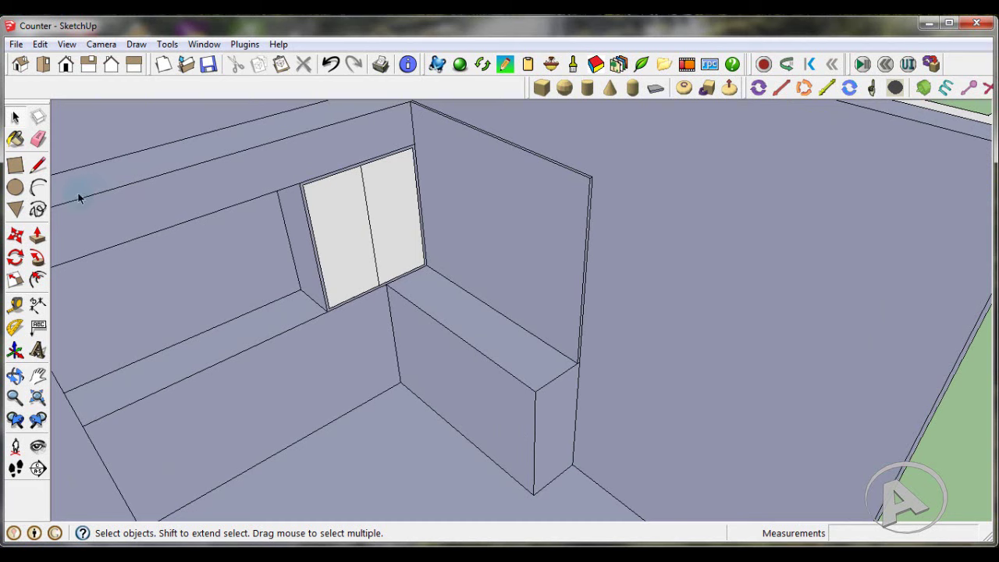
- Place a Tape Measure guide 20cm above the counter-top edge
click(15, 304)
scroll(507, 299, down, 1)
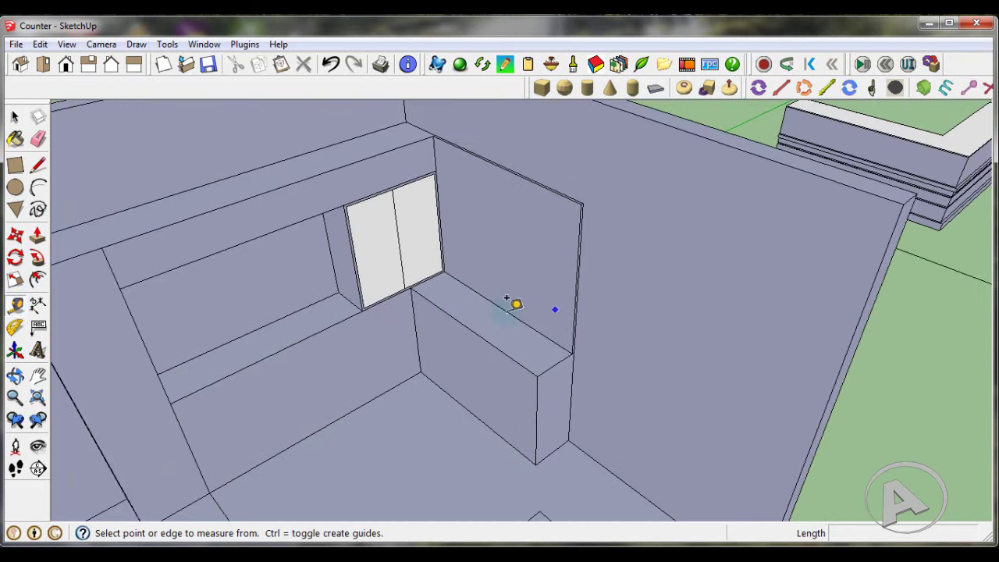
scroll(263, 299, up, 1)
scroll(269, 300, up, 1)
scroll(276, 302, up, 1)
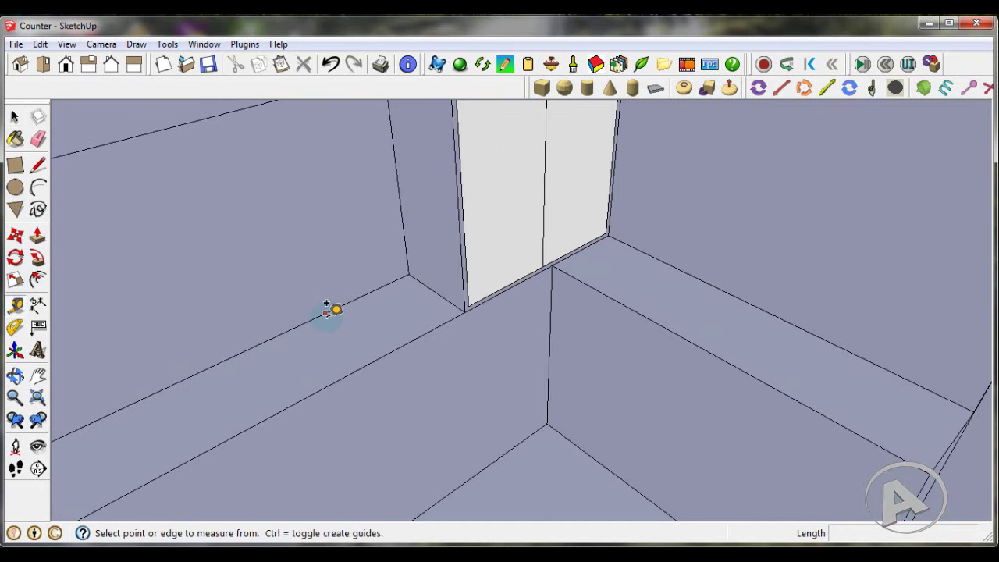
click(325, 313)
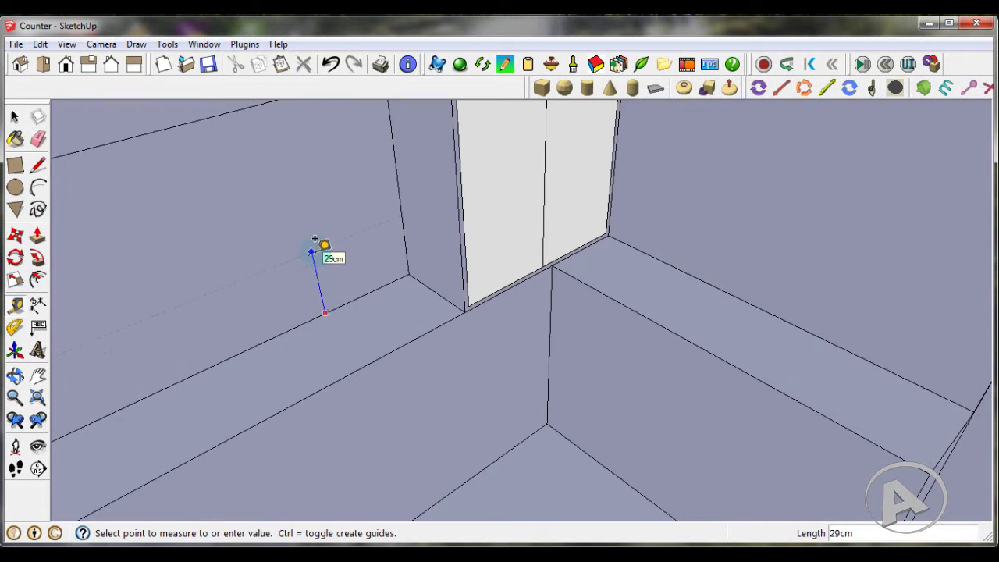
key(Return)
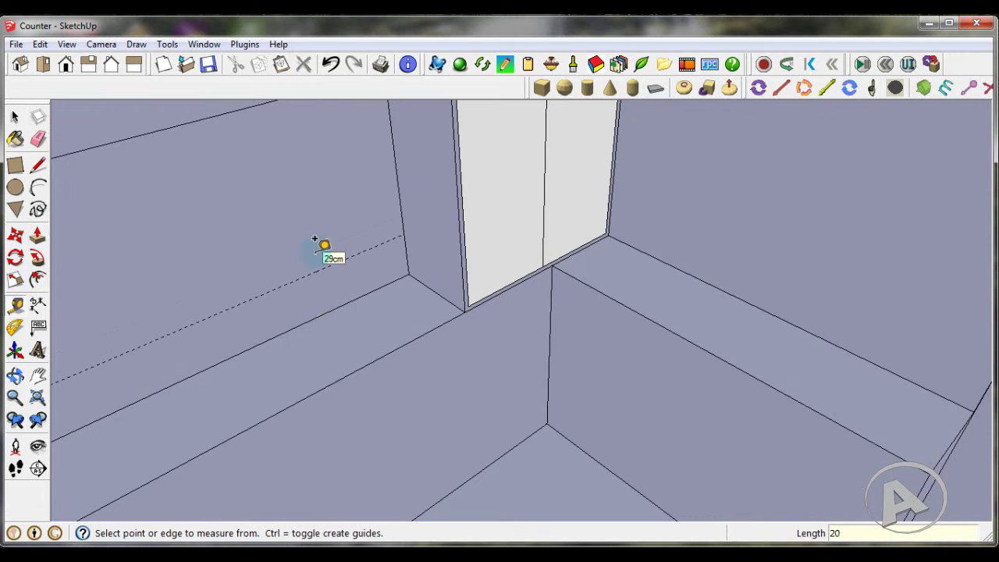
scroll(513, 317, down, 1)
scroll(366, 249, up, 1)
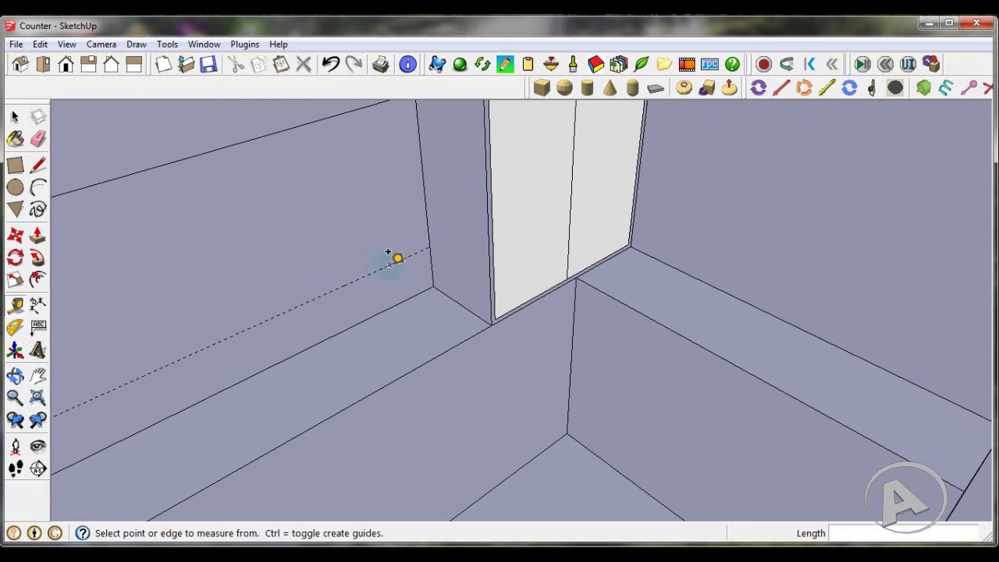
- Add two more shelf guides above it, the upper one 25cm higher
click(388, 266)
text(25)
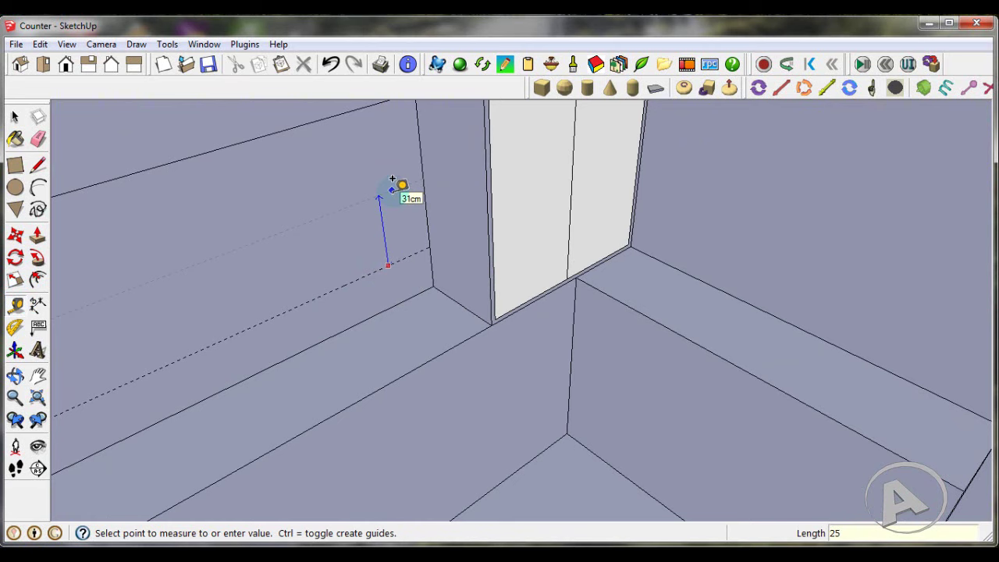
click(392, 181)
mouse_move(401, 185)
middle_down()
mouse_move(412, 291)
mouse_move(406, 263)
mouse_move(420, 222)
middle_up()
scroll(398, 217, up, 1)
click(387, 227)
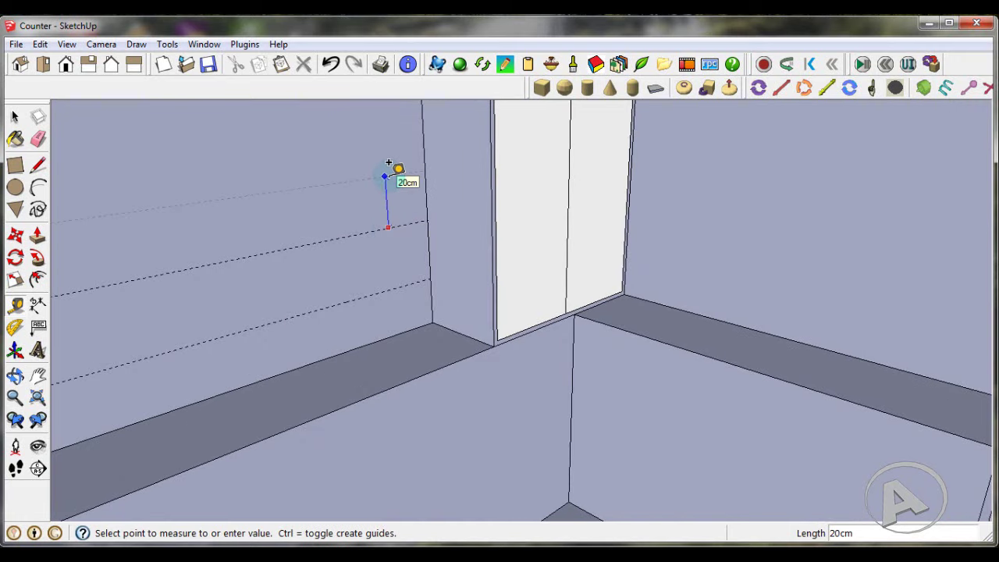
key(Return)
mouse_move(394, 166)
middle_down()
mouse_move(468, 216)
mouse_move(455, 245)
middle_up()
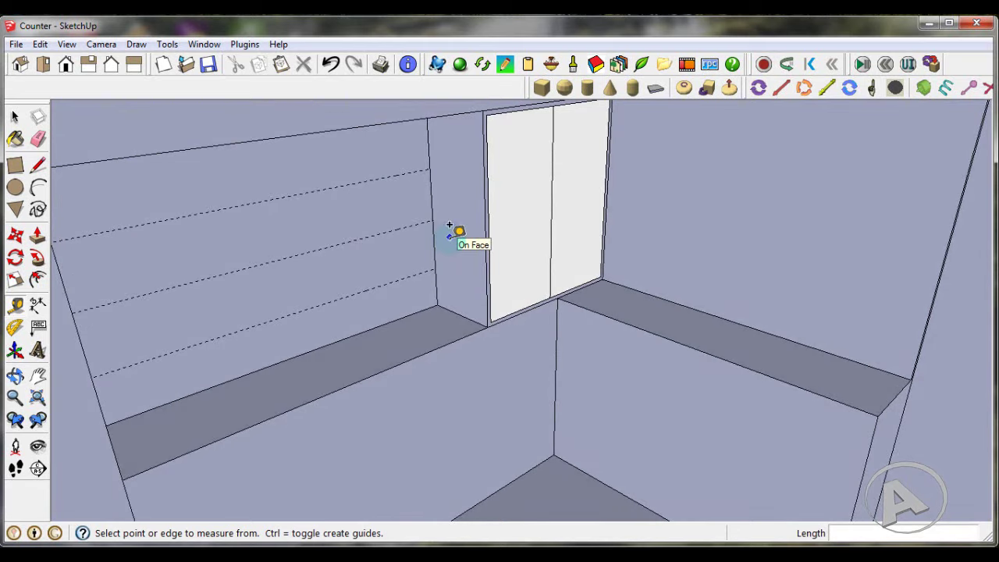
scroll(359, 191, up, 2)
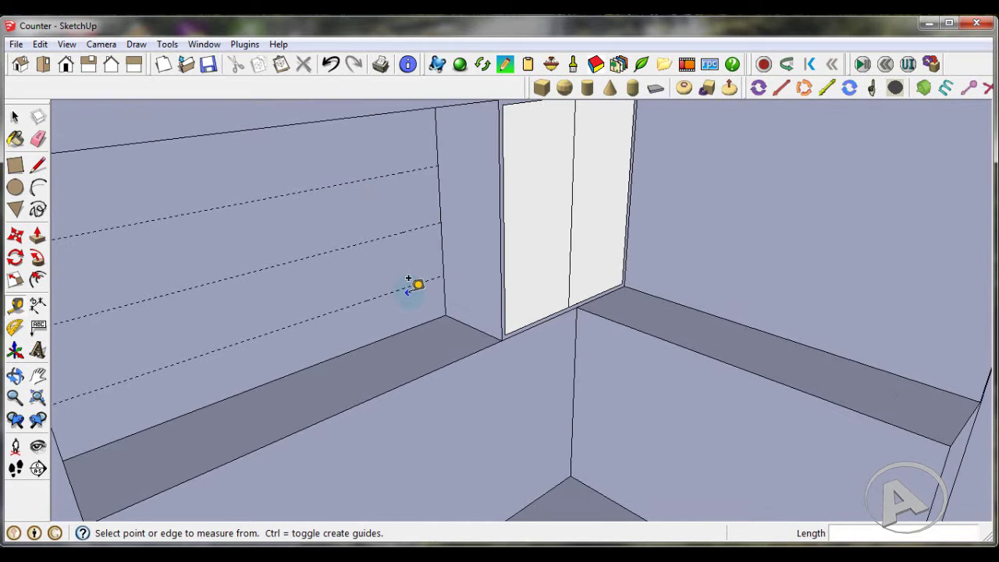
scroll(408, 278, up, 2)
scroll(415, 269, up, 1)
scroll(431, 275, up, 1)
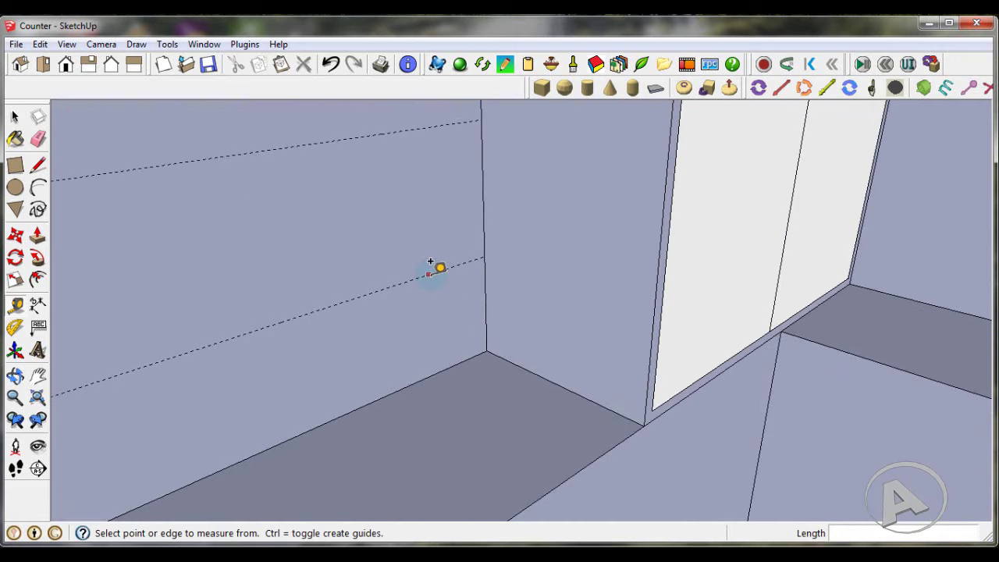
- Add thickness guides just above the lower and top shelf guides
click(431, 273)
text(1.2)
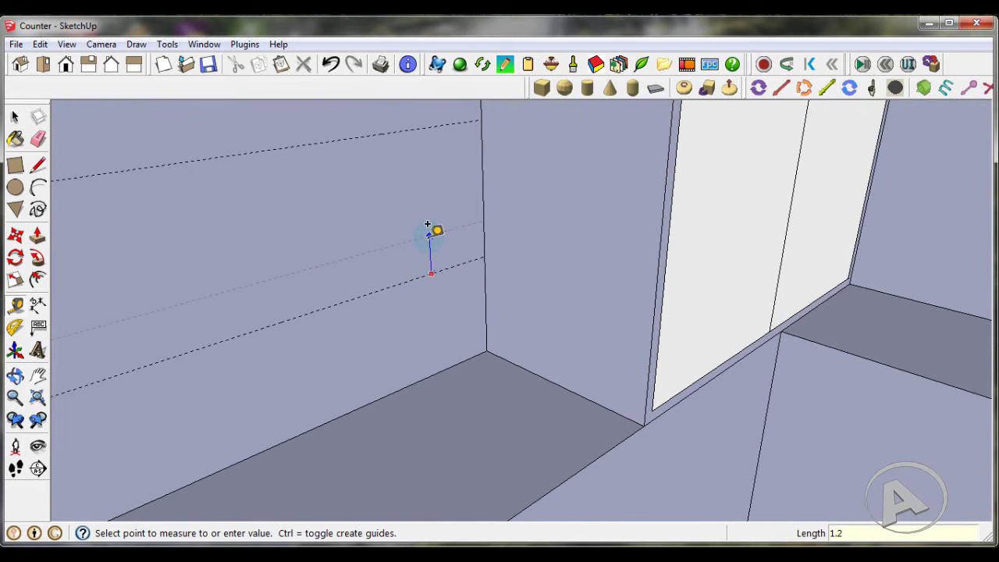
click(427, 225)
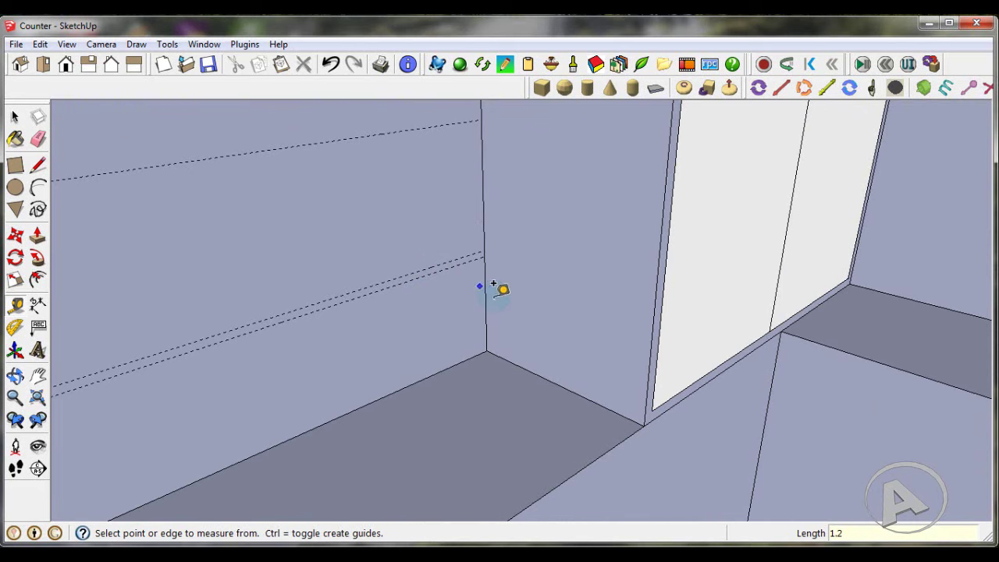
scroll(446, 141, up, 2)
scroll(451, 156, up, 1)
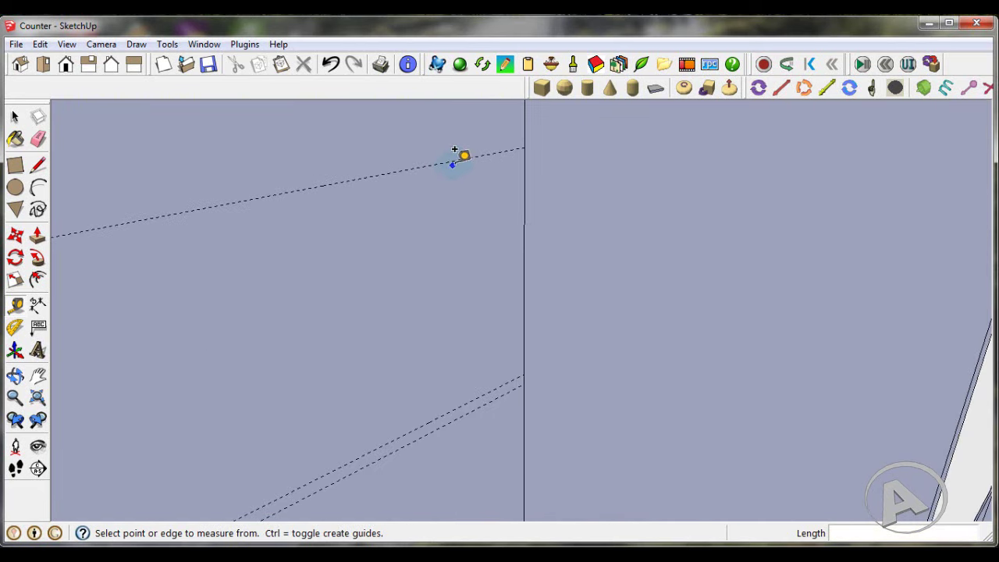
click(454, 160)
text(1.2)
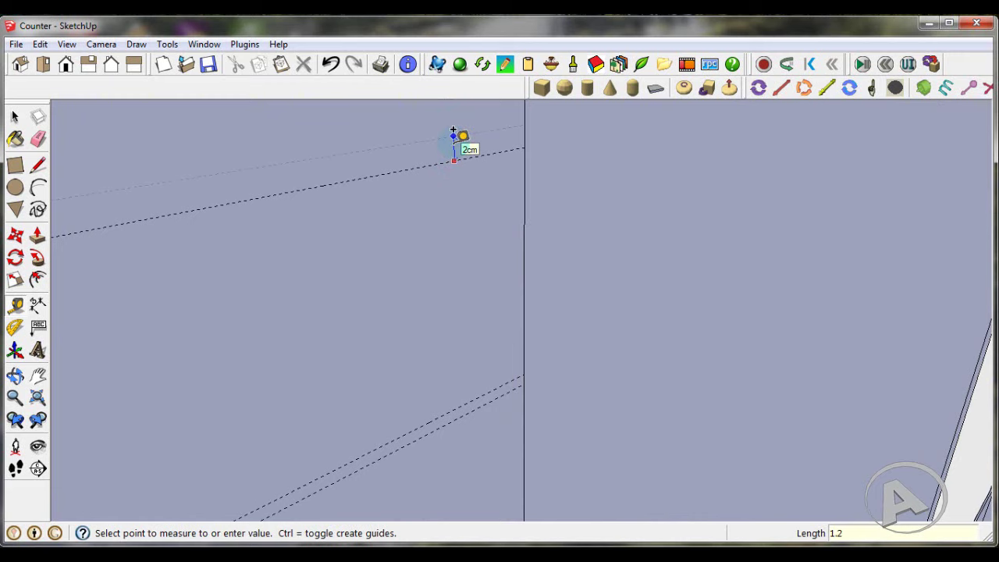
click(453, 133)
scroll(535, 305, down, 2)
scroll(501, 346, down, 2)
scroll(479, 360, down, 2)
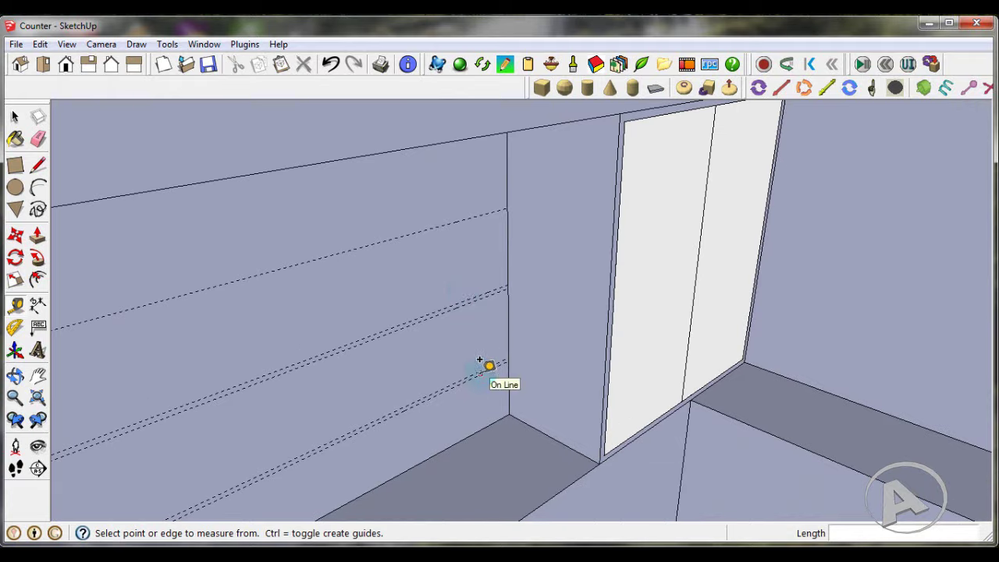
scroll(453, 227, up, 1)
scroll(454, 222, up, 1)
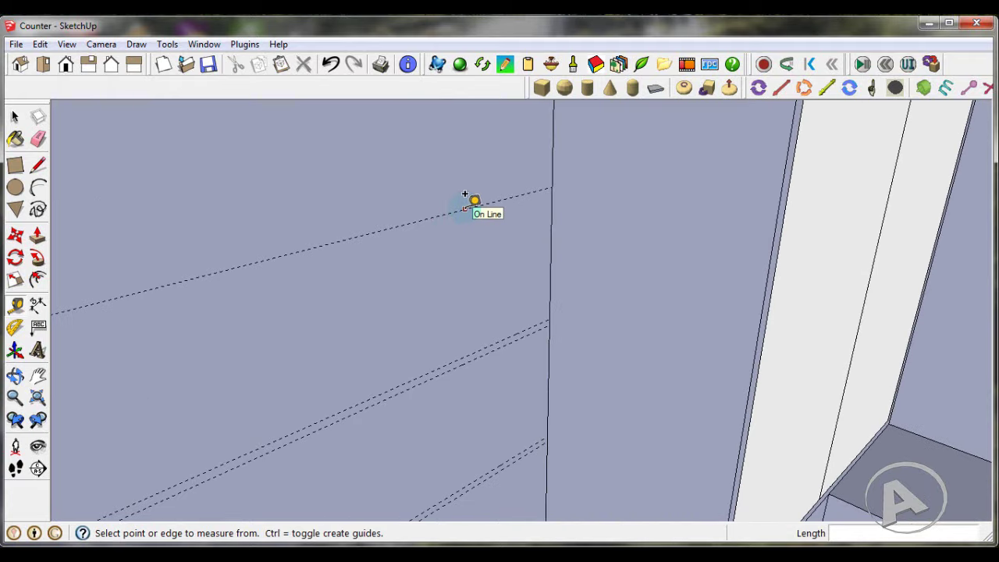
- Add a guide 1.2cm above the middle shelf guide for shelf thickness
click(465, 207)
text(1.2)
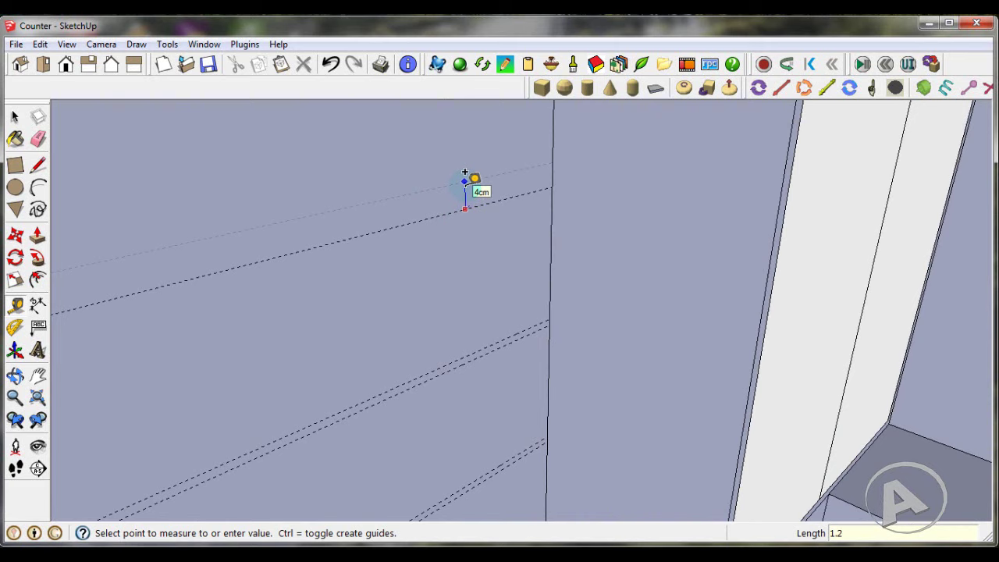
key(Return)
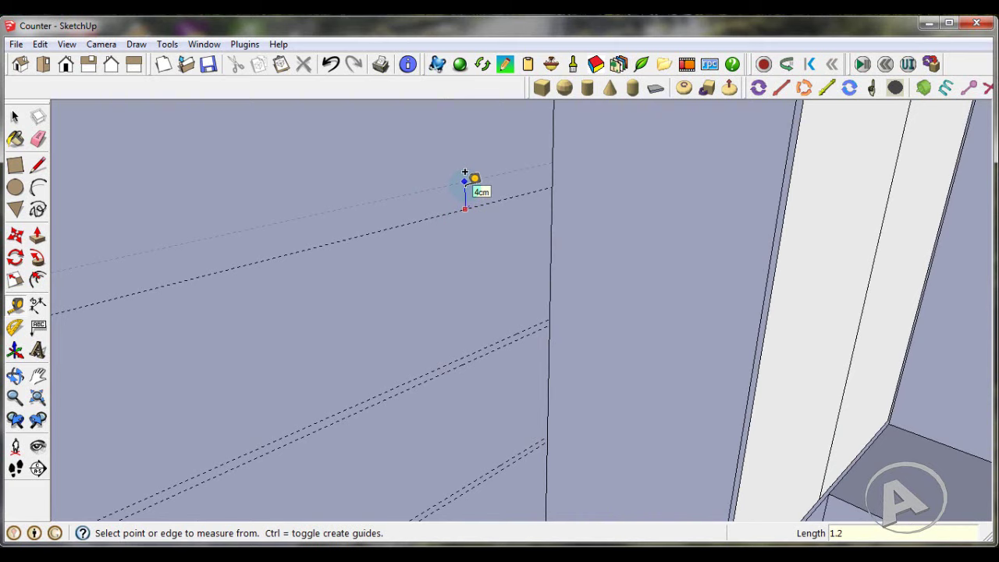
scroll(557, 205, down, 1)
scroll(571, 223, down, 1)
scroll(554, 249, down, 1)
scroll(557, 264, down, 1)
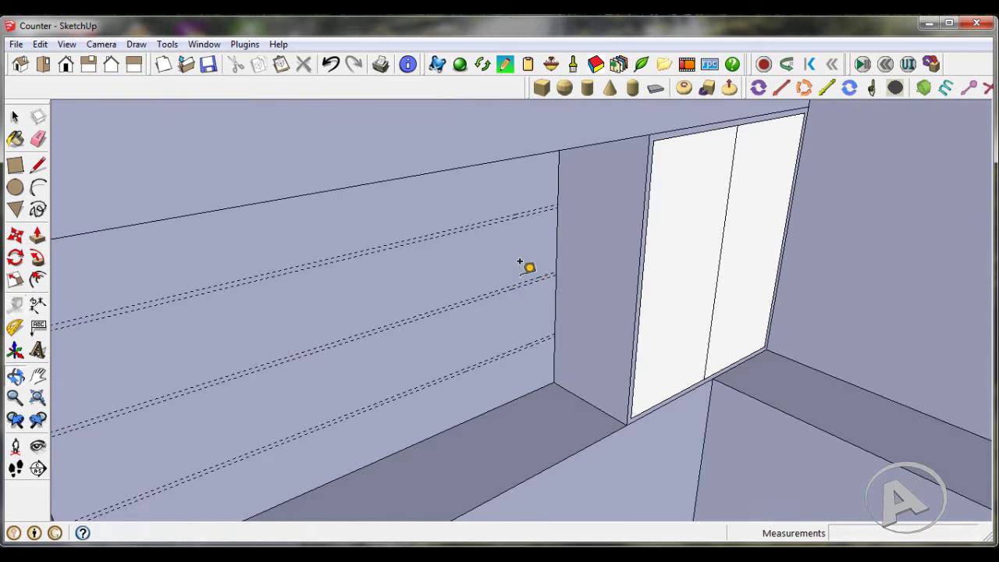
scroll(528, 265, down, 1)
mouse_move(582, 278)
middle_down()
mouse_move(487, 306)
mouse_move(301, 290)
mouse_move(281, 305)
mouse_move(344, 244)
middle_up()
scroll(301, 292, up, 2)
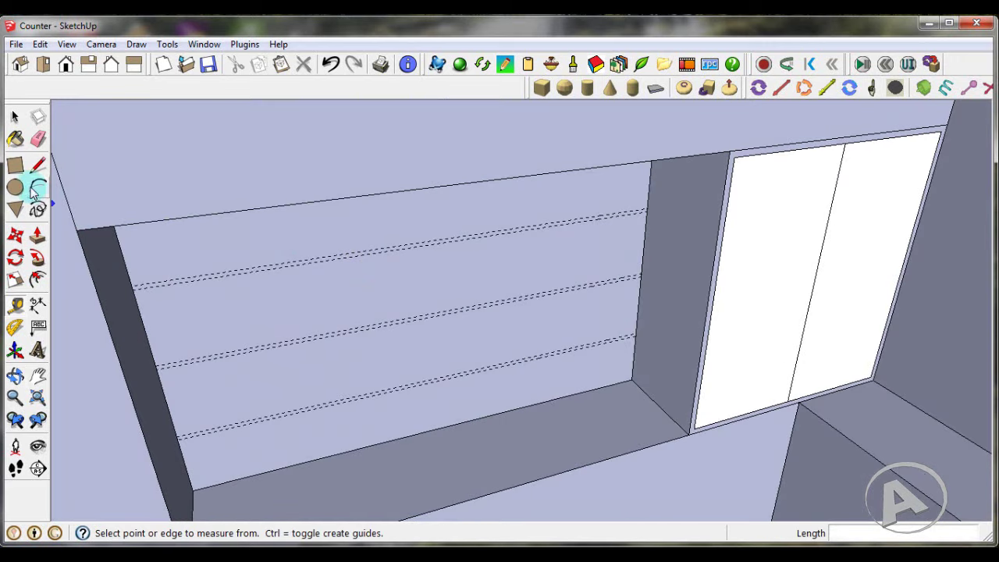
- Draw the top thin rectangle between the first guide pair, from the left niche wall to the right
click(15, 165)
scroll(172, 274, up, 1)
scroll(133, 275, up, 1)
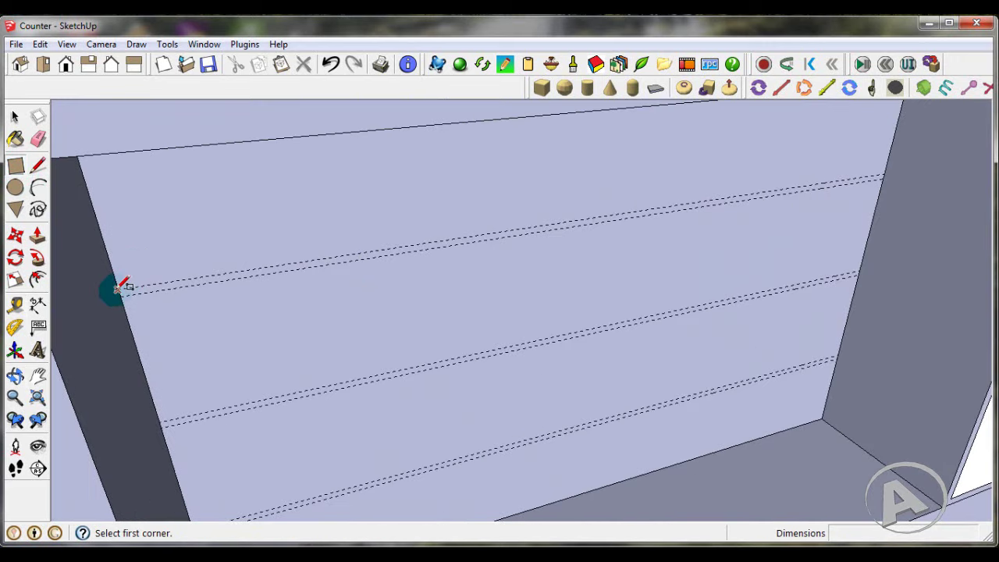
click(121, 292)
scroll(125, 291, down, 1)
scroll(765, 204, up, 2)
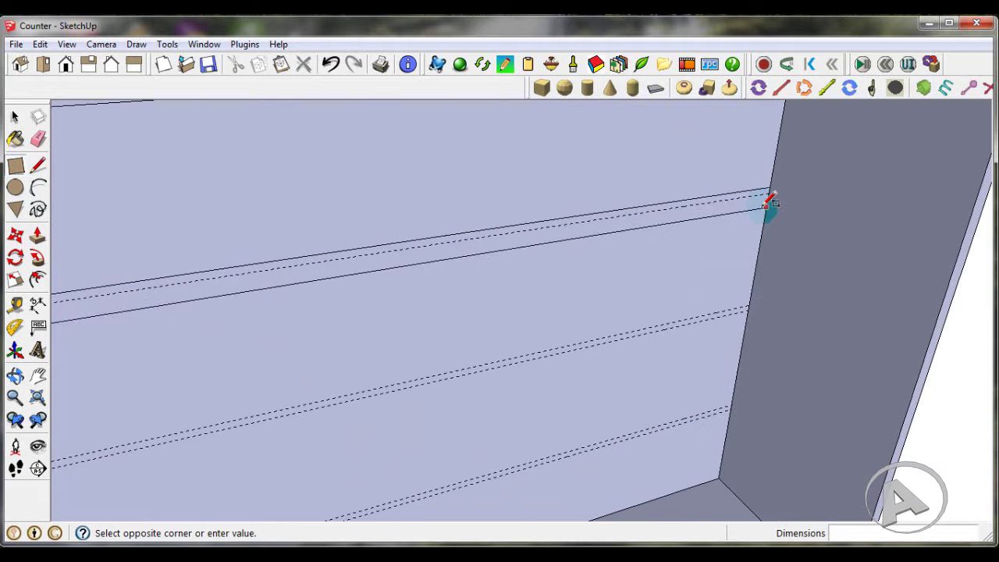
click(772, 195)
- Draw the middle thin rectangle between the second guide pair, from the right niche wall to the left
scroll(724, 320, up, 1)
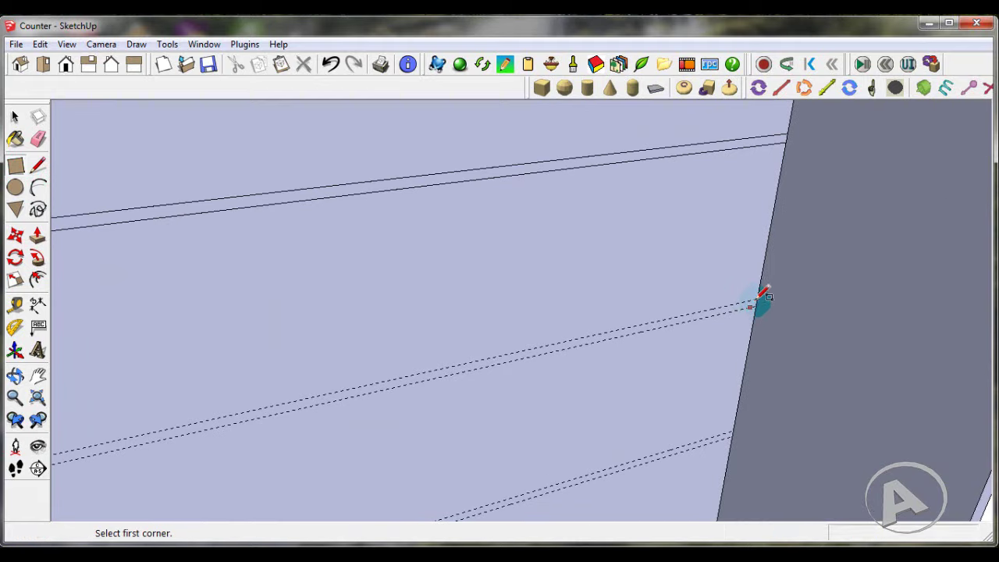
click(759, 301)
scroll(763, 295, down, 2)
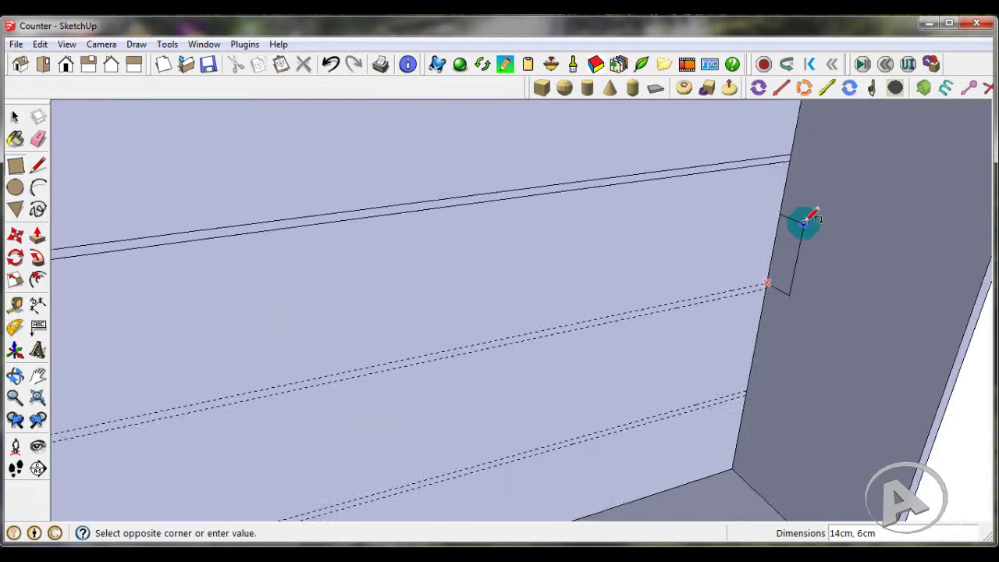
scroll(798, 219, down, 1)
scroll(234, 370, up, 1)
scroll(217, 378, down, 1)
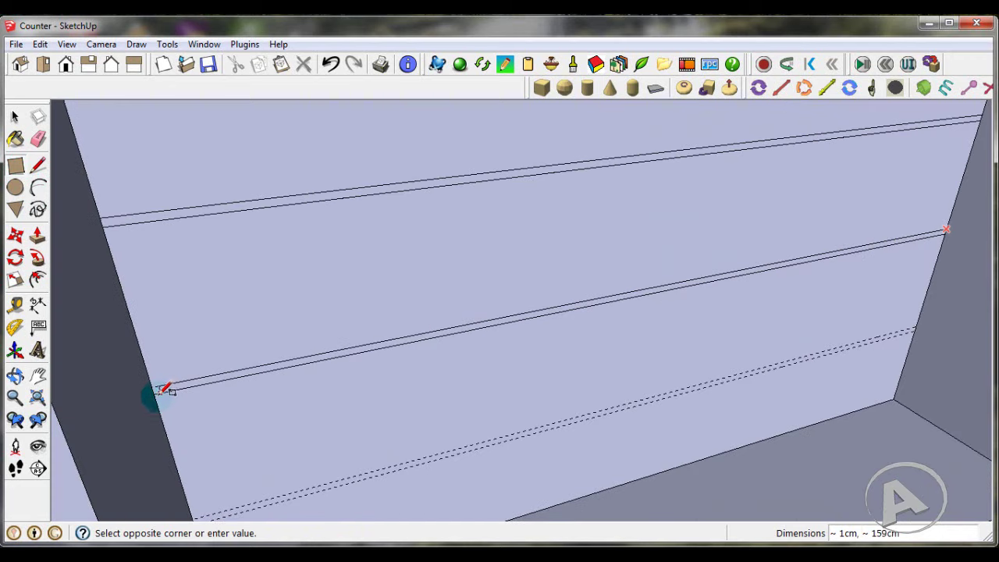
click(160, 395)
- Draw the bottom thin rectangle between the lowest guide pair across the niche's back wall
scroll(234, 298, up, 1)
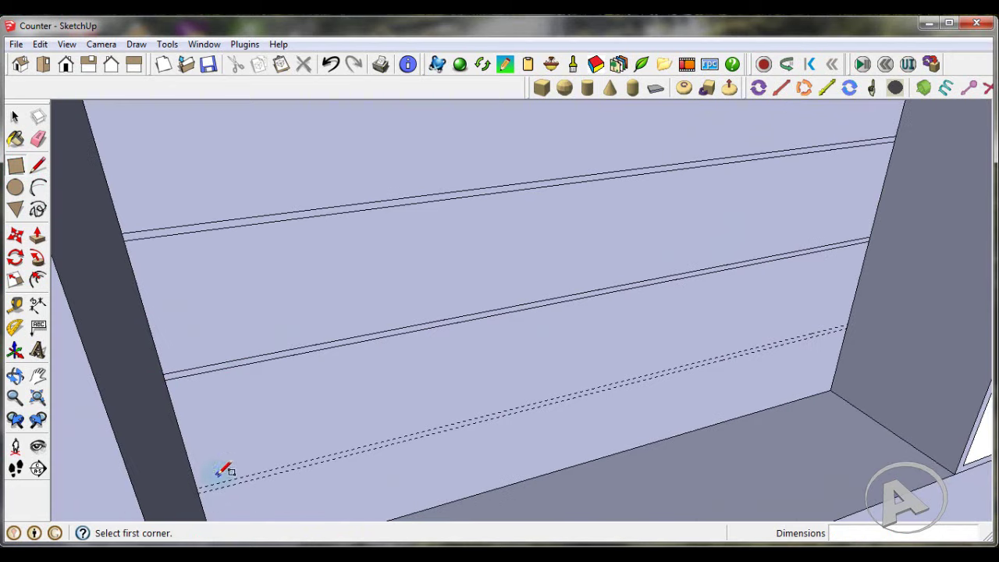
scroll(222, 471, up, 2)
click(191, 479)
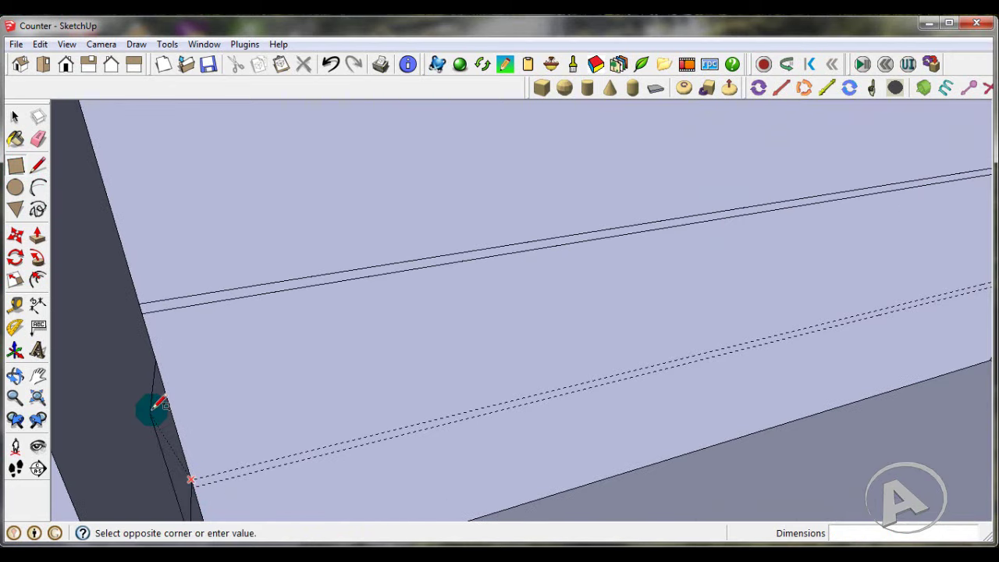
scroll(160, 402, down, 2)
scroll(183, 397, down, 1)
scroll(773, 327, up, 2)
scroll(773, 322, up, 1)
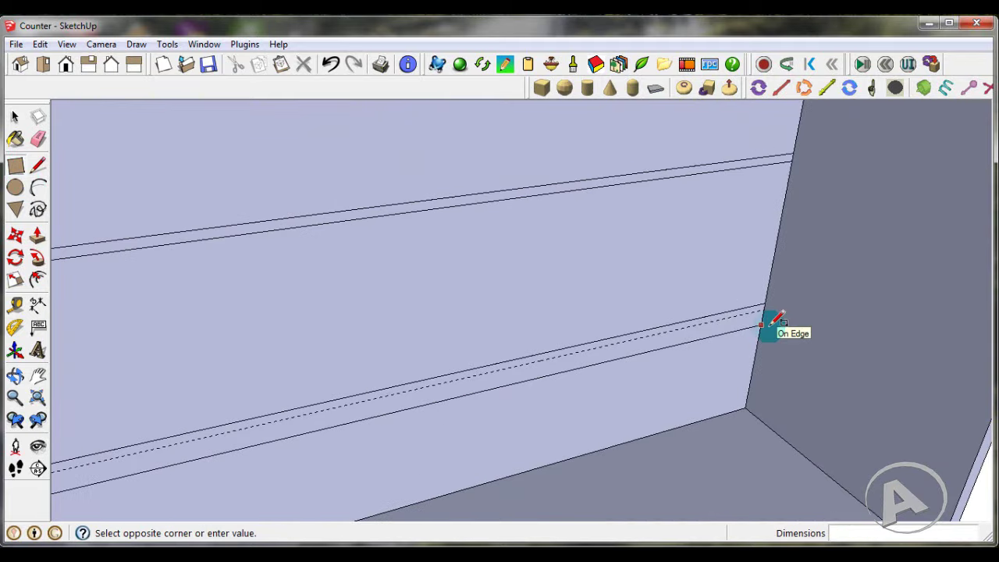
click(761, 325)
scroll(761, 325, up, 1)
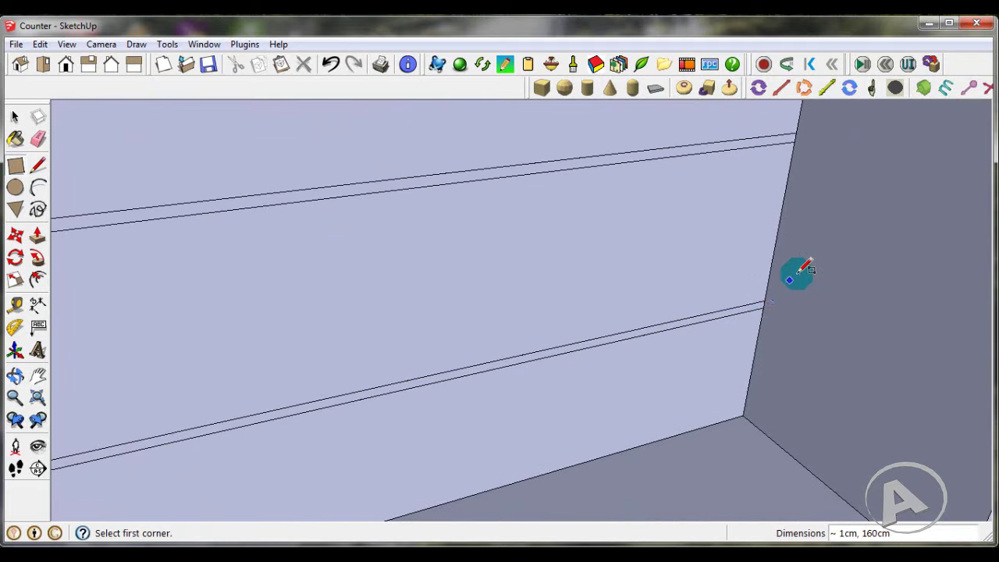
scroll(795, 271, down, 2)
scroll(803, 269, down, 2)
scroll(807, 246, up, 1)
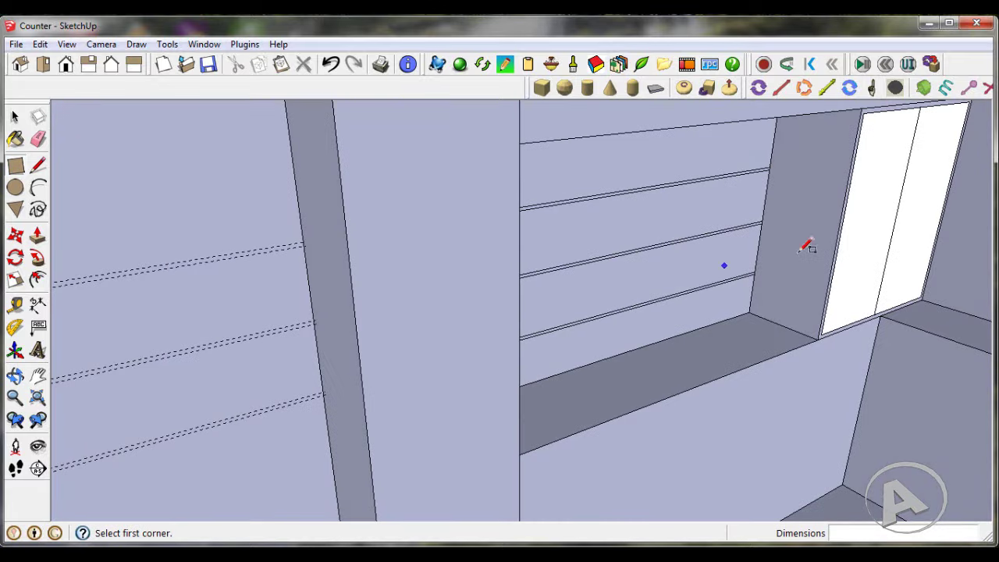
scroll(769, 137, up, 1)
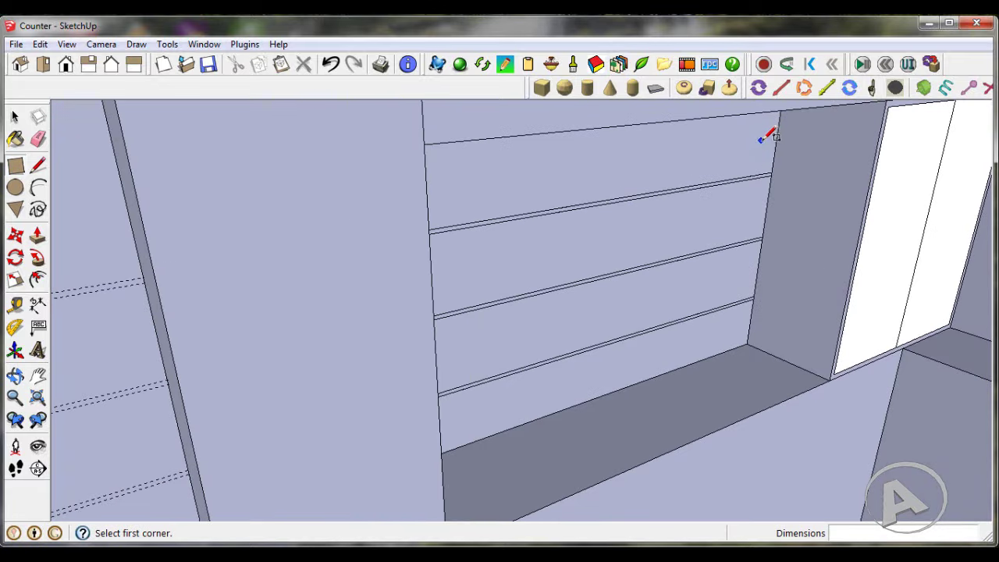
click(38, 238)
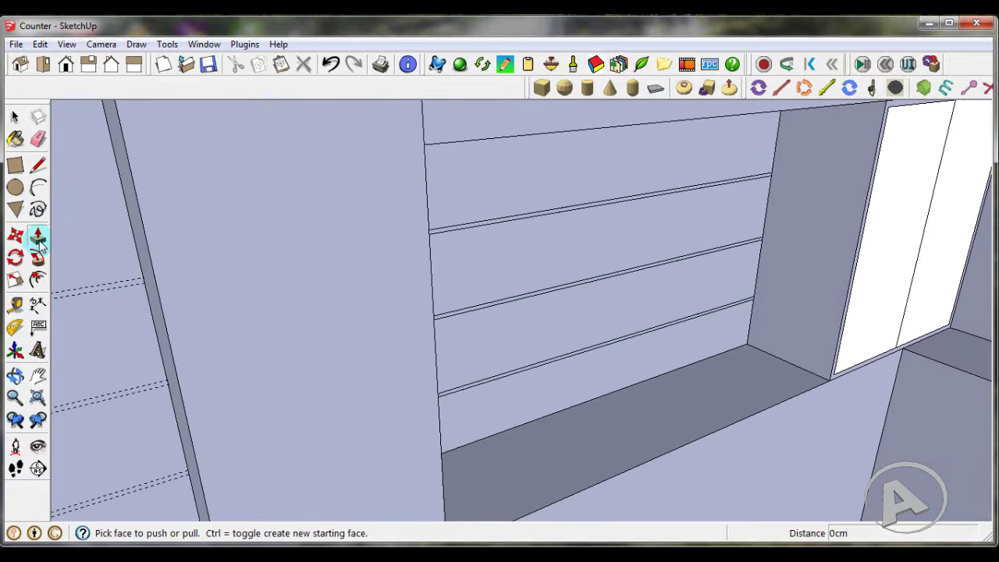
- Push/pull the top strip 20cm out from the back wall into a shelf
scroll(647, 185, up, 2)
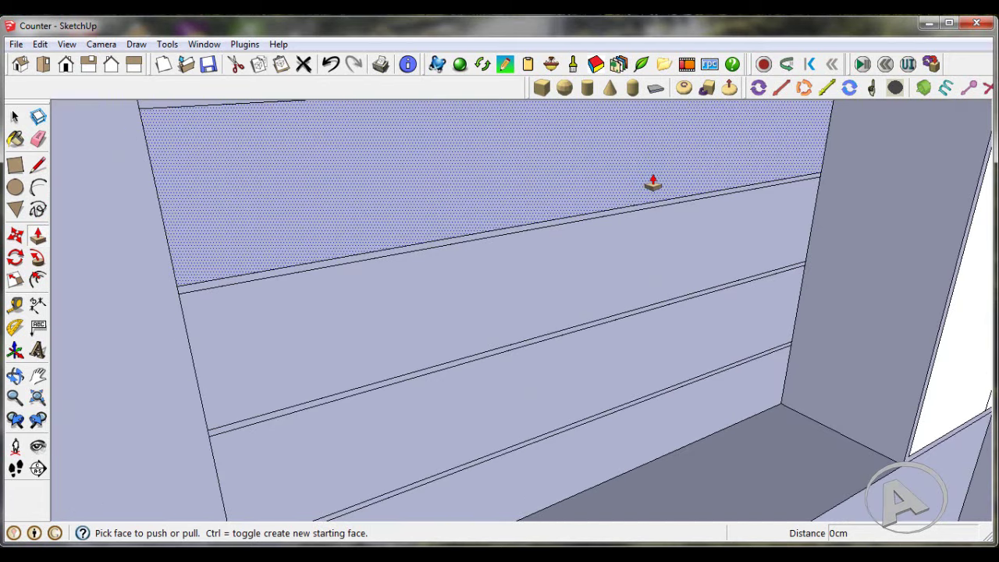
scroll(742, 200, down, 2)
scroll(746, 196, up, 3)
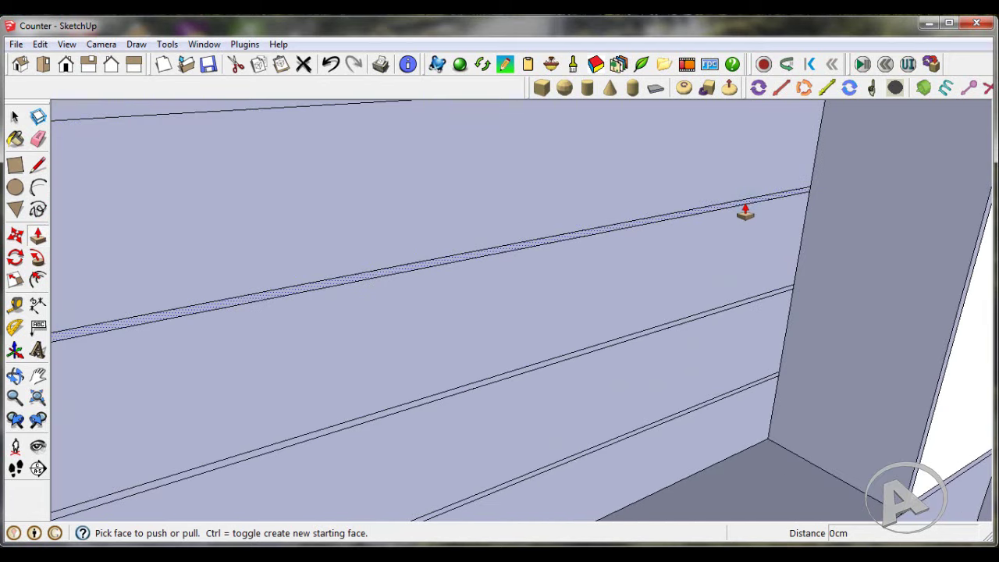
drag(744, 211, 802, 232)
text(20)
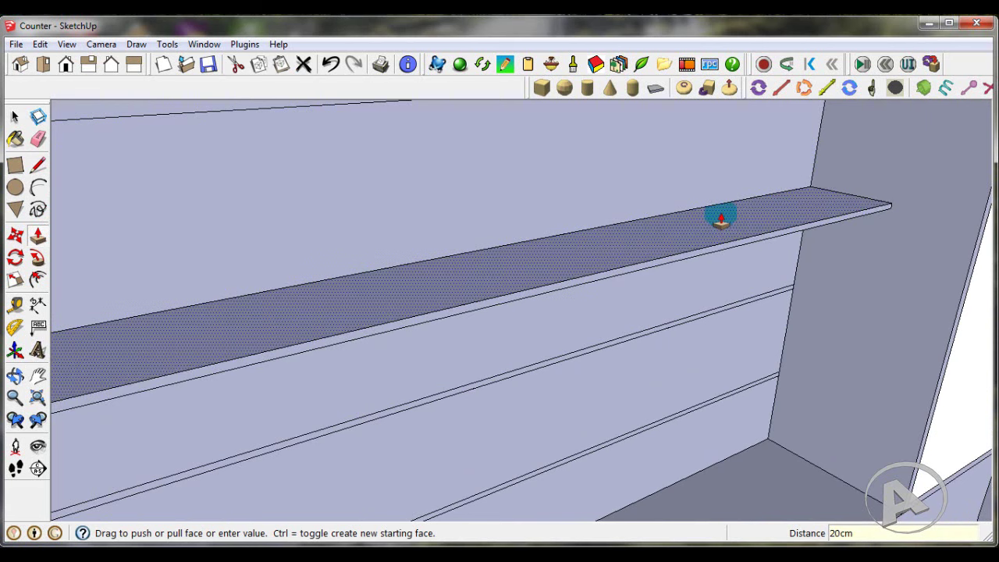
key(Return)
- Push/pull the middle strip 20cm out into the second shelf
scroll(734, 257, down, 2)
scroll(751, 286, up, 1)
scroll(753, 286, up, 1)
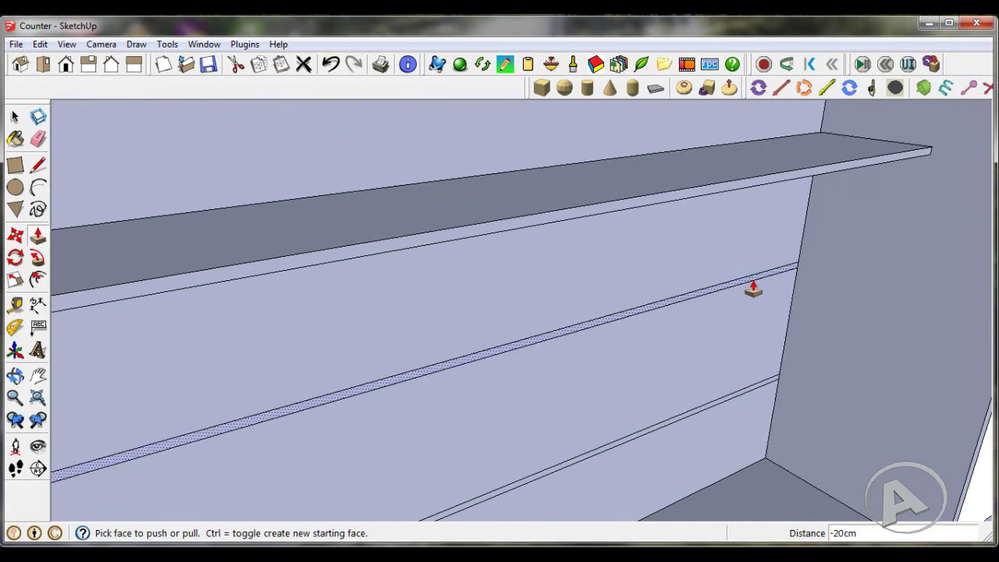
drag(753, 289, 778, 308)
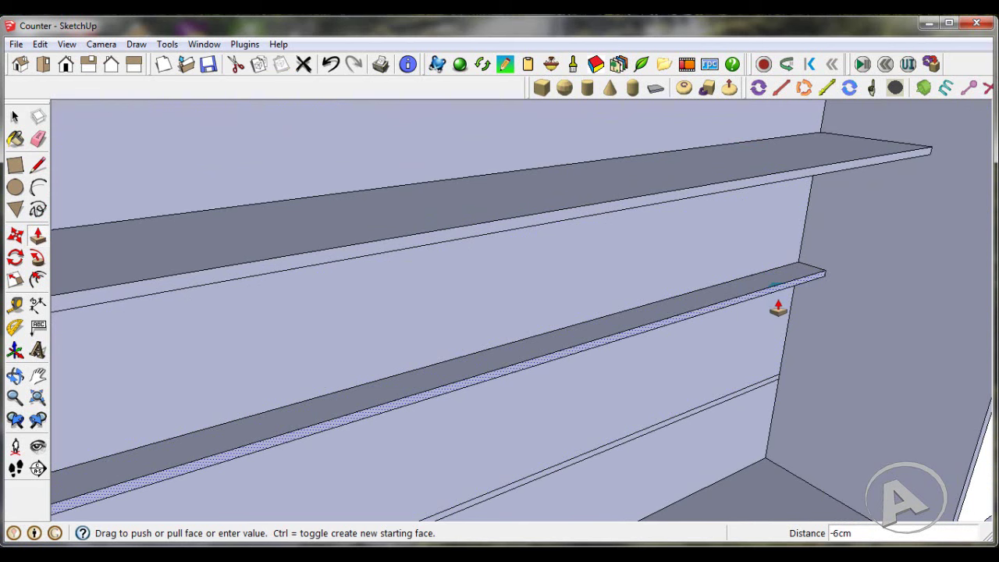
key(Return)
- Push/pull the bottom strip 20cm out into the third shelf
scroll(727, 226, down, 2)
scroll(742, 345, up, 1)
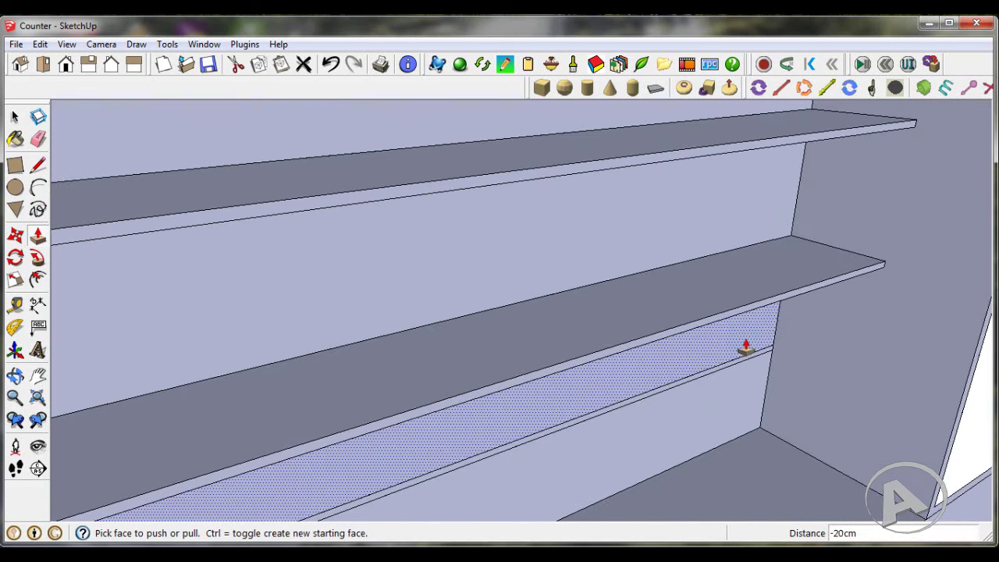
scroll(742, 363, up, 1)
drag(745, 373, 782, 403)
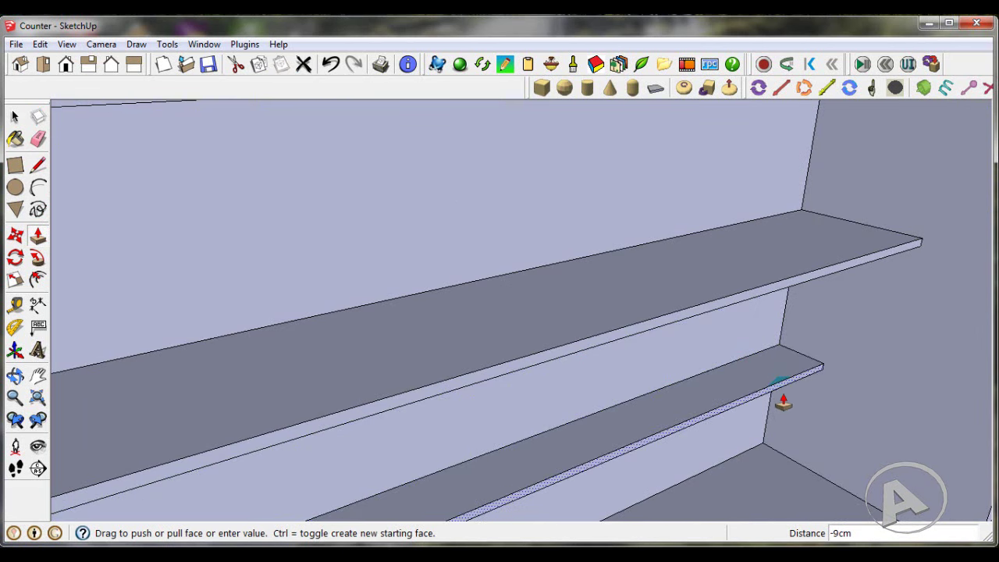
text(20)
key(Return)
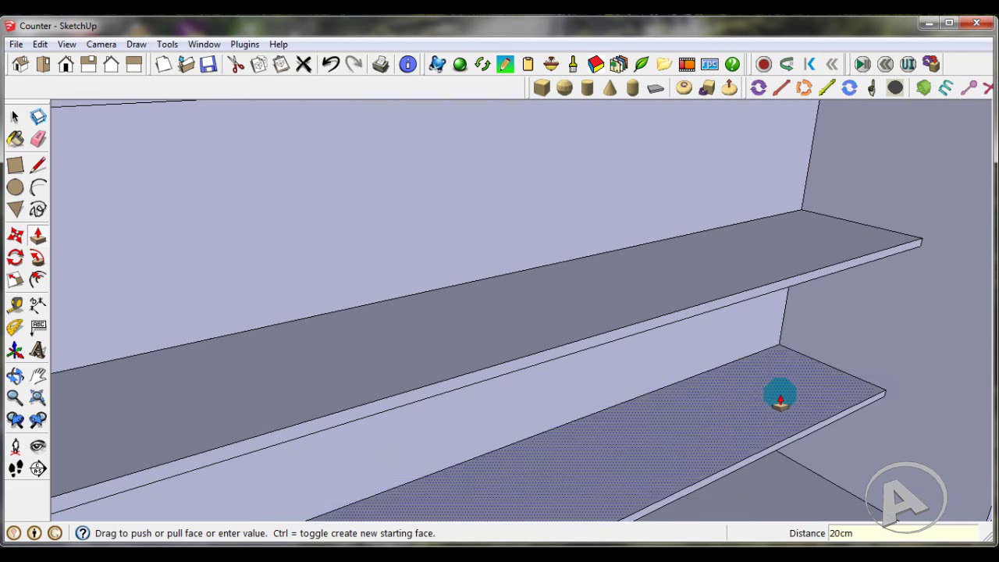
scroll(707, 229, down, 2)
scroll(704, 229, down, 2)
scroll(701, 240, down, 1)
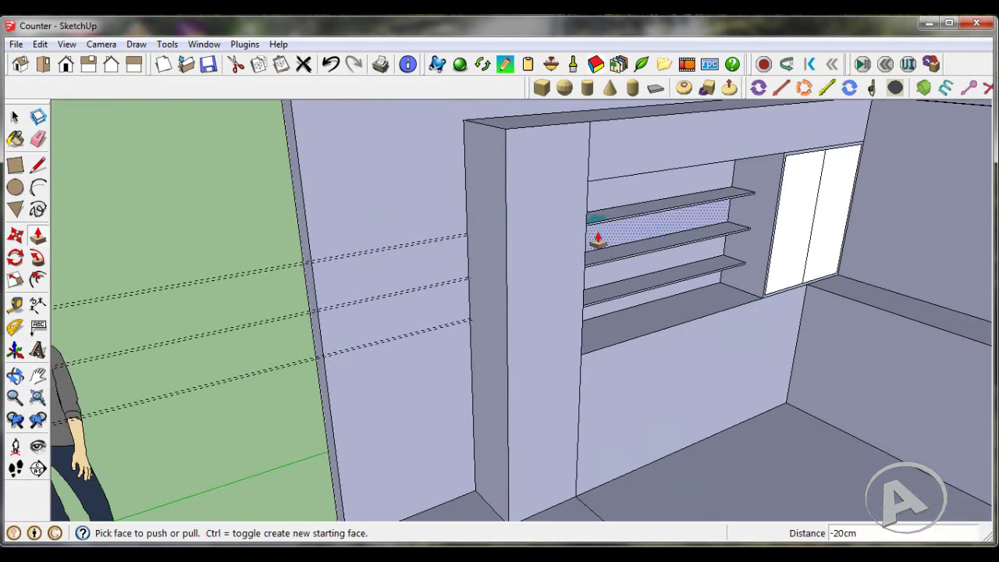
- Erase the lowest leftover guide line and orbit to face the three-shelf niche head-on
click(38, 139)
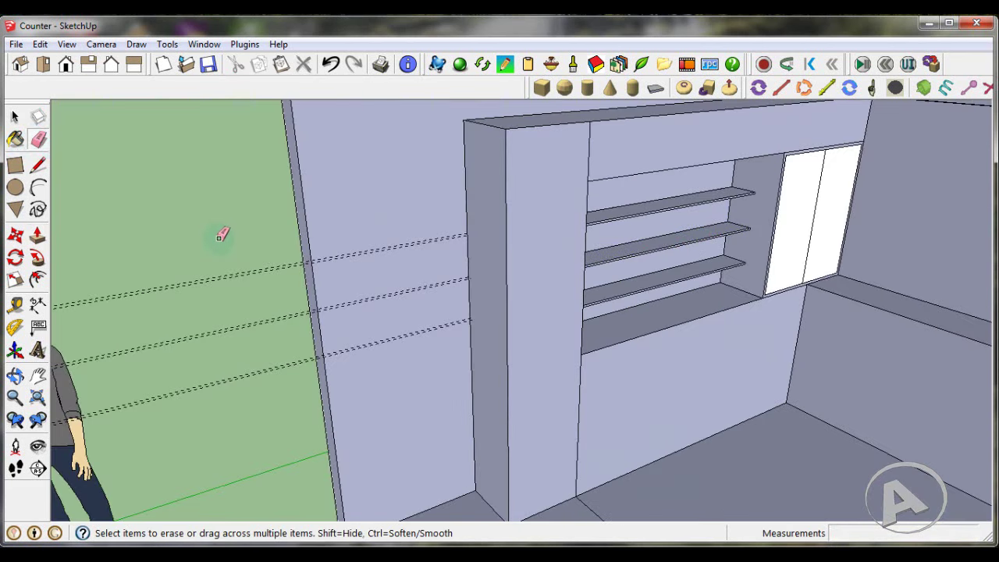
click(223, 381)
scroll(204, 281, down, 1)
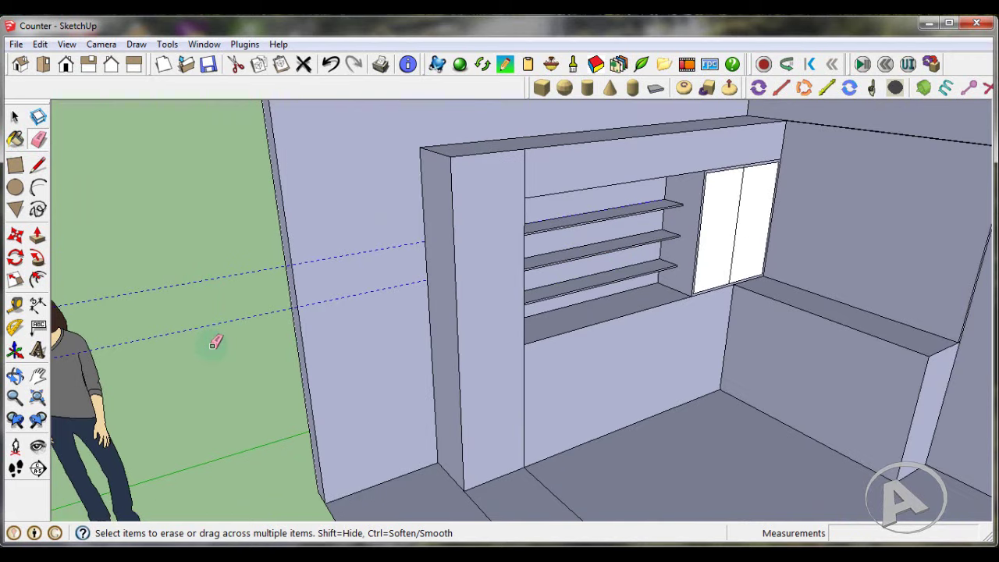
scroll(390, 305, down, 1)
middle_drag(390, 305, 728, 256)
scroll(702, 269, up, 1)
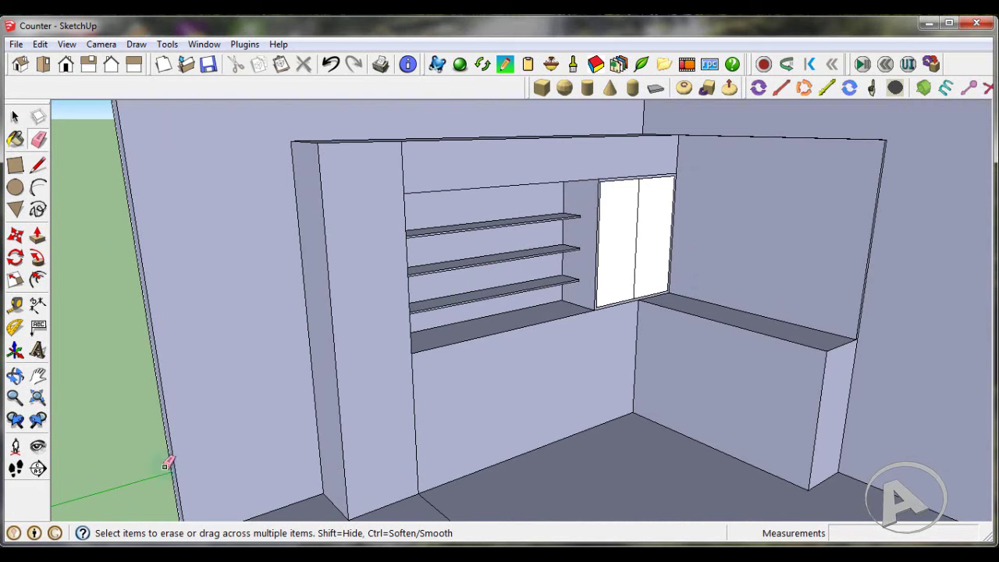
- Place guide lines 15 cm below the countertop edge on both the left and right counters
click(15, 304)
scroll(499, 344, up, 2)
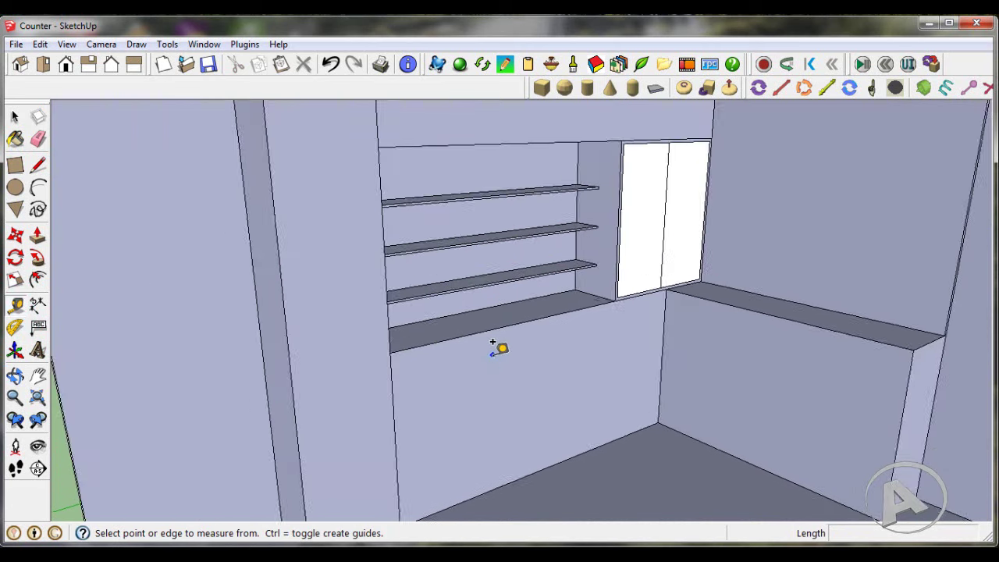
scroll(492, 343, up, 2)
scroll(493, 343, up, 1)
click(505, 317)
text(15)
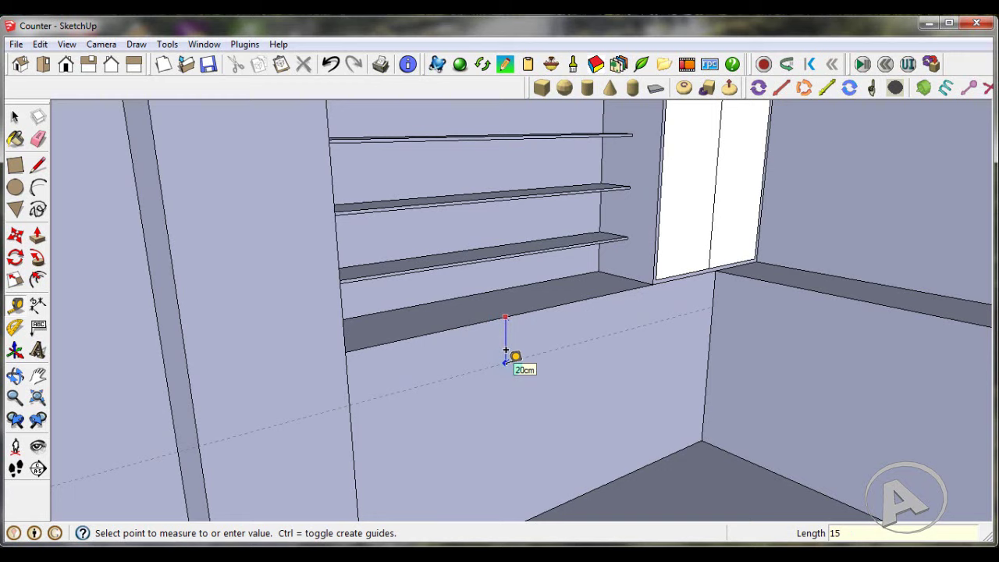
key(Return)
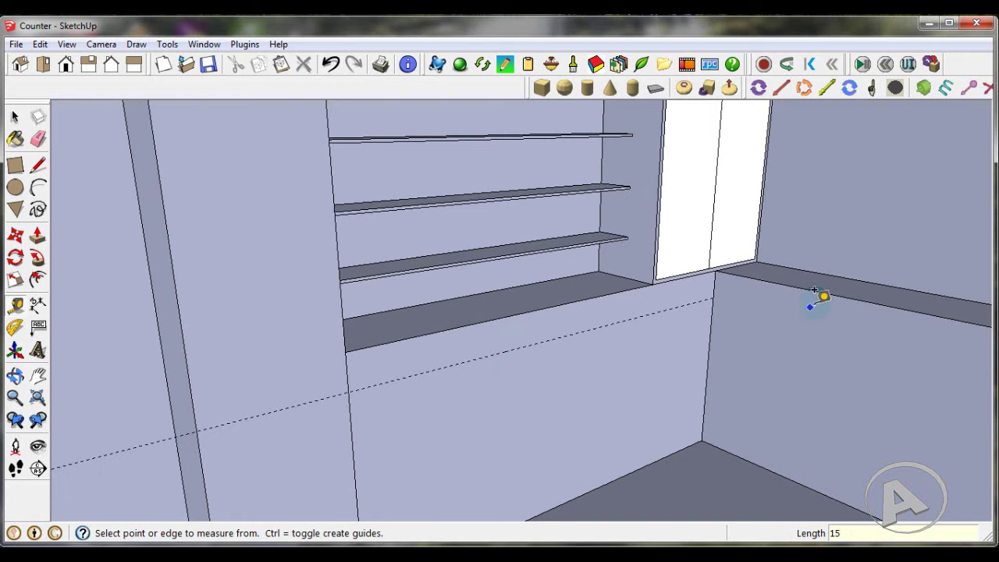
click(823, 292)
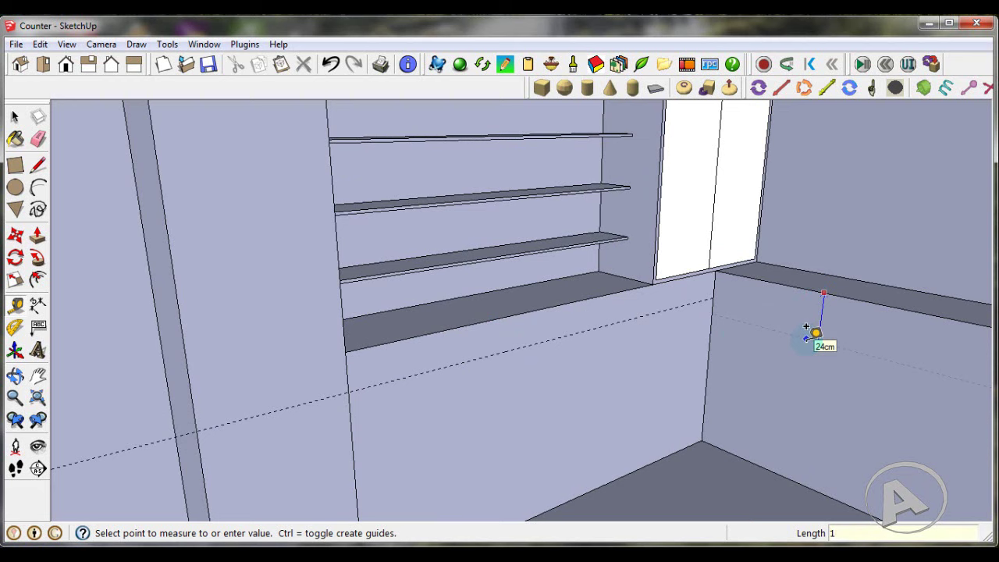
key(Return)
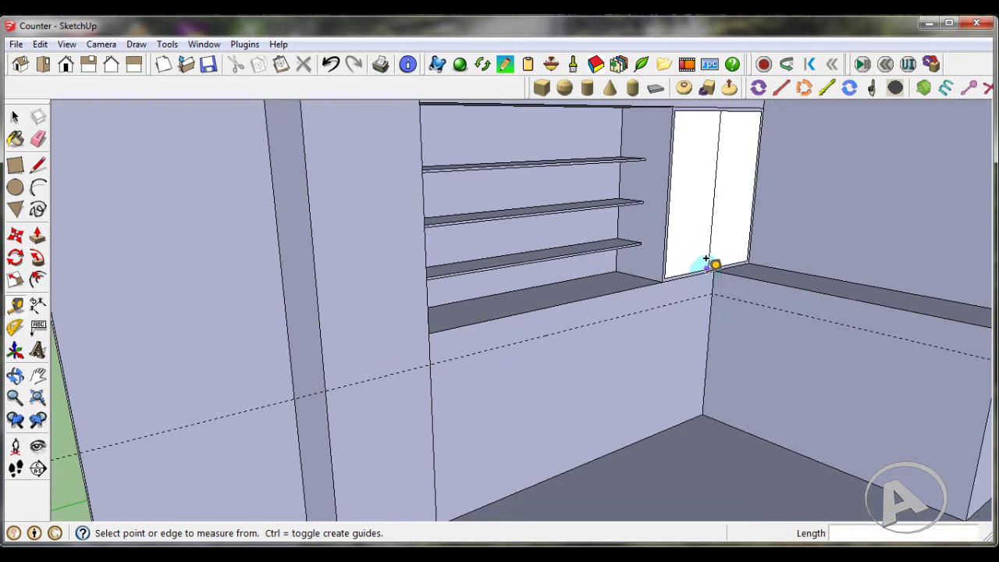
- Add a vertical guide 50 cm from the wall corner on the left cabinet front
middle_drag(749, 296, 707, 265)
click(432, 416)
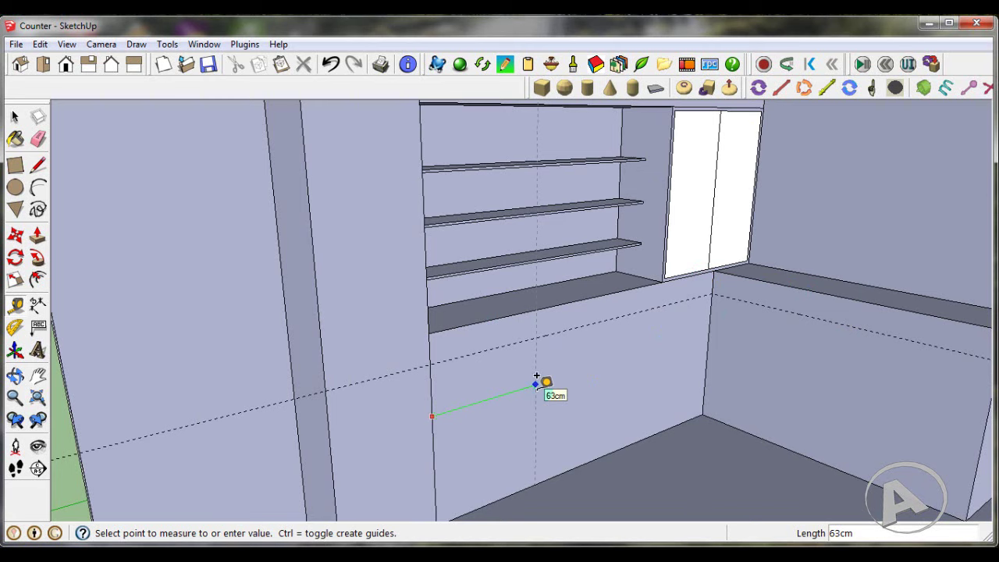
scroll(689, 335, up, 2)
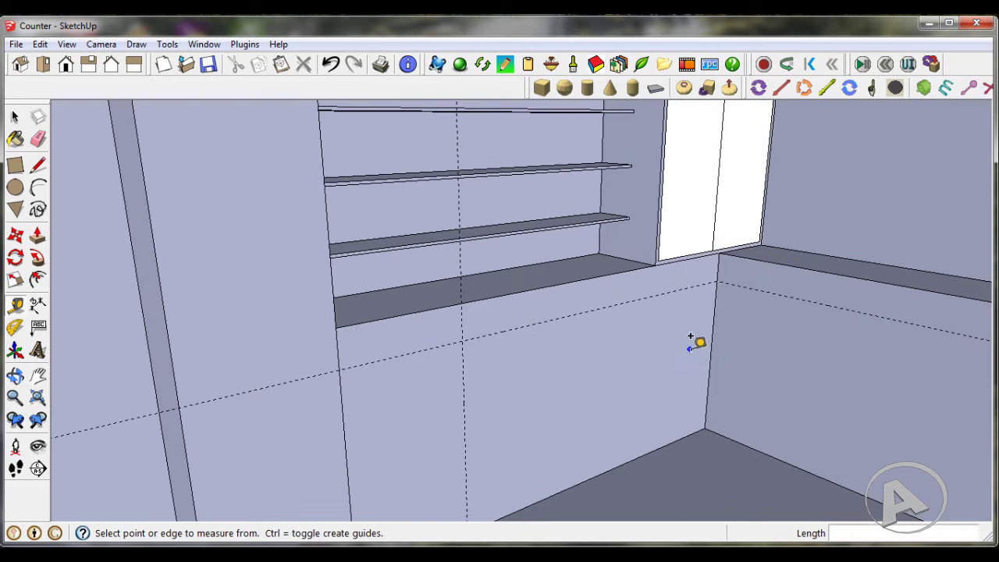
click(710, 344)
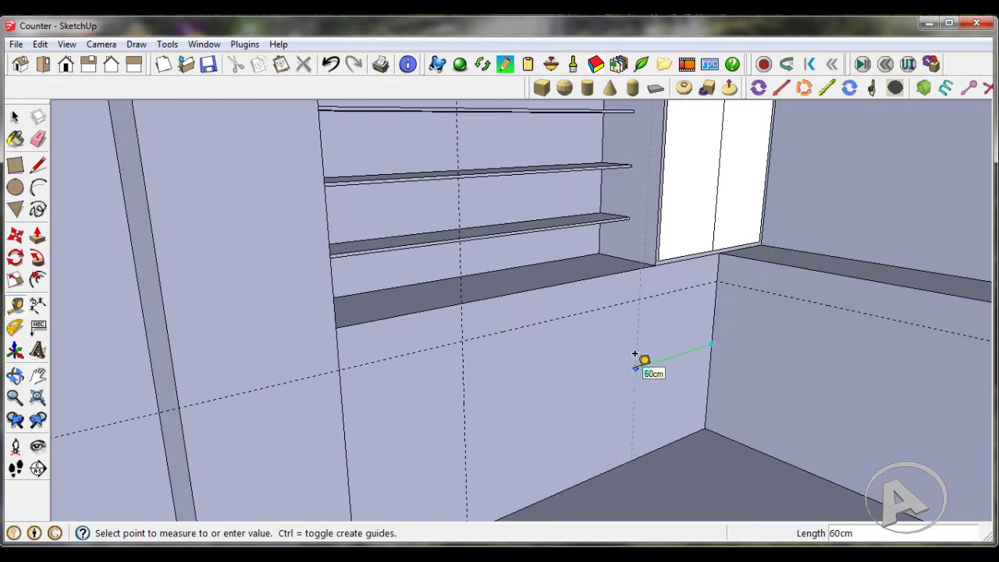
key(Return)
- Add vertical guides about 50 cm apart along the right counter, including one 50 cm from its end
mouse_move(642, 361)
middle_down()
mouse_move(601, 260)
mouse_move(590, 318)
middle_up()
scroll(590, 316, up, 1)
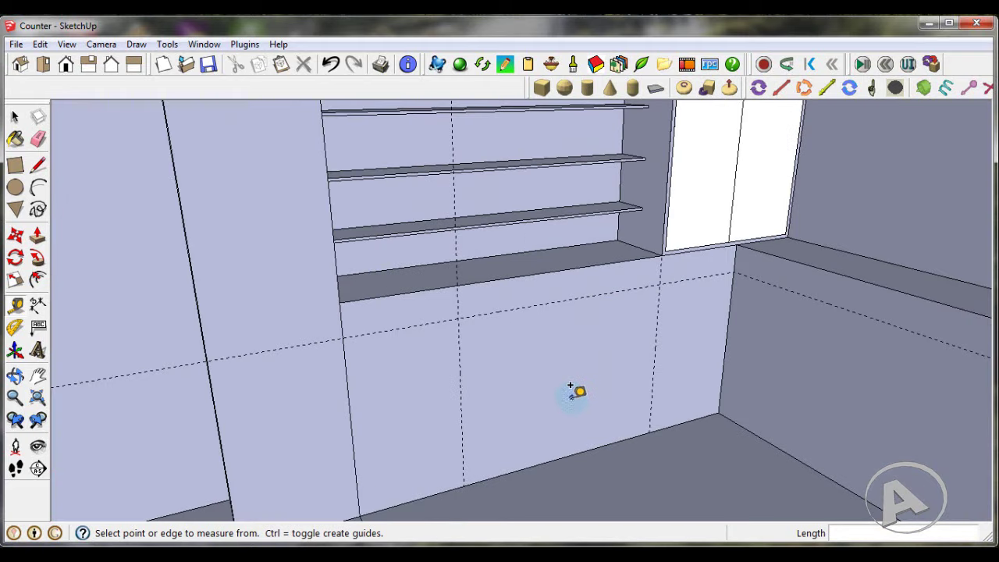
scroll(502, 341, down, 1)
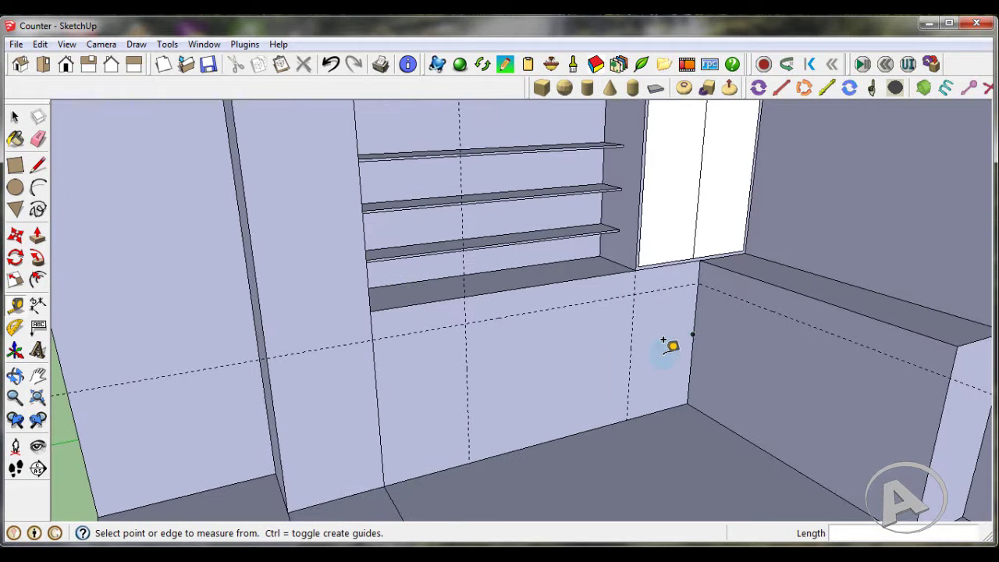
click(695, 309)
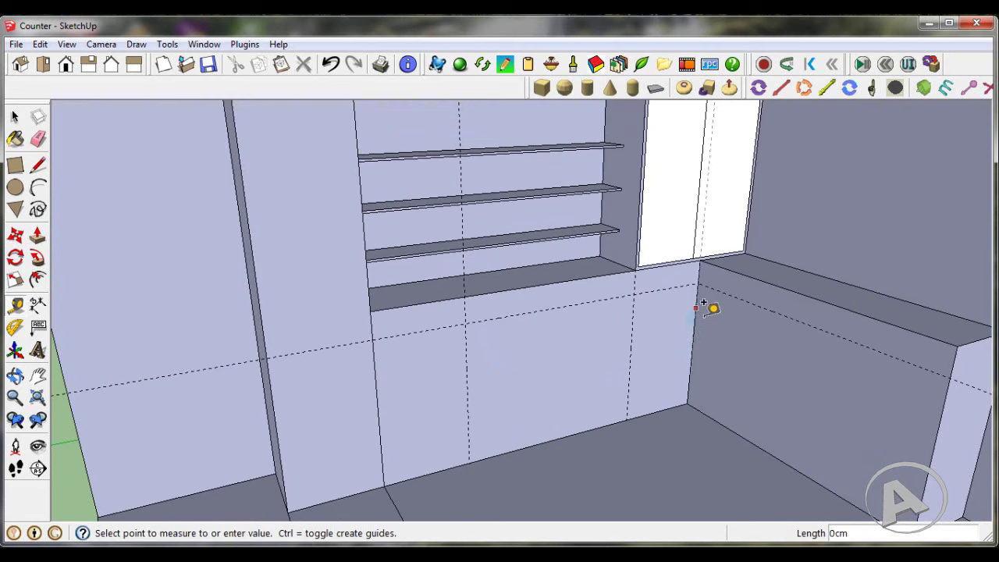
click(754, 349)
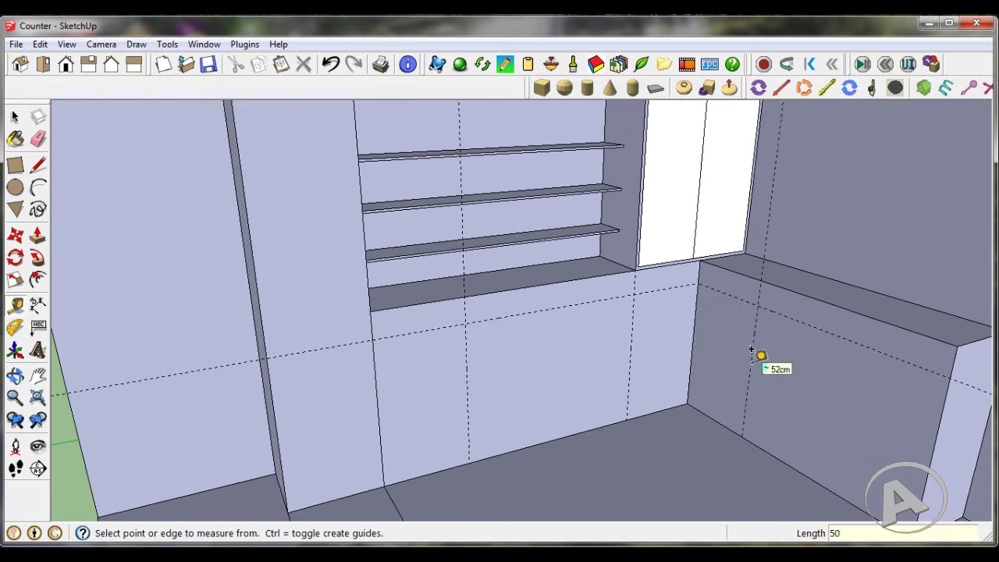
scroll(702, 295, down, 2)
scroll(858, 395, up, 1)
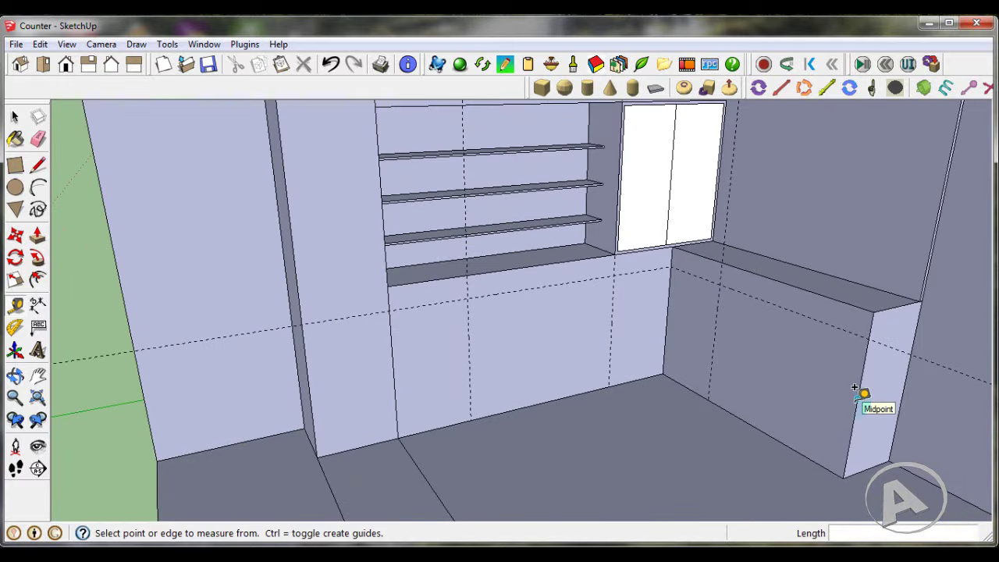
click(856, 399)
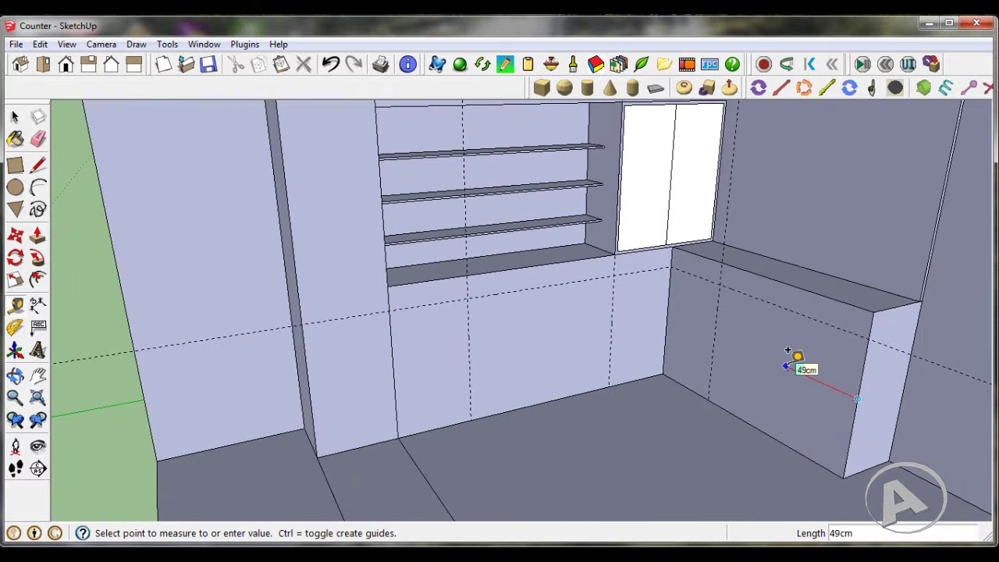
middle_drag(786, 365, 963, 334)
text(50)
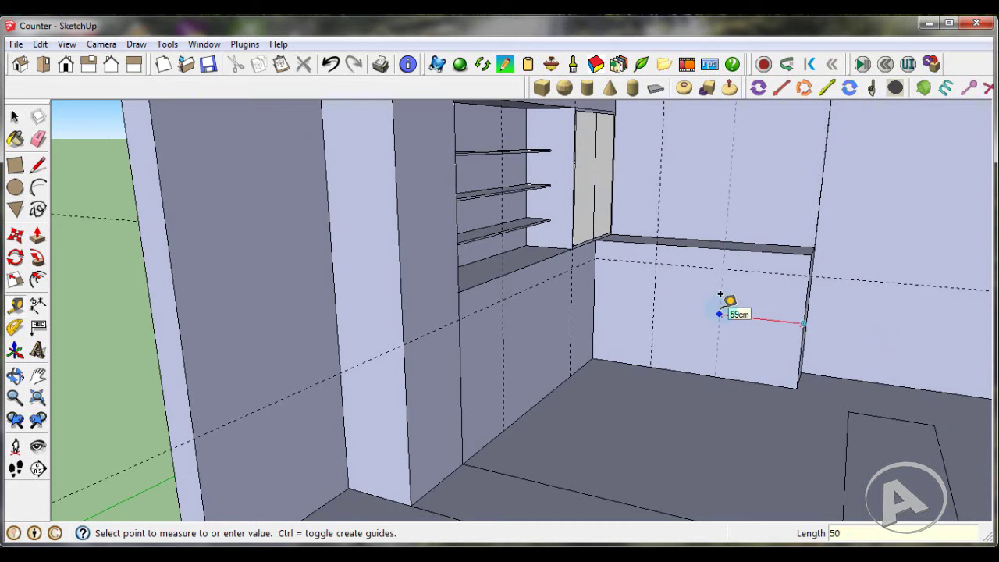
key(Return)
middle_drag(722, 310, 710, 302)
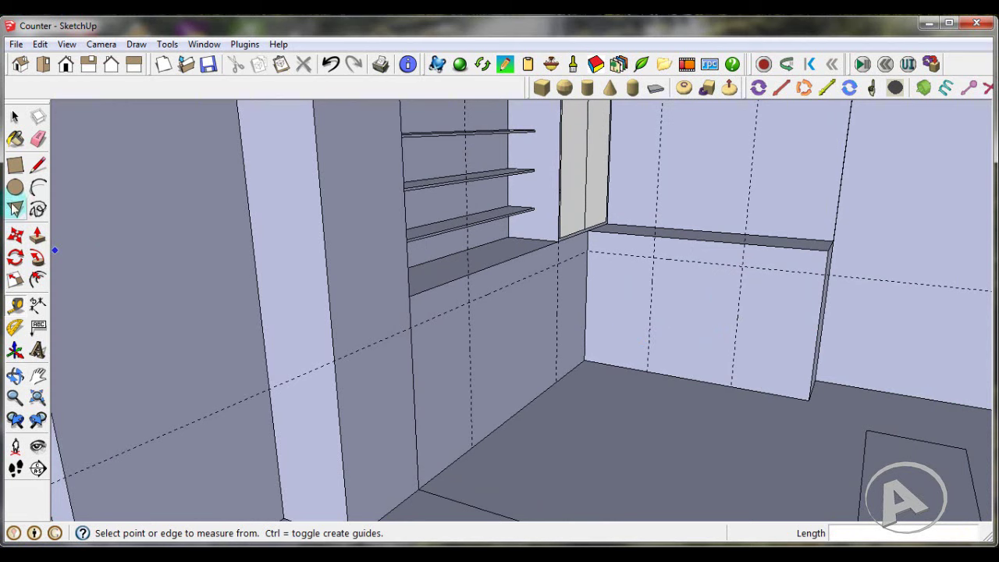
- Draw 15 cm drawer strips (50, 110, 50 cm) and a door panel on the left cabinet run
click(16, 166)
middle_drag(461, 338, 422, 285)
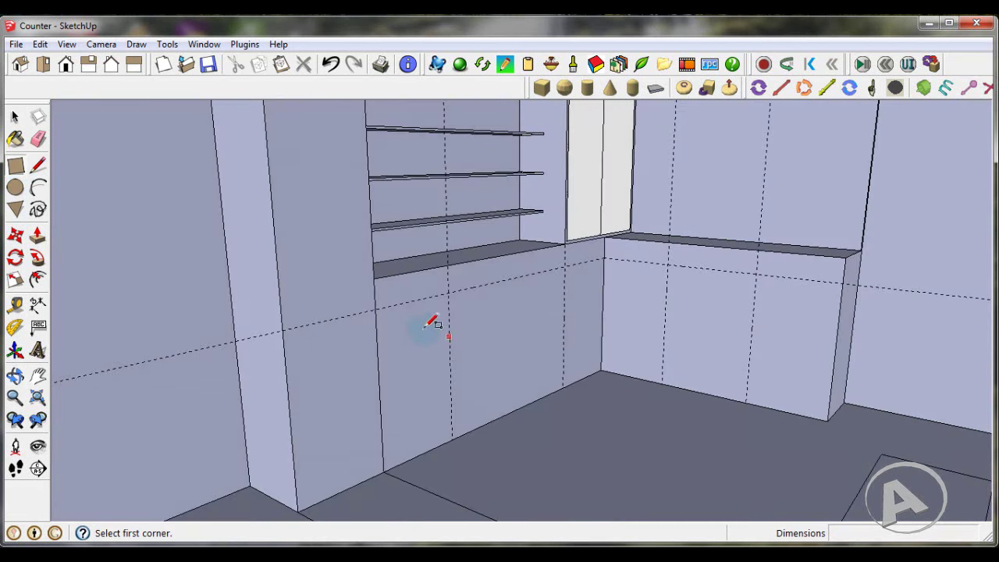
click(358, 273)
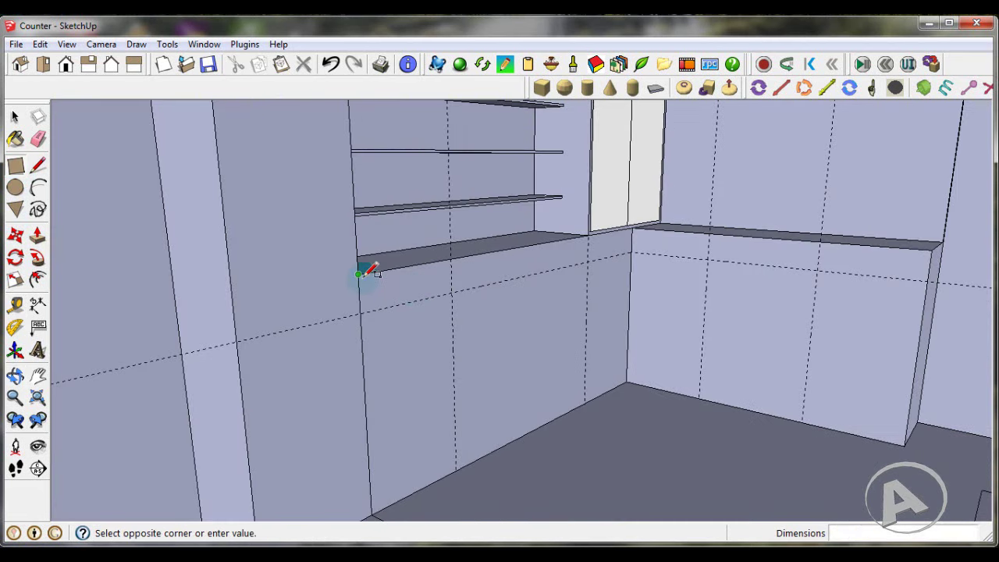
click(451, 294)
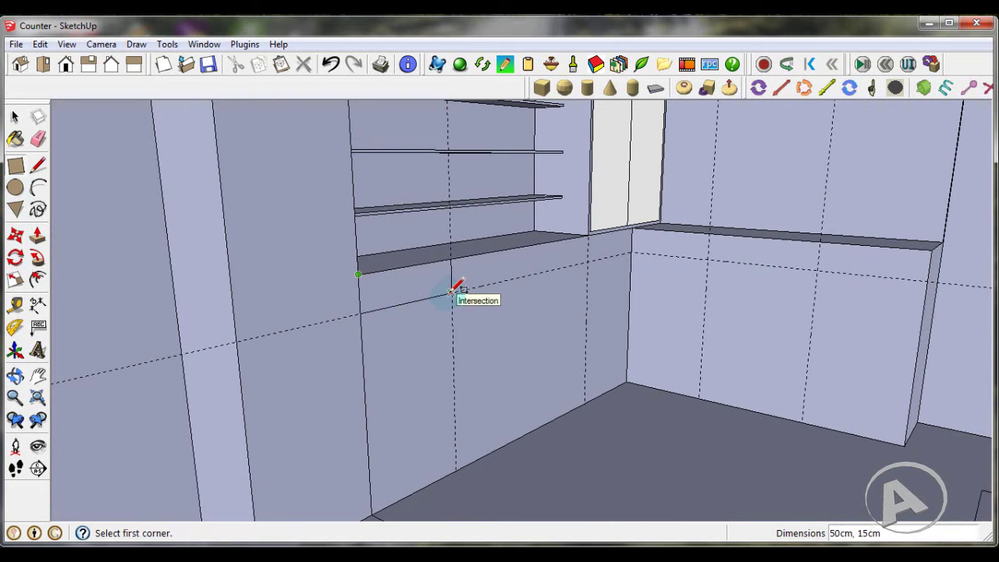
click(359, 312)
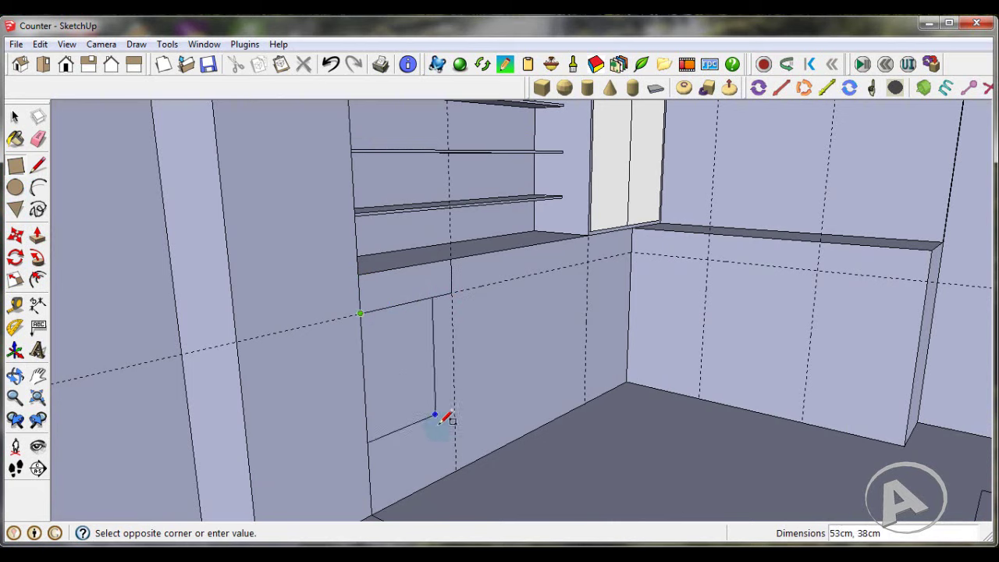
click(457, 469)
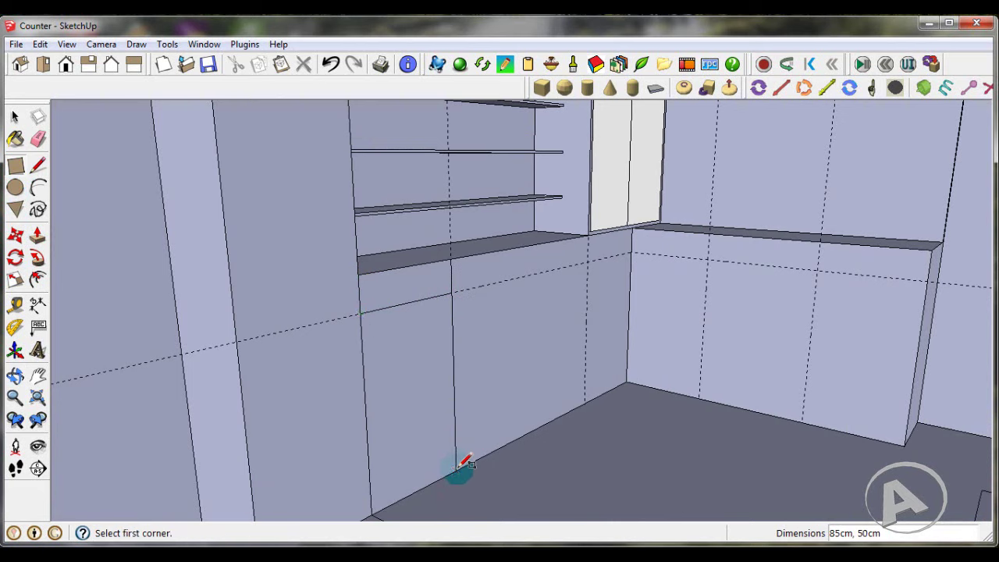
click(451, 258)
click(589, 259)
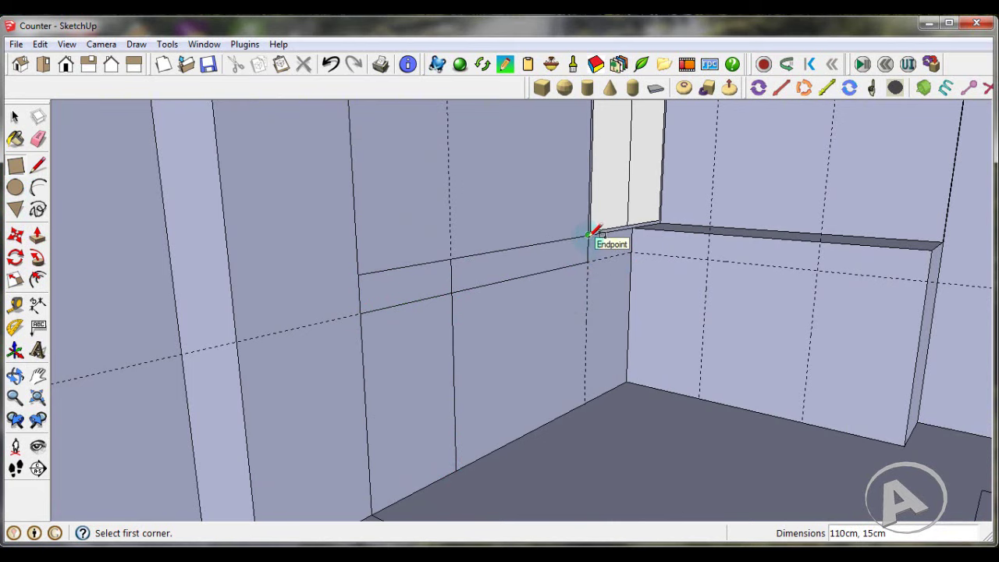
scroll(593, 229, up, 2)
scroll(590, 228, up, 1)
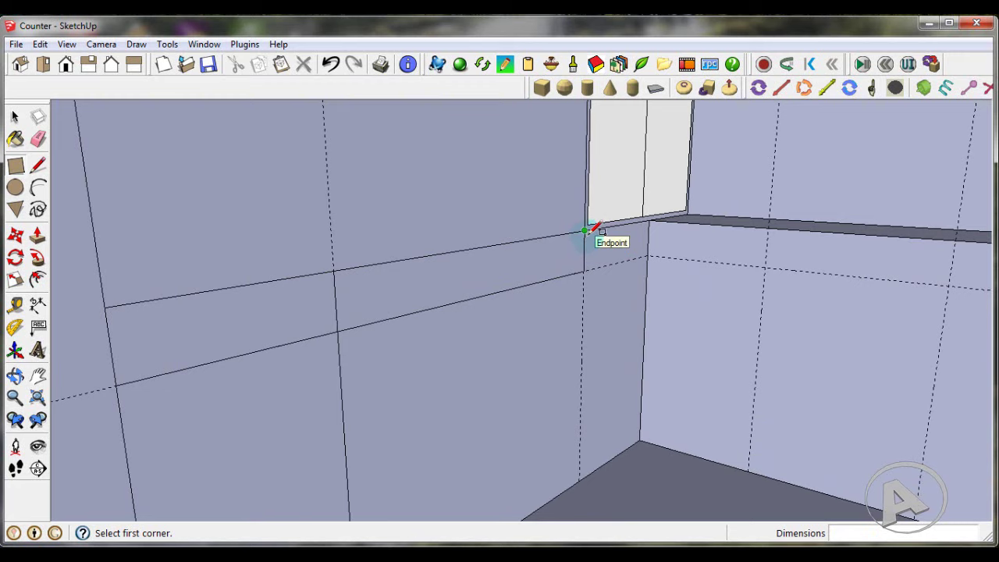
click(585, 231)
click(655, 252)
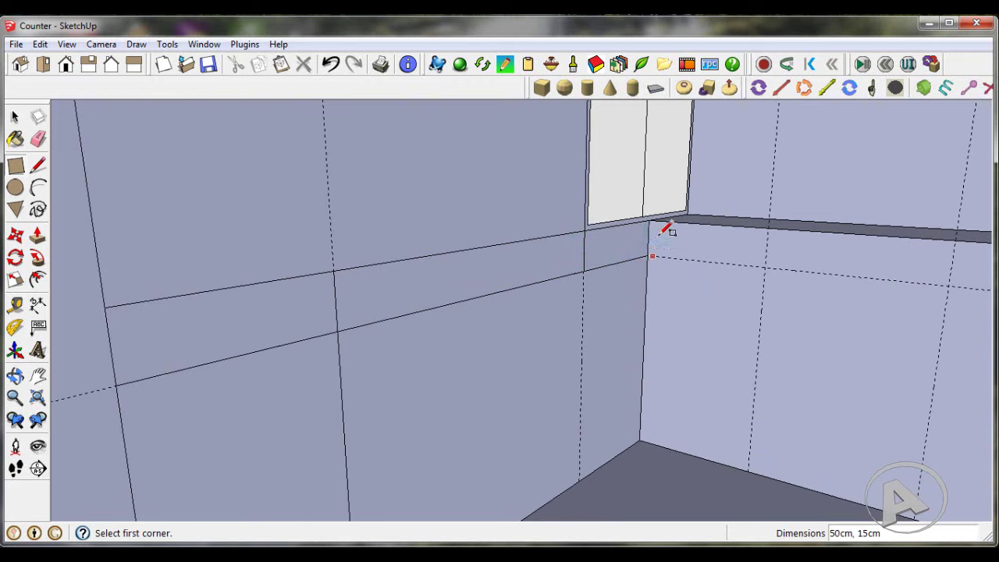
- Draw 15 cm drawer strips along the right counter front, including a 60 cm strip, to its end
click(641, 223)
scroll(641, 224, down, 1)
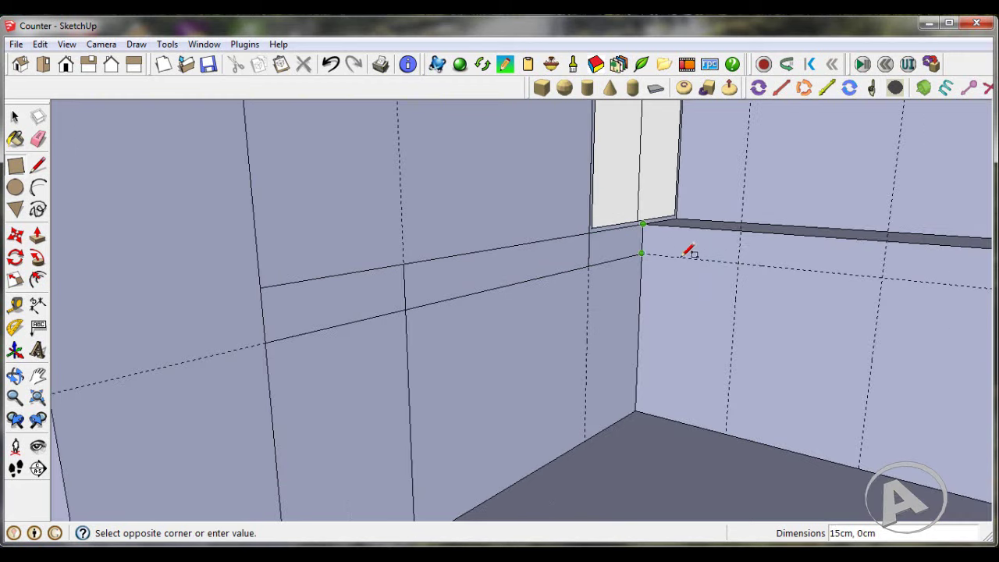
click(747, 261)
middle_drag(749, 257, 566, 234)
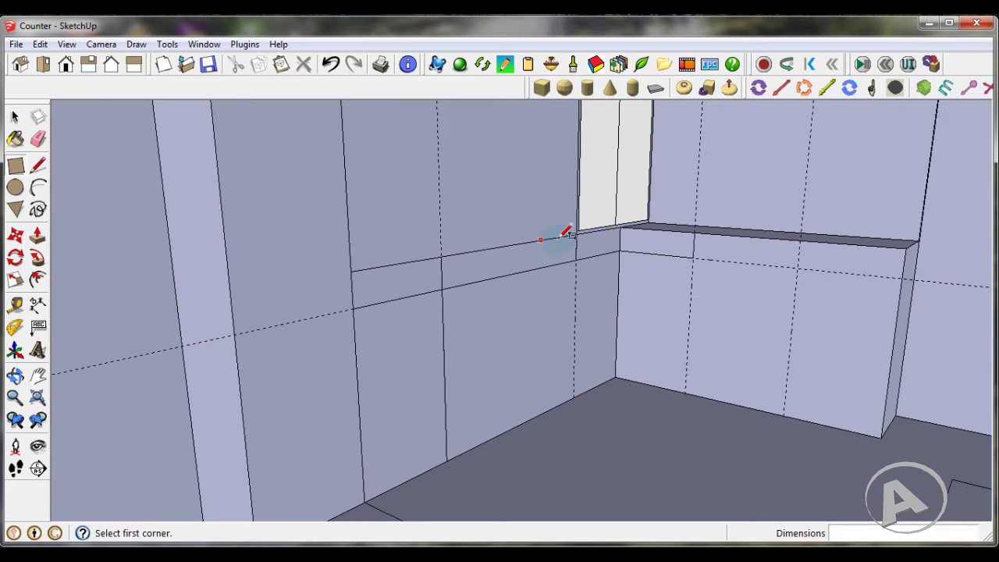
click(694, 231)
click(797, 268)
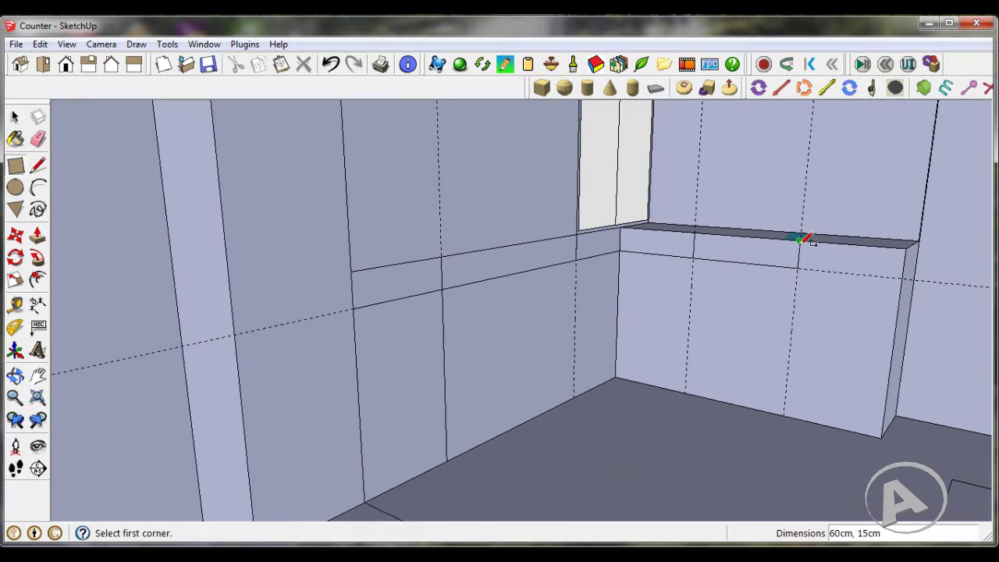
click(798, 239)
click(905, 274)
- Place guides 10 cm above the floor on both walls to mark the baseboard
click(14, 304)
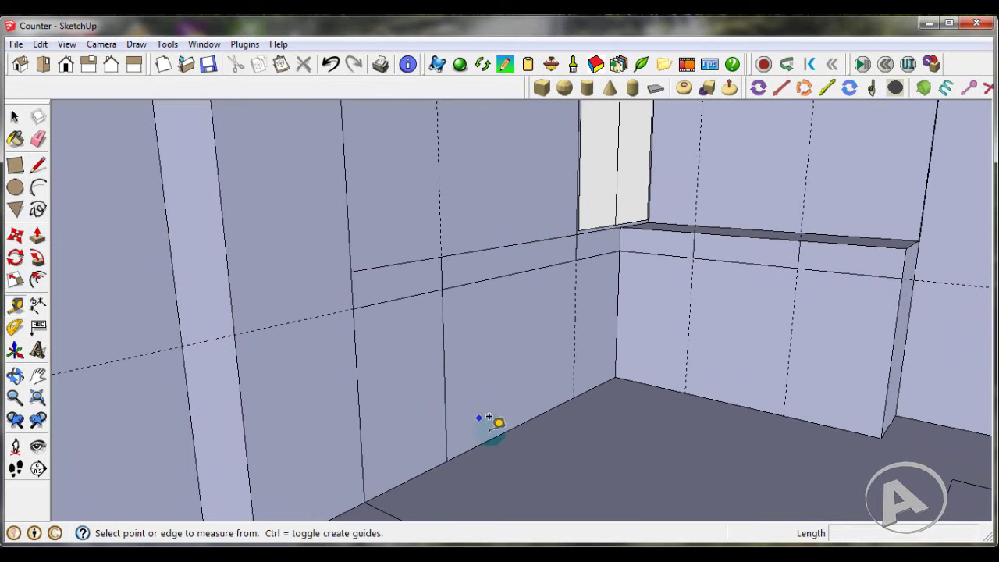
scroll(499, 421, up, 2)
click(504, 428)
text(10)
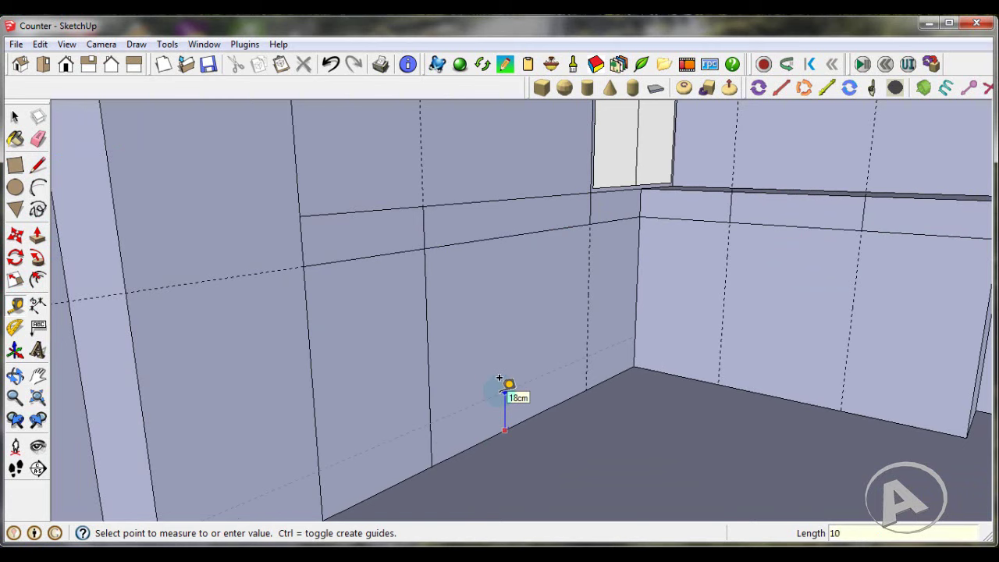
key(Return)
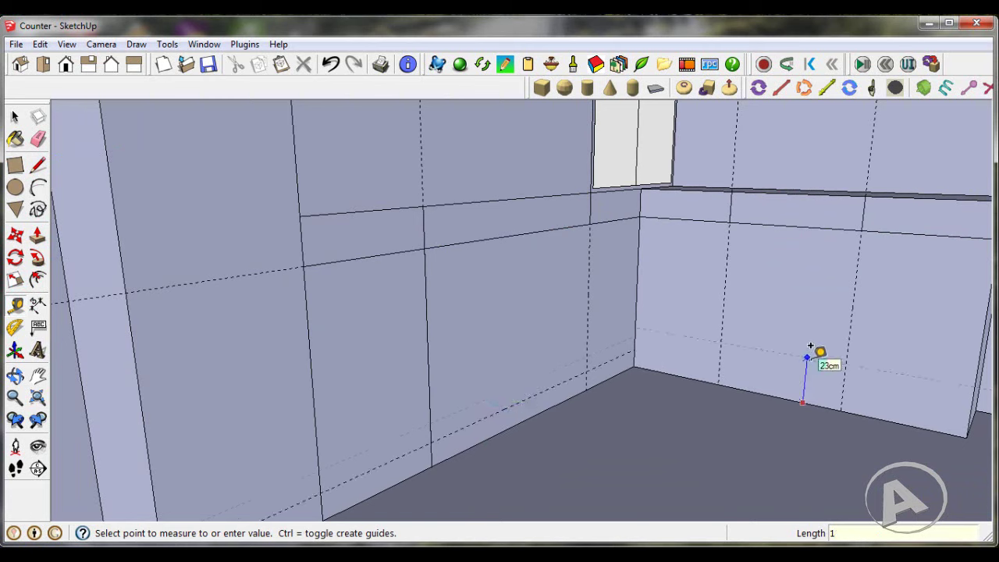
text(0)
key(Return)
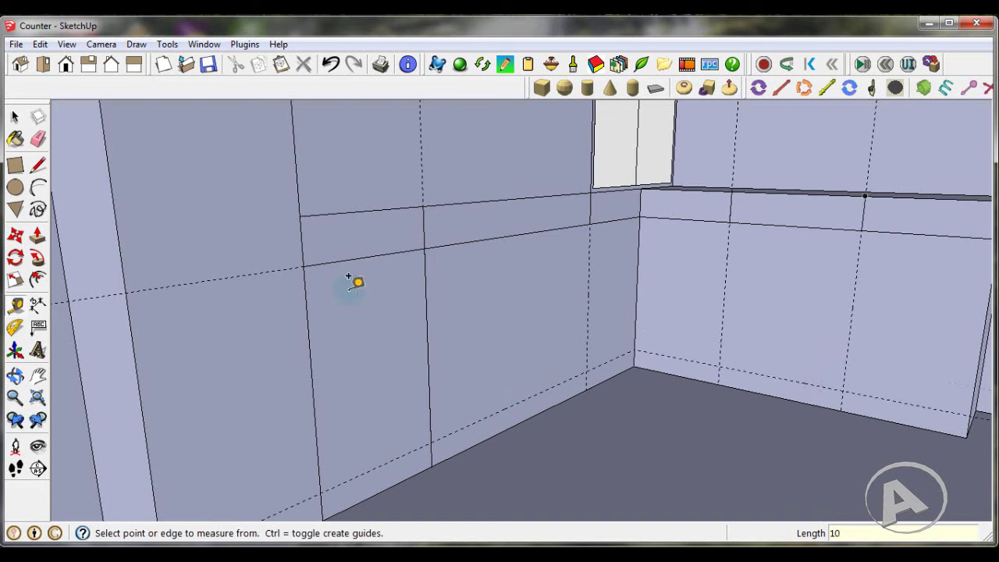
- Draw door panels down to the baseboard across the left wall and corner section
click(16, 167)
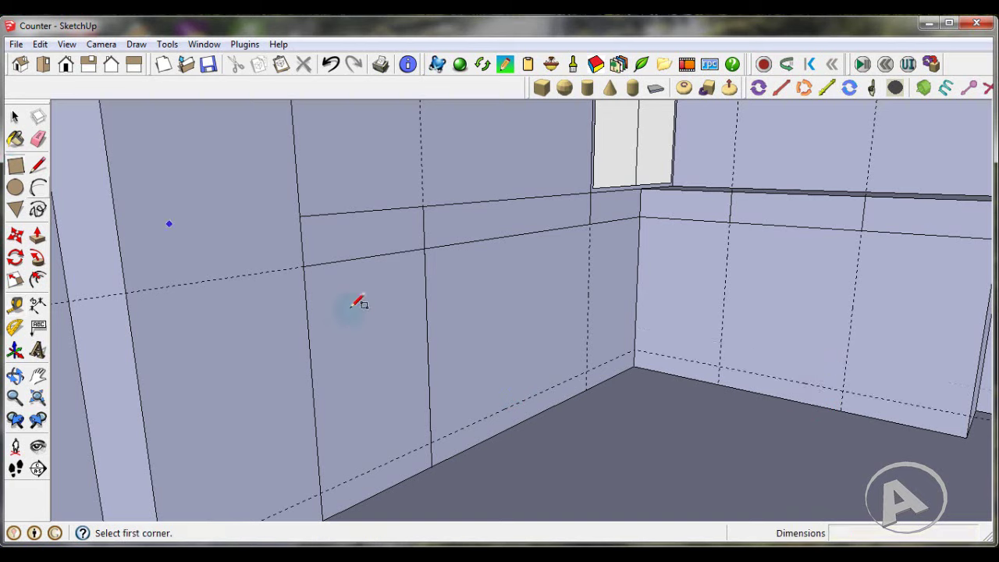
click(304, 268)
click(433, 435)
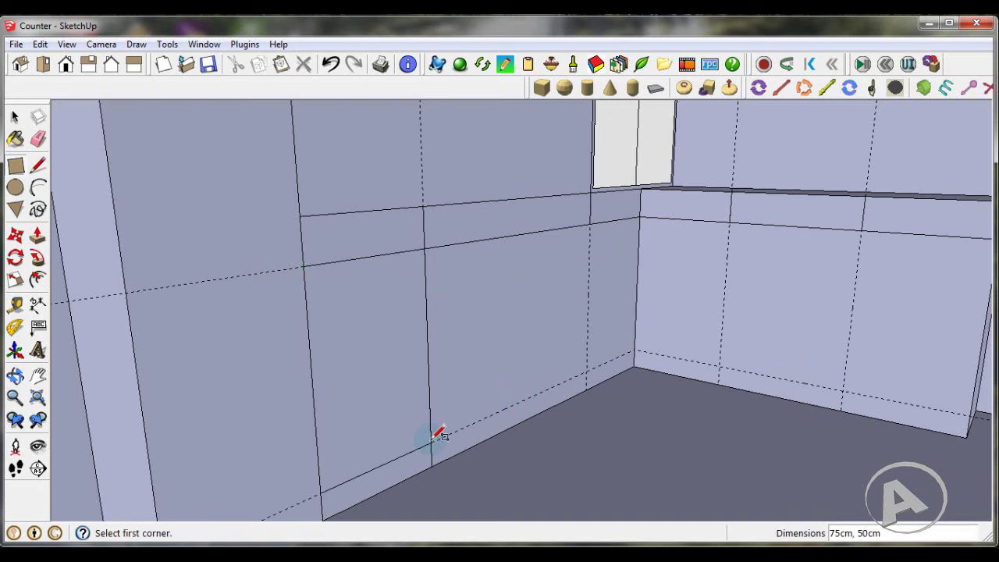
click(423, 250)
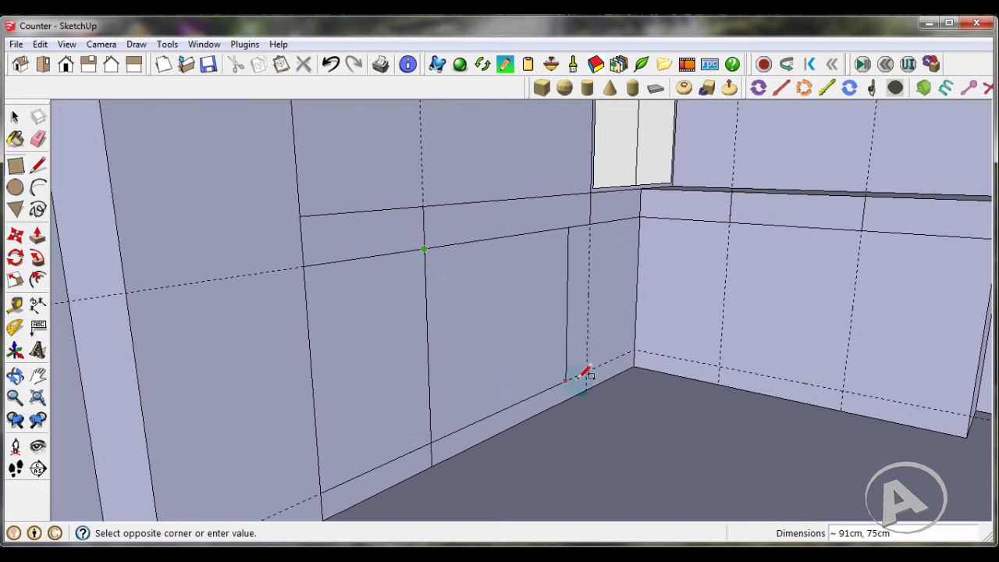
click(586, 370)
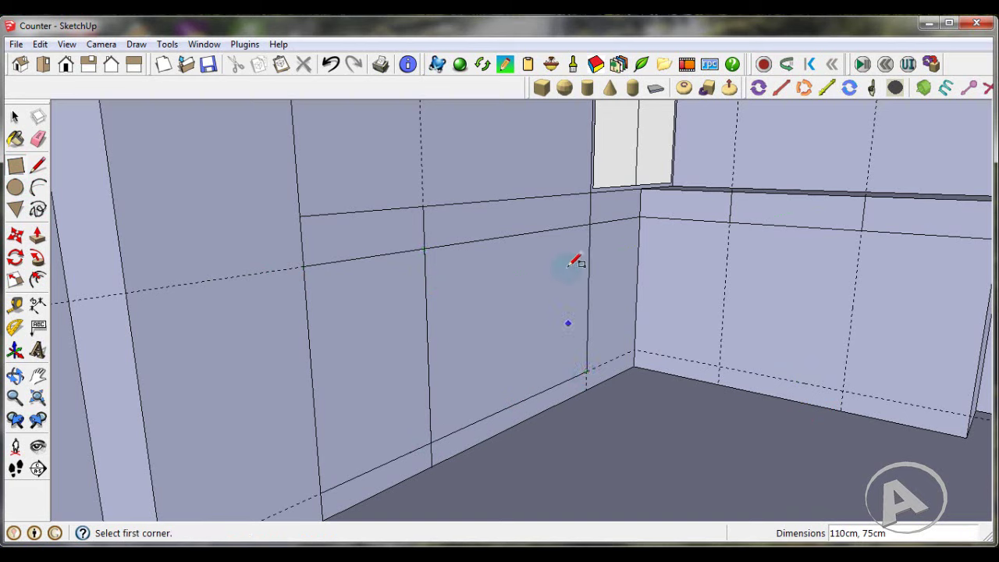
click(590, 222)
click(638, 347)
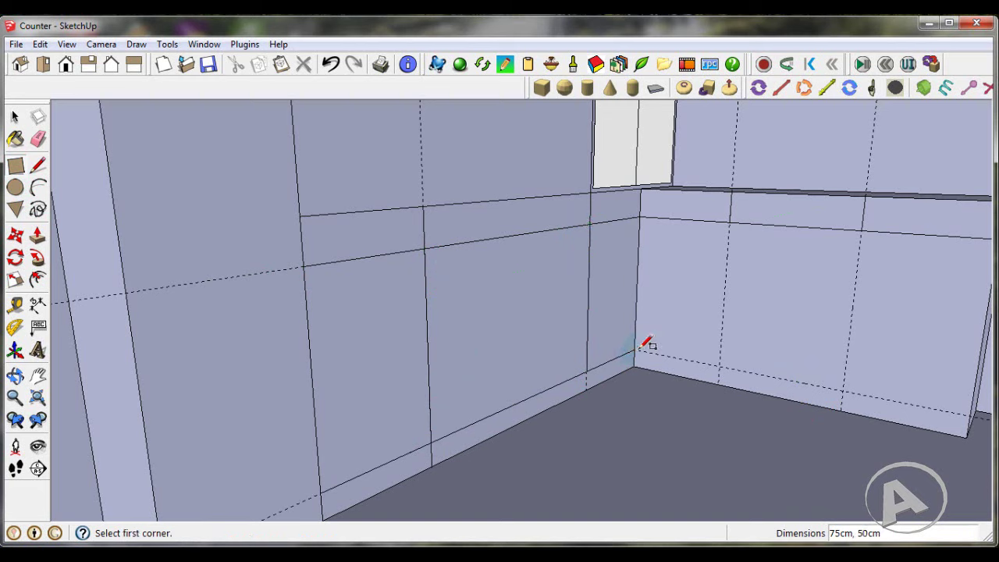
- Draw the remaining door panels down to the baseboard along the right wall
click(639, 217)
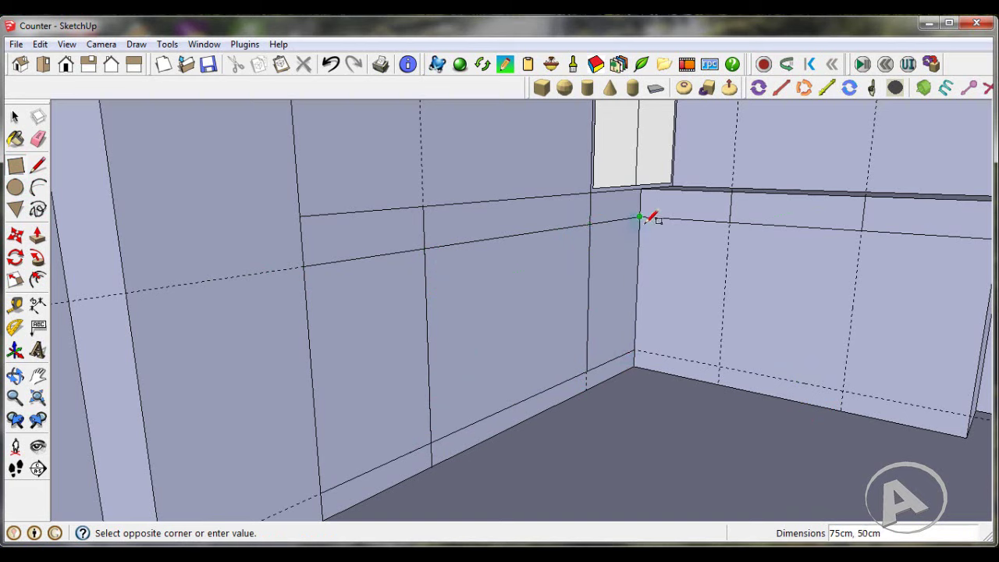
click(720, 365)
click(728, 223)
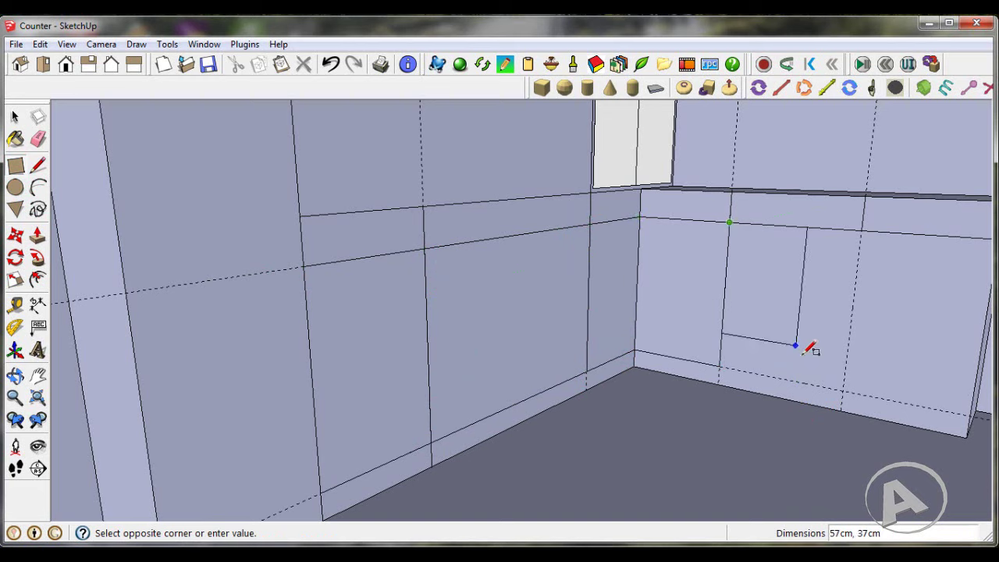
click(848, 387)
click(861, 229)
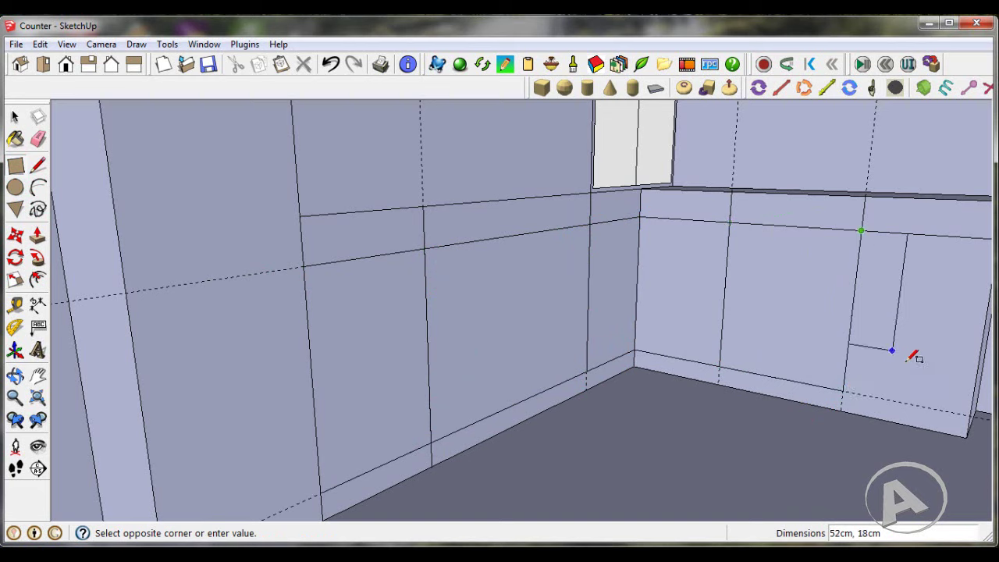
click(973, 415)
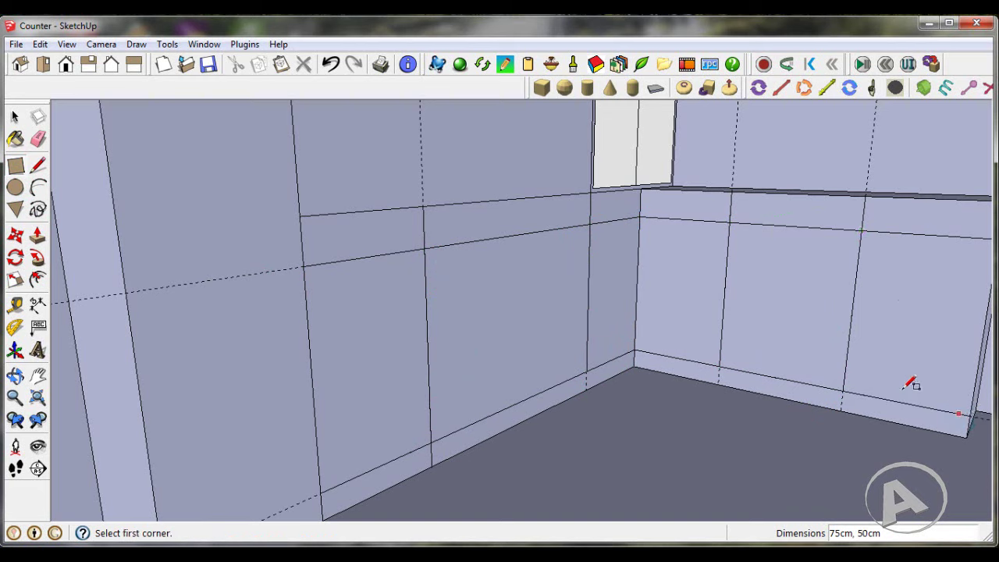
click(15, 304)
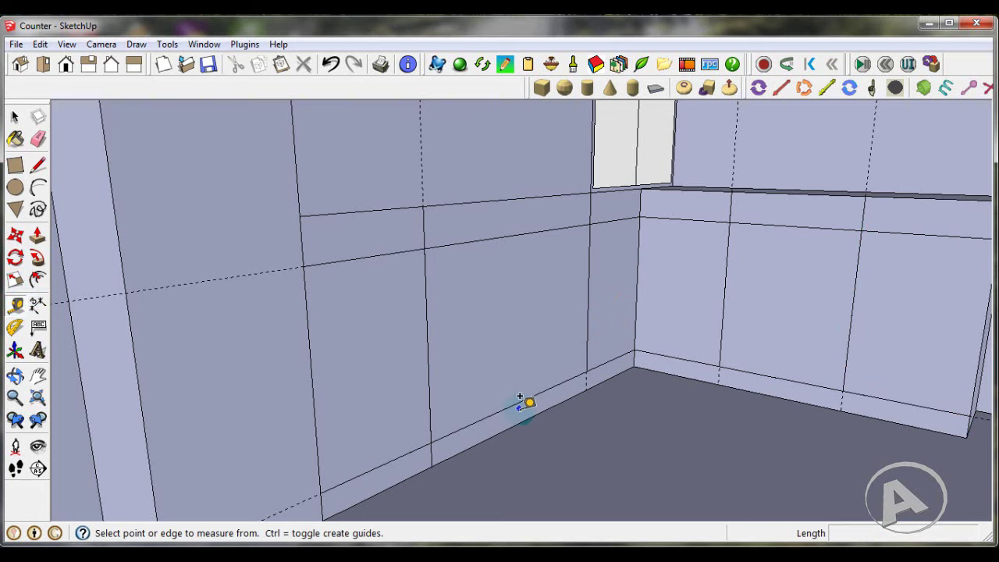
- Place a guide 40 cm above the baseboard on the left wall, plus another 2 cm above it
scroll(540, 382, up, 2)
scroll(550, 382, up, 1)
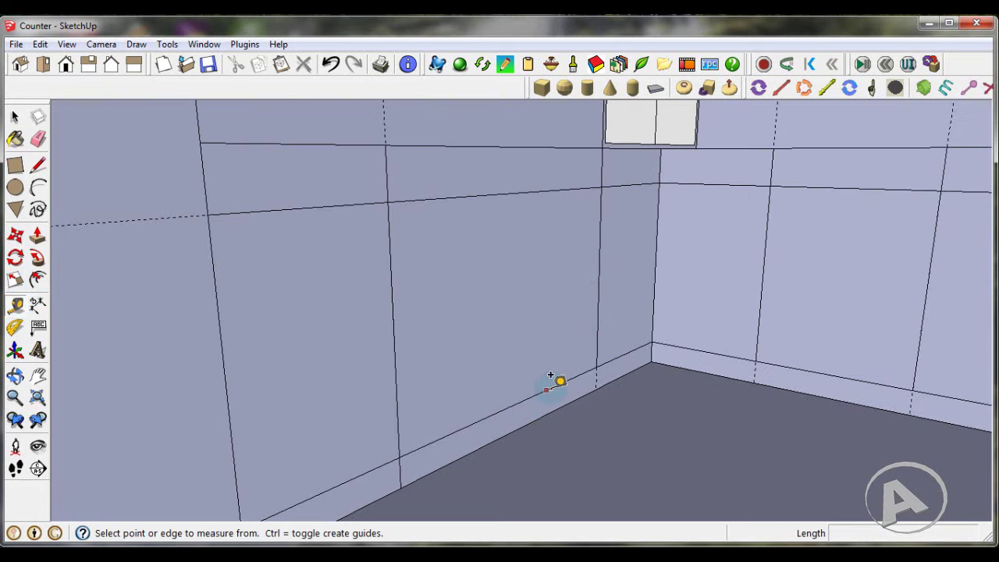
click(553, 386)
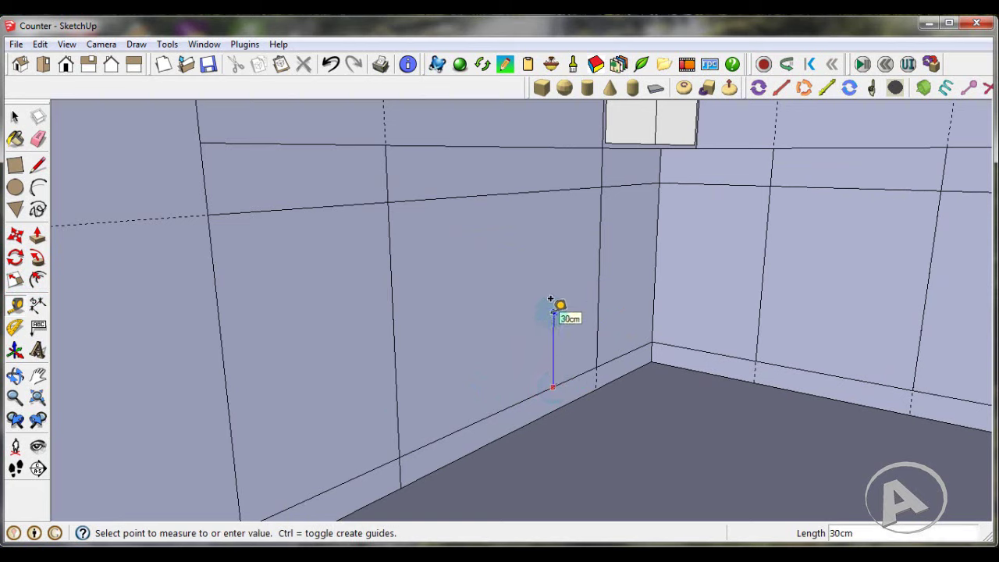
text(40)
key(Return)
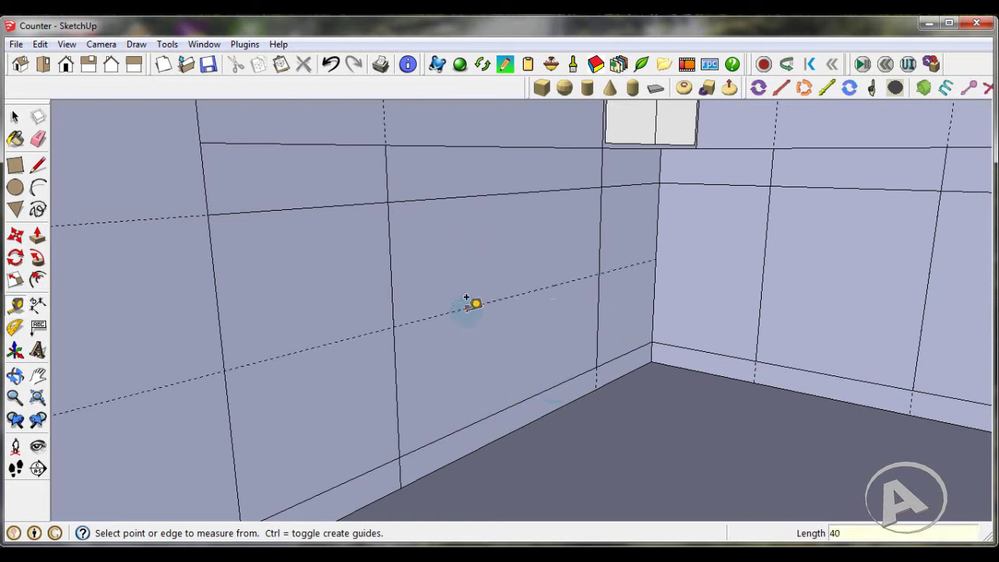
scroll(471, 301, down, 2)
scroll(475, 299, up, 1)
scroll(521, 293, up, 1)
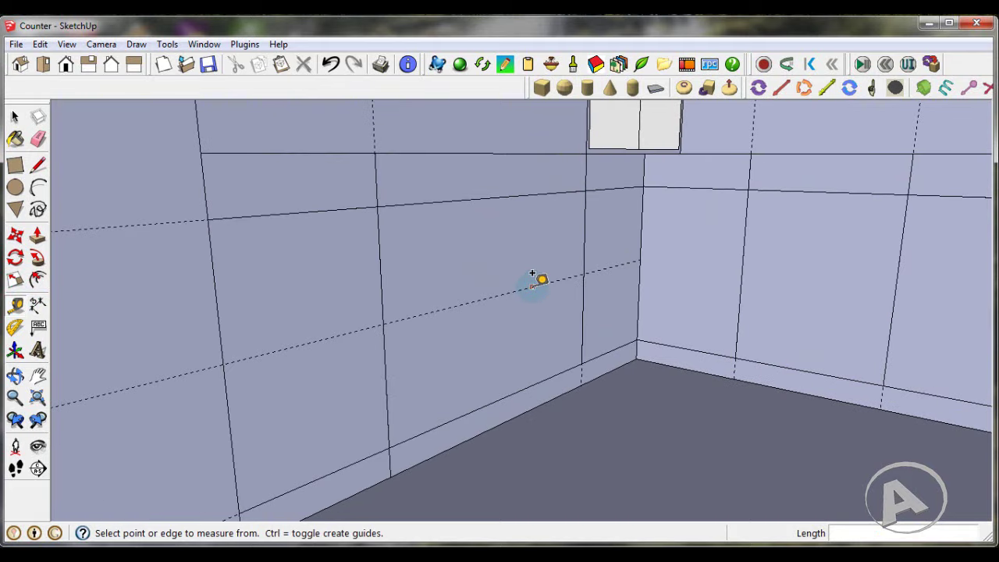
click(533, 286)
text(2)
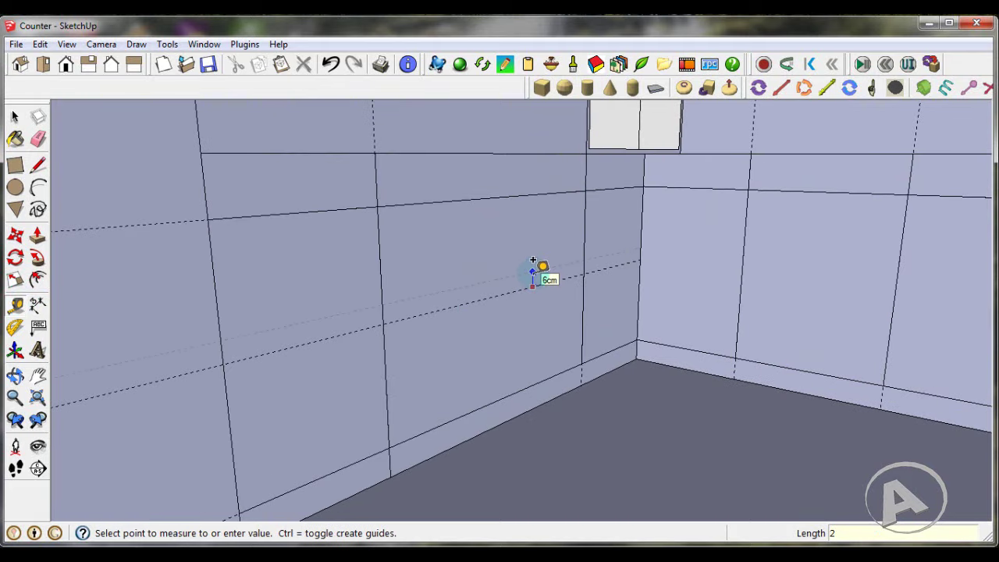
key(Return)
scroll(561, 285, down, 2)
scroll(705, 326, up, 2)
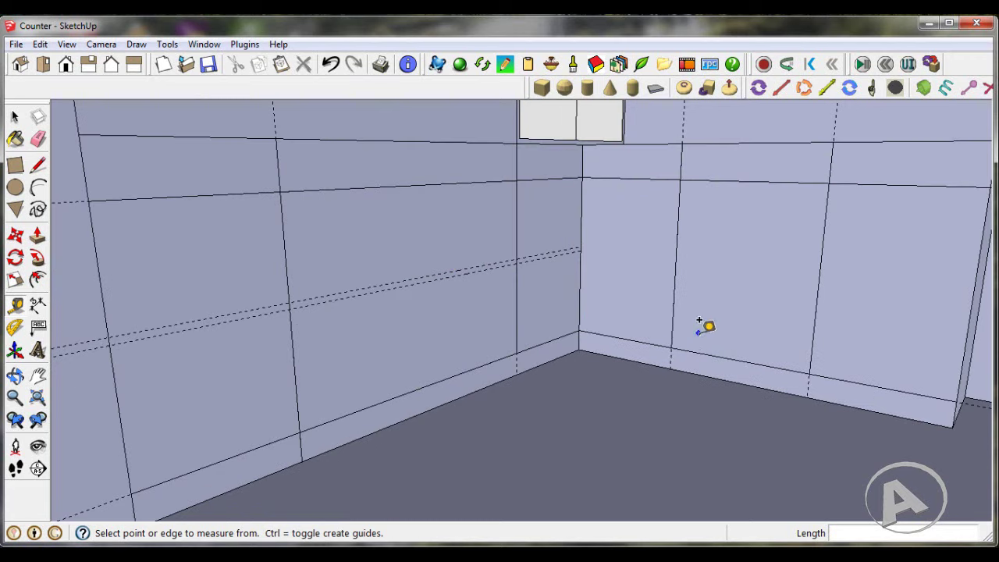
- Add the same 40 cm and 2 cm guide pair on the right wall
click(710, 355)
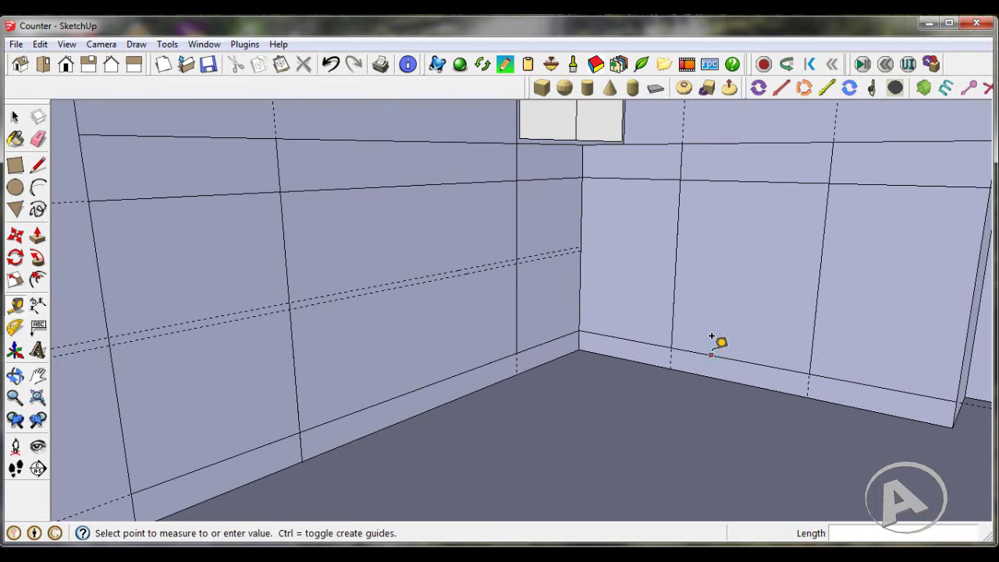
click(715, 286)
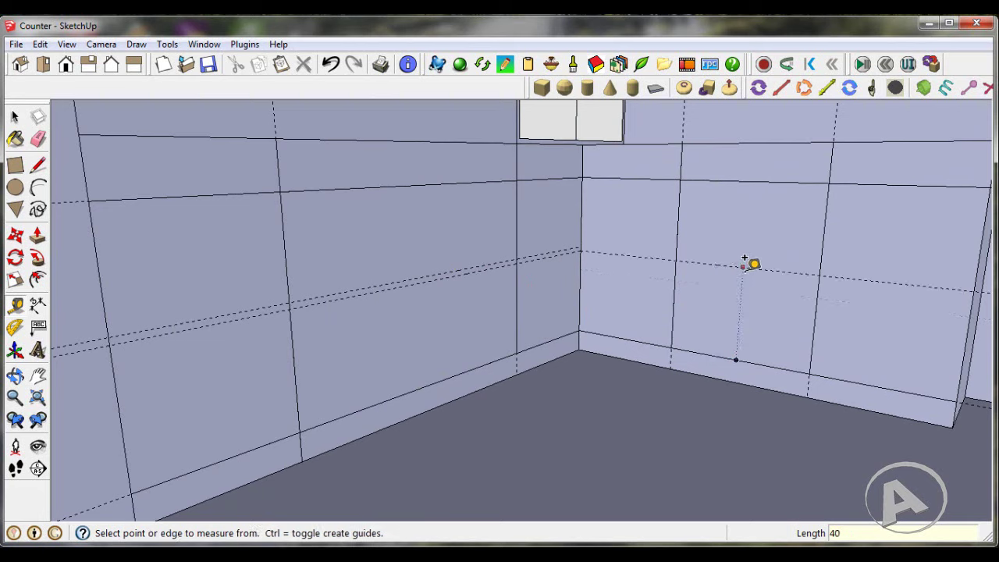
click(772, 269)
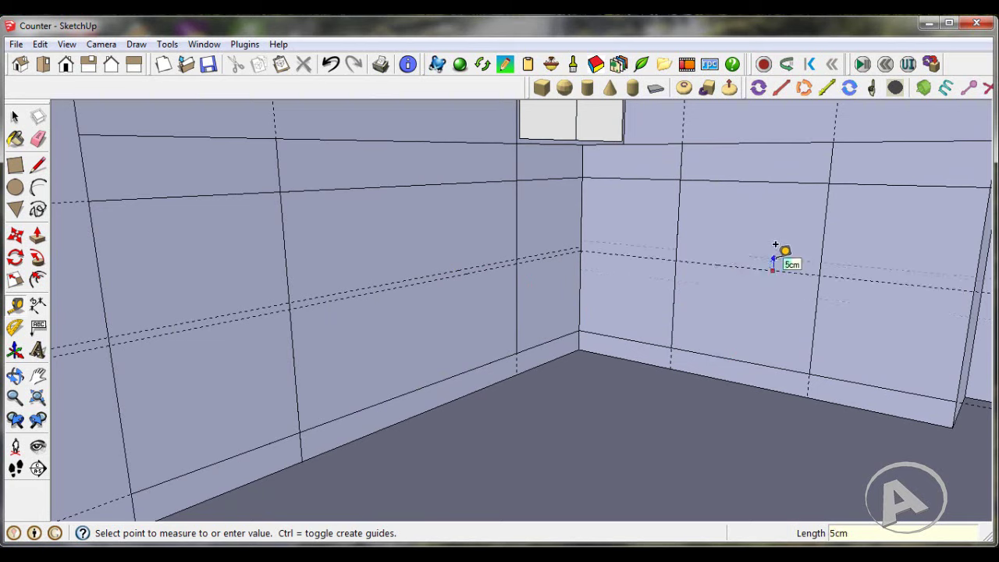
text(2)
click(775, 245)
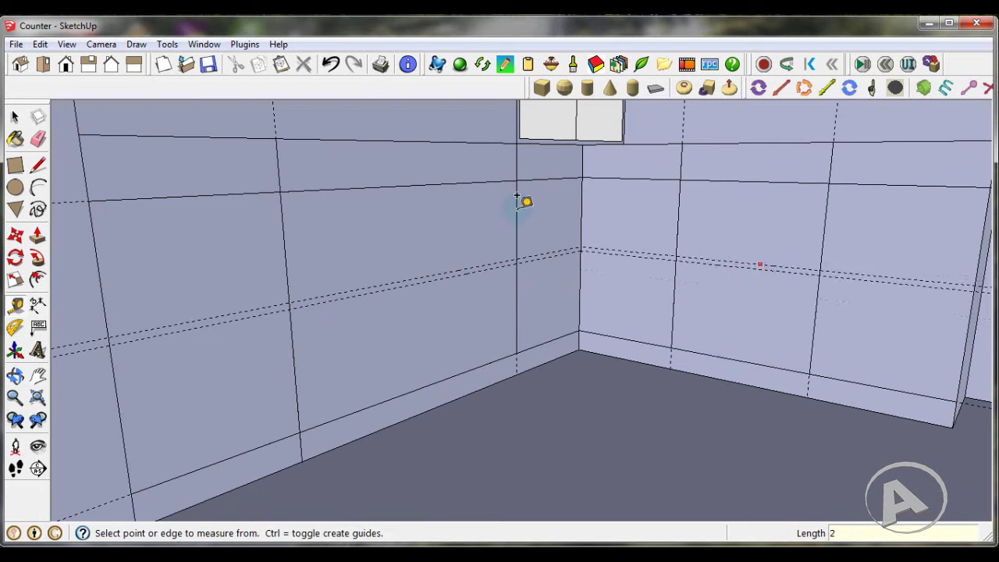
click(15, 167)
click(15, 170)
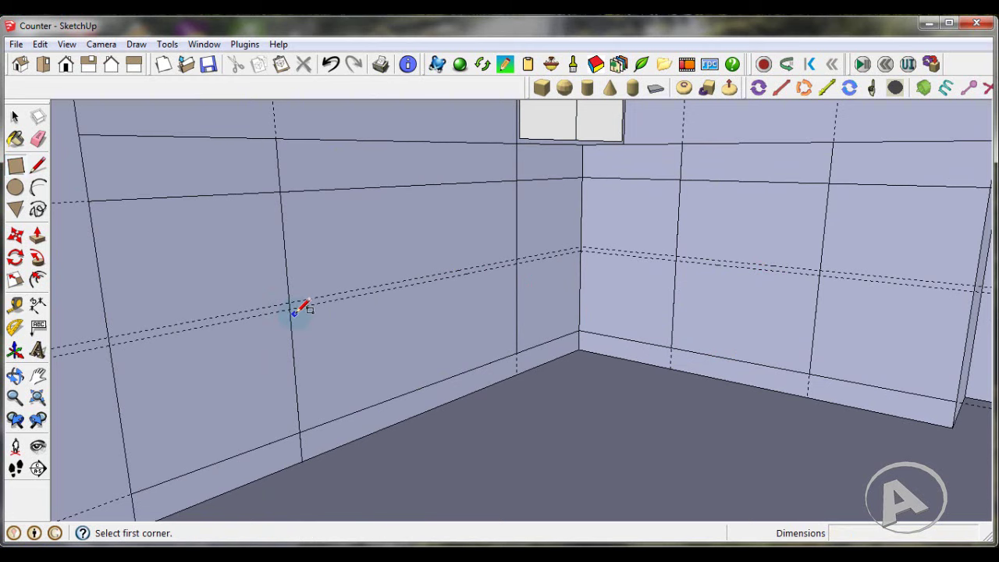
- Draw 2 cm handle strips between the paired guides across both walls' cabinet fronts
click(291, 306)
scroll(479, 273, up, 1)
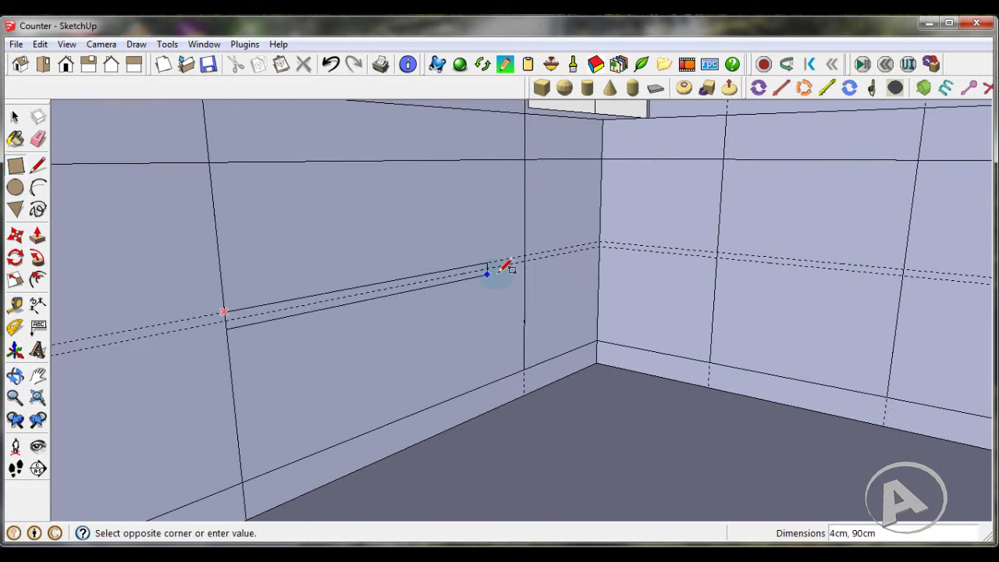
click(526, 260)
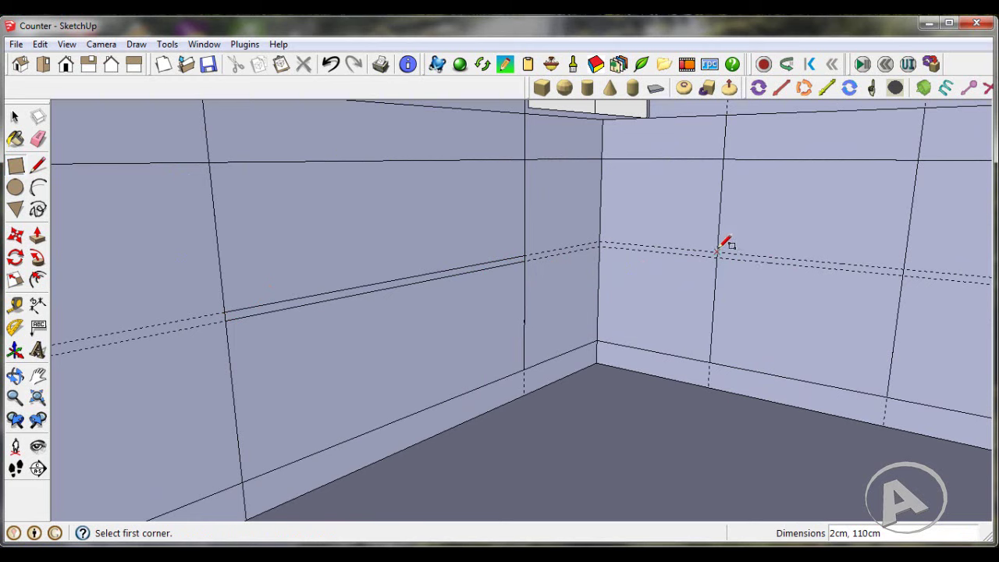
click(717, 252)
click(905, 272)
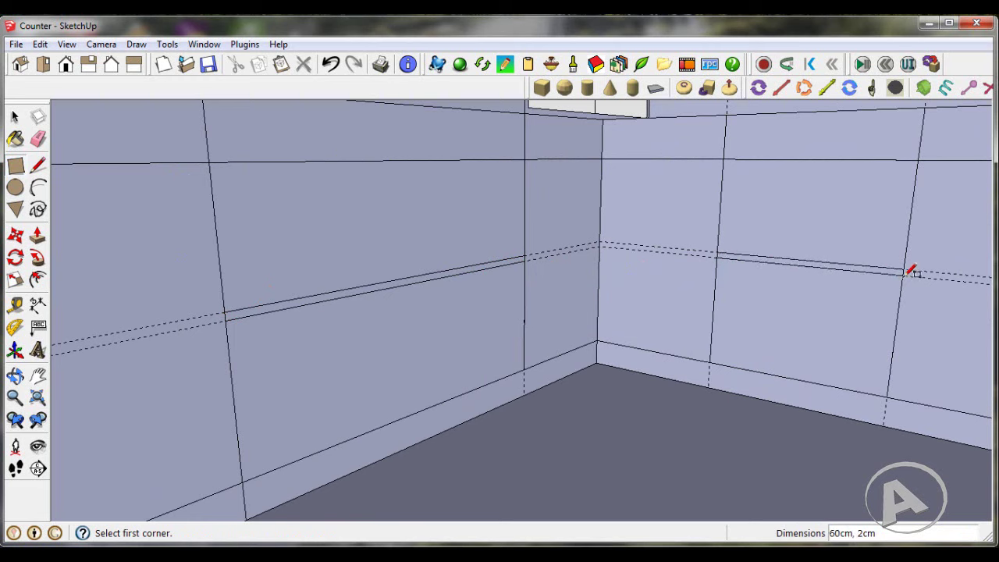
- Erase the right-wall guide line and the vertical guides on the upper wall
click(38, 138)
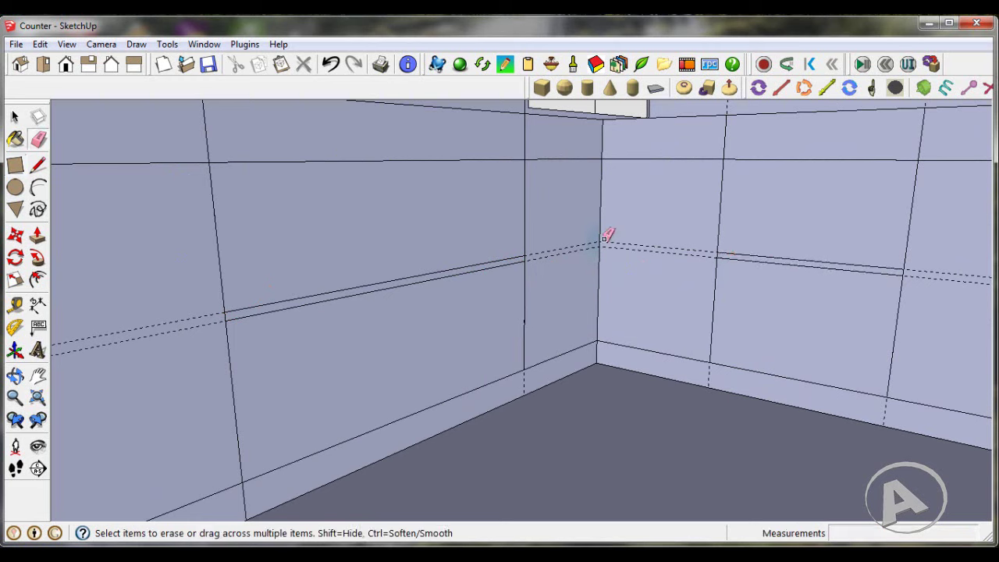
drag(633, 235, 612, 261)
middle_drag(575, 261, 783, 274)
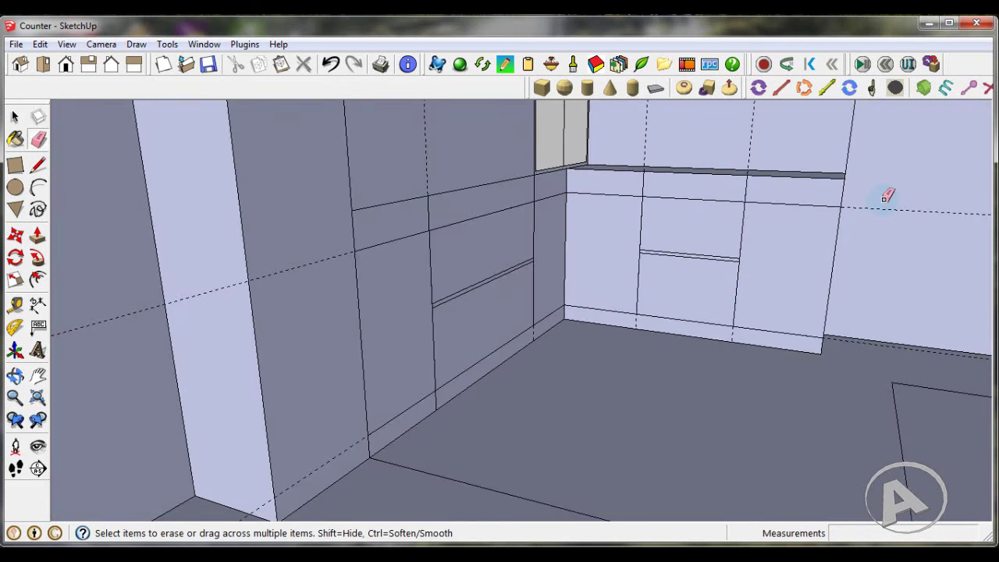
middle_drag(887, 211, 786, 166)
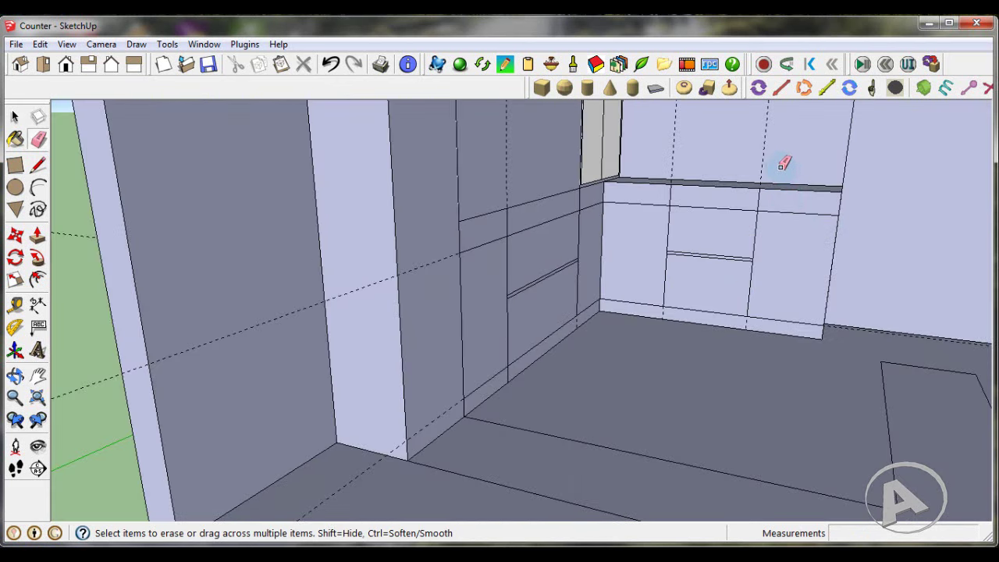
drag(780, 165, 661, 156)
- Remove the stray baseboard edge and the leftover guide near the baseboard
mouse_move(708, 298)
middle_down()
mouse_move(617, 323)
mouse_move(553, 315)
mouse_move(538, 350)
middle_up()
scroll(567, 322, up, 3)
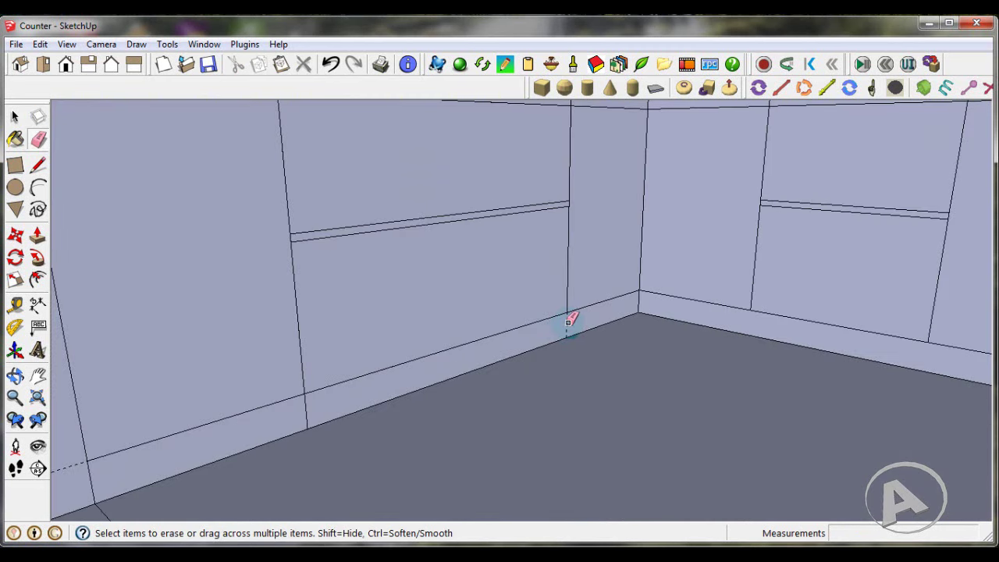
click(567, 321)
scroll(327, 396, down, 2)
scroll(335, 394, down, 1)
click(196, 421)
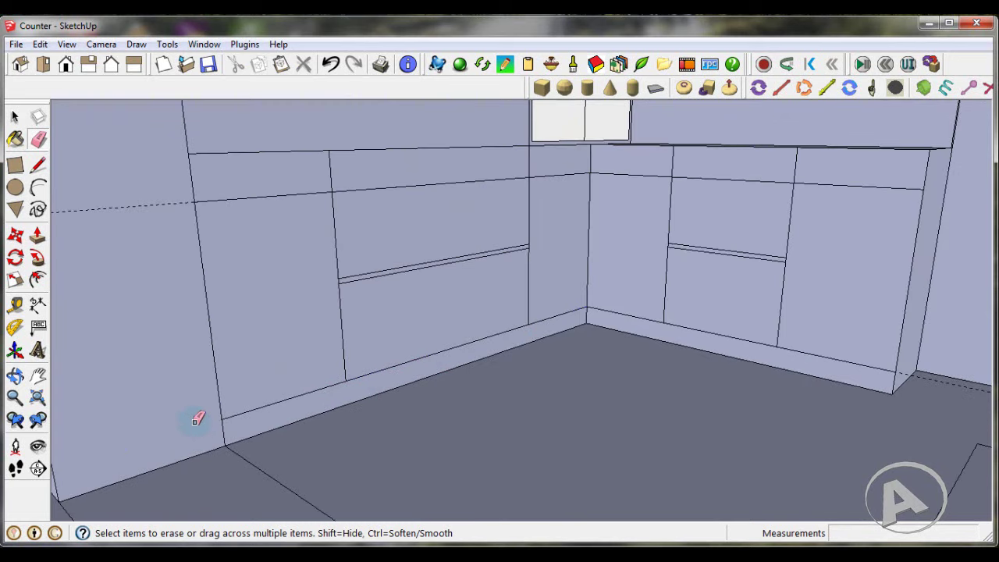
scroll(363, 368, down, 2)
scroll(364, 368, down, 1)
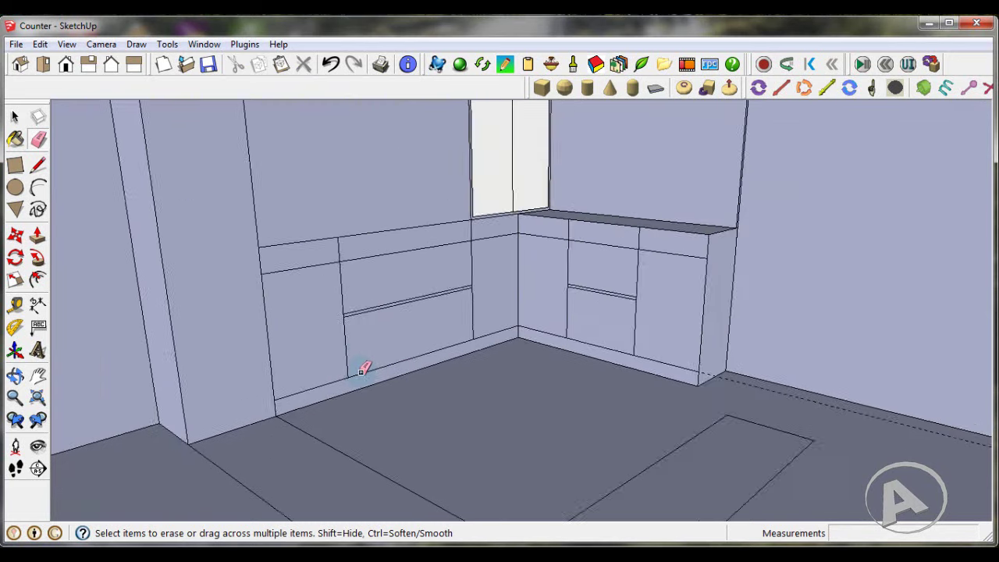
scroll(364, 367, down, 1)
mouse_move(389, 326)
middle_down()
mouse_move(424, 356)
mouse_move(468, 307)
middle_up()
scroll(390, 308, up, 2)
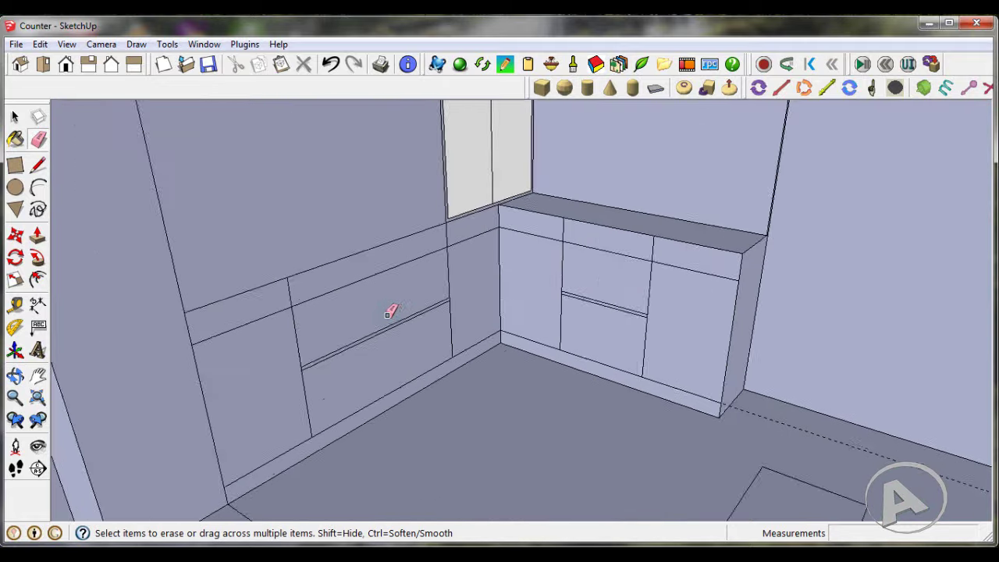
scroll(389, 312, up, 2)
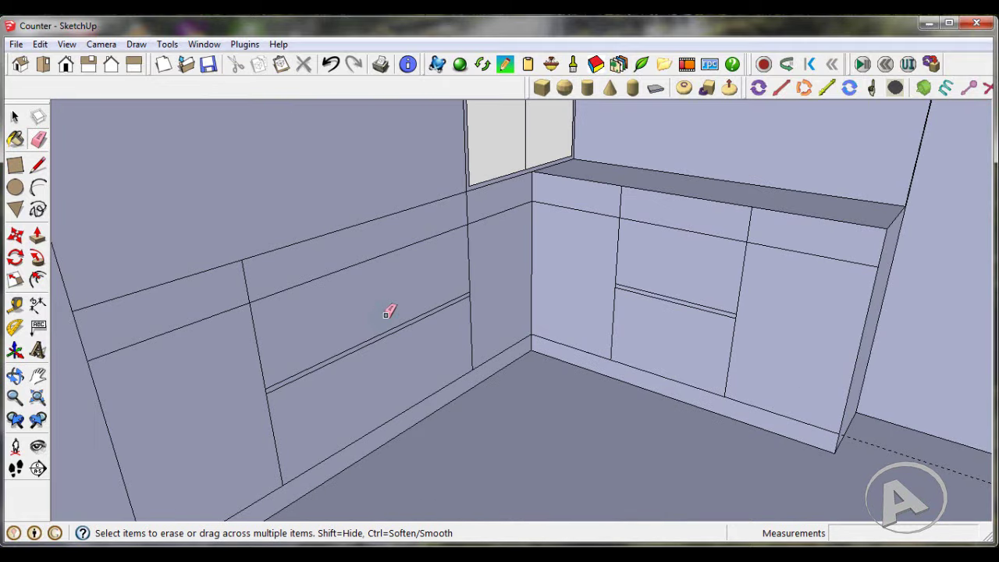
- Push the upper and lower left cabinet faces back 38 cm into open niches
click(36, 234)
scroll(439, 374, down, 1)
scroll(385, 316, up, 1)
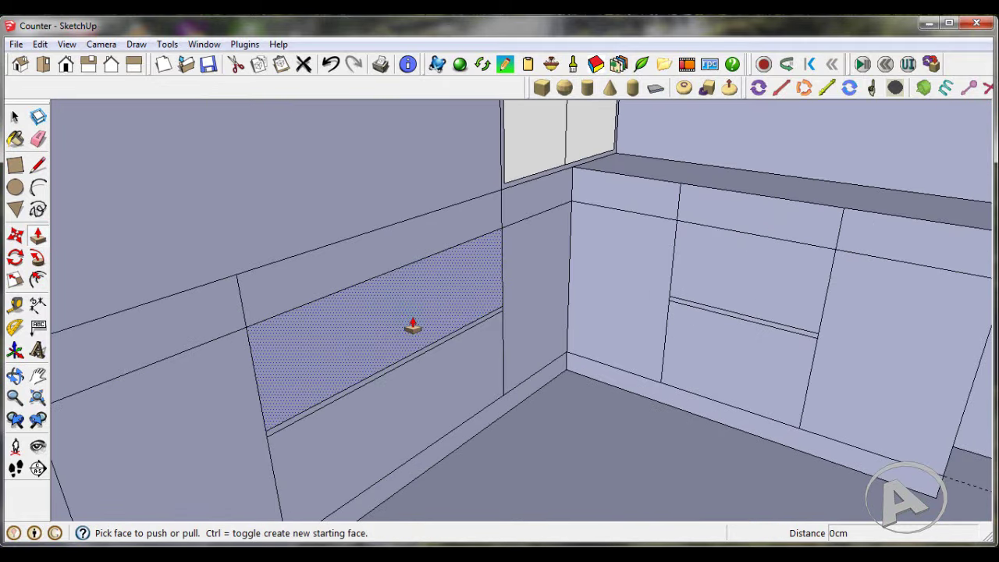
drag(412, 326, 389, 318)
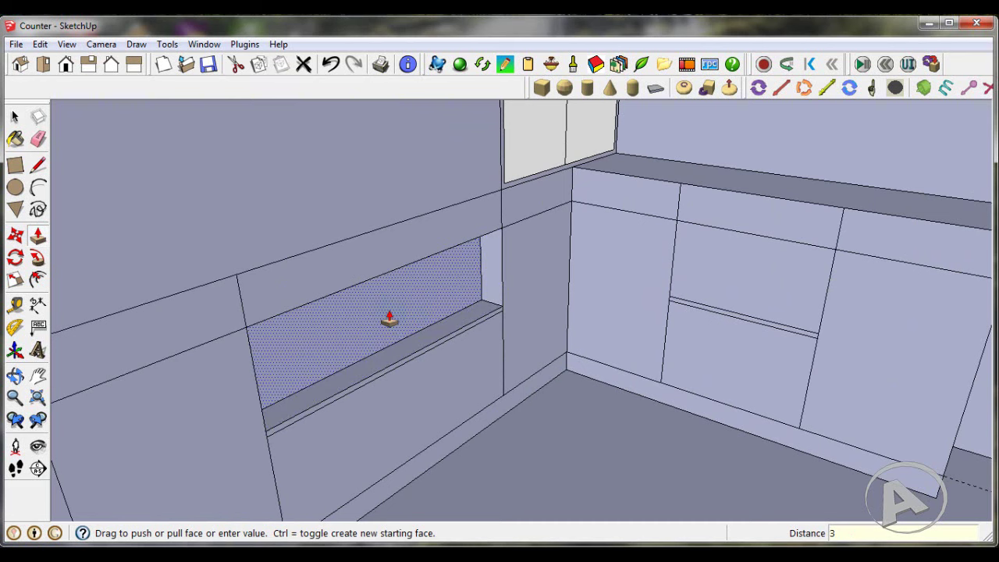
middle_drag(390, 334, 430, 395)
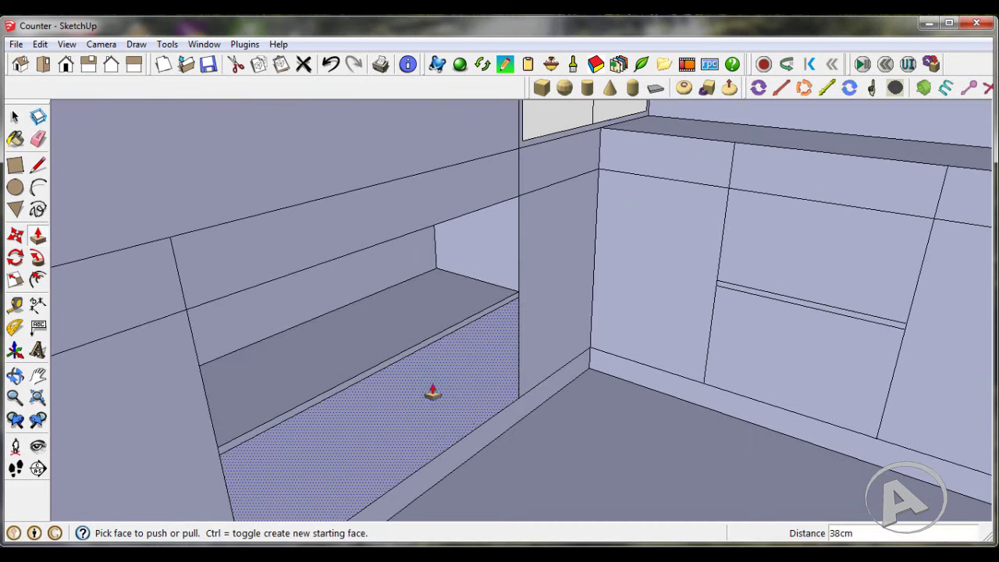
click(430, 394)
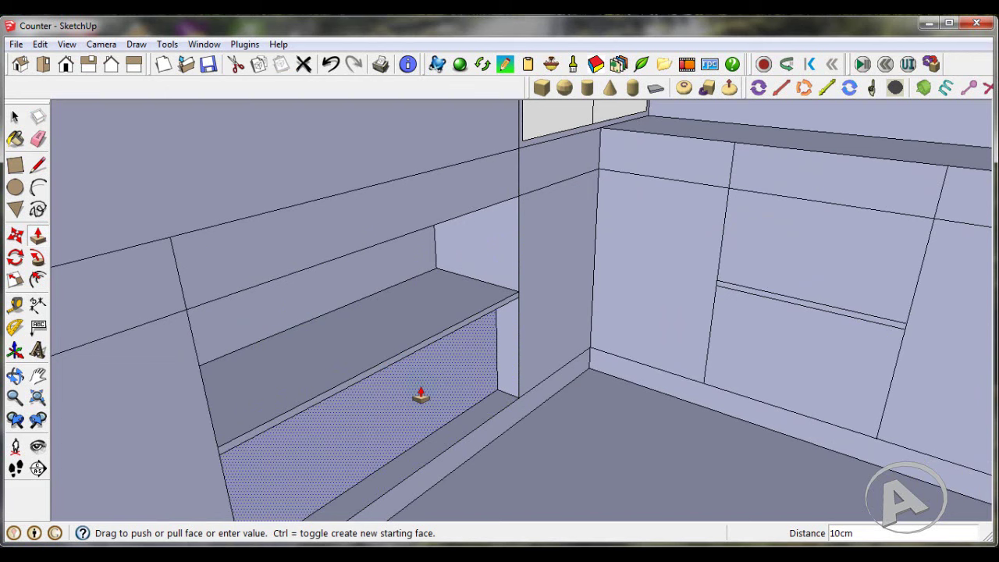
key(Return)
scroll(241, 383, down, 2)
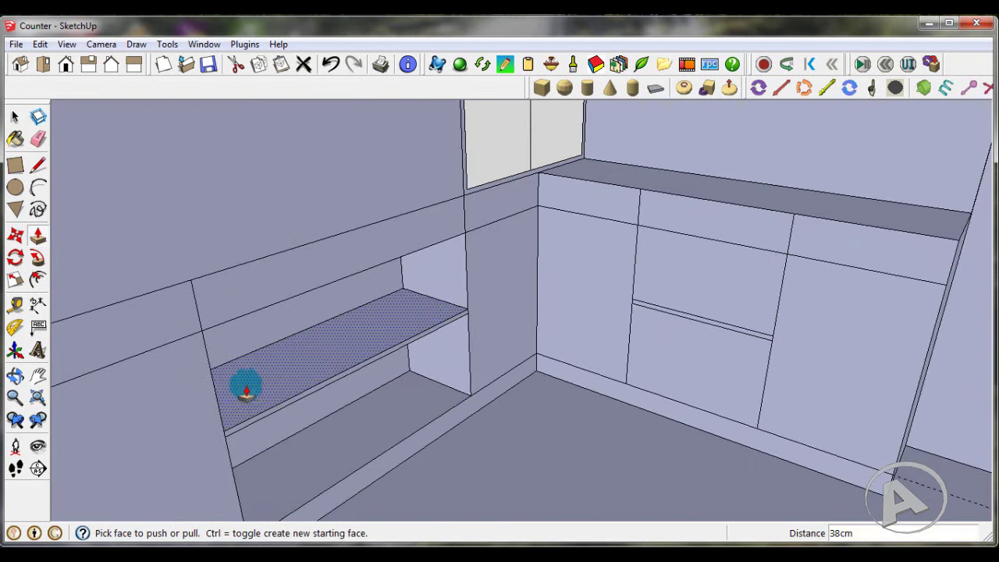
scroll(736, 305, up, 1)
- Recess the middle counter's drawer face 38 cm as well
click(735, 304)
text(38)
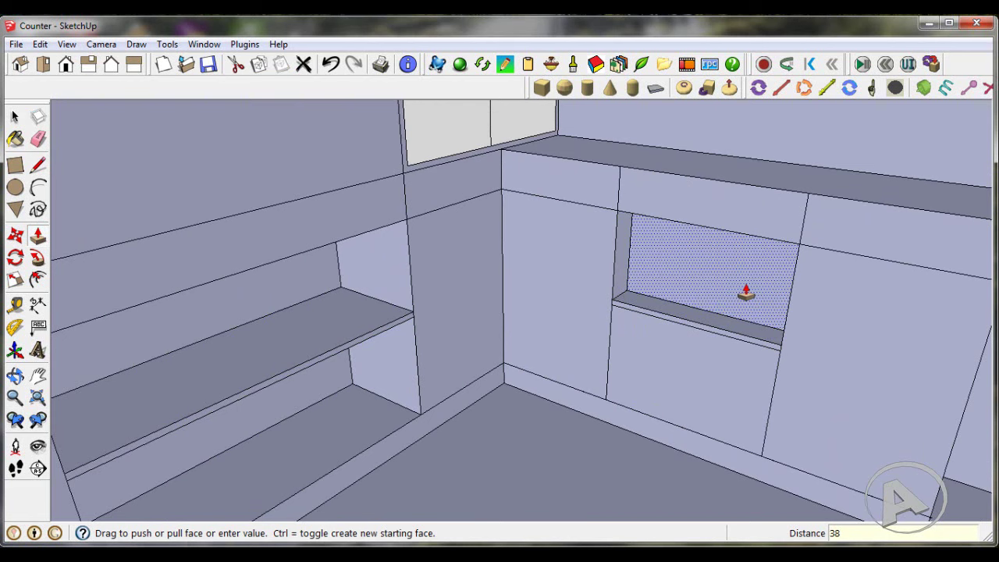
key(Return)
scroll(687, 364, up, 1)
scroll(692, 367, down, 1)
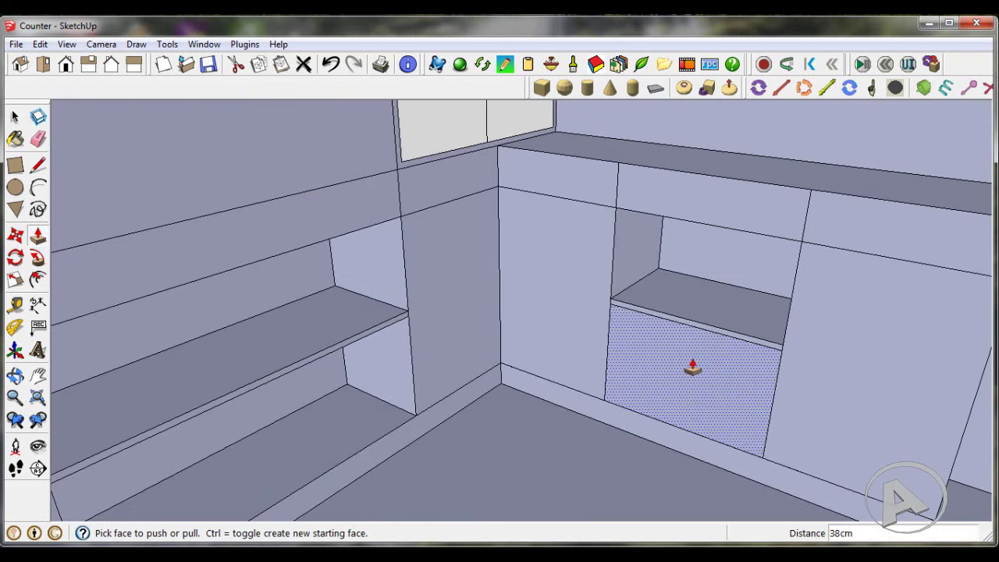
scroll(692, 366, down, 1)
click(13, 117)
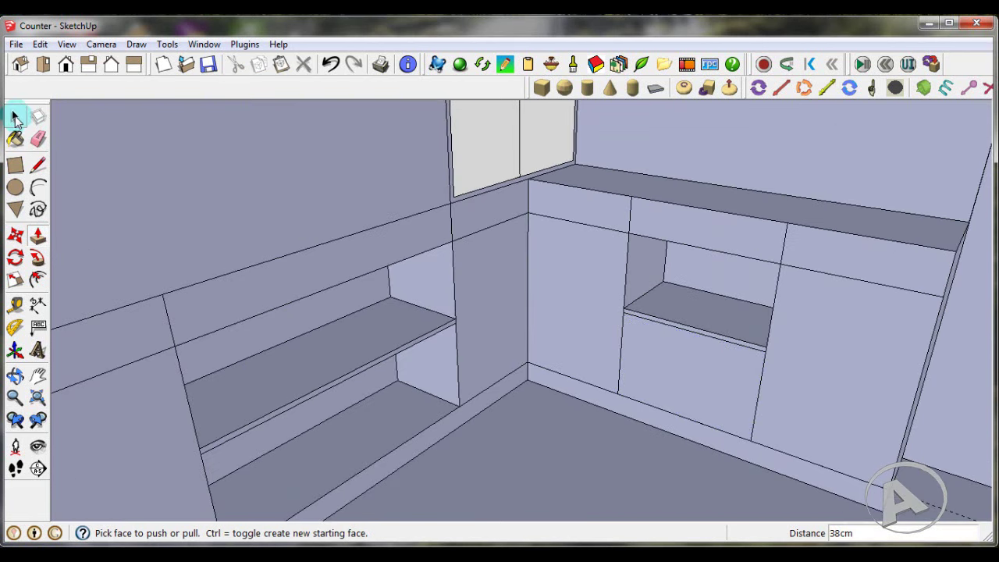
scroll(553, 319, down, 1)
scroll(565, 322, down, 2)
scroll(683, 355, up, 1)
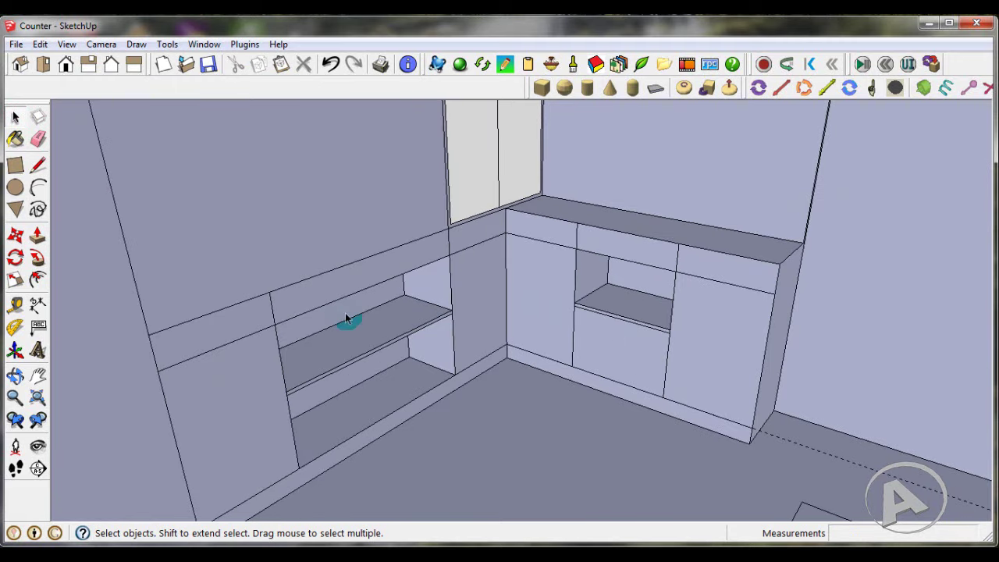
- Offset the left door, corner panel and next door faces inward by 5 cm
click(38, 279)
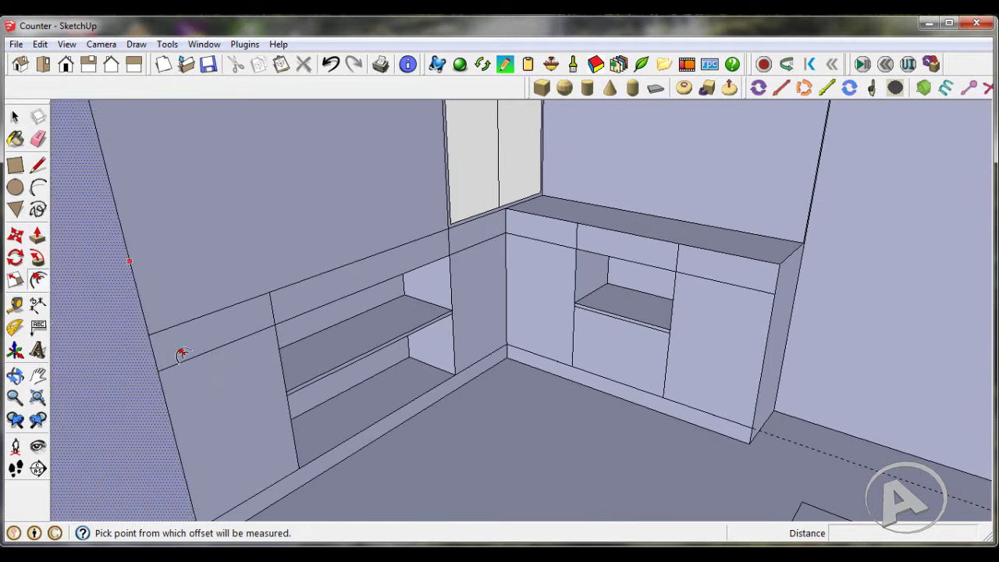
scroll(209, 377, up, 1)
click(209, 376)
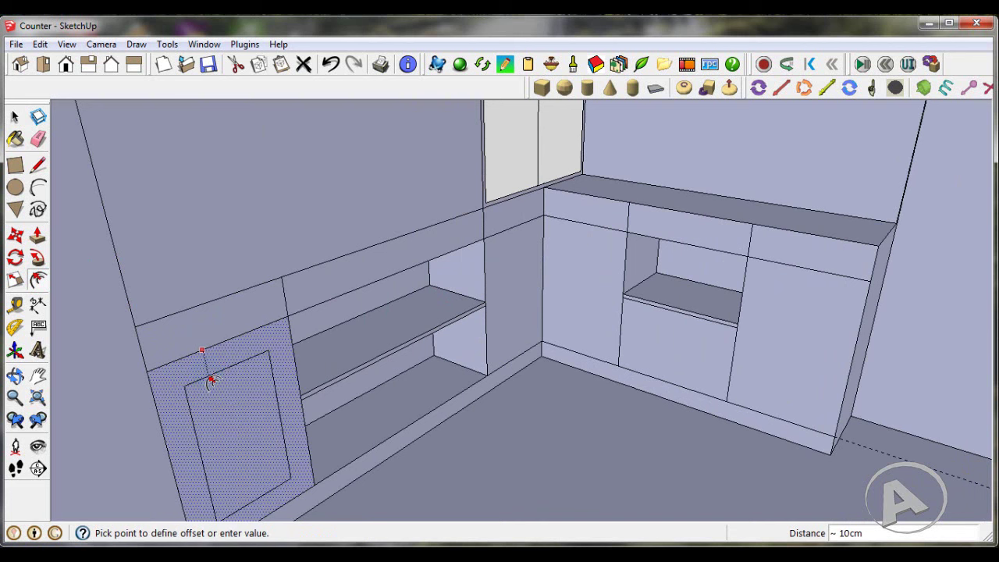
key(Return)
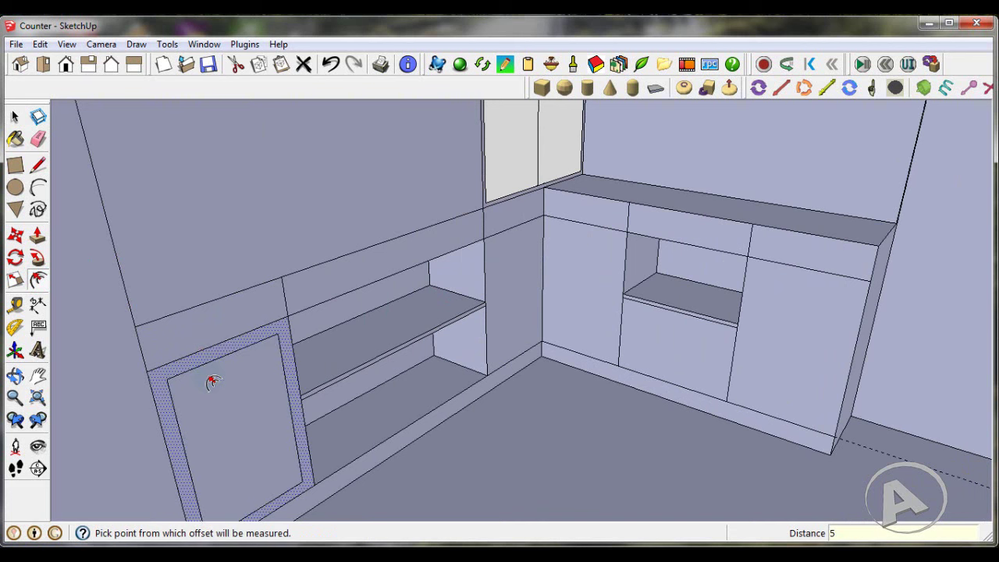
scroll(518, 245, up, 1)
click(521, 231)
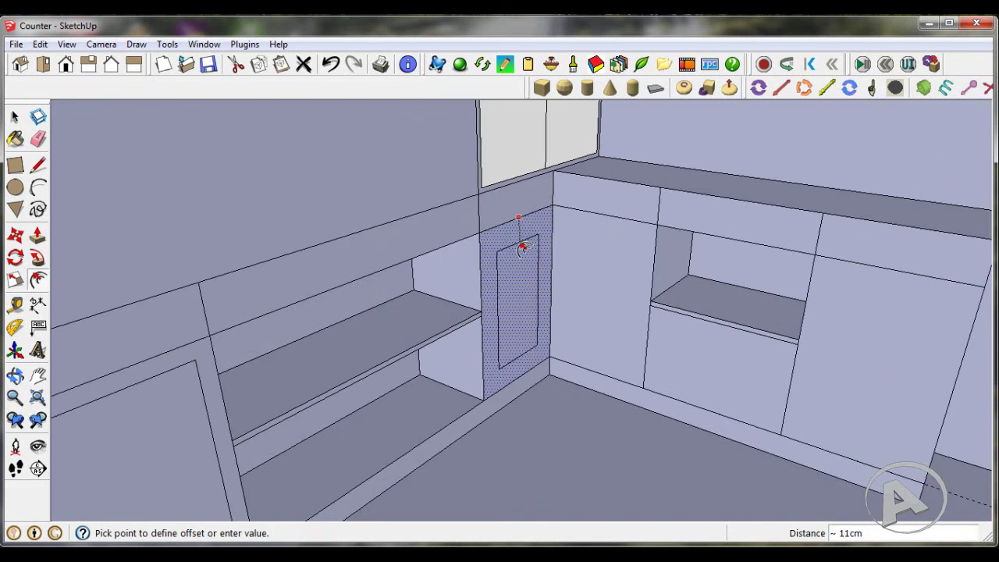
key(Return)
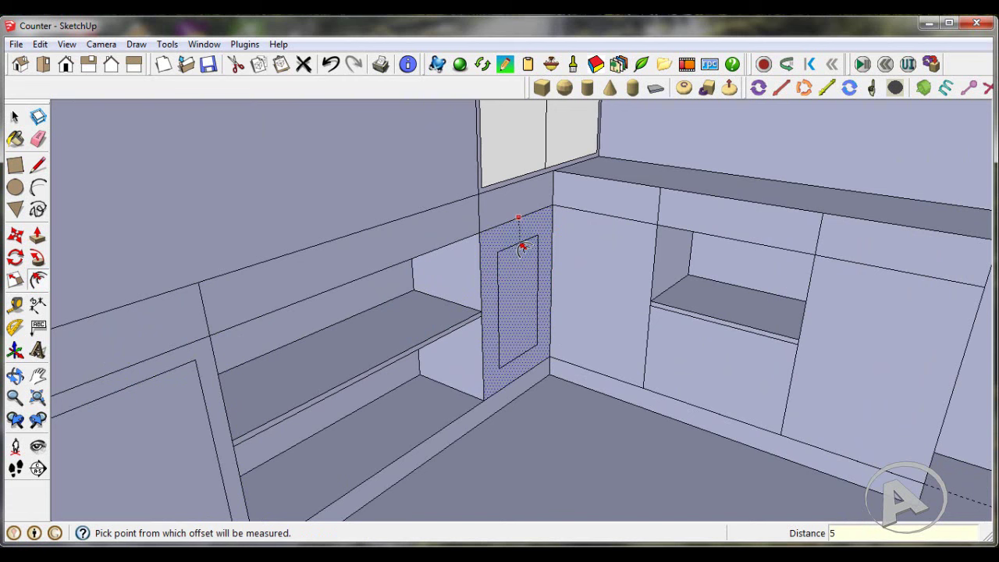
scroll(642, 255, up, 1)
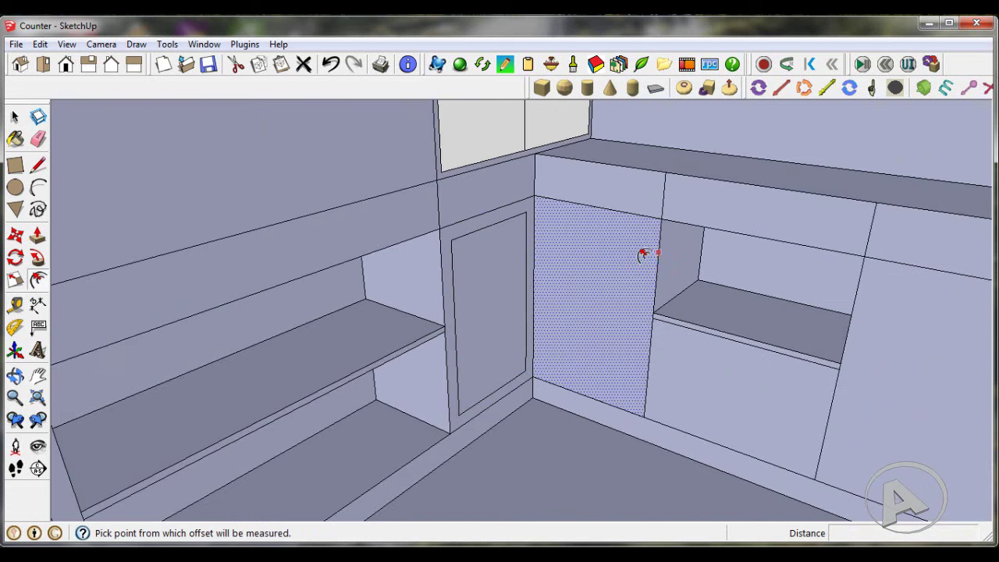
click(599, 209)
text(5)
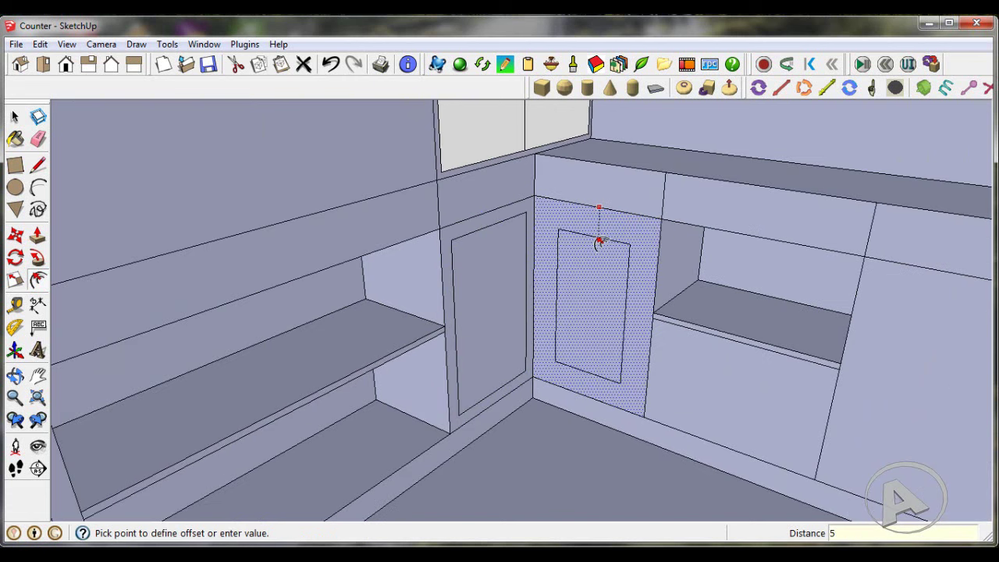
key(Return)
- Add 5 cm inset outlines to the far-right door and the drawer front
scroll(702, 286, down, 2)
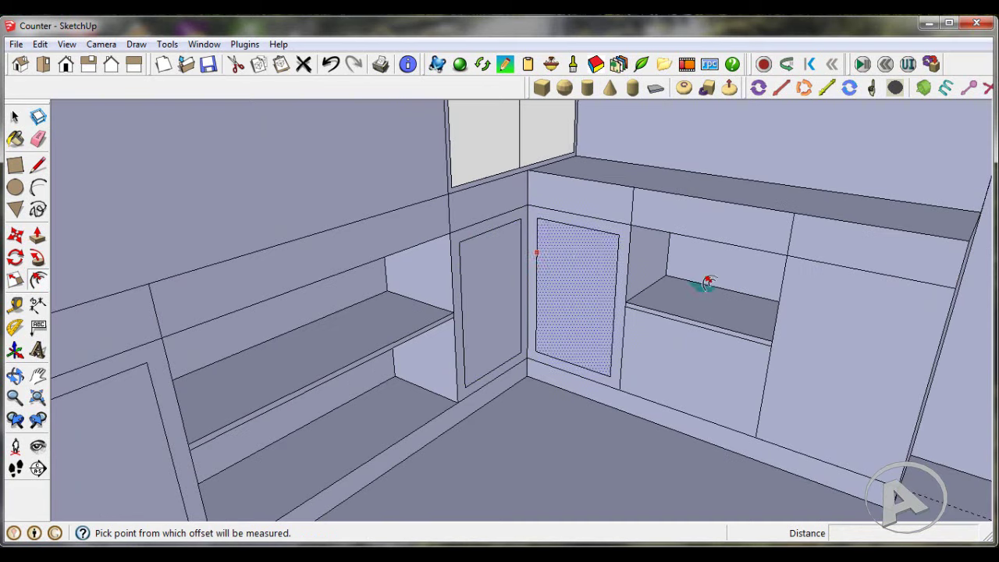
click(846, 282)
key(Escape)
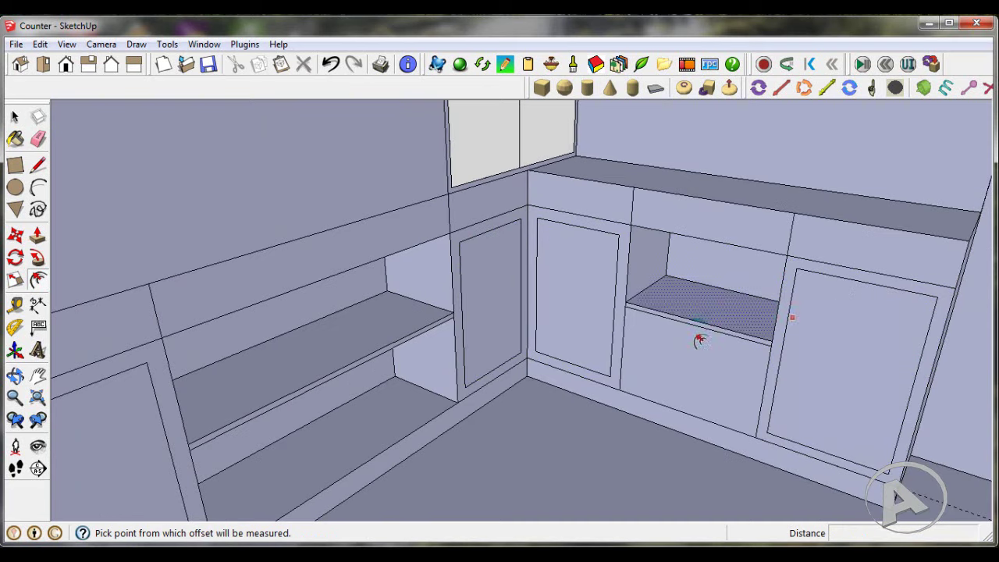
click(691, 344)
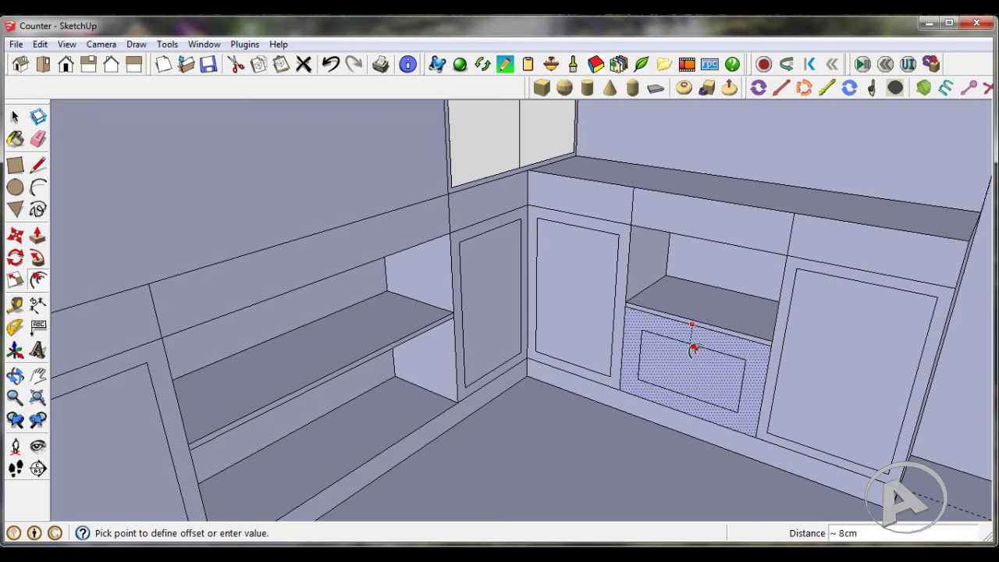
key(Return)
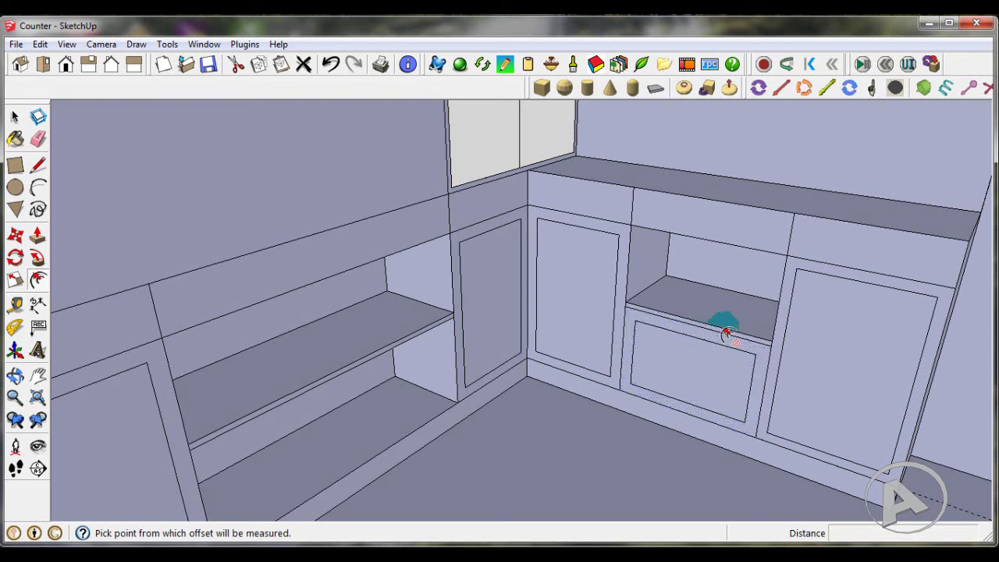
mouse_move(724, 323)
middle_down()
mouse_move(704, 284)
mouse_move(711, 322)
mouse_move(630, 334)
mouse_move(667, 365)
middle_up()
scroll(639, 330, down, 2)
scroll(647, 328, down, 2)
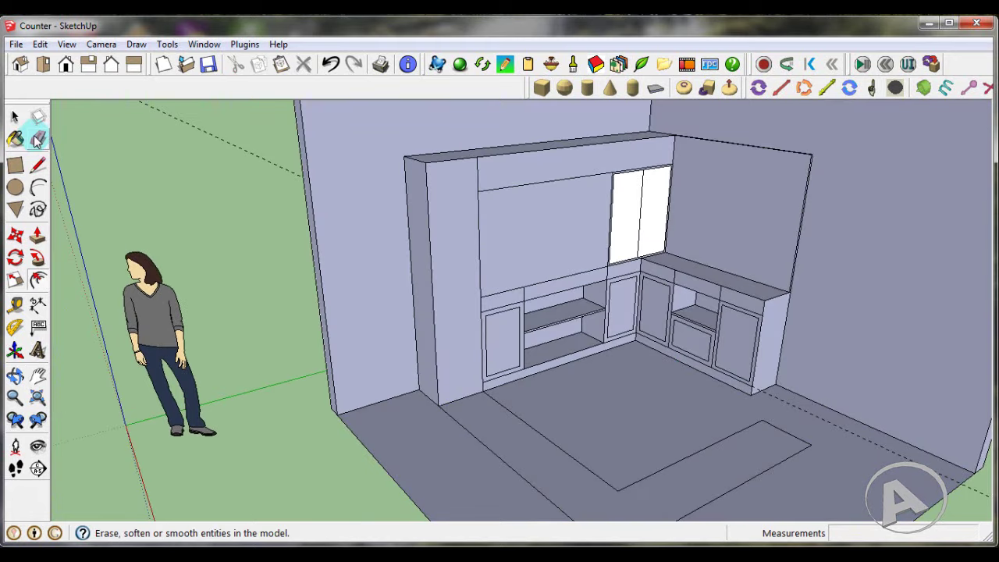
- Delete the upper back panel above the left counter to expose its three open shelves
click(38, 139)
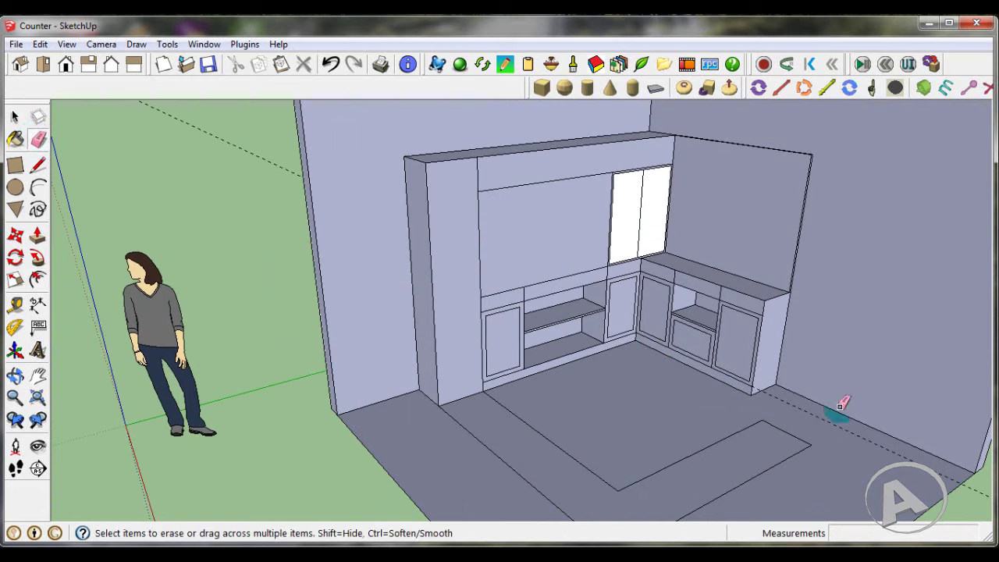
mouse_move(839, 408)
mouse_down()
mouse_move(815, 415)
mouse_move(692, 371)
mouse_up()
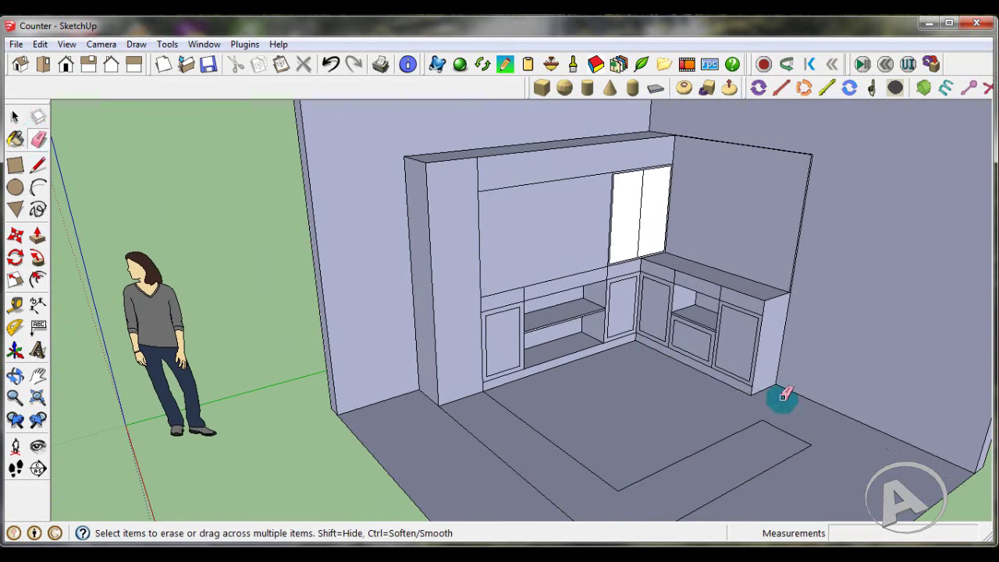
middle_drag(700, 380, 686, 396)
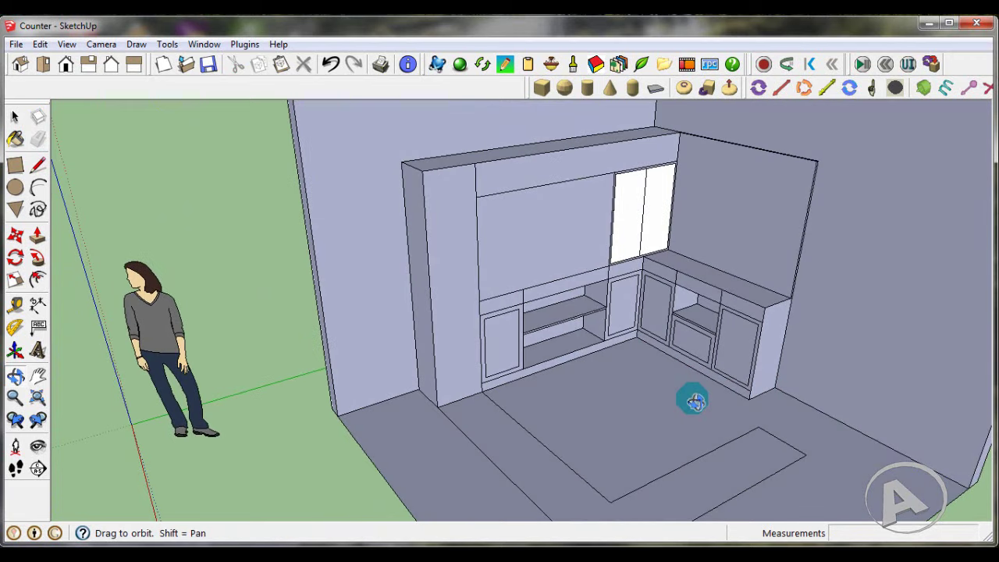
scroll(475, 181, up, 3)
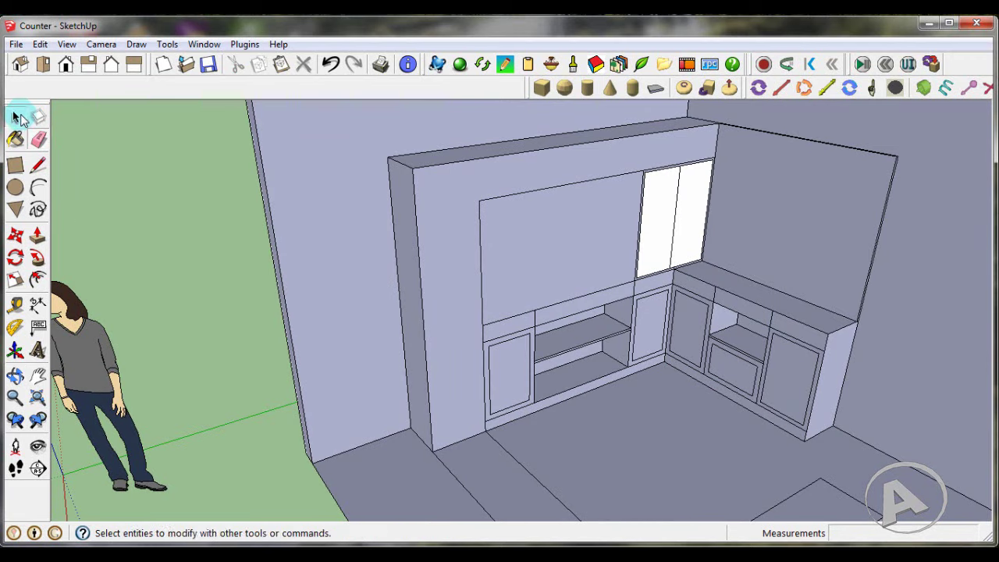
click(15, 117)
click(539, 248)
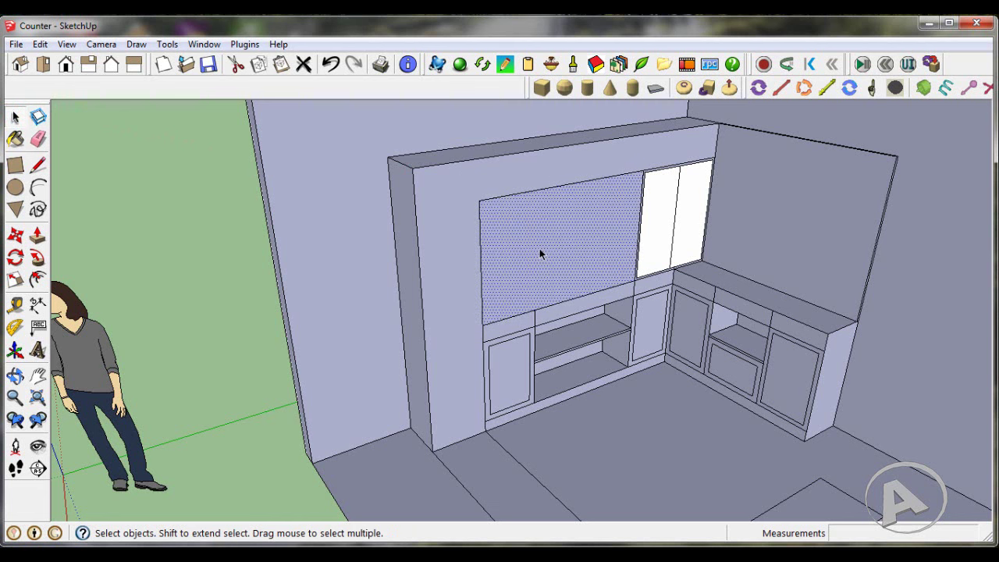
key(Delete)
scroll(575, 252, down, 3)
middle_drag(575, 252, 660, 229)
- Place Tape Measure guides 20cm above the right countertop edge and 2cm above that
scroll(719, 232, up, 3)
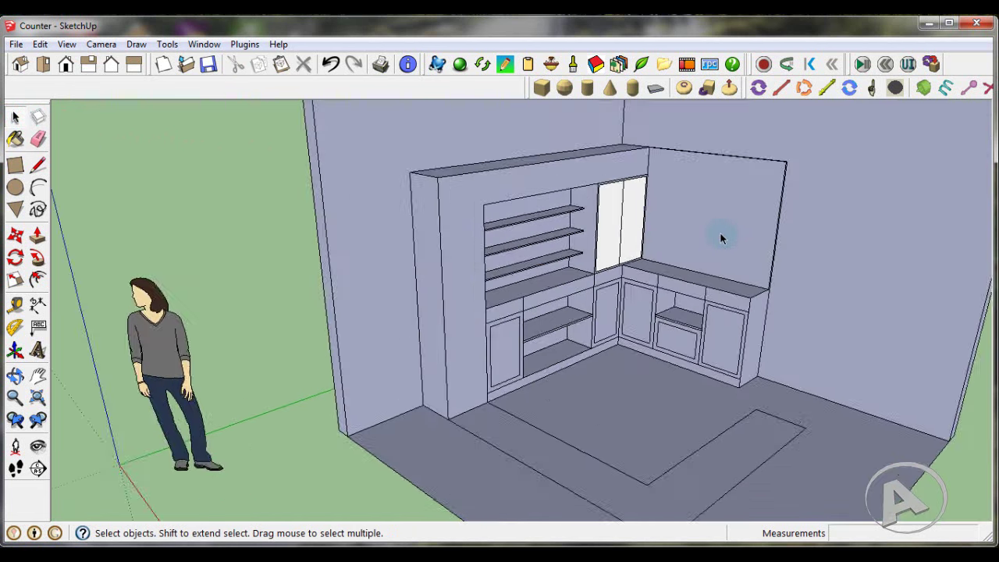
scroll(719, 234, up, 2)
scroll(719, 234, up, 2)
scroll(720, 234, up, 3)
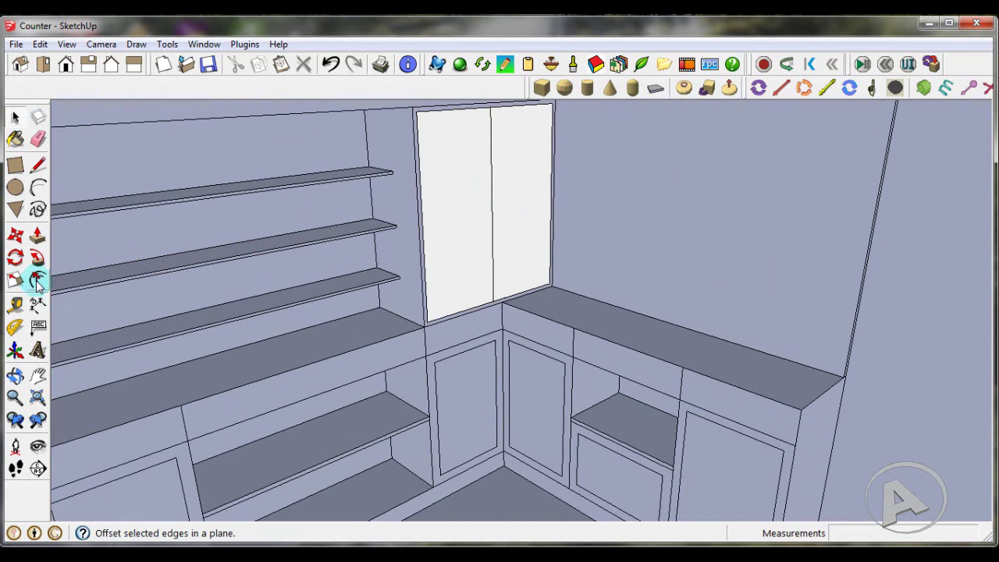
click(38, 306)
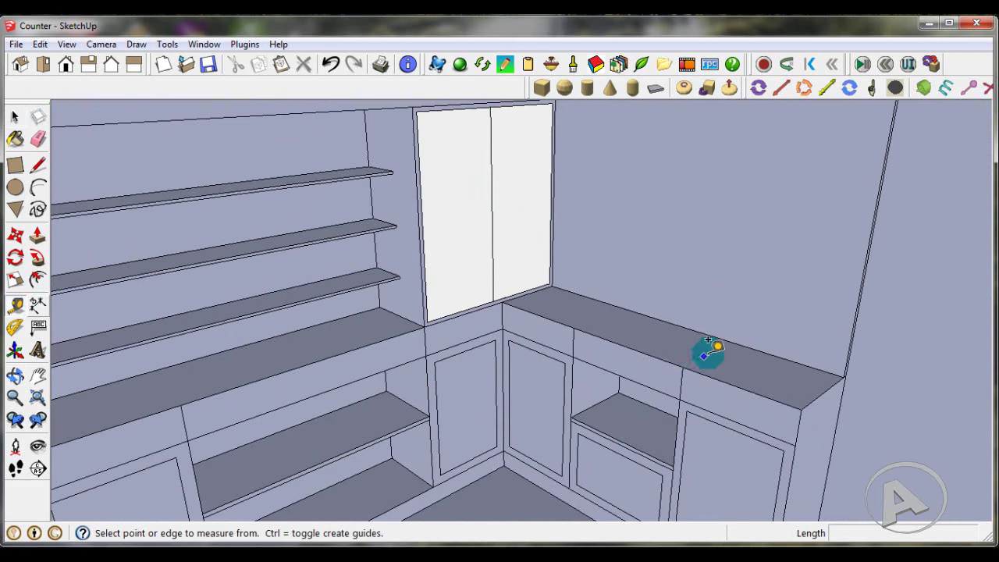
scroll(707, 340, up, 1)
click(732, 323)
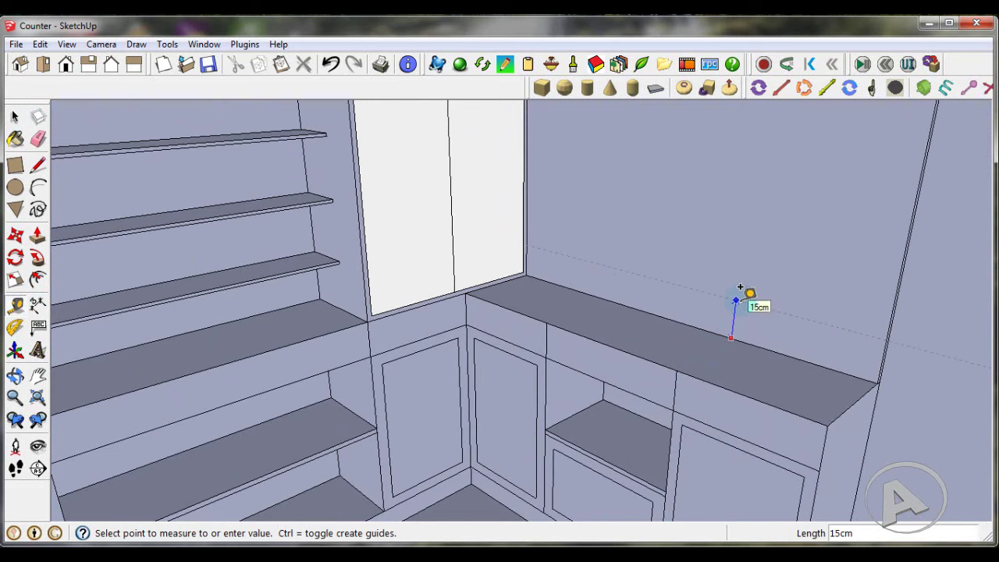
text(20)
key(Return)
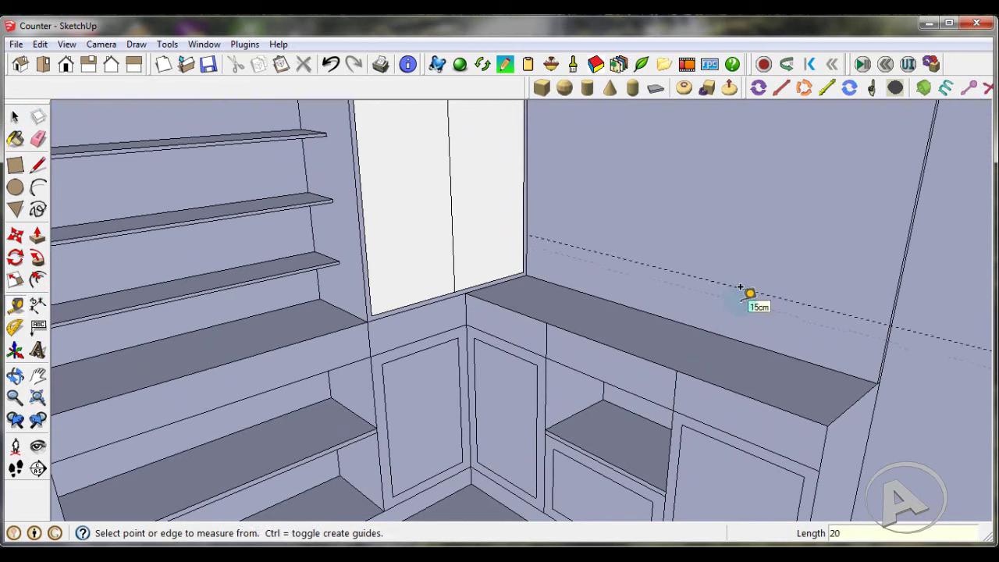
click(754, 290)
text(2)
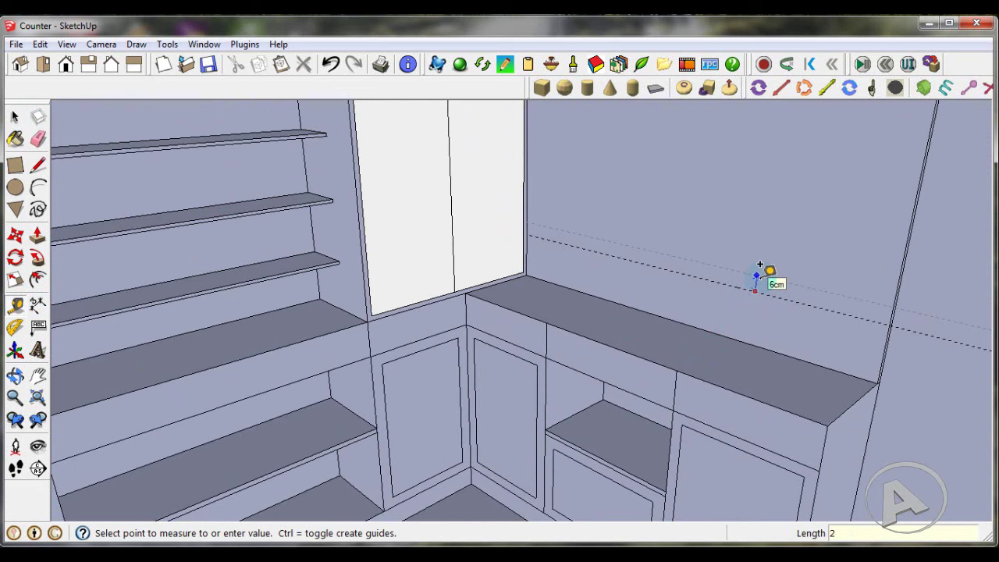
key(Return)
- Draw a 2cm x 160cm rectangle strip from the window-wall intersection to the wall corner
click(14, 163)
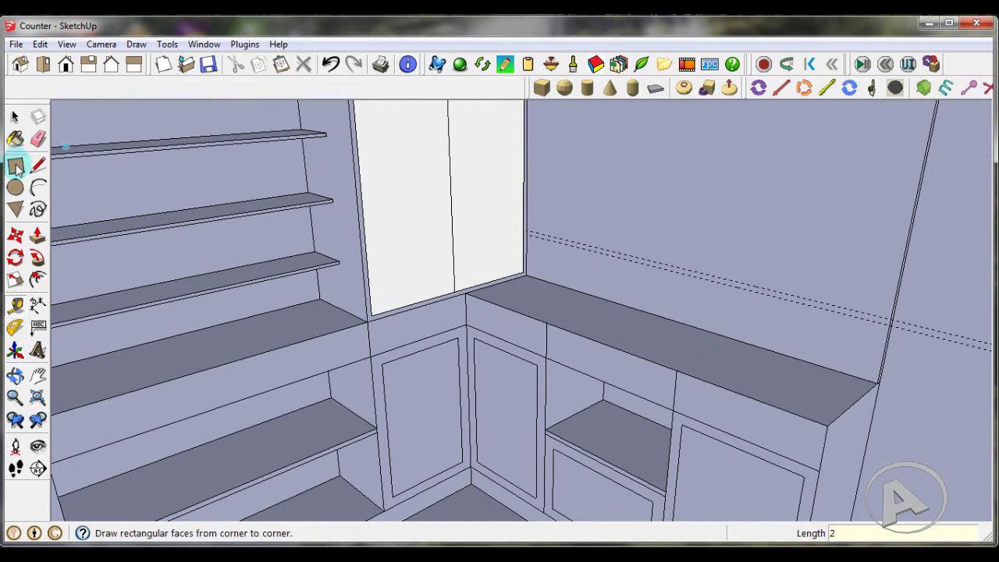
scroll(523, 222, up, 3)
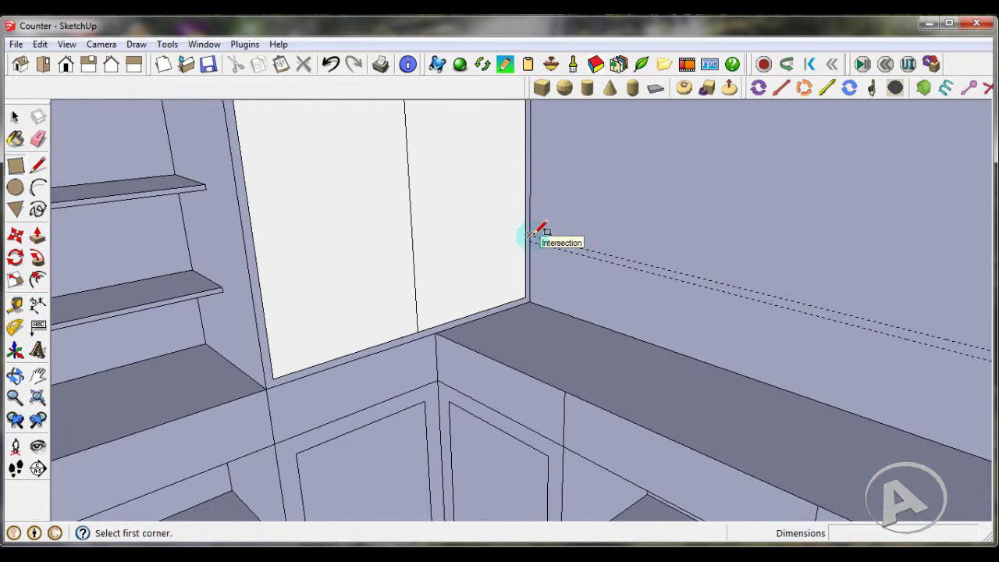
click(529, 234)
scroll(514, 226, down, 2)
scroll(531, 234, down, 1)
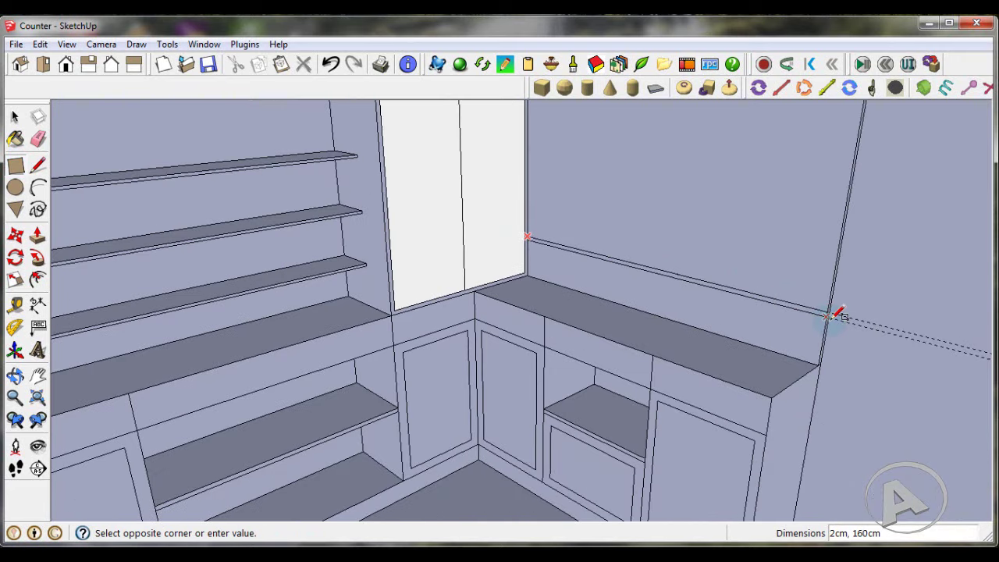
scroll(839, 315, up, 1)
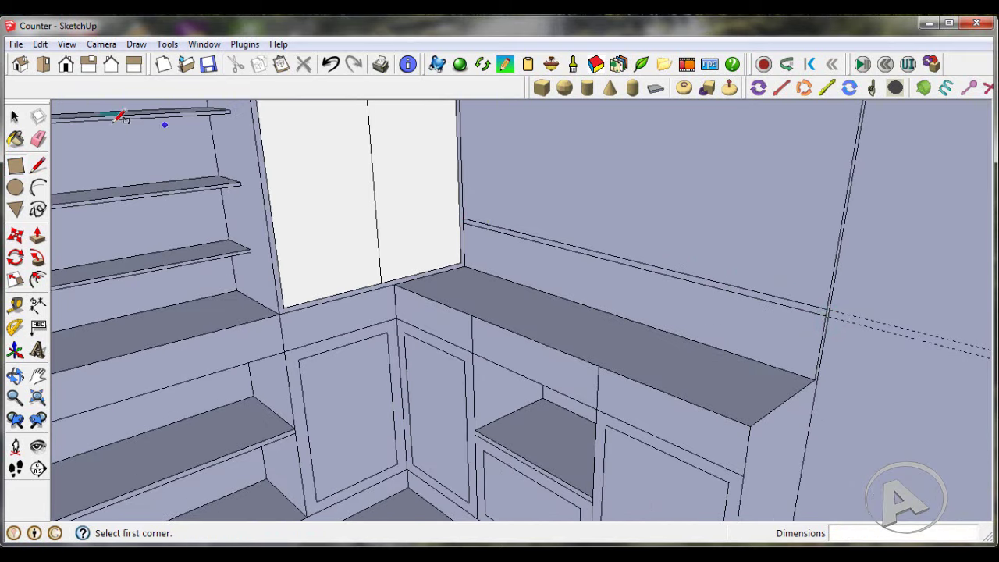
- Erase the dashed guide lines above the counter
click(39, 139)
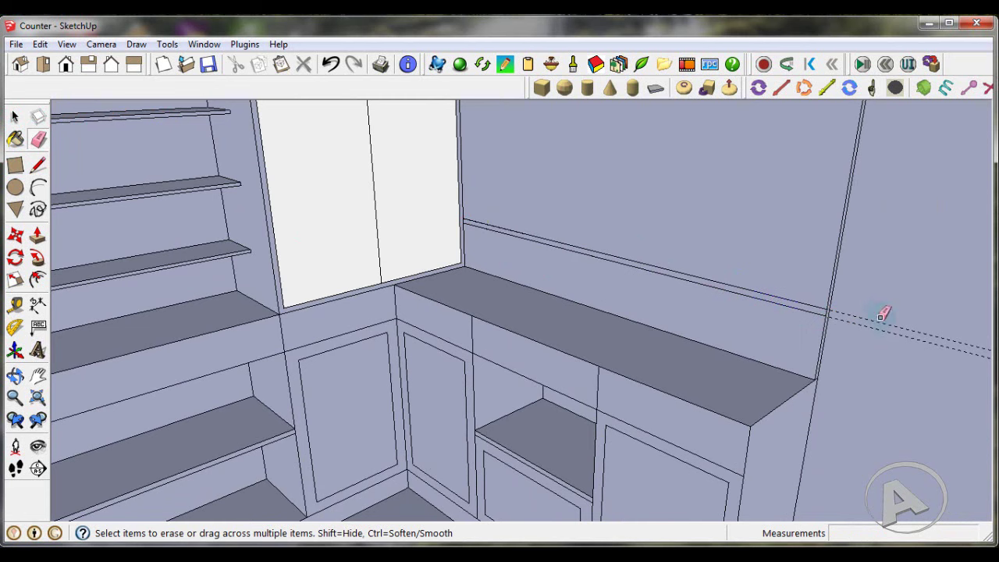
click(14, 117)
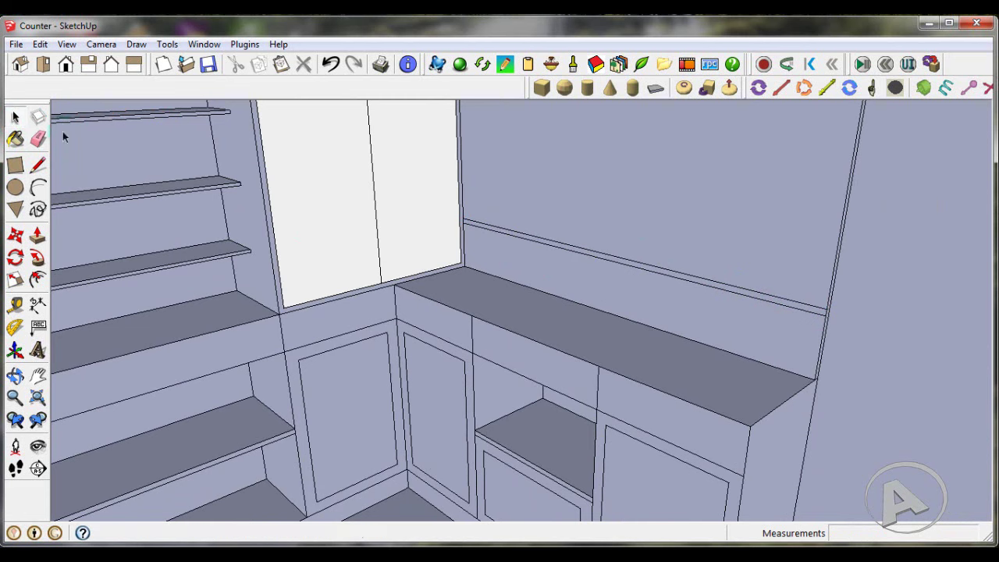
scroll(529, 236, up, 1)
scroll(529, 237, up, 1)
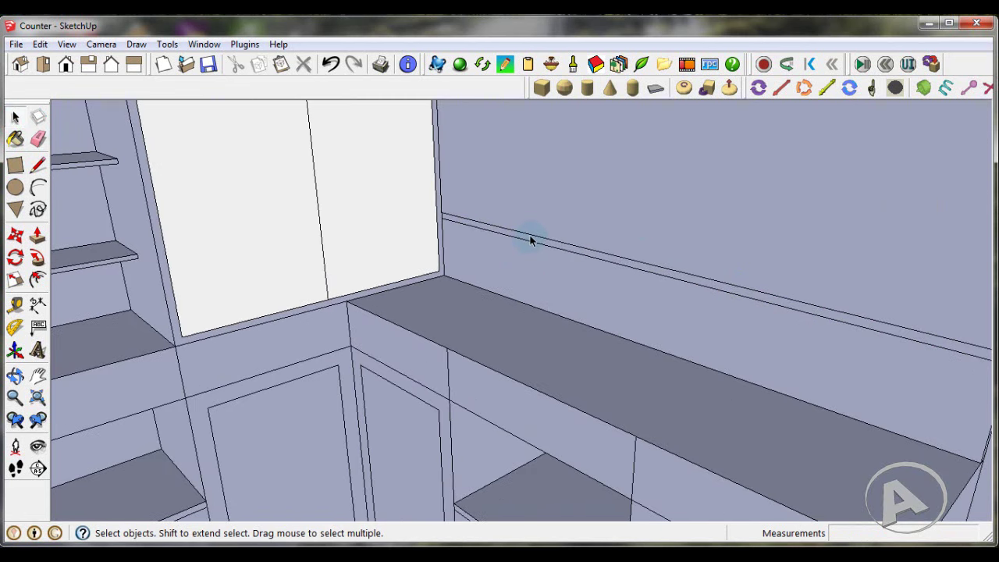
- Select the wall strip and Ctrl-Move a copy of it higher up the wall
click(529, 238)
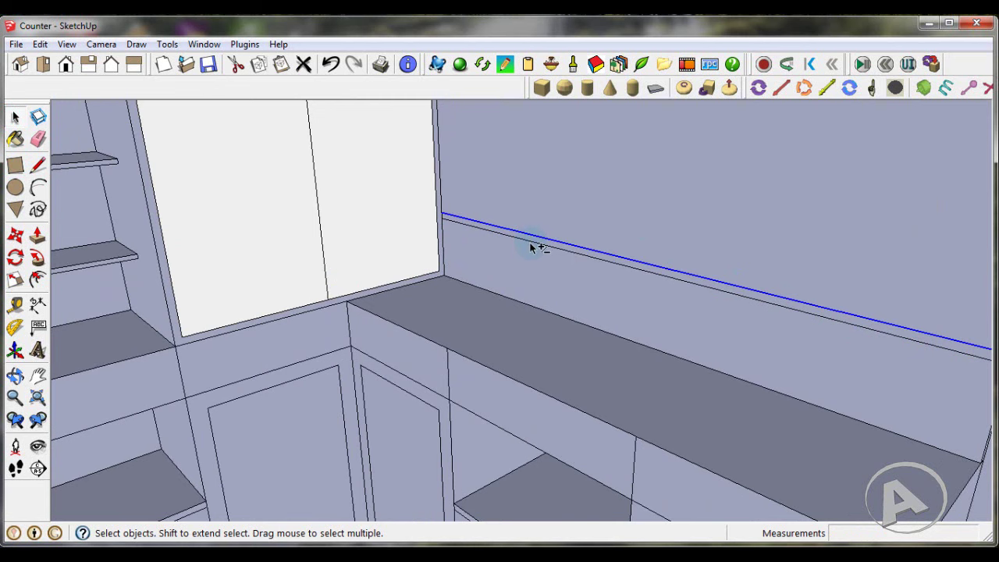
scroll(371, 250, down, 2)
scroll(671, 336, up, 1)
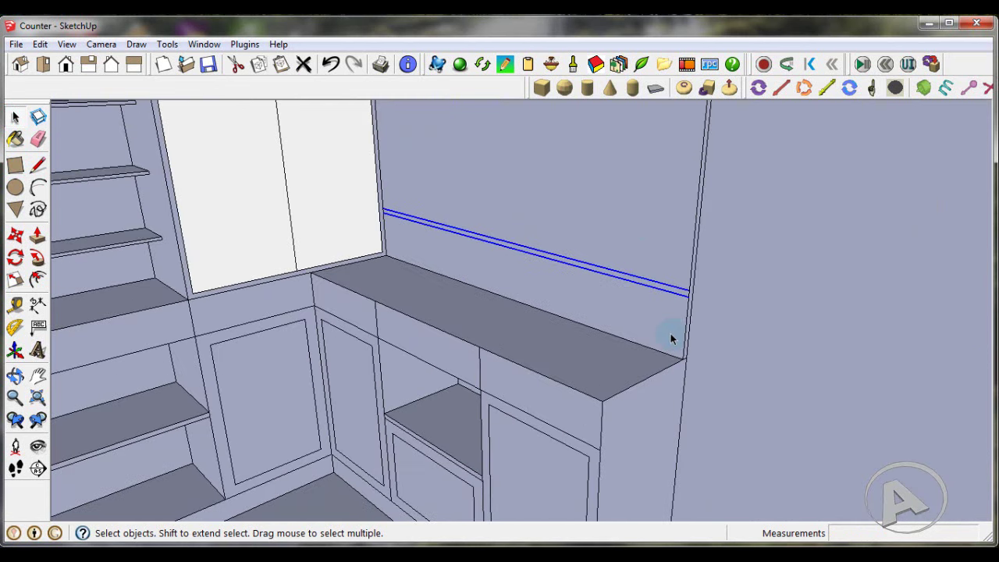
scroll(671, 338, up, 1)
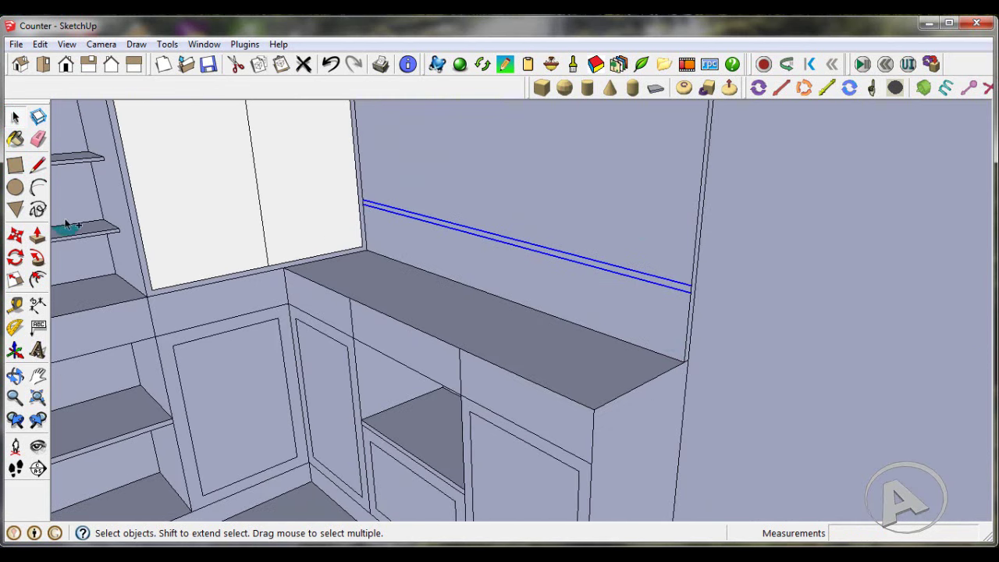
click(19, 237)
scroll(670, 364, up, 1)
scroll(681, 361, up, 1)
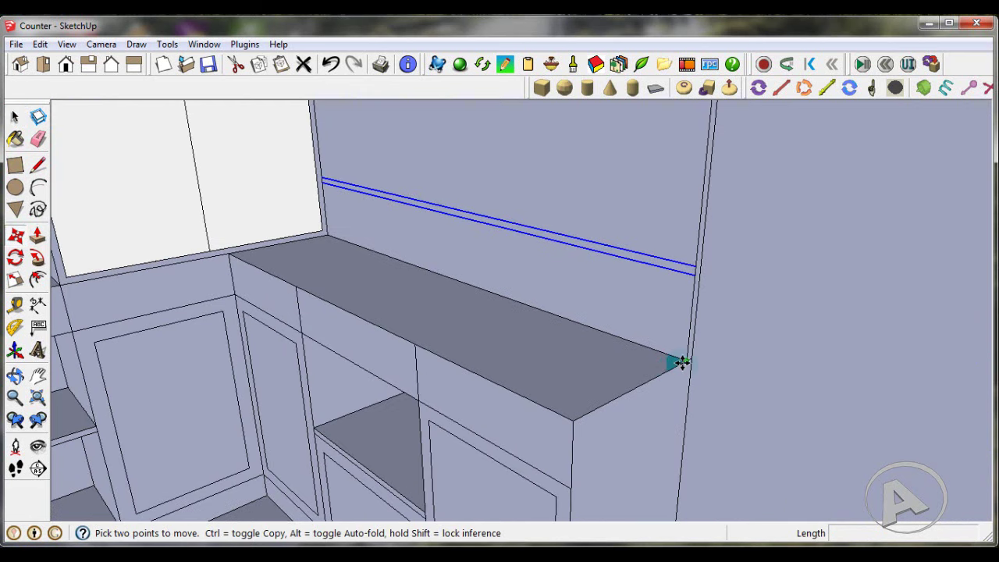
key(ctrl)
click(684, 361)
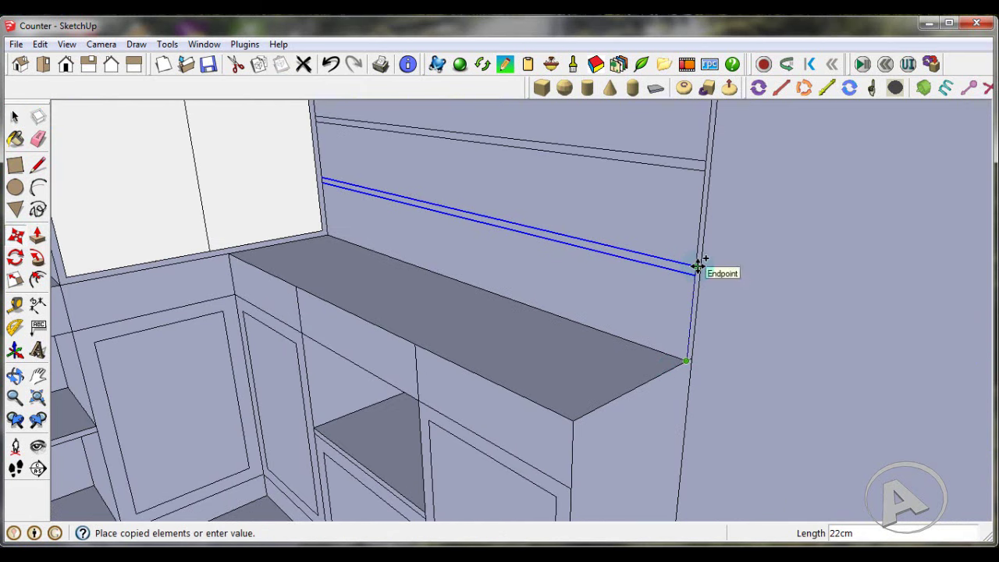
key(Escape)
click(693, 262)
scroll(691, 281, down, 1)
scroll(694, 234, up, 1)
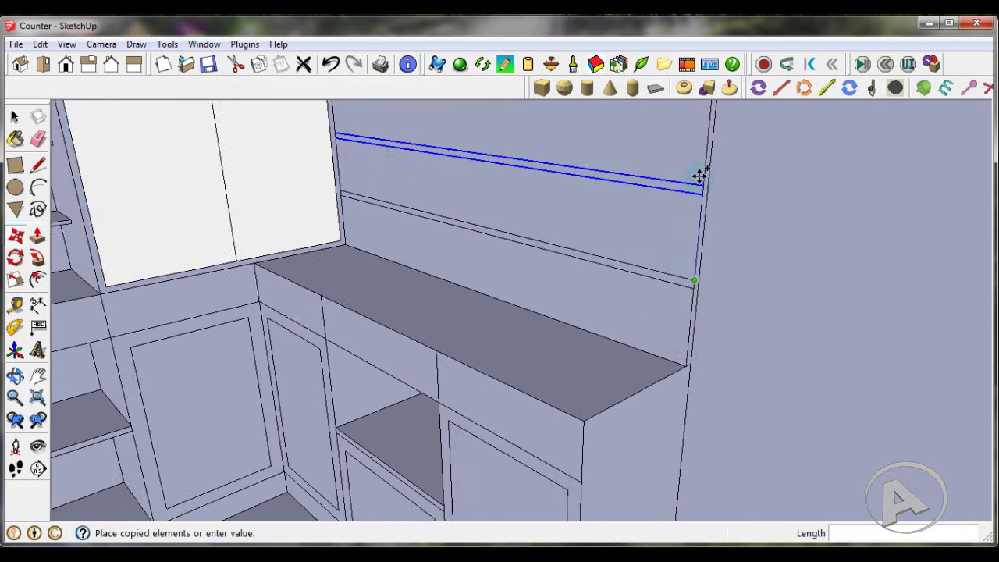
scroll(700, 177, down, 1)
click(699, 187)
- Copy the newest strip upward twice more, keeping about 22 cm spacing
scroll(658, 330, down, 1)
scroll(660, 326, down, 1)
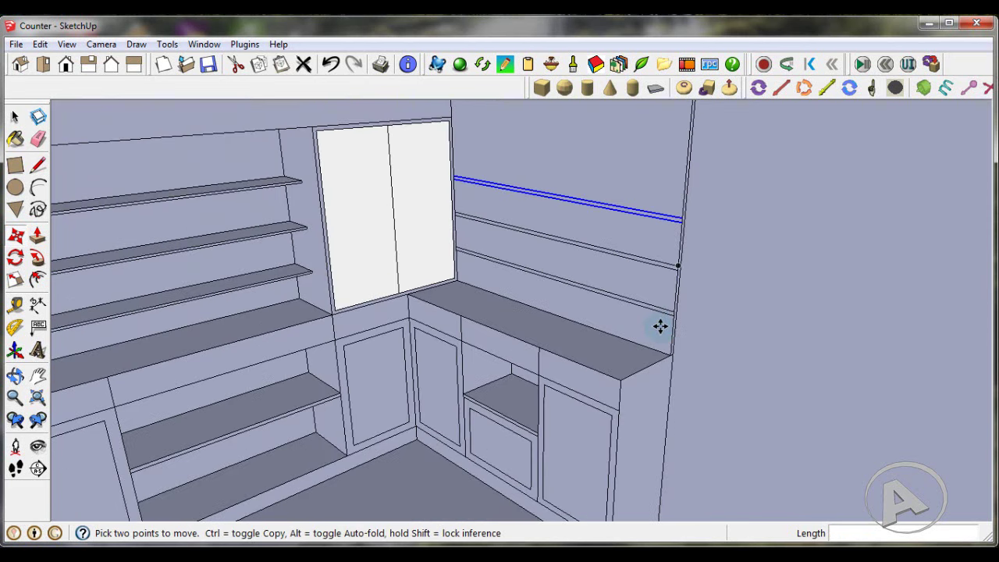
scroll(680, 267, up, 1)
click(673, 268)
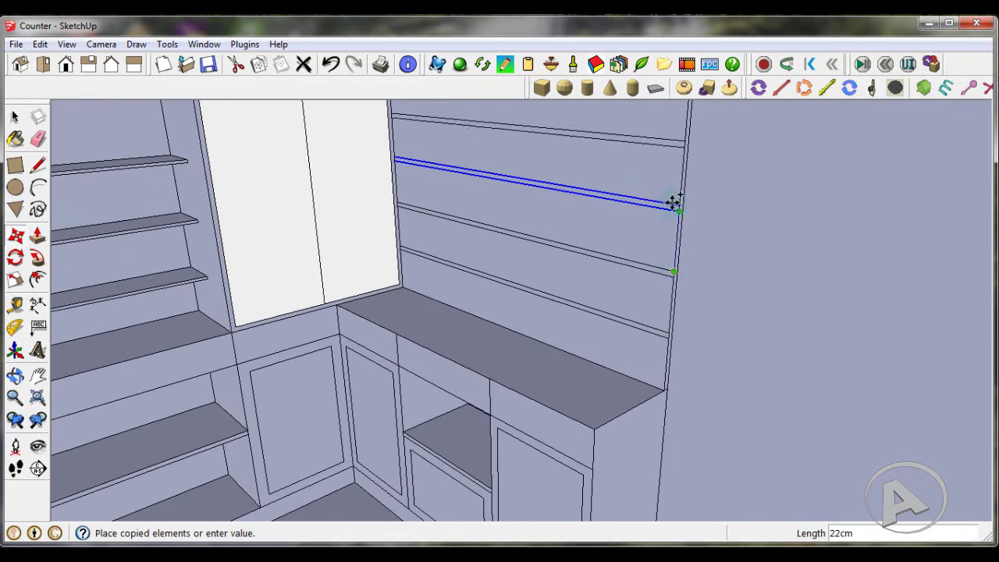
click(677, 202)
scroll(645, 336, down, 1)
scroll(653, 279, down, 1)
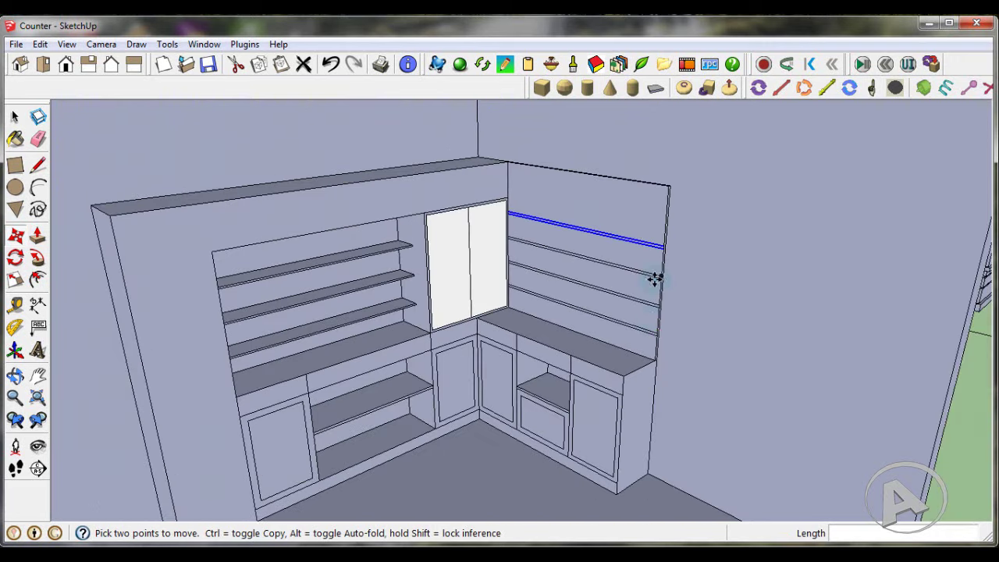
scroll(660, 263, up, 1)
scroll(660, 266, up, 1)
ctrl+click(662, 292)
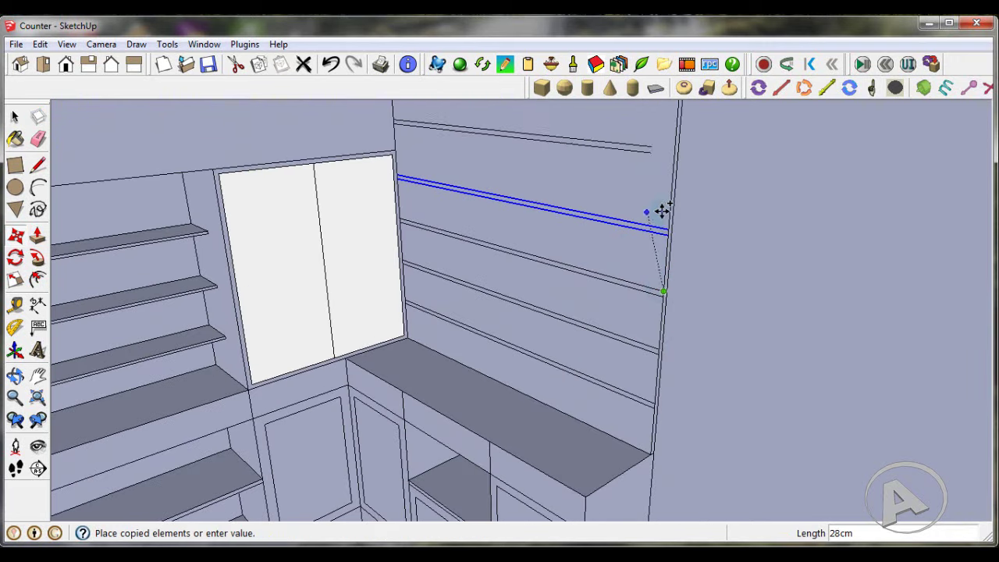
click(664, 226)
scroll(664, 225, down, 1)
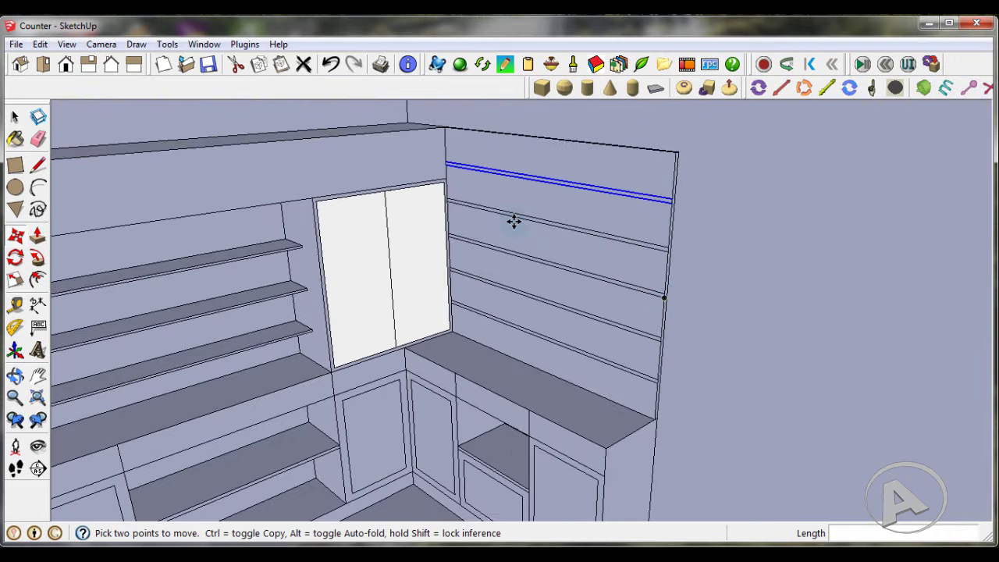
click(12, 115)
scroll(609, 244, down, 1)
- Paint the room's left wall white
scroll(609, 243, down, 2)
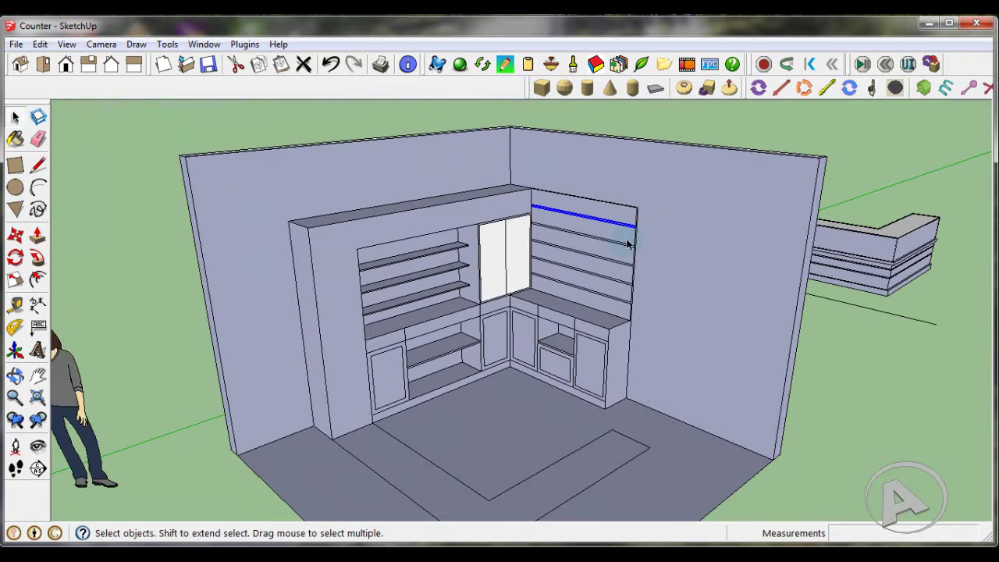
middle_drag(758, 234, 754, 257)
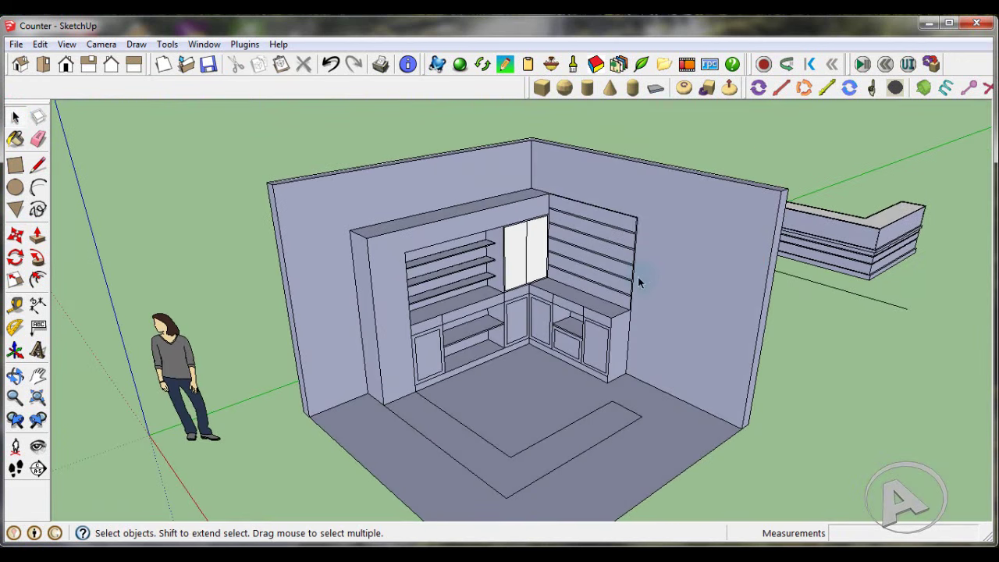
middle_drag(490, 337, 483, 350)
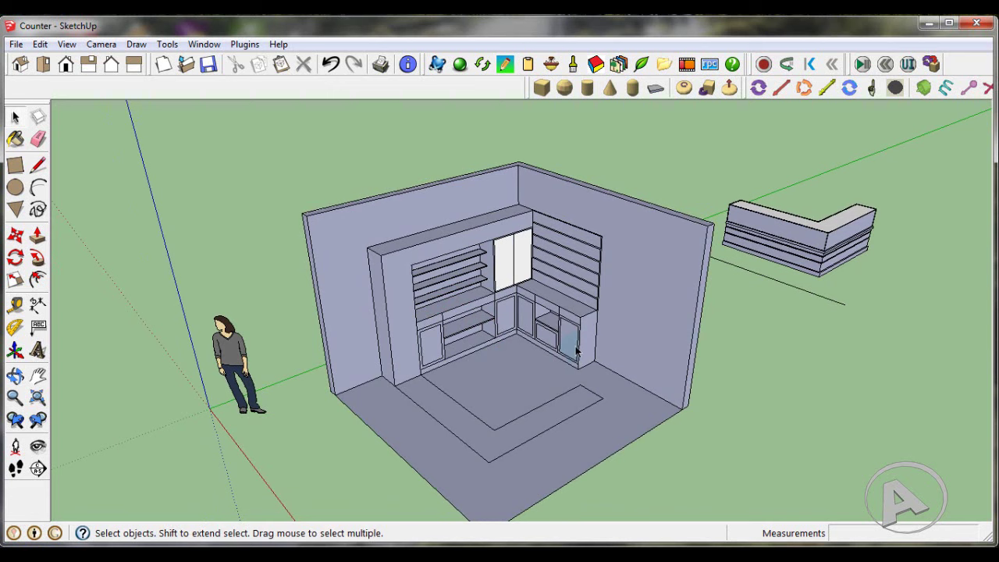
scroll(576, 352, up, 1)
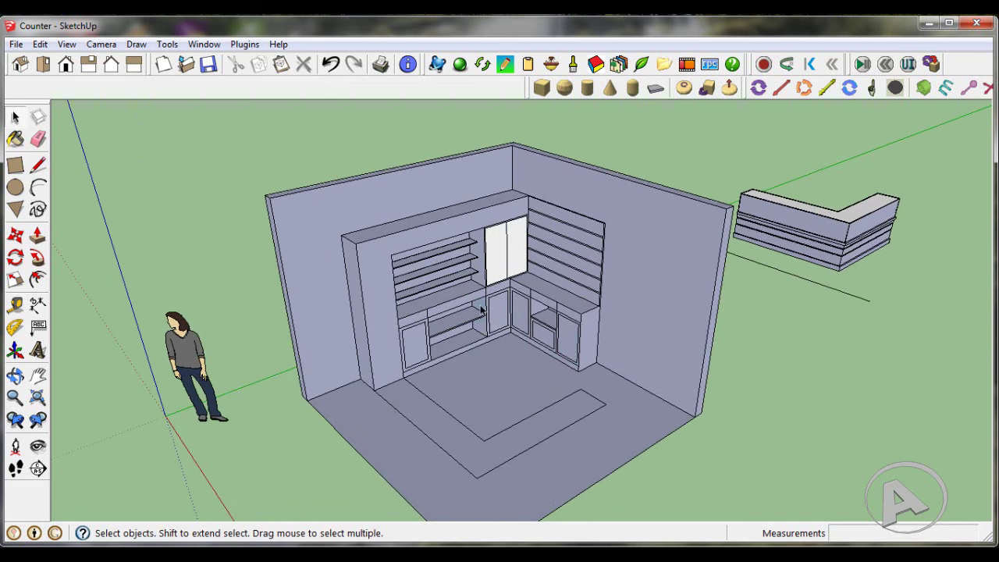
scroll(481, 310, down, 1)
middle_drag(482, 309, 496, 344)
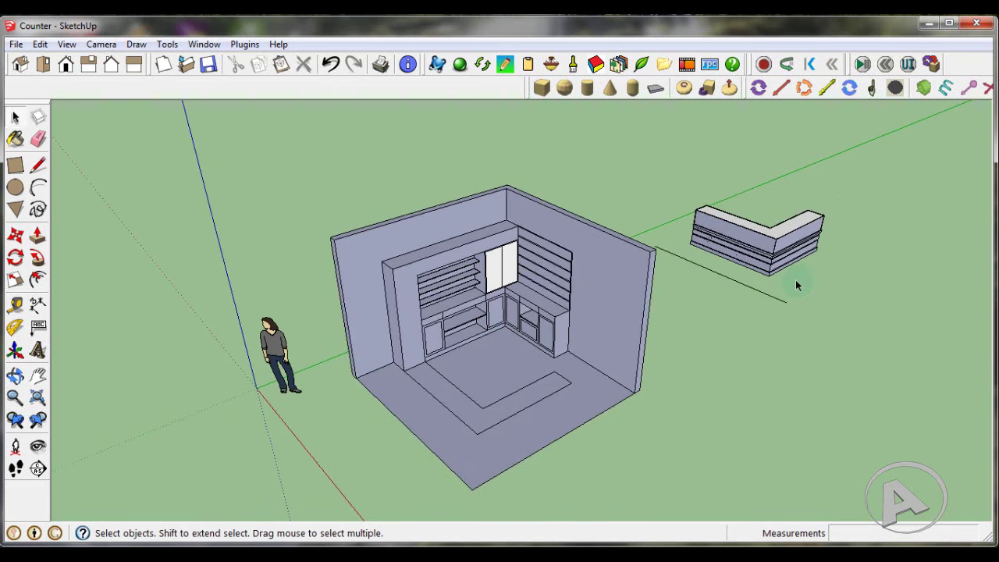
scroll(588, 332, up, 1)
scroll(589, 331, up, 1)
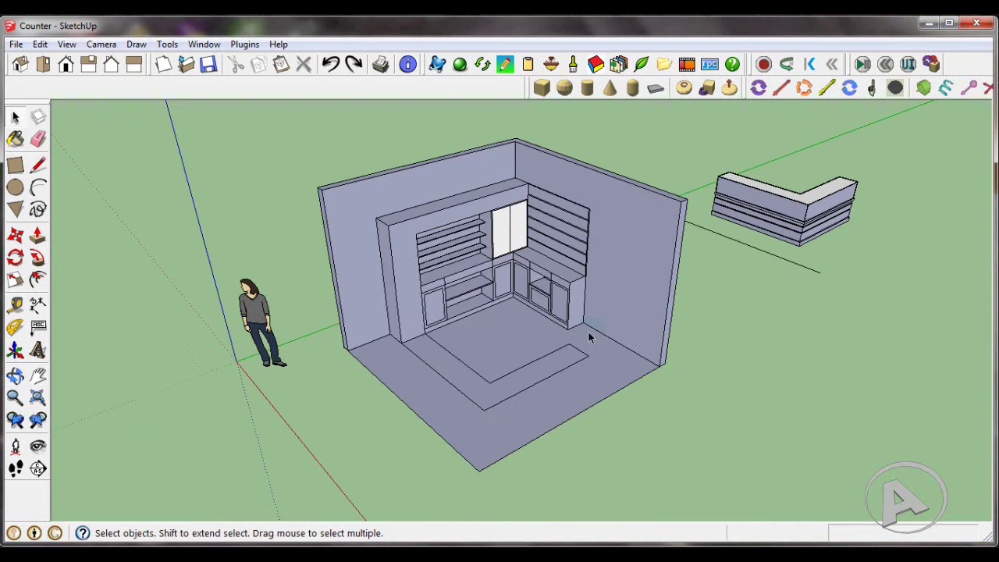
click(17, 142)
click(77, 231)
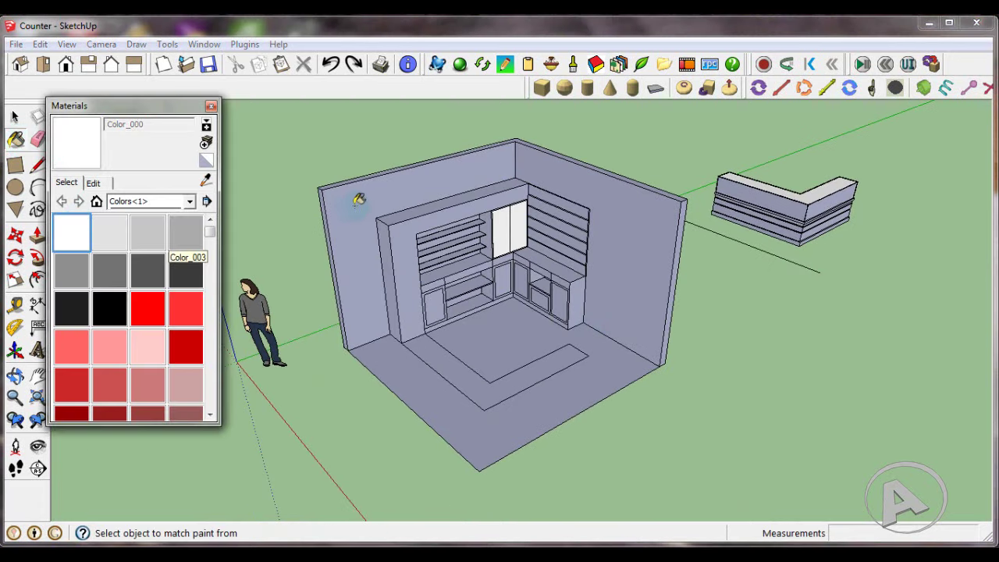
click(364, 199)
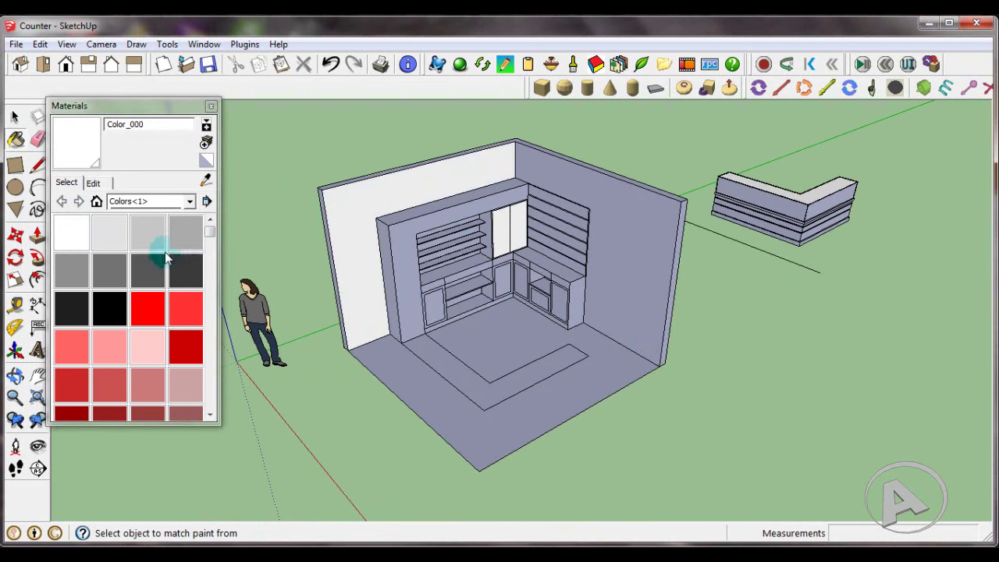
drag(211, 232, 199, 347)
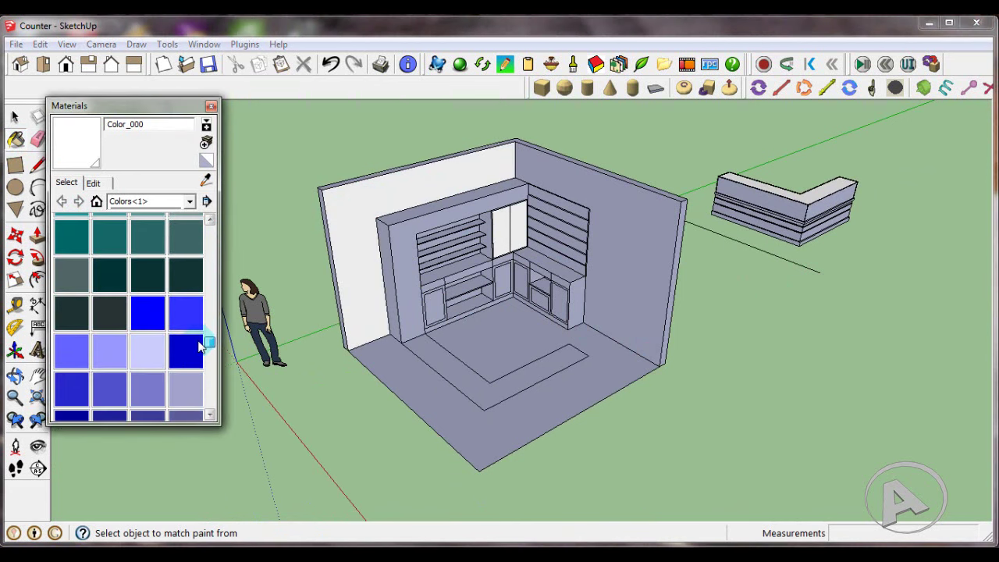
- Paint the right wall, countertop and cabinet end panel blue Color_I01
click(159, 322)
click(629, 222)
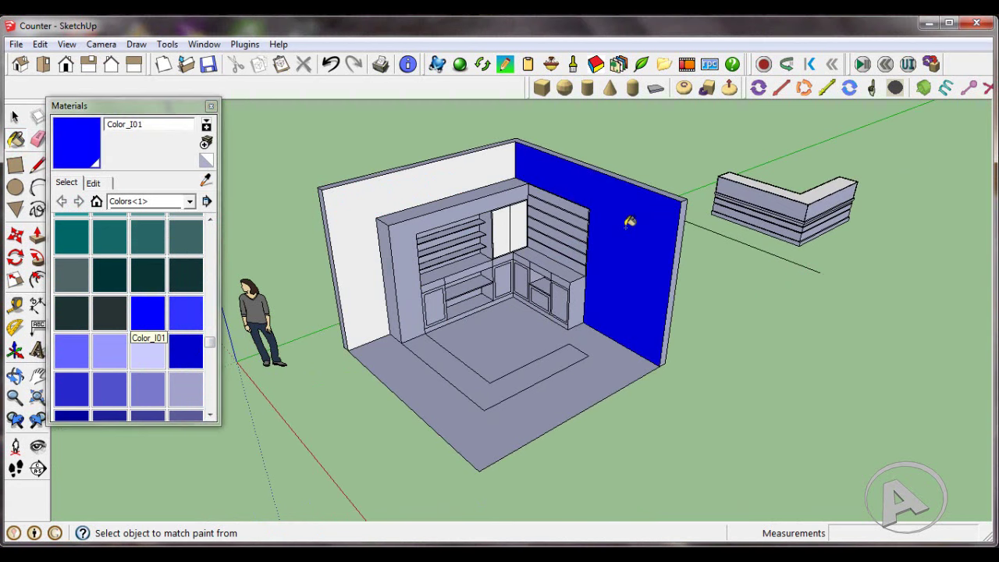
scroll(567, 251, up, 2)
scroll(535, 282, up, 2)
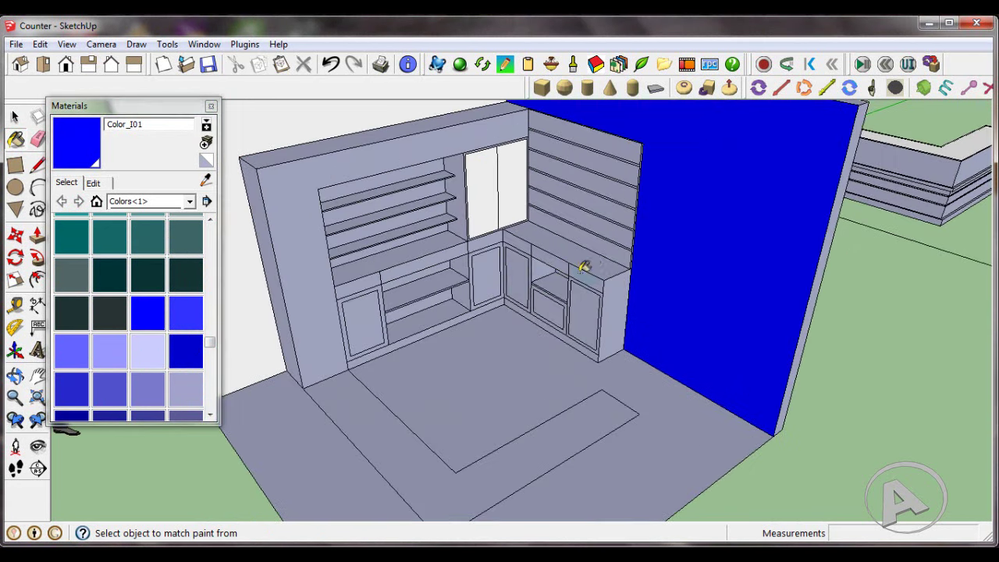
scroll(584, 266, up, 2)
click(598, 254)
click(619, 293)
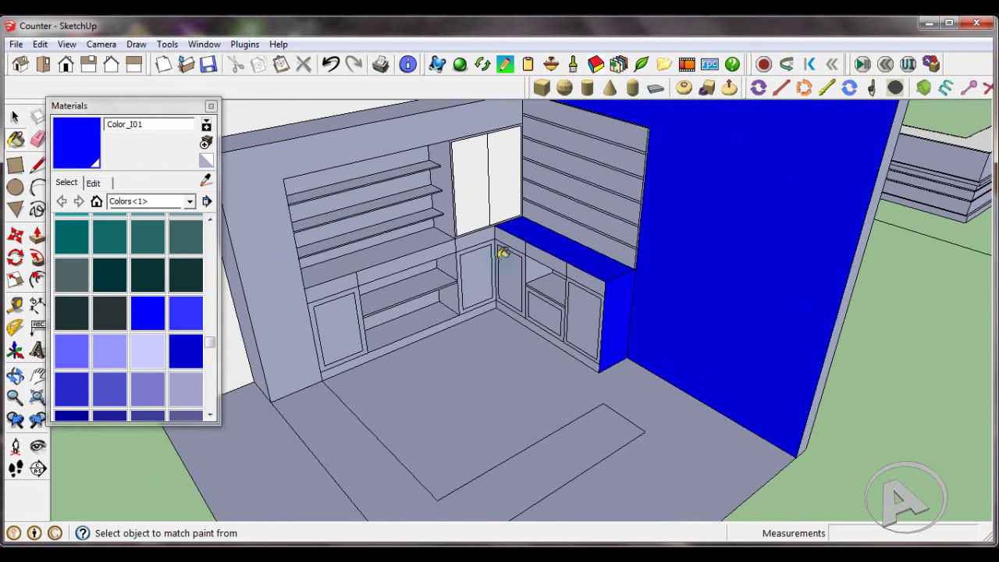
- Paint the left and right toe-kick strips blue Color_I01
scroll(504, 254, up, 1)
scroll(497, 295, up, 1)
scroll(359, 368, up, 1)
scroll(357, 371, up, 1)
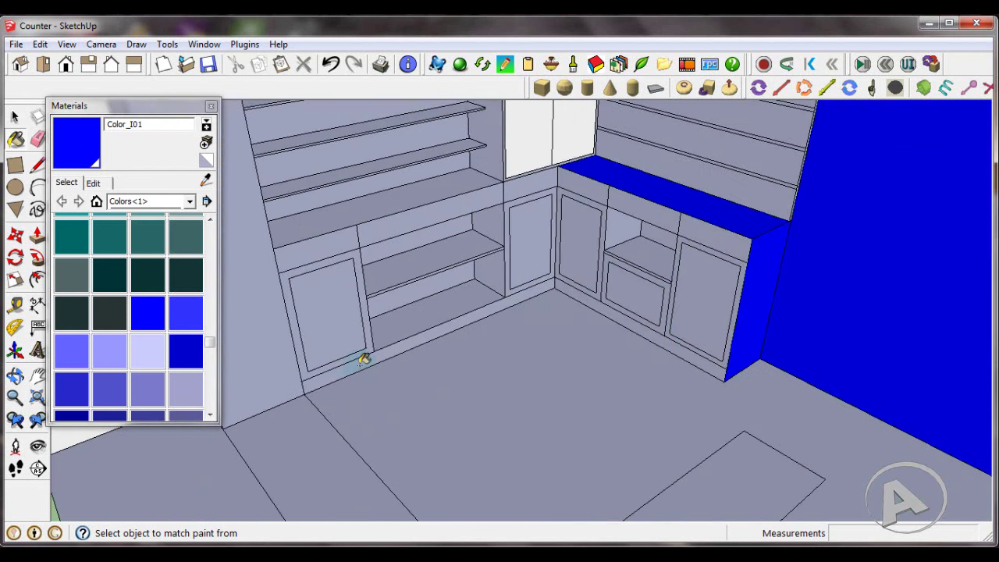
click(361, 357)
scroll(564, 307, up, 1)
click(602, 301)
scroll(578, 301, down, 1)
scroll(571, 299, down, 3)
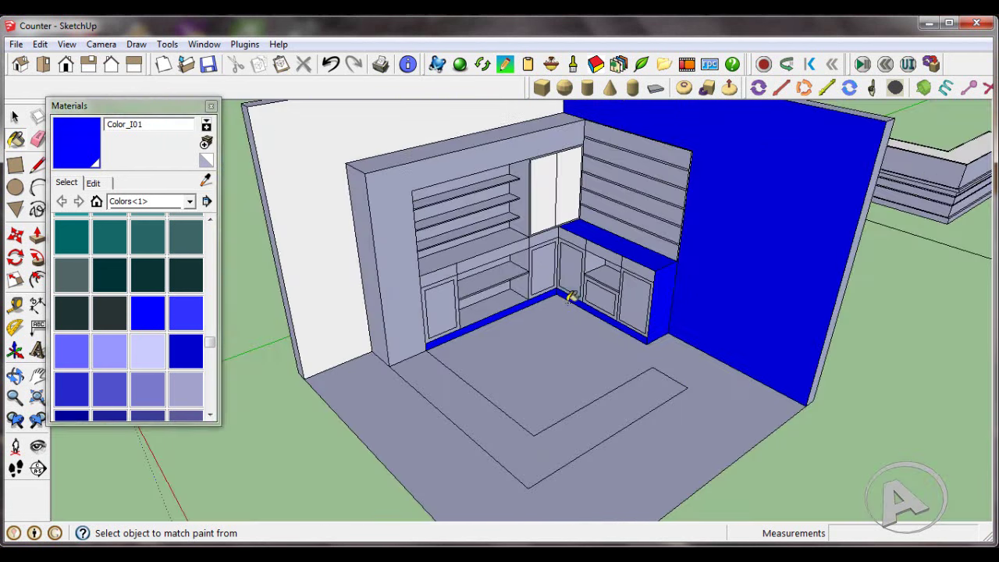
scroll(571, 300, down, 2)
drag(211, 340, 211, 230)
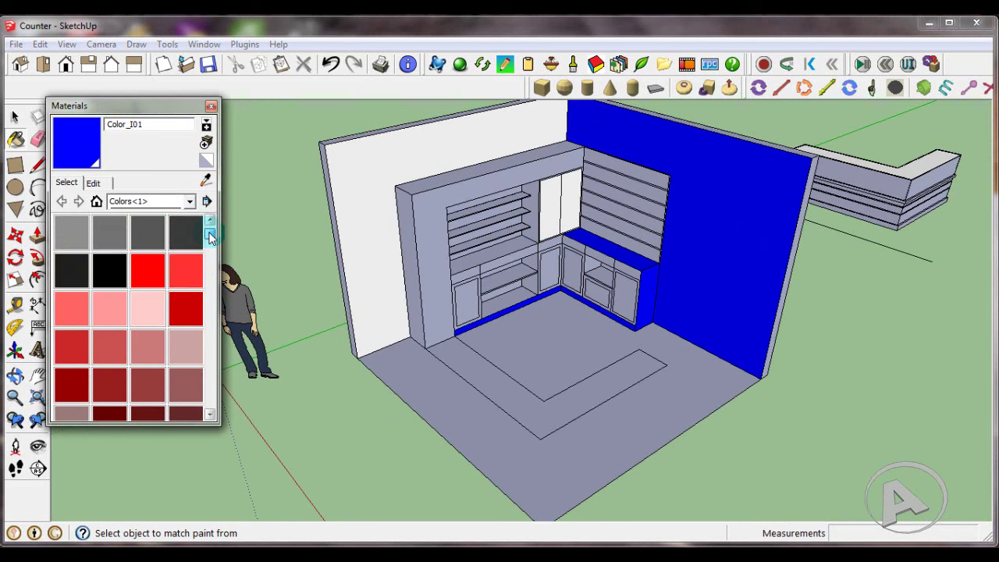
- Paint the outer cabinet frame red Color_A01
click(152, 275)
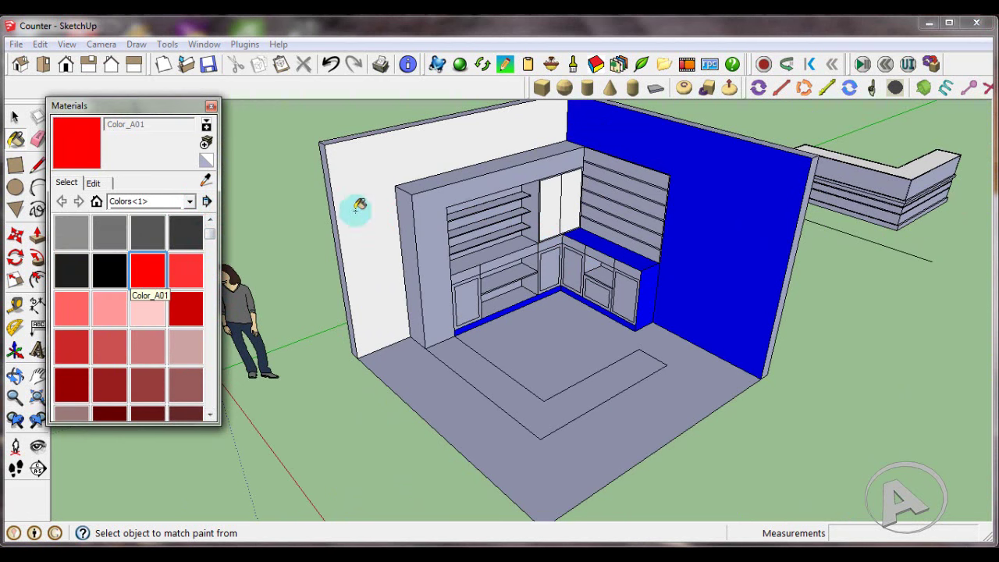
click(430, 205)
mouse_move(428, 209)
middle_down()
mouse_move(418, 224)
mouse_move(515, 226)
middle_up()
mouse_move(367, 267)
middle_down()
mouse_move(555, 246)
mouse_move(511, 226)
mouse_move(546, 222)
middle_up()
scroll(511, 227, up, 3)
scroll(546, 222, up, 3)
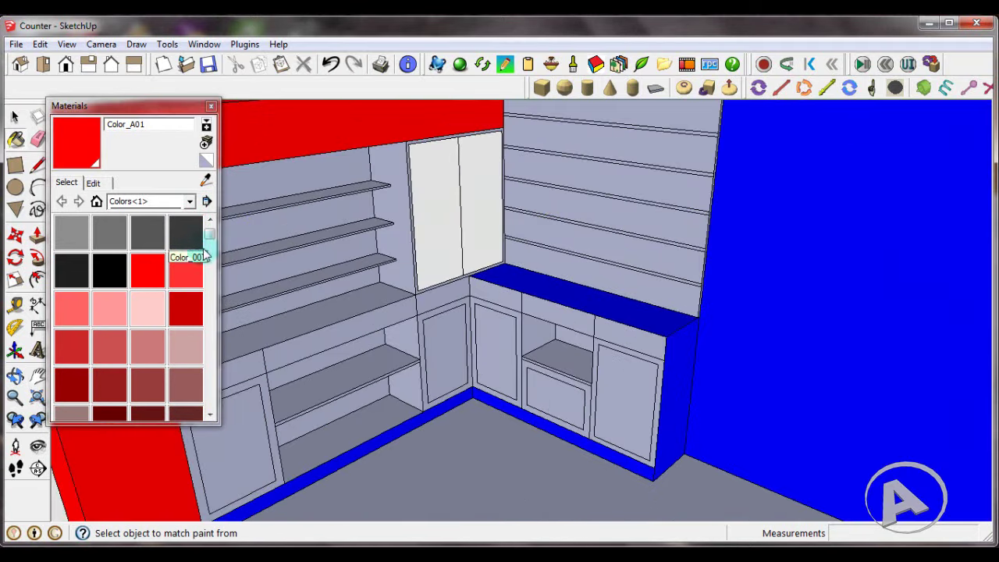
scroll(209, 234, up, 1)
- Paint the side panel and the three shelf back sections white Color_000
click(71, 232)
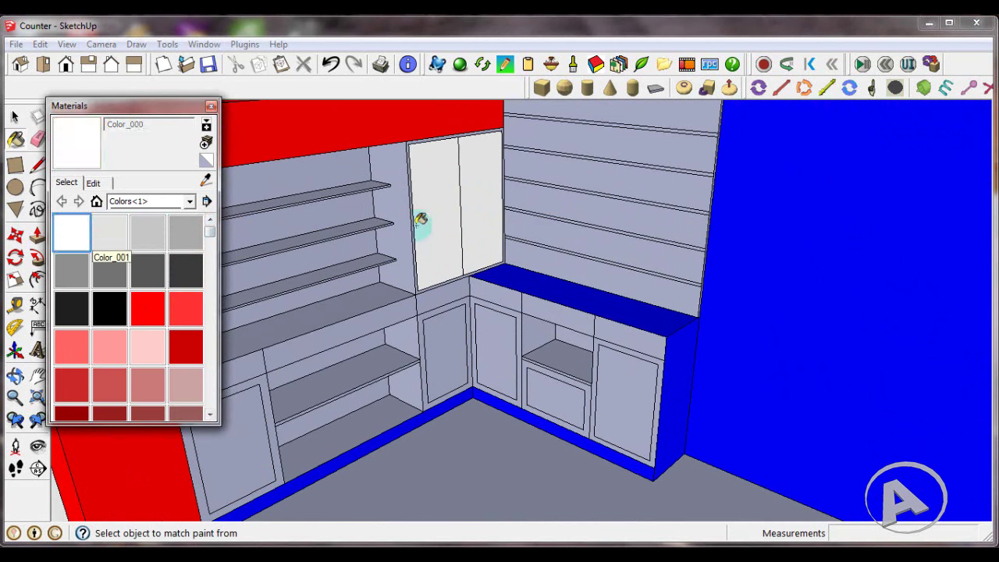
click(399, 205)
click(358, 175)
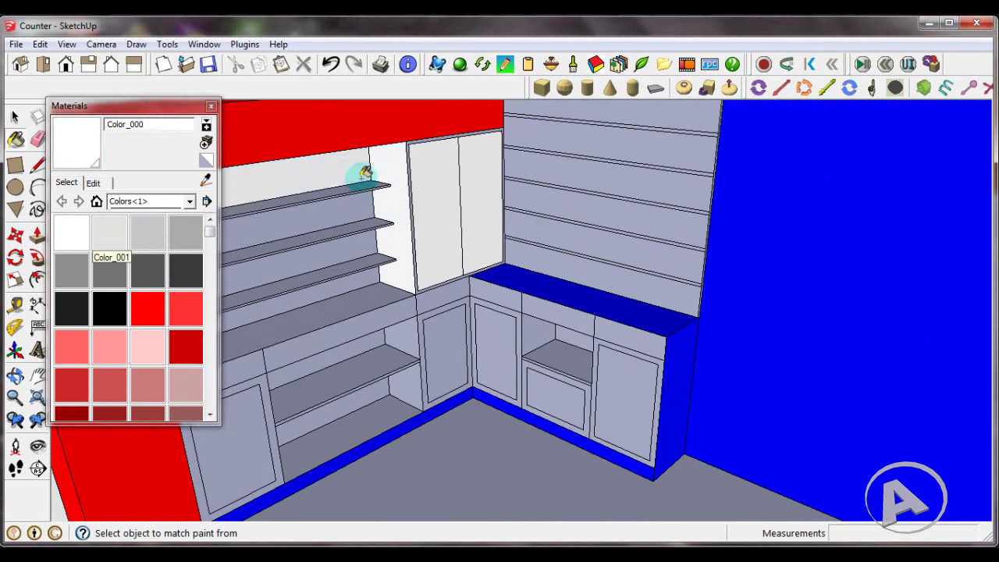
click(363, 227)
click(373, 278)
- Paint the left countertop with the blue sampled from the right countertop
mouse_move(480, 261)
middle_down()
mouse_move(446, 278)
mouse_move(334, 267)
middle_up()
scroll(263, 208, up, 3)
scroll(241, 210, up, 2)
mouse_move(242, 211)
middle_down()
mouse_move(350, 265)
mouse_move(451, 265)
middle_up()
alt+click(817, 279)
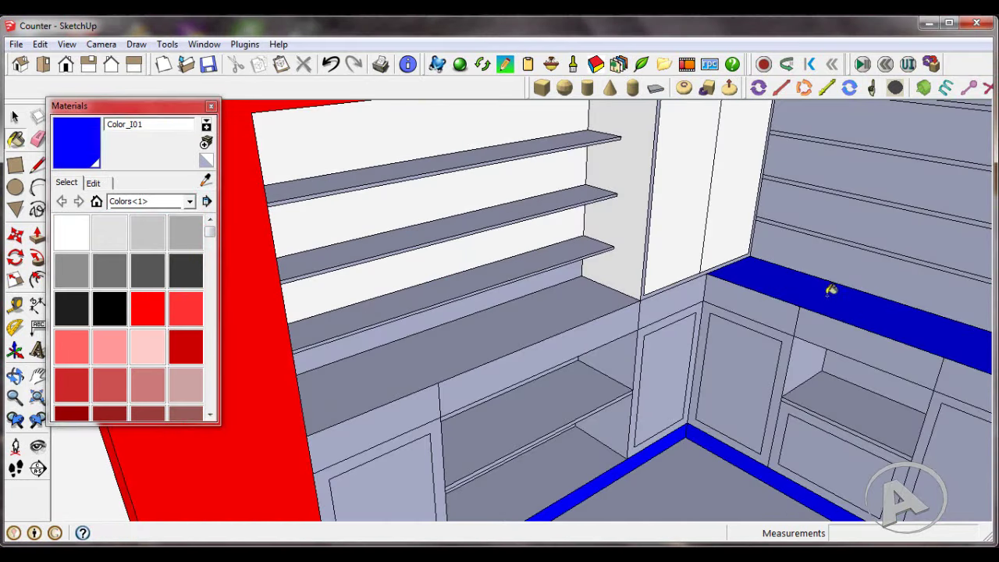
click(579, 292)
- Paint the lower cabinet door grey Color_003
mouse_move(580, 292)
middle_down()
mouse_move(603, 274)
mouse_move(616, 241)
mouse_move(654, 244)
middle_up()
scroll(631, 327, up, 2)
scroll(630, 327, up, 3)
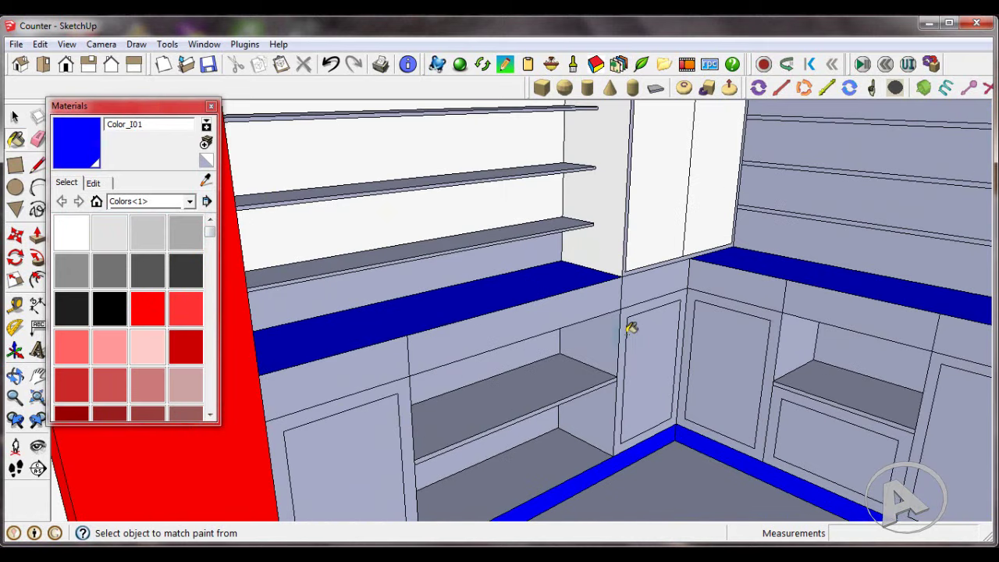
click(187, 237)
click(647, 357)
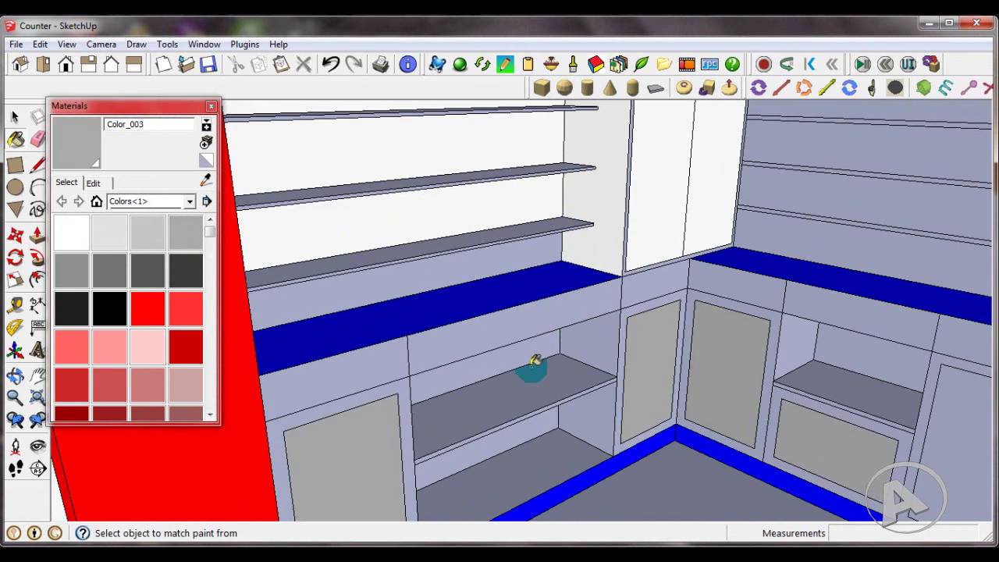
- Paint the left and right counter front strips white Color_000
middle_drag(535, 361, 881, 437)
scroll(782, 396, down, 3)
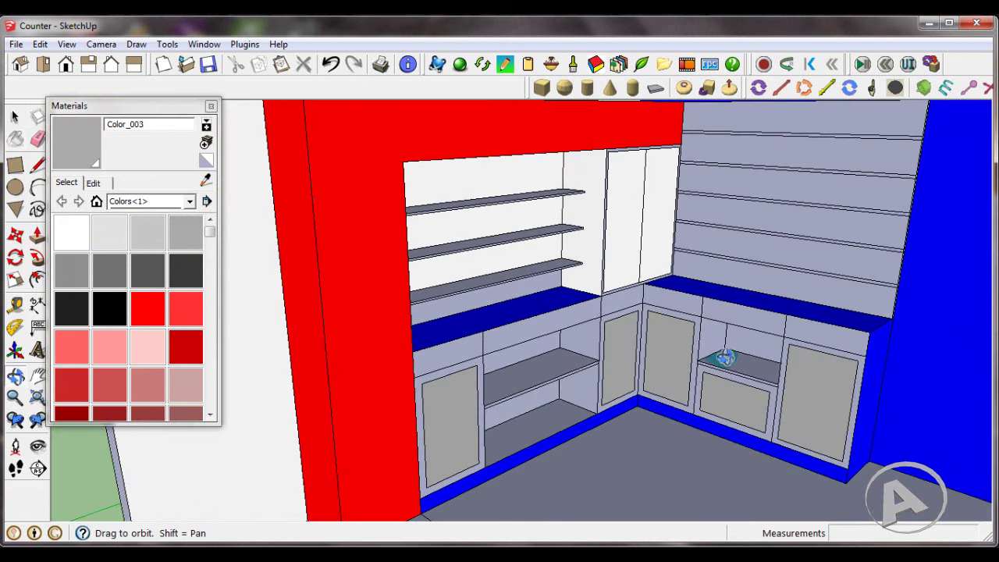
middle_drag(708, 356, 742, 357)
scroll(742, 356, up, 3)
click(74, 230)
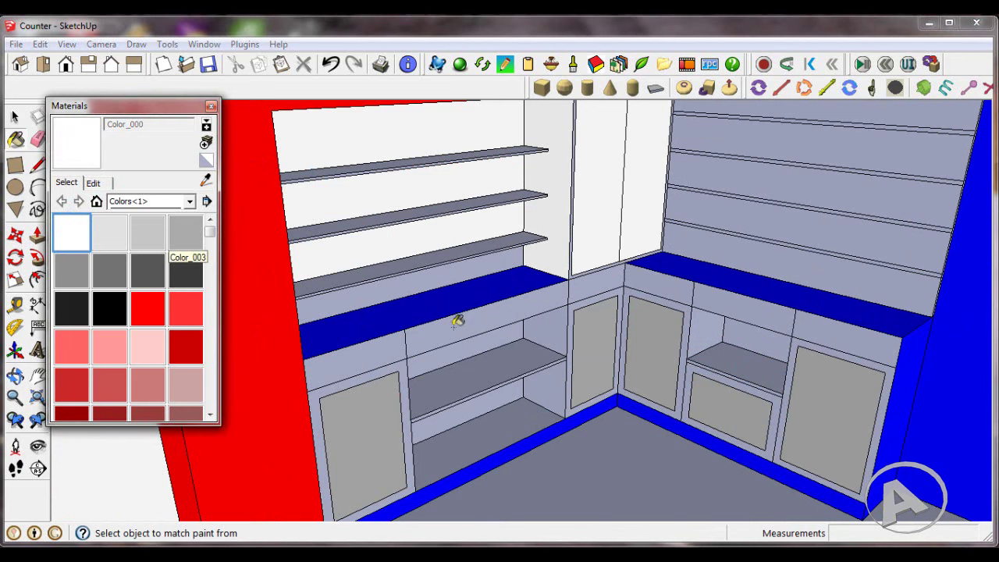
click(437, 335)
click(649, 283)
click(741, 308)
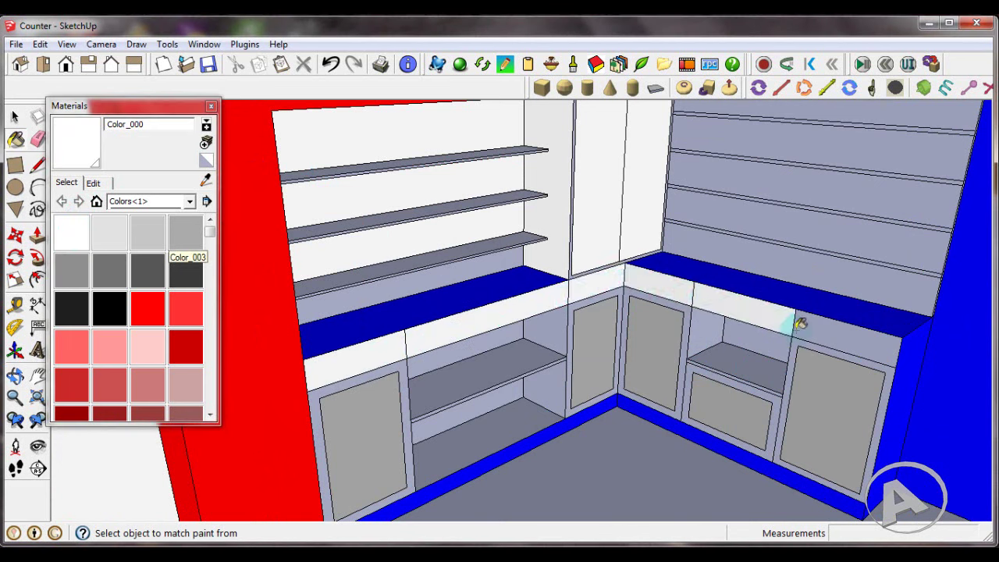
click(806, 344)
- Paint the floors, walls and shelf surfaces of both open niches white
click(747, 357)
click(761, 341)
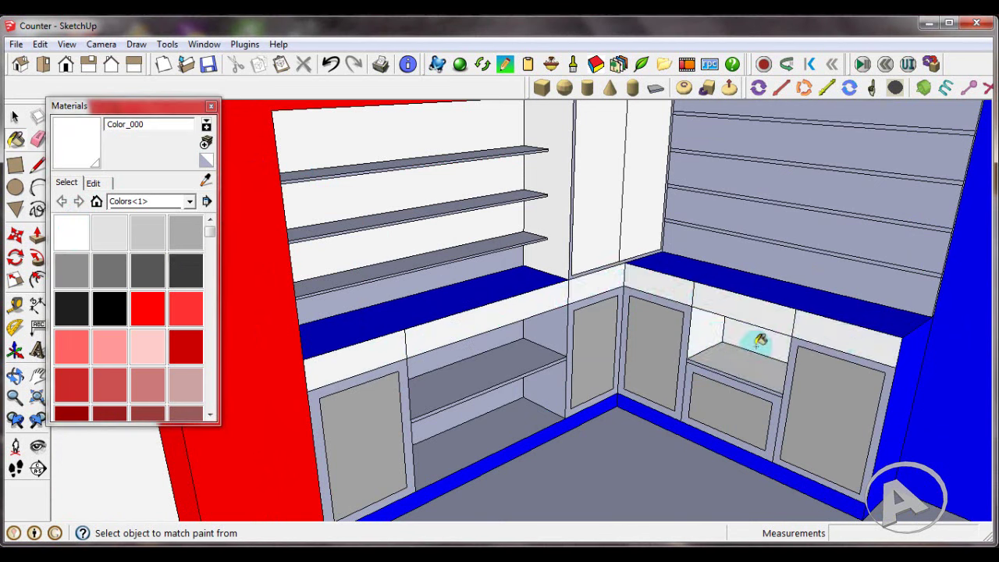
click(559, 327)
click(499, 341)
click(518, 365)
click(542, 383)
click(499, 397)
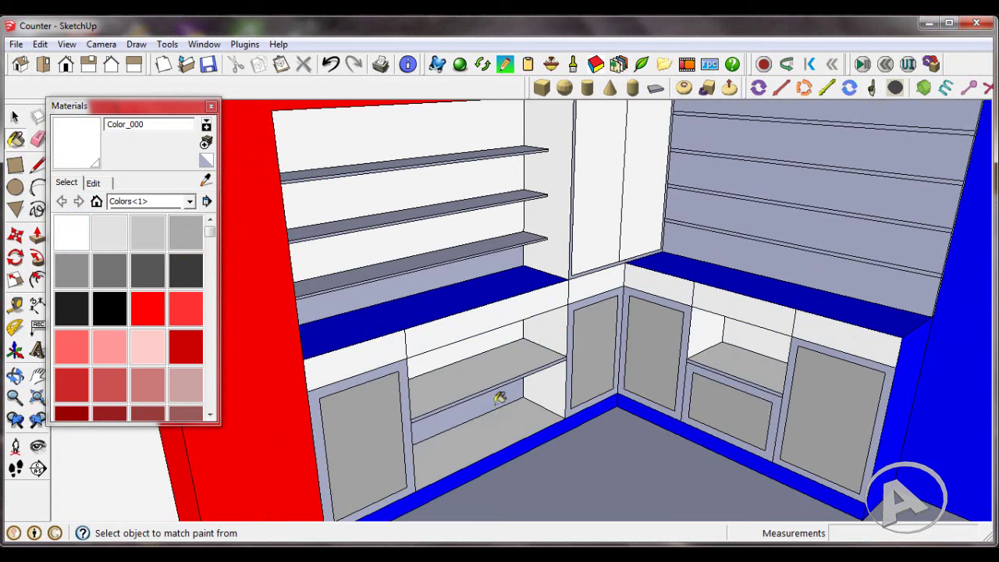
click(524, 382)
mouse_move(524, 382)
middle_down()
mouse_move(450, 395)
mouse_move(312, 390)
mouse_move(385, 341)
middle_up()
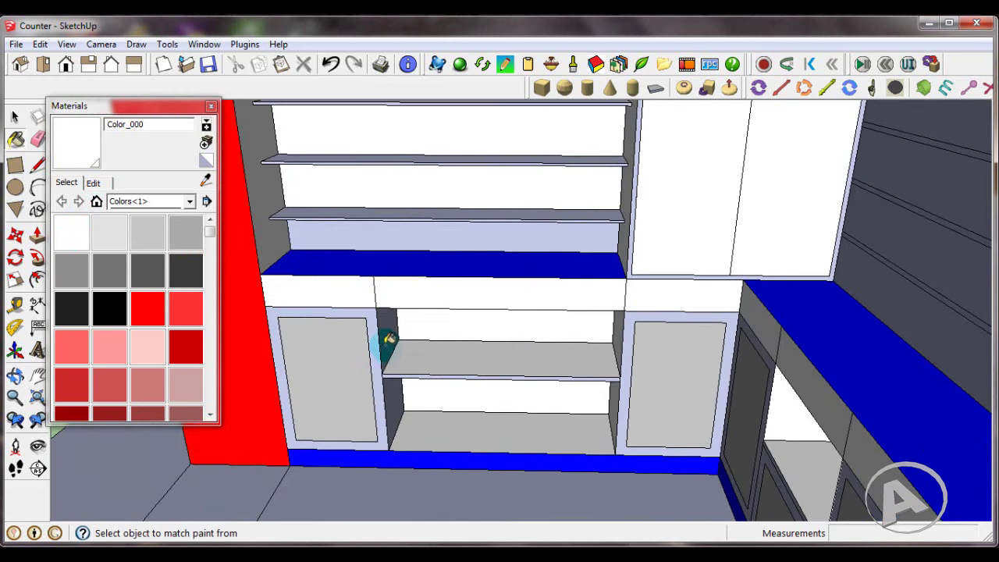
mouse_move(399, 396)
middle_down()
mouse_move(446, 339)
mouse_move(627, 341)
mouse_move(660, 308)
mouse_move(741, 354)
middle_up()
scroll(741, 353, up, 2)
scroll(557, 355, down, 3)
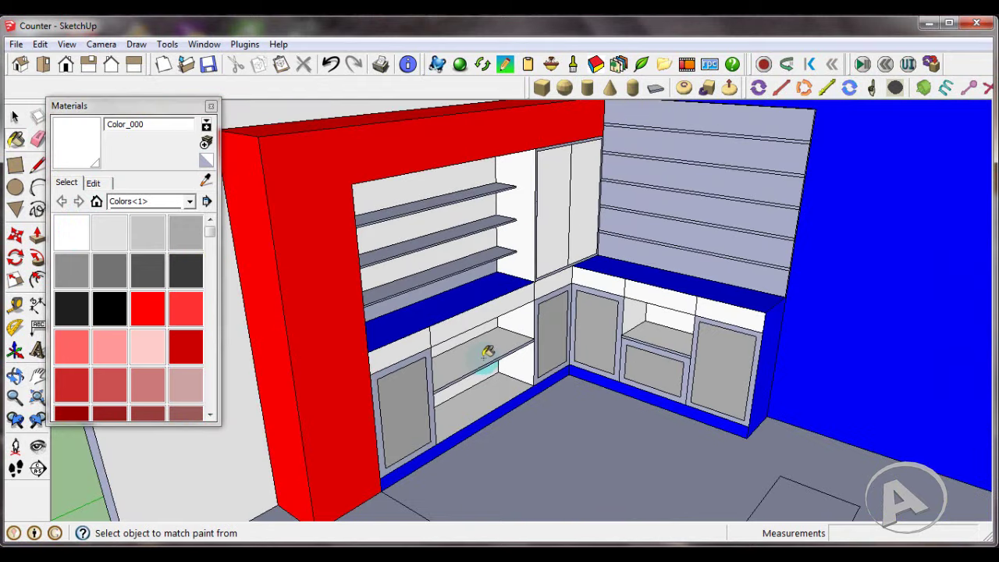
scroll(475, 351, down, 1)
scroll(475, 350, down, 1)
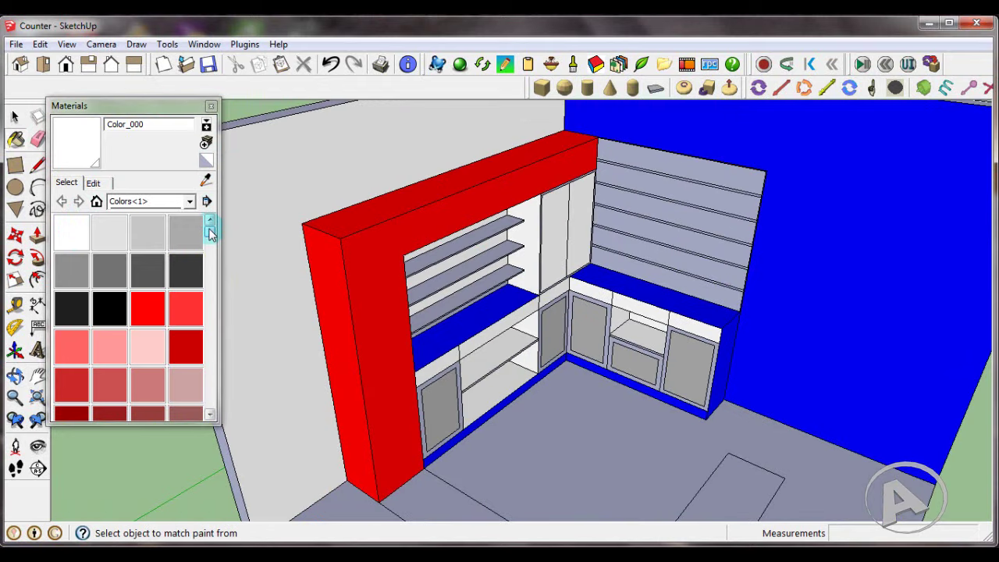
- Pick Wood_Cherry_Original from the Wood materials collection
drag(210, 232, 208, 264)
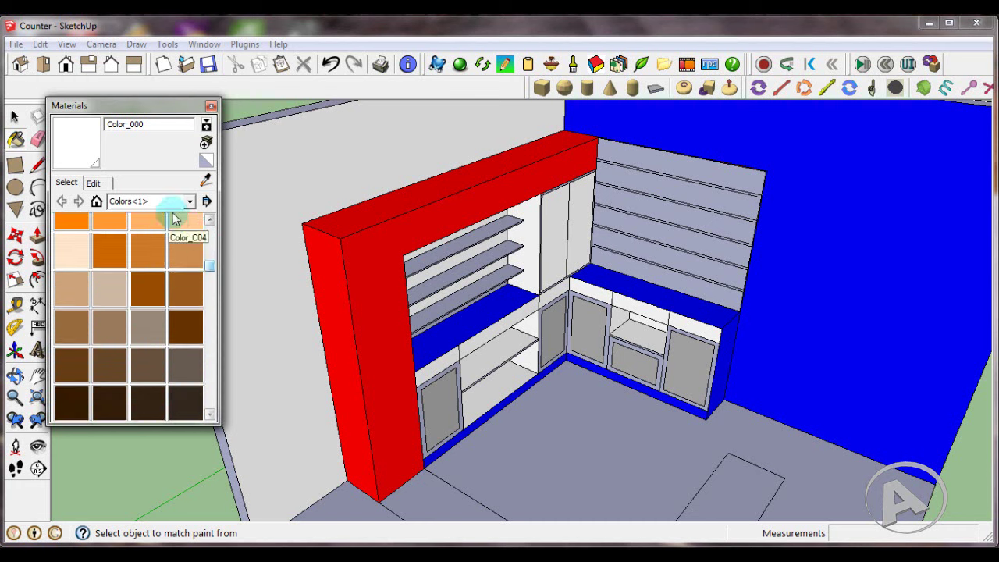
click(62, 185)
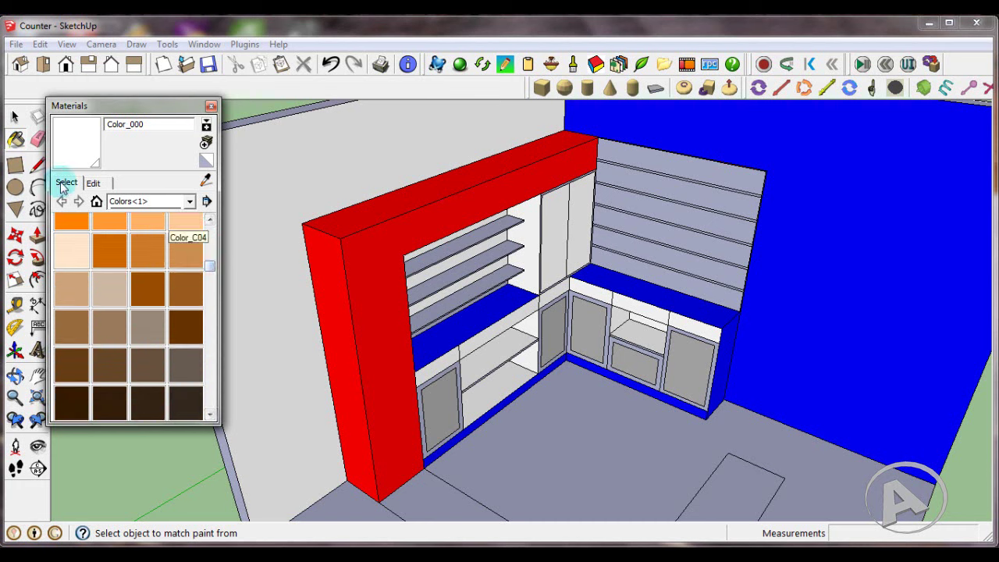
click(189, 201)
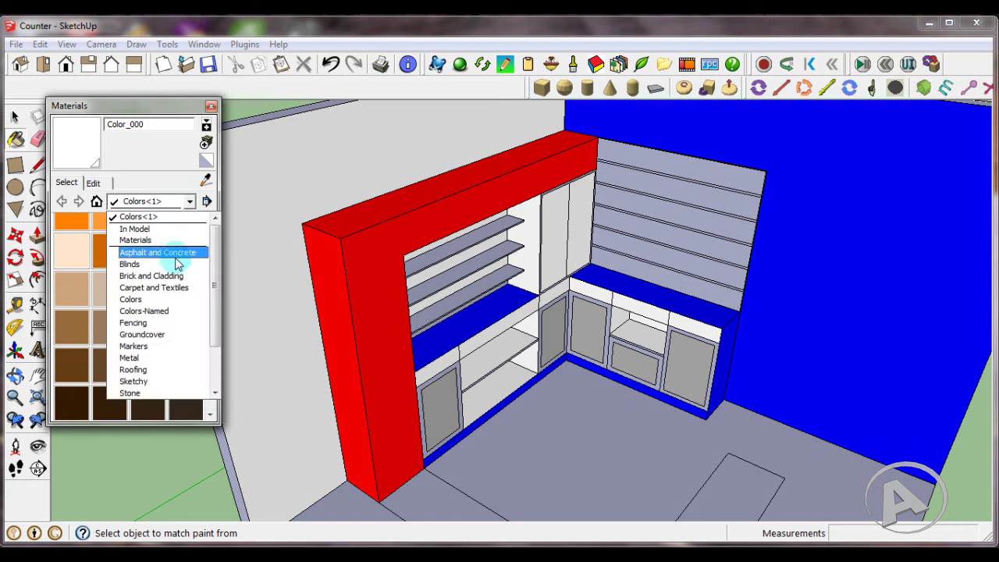
scroll(210, 355, down, 2)
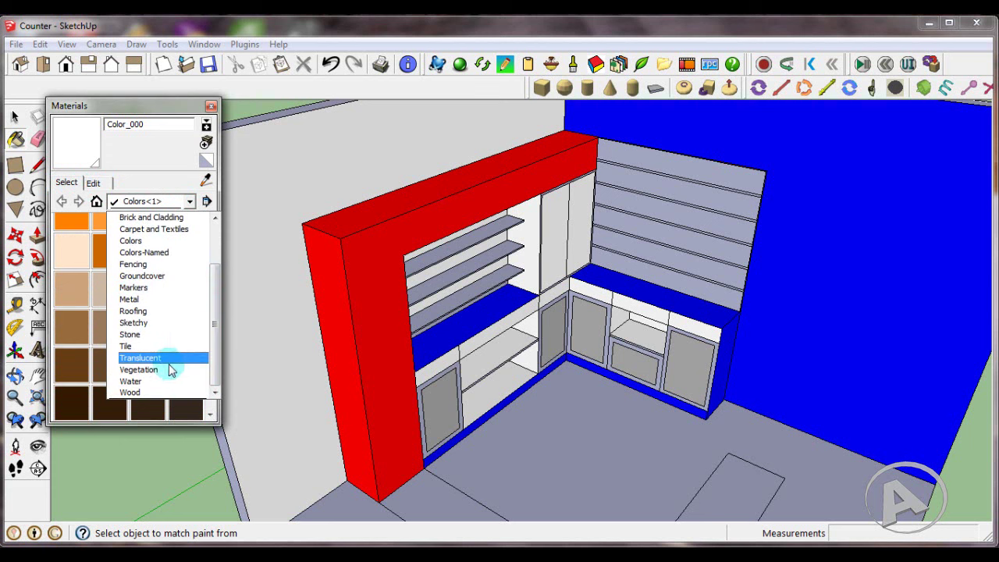
click(165, 391)
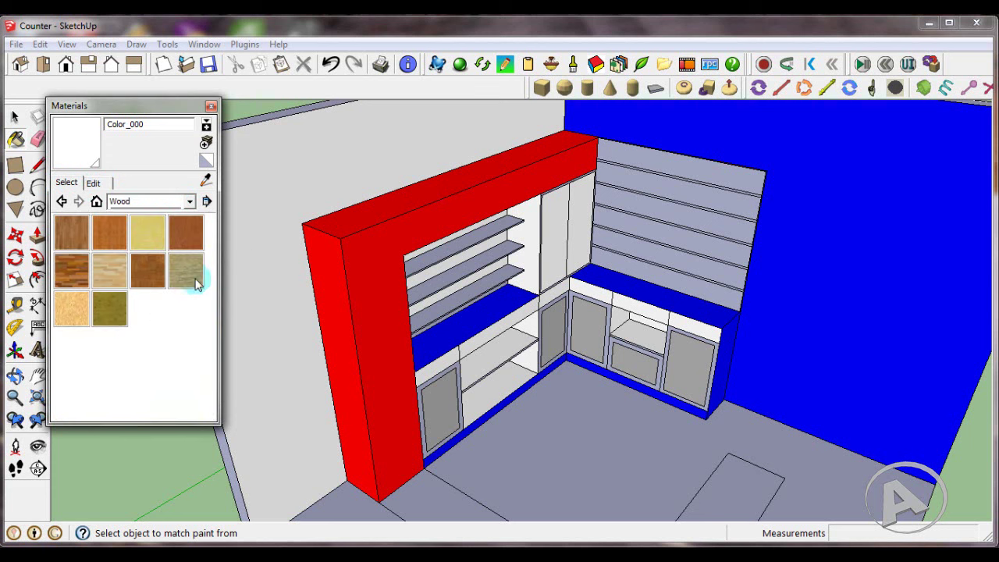
click(188, 232)
- Paint the six back boards above the right counter with cherry wood
middle_drag(577, 297, 593, 288)
scroll(729, 185, up, 3)
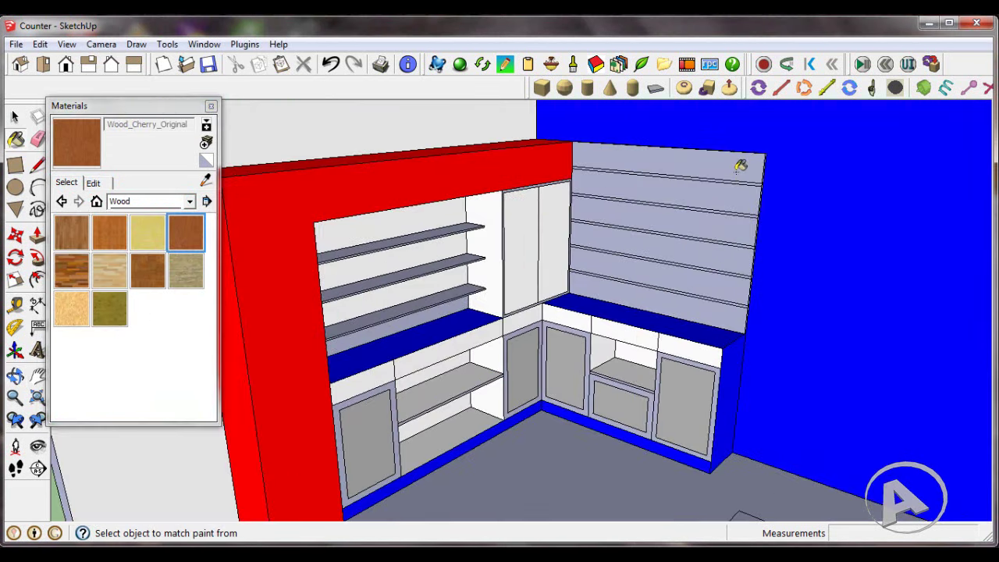
click(731, 189)
click(721, 199)
click(720, 226)
click(719, 254)
click(719, 279)
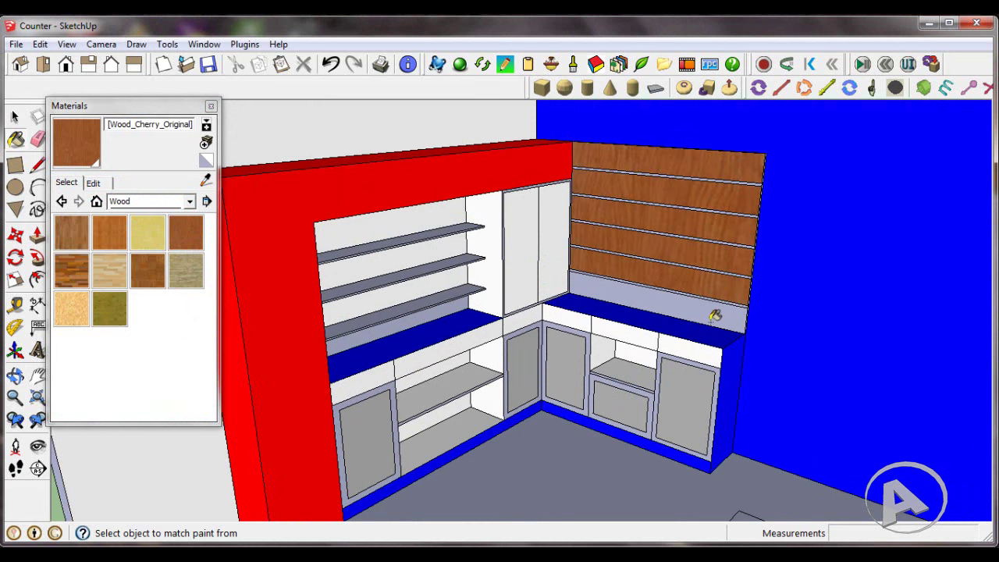
click(714, 308)
- Paint the four back panels behind the left open shelves with cherry wood
scroll(710, 246, down, 2)
middle_drag(704, 263, 696, 270)
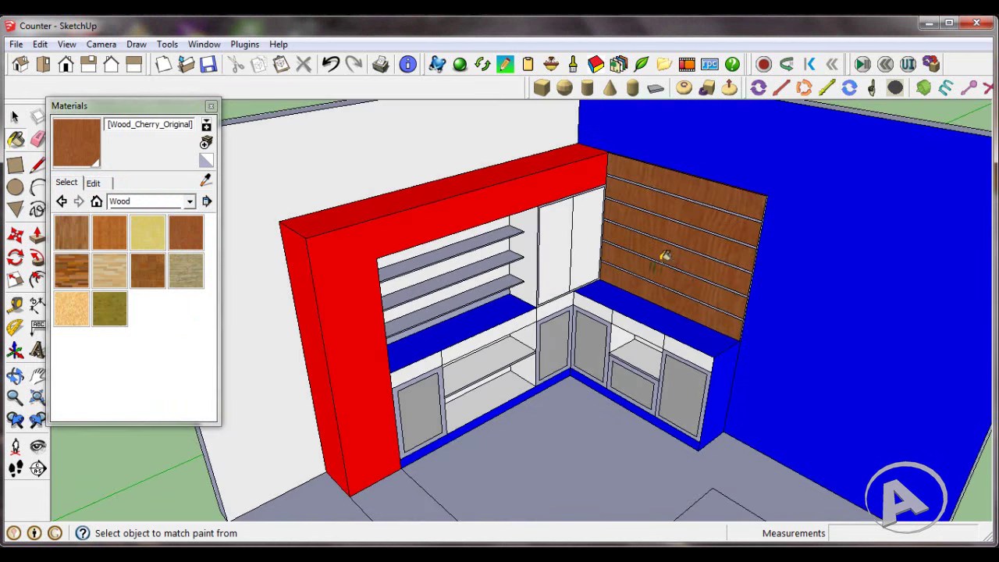
scroll(590, 253, up, 2)
scroll(590, 254, down, 2)
scroll(700, 230, up, 2)
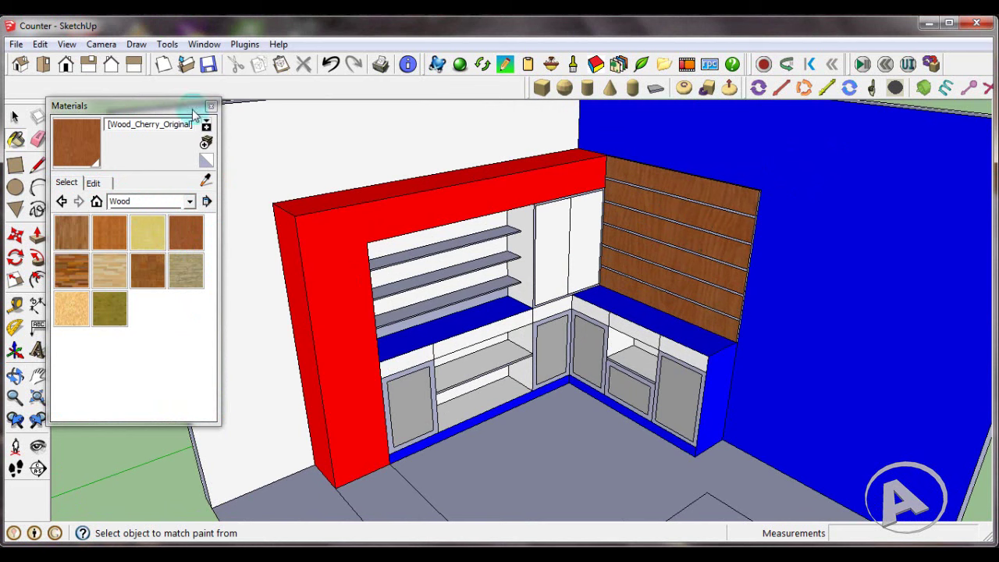
key(alt)
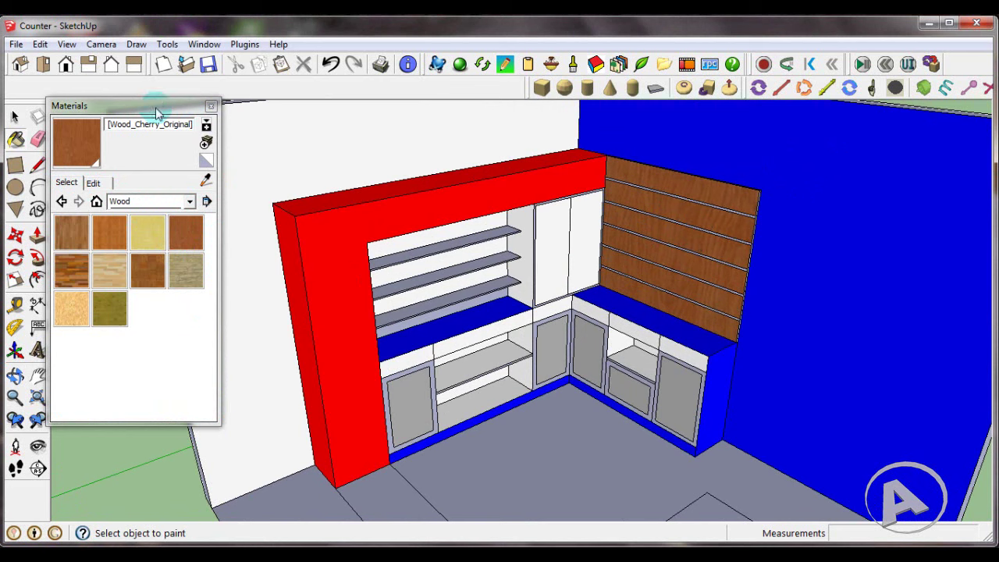
scroll(450, 228, up, 2)
click(451, 228)
key(alt)
click(466, 258)
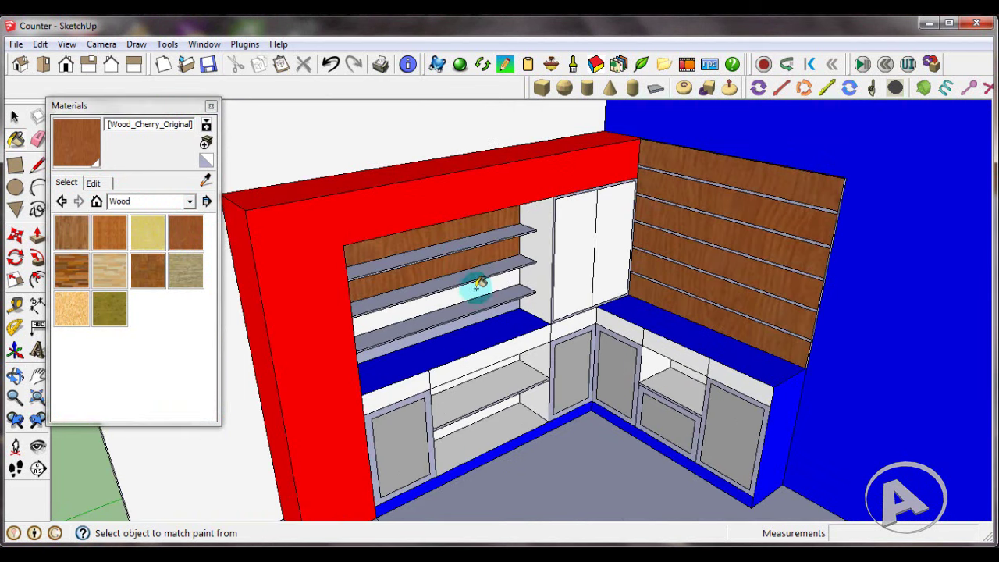
click(488, 312)
scroll(488, 304, up, 2)
click(491, 311)
- Paint the upper and bottom wall shelves Translucent_Glass_Gray from the Translucent collection
mouse_move(492, 311)
middle_down()
mouse_move(508, 305)
mouse_move(461, 226)
mouse_move(470, 252)
middle_up()
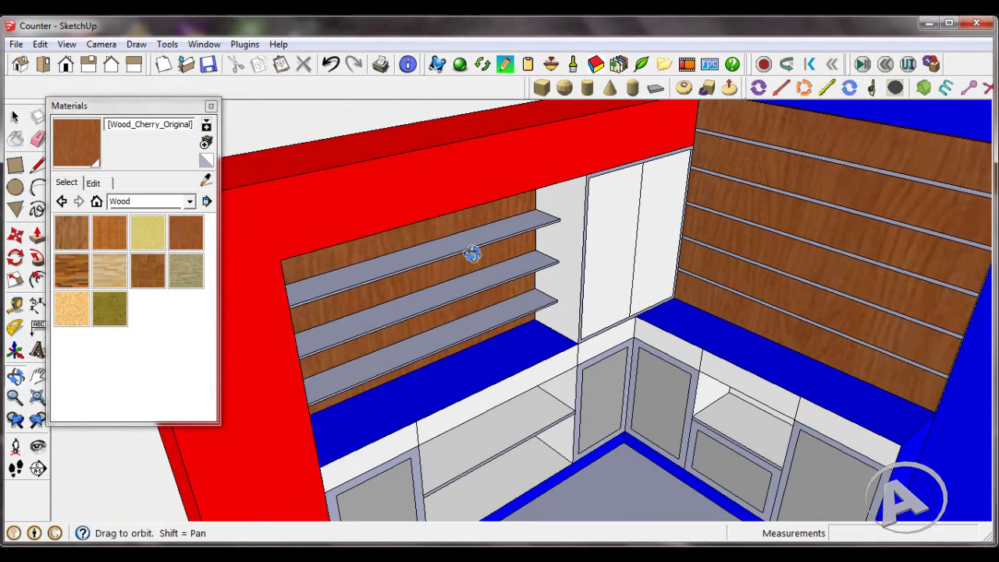
click(189, 202)
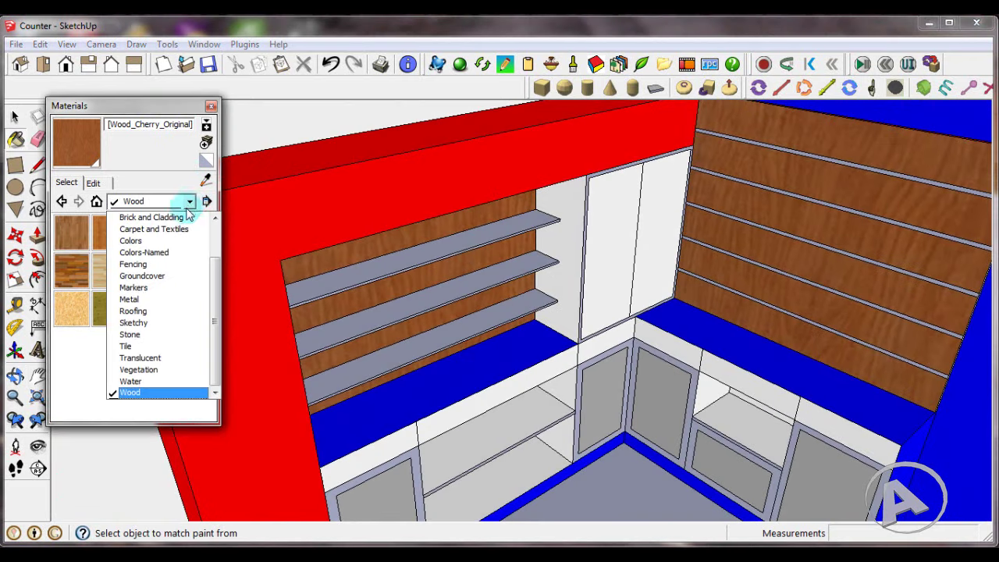
click(164, 357)
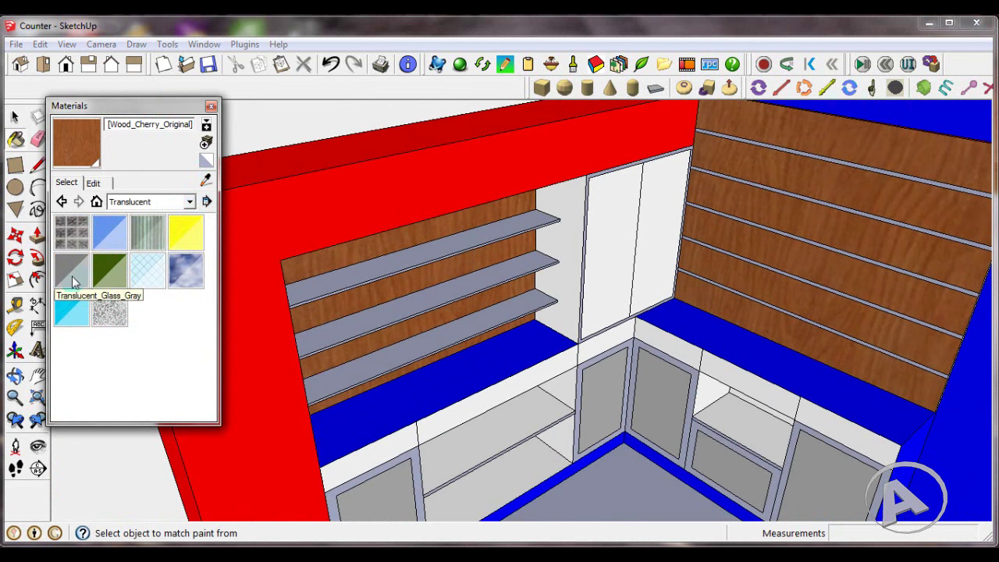
click(72, 270)
scroll(382, 265, up, 2)
scroll(401, 277, up, 3)
scroll(411, 267, up, 2)
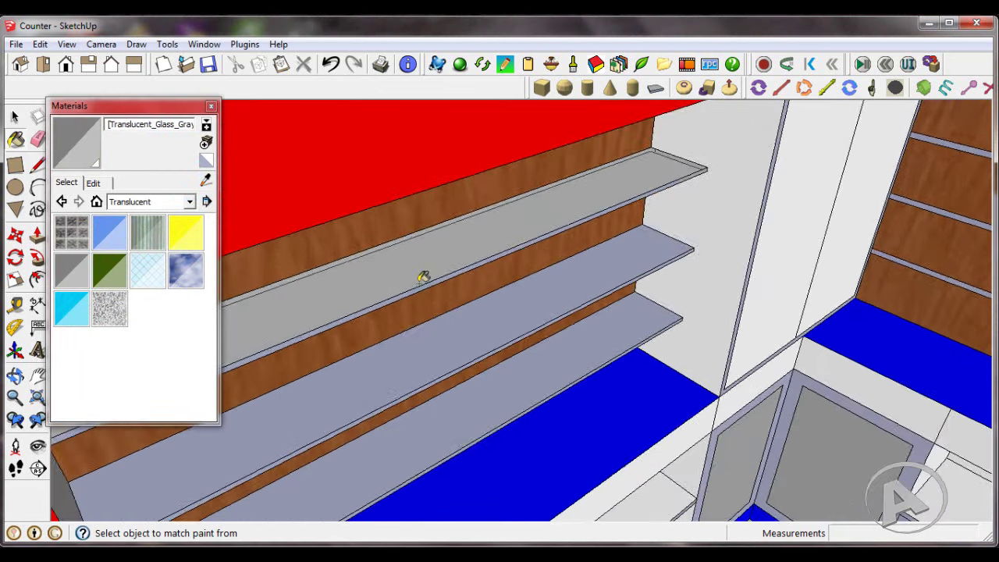
scroll(424, 276, up, 2)
click(506, 332)
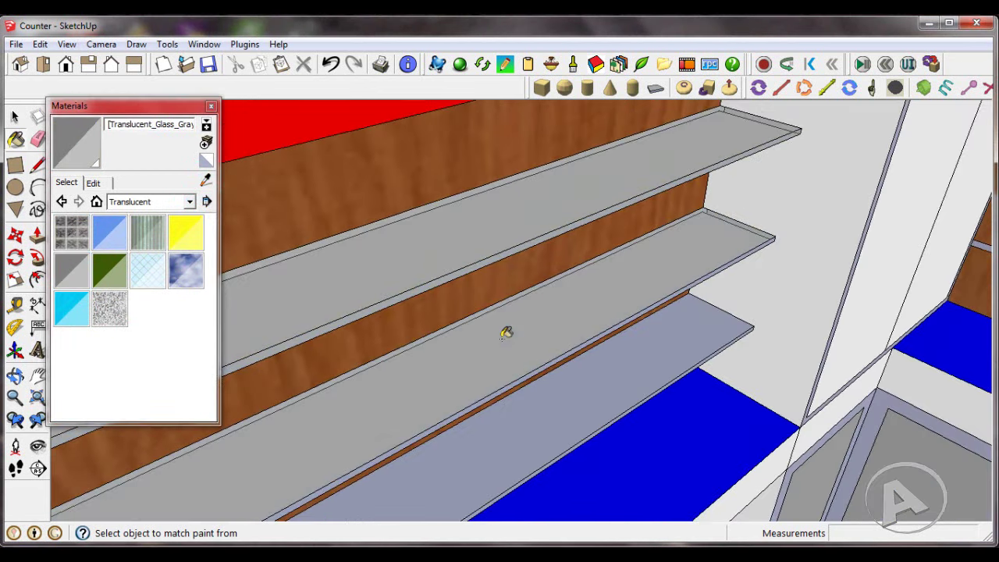
click(571, 396)
scroll(598, 434, up, 2)
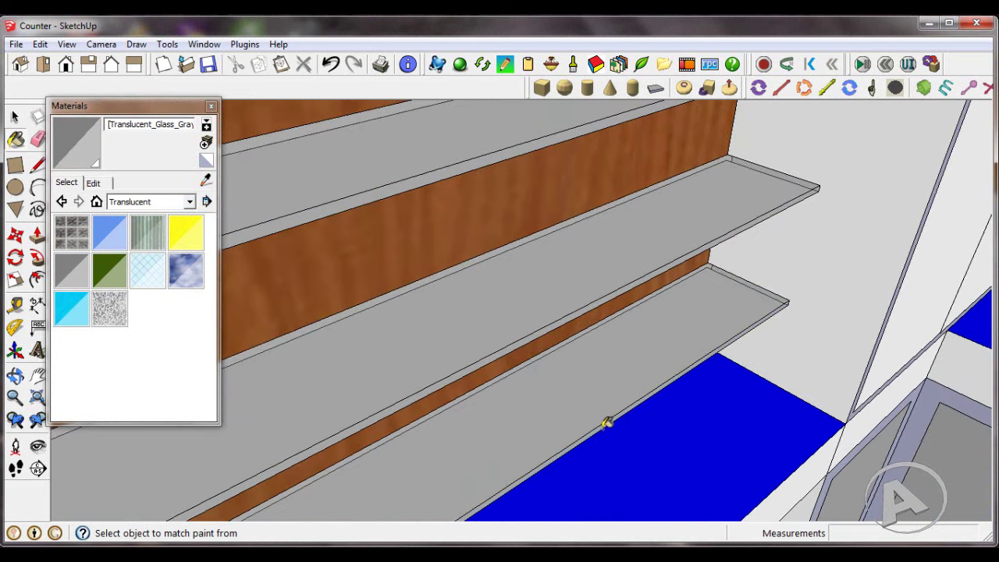
- Inspect the glass shelves from several angles, then open the material collections list
mouse_move(607, 422)
middle_down()
mouse_move(595, 258)
mouse_move(640, 244)
middle_up()
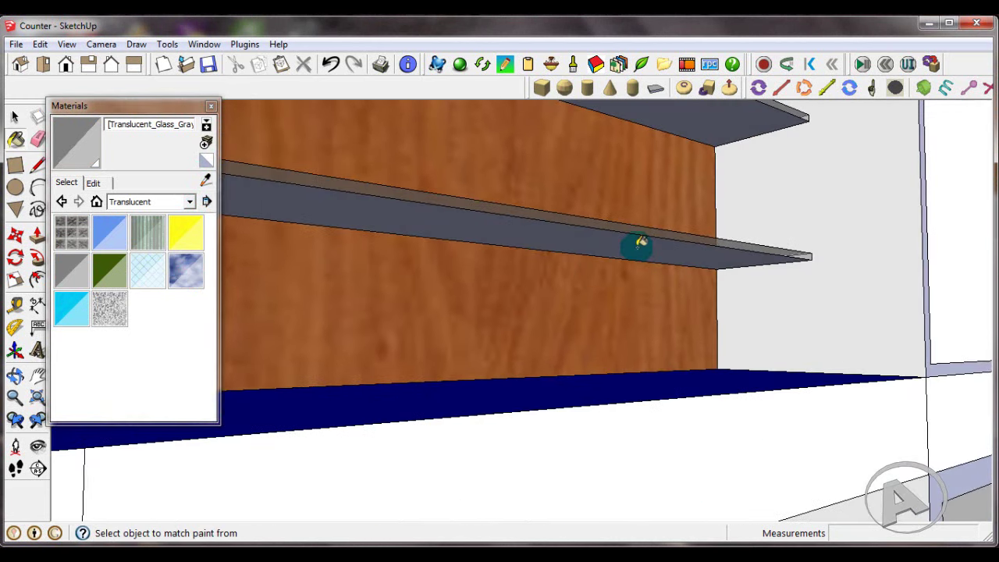
scroll(640, 243, down, 2)
scroll(702, 174, down, 2)
scroll(653, 289, down, 2)
scroll(662, 192, up, 2)
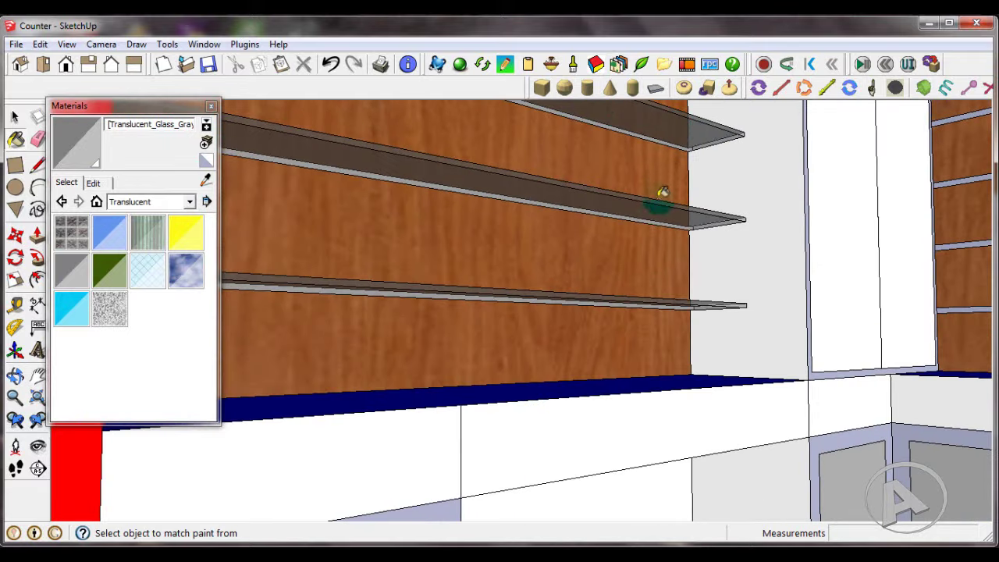
mouse_move(661, 192)
middle_down()
mouse_move(666, 362)
mouse_move(526, 269)
middle_up()
scroll(593, 282, up, 2)
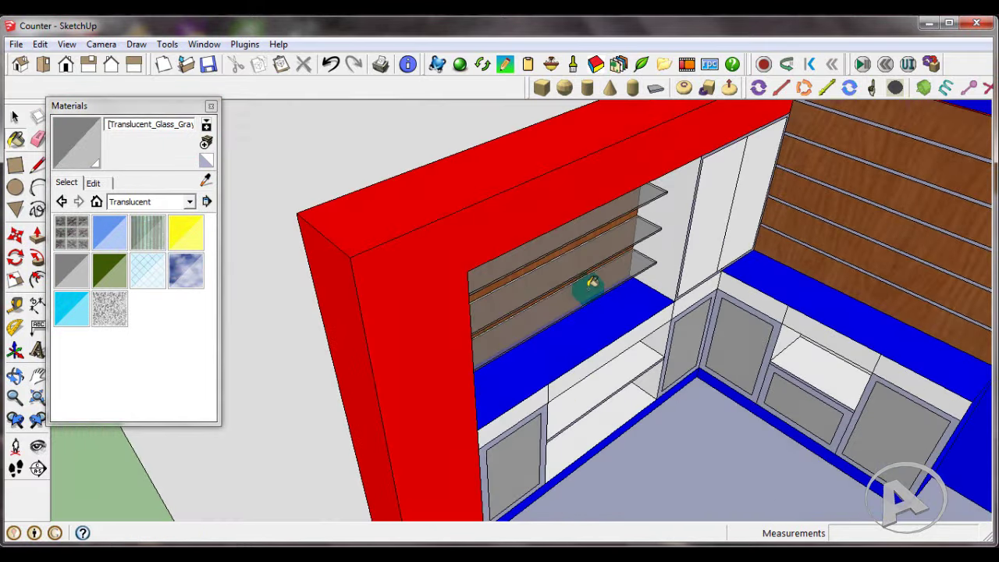
scroll(593, 282, down, 3)
scroll(661, 292, up, 1)
scroll(580, 259, up, 2)
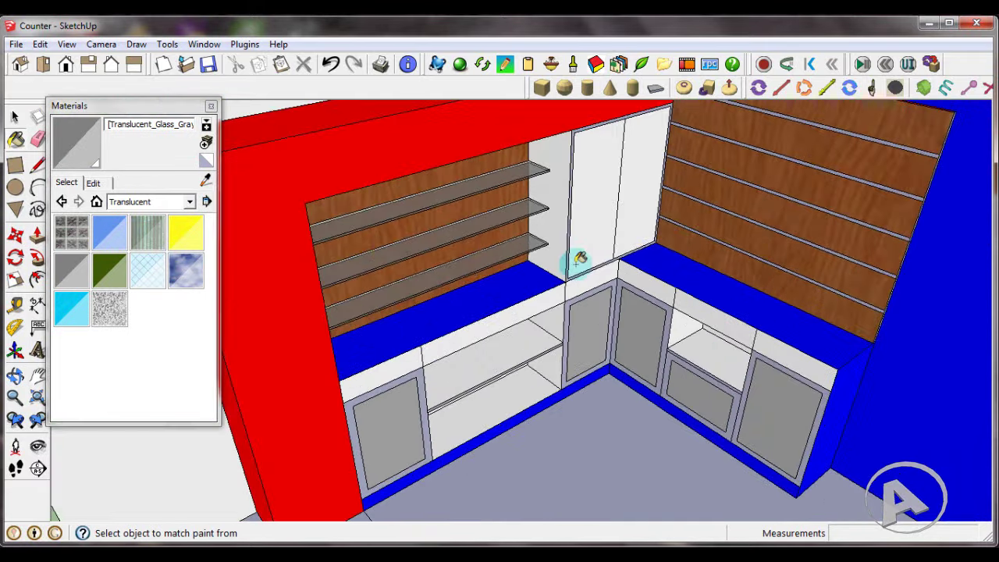
click(189, 201)
- Paint the five wood strips of the right wall light grey Color_001
click(160, 238)
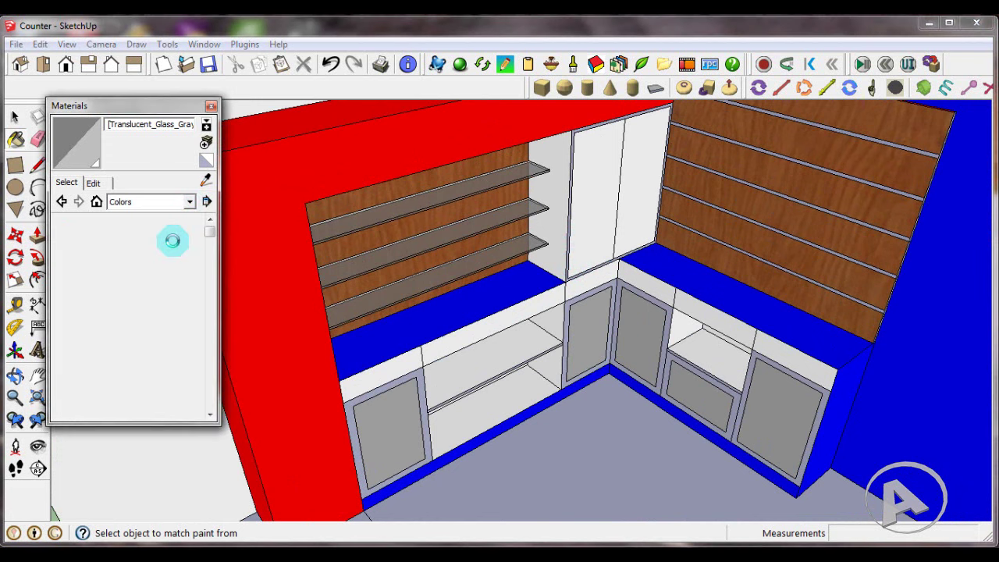
click(109, 232)
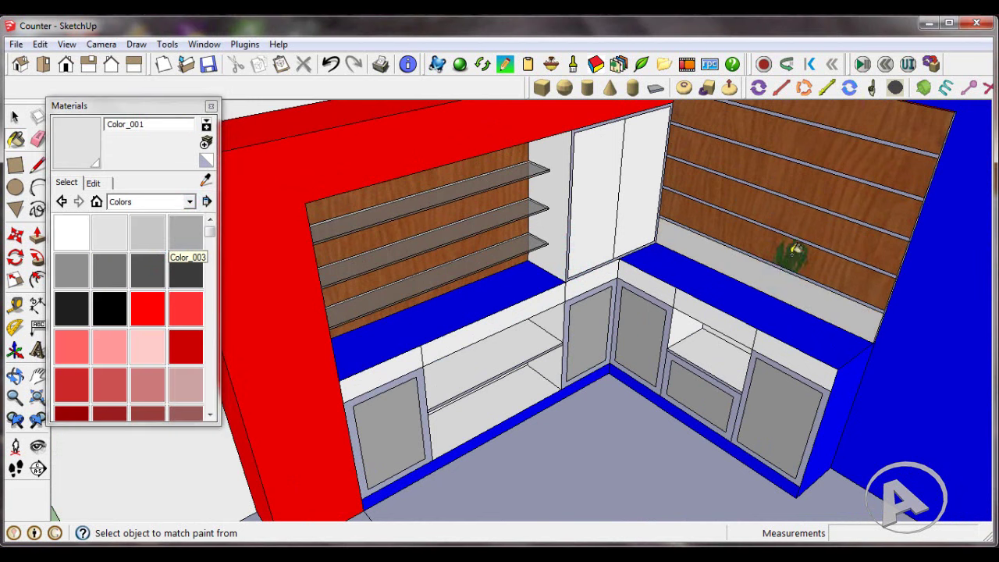
click(786, 246)
click(803, 222)
click(827, 160)
click(842, 152)
click(886, 125)
scroll(742, 232, down, 2)
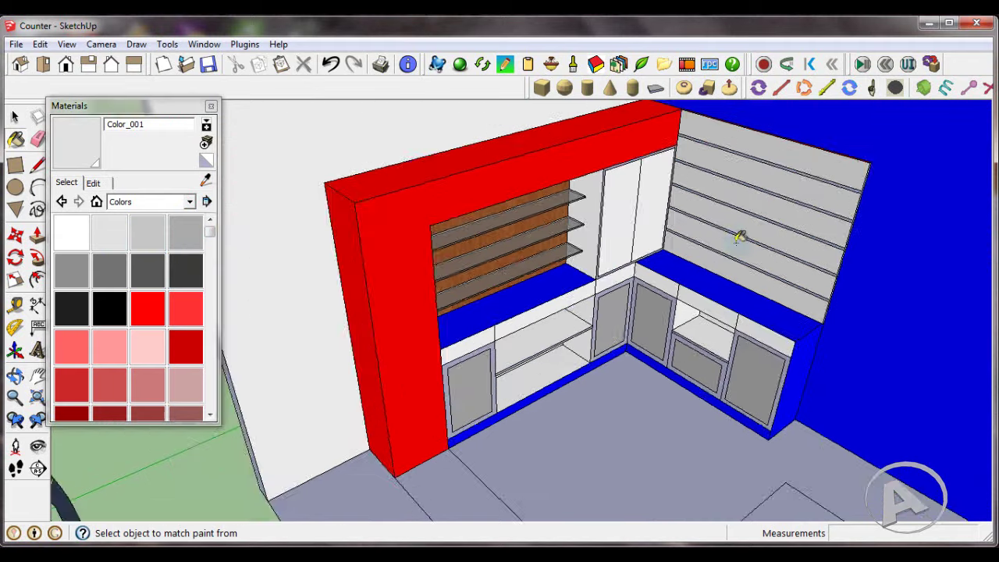
scroll(788, 207, up, 2)
scroll(829, 181, down, 3)
- Repaint the lower cabinet door frames with grey Color_004
middle_drag(736, 223, 679, 289)
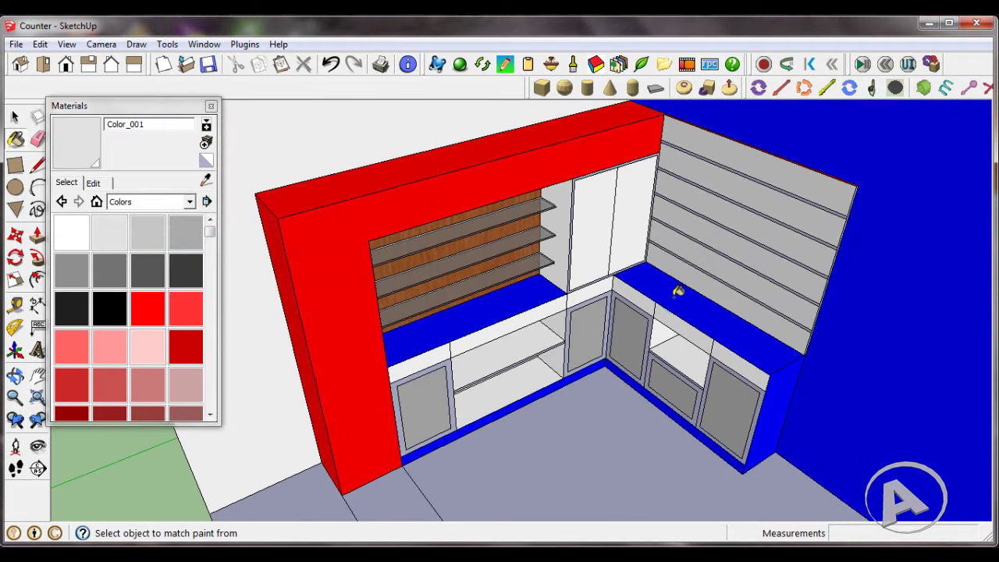
scroll(396, 250, up, 3)
scroll(396, 250, down, 2)
scroll(437, 341, up, 2)
scroll(439, 345, up, 2)
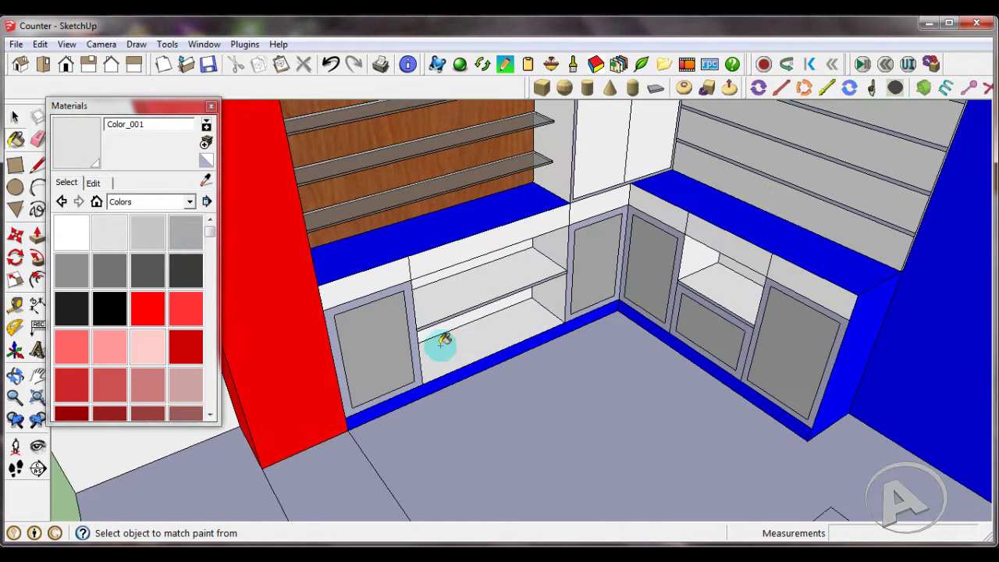
scroll(419, 334, up, 2)
click(71, 269)
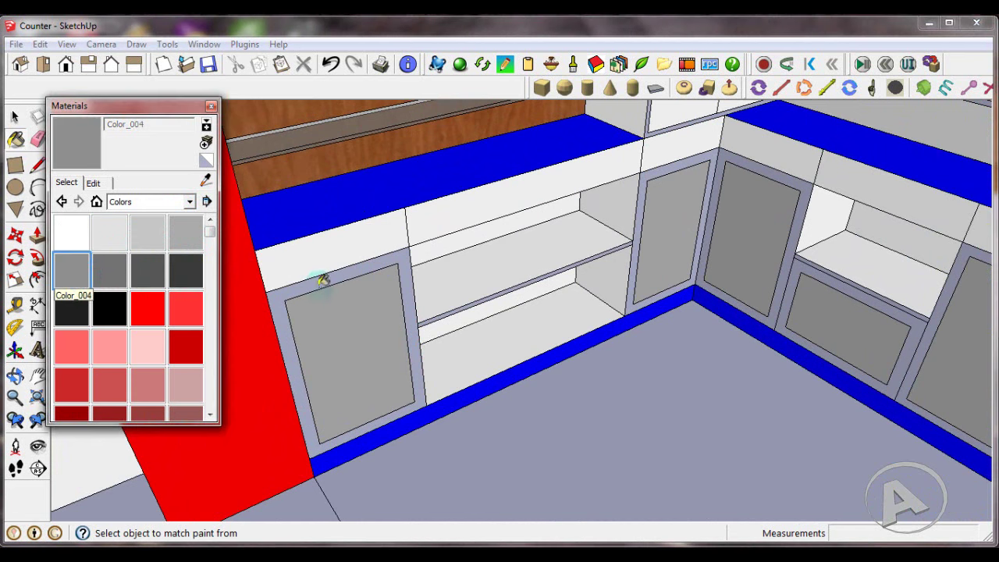
alt+click(409, 259)
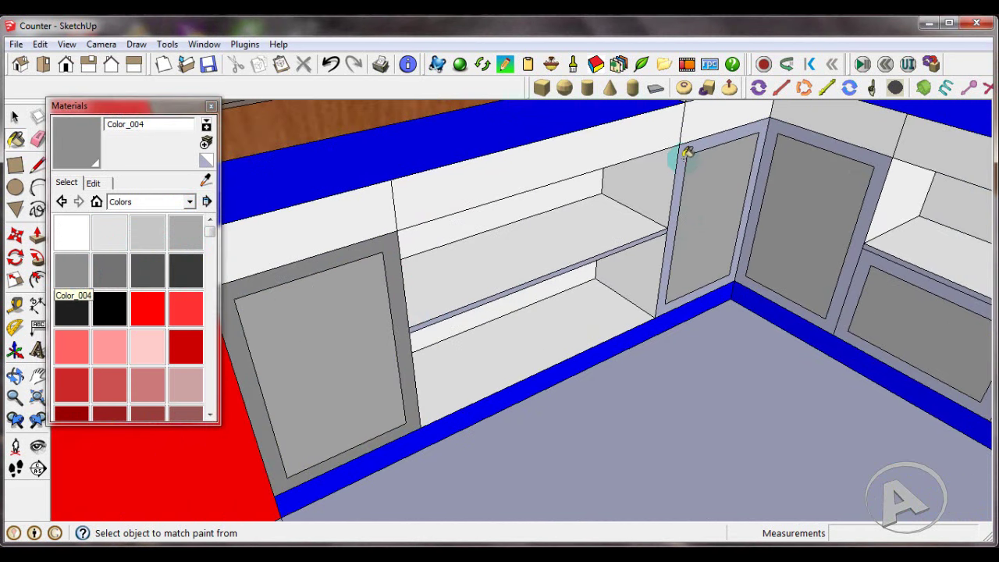
click(686, 153)
click(792, 125)
middle_drag(792, 125, 839, 238)
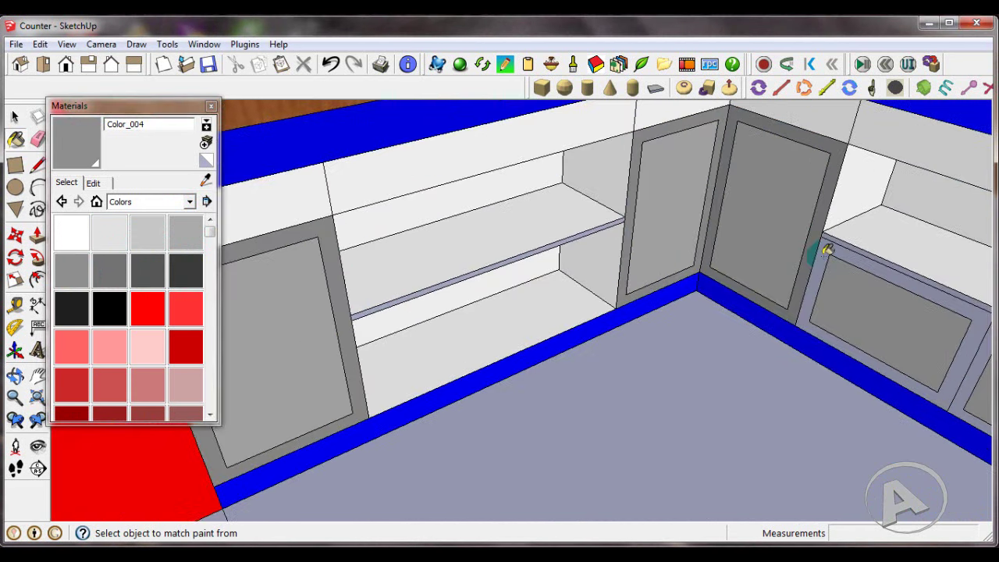
scroll(827, 243, down, 2)
scroll(475, 258, down, 3)
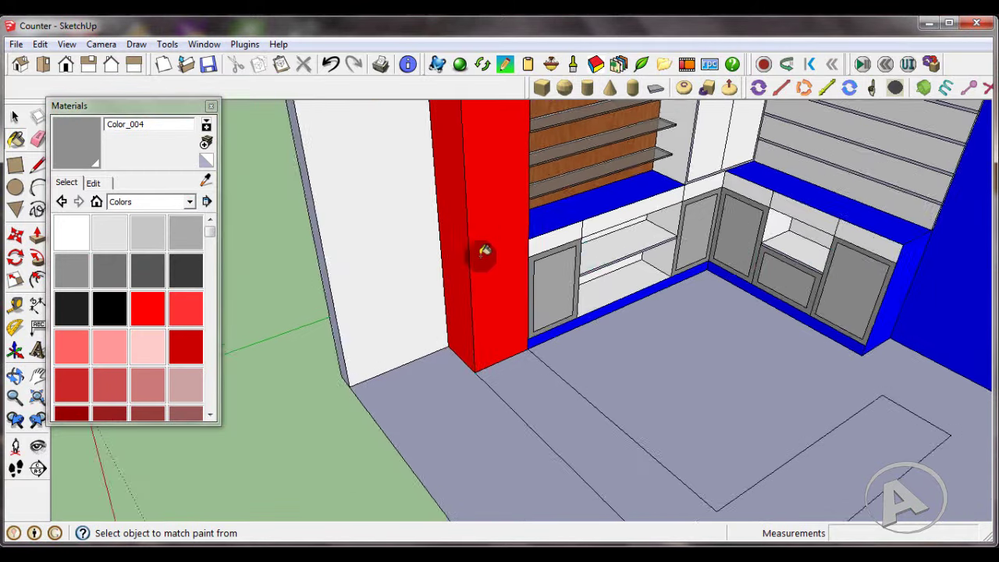
scroll(404, 261, down, 2)
middle_drag(403, 260, 618, 227)
scroll(618, 227, up, 2)
scroll(618, 227, up, 1)
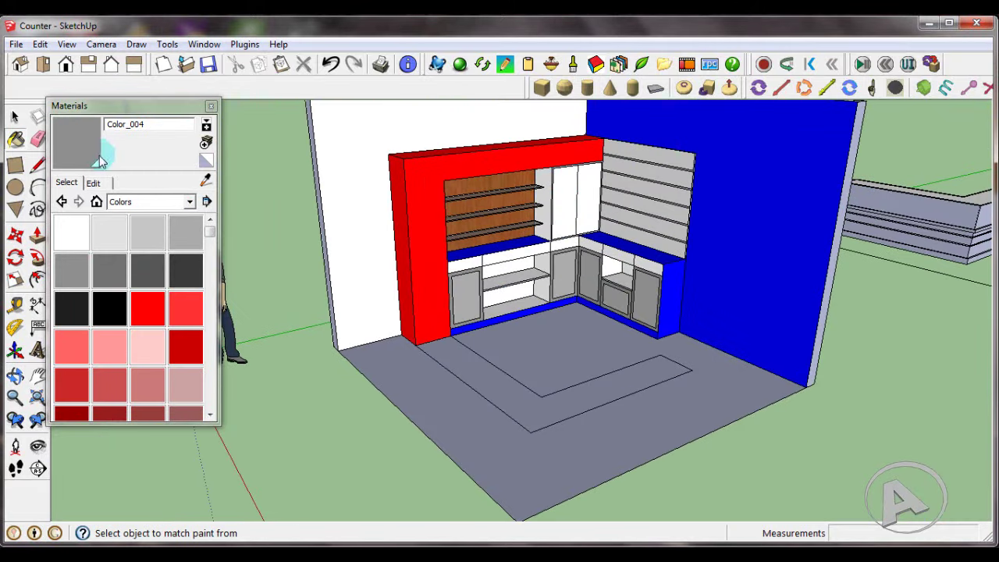
- Close Materials and move the upper cabinet's white double doors outside the blue wall
click(212, 108)
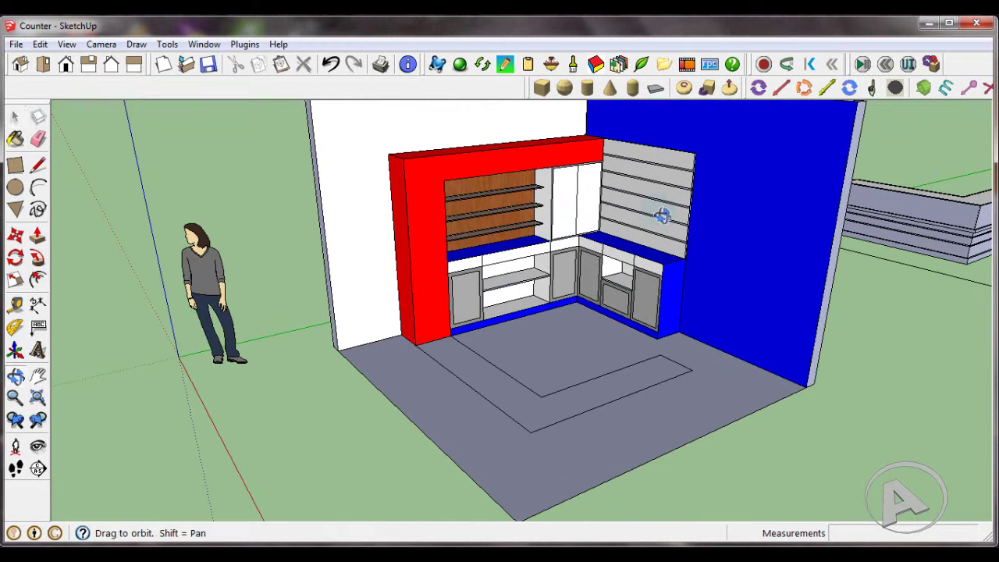
scroll(625, 203, up, 3)
scroll(583, 189, up, 2)
click(583, 193)
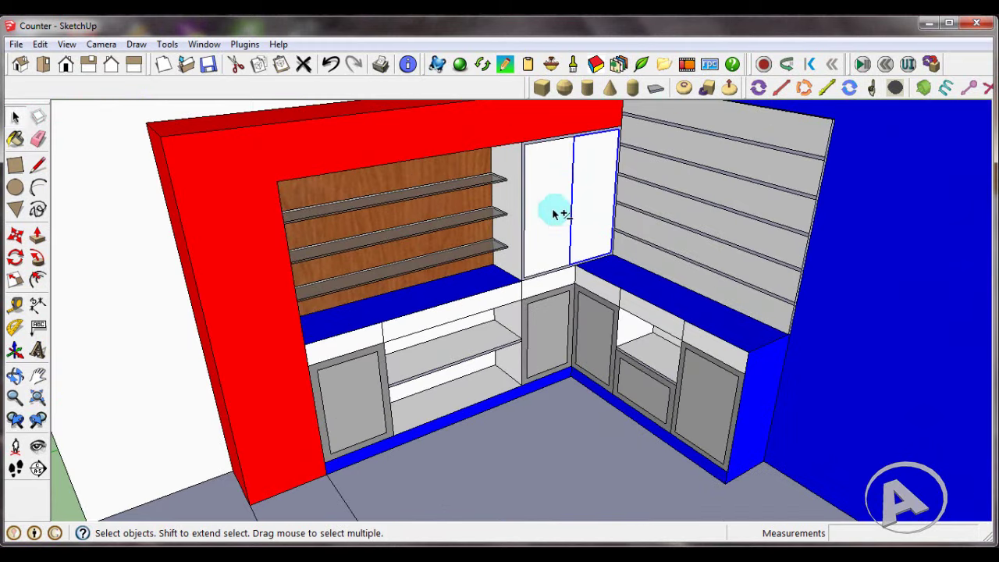
scroll(553, 213, down, 5)
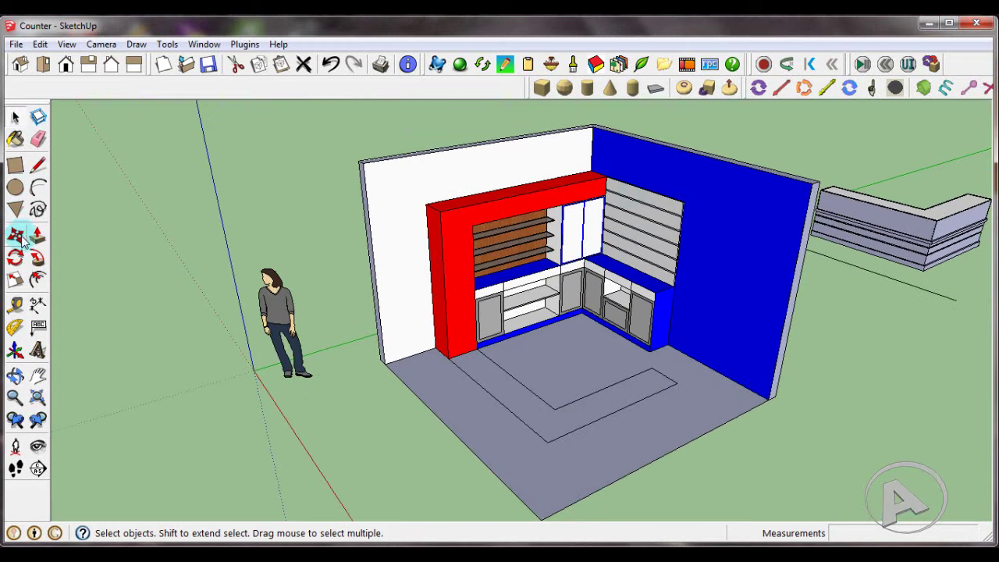
click(16, 236)
scroll(599, 141, up, 2)
click(593, 123)
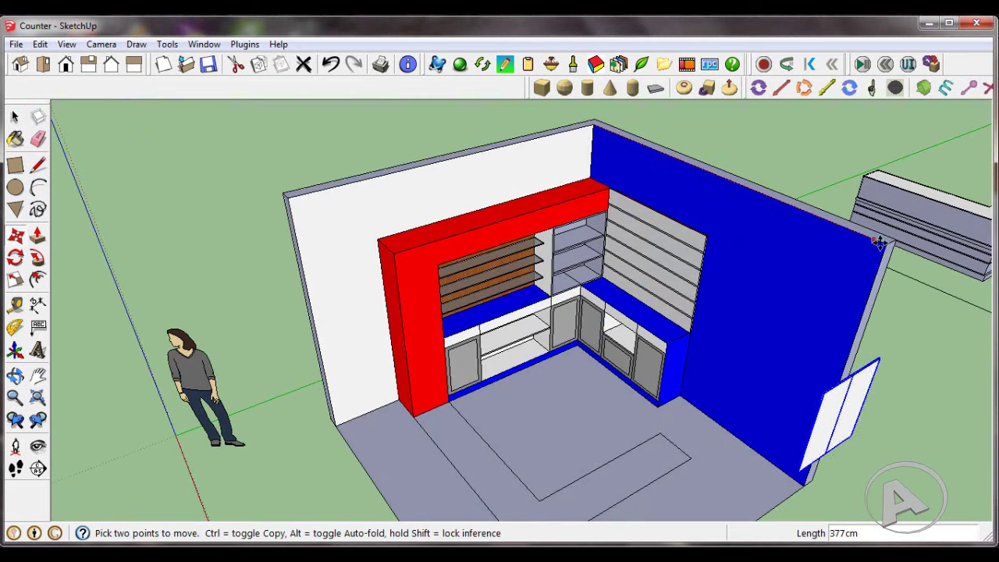
click(23, 119)
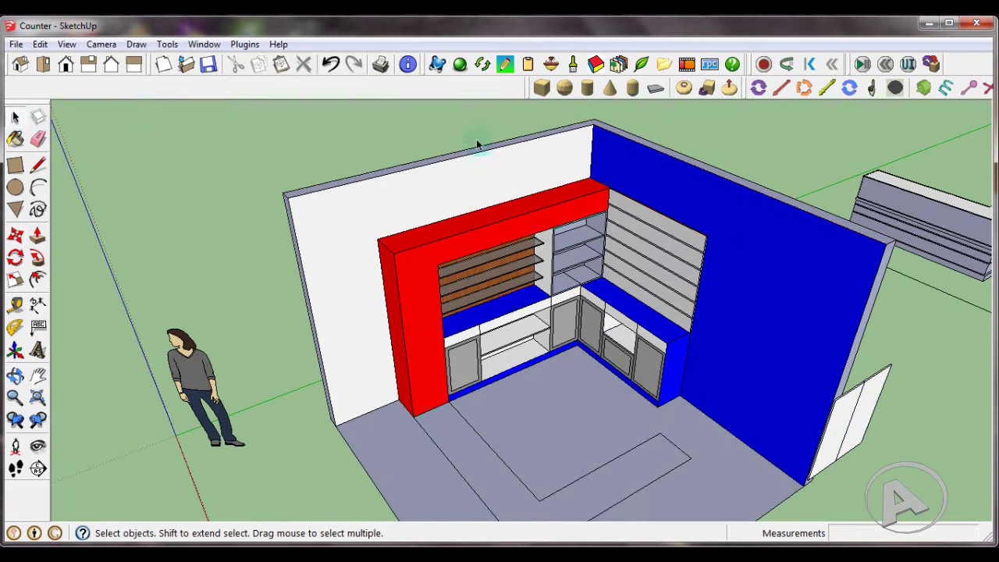
scroll(577, 246, up, 4)
- Paint the cabinet's back panel, right panel, and top, middle and bottom shelves white Color_000
scroll(581, 262, up, 2)
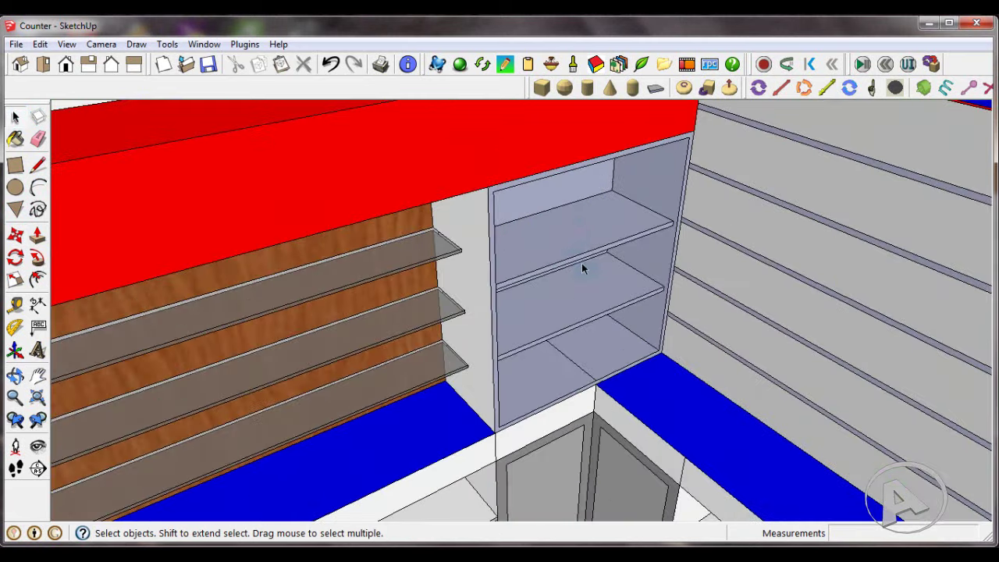
click(16, 139)
click(71, 233)
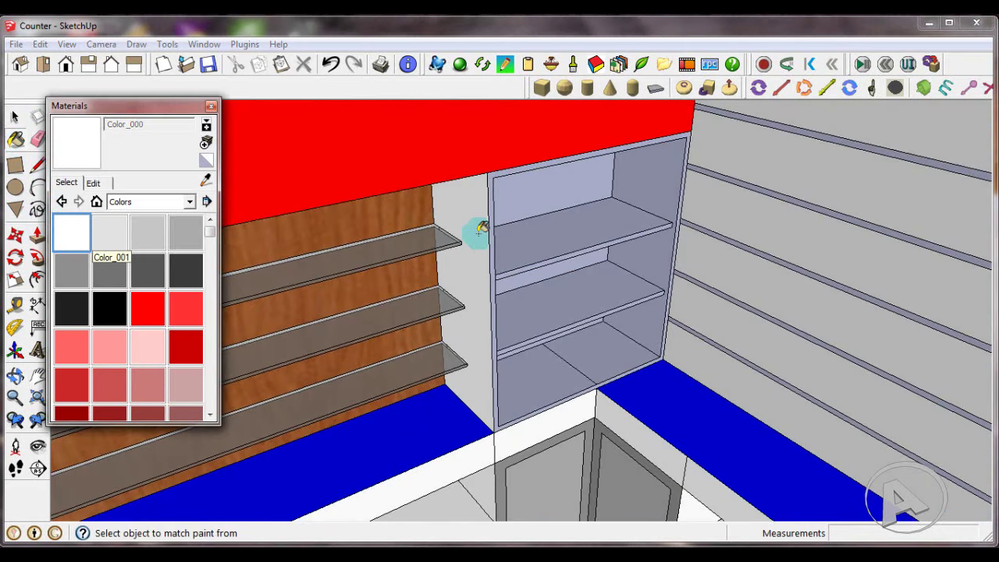
click(577, 199)
click(624, 216)
click(624, 216)
click(597, 265)
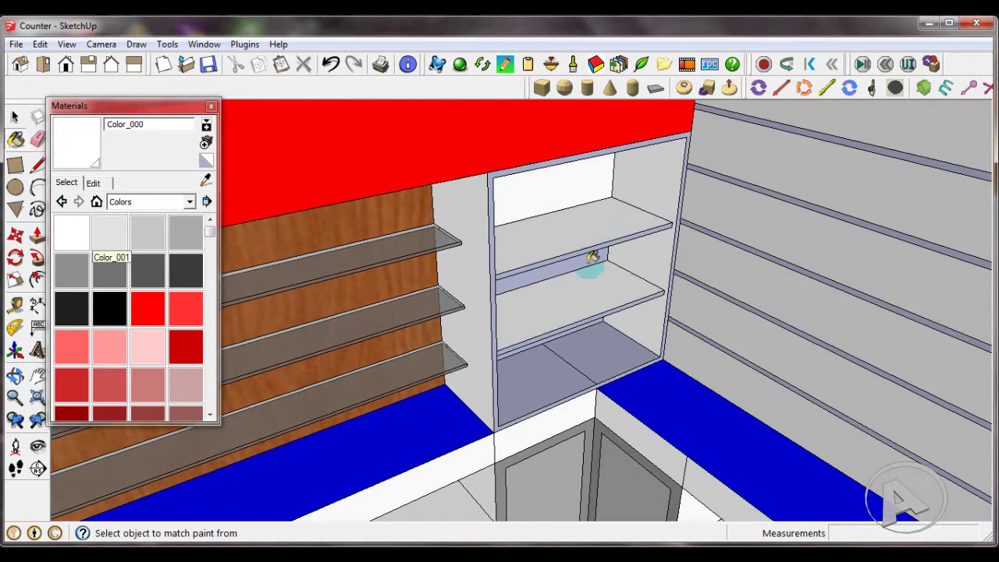
click(613, 348)
- Paint the middle shelf's front edge and the bottom shelf face white
scroll(496, 236, up, 1)
scroll(496, 234, up, 1)
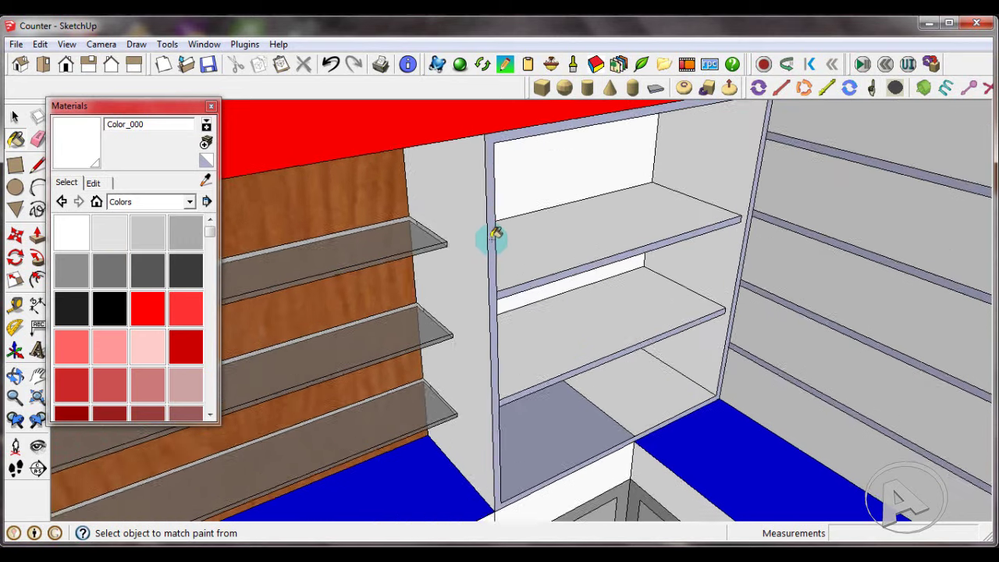
scroll(496, 232, up, 1)
scroll(494, 226, up, 1)
scroll(626, 237, up, 1)
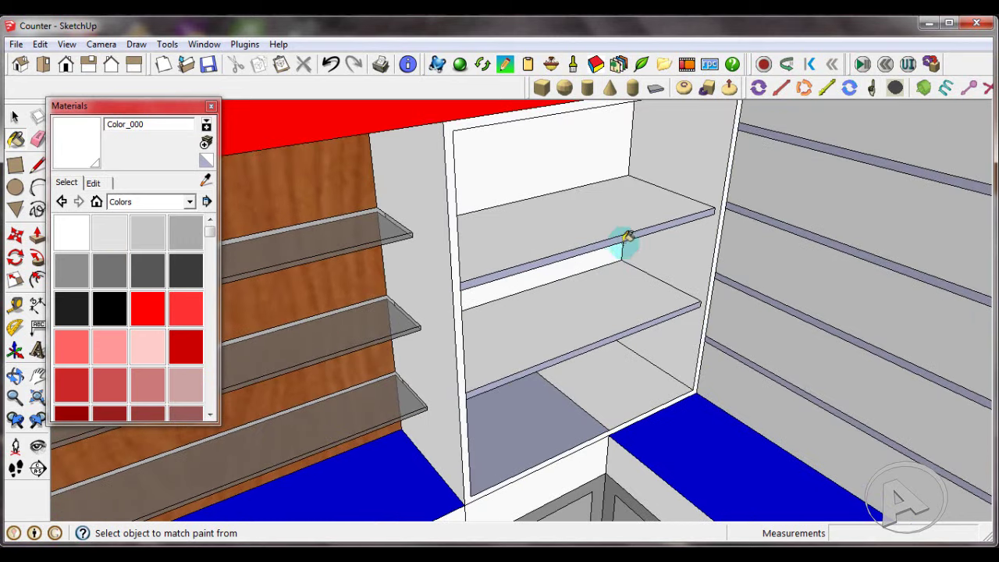
click(650, 304)
middle_drag(538, 287, 555, 338)
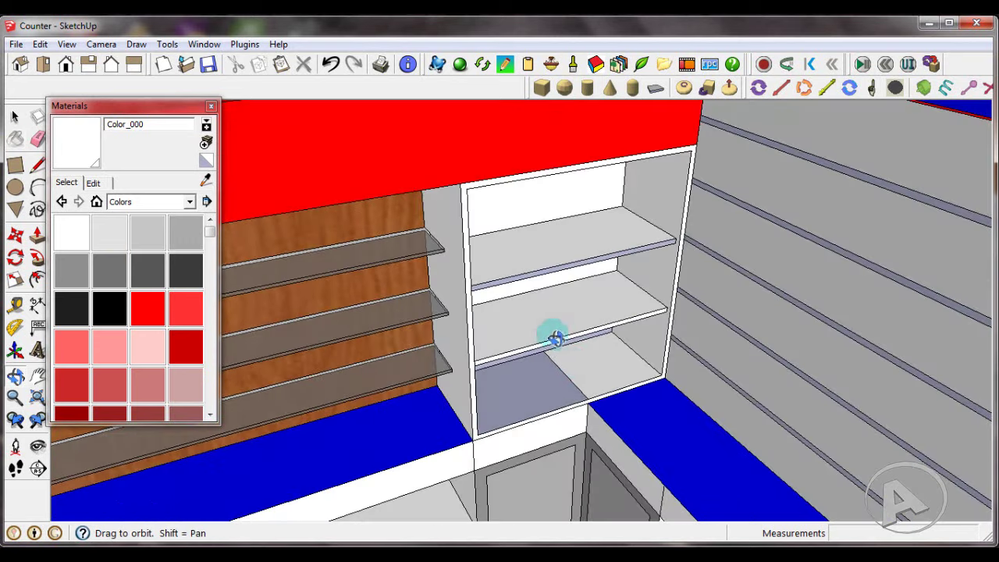
click(554, 375)
- View the whole counter corner, reselect white, and close the Materials panel
click(31, 139)
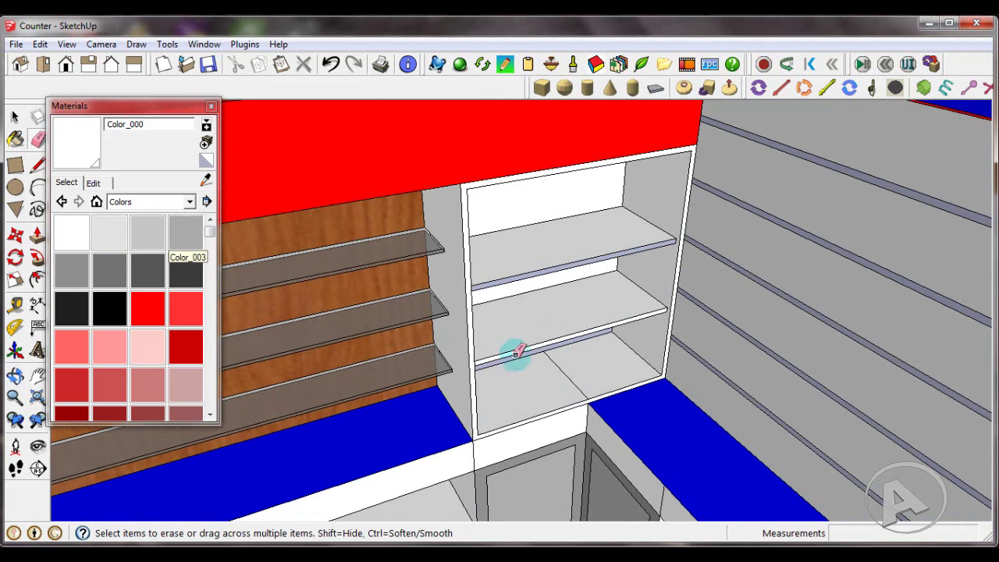
scroll(564, 377, down, 2)
middle_drag(553, 319, 606, 286)
scroll(607, 285, down, 3)
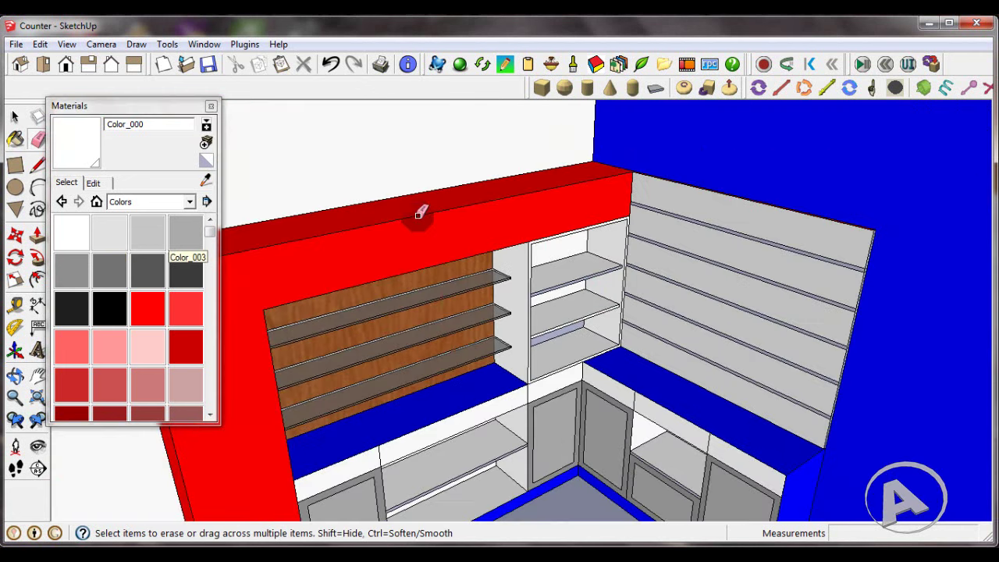
middle_drag(419, 211, 346, 228)
scroll(476, 289, up, 1)
scroll(476, 289, up, 3)
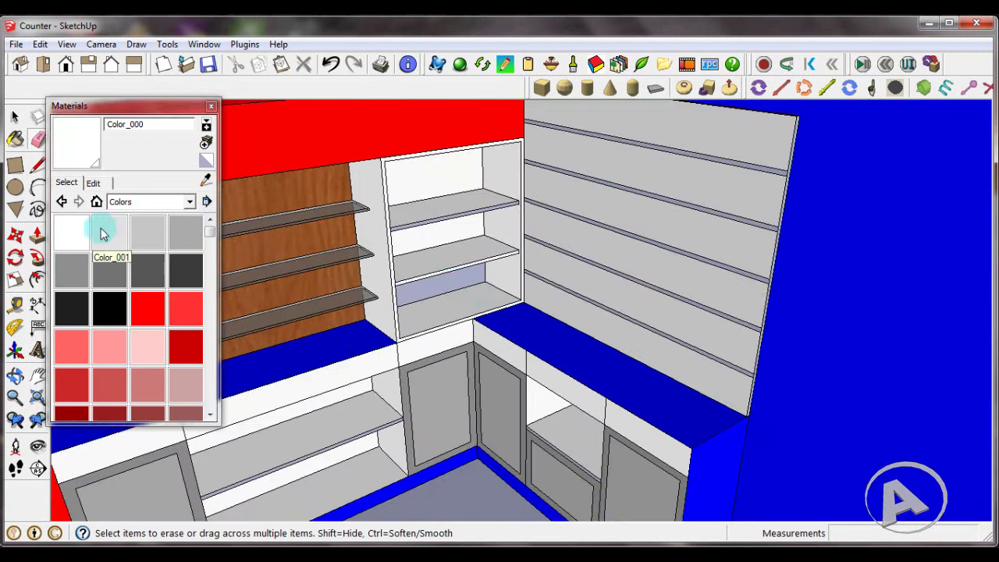
click(66, 224)
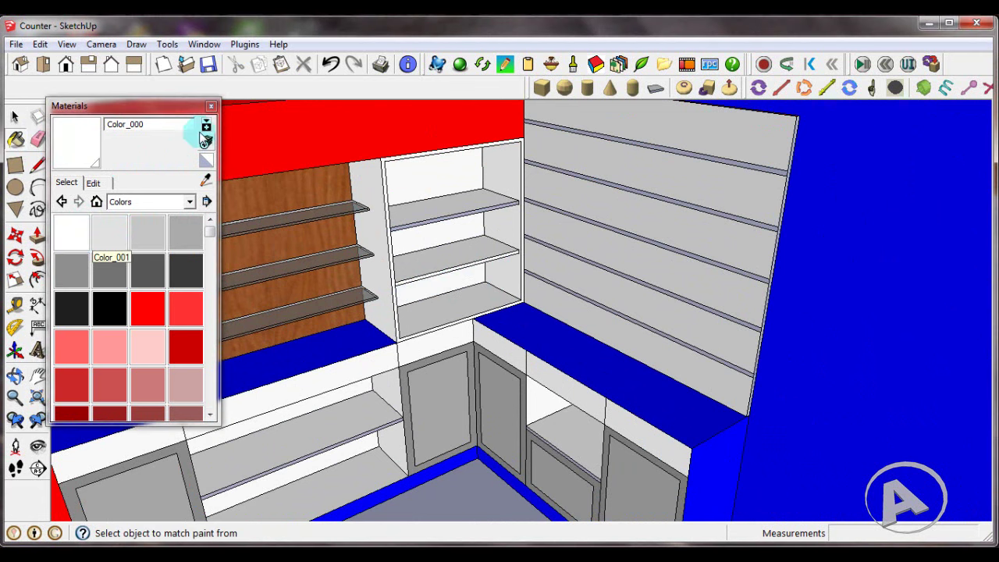
click(211, 106)
key(space)
scroll(323, 216, down, 5)
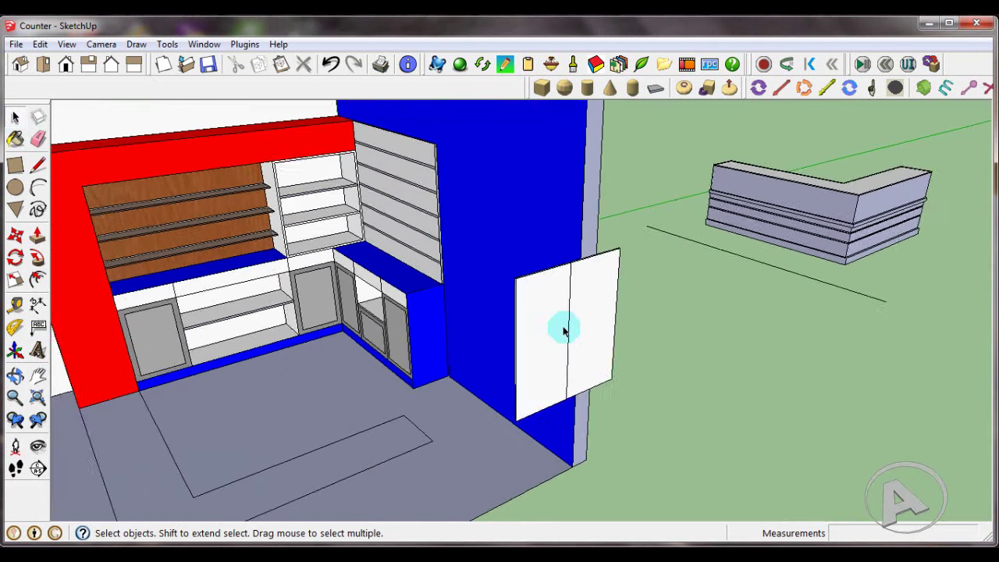
- Edit the door group and paint its pane with Translucent_Glass_Gray
scroll(562, 327, up, 2)
right_click(556, 331)
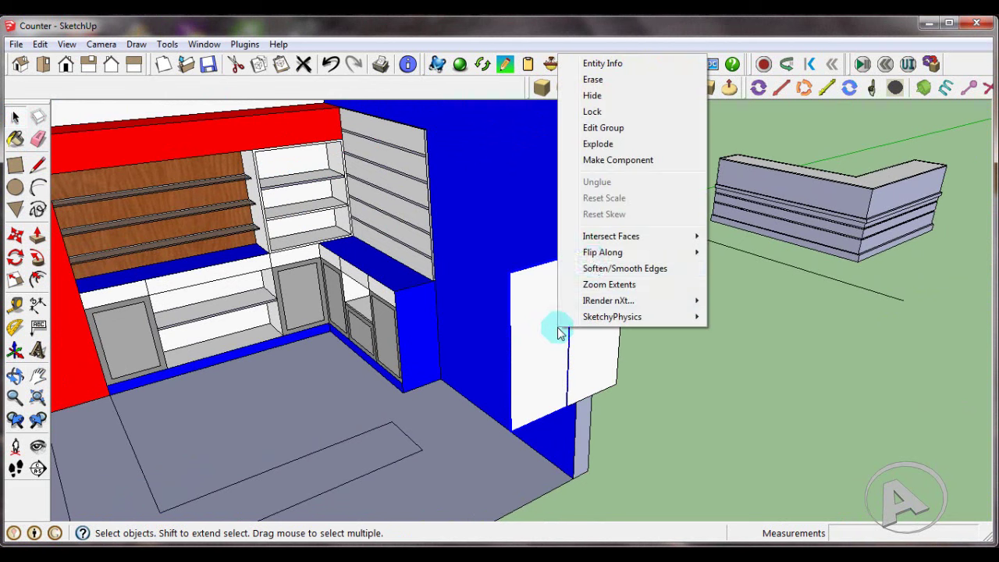
click(613, 129)
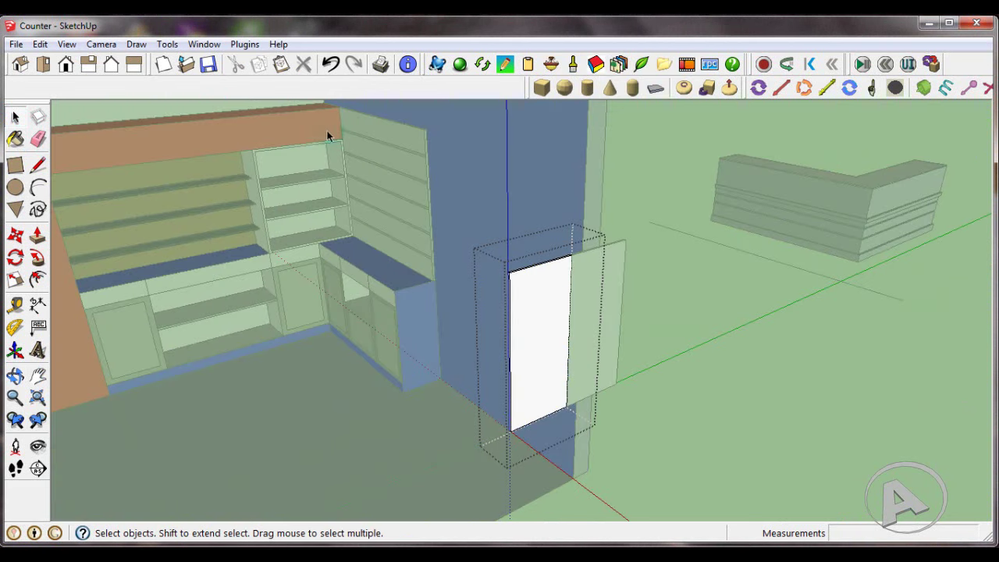
click(21, 139)
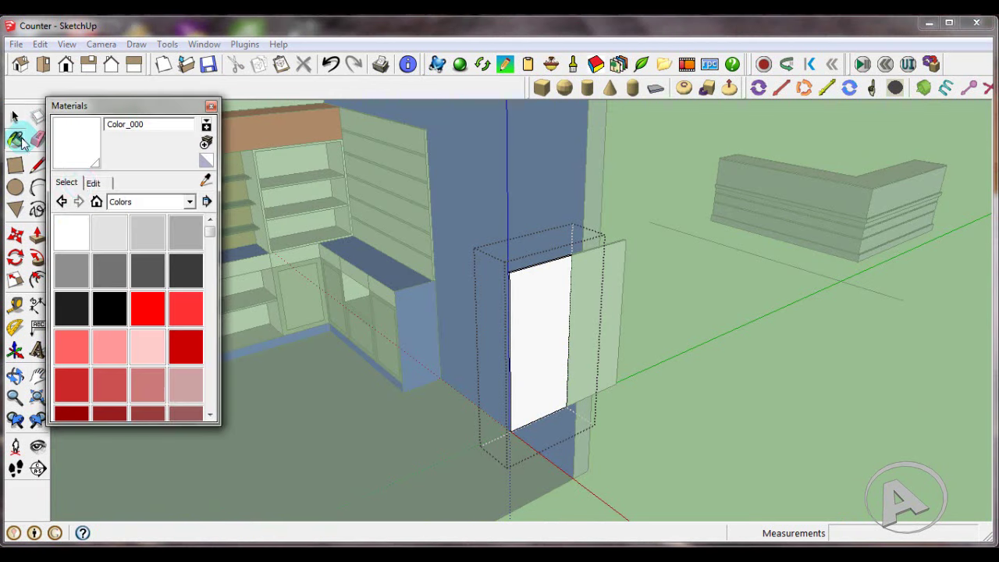
click(189, 202)
click(157, 361)
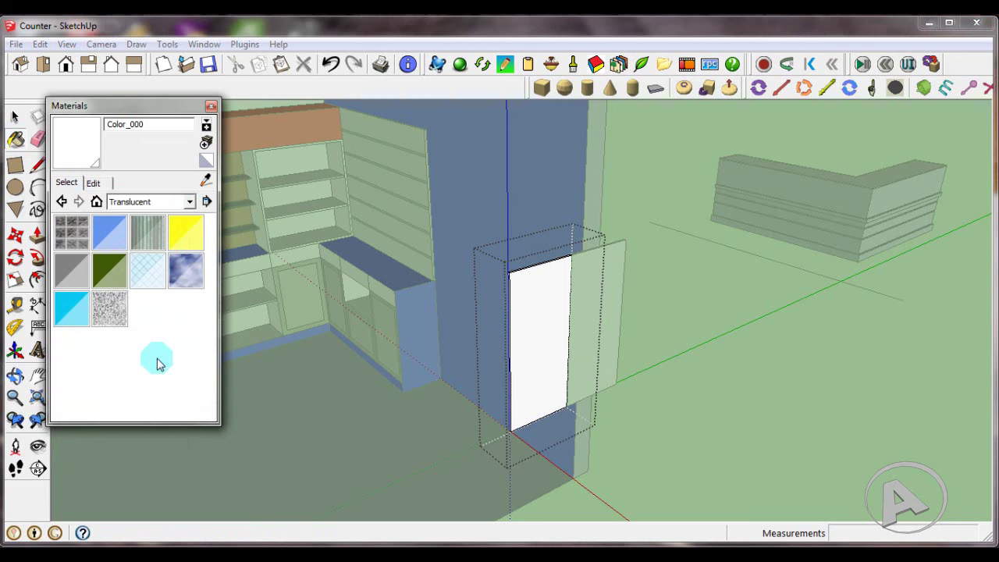
click(81, 280)
click(511, 301)
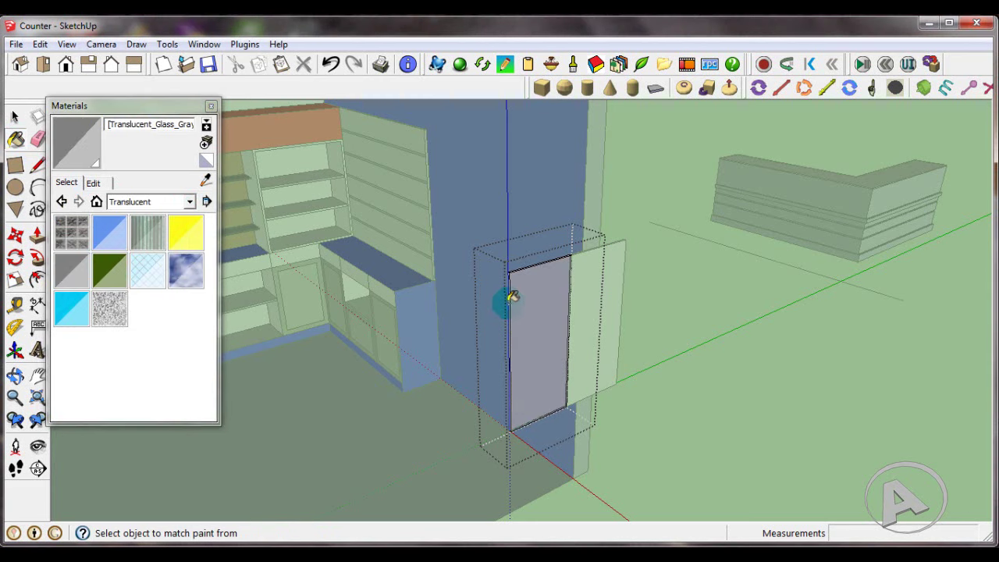
mouse_move(508, 296)
middle_down()
mouse_move(646, 339)
mouse_move(808, 293)
middle_up()
scroll(808, 293, up, 3)
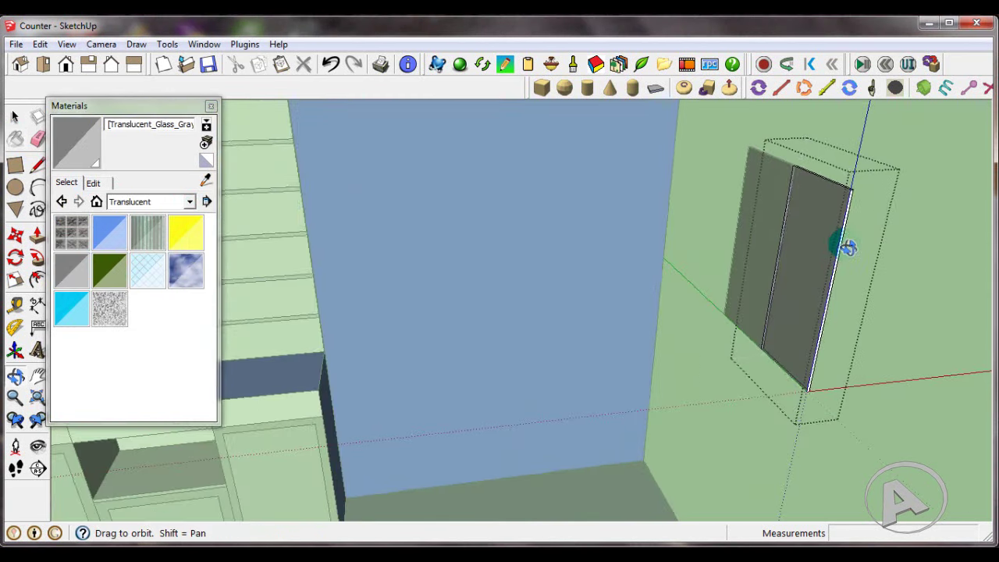
middle_drag(844, 242, 822, 270)
scroll(822, 270, up, 2)
middle_drag(858, 219, 673, 265)
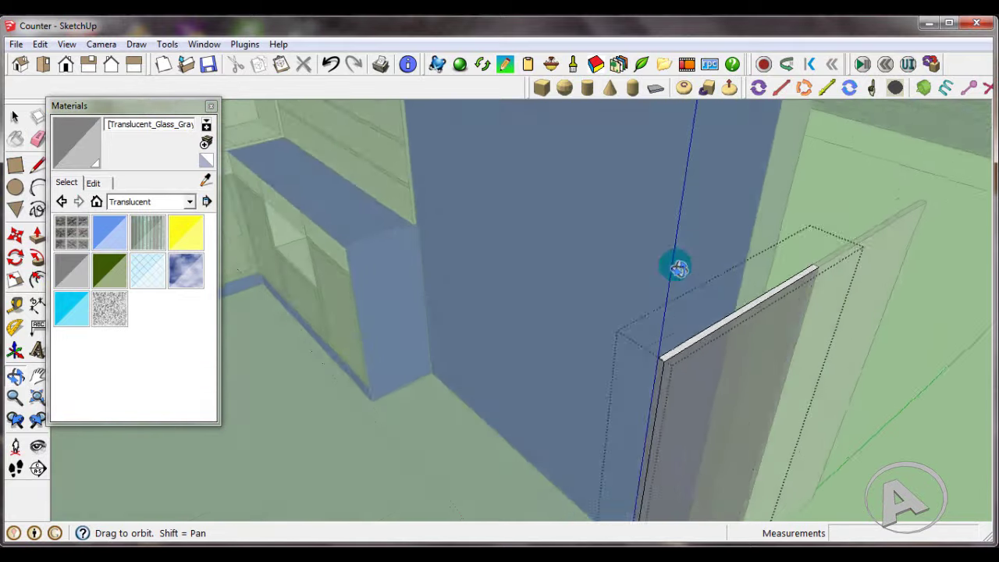
scroll(687, 357, down, 2)
scroll(508, 323, down, 2)
middle_drag(508, 323, 649, 371)
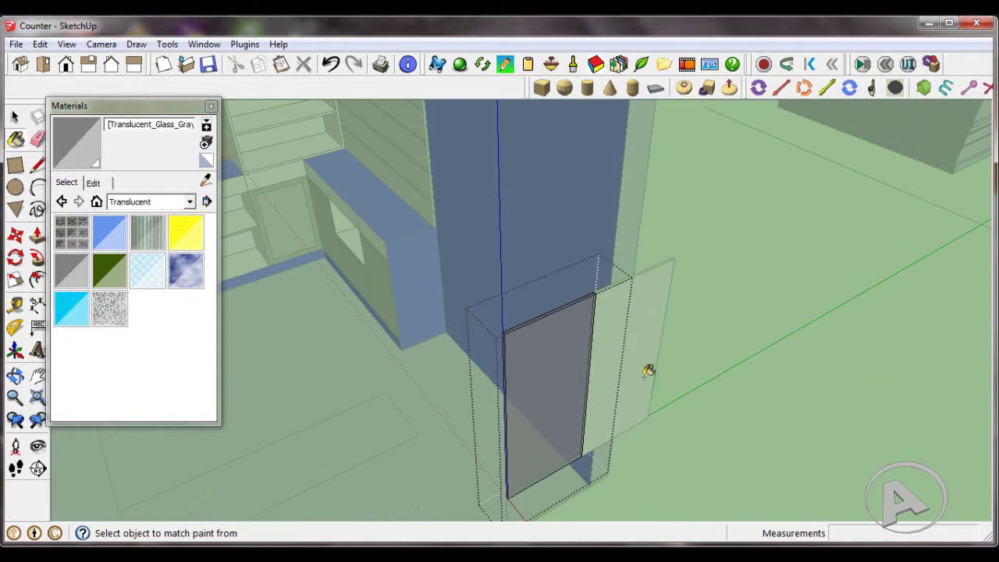
- Edit the inner pane group, paint its face translucent grey, and exit group editing
click(210, 106)
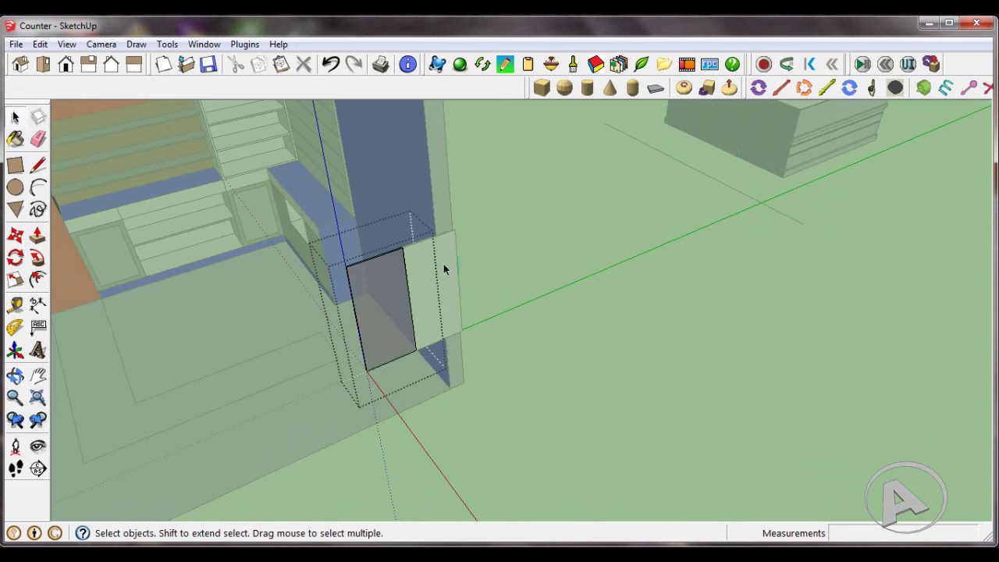
right_click(444, 265)
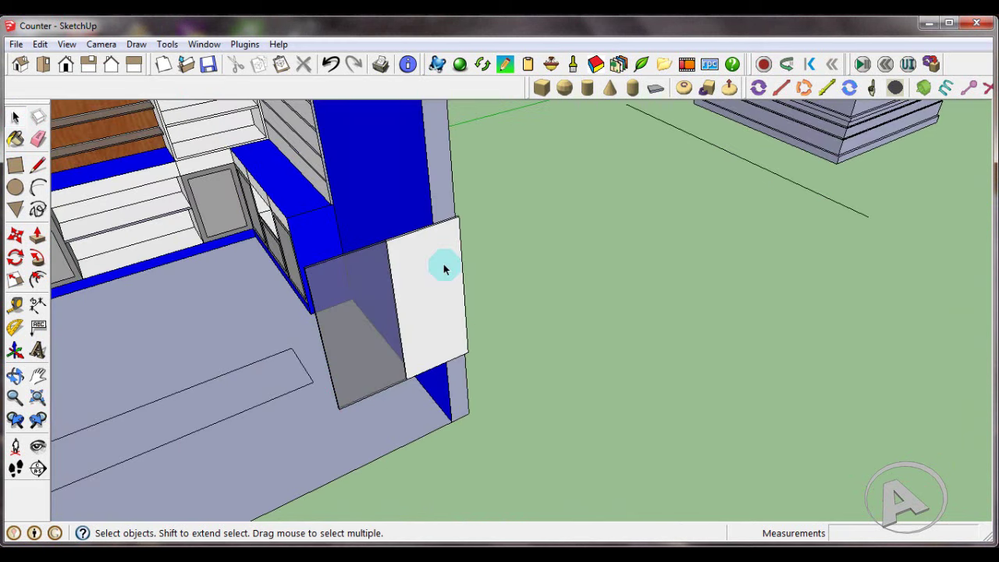
click(511, 339)
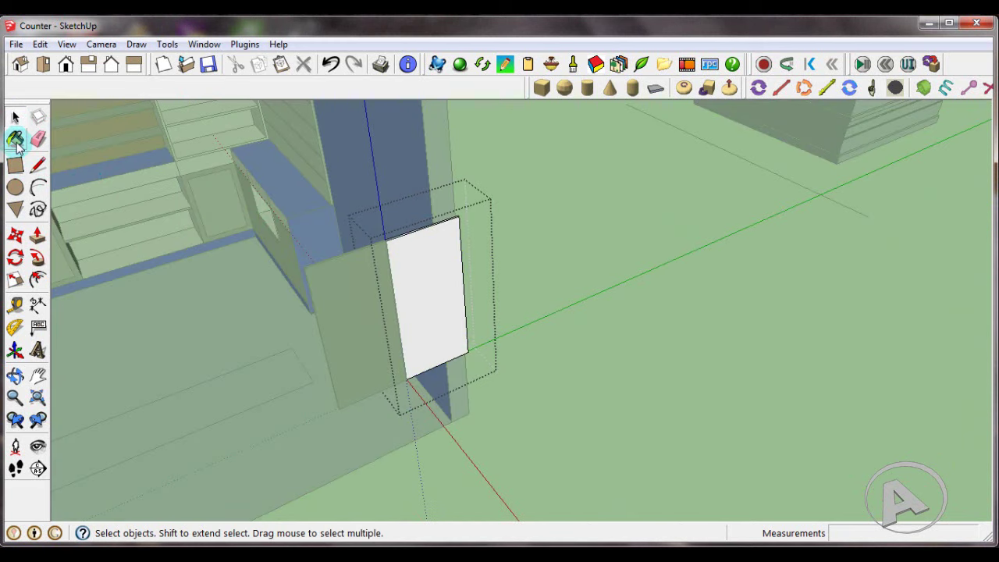
click(15, 140)
click(414, 278)
mouse_move(474, 281)
middle_down()
mouse_move(345, 295)
mouse_move(697, 301)
mouse_move(806, 223)
mouse_move(401, 164)
middle_up()
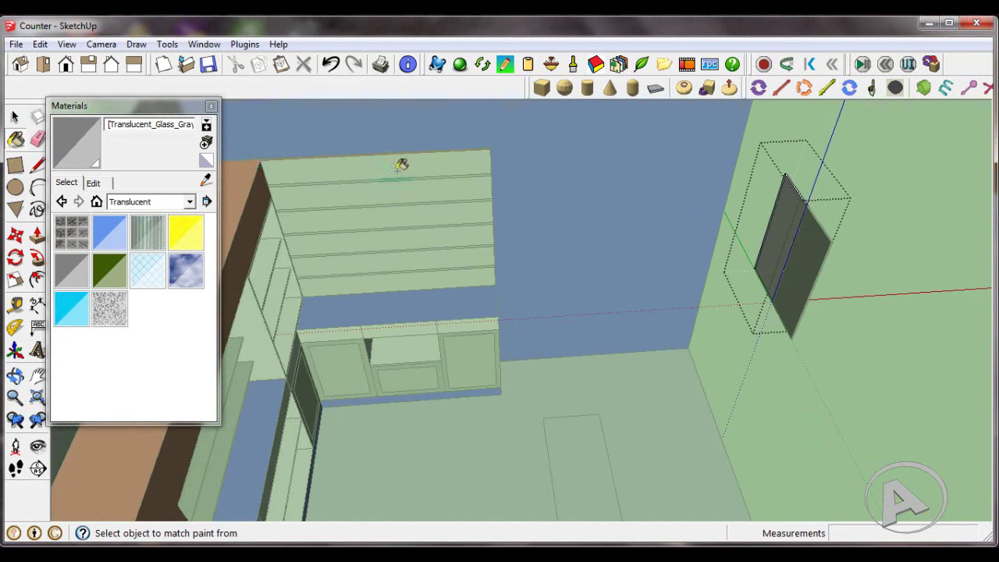
click(211, 106)
mouse_move(211, 111)
middle_down()
mouse_move(256, 207)
mouse_move(457, 263)
mouse_move(181, 153)
middle_up()
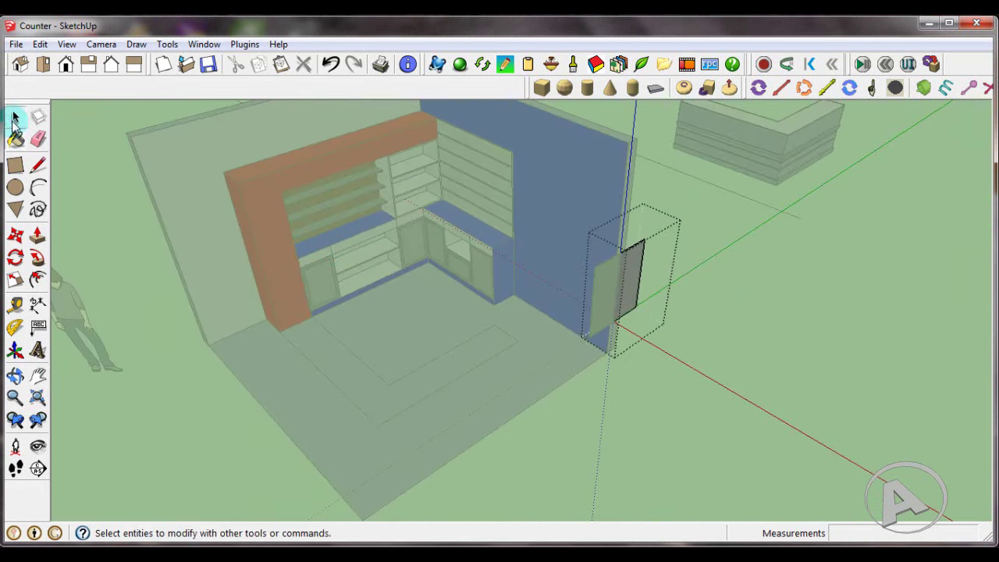
click(14, 117)
middle_drag(594, 268, 549, 281)
click(548, 280)
- Sample grey Color_003 from a door and paint three lower cabinet fronts with it
scroll(580, 245, up, 3)
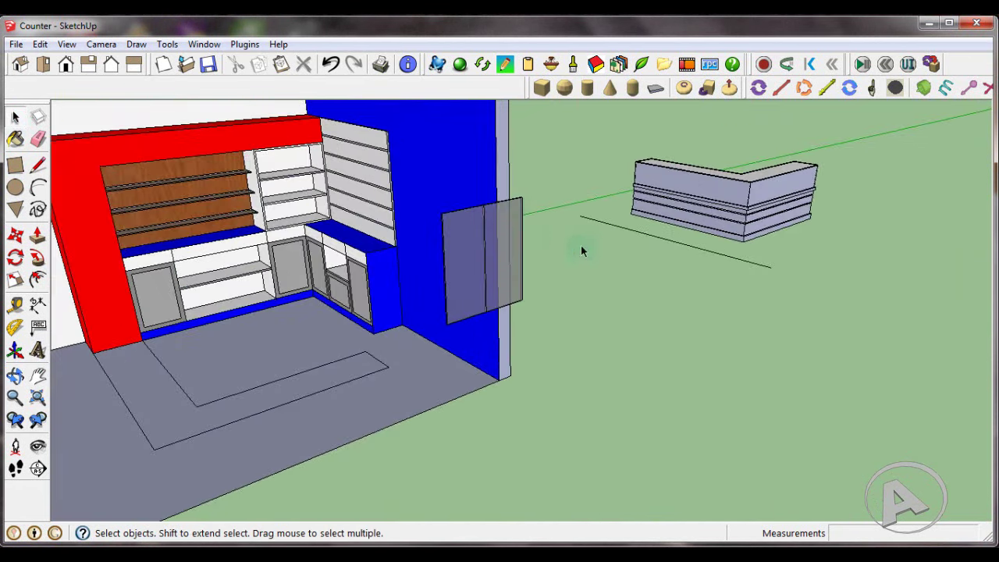
scroll(560, 261, down, 2)
scroll(559, 260, down, 3)
scroll(601, 279, up, 2)
scroll(398, 273, up, 3)
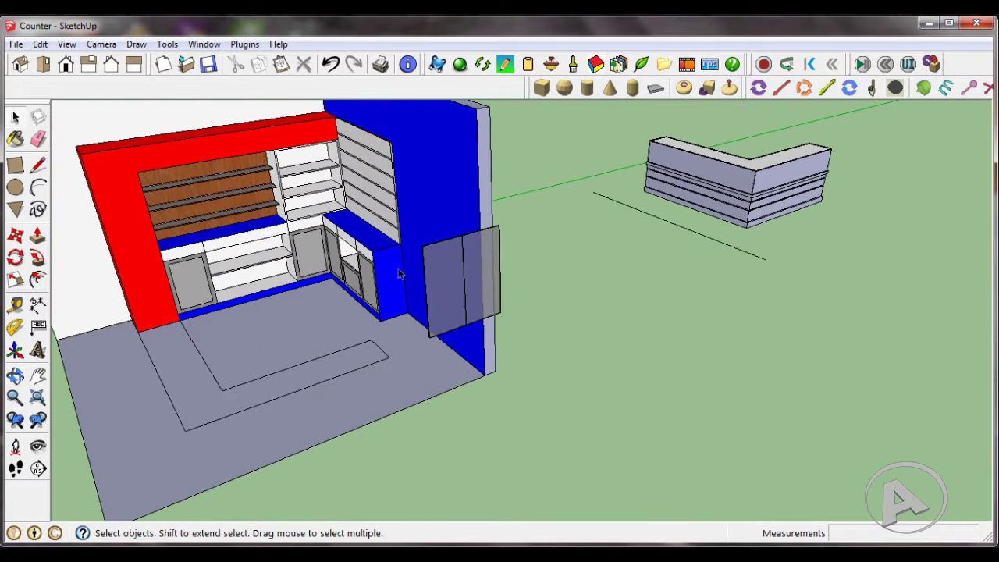
middle_drag(397, 273, 435, 229)
scroll(345, 276, up, 2)
scroll(345, 272, up, 3)
scroll(345, 272, up, 2)
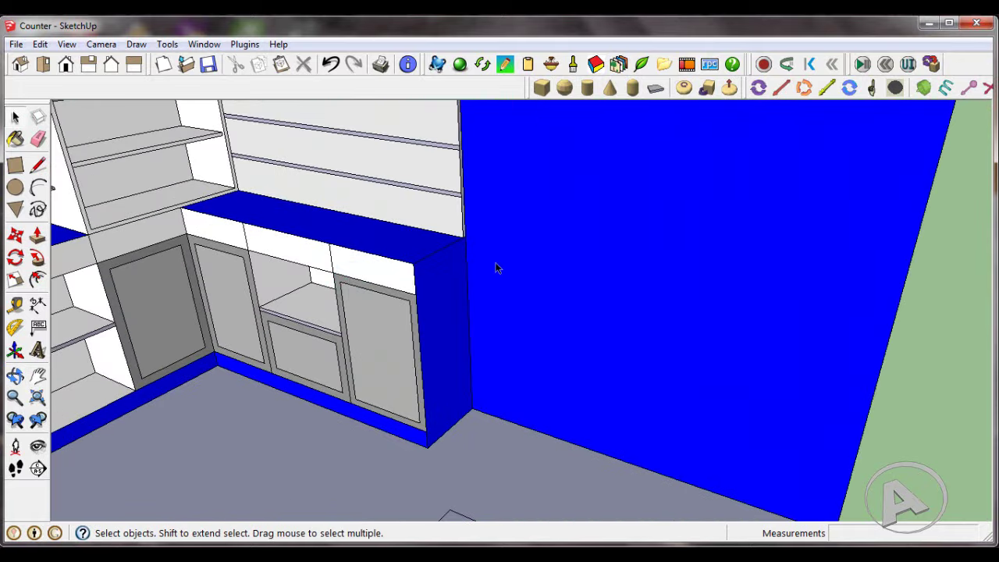
scroll(497, 273, down, 3)
middle_drag(497, 277, 297, 252)
scroll(128, 190, up, 3)
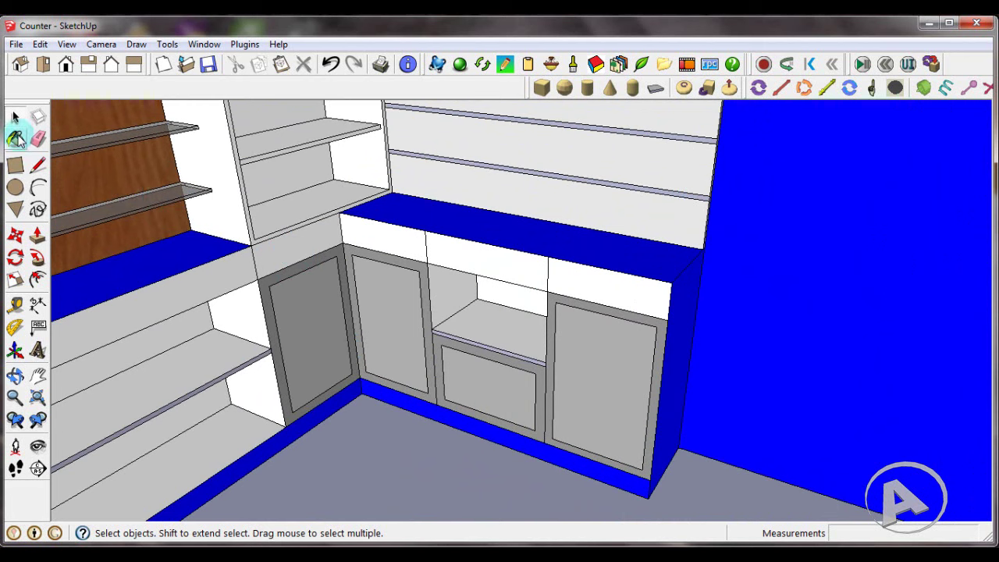
click(15, 139)
alt+click(390, 281)
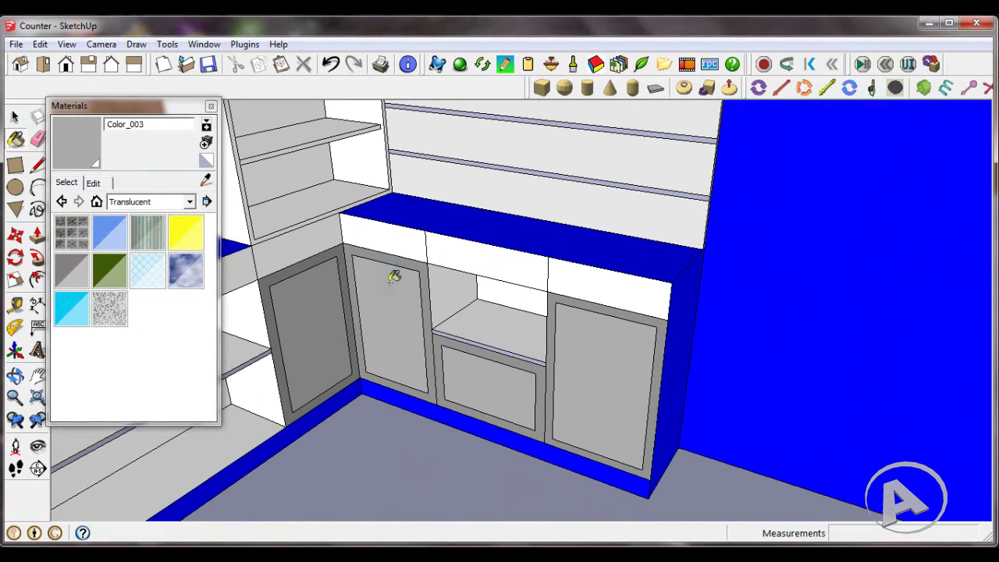
click(310, 243)
click(463, 247)
click(586, 278)
mouse_move(586, 279)
middle_down()
mouse_move(657, 292)
mouse_move(373, 292)
mouse_move(337, 329)
mouse_move(446, 278)
mouse_move(290, 301)
mouse_move(631, 288)
middle_up()
middle_drag(673, 254, 597, 291)
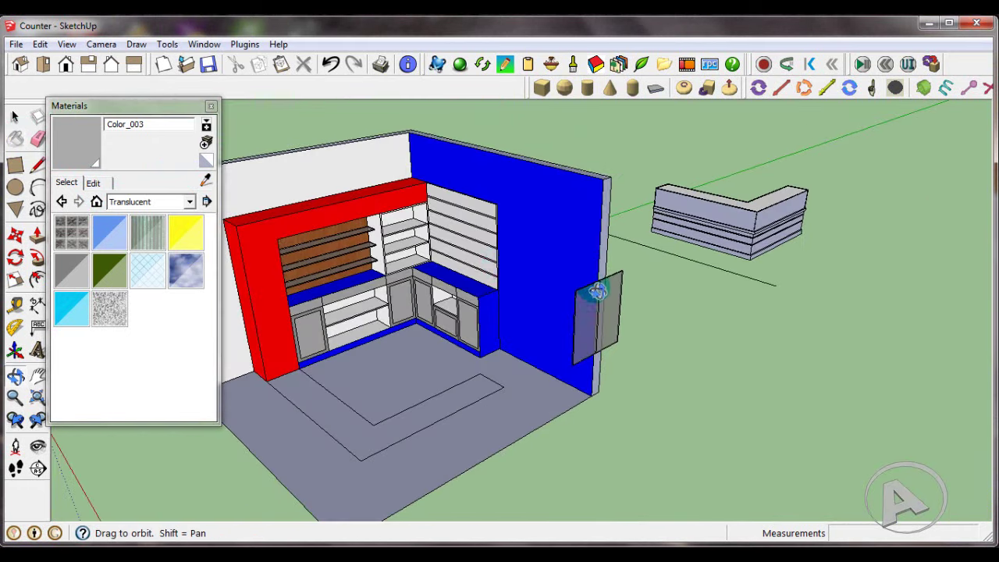
- Paint the whole counter blue Color_I02 from the Colors collection, then undo it
scroll(819, 193, up, 3)
scroll(799, 229, up, 2)
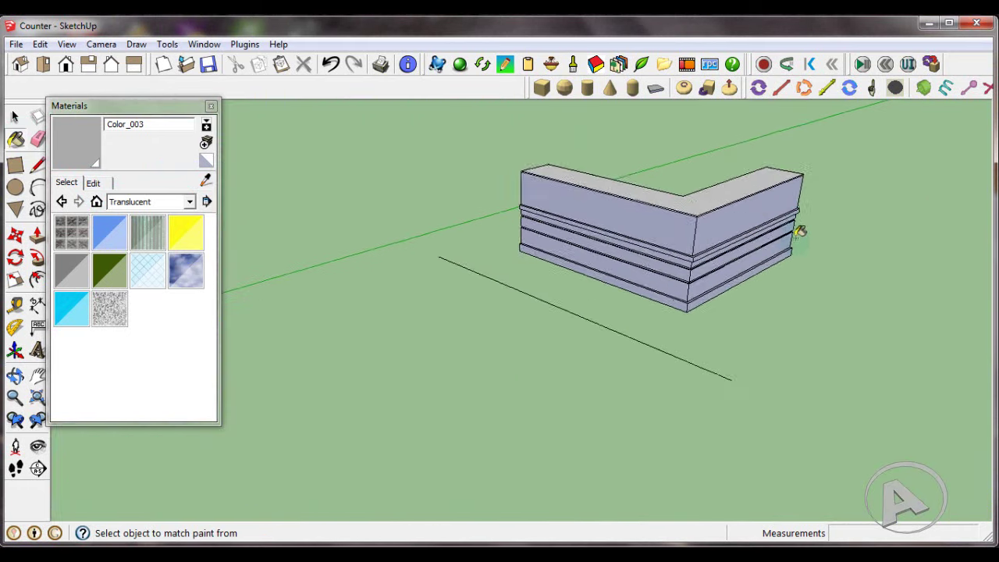
mouse_move(798, 229)
middle_down()
mouse_move(742, 261)
mouse_move(718, 255)
mouse_move(642, 319)
middle_up()
scroll(379, 179, up, 3)
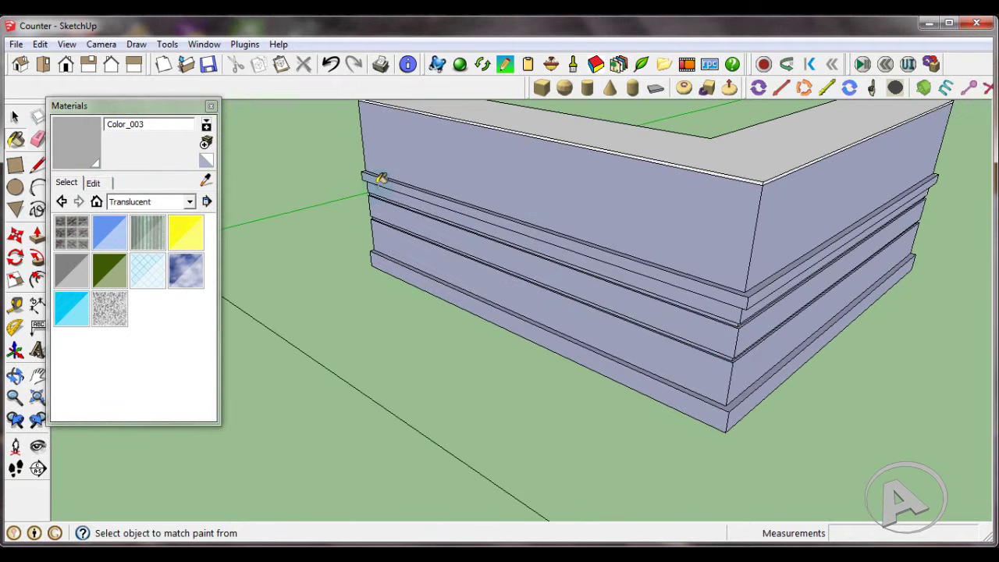
scroll(379, 182, up, 2)
click(189, 201)
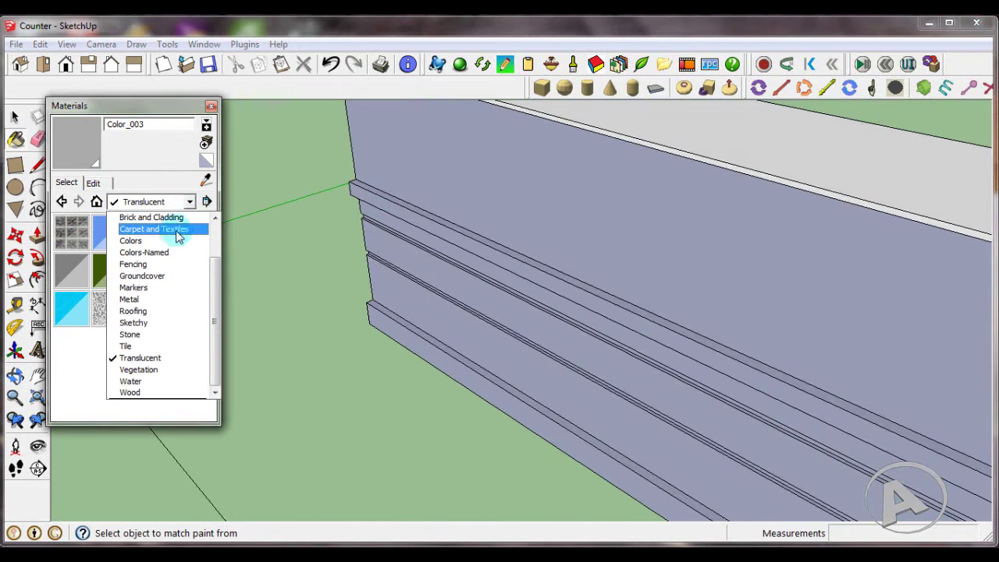
click(166, 237)
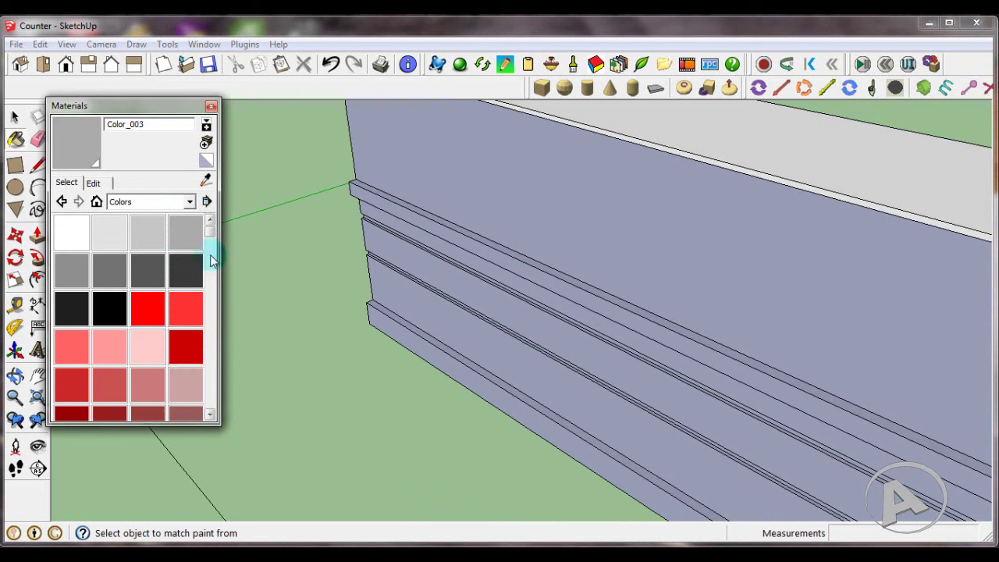
drag(210, 234, 211, 347)
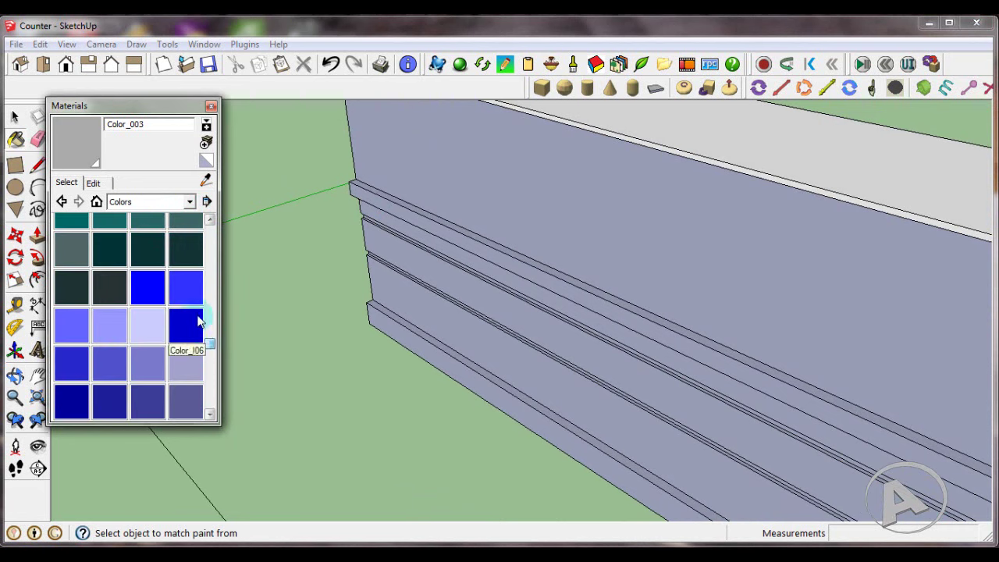
click(186, 295)
click(450, 227)
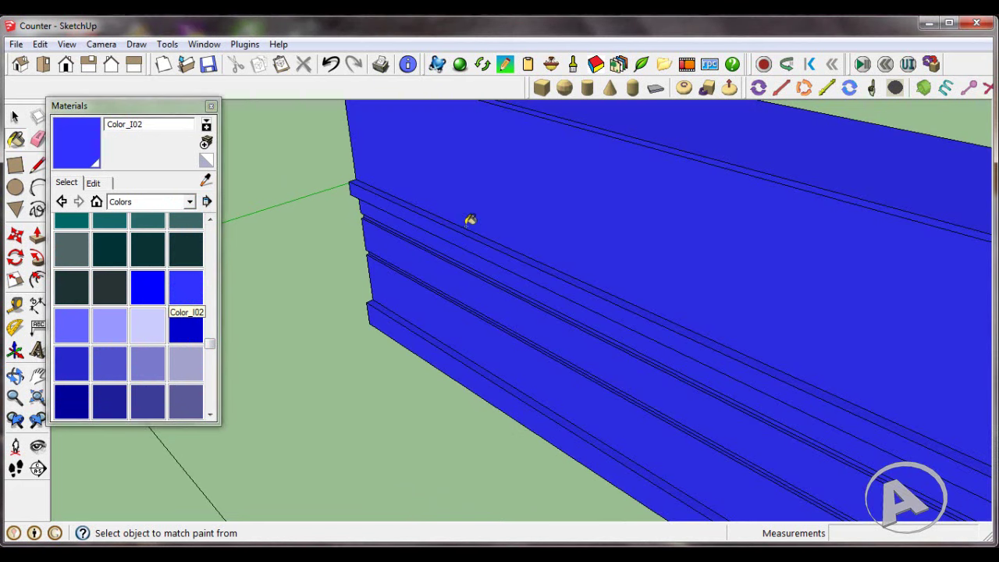
click(331, 67)
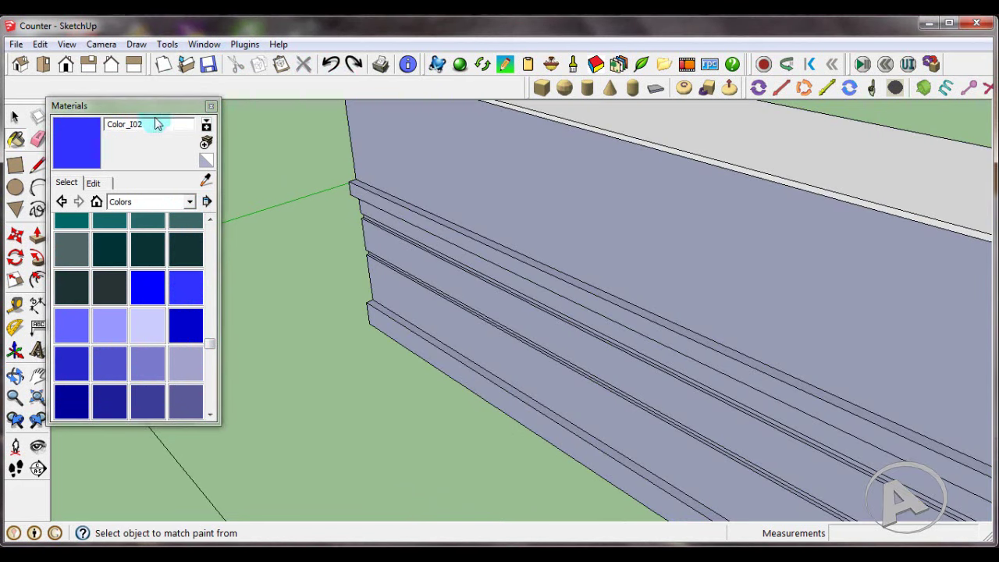
- Select the counter group and open it for editing
key(space)
click(507, 220)
right_click(508, 222)
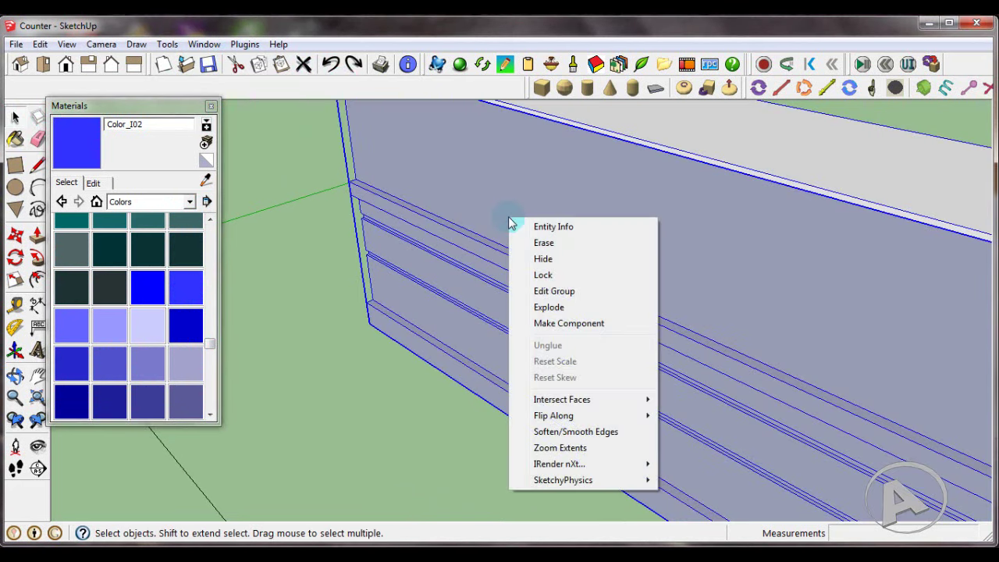
click(575, 299)
scroll(495, 254, up, 2)
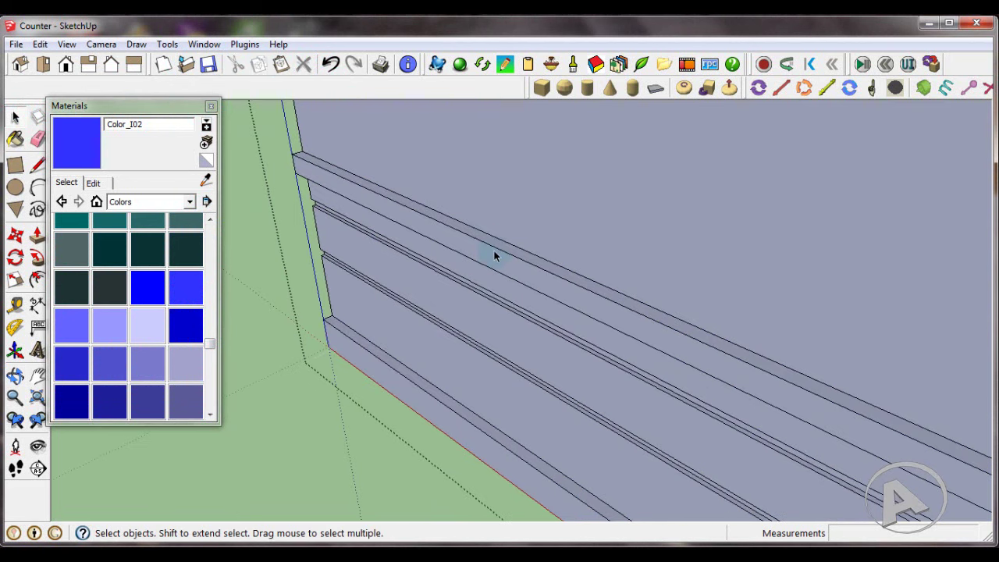
scroll(495, 254, up, 2)
- Paint the counter's top rail faces and baseboard blue Color_I02
click(205, 179)
click(368, 184)
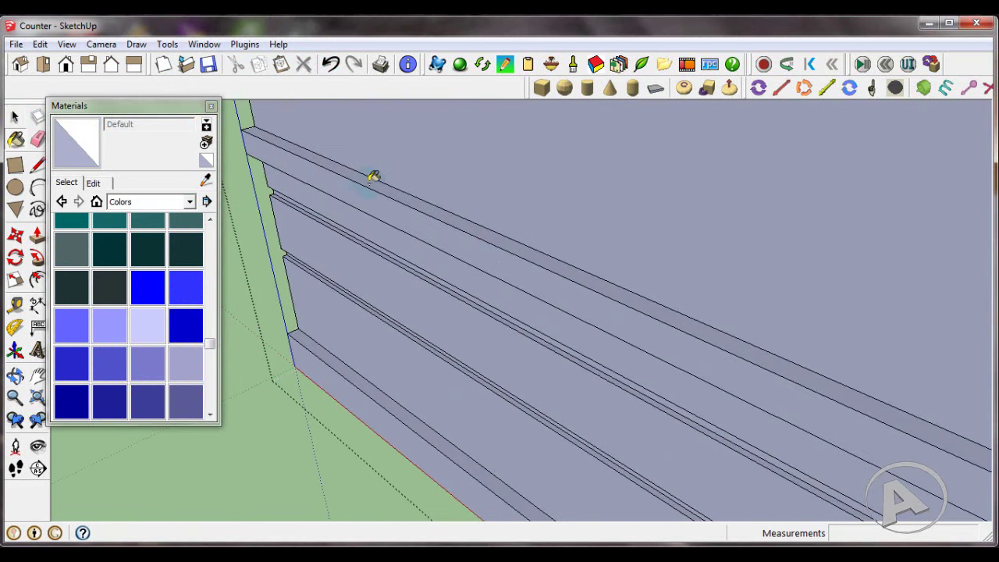
click(186, 287)
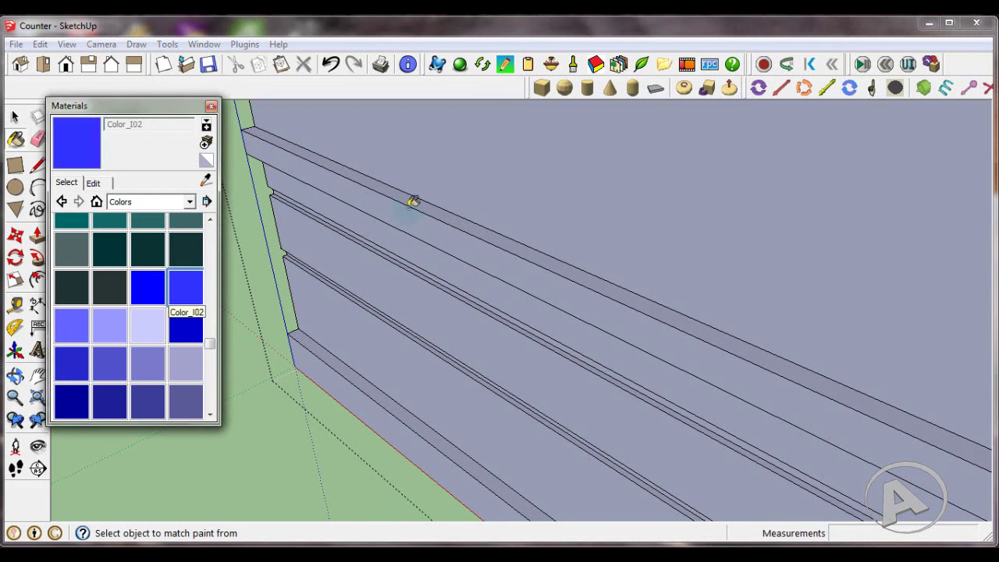
click(422, 214)
click(430, 201)
mouse_move(419, 196)
middle_down()
mouse_move(356, 346)
mouse_move(368, 335)
middle_up()
click(368, 356)
scroll(368, 356, down, 3)
mouse_move(383, 262)
middle_down()
mouse_move(414, 289)
mouse_move(515, 332)
middle_up()
scroll(515, 332, up, 3)
mouse_move(758, 346)
middle_down()
mouse_move(754, 463)
mouse_move(729, 352)
mouse_move(294, 260)
mouse_move(331, 223)
middle_up()
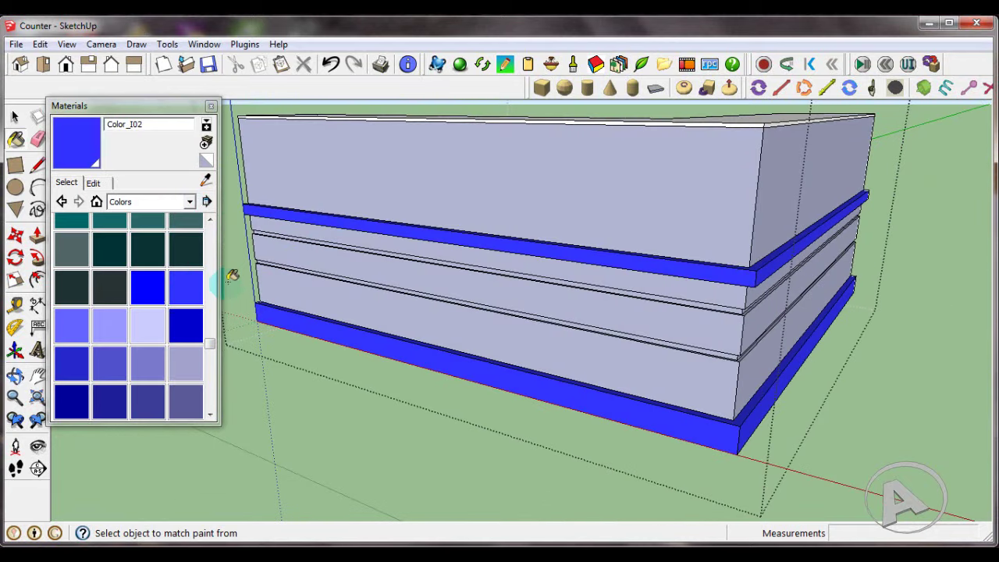
- Paint the upper and lower thin ledge strips light lavender Color_I05
click(155, 324)
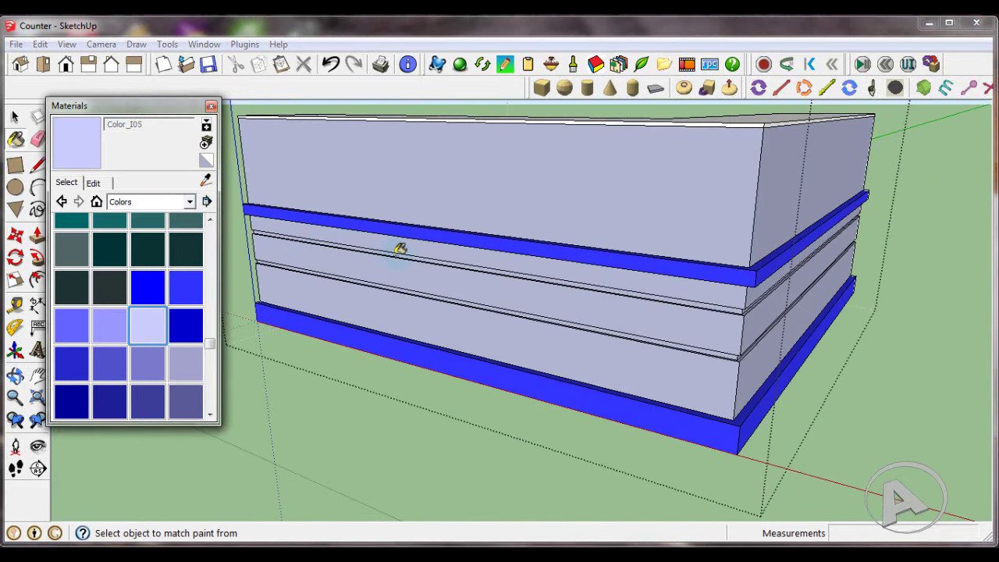
scroll(458, 259, up, 3)
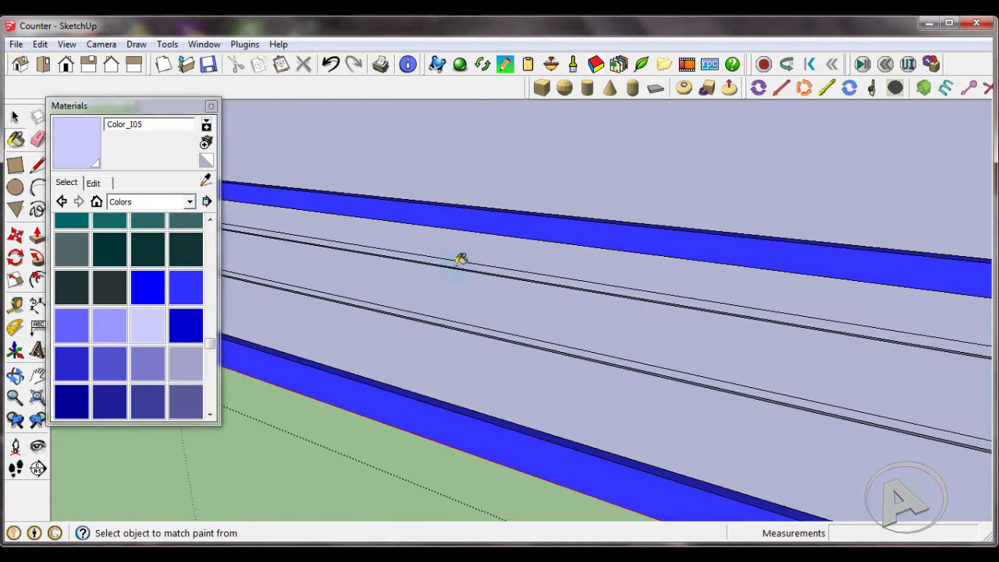
click(458, 260)
scroll(468, 330, up, 2)
scroll(476, 334, up, 2)
click(475, 336)
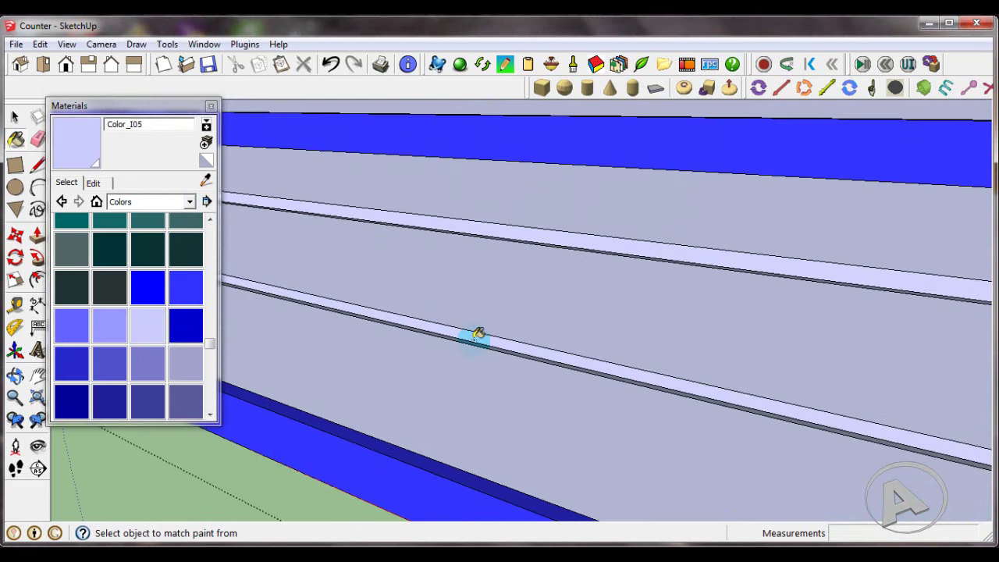
- Paint the upper and middle front strips of the counter lavender
click(110, 327)
click(444, 196)
click(424, 275)
scroll(394, 344, down, 5)
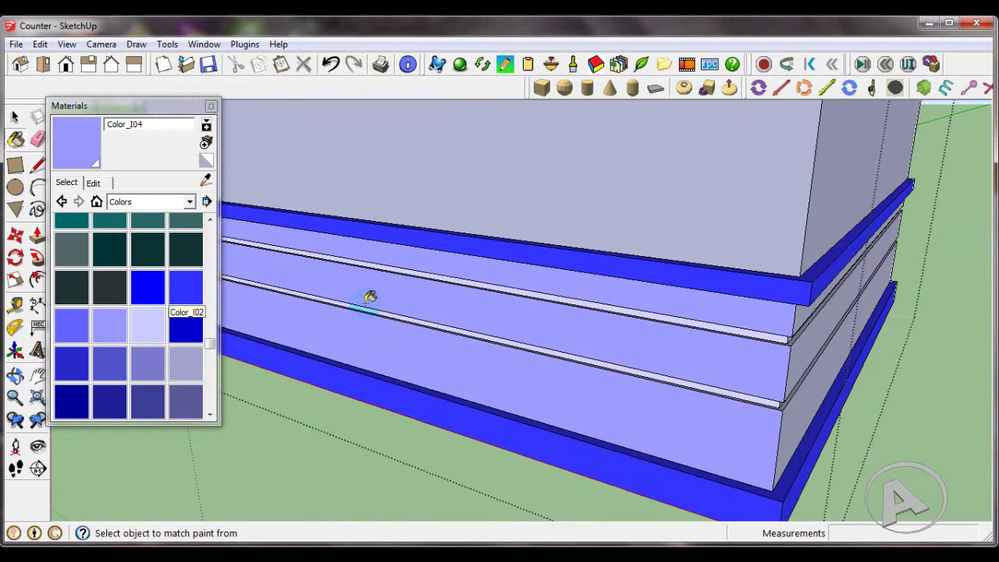
mouse_move(369, 291)
middle_down()
mouse_move(544, 350)
mouse_move(616, 338)
middle_up()
scroll(616, 341, up, 1)
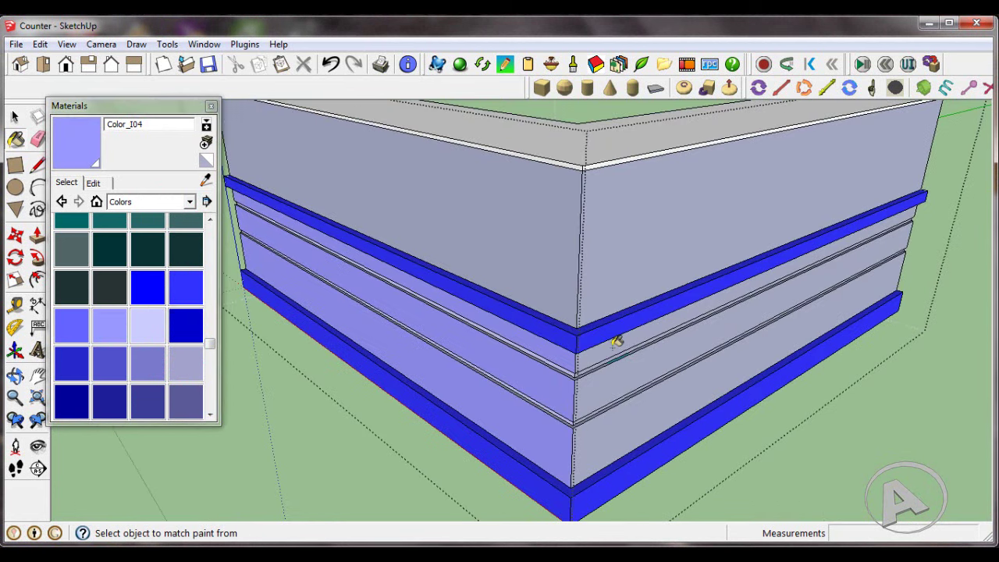
- Repaint the front and right-side strips a lighter lavender
click(158, 343)
click(502, 306)
click(502, 348)
click(497, 401)
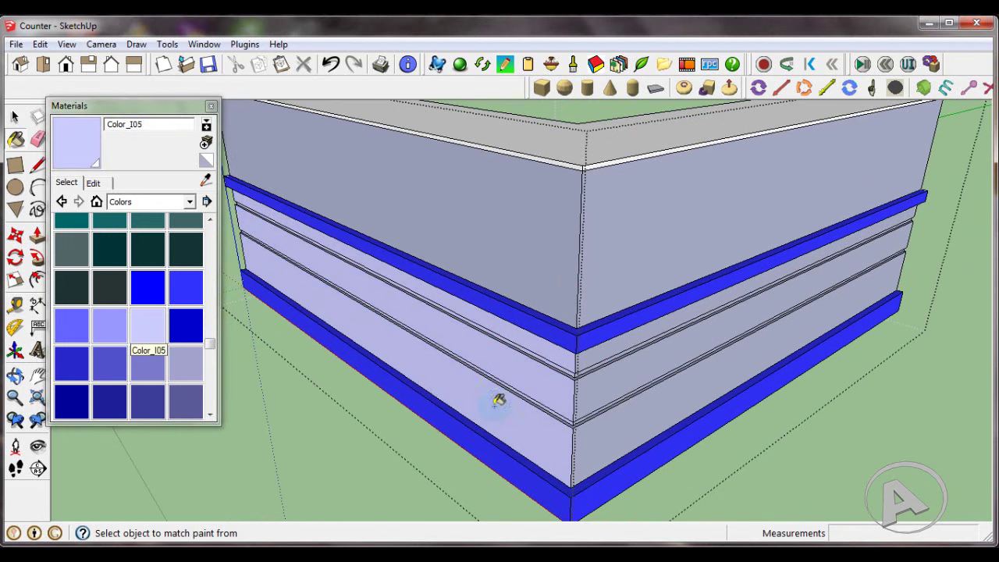
click(603, 355)
click(617, 379)
click(617, 424)
mouse_move(437, 349)
middle_down()
mouse_move(457, 351)
mouse_move(601, 267)
mouse_move(446, 290)
middle_up()
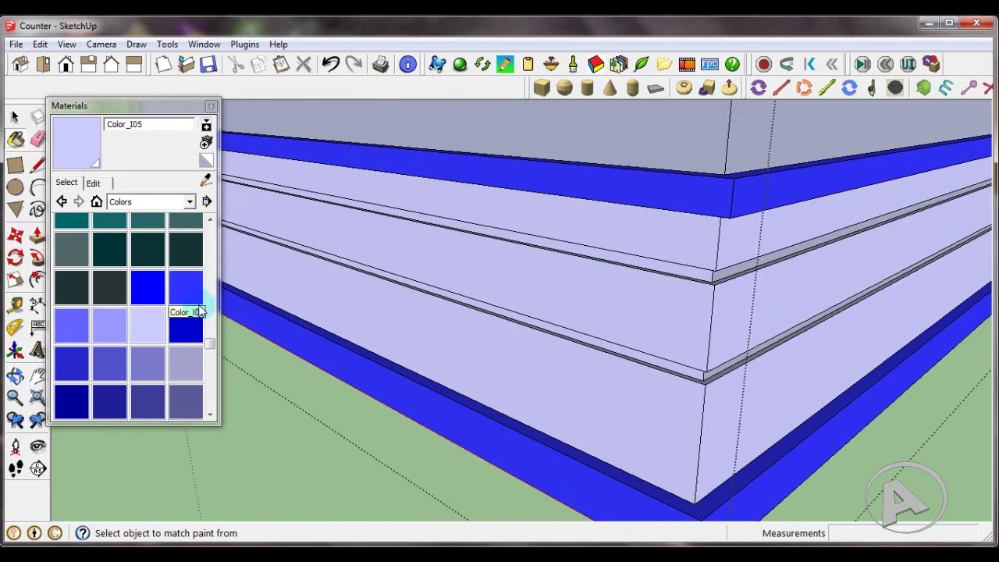
- Paint the upper and lower front and right strips light cyan Color_H05
scroll(211, 348, down, 1)
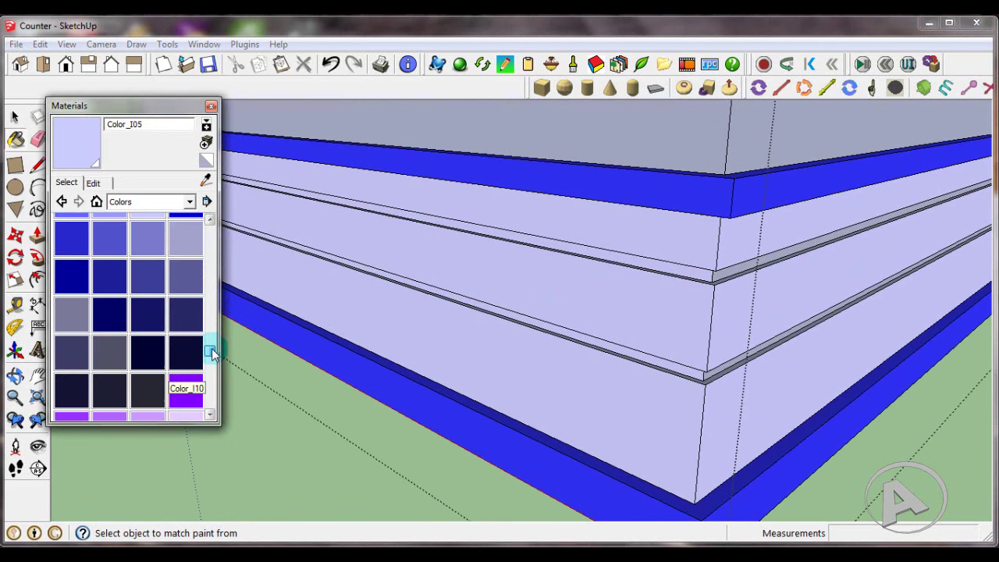
scroll(212, 348, up, 2)
scroll(216, 335, up, 2)
scroll(216, 334, up, 2)
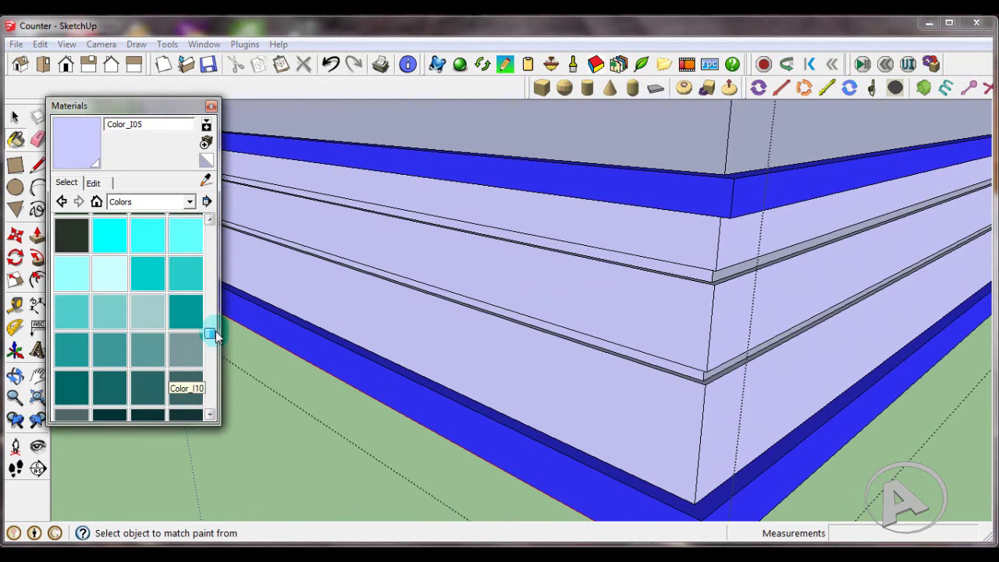
click(110, 273)
click(678, 264)
mouse_move(678, 305)
middle_down()
mouse_move(682, 361)
mouse_move(747, 241)
mouse_move(582, 227)
mouse_move(563, 266)
middle_up()
click(681, 361)
click(747, 241)
click(733, 387)
scroll(704, 341, down, 5)
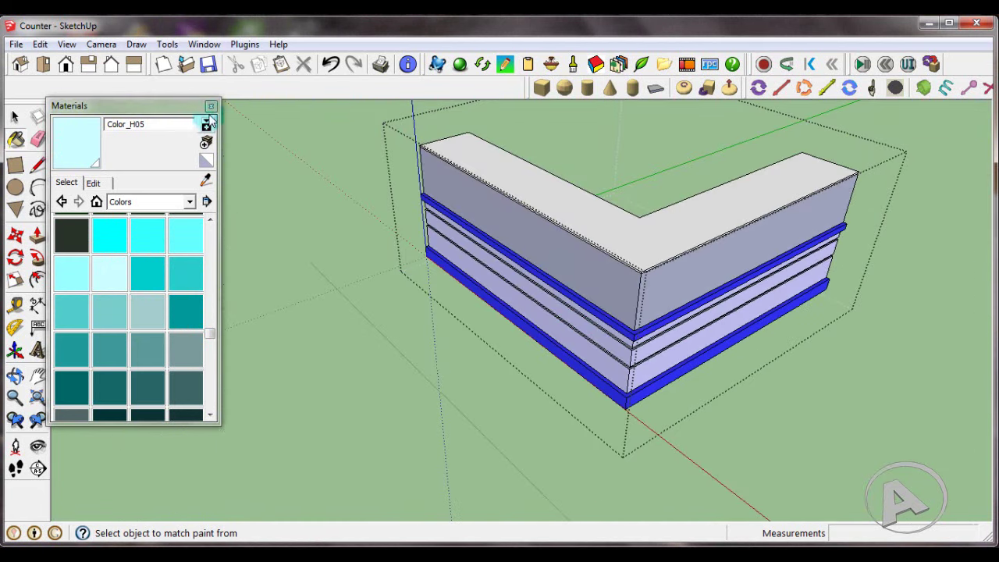
- Close Materials and explode the counter group into its parts
click(211, 106)
click(14, 117)
mouse_move(442, 319)
middle_down()
mouse_move(686, 245)
mouse_move(528, 249)
middle_up()
click(565, 240)
right_click(565, 239)
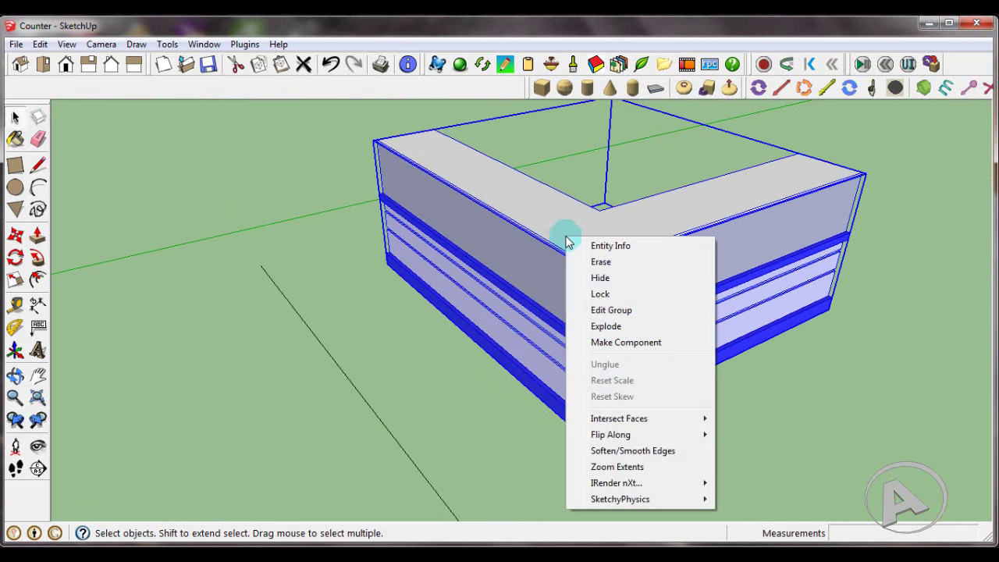
click(629, 325)
click(341, 185)
- Move the counter's top frame aside along the green axis
middle_drag(569, 208, 588, 248)
click(577, 228)
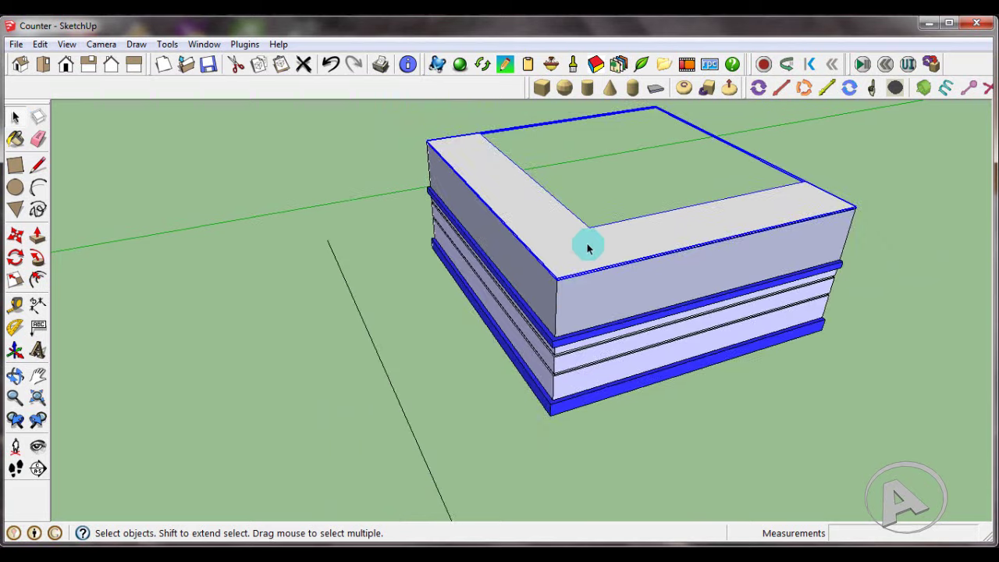
click(17, 236)
scroll(312, 267, down, 2)
click(585, 399)
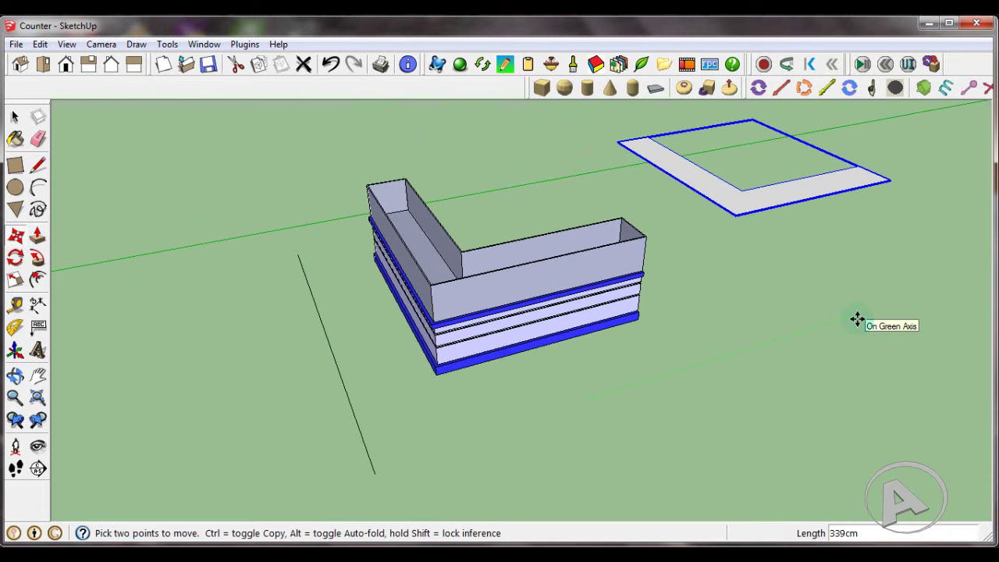
mouse_move(598, 220)
middle_down()
mouse_move(614, 272)
mouse_move(516, 348)
mouse_move(457, 372)
middle_up()
scroll(544, 390, up, 3)
scroll(478, 363, up, 3)
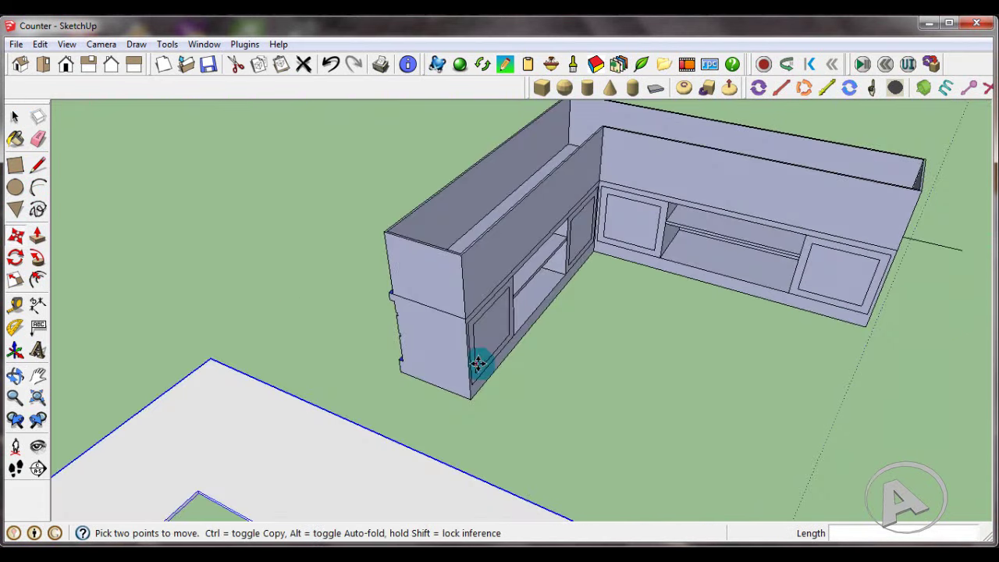
- Paint the four cabinet door frames dark grey Color_004
click(14, 138)
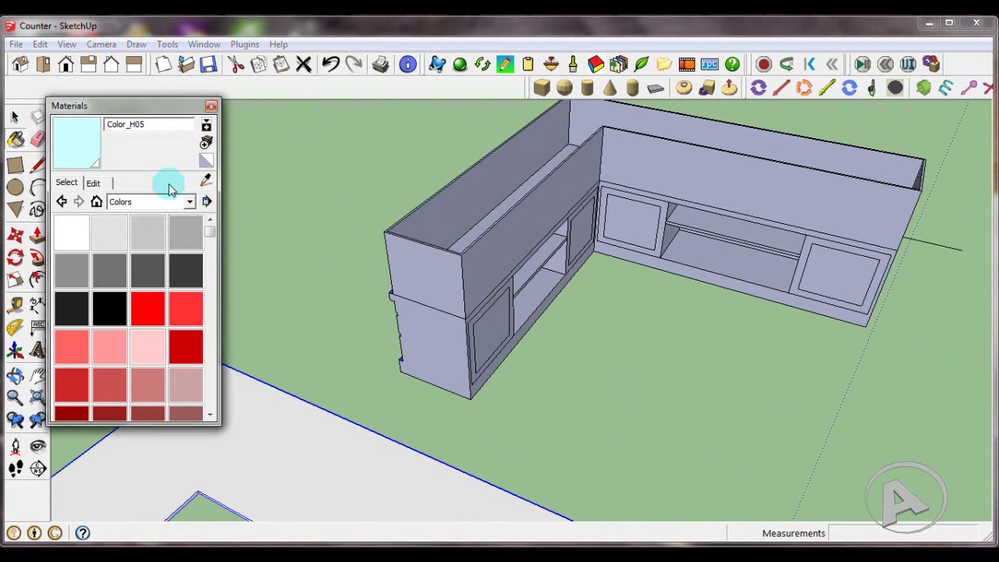
click(177, 240)
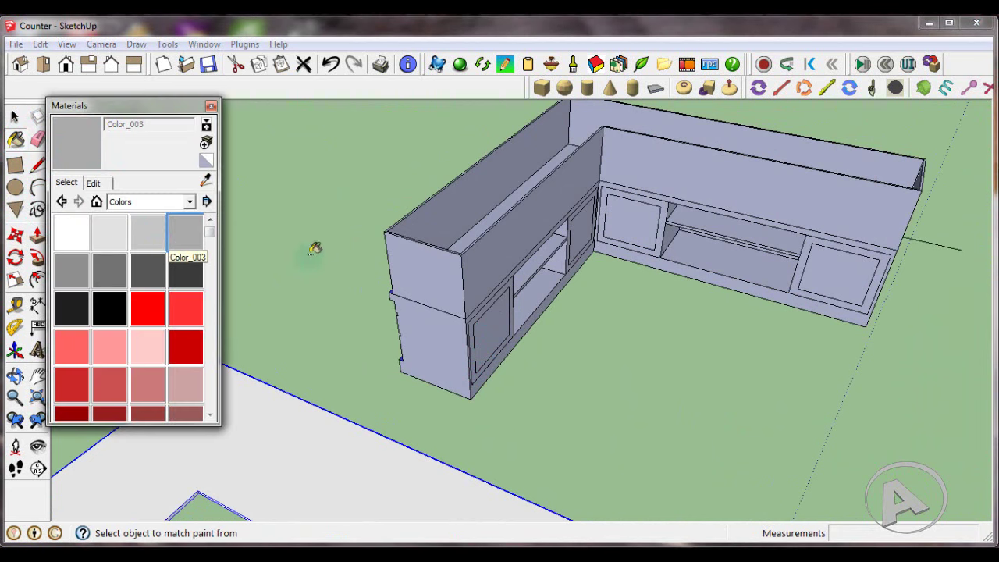
middle_drag(249, 201, 457, 283)
scroll(457, 285, up, 2)
scroll(460, 287, up, 2)
scroll(460, 287, up, 2)
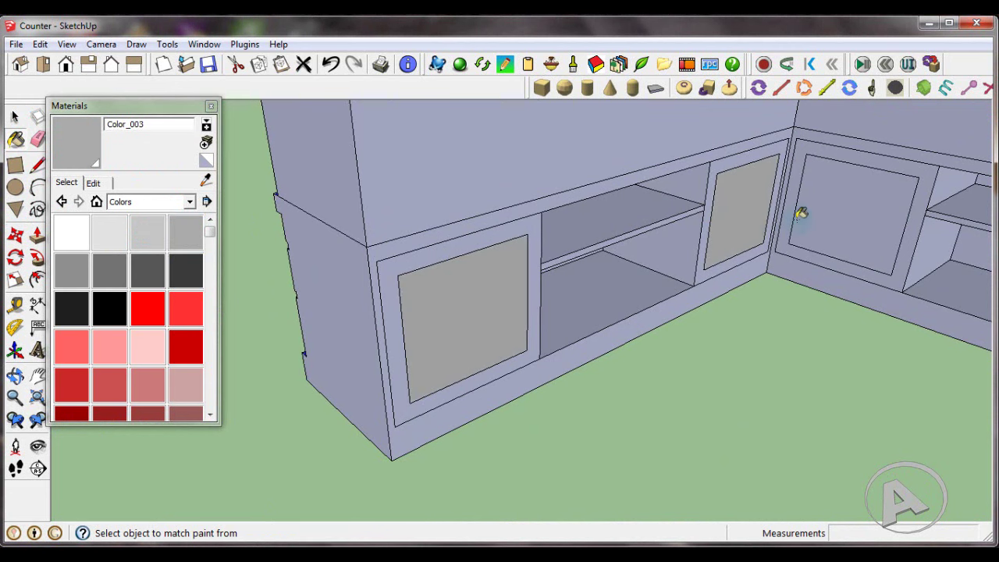
scroll(464, 231, down, 3)
middle_drag(536, 249, 918, 293)
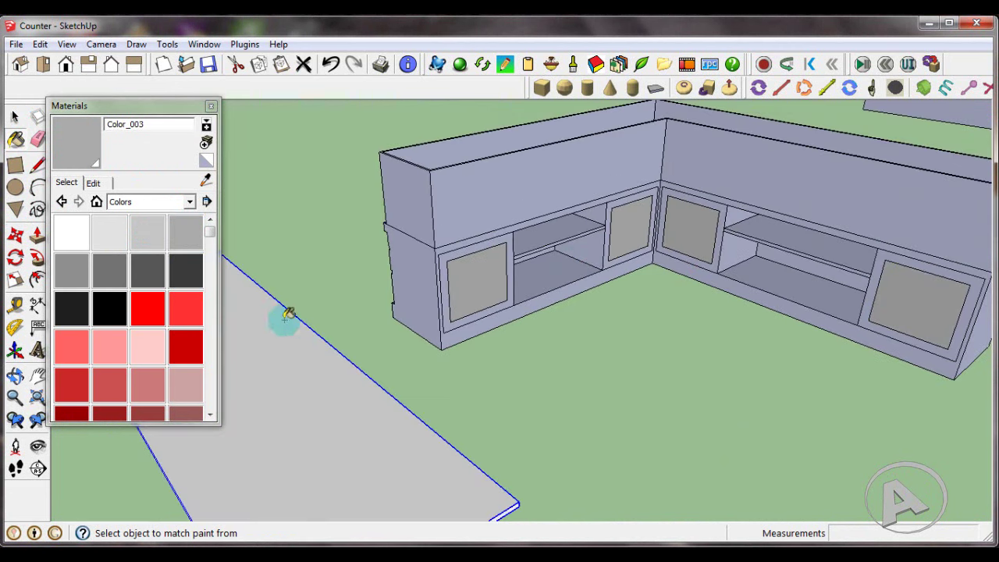
click(75, 274)
click(453, 251)
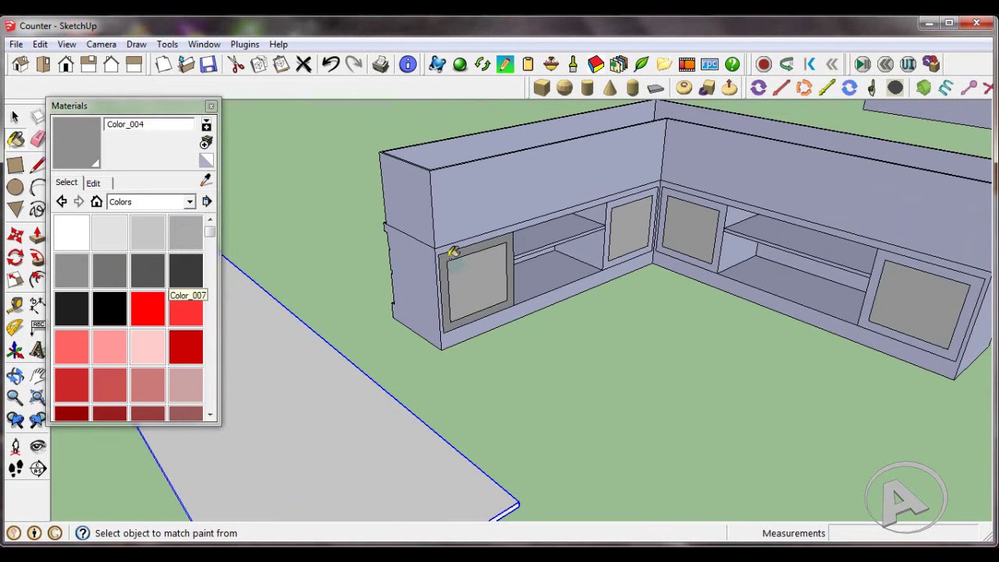
scroll(613, 223, up, 2)
scroll(624, 202, up, 1)
click(654, 176)
scroll(591, 196, up, 1)
scroll(739, 189, up, 1)
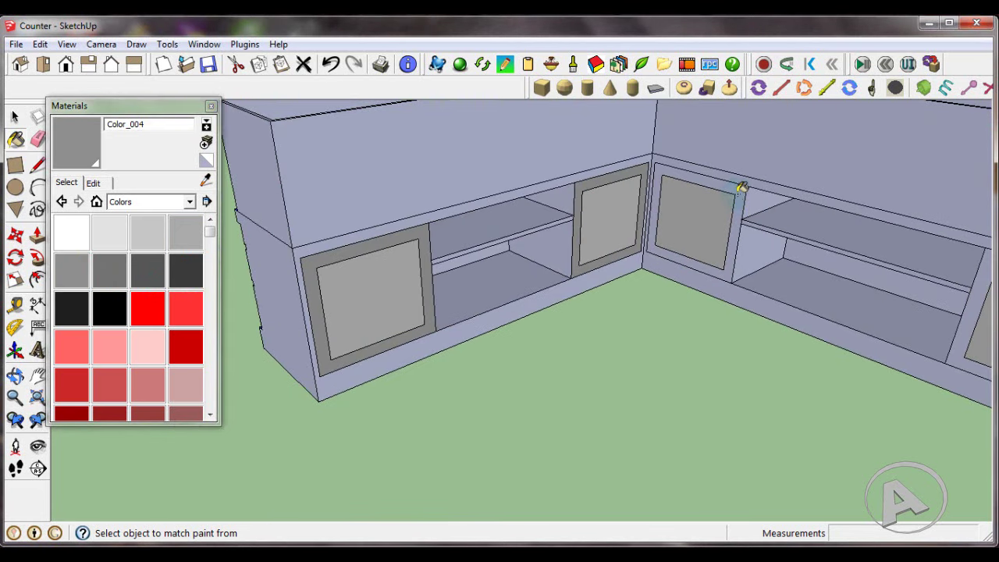
click(740, 185)
scroll(758, 263, down, 2)
scroll(858, 245, up, 1)
click(852, 247)
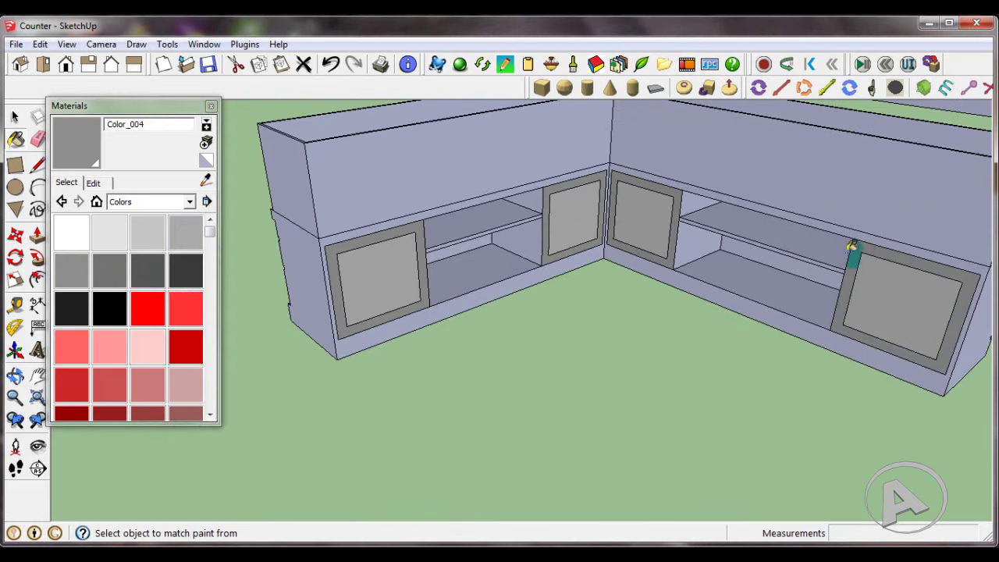
- Paint the left and right middle shelves and the cavities below them white
alt+click(273, 213)
click(490, 218)
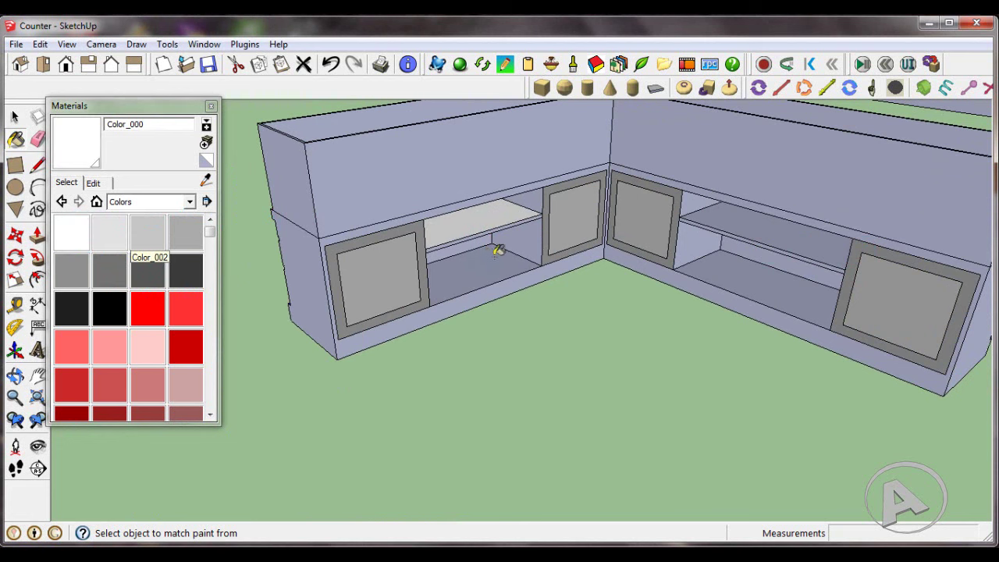
click(496, 250)
click(747, 226)
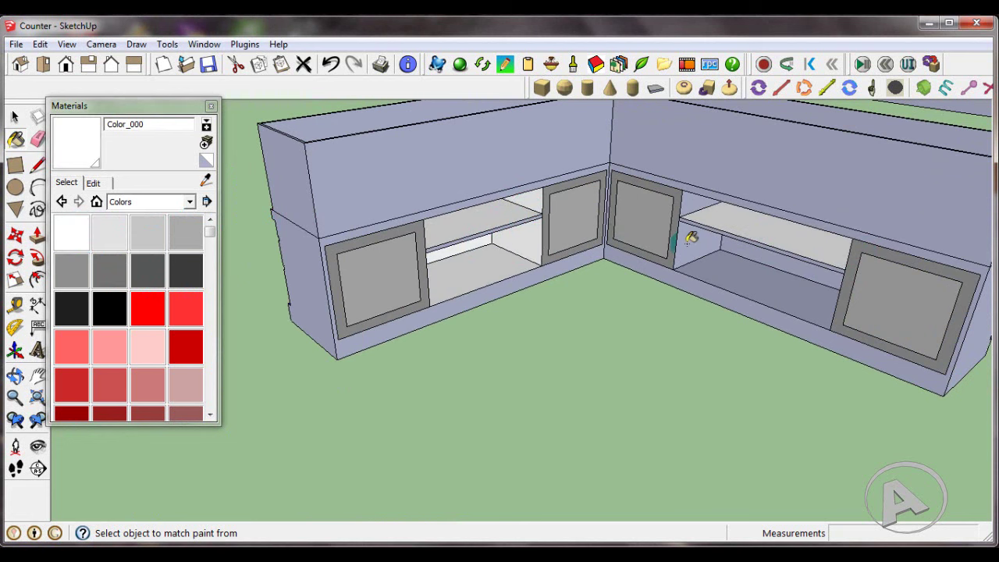
click(739, 258)
scroll(745, 246, up, 2)
scroll(752, 236, down, 3)
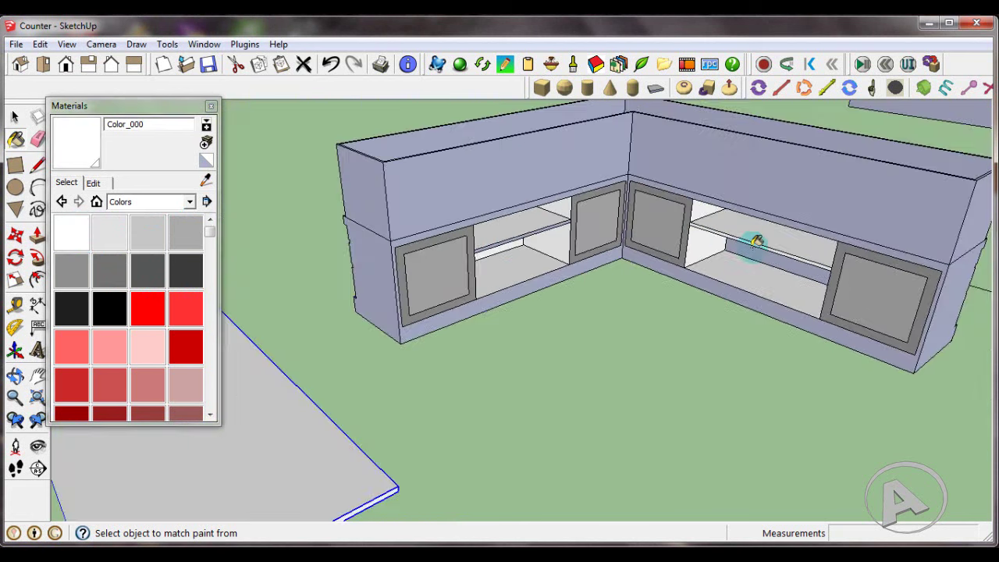
middle_drag(750, 233, 520, 226)
scroll(525, 228, up, 3)
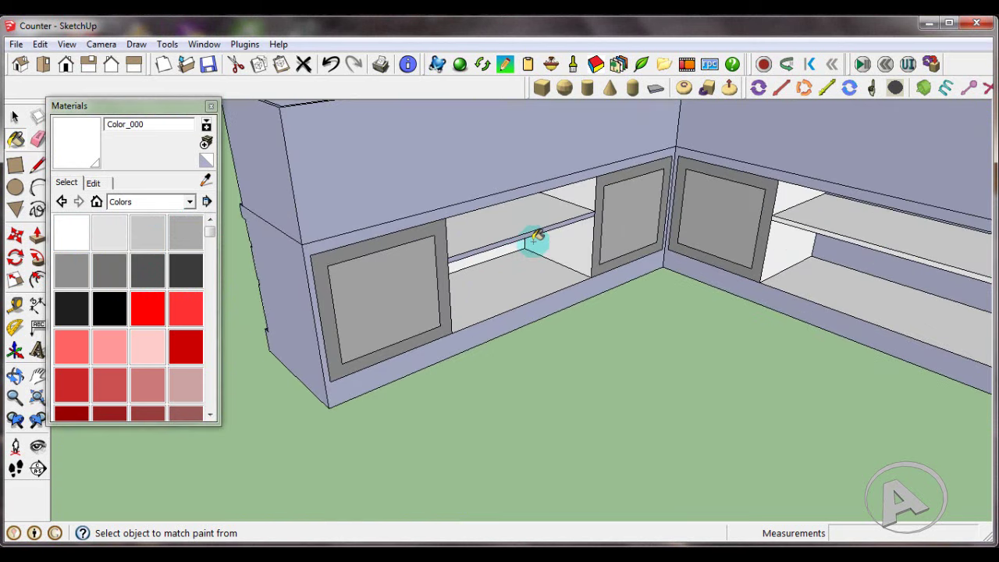
scroll(536, 231, up, 2)
scroll(601, 216, down, 2)
scroll(607, 214, down, 2)
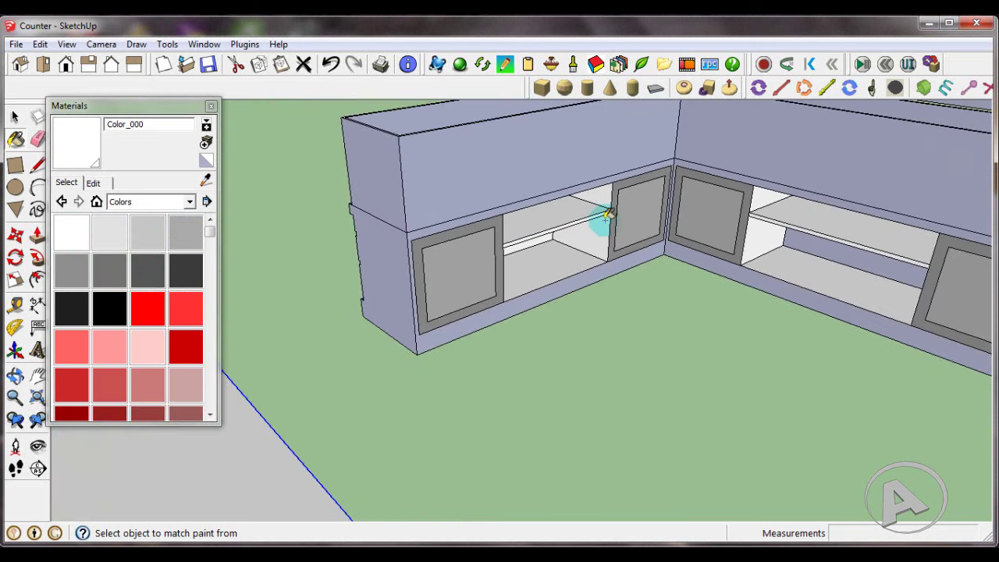
drag(215, 238, 213, 347)
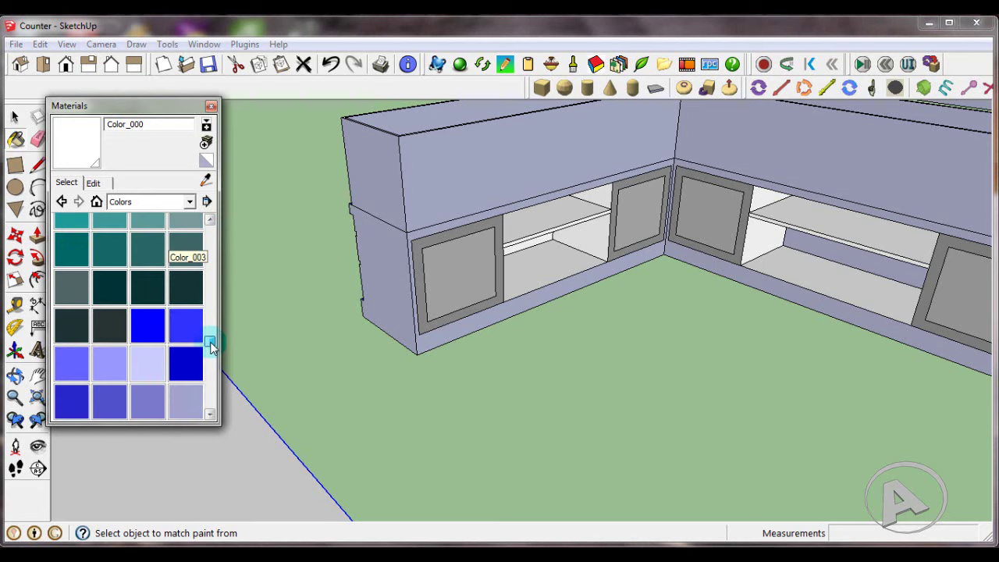
- Paint the counter's end face and front cabinet frame blue Color_I01
click(159, 342)
click(404, 262)
middle_drag(419, 232, 428, 221)
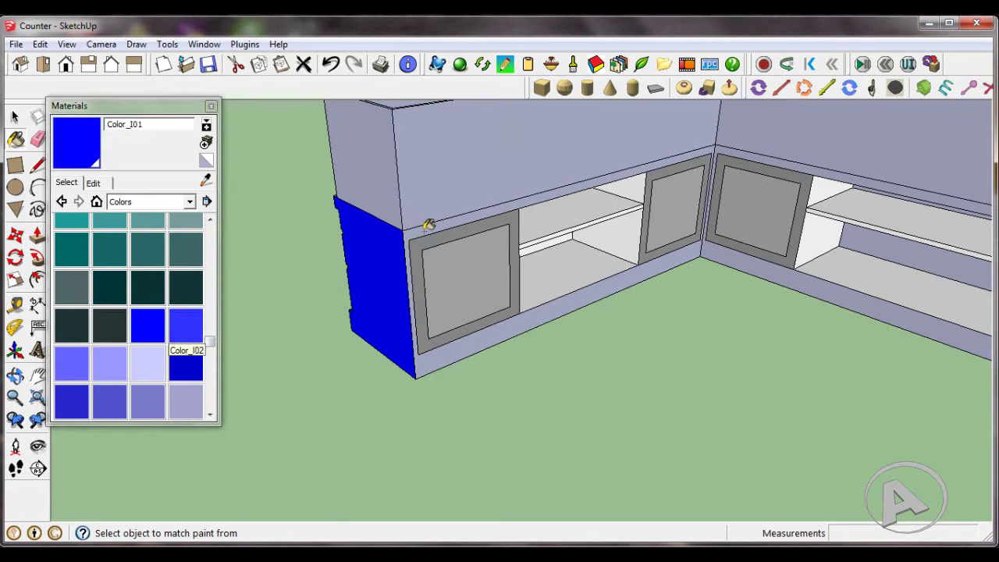
click(429, 225)
middle_drag(598, 217, 712, 175)
middle_drag(708, 271, 721, 224)
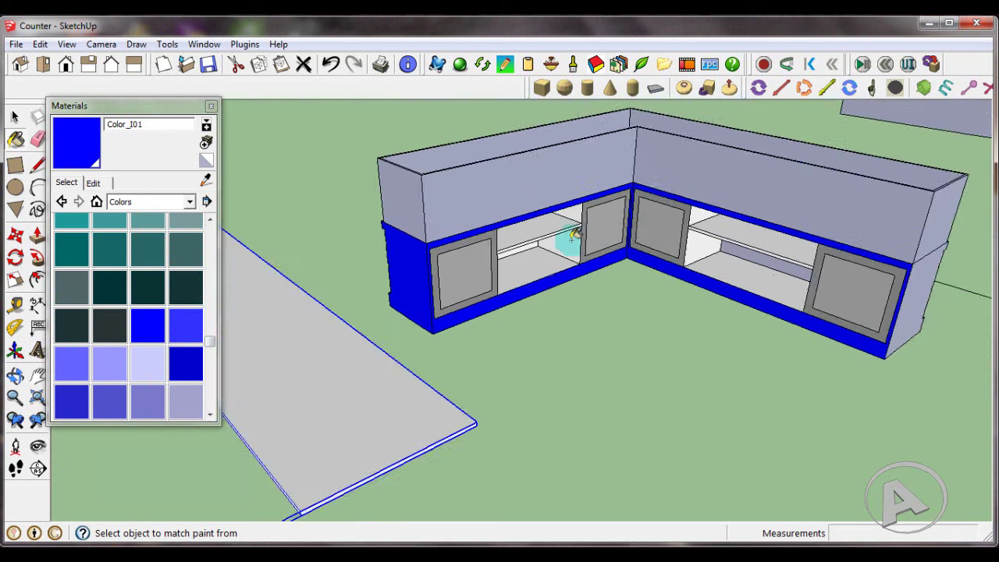
scroll(722, 224, up, 2)
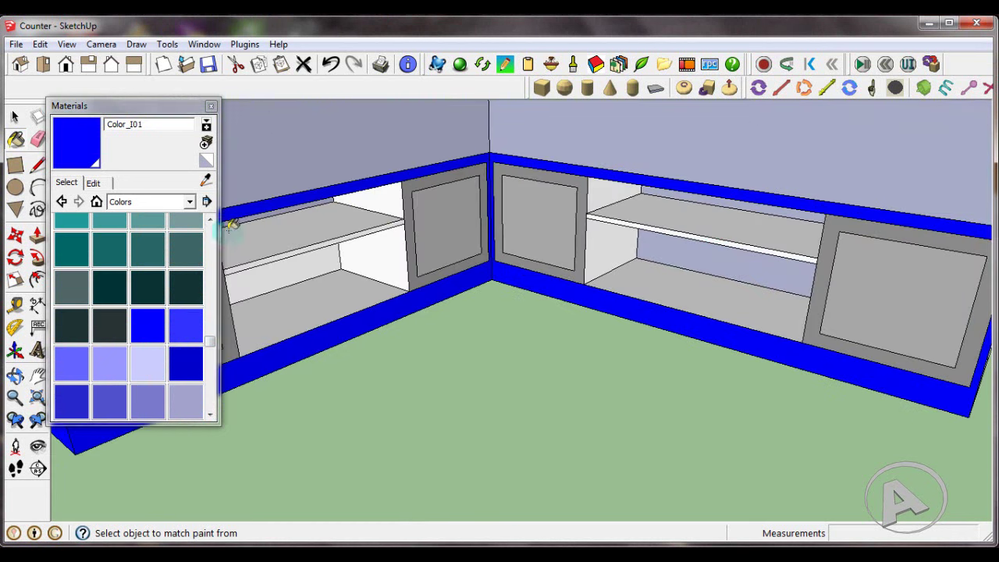
- Paint the right shelf's back panels white
click(386, 244)
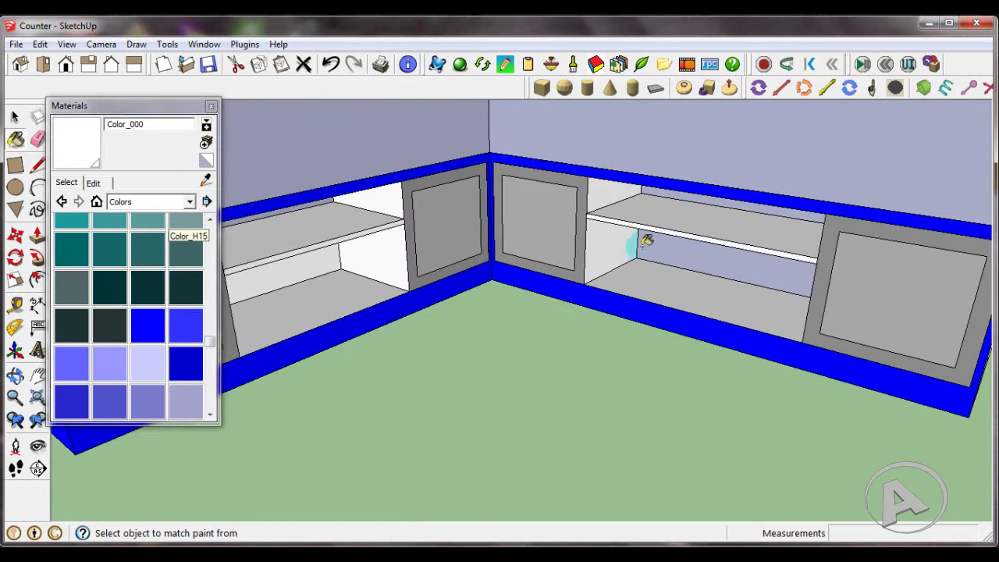
click(673, 251)
middle_drag(697, 208, 704, 174)
click(706, 199)
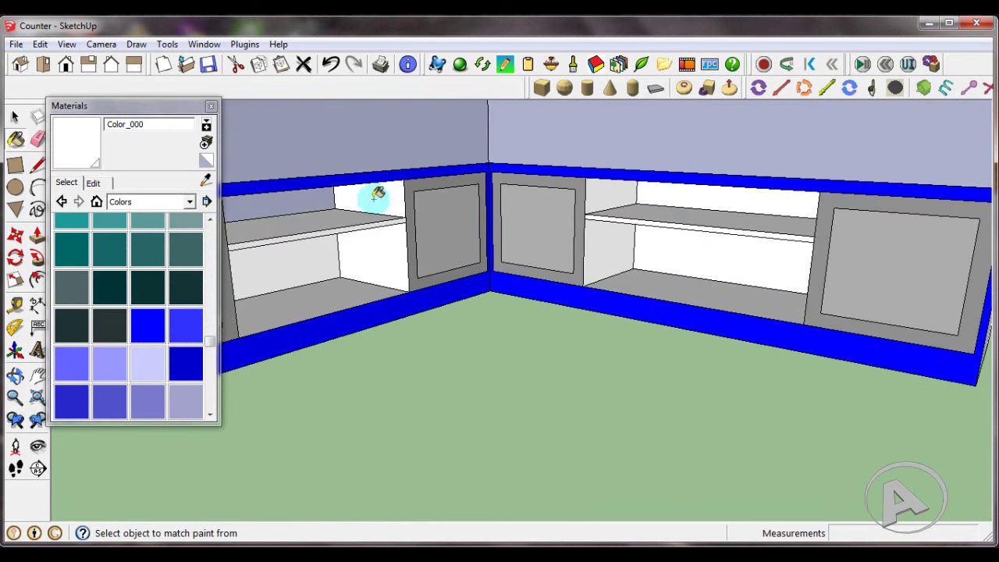
scroll(508, 209, down, 3)
middle_drag(575, 252, 639, 263)
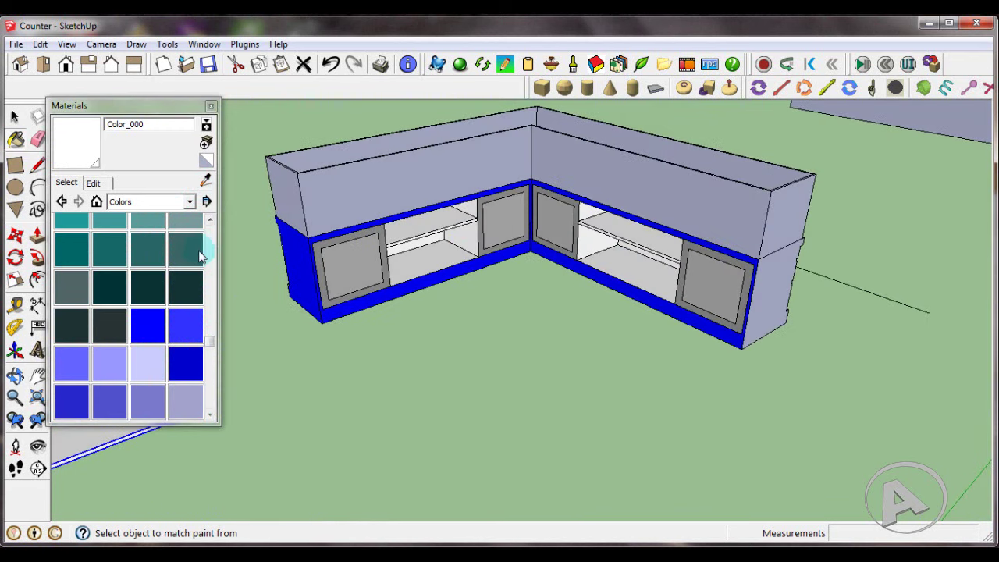
- Paint the counter's other end panel with the sampled trim blue
alt+click(316, 260)
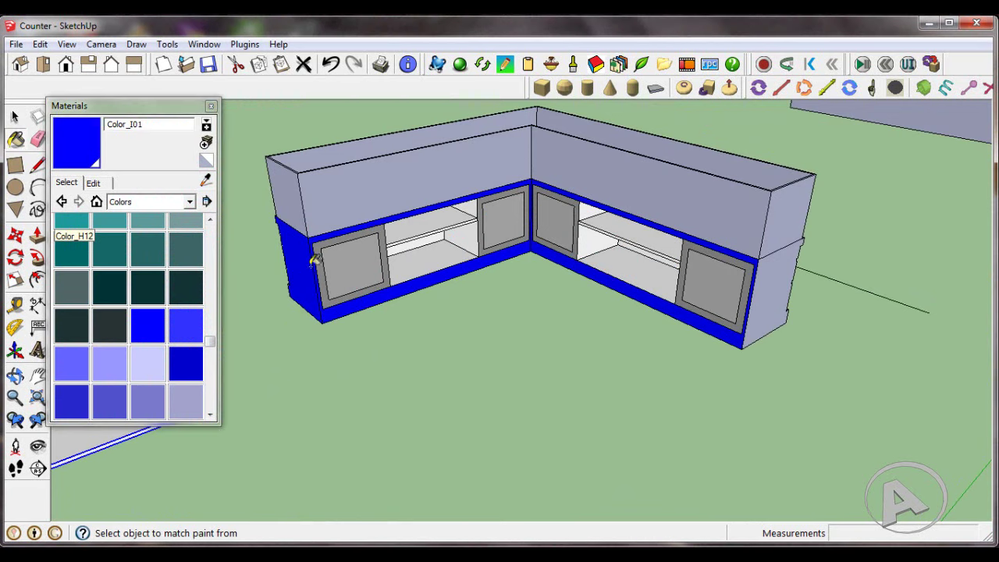
click(773, 285)
middle_drag(772, 285, 312, 213)
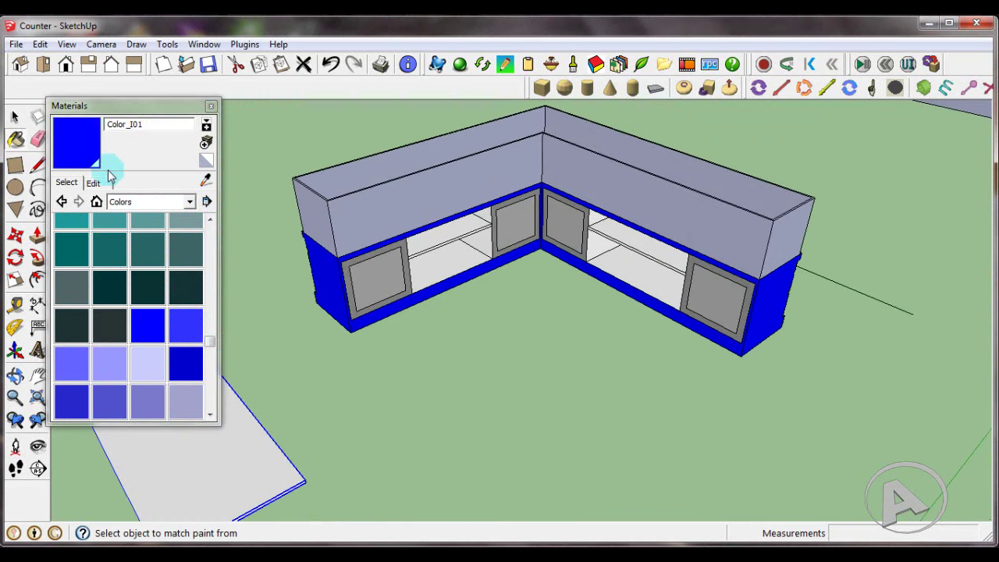
- Paint the front and far upper walls with Translucent_Glass_Gray from the Translucent library
click(189, 203)
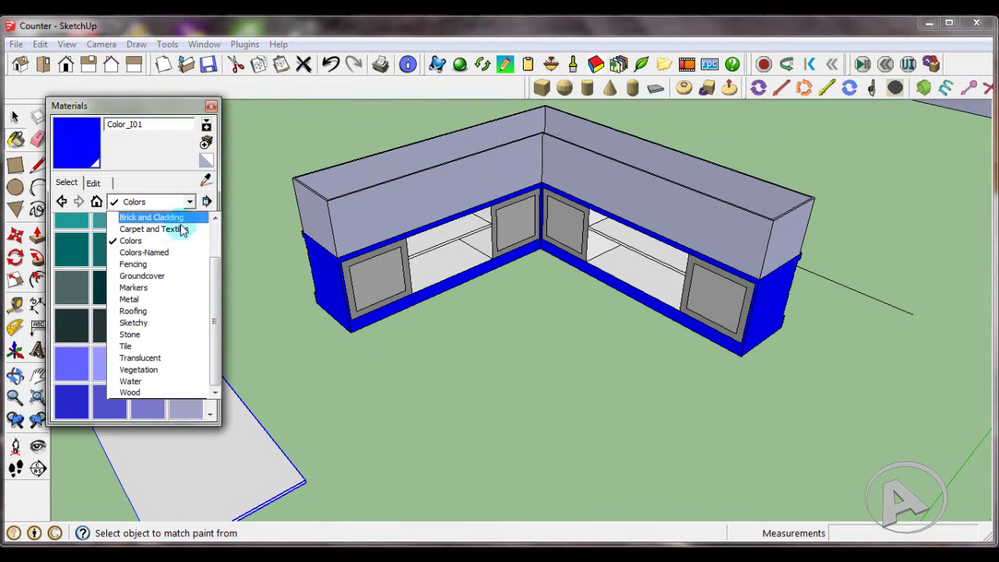
click(162, 359)
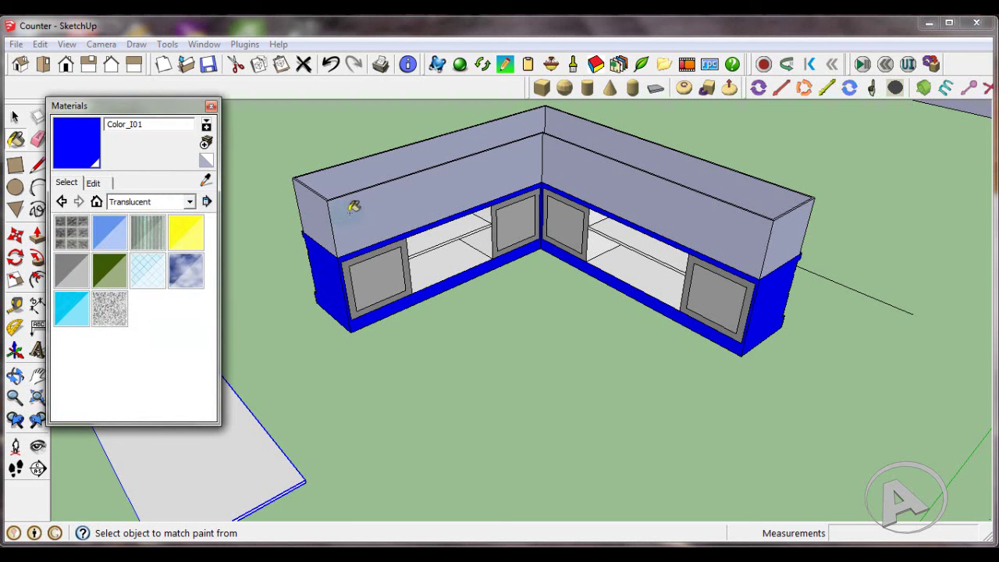
click(72, 270)
click(343, 225)
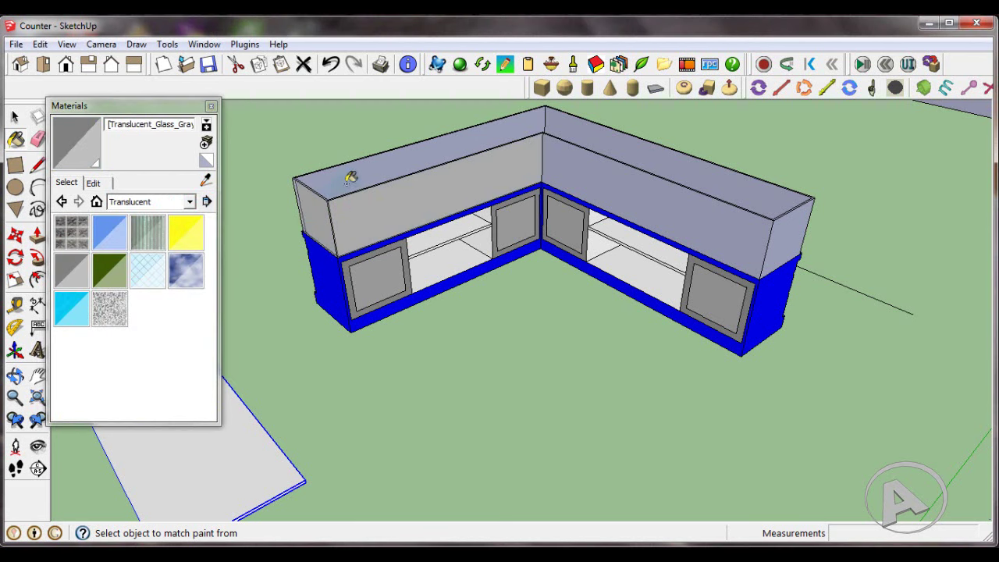
click(785, 192)
- Paint the inner left upper wall with the same gray glass
click(484, 152)
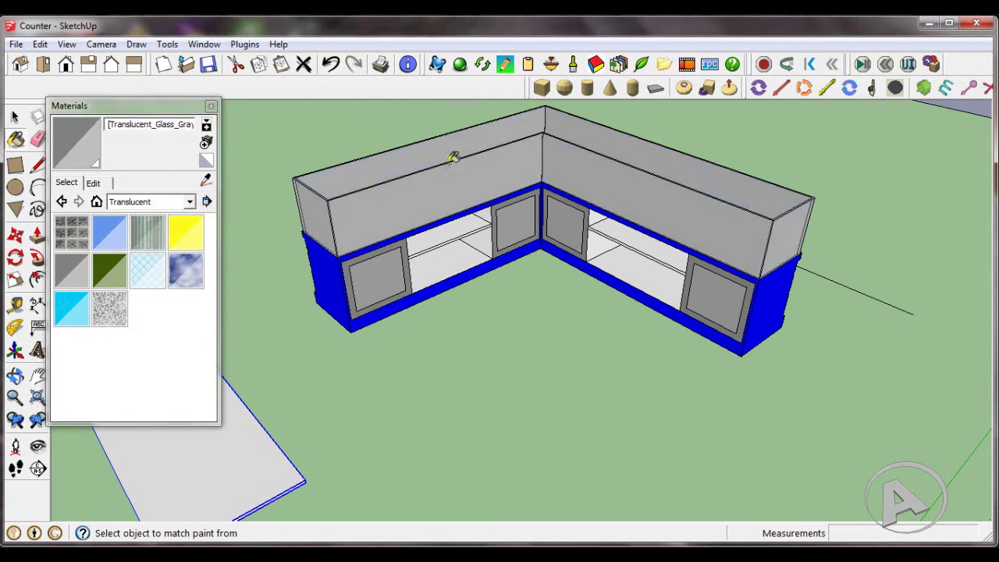
mouse_move(452, 156)
middle_down()
mouse_move(775, 191)
mouse_move(557, 248)
mouse_move(575, 259)
middle_up()
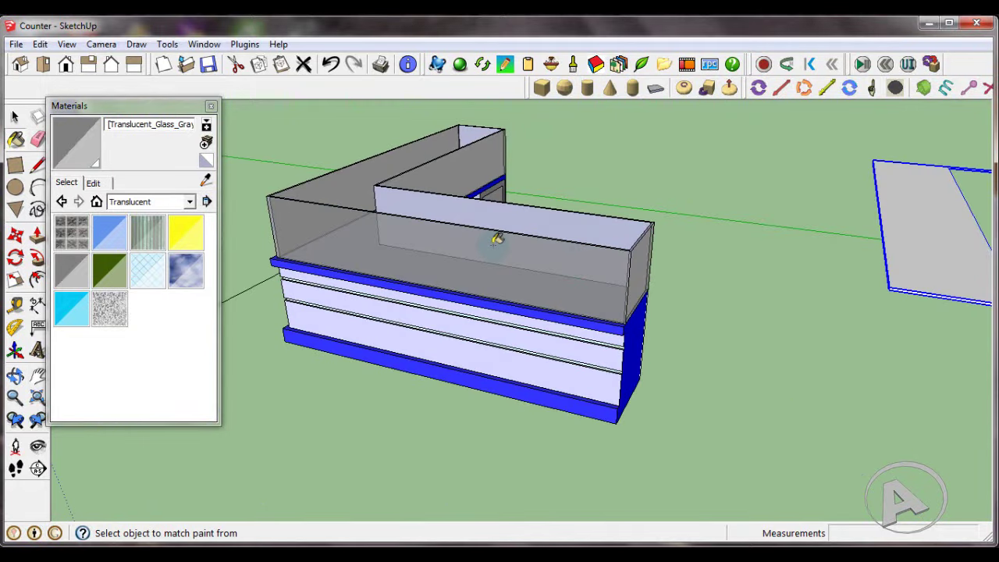
mouse_move(547, 217)
middle_down()
mouse_move(680, 234)
mouse_move(410, 239)
middle_up()
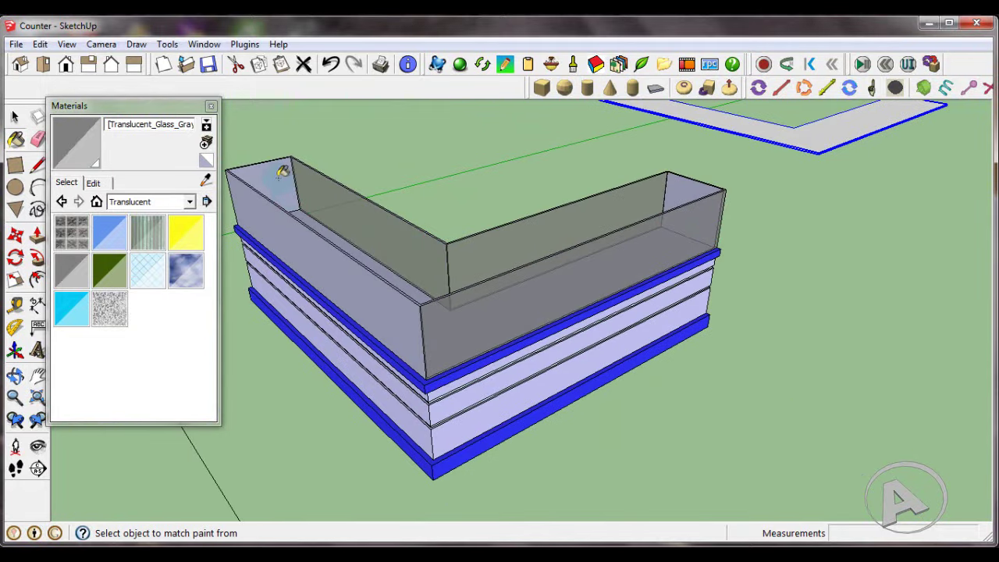
click(290, 225)
middle_drag(291, 225, 383, 289)
scroll(428, 339, up, 3)
scroll(412, 323, up, 3)
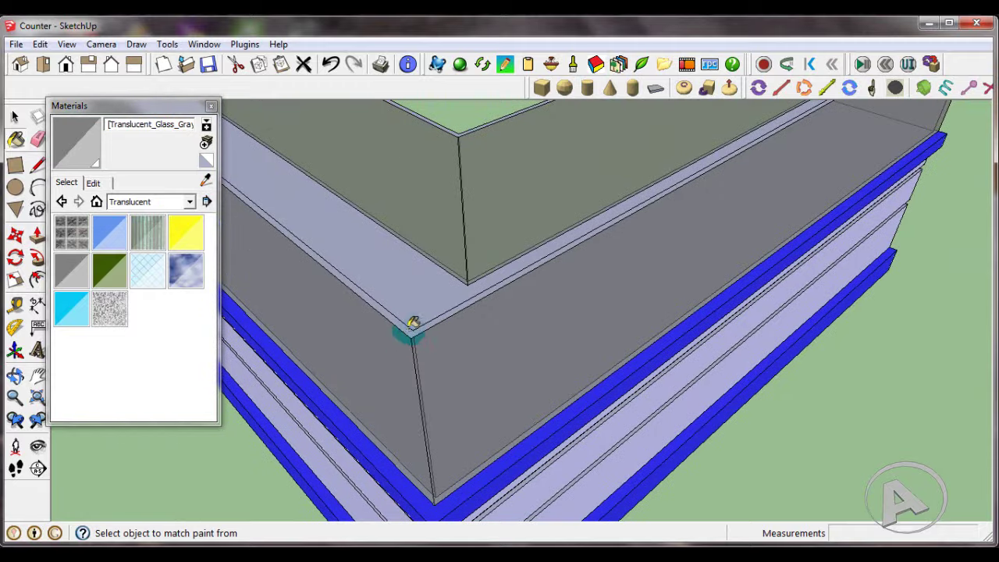
scroll(414, 331, up, 1)
scroll(413, 332, down, 5)
scroll(491, 252, down, 3)
mouse_move(541, 245)
middle_down()
mouse_move(524, 223)
mouse_move(654, 238)
mouse_move(520, 285)
mouse_move(332, 202)
middle_up()
scroll(654, 238, up, 3)
scroll(598, 232, up, 2)
scroll(598, 231, down, 4)
scroll(268, 230, down, 2)
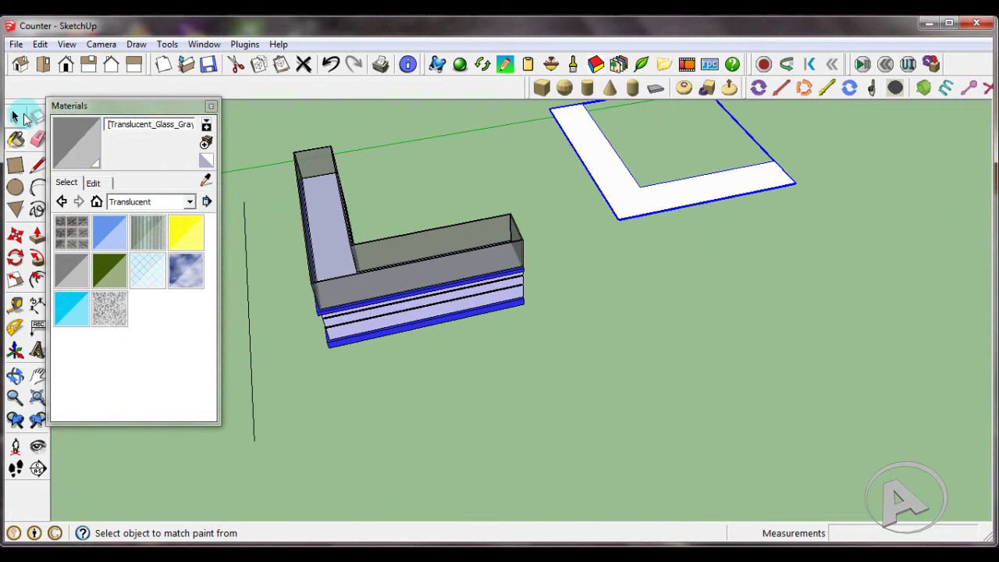
- Edit the white L group and paint its faces Translucent_Glass_Gray
right_click(636, 204)
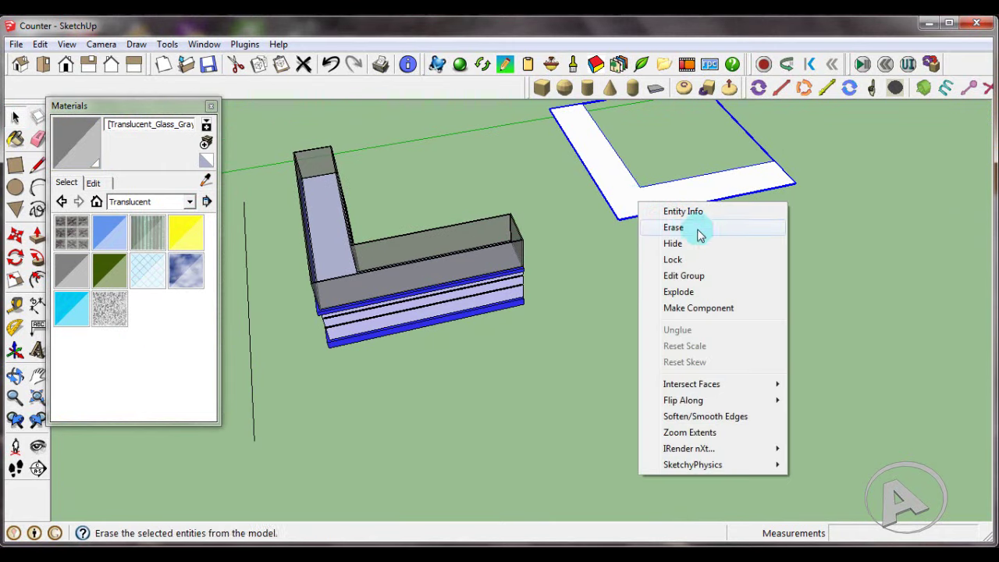
click(695, 275)
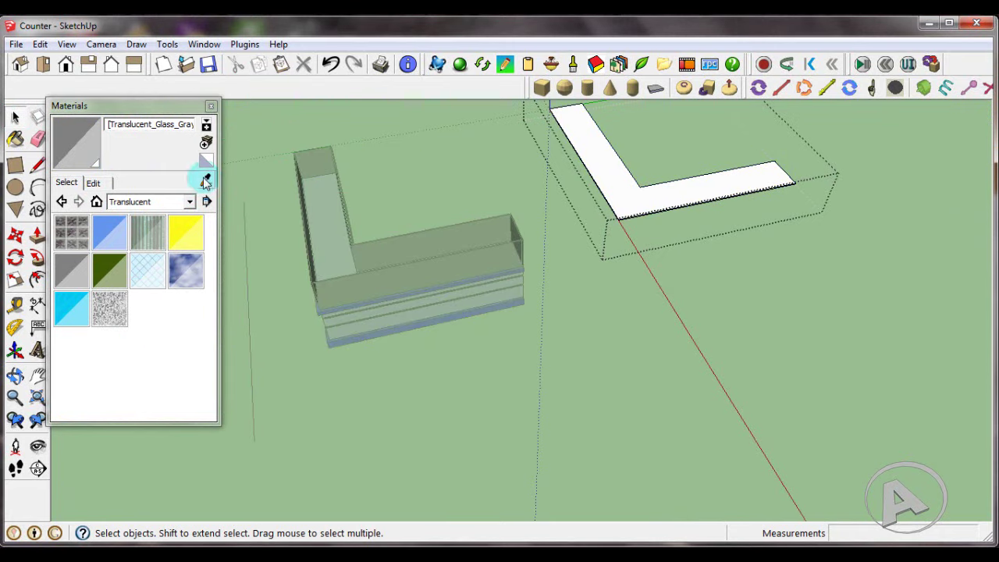
click(72, 270)
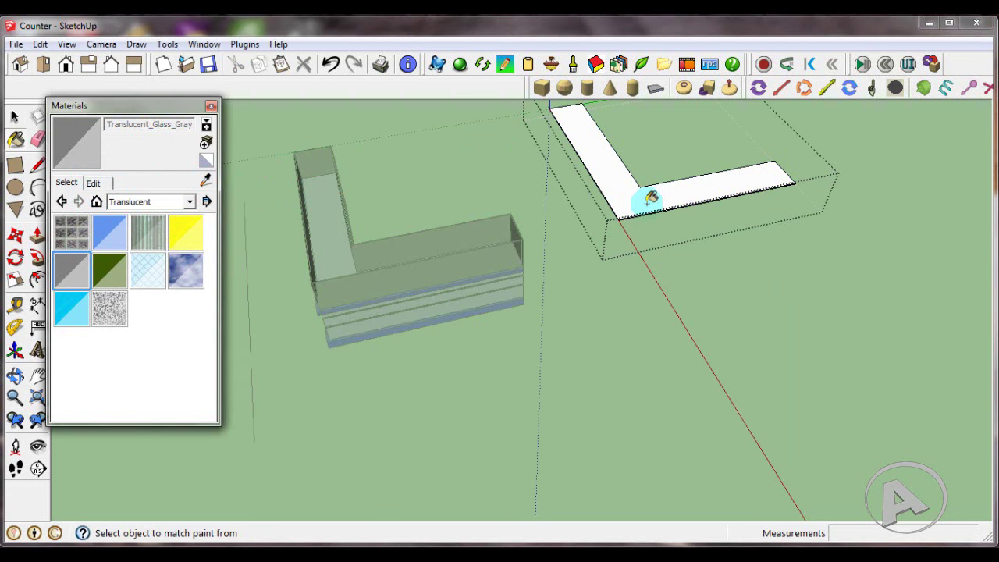
click(651, 197)
mouse_move(651, 198)
middle_down()
mouse_move(648, 187)
mouse_move(660, 207)
mouse_move(649, 225)
mouse_move(617, 258)
mouse_move(608, 252)
middle_up()
scroll(613, 239, up, 3)
scroll(721, 281, up, 2)
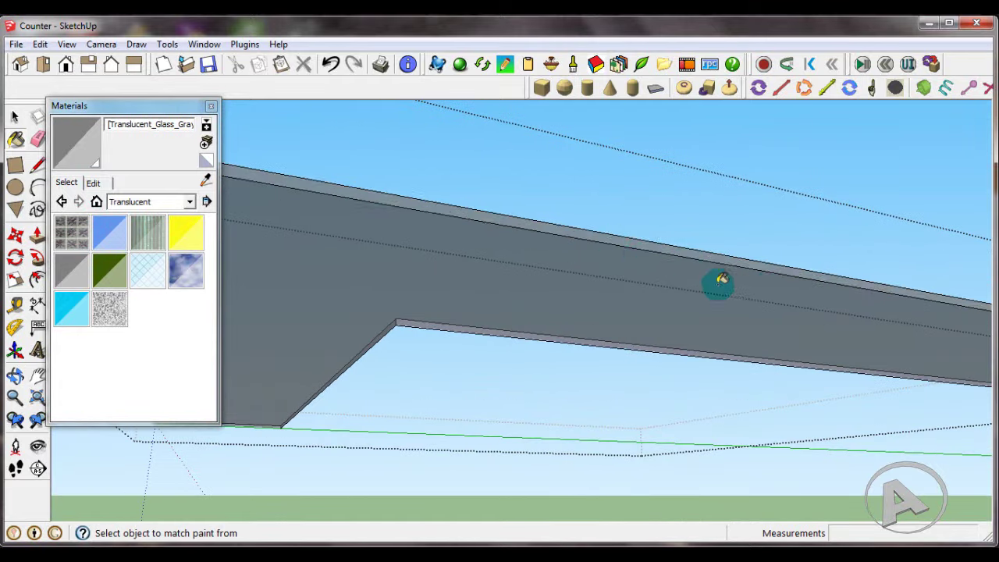
scroll(722, 281, down, 3)
middle_drag(508, 257, 421, 187)
scroll(422, 187, down, 2)
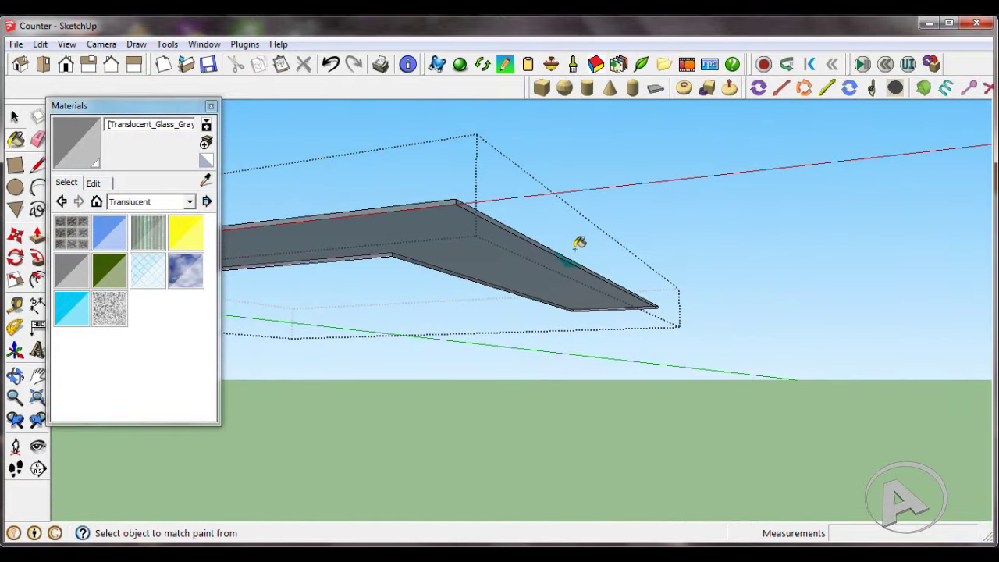
mouse_move(580, 239)
middle_down()
mouse_move(372, 247)
mouse_move(419, 301)
mouse_move(428, 278)
mouse_move(448, 327)
mouse_move(435, 341)
mouse_move(525, 370)
mouse_move(492, 369)
mouse_move(522, 327)
mouse_move(687, 341)
mouse_move(535, 377)
mouse_move(412, 357)
mouse_move(368, 390)
mouse_move(563, 307)
mouse_move(538, 312)
middle_up()
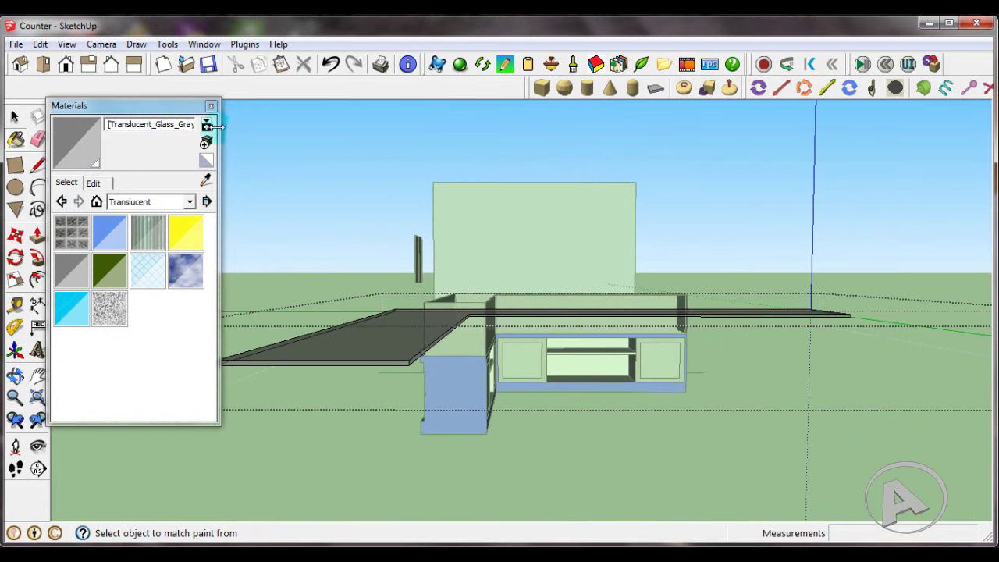
- Close Materials and return to the Select tool, viewing the counter from above
click(211, 105)
click(16, 117)
scroll(413, 241, down, 3)
mouse_move(412, 241)
middle_down()
mouse_move(475, 283)
mouse_move(419, 232)
mouse_move(541, 346)
mouse_move(797, 419)
middle_up()
- Move the L-shaped glass slab by its corner onto the counter's top corner
scroll(789, 403, up, 3)
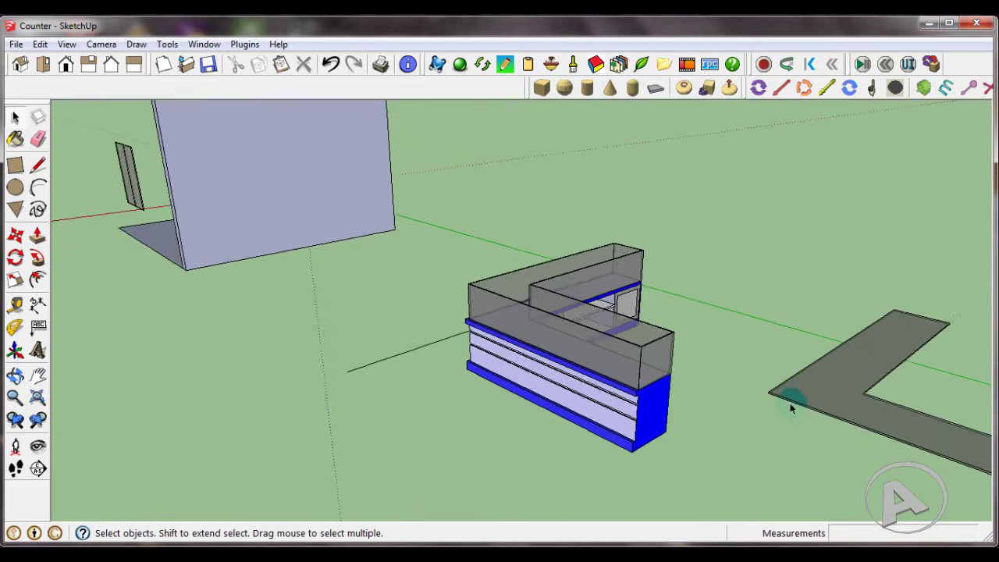
scroll(780, 404, up, 2)
click(777, 405)
click(16, 237)
scroll(770, 405, up, 2)
scroll(791, 357, up, 2)
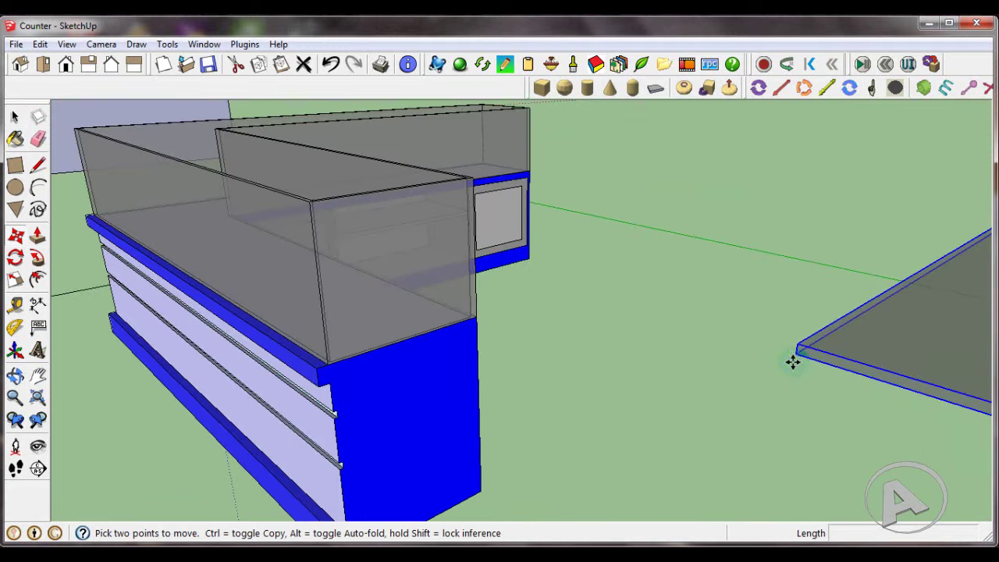
click(812, 345)
scroll(822, 341, down, 2)
scroll(625, 273, down, 2)
scroll(478, 216, up, 3)
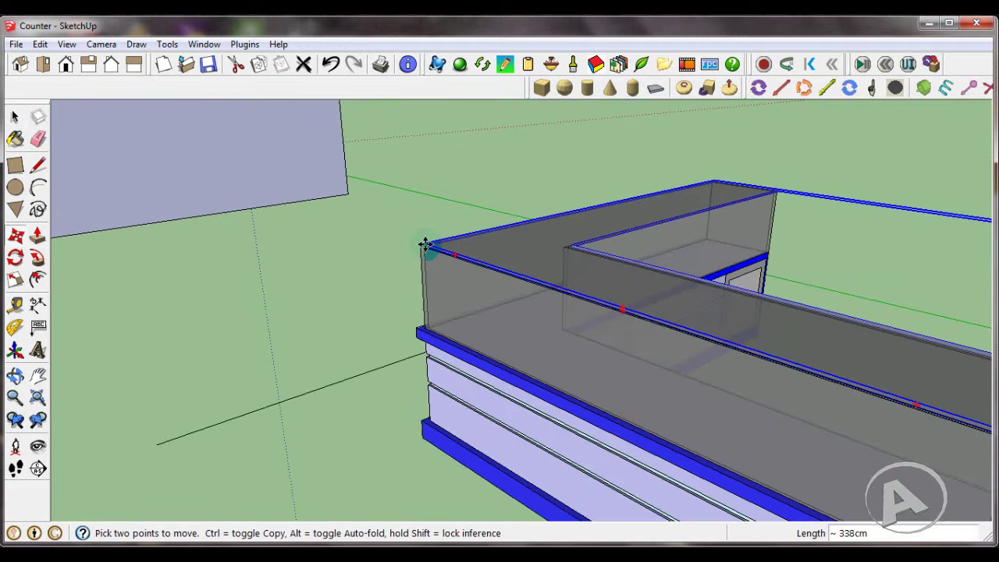
scroll(426, 247, up, 1)
scroll(417, 245, down, 1)
scroll(417, 245, up, 3)
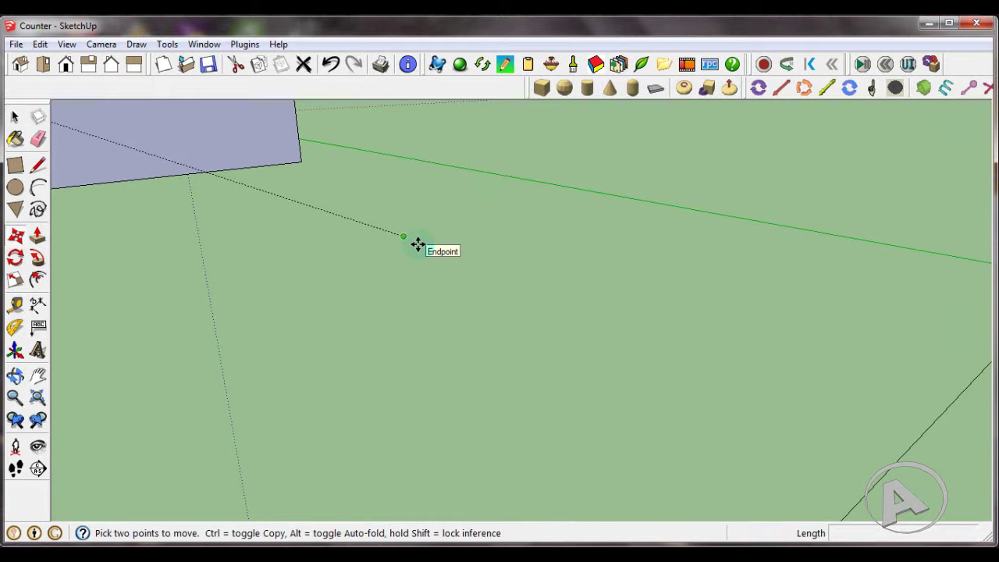
scroll(423, 250, down, 3)
click(422, 259)
- Lighten the Translucent_Glass_Gray material so the counter's glass walls look paler
click(15, 117)
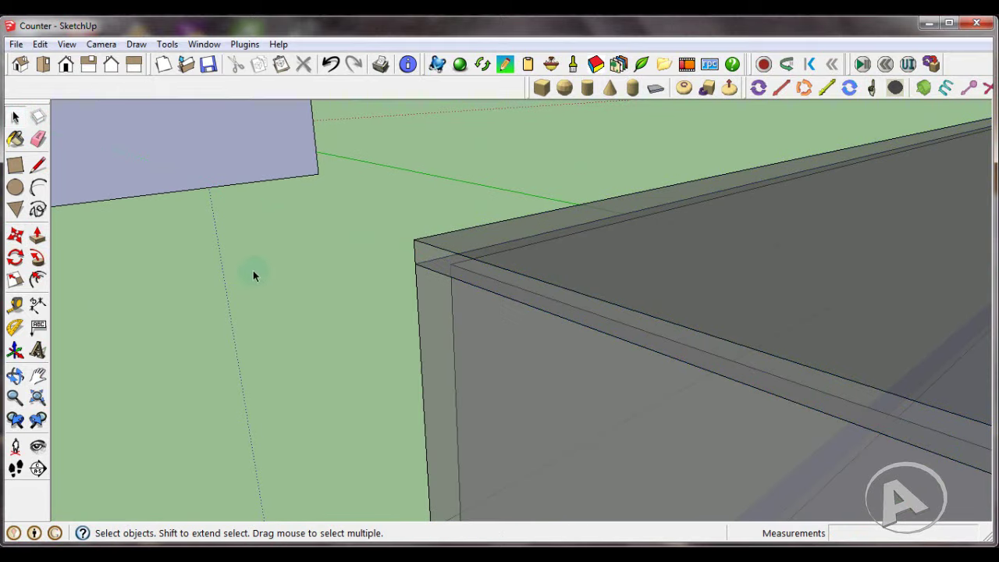
scroll(257, 273, down, 4)
mouse_move(430, 256)
middle_down()
mouse_move(535, 260)
mouse_move(682, 311)
mouse_move(769, 319)
mouse_move(709, 283)
mouse_move(643, 275)
middle_up()
scroll(644, 277, up, 1)
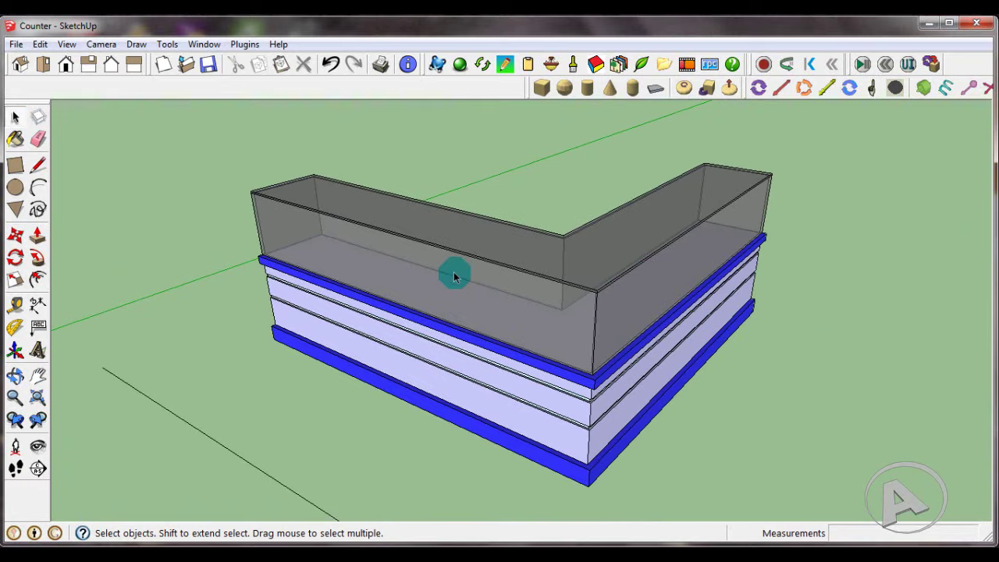
click(90, 180)
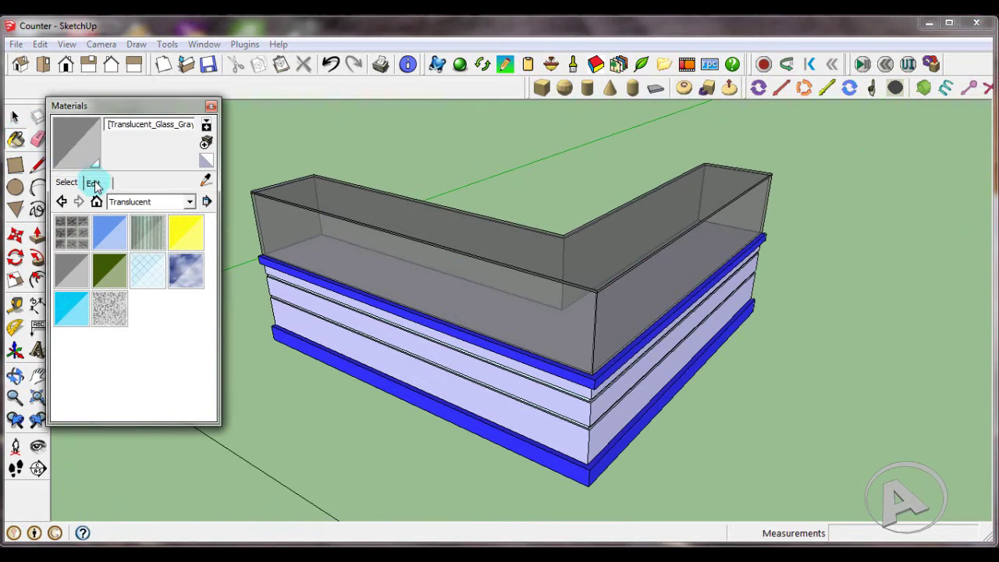
click(206, 182)
click(390, 249)
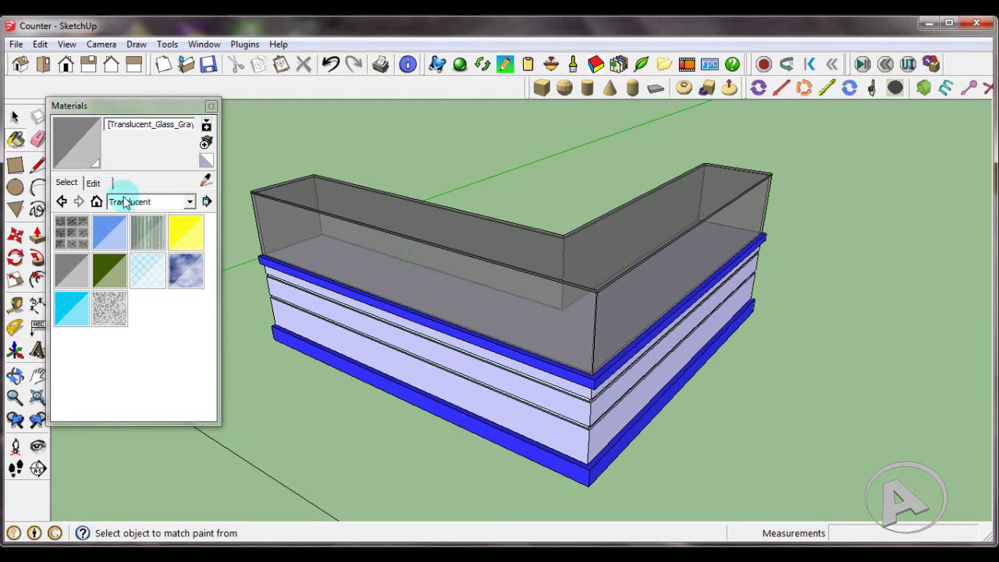
click(94, 183)
mouse_move(129, 261)
mouse_down()
mouse_move(134, 241)
mouse_move(134, 250)
mouse_up()
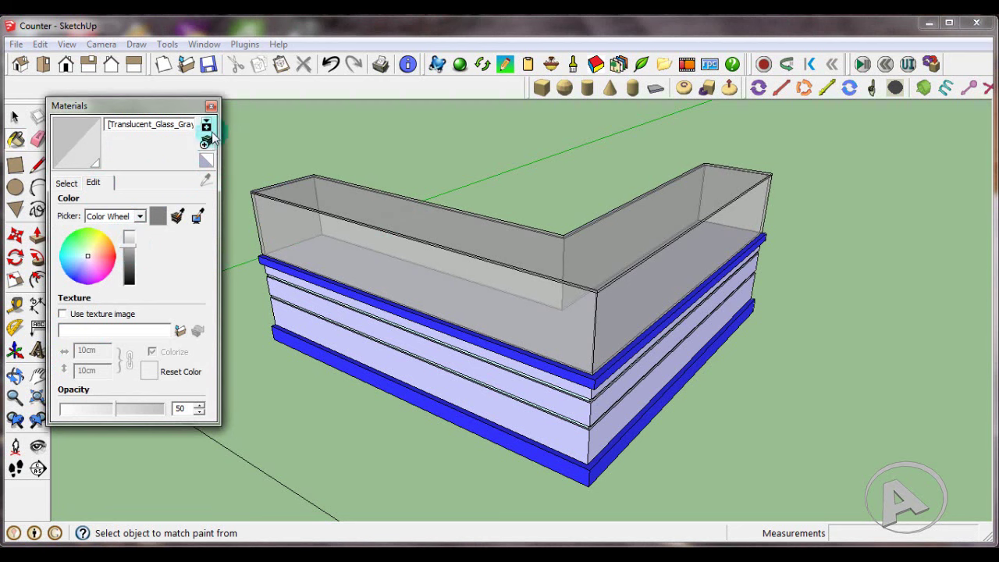
click(211, 105)
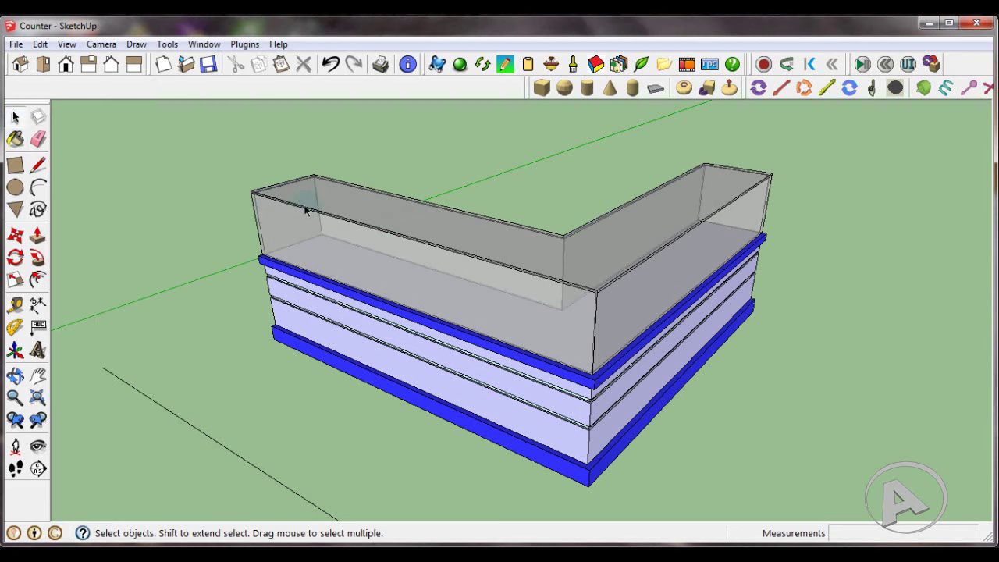
- Select the whole counter and move it by its corner into the room
scroll(395, 254, down, 3)
scroll(508, 286, down, 3)
mouse_move(545, 280)
middle_down()
mouse_move(550, 315)
mouse_move(621, 306)
mouse_move(612, 351)
middle_up()
middle_drag(631, 309, 382, 223)
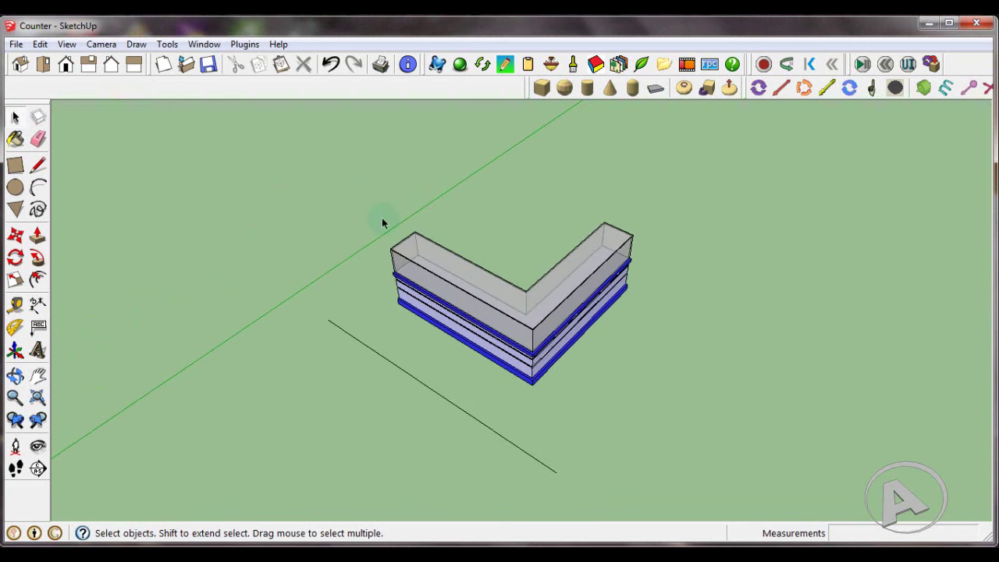
drag(694, 389, 695, 389)
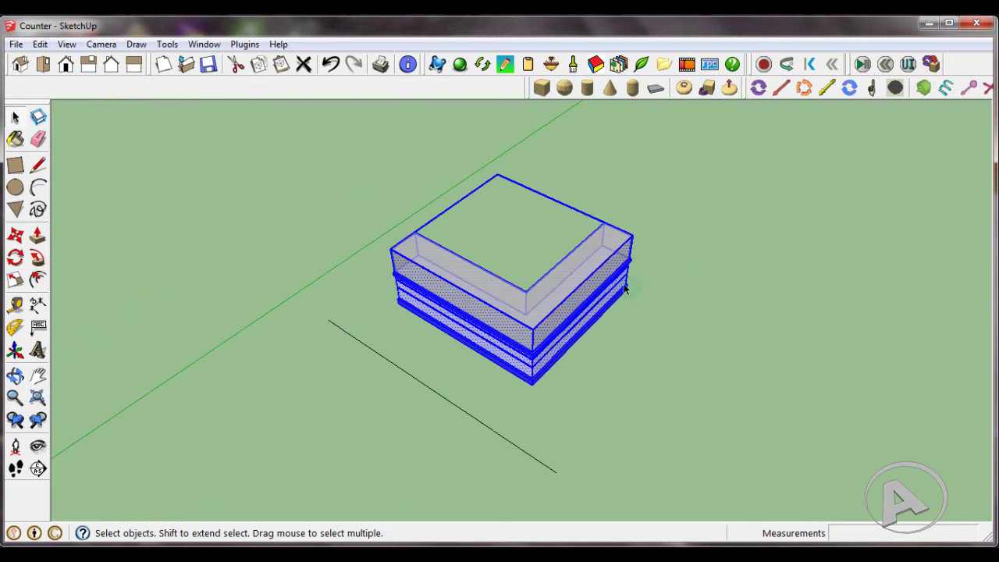
scroll(630, 277, down, 3)
scroll(627, 301, down, 2)
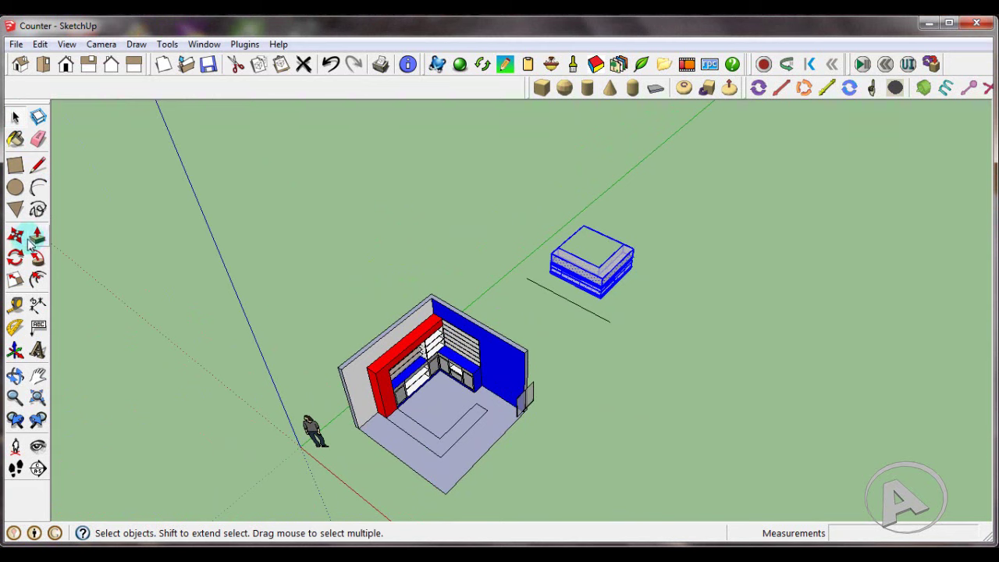
click(16, 235)
click(610, 322)
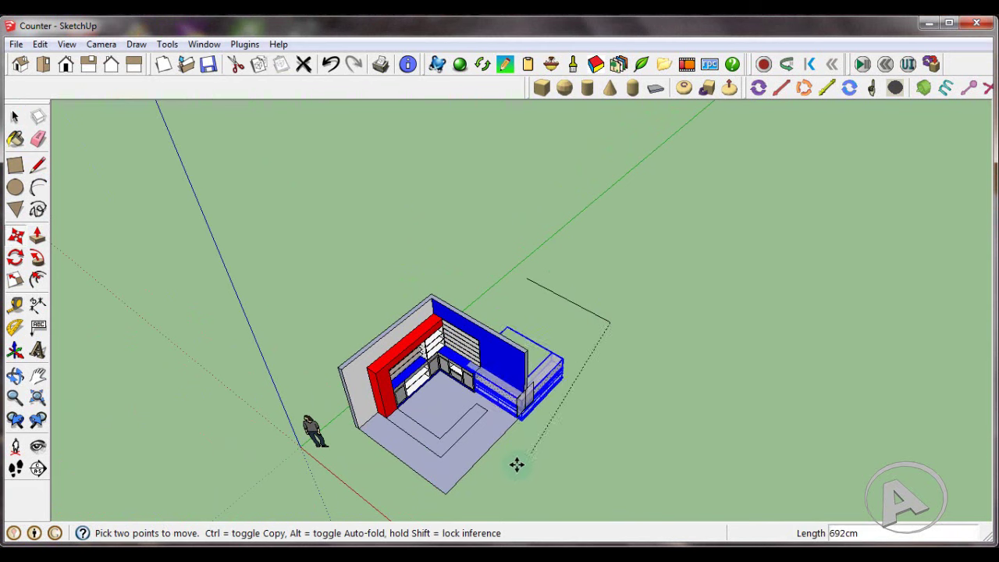
click(15, 116)
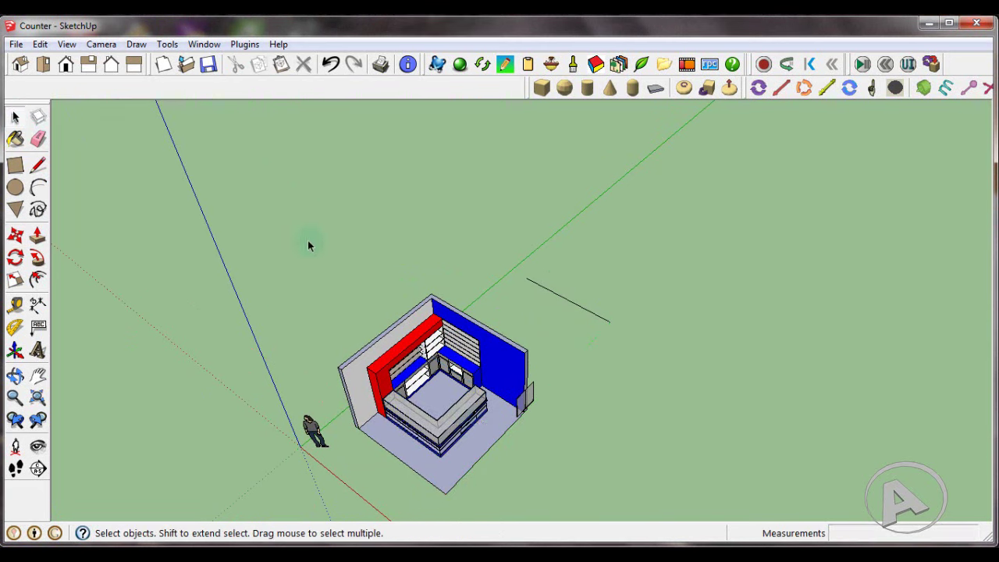
- Orbit and zoom to check the counter stands before the red and blue shelving walls
scroll(500, 327, up, 2)
scroll(619, 342, up, 2)
click(38, 139)
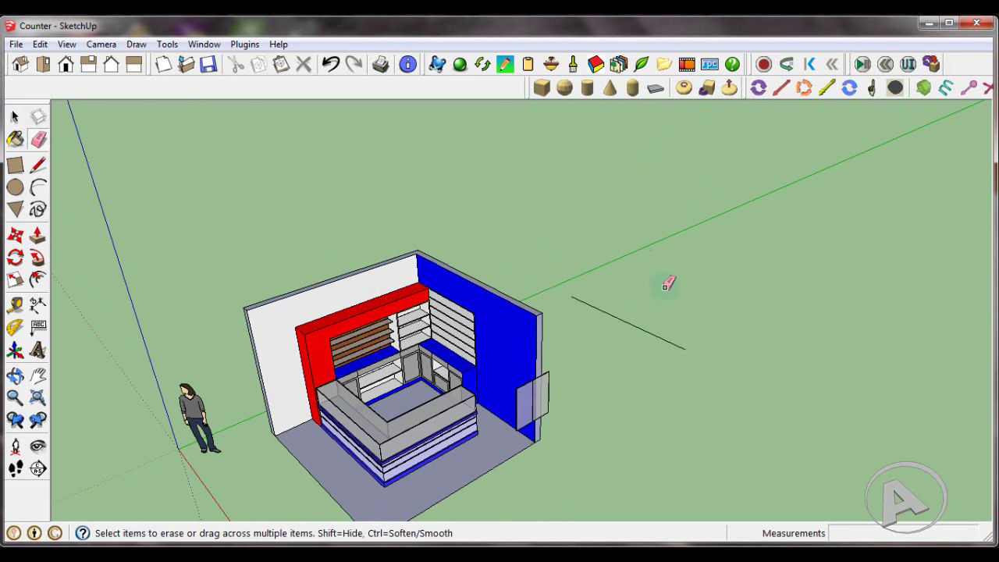
scroll(670, 312, down, 2)
middle_drag(673, 338, 457, 380)
scroll(515, 301, up, 2)
scroll(515, 308, up, 1)
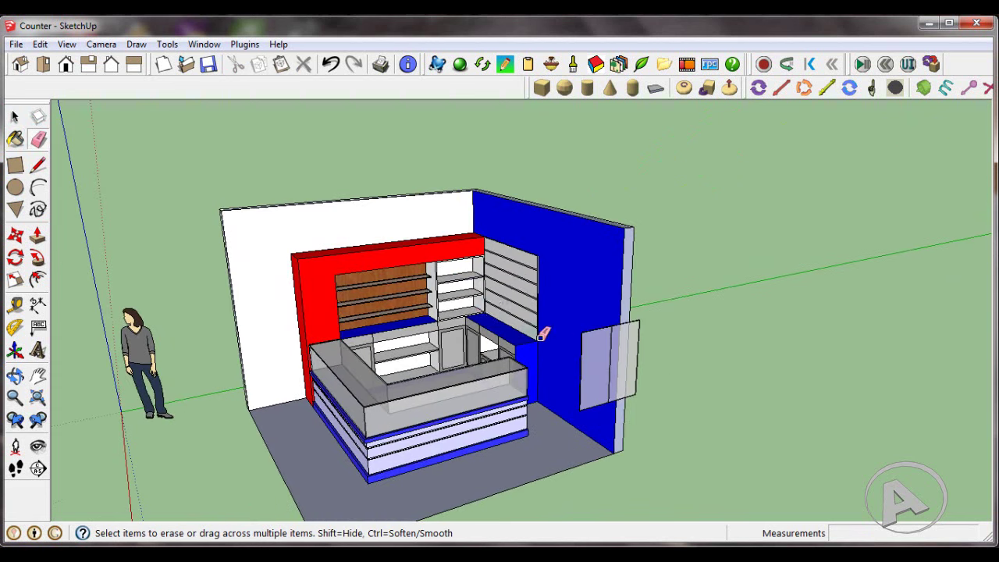
scroll(507, 343, up, 1)
scroll(503, 363, up, 1)
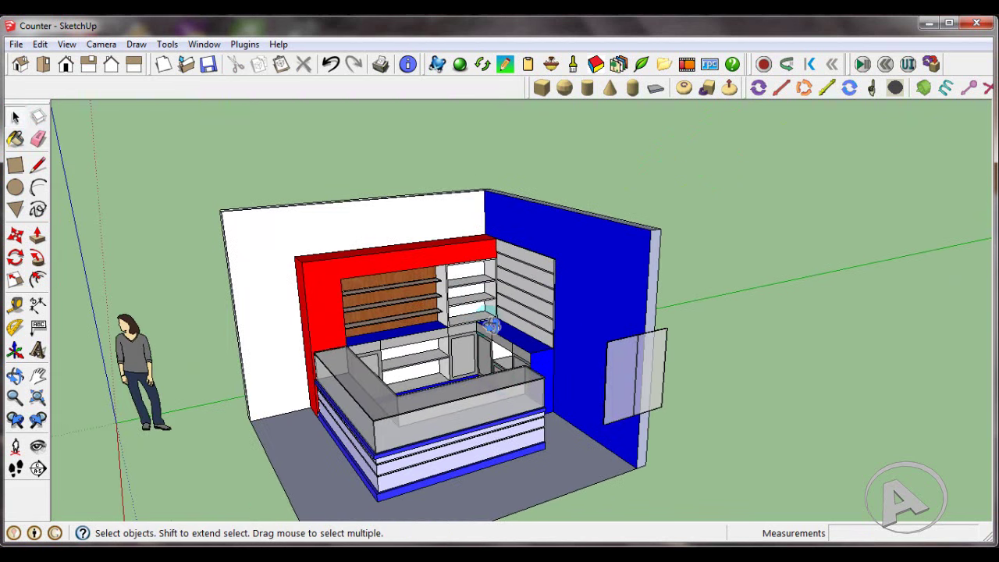
mouse_move(490, 326)
middle_down()
mouse_move(647, 374)
mouse_move(319, 334)
mouse_move(579, 371)
middle_up()
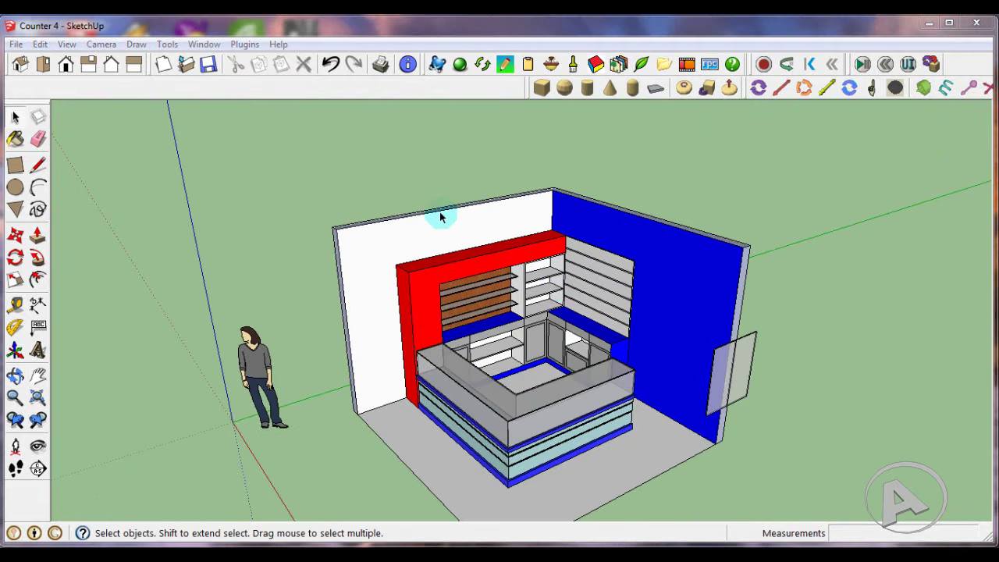
- Sample the blue already used in the model with the Paint Bucket
scroll(541, 296, up, 2)
scroll(546, 287, up, 2)
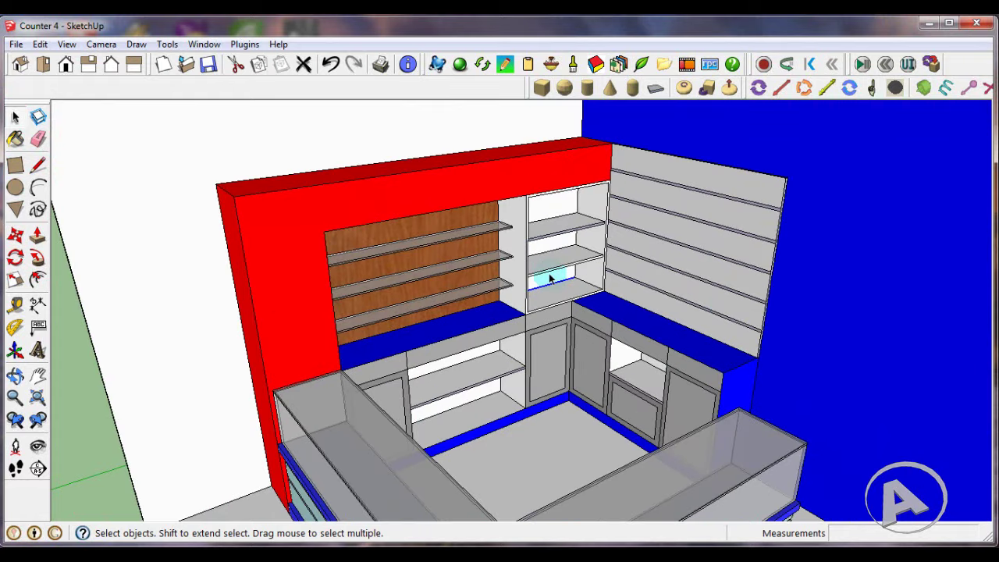
click(15, 139)
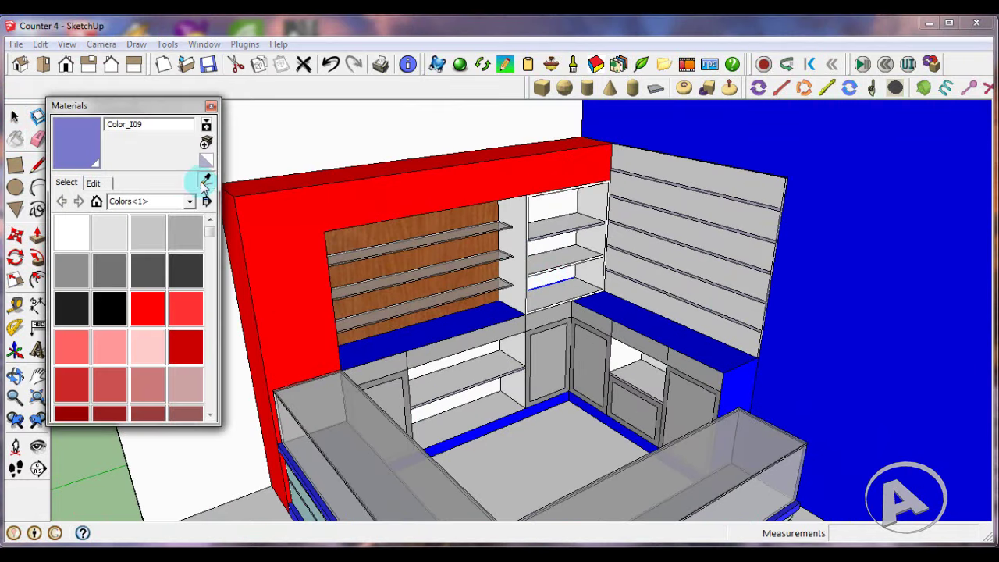
alt+click(601, 192)
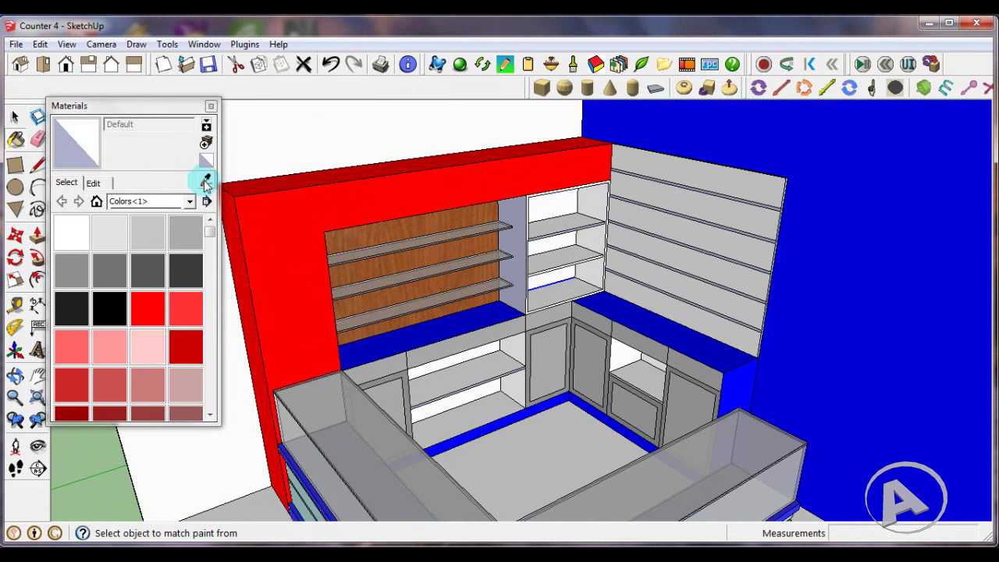
click(602, 272)
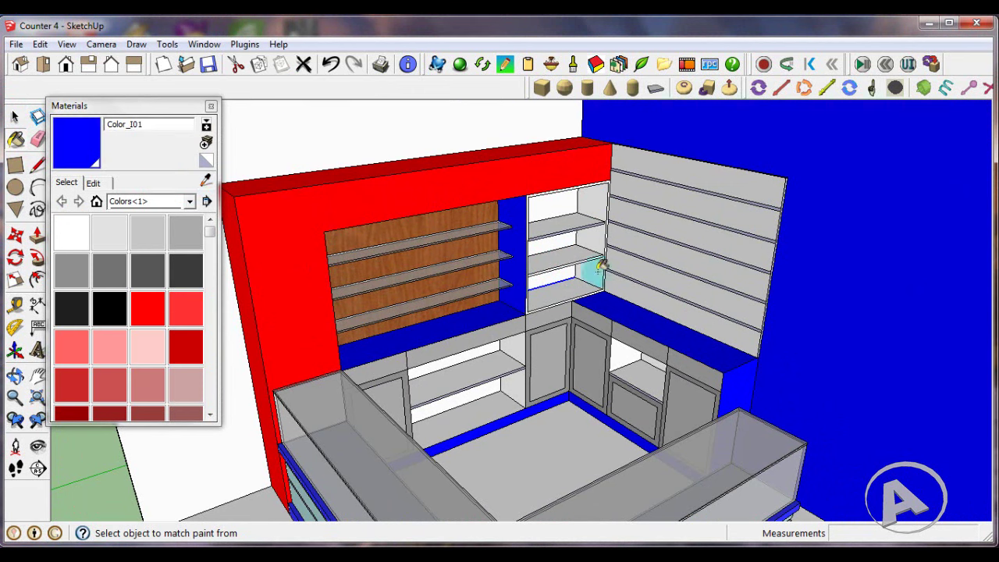
scroll(600, 267, up, 2)
scroll(541, 192, up, 2)
scroll(625, 223, down, 4)
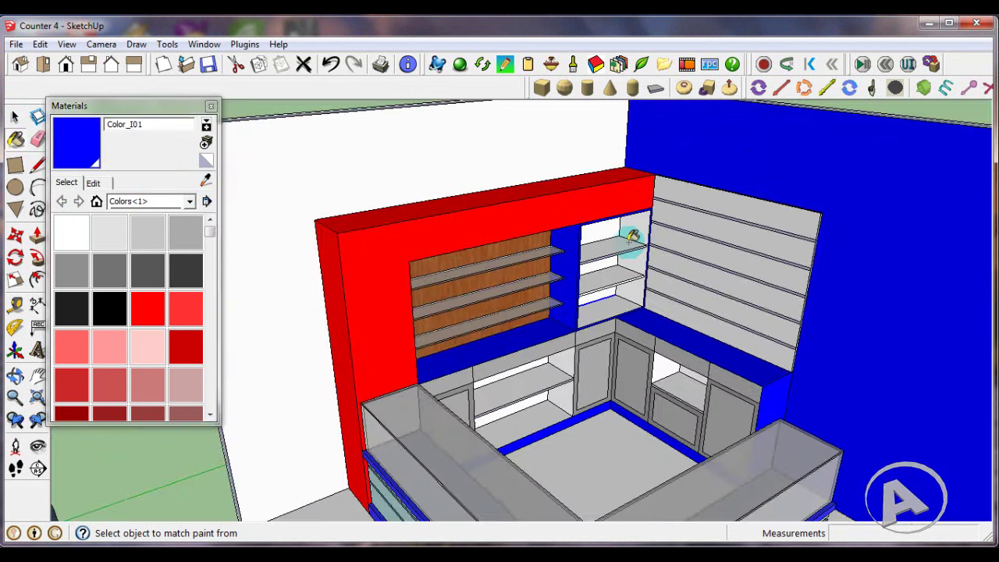
scroll(624, 226, down, 3)
scroll(602, 219, down, 2)
scroll(577, 468, up, 2)
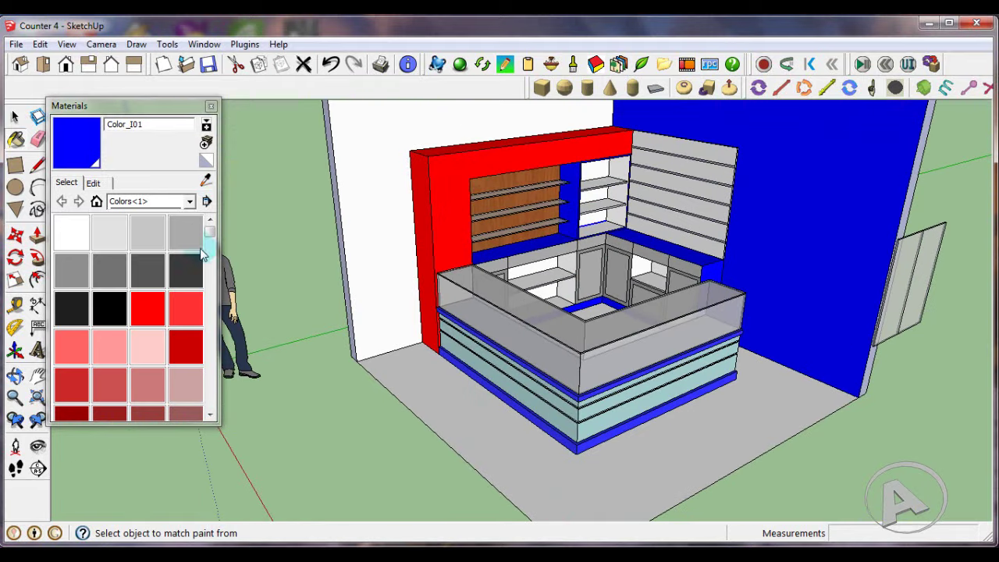
- Paint the room floor with Tile_Travertine_2inch from the Tile collection
click(190, 201)
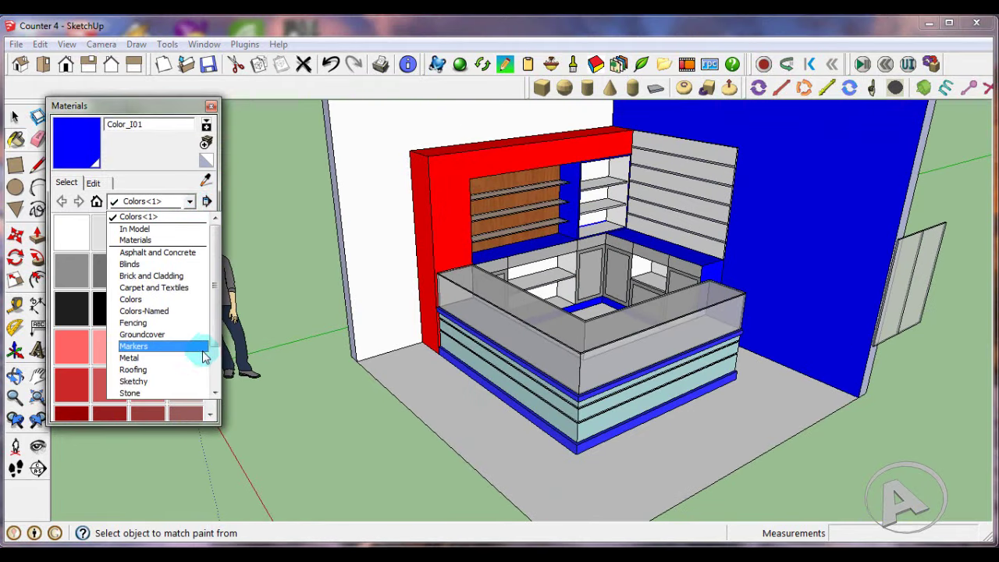
drag(204, 355, 211, 388)
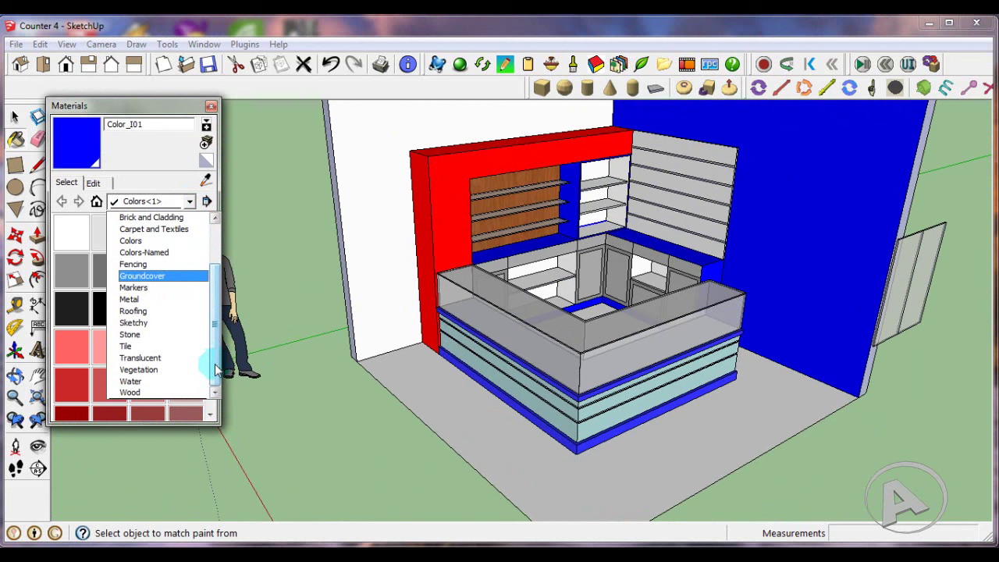
click(181, 346)
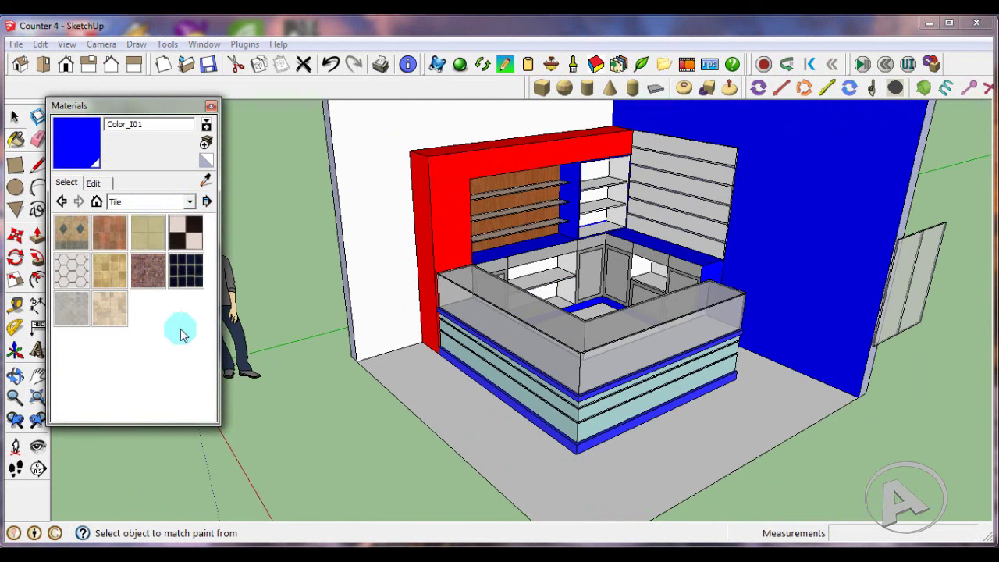
click(77, 306)
click(504, 424)
middle_drag(323, 330, 568, 359)
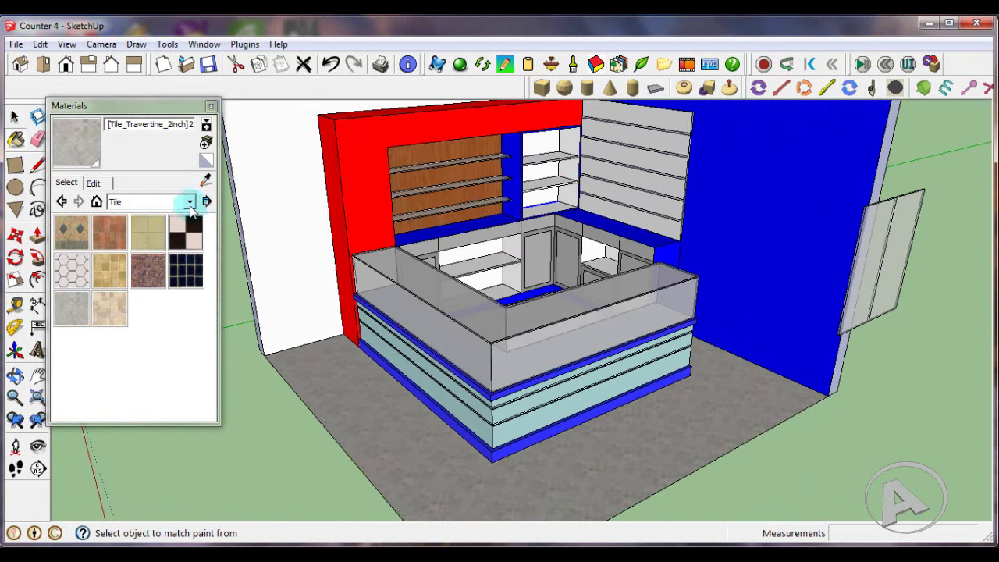
- Switch the material browser back to the Colors collection
click(190, 203)
click(163, 242)
drag(210, 222, 209, 349)
- Paint the counter's lower-left strip and front-right panel periwinkle Color_I04
click(117, 254)
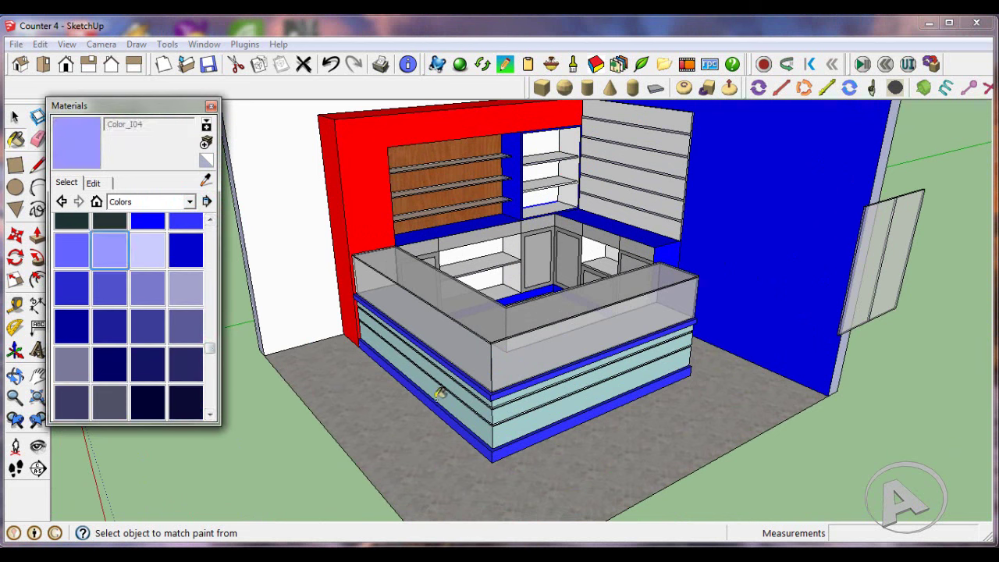
click(468, 402)
click(522, 423)
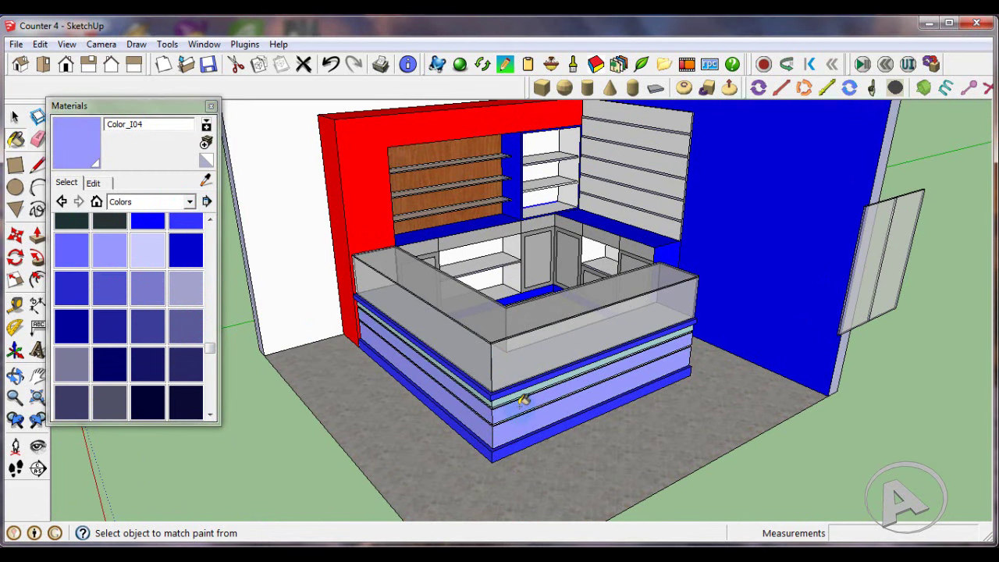
scroll(521, 395, up, 2)
scroll(500, 390, up, 2)
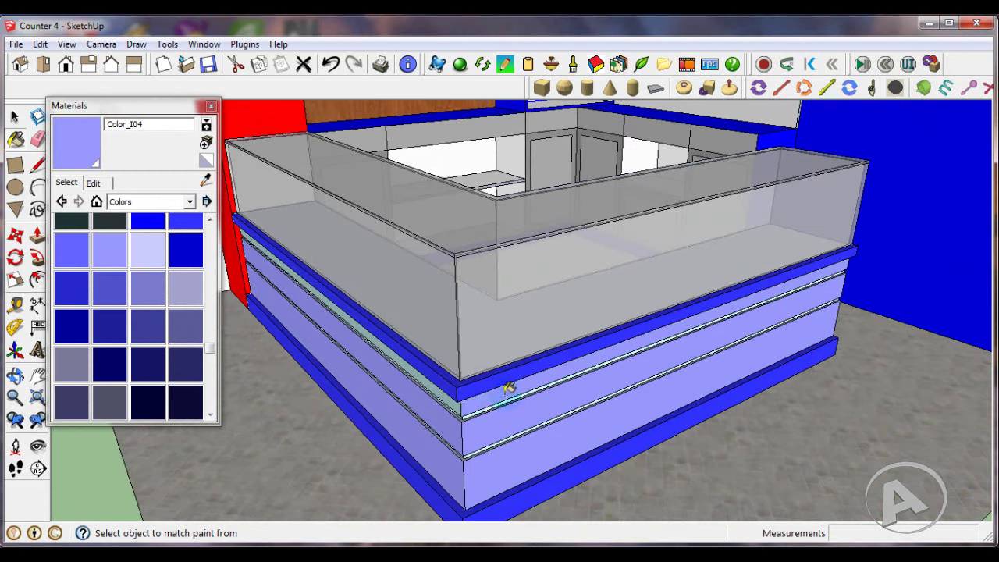
scroll(644, 356, down, 2)
scroll(645, 363, down, 1)
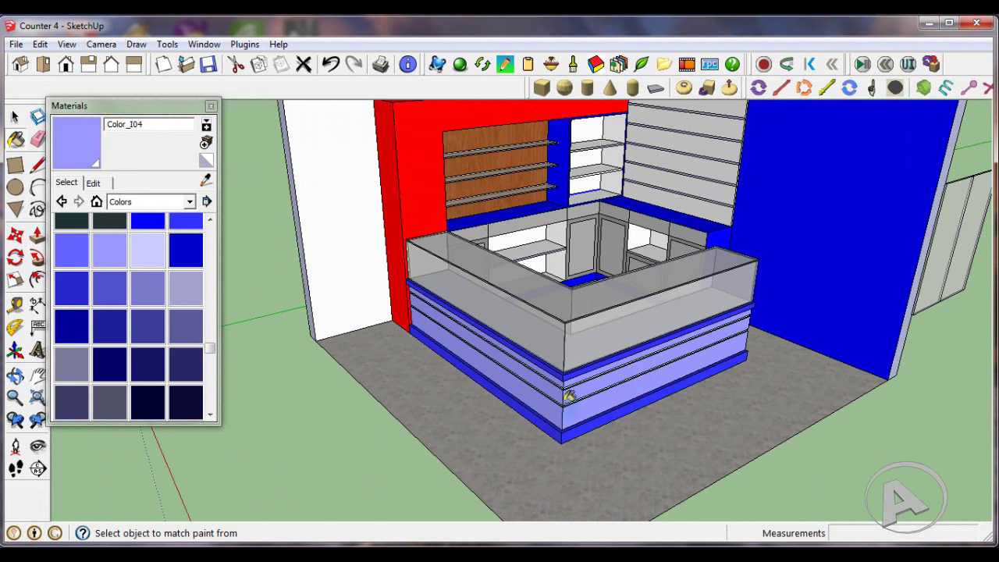
- Paint the three counter front bands grey with Color_I15
click(72, 364)
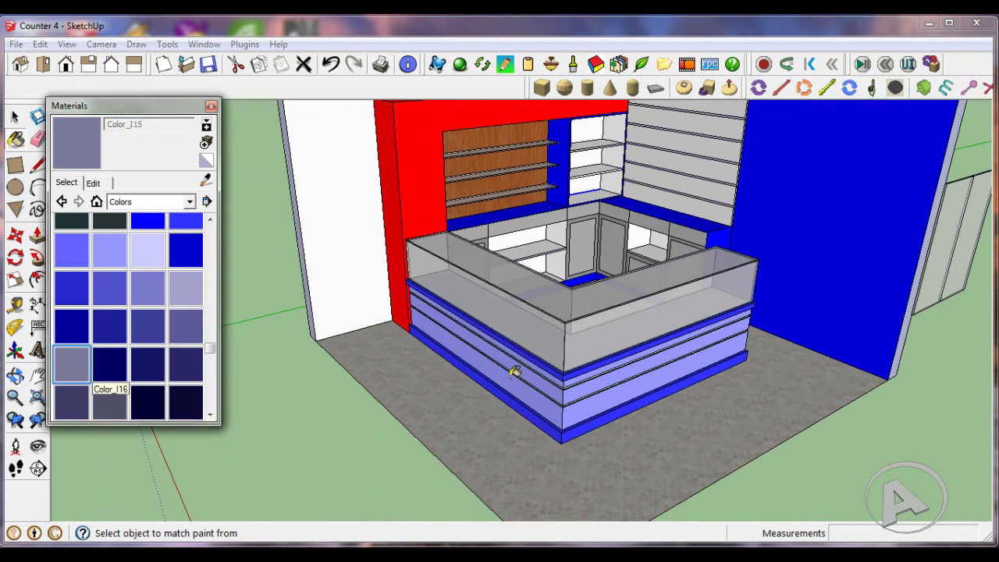
scroll(546, 372, up, 2)
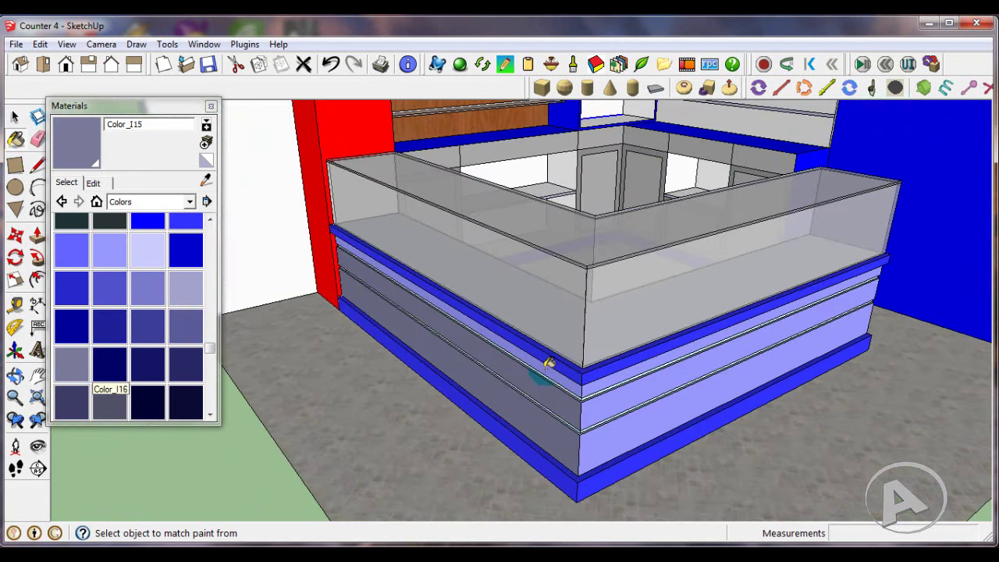
click(614, 380)
click(629, 396)
click(632, 434)
scroll(666, 372, down, 3)
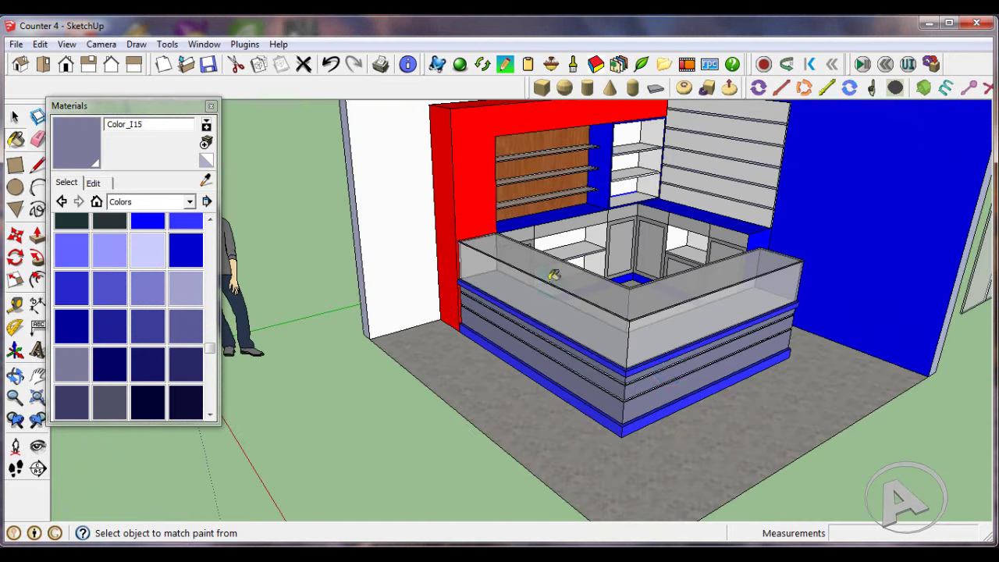
mouse_move(552, 275)
middle_down()
mouse_move(648, 321)
mouse_move(564, 350)
middle_up()
scroll(617, 335, up, 3)
scroll(579, 321, up, 3)
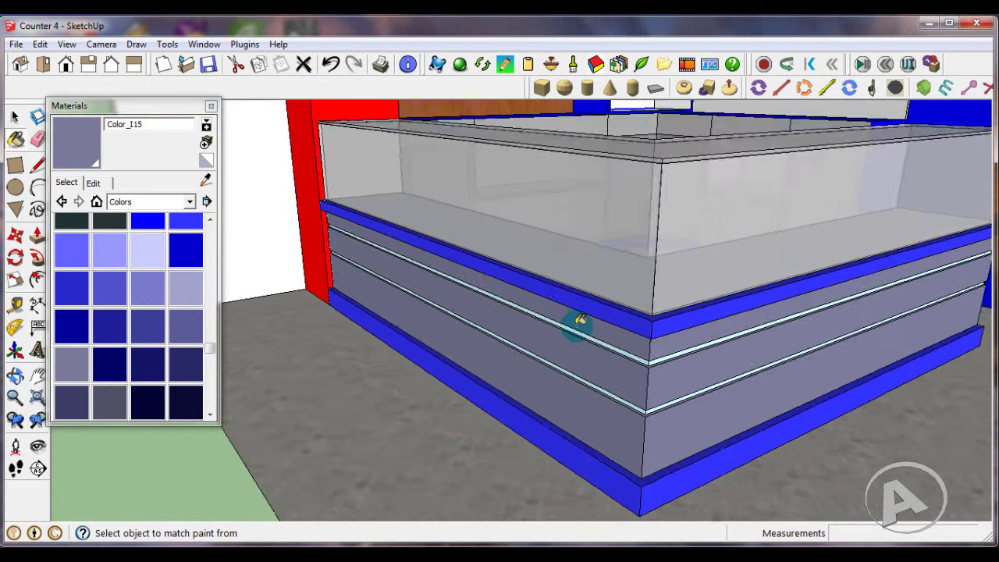
scroll(491, 312, up, 2)
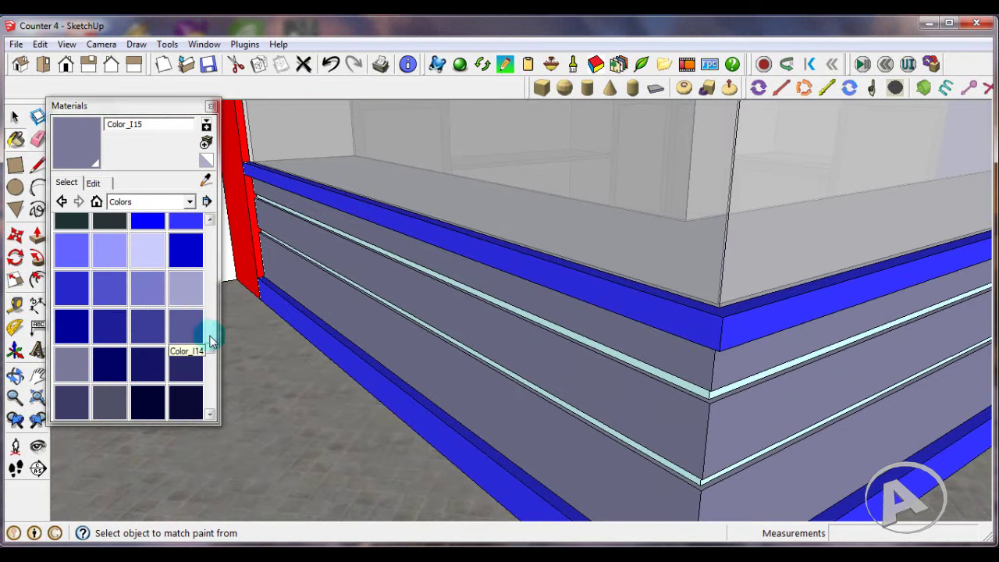
scroll(213, 355, up, 3)
- Paint the upper and lower thin counter strips dark Color_H25
click(147, 401)
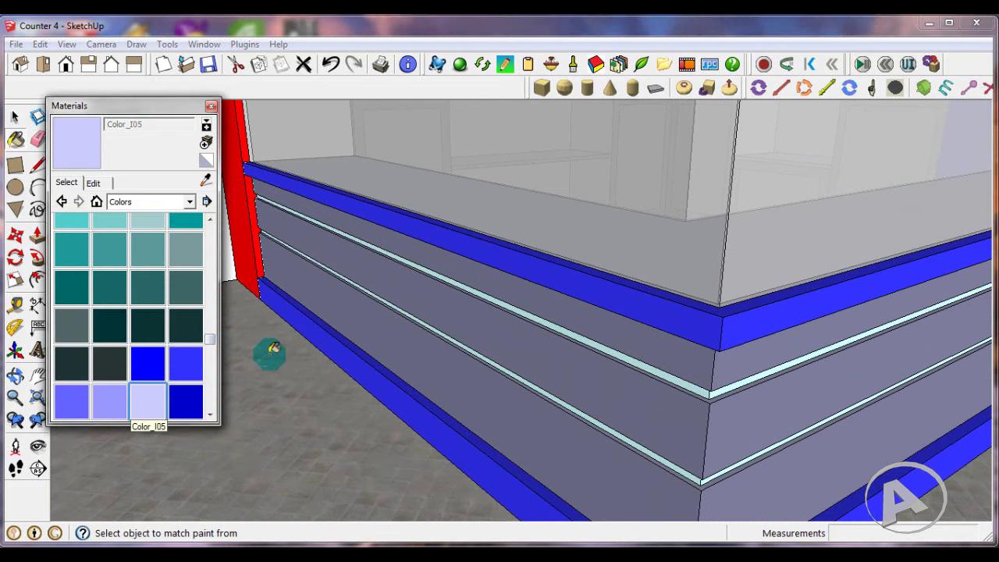
click(109, 363)
click(618, 349)
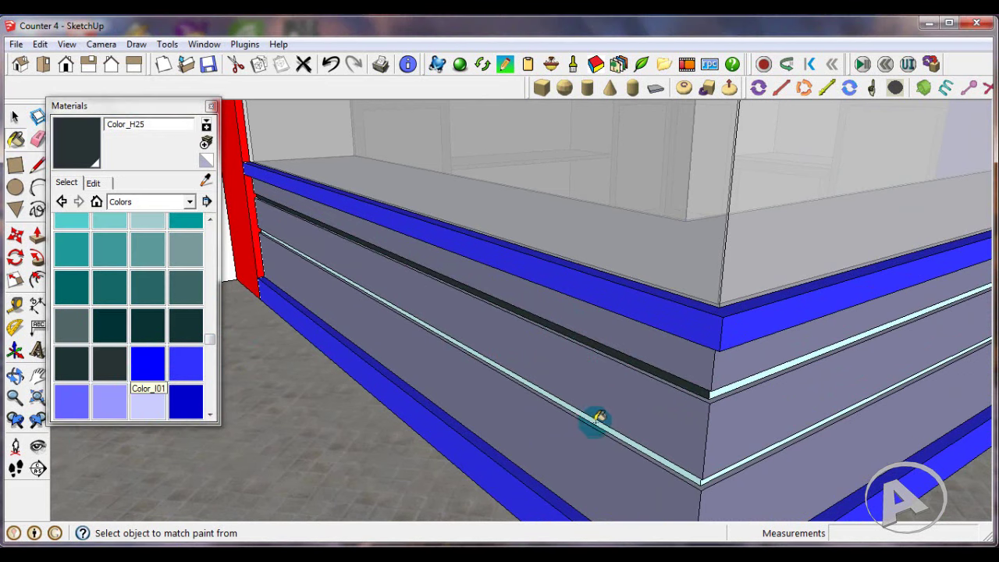
click(597, 418)
mouse_move(597, 418)
middle_down()
mouse_move(713, 391)
mouse_move(761, 463)
middle_up()
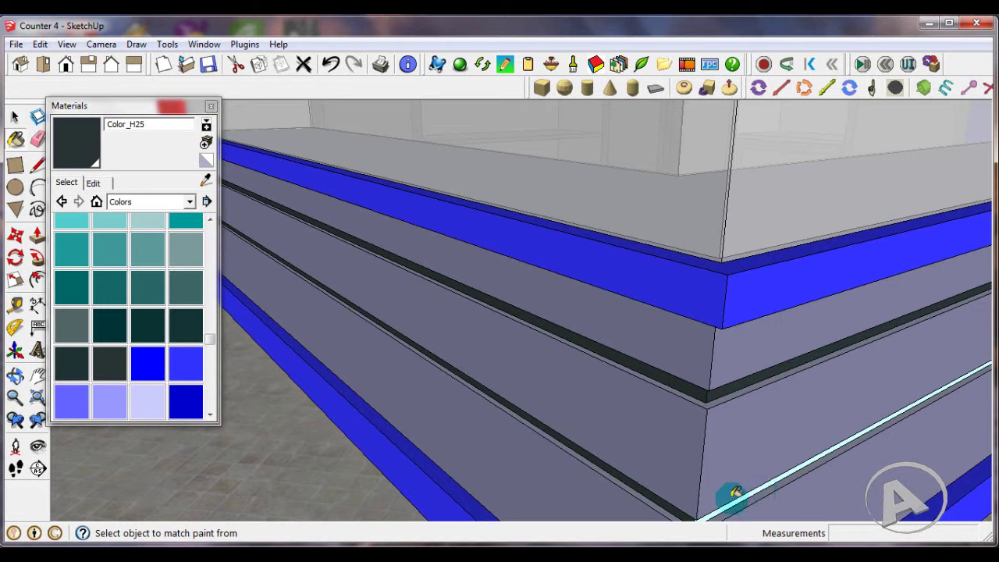
scroll(734, 493, down, 2)
scroll(669, 345, down, 2)
scroll(676, 304, down, 3)
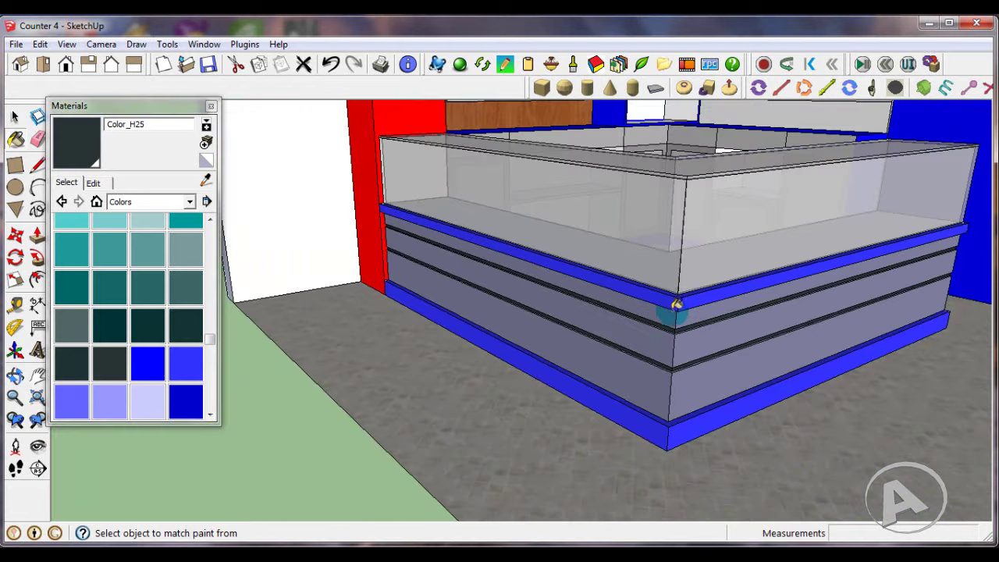
mouse_move(676, 304)
middle_down()
mouse_move(653, 319)
mouse_move(715, 291)
mouse_move(698, 299)
middle_up()
scroll(653, 319, down, 2)
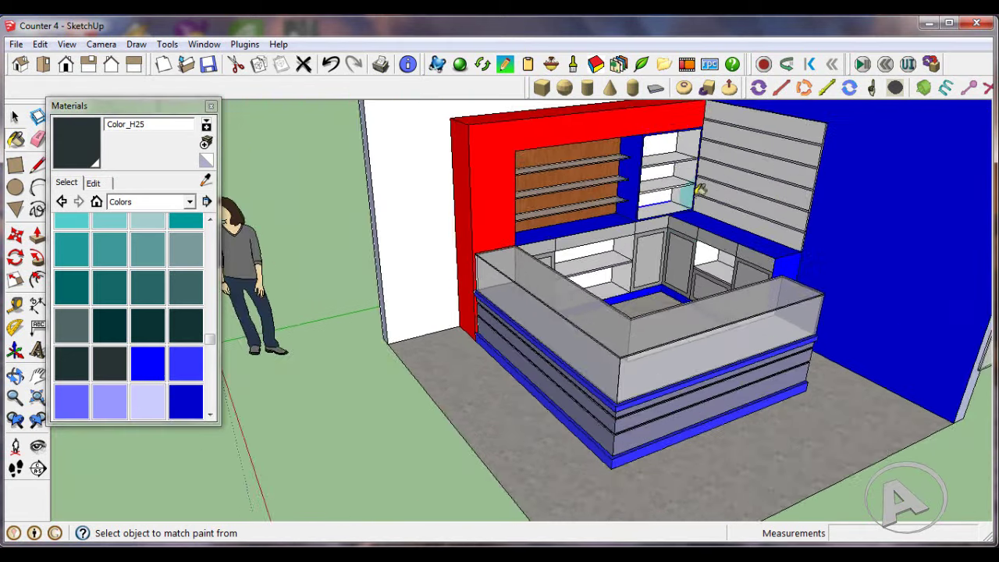
scroll(700, 190, down, 2)
- Close the Materials panel and zoom to view the whole room and counter
click(211, 106)
scroll(182, 205, down, 2)
scroll(182, 206, down, 3)
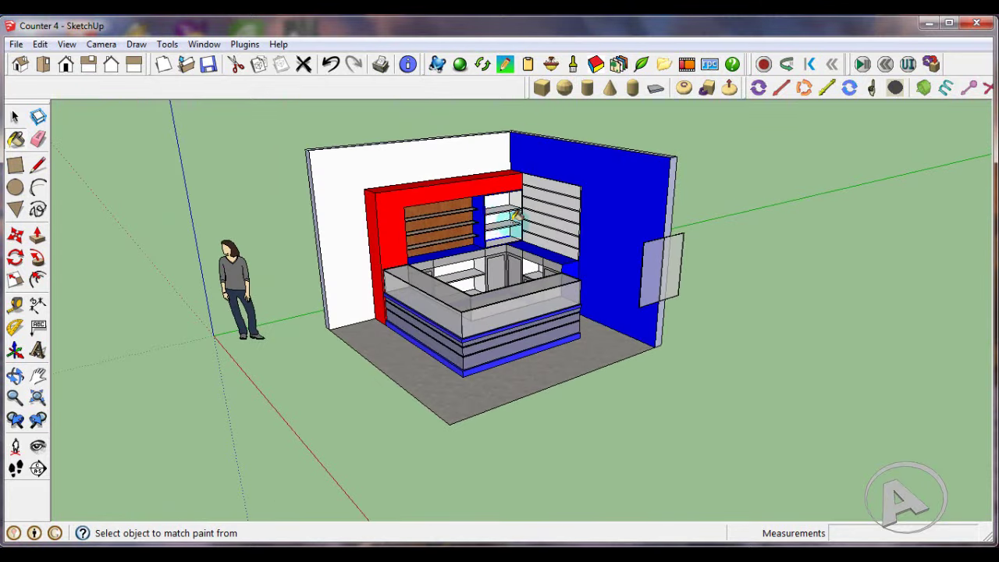
scroll(516, 215, up, 2)
scroll(516, 214, up, 1)
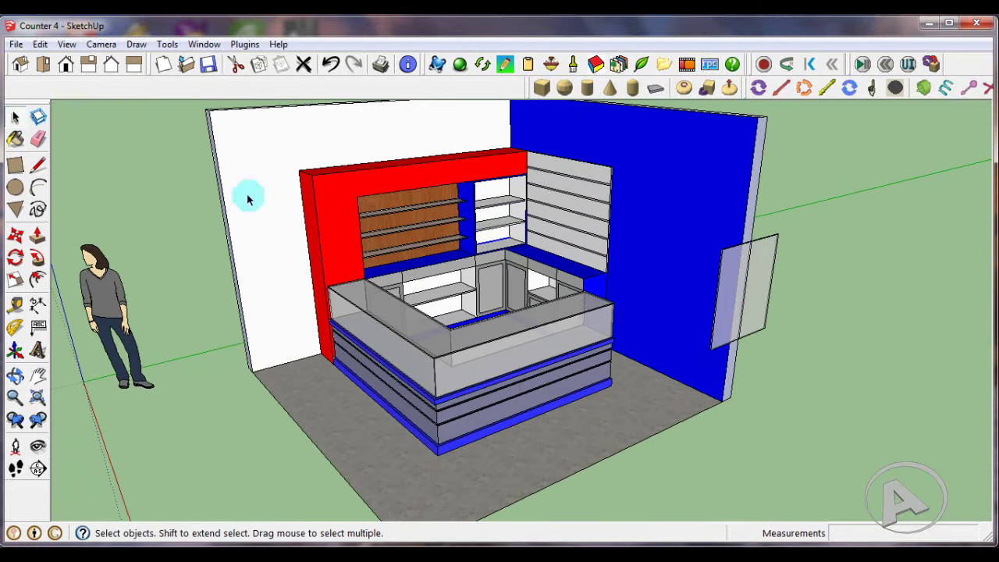
scroll(470, 214, up, 1)
scroll(471, 215, up, 2)
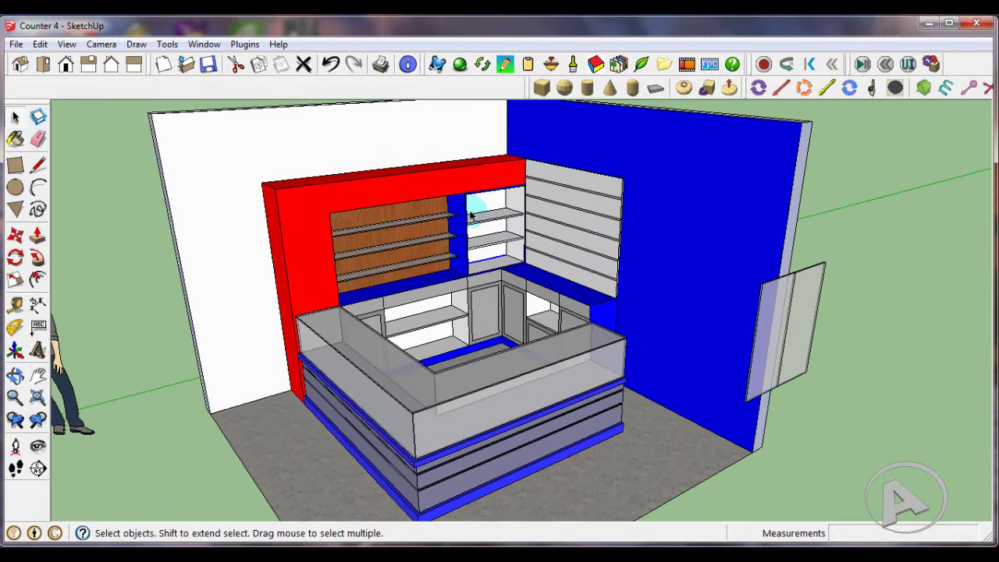
- From the Components library, place Box 1 on the ledge and copy a second box beside it
click(206, 46)
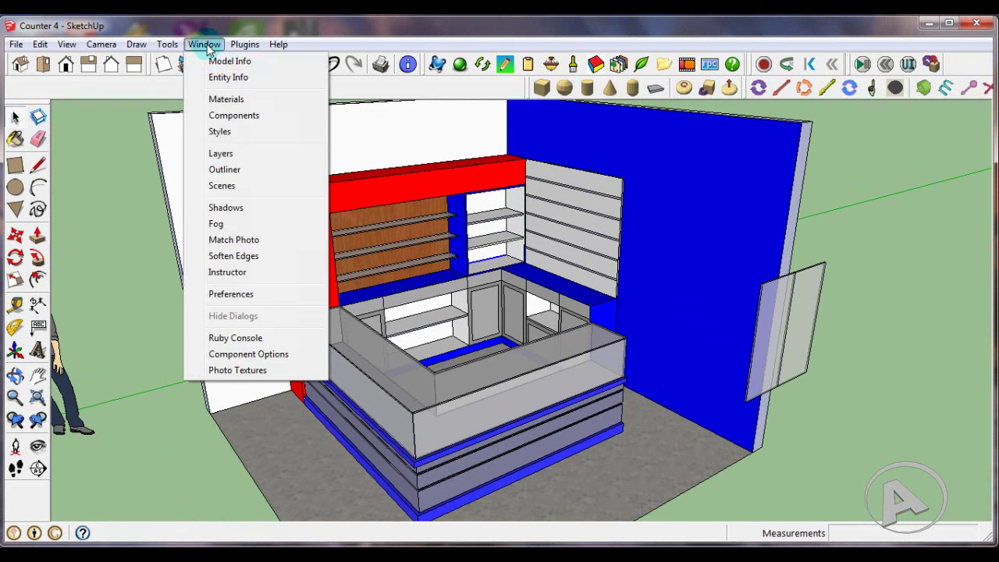
click(234, 115)
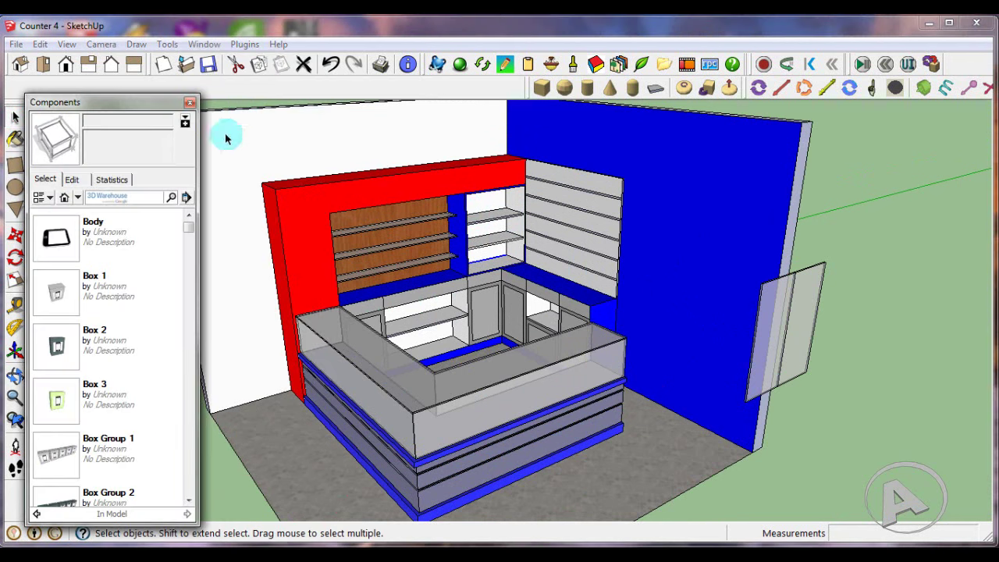
click(62, 308)
scroll(474, 223, up, 2)
scroll(518, 207, up, 2)
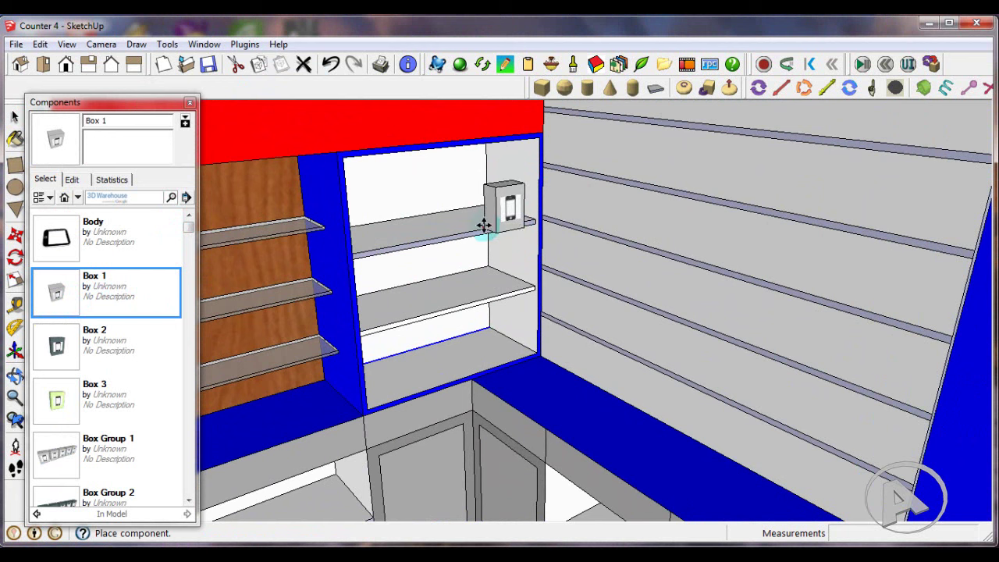
scroll(484, 226, up, 1)
scroll(486, 223, down, 1)
scroll(390, 226, down, 2)
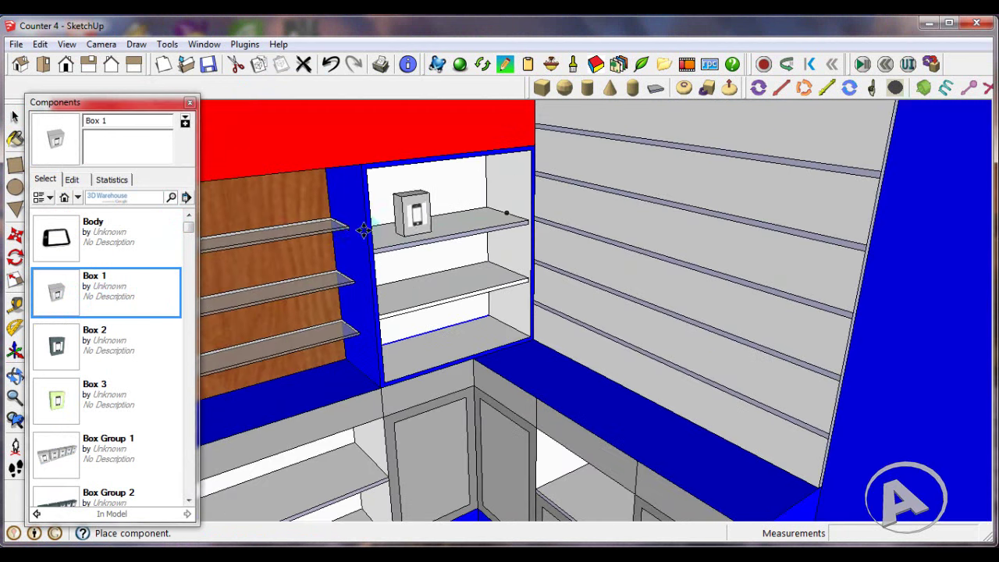
scroll(318, 231, up, 1)
scroll(319, 230, up, 1)
scroll(321, 226, down, 2)
scroll(324, 223, down, 1)
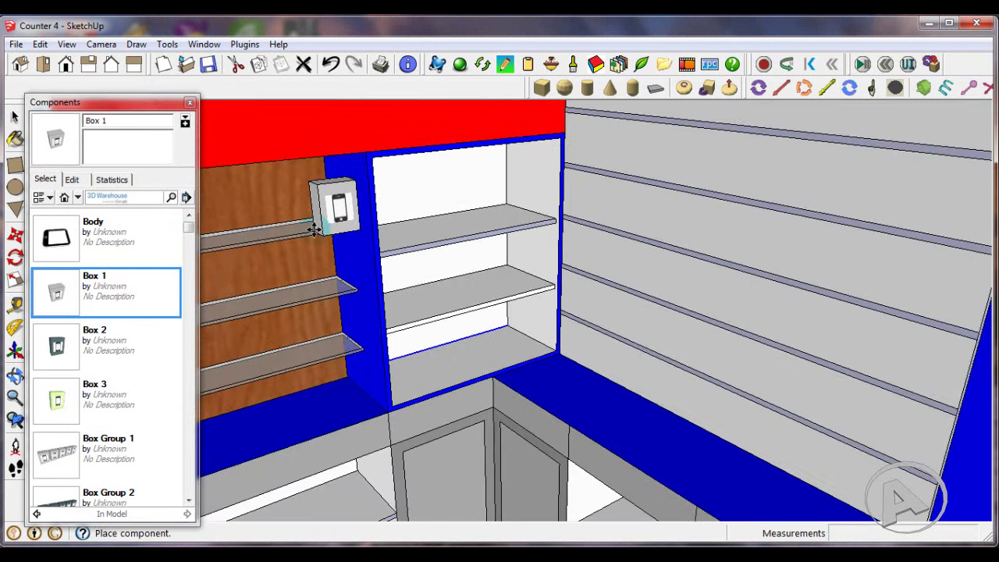
scroll(326, 220, down, 1)
scroll(326, 220, down, 1)
scroll(415, 357, down, 1)
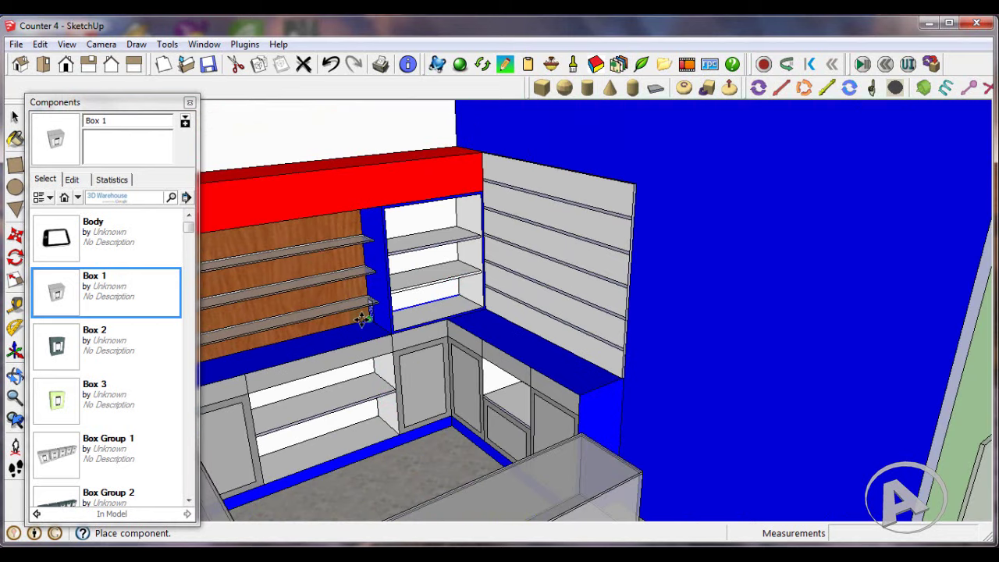
scroll(360, 328, up, 2)
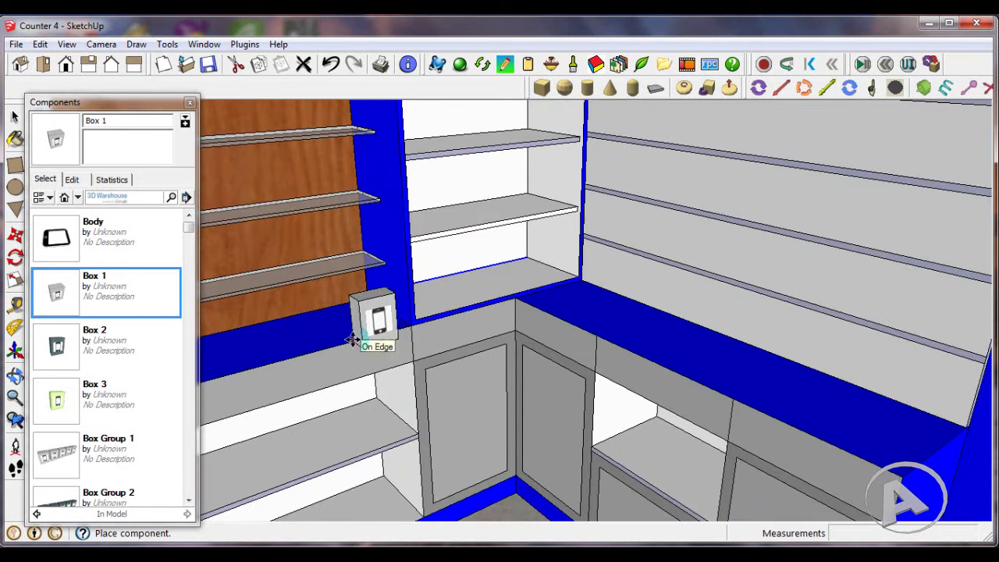
scroll(352, 341, up, 2)
click(350, 341)
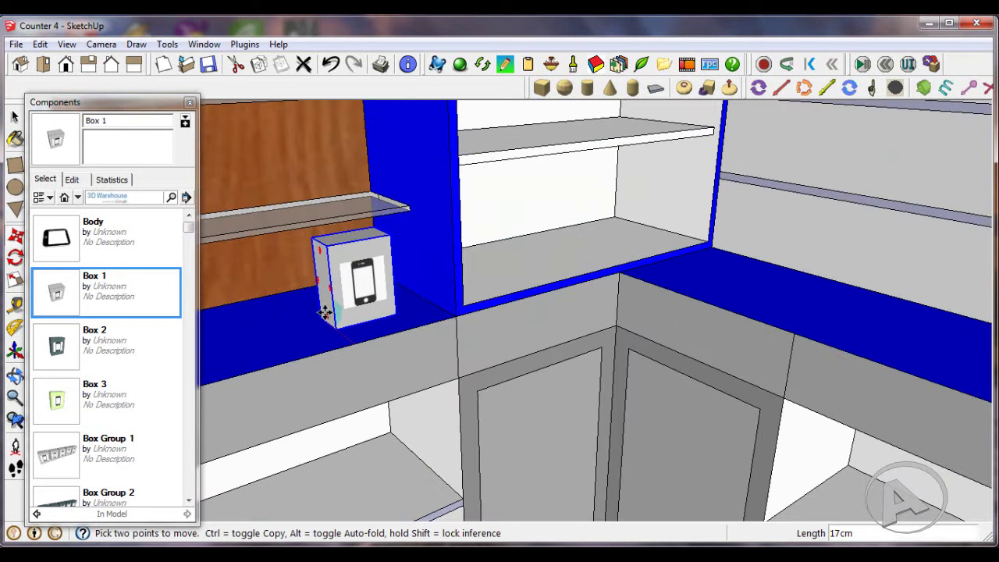
middle_drag(325, 312, 417, 301)
key(ctrl)
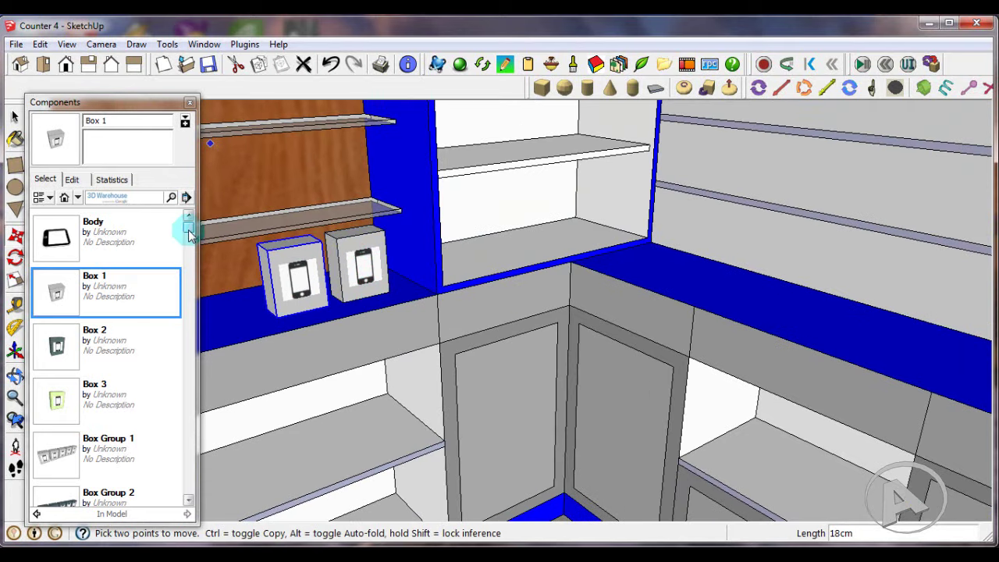
drag(189, 234, 189, 256)
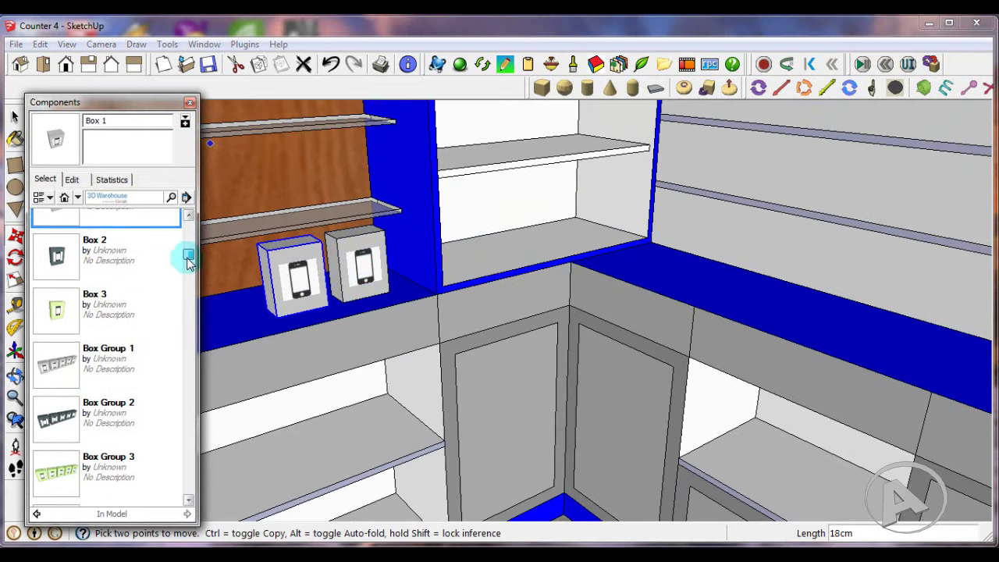
- Place the dark Box Group 2 row on the top shelf
click(73, 403)
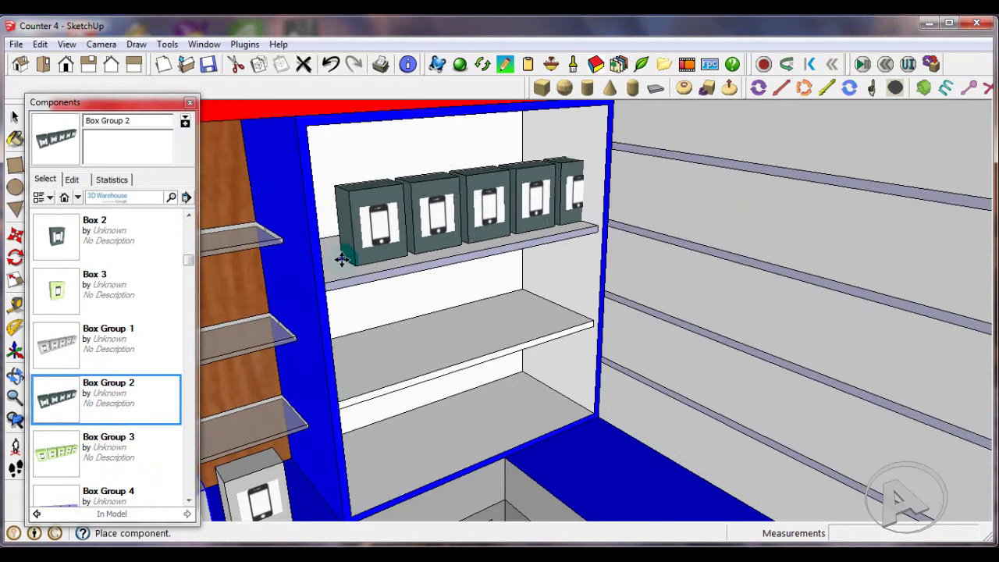
click(337, 281)
scroll(371, 313, up, 4)
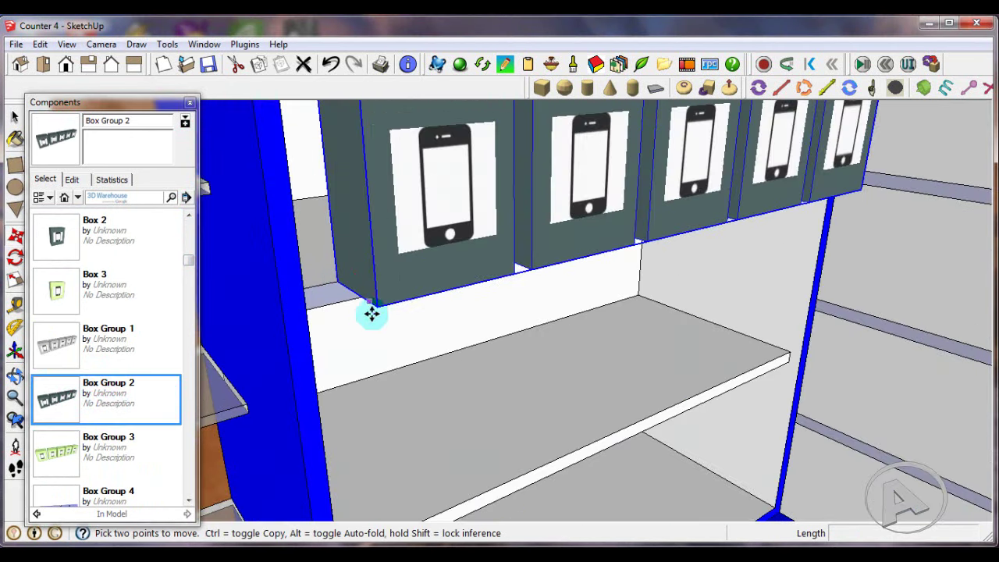
scroll(372, 313, up, 2)
scroll(352, 290, up, 2)
scroll(345, 283, up, 2)
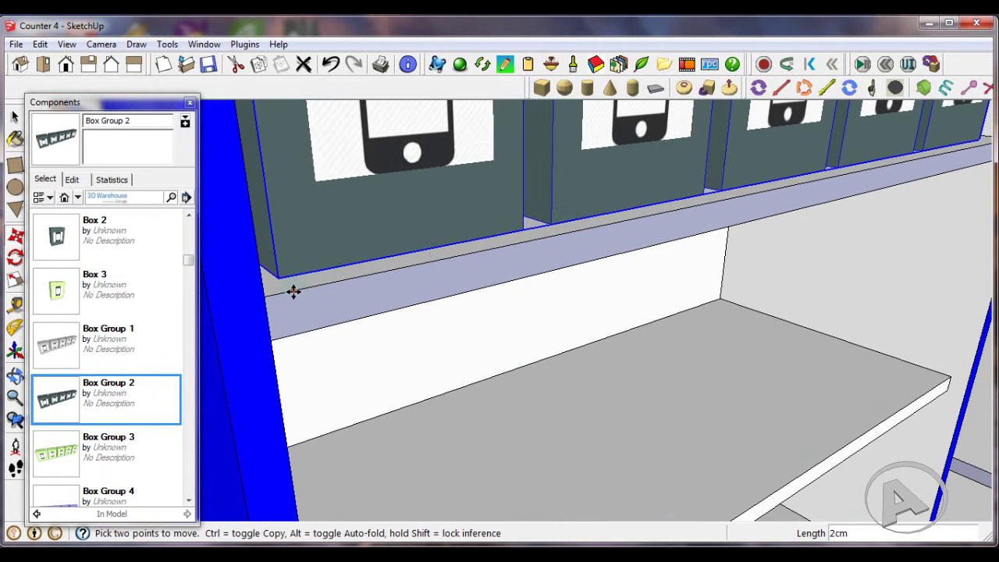
scroll(289, 289, down, 3)
scroll(453, 241, down, 3)
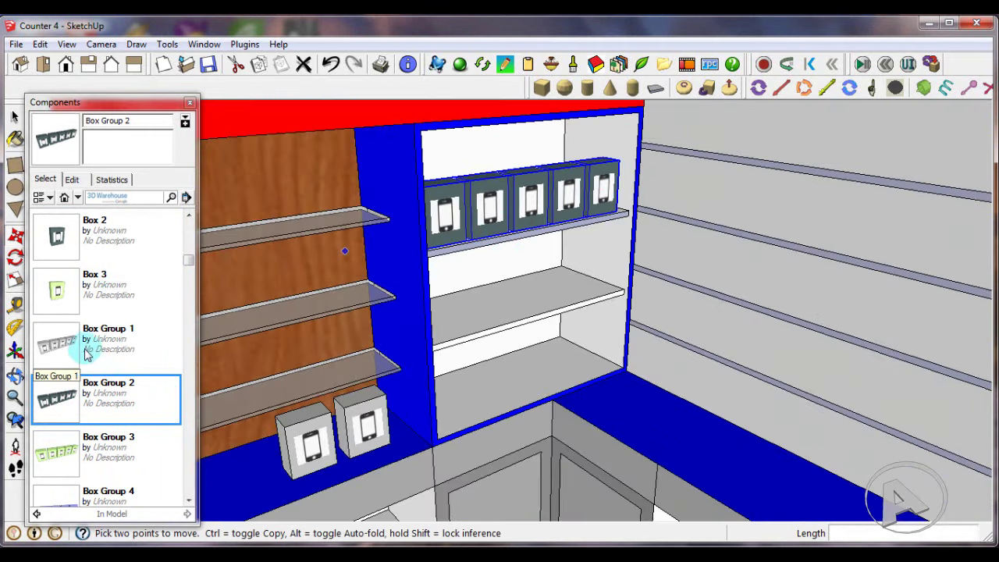
- Place the green Box Group 3 row on the second shelf
click(87, 448)
scroll(438, 336, up, 2)
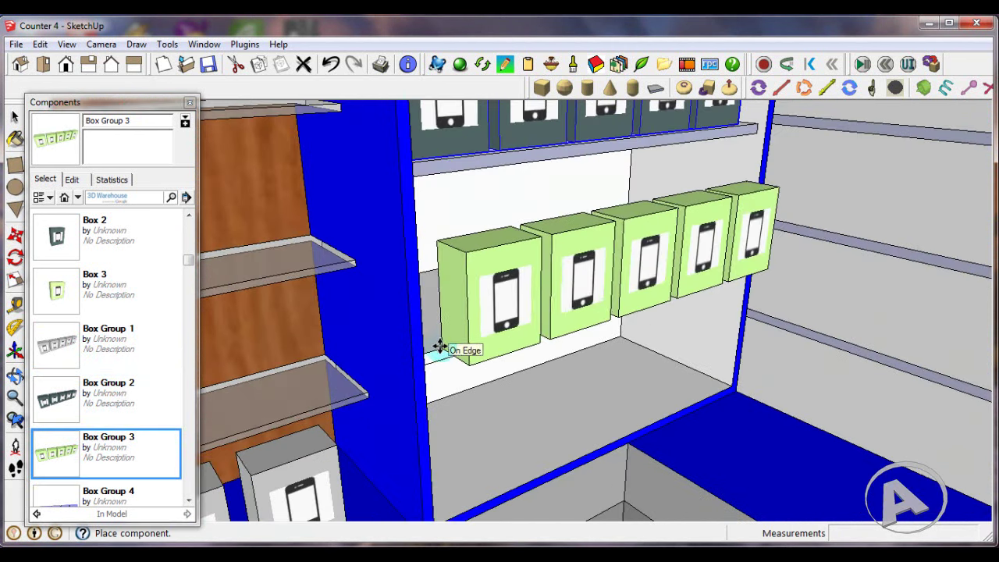
scroll(437, 351, up, 2)
click(437, 352)
scroll(459, 372, up, 2)
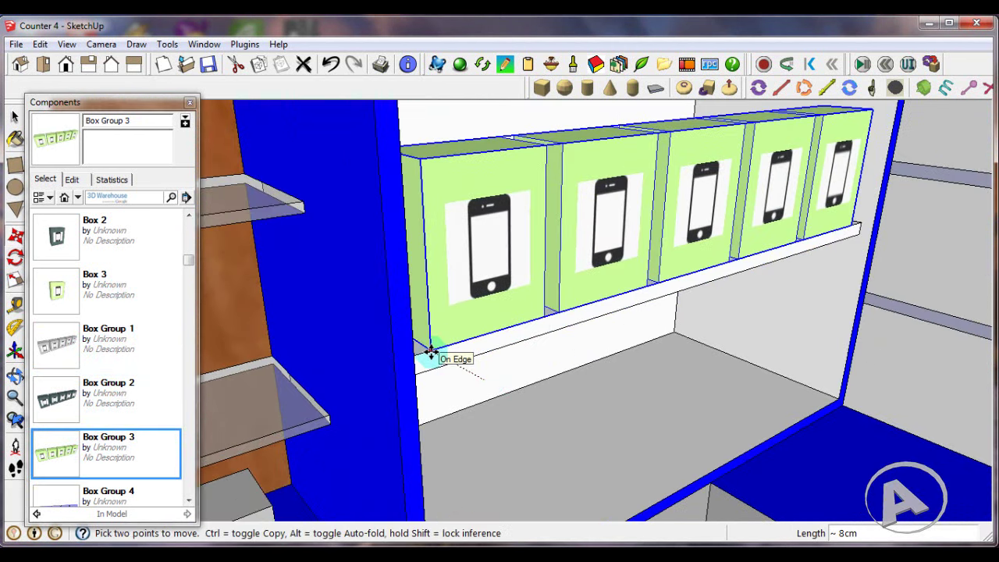
scroll(430, 350, up, 1)
scroll(439, 351, up, 2)
scroll(390, 327, down, 2)
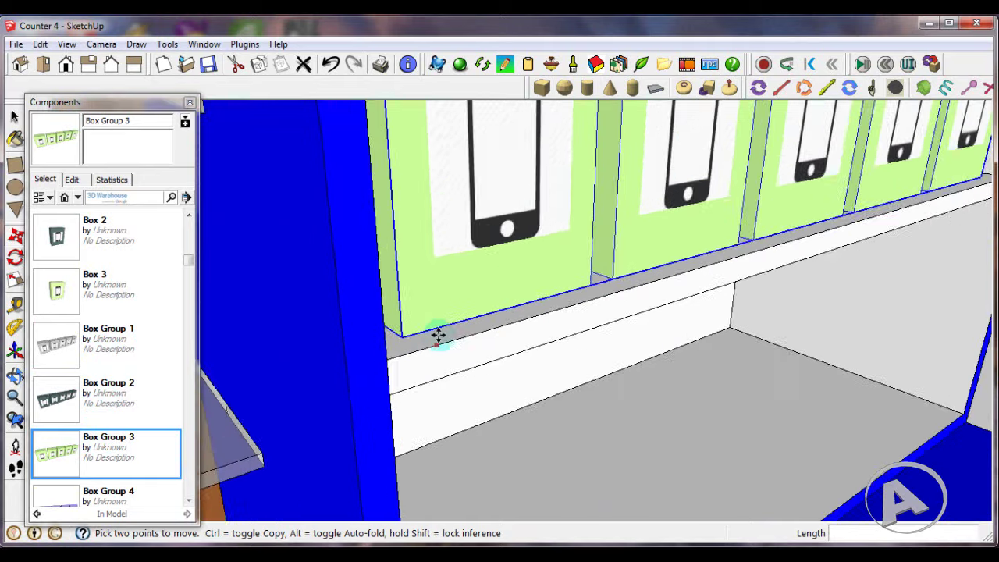
scroll(439, 335, down, 2)
scroll(488, 292, down, 2)
scroll(702, 261, down, 1)
scroll(686, 216, down, 1)
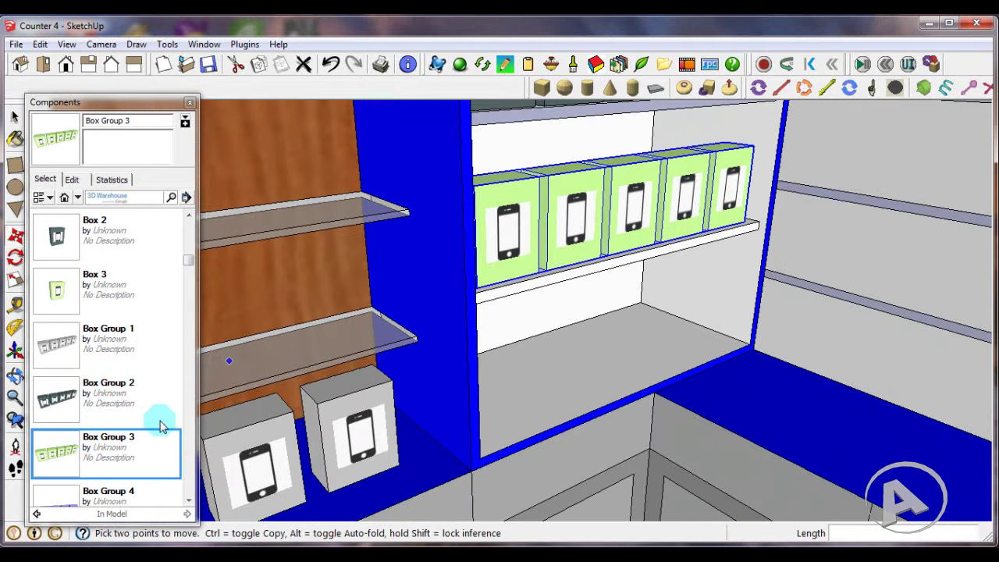
scroll(171, 274, down, 1)
- Place the purple Box Group 4 row on the lower shelf, snapped into the shelf corner
click(74, 464)
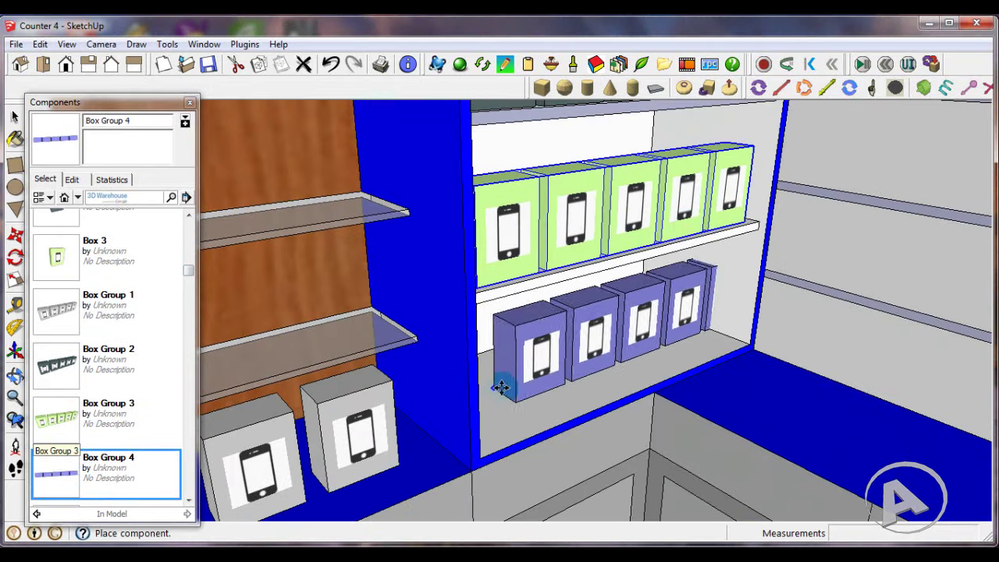
scroll(507, 394, up, 2)
click(474, 490)
scroll(430, 382, down, 1)
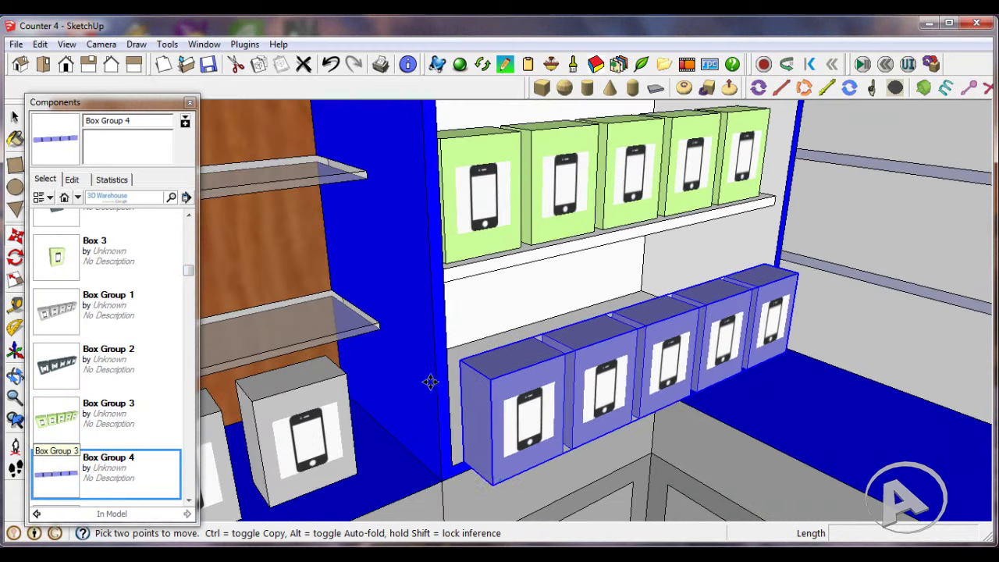
click(490, 488)
scroll(463, 459, up, 3)
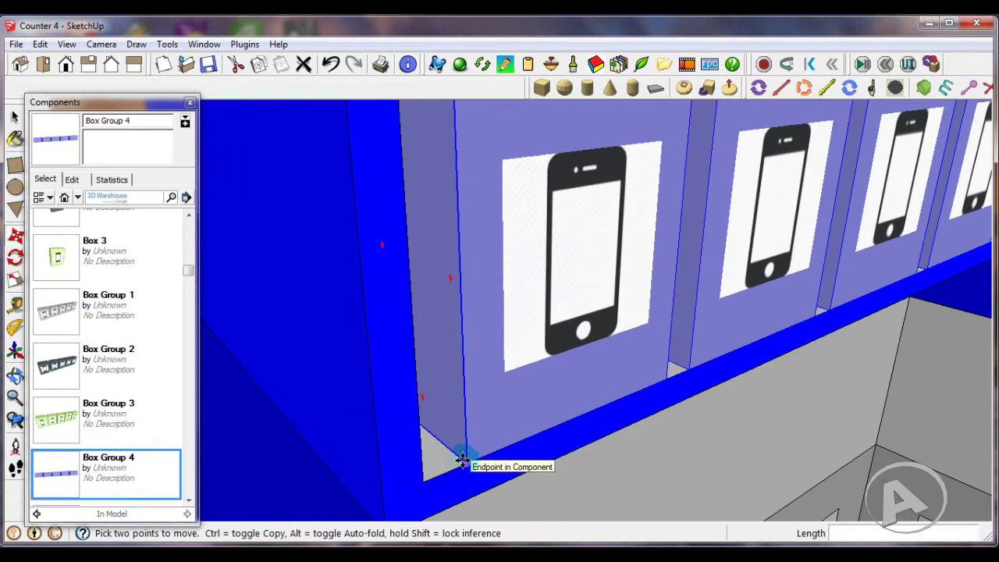
scroll(442, 439, up, 2)
click(190, 102)
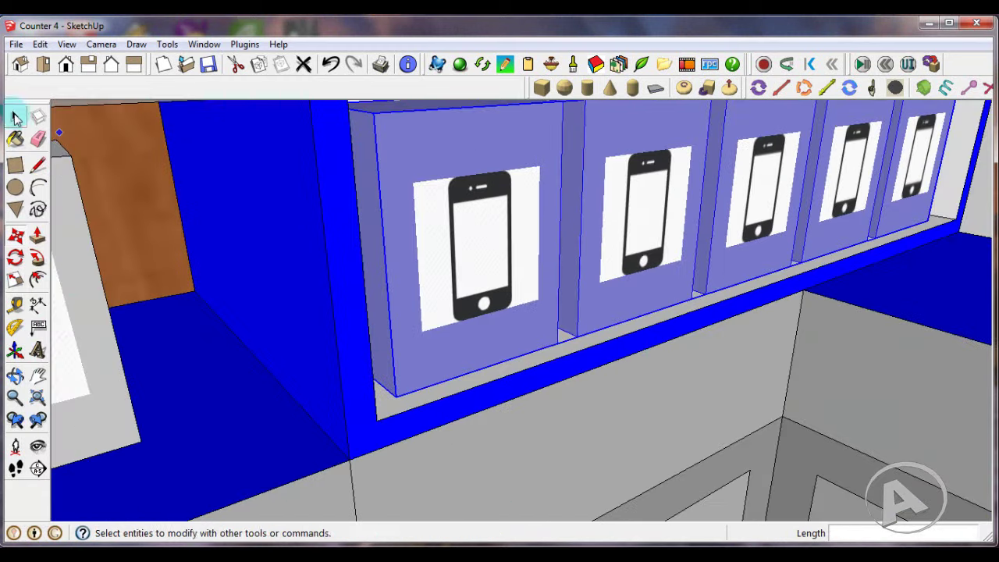
- Close the Components library and fit the loose glass door panel onto the display cabinet front
click(14, 117)
scroll(513, 234, down, 5)
scroll(546, 232, down, 3)
scroll(546, 230, down, 3)
scroll(546, 229, down, 2)
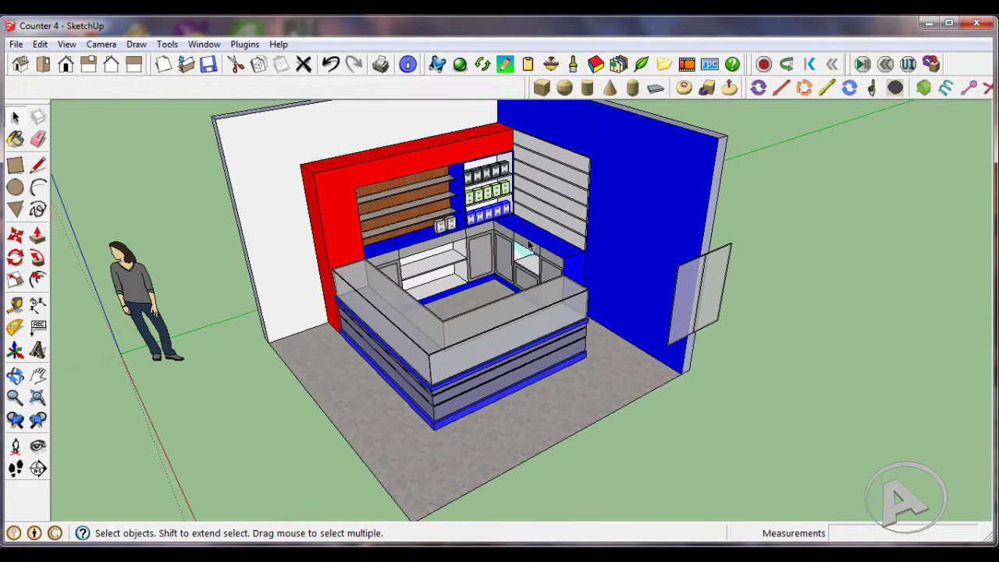
scroll(759, 287, up, 1)
scroll(679, 280, up, 1)
scroll(678, 278, up, 1)
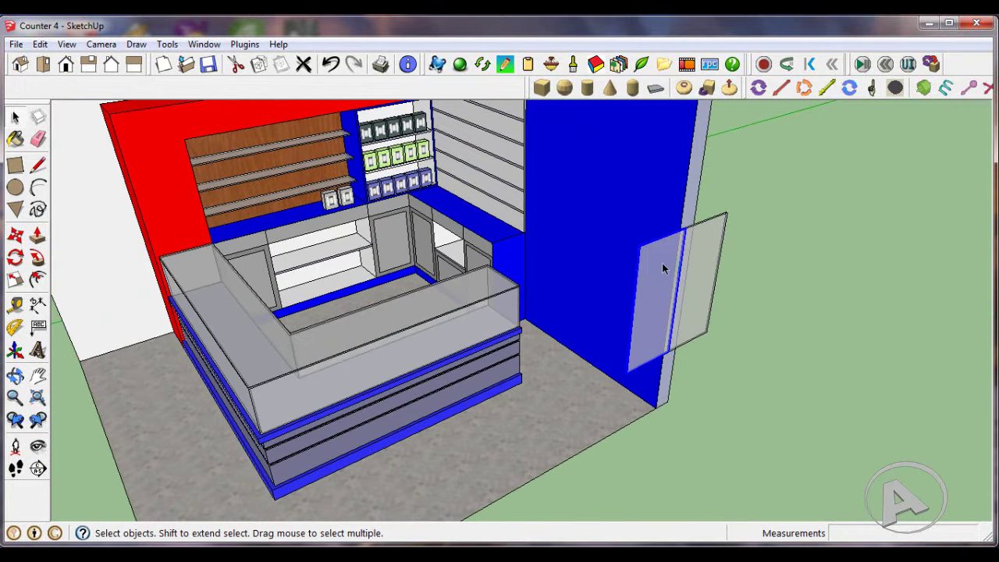
click(694, 260)
scroll(560, 377, up, 3)
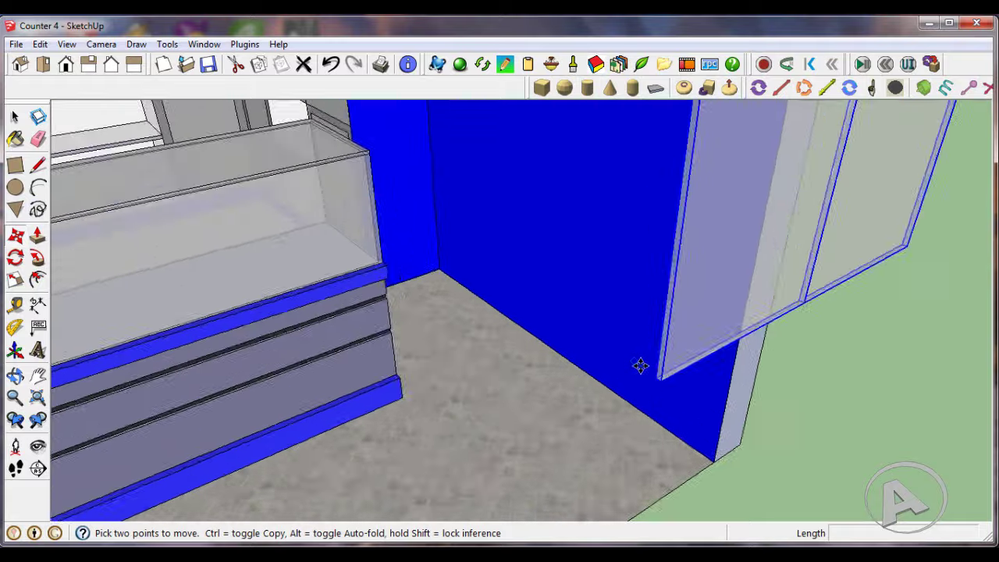
scroll(640, 364, up, 2)
scroll(737, 427, down, 2)
scroll(736, 426, down, 2)
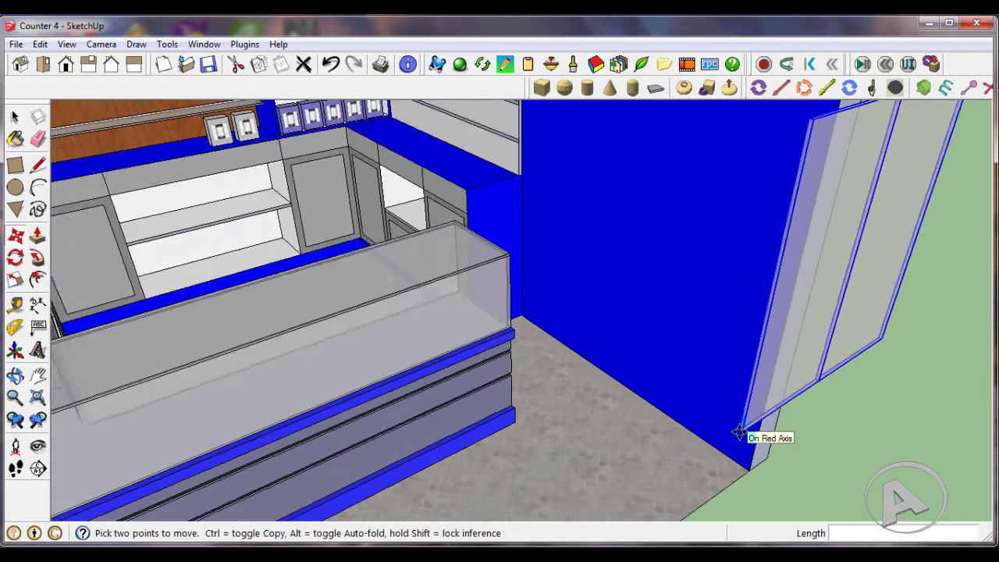
scroll(736, 425, down, 3)
scroll(395, 204, up, 4)
scroll(396, 204, up, 3)
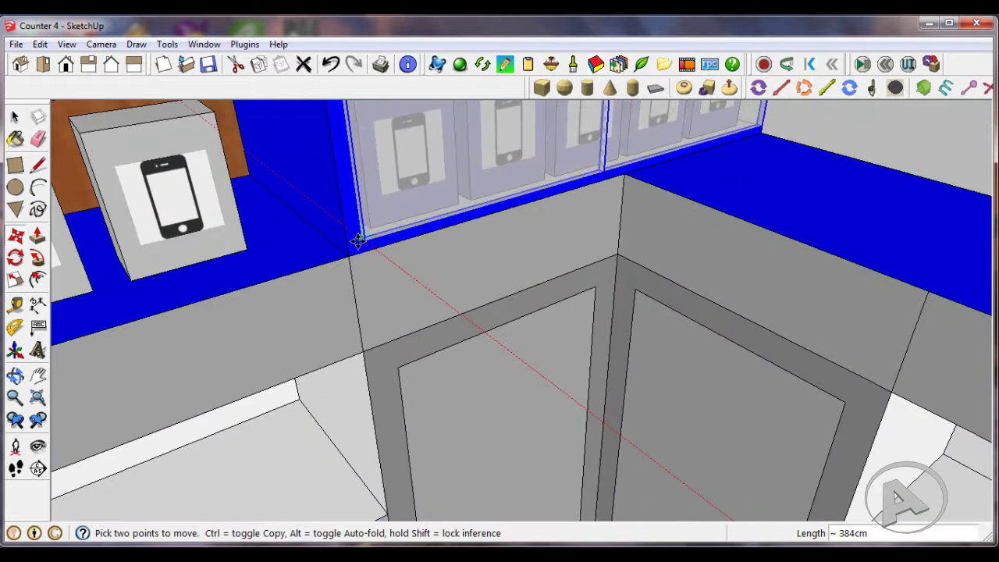
scroll(396, 234, up, 2)
scroll(395, 261, up, 2)
scroll(396, 262, down, 1)
scroll(400, 273, down, 2)
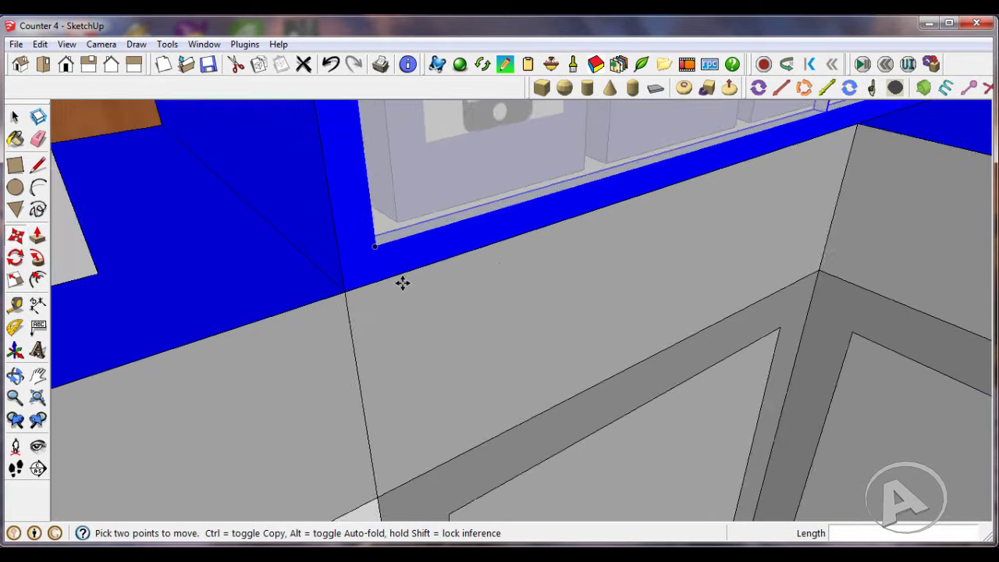
scroll(468, 273, down, 2)
scroll(496, 273, down, 2)
scroll(501, 276, down, 5)
scroll(93, 200, up, 1)
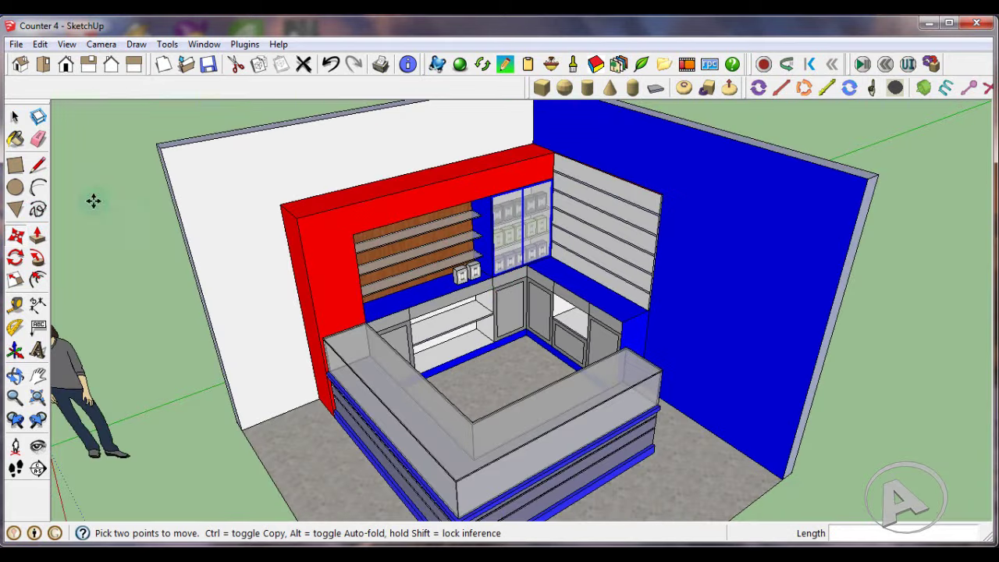
- Orbit to a lower, frontal view of the counter and open the Window menu
middle_drag(315, 258, 472, 256)
scroll(473, 255, up, 2)
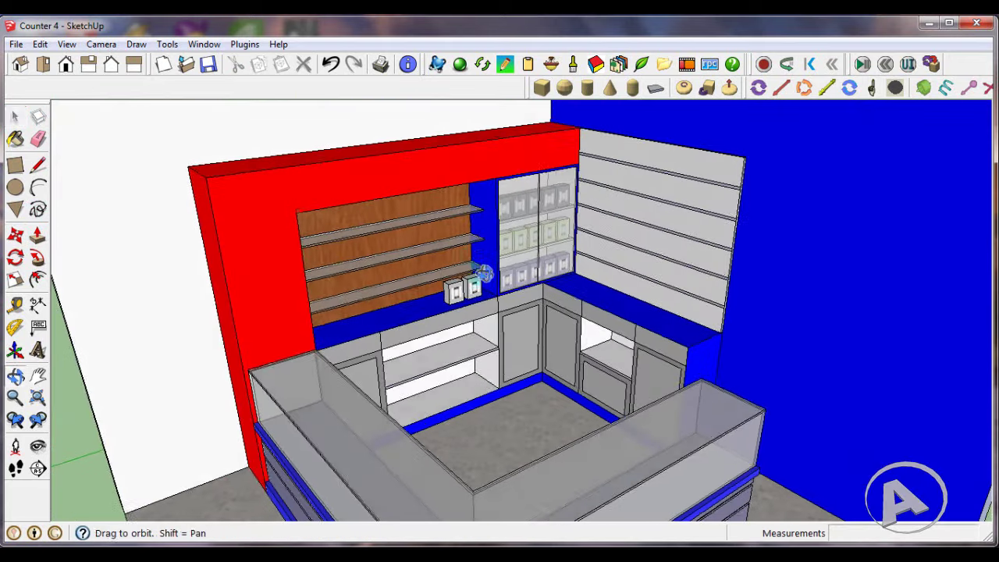
scroll(472, 256, down, 2)
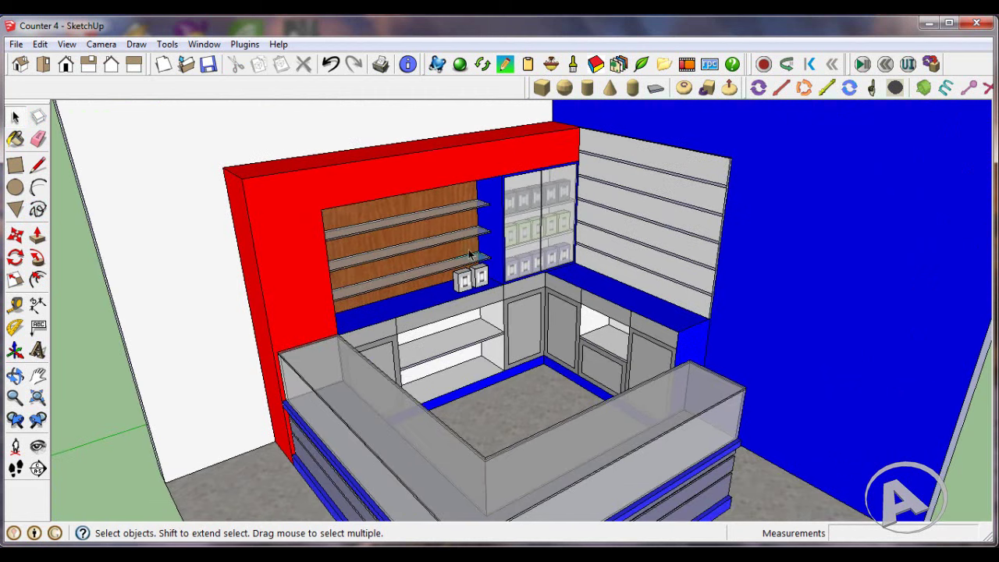
scroll(473, 256, up, 3)
click(204, 45)
- From the Components library, place the white Box Group 1 row on the top shelf
click(248, 116)
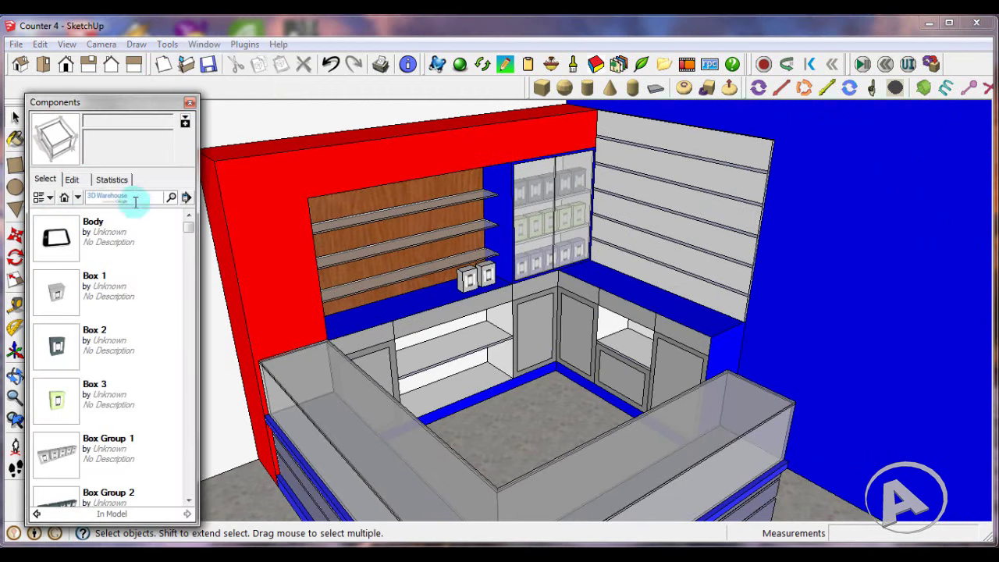
click(56, 453)
scroll(408, 209, up, 3)
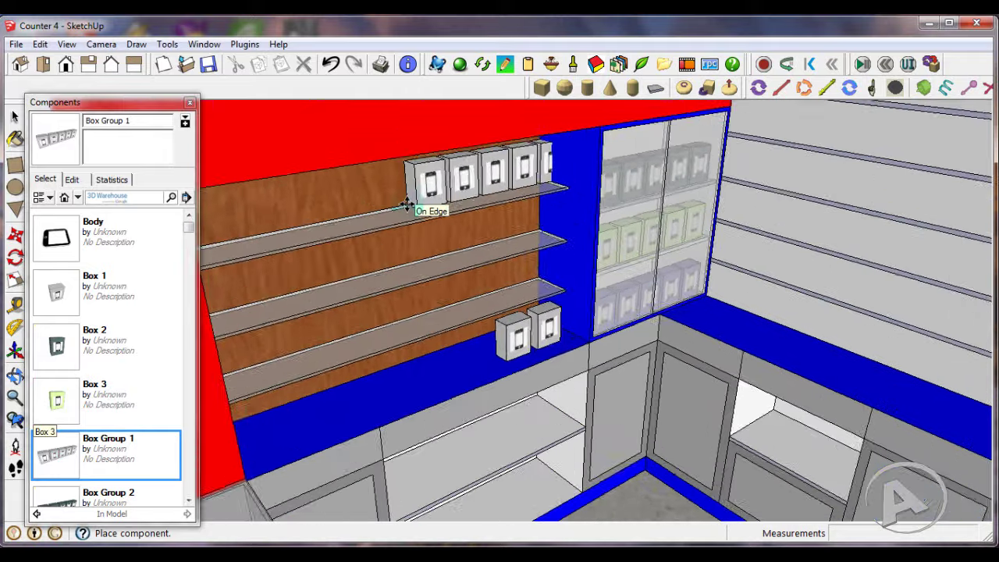
scroll(407, 211, up, 2)
scroll(408, 211, up, 2)
click(457, 277)
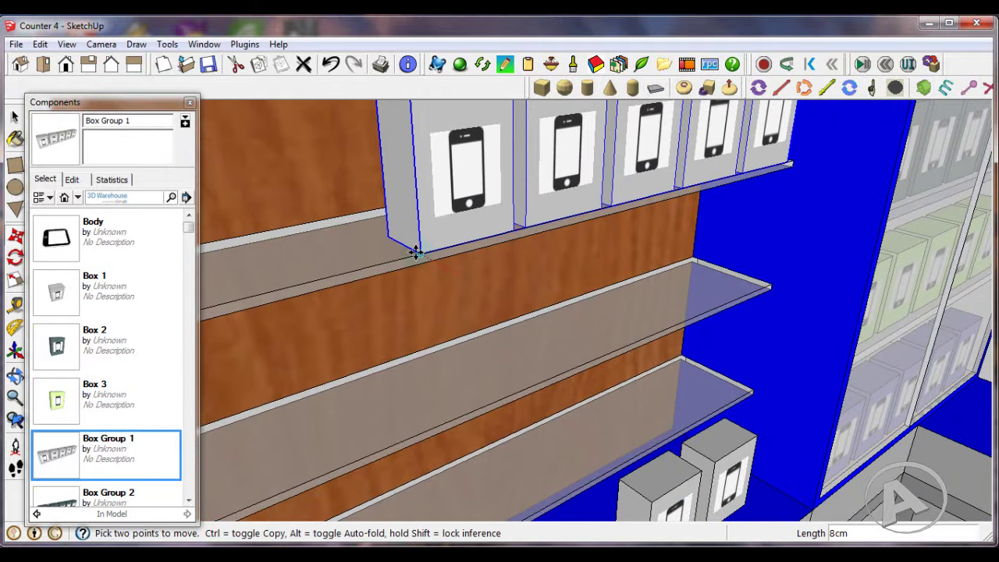
scroll(416, 251, up, 2)
click(415, 251)
click(404, 235)
scroll(406, 236, down, 3)
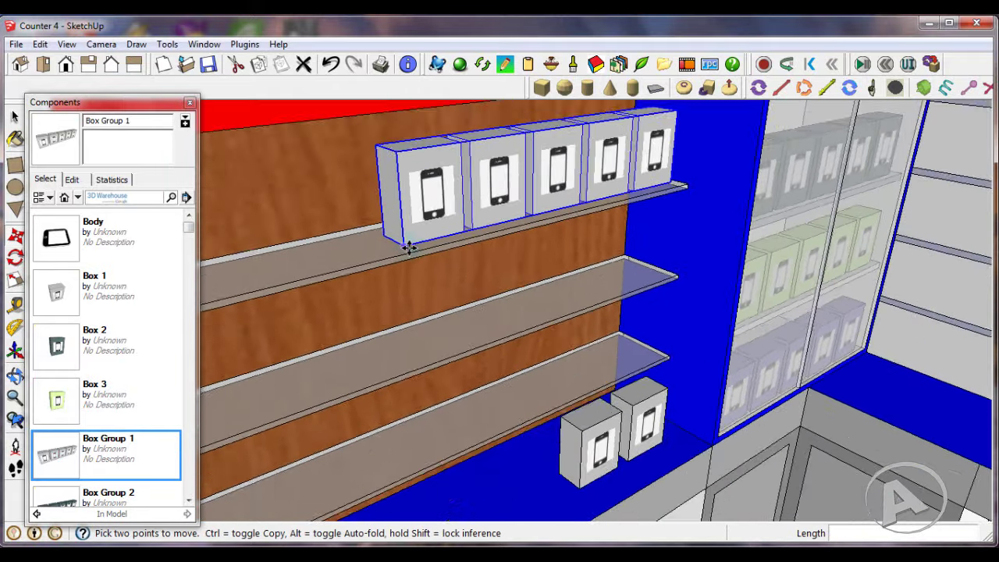
scroll(406, 235, down, 2)
scroll(178, 497, down, 2)
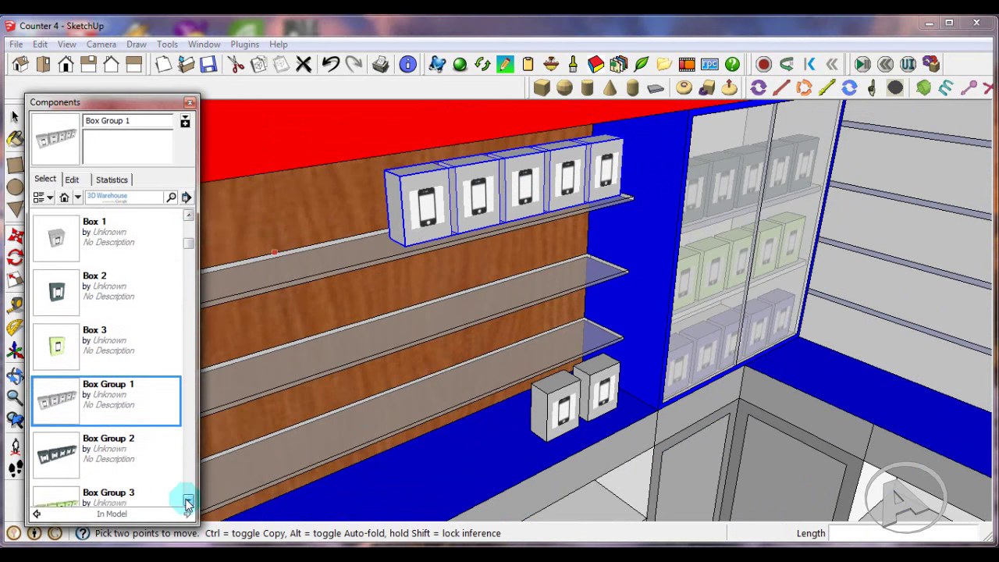
- Place the dark Box Group 2 row on the middle shelf
click(109, 428)
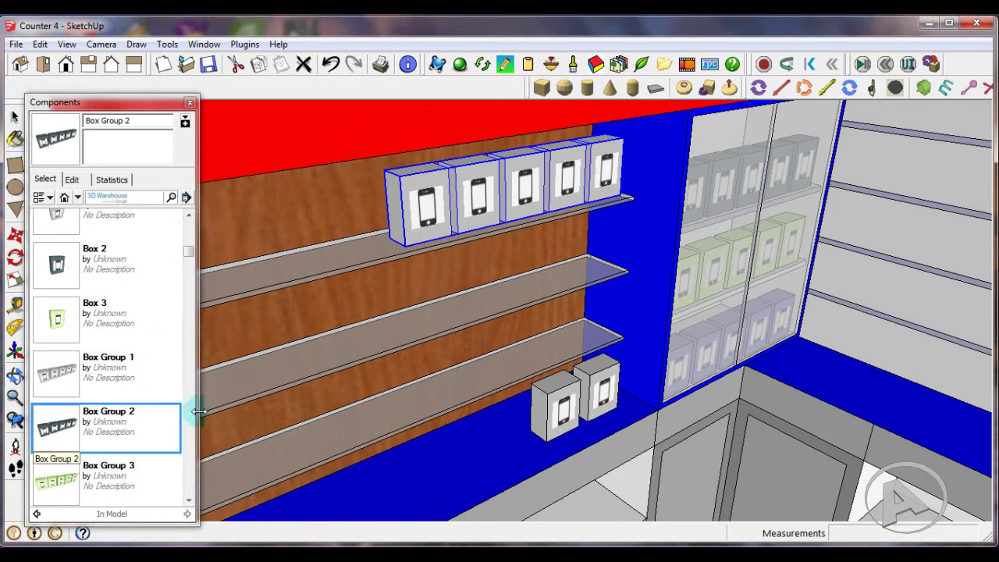
click(401, 347)
scroll(403, 343, up, 3)
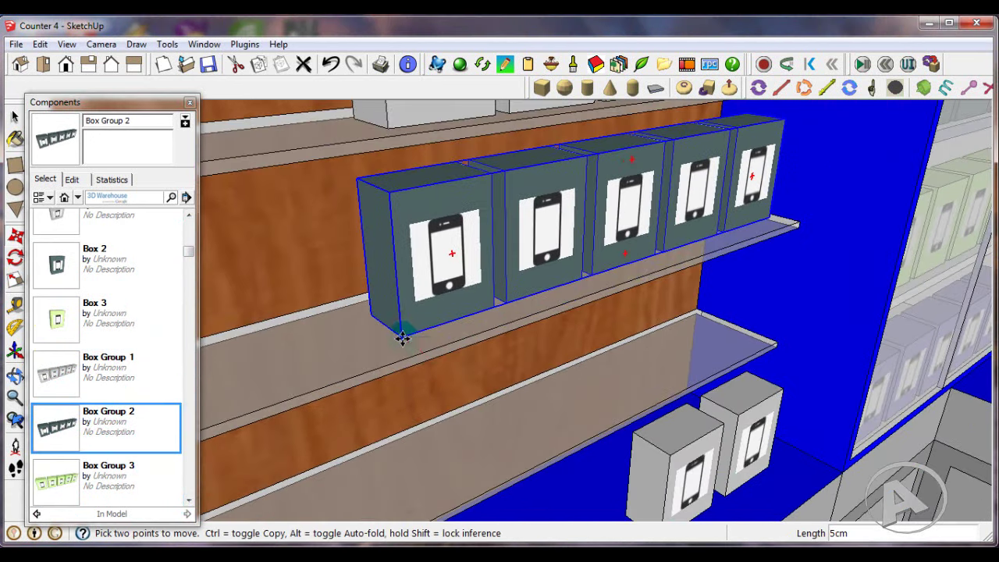
scroll(404, 338, down, 5)
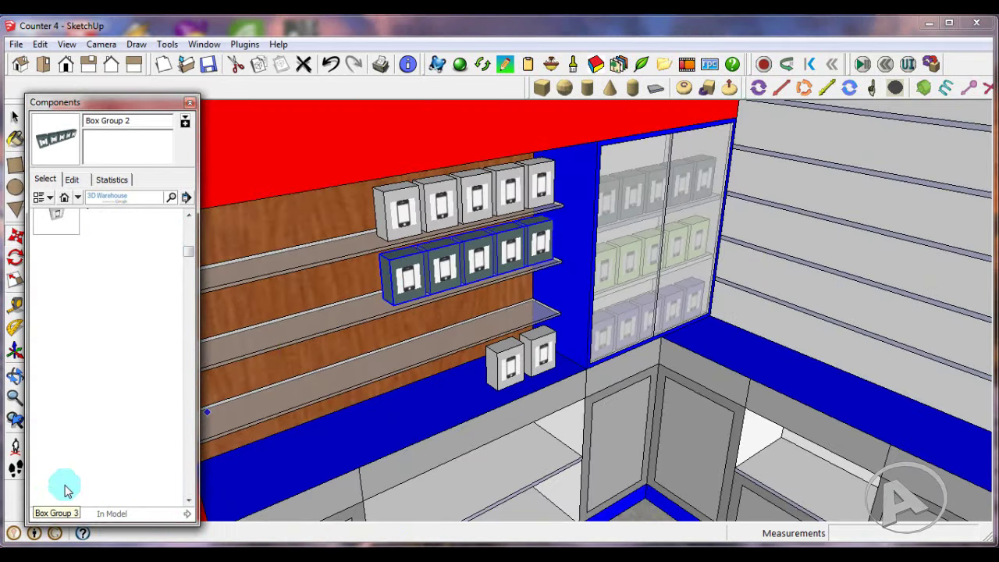
- Place the green Box Group 3 row on the lower shelf and adjust its position
click(70, 482)
scroll(401, 365, up, 2)
scroll(404, 371, up, 2)
click(404, 374)
scroll(404, 374, up, 2)
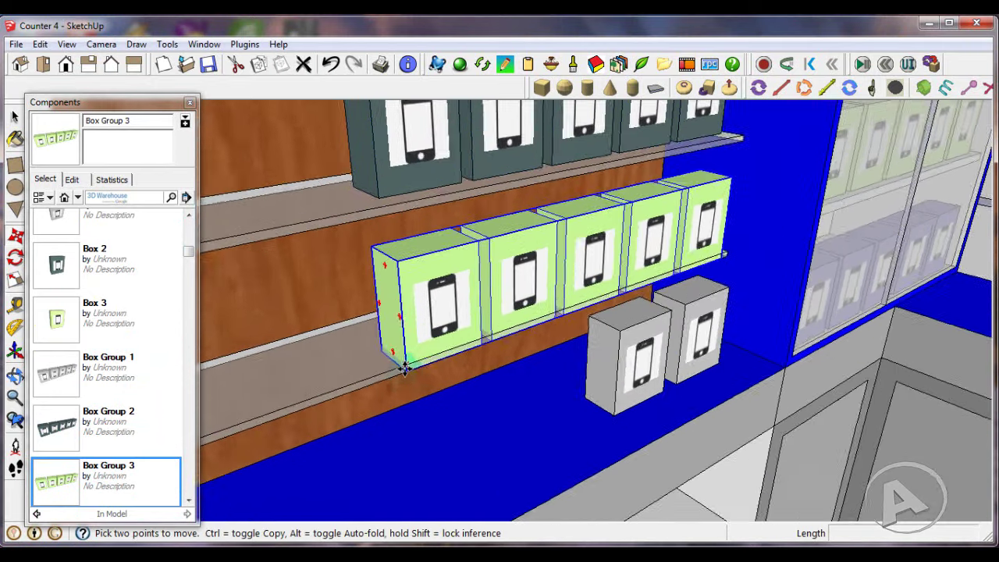
scroll(401, 373, up, 2)
click(405, 373)
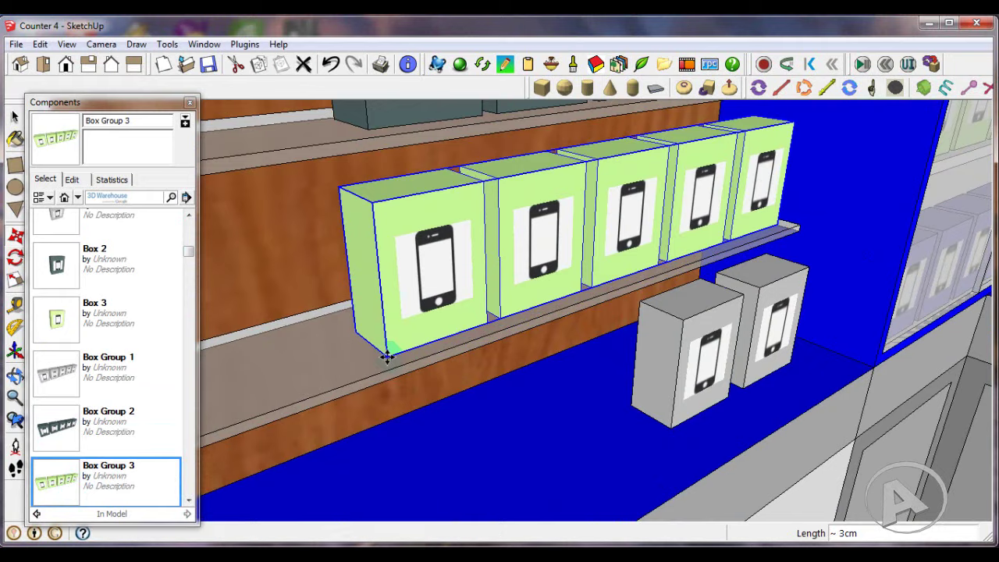
scroll(387, 356, down, 3)
scroll(387, 357, down, 2)
- Copy all three box rows 72cm to the left along the shelves
click(189, 102)
click(15, 116)
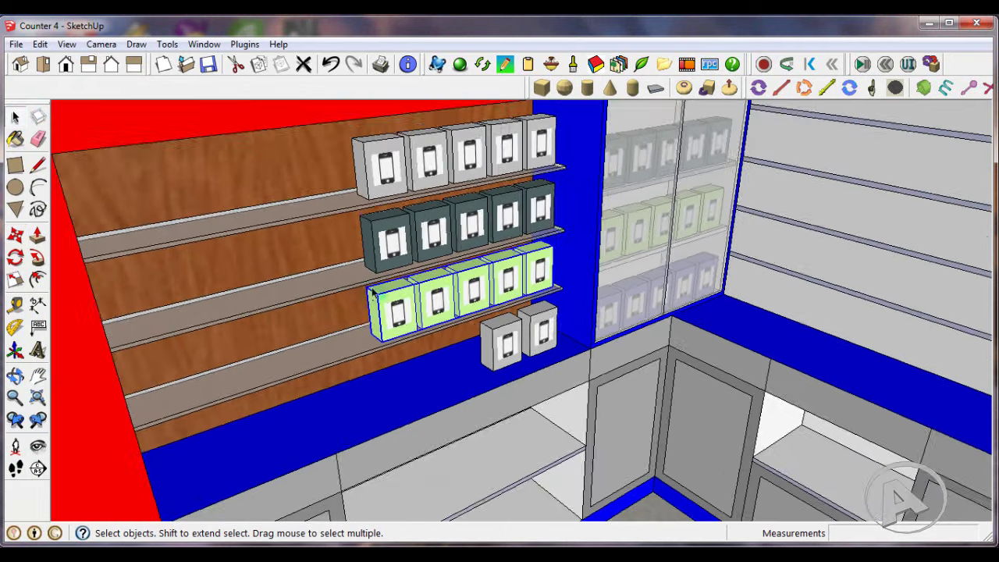
scroll(372, 290, down, 1)
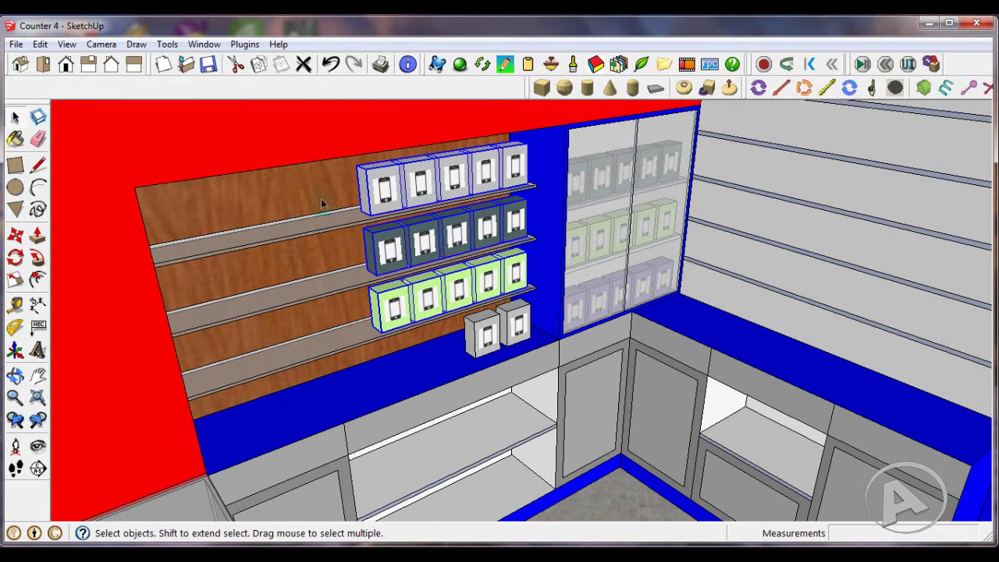
scroll(528, 184, up, 2)
key(ctrl)
click(535, 179)
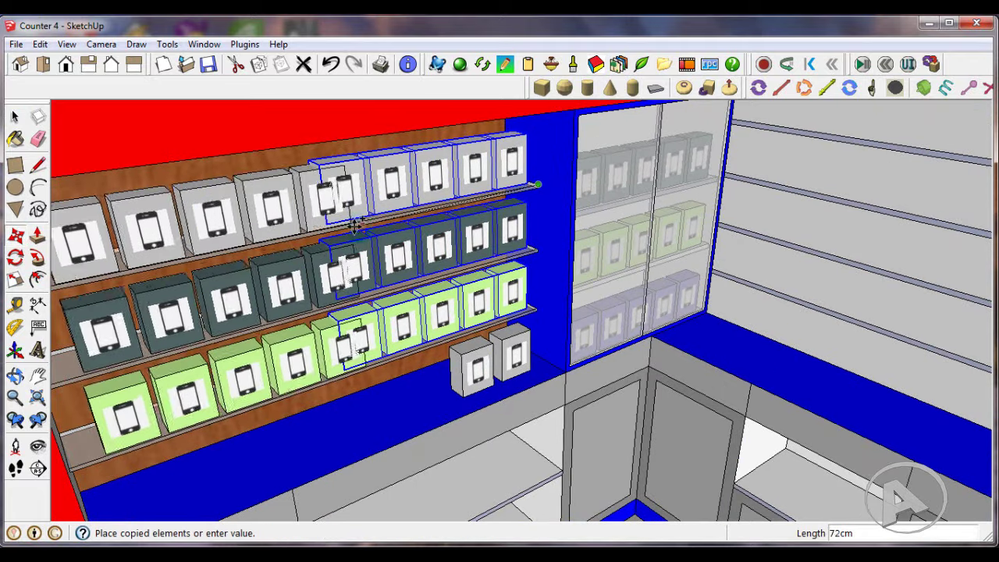
click(346, 223)
click(15, 116)
scroll(283, 184, down, 3)
scroll(282, 184, down, 3)
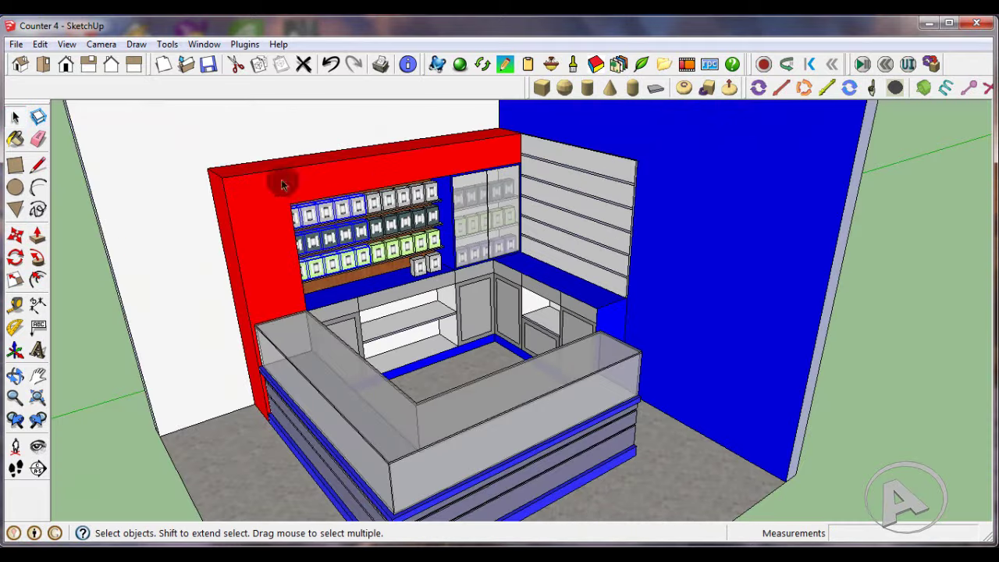
scroll(364, 263, down, 2)
scroll(373, 417, up, 1)
- Select the counter group and start a move from the wall corner, then cancel it
scroll(373, 417, down, 1)
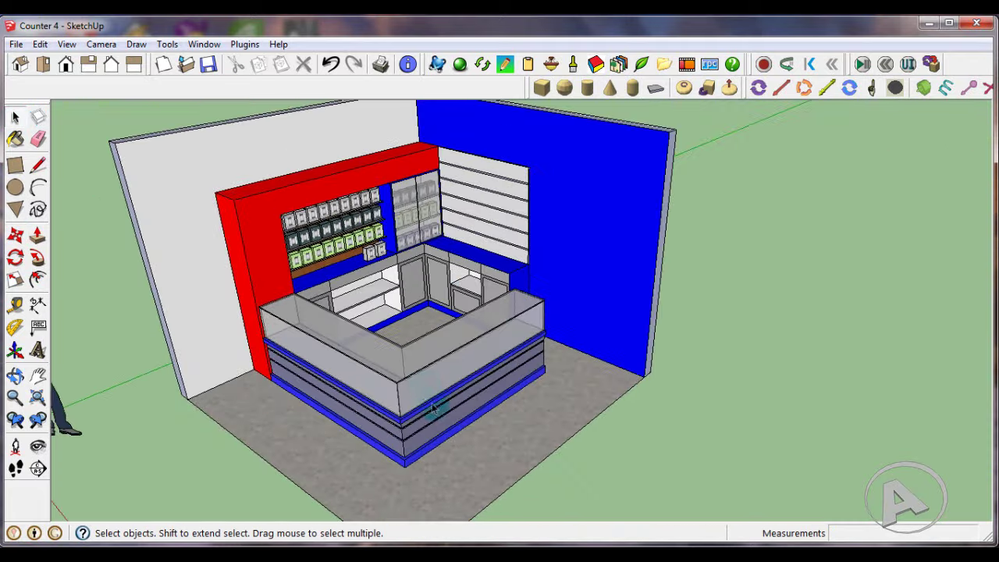
scroll(372, 417, down, 1)
scroll(372, 417, up, 1)
click(372, 335)
scroll(372, 335, down, 2)
scroll(373, 335, down, 1)
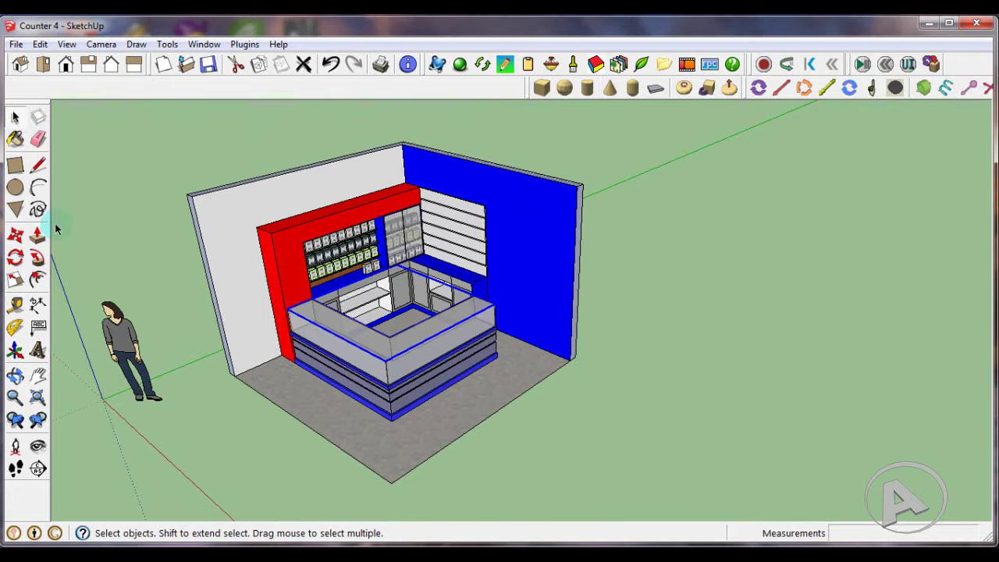
scroll(405, 166, up, 2)
click(402, 139)
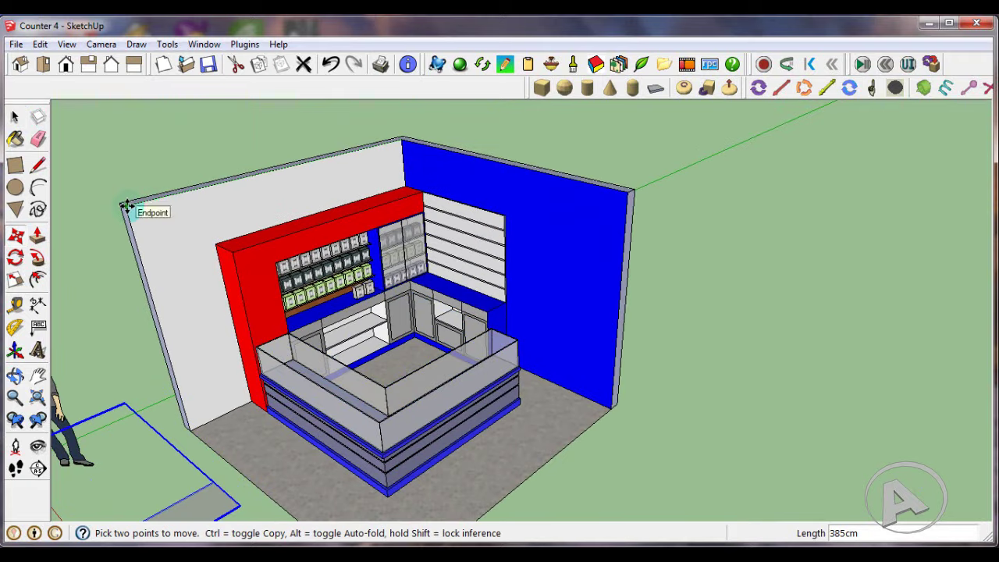
scroll(288, 205, down, 2)
click(14, 115)
- Orbit to a frontal, top-down view of the counter and reopen the Components library
middle_drag(311, 228, 390, 325)
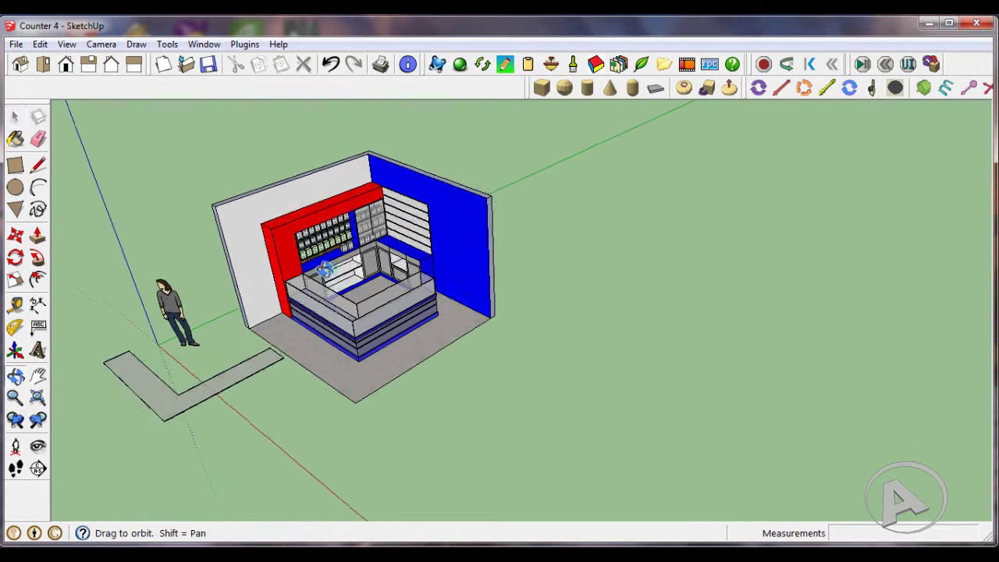
scroll(391, 325, up, 2)
mouse_move(422, 281)
middle_down()
mouse_move(445, 245)
mouse_move(471, 299)
mouse_move(421, 270)
mouse_move(439, 272)
middle_up()
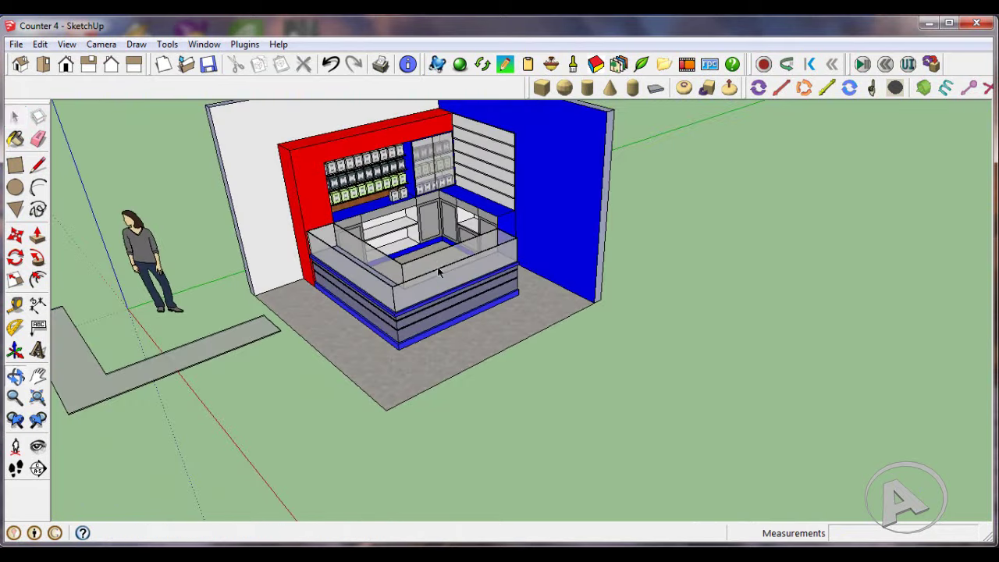
click(203, 45)
click(234, 115)
mouse_move(188, 191)
mouse_down()
mouse_move(199, 356)
mouse_move(191, 419)
mouse_up()
- Place the 'set 1' phone display component on the counter and close the Components window
click(74, 422)
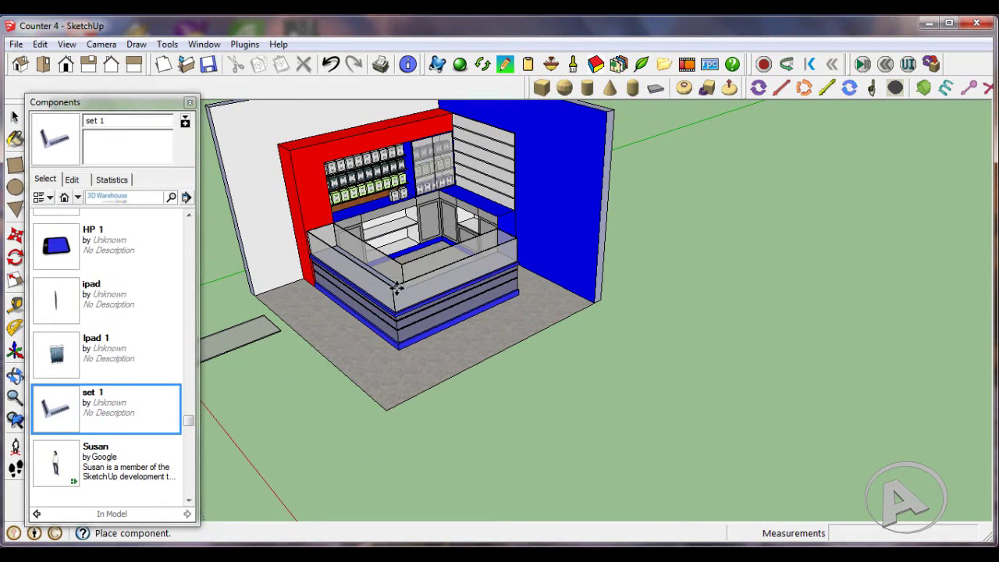
scroll(397, 288, up, 1)
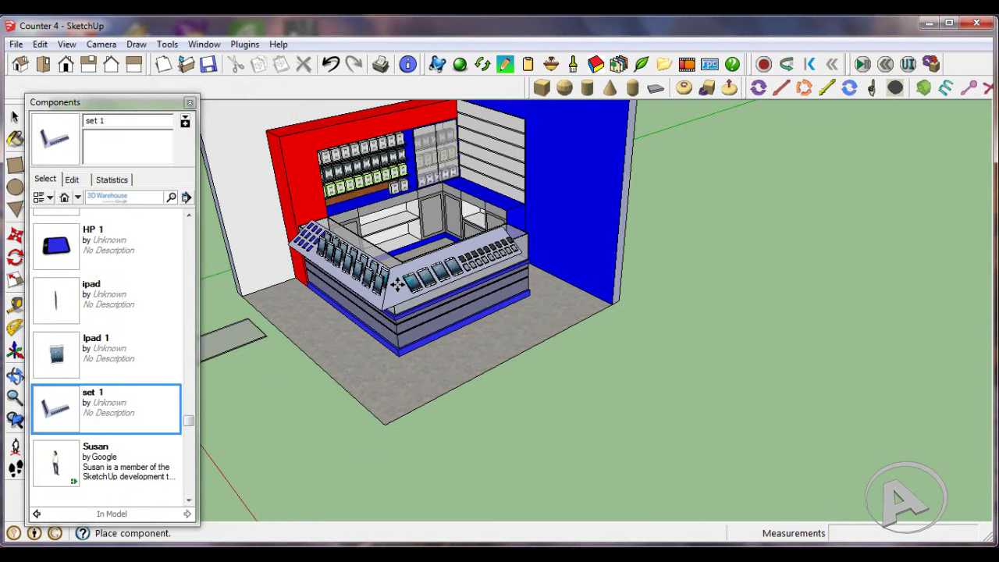
scroll(397, 282, up, 1)
scroll(388, 286, up, 1)
click(381, 290)
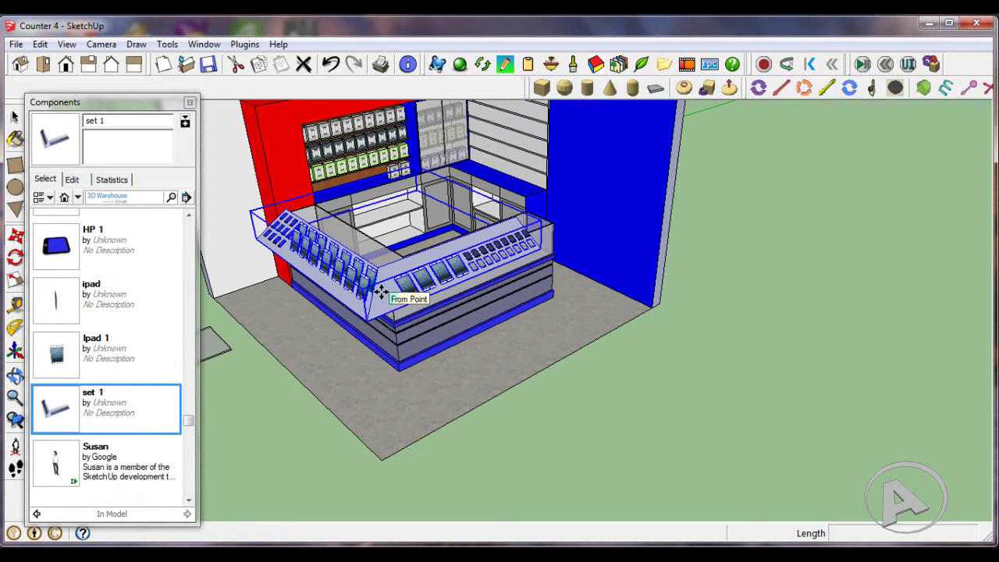
click(190, 102)
- Lower the upper tablet display tray about 40cm down into the glass counter
mouse_move(188, 177)
middle_down()
mouse_move(260, 301)
mouse_move(457, 199)
mouse_move(441, 179)
mouse_move(359, 213)
mouse_move(482, 156)
middle_up()
scroll(442, 178, up, 2)
scroll(461, 156, up, 2)
scroll(481, 160, up, 3)
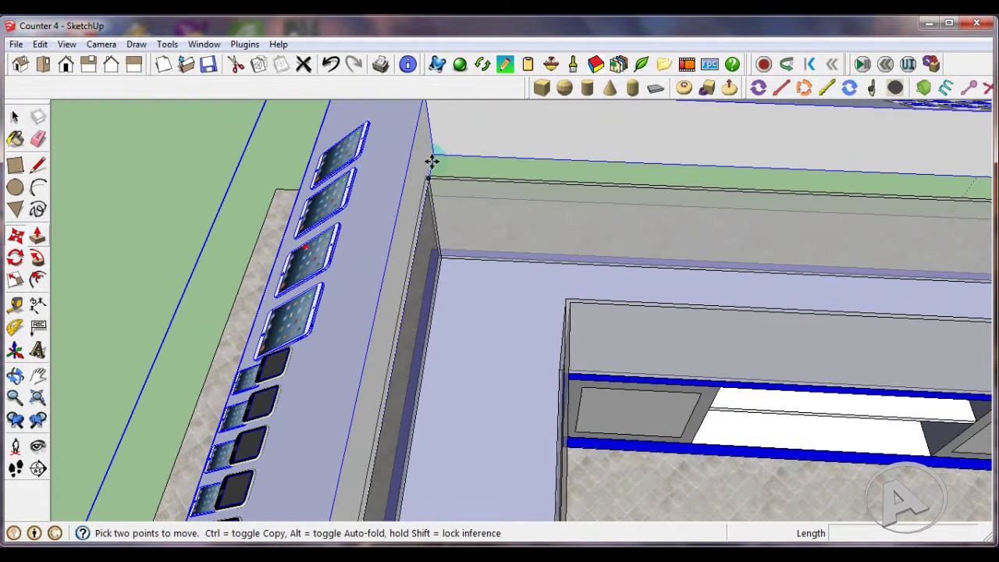
scroll(432, 161, down, 2)
mouse_move(499, 225)
middle_down()
mouse_move(564, 294)
mouse_move(461, 279)
mouse_move(507, 279)
middle_up()
key(Escape)
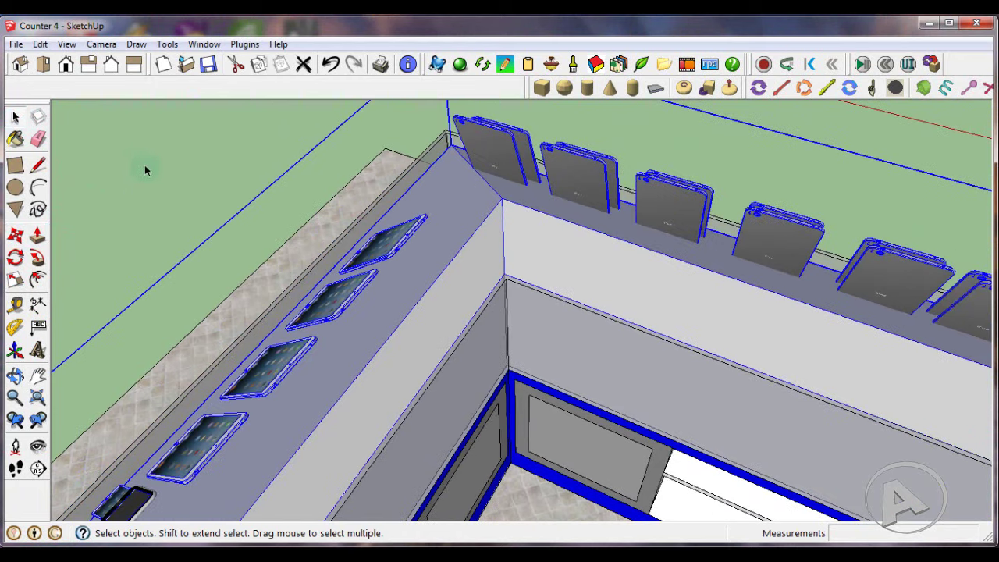
mouse_move(144, 170)
middle_down()
mouse_move(397, 185)
mouse_move(647, 167)
mouse_move(445, 245)
mouse_move(108, 146)
middle_up()
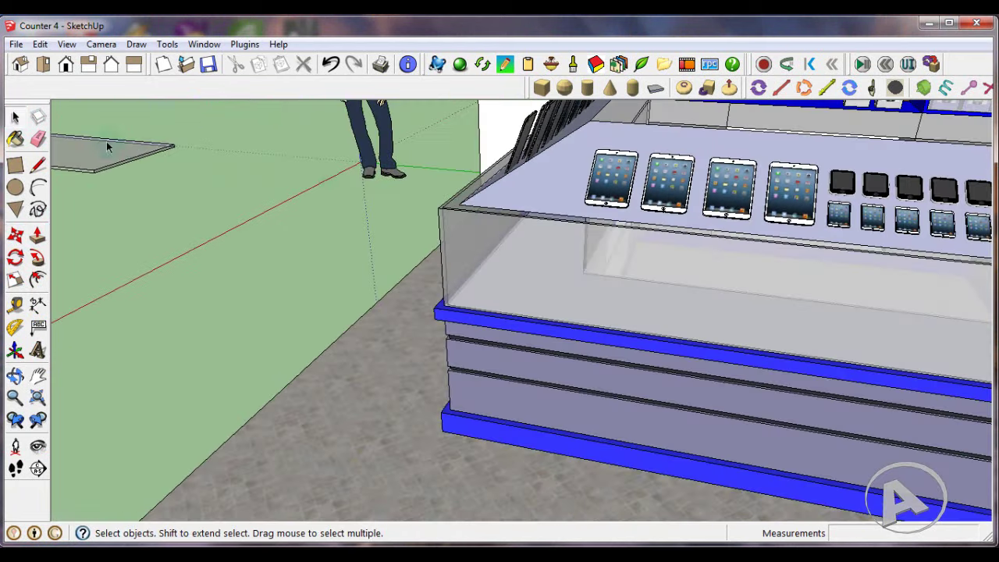
click(546, 176)
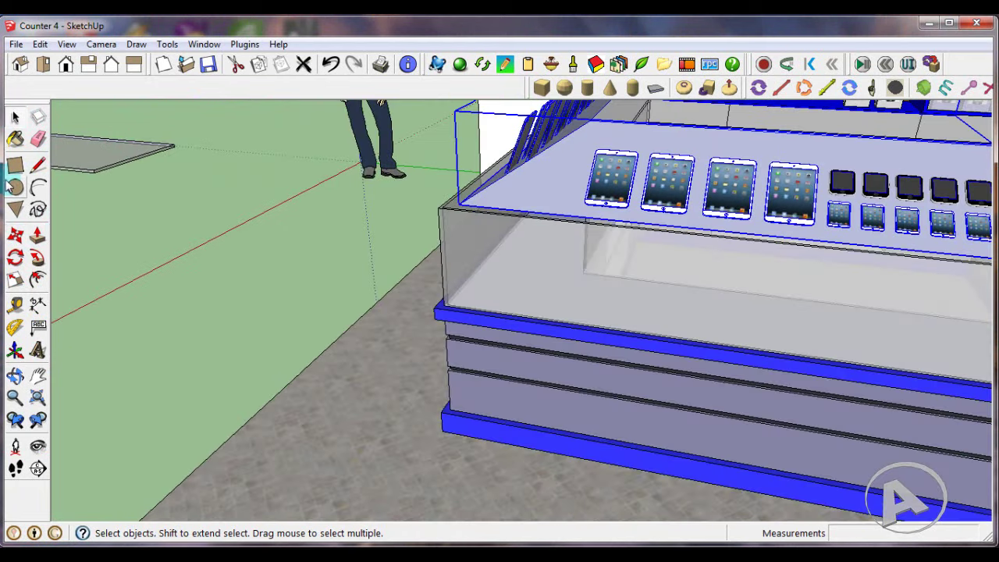
click(437, 211)
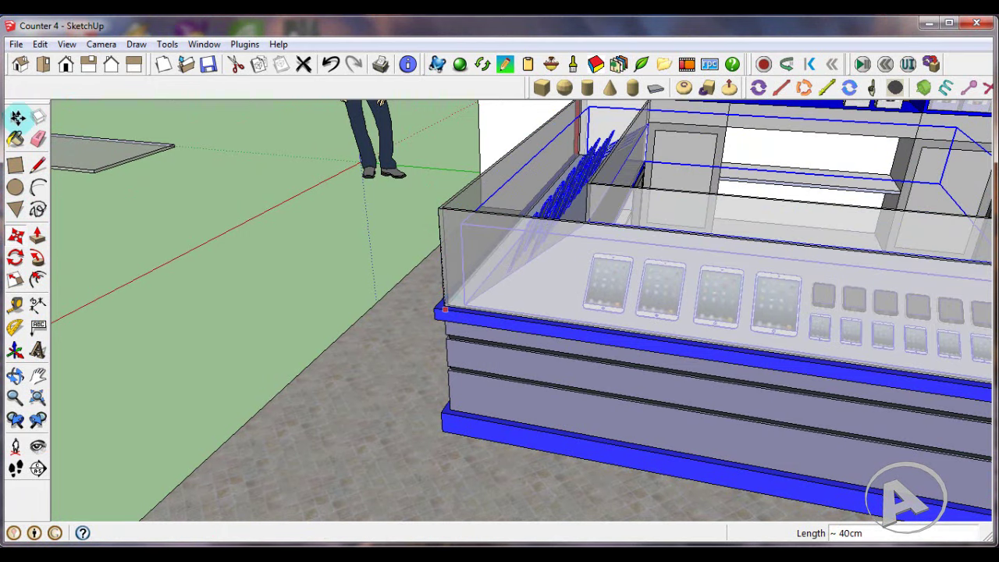
click(255, 184)
scroll(328, 214, down, 3)
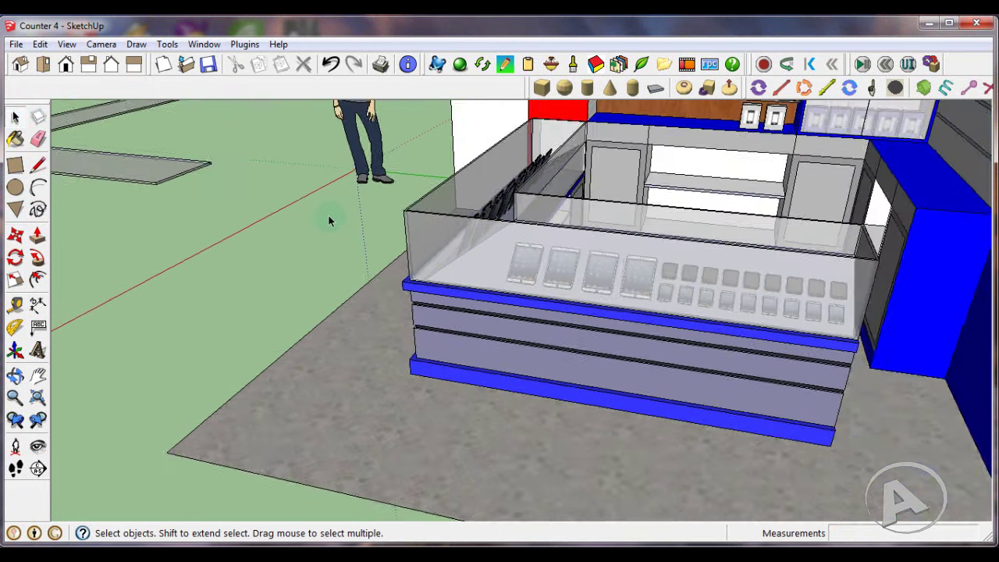
mouse_move(327, 214)
middle_down()
mouse_move(579, 237)
mouse_move(362, 320)
middle_up()
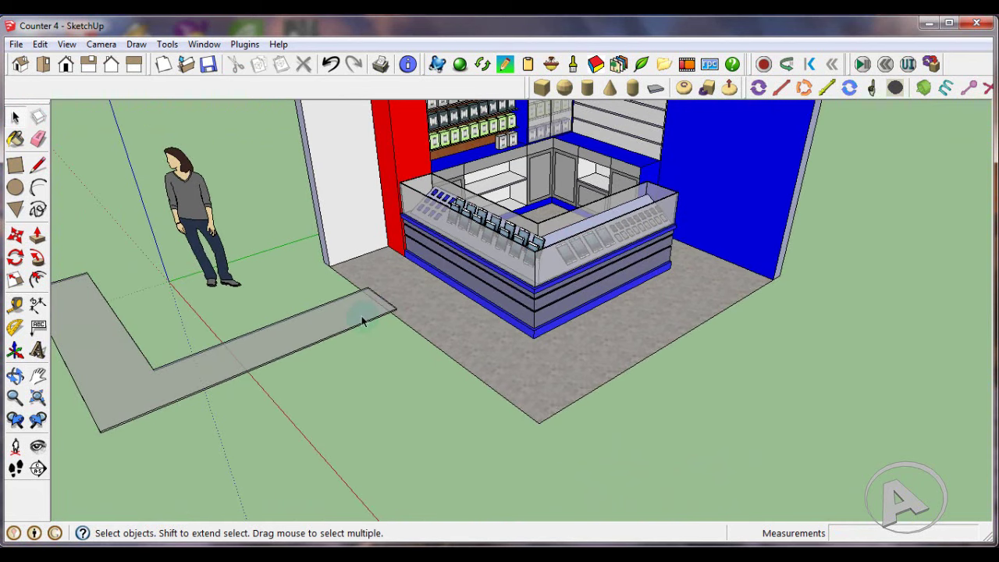
- Move the L-shaped walkway slab about 312cm away from the kiosk
scroll(81, 429, up, 1)
scroll(102, 439, up, 2)
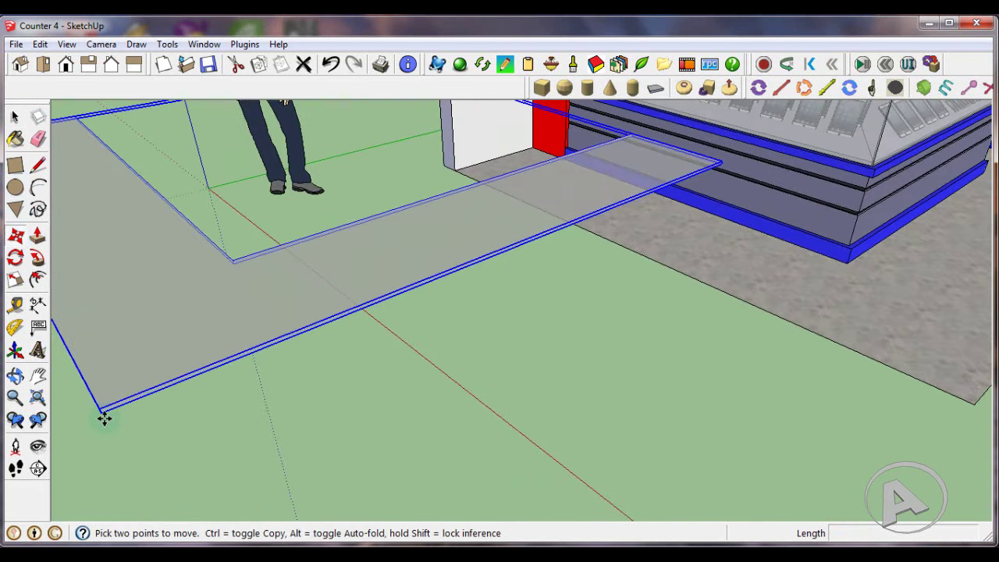
scroll(102, 411, up, 2)
scroll(98, 406, down, 1)
click(90, 376)
middle_drag(90, 375, 297, 280)
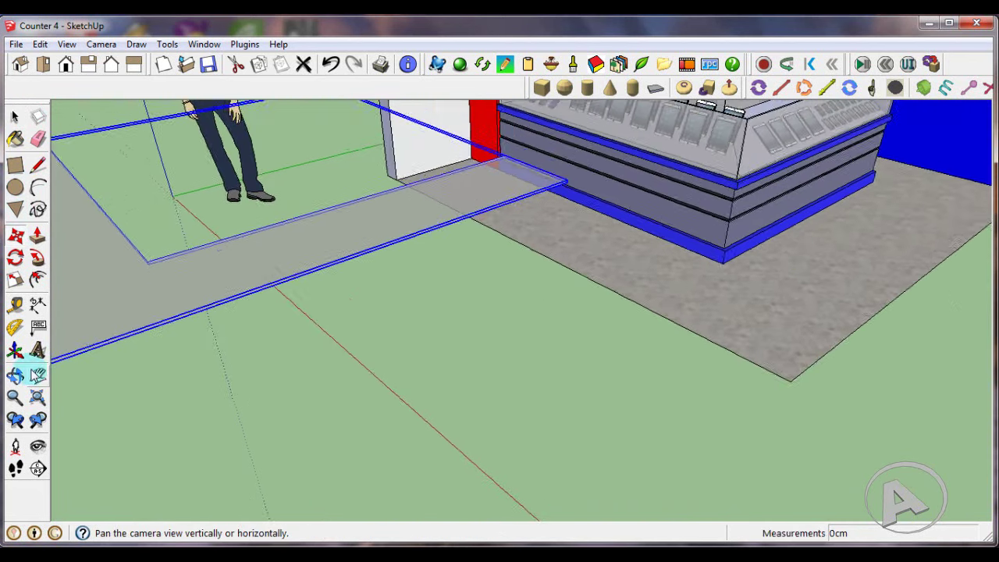
scroll(296, 281, down, 2)
scroll(582, 171, up, 3)
click(651, 159)
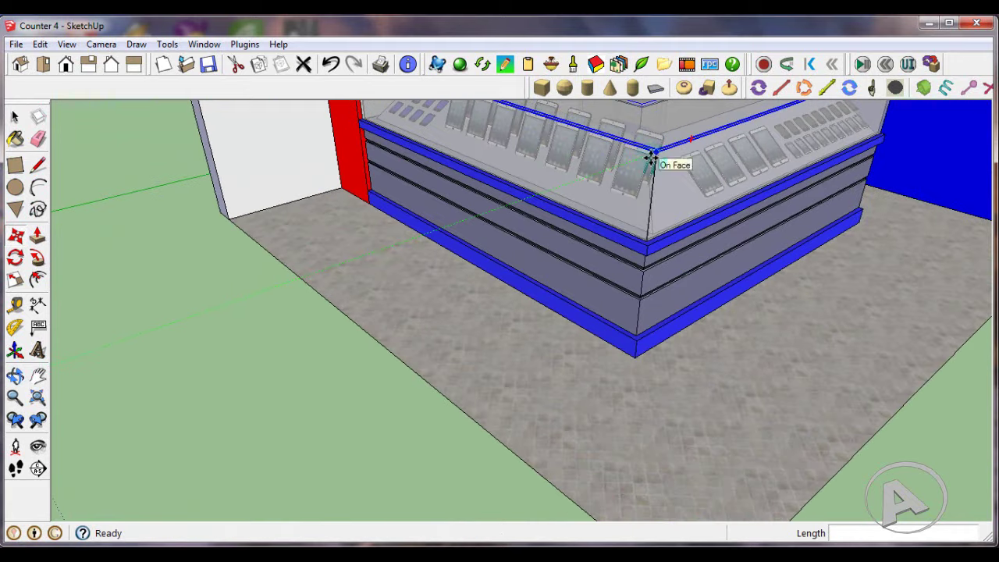
- Orbit and zoom out to view the whole kiosk from the front
scroll(652, 157, up, 2)
middle_drag(652, 157, 680, 161)
scroll(535, 174, up, 2)
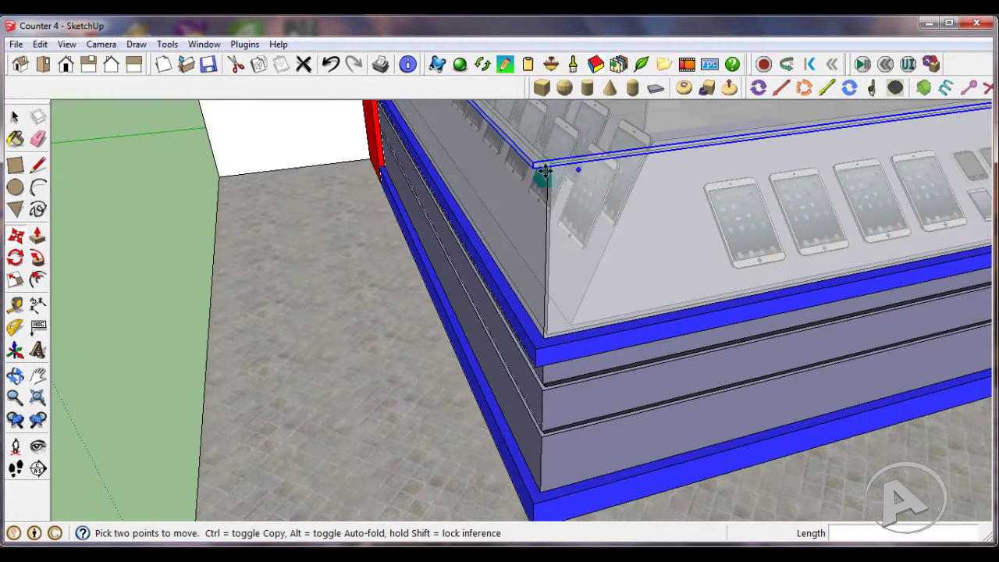
scroll(535, 174, up, 2)
scroll(502, 162, up, 1)
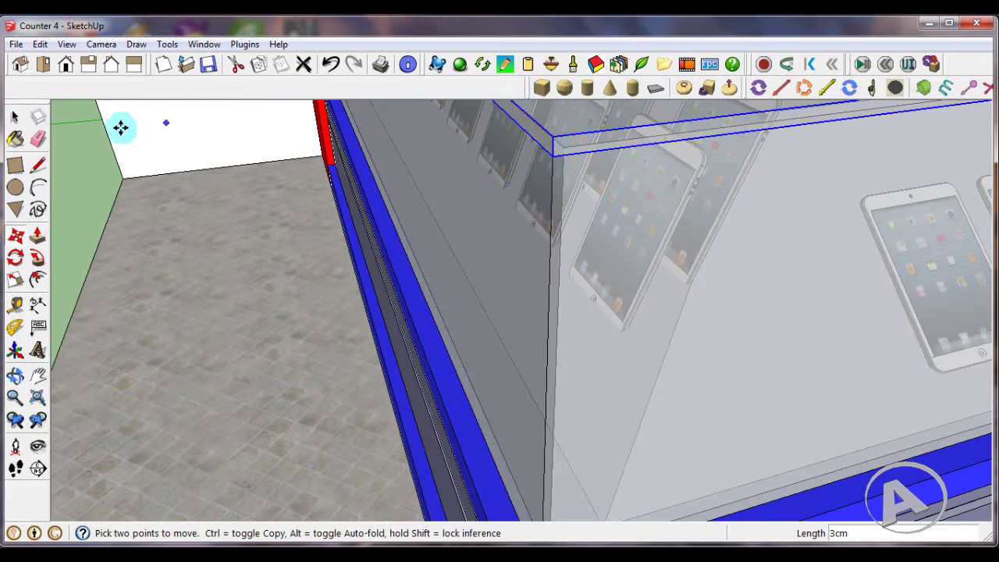
scroll(434, 195, down, 3)
scroll(577, 292, down, 3)
scroll(578, 305, down, 3)
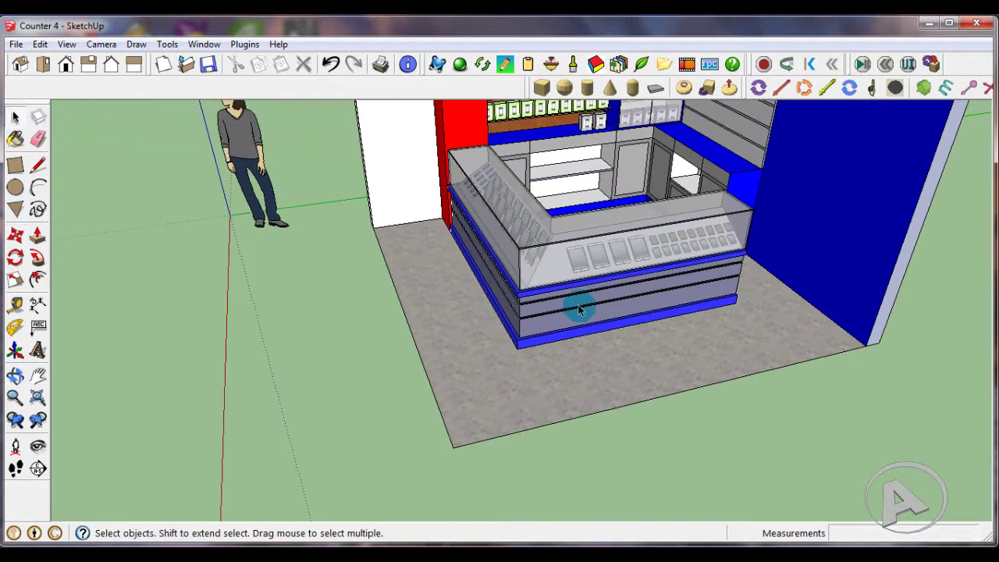
scroll(593, 256, down, 2)
middle_drag(593, 256, 546, 257)
scroll(475, 365, up, 2)
scroll(497, 311, up, 2)
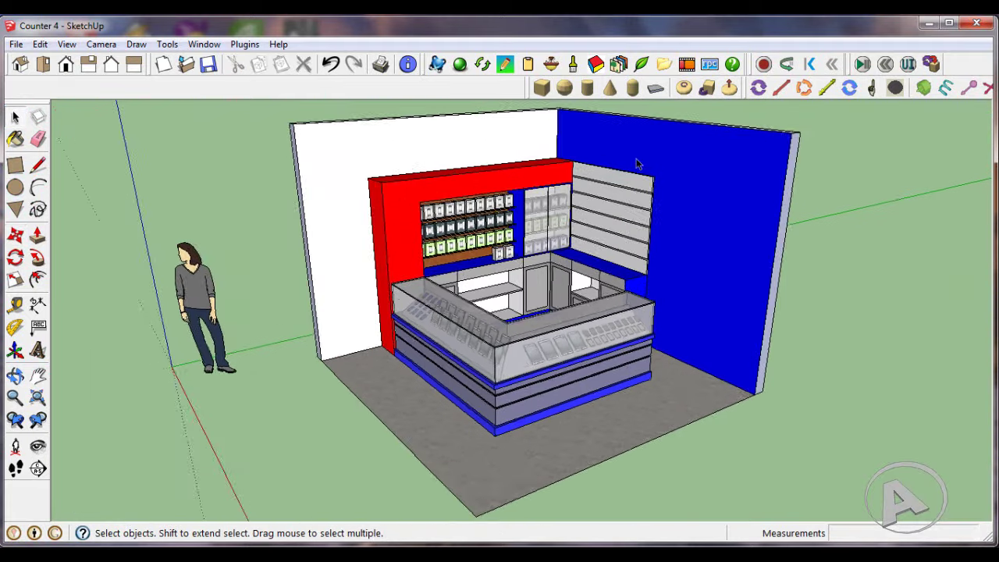
scroll(497, 311, up, 1)
middle_drag(497, 311, 626, 227)
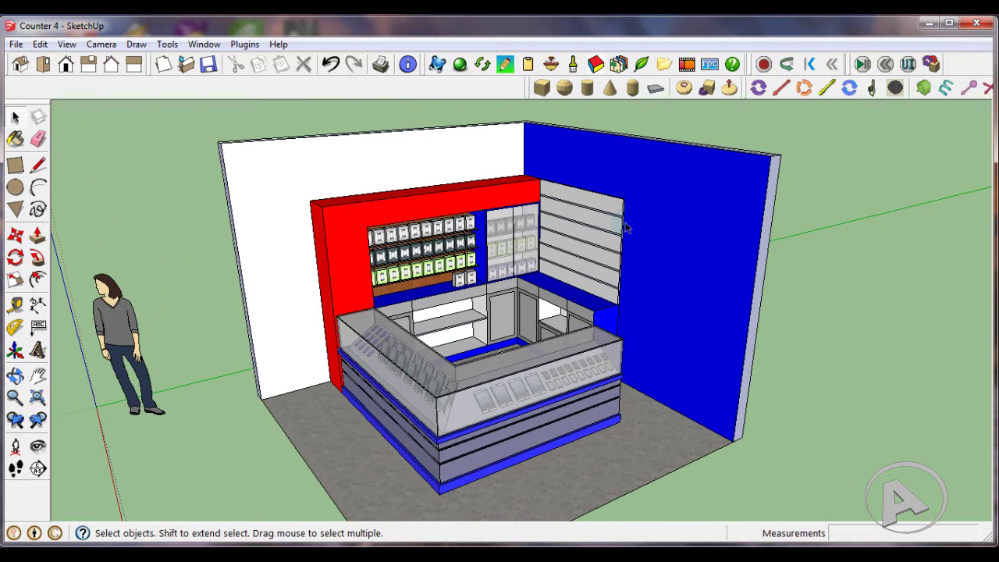
- Import the images (3) hologram phone picture as a poster on the blue wall
click(15, 44)
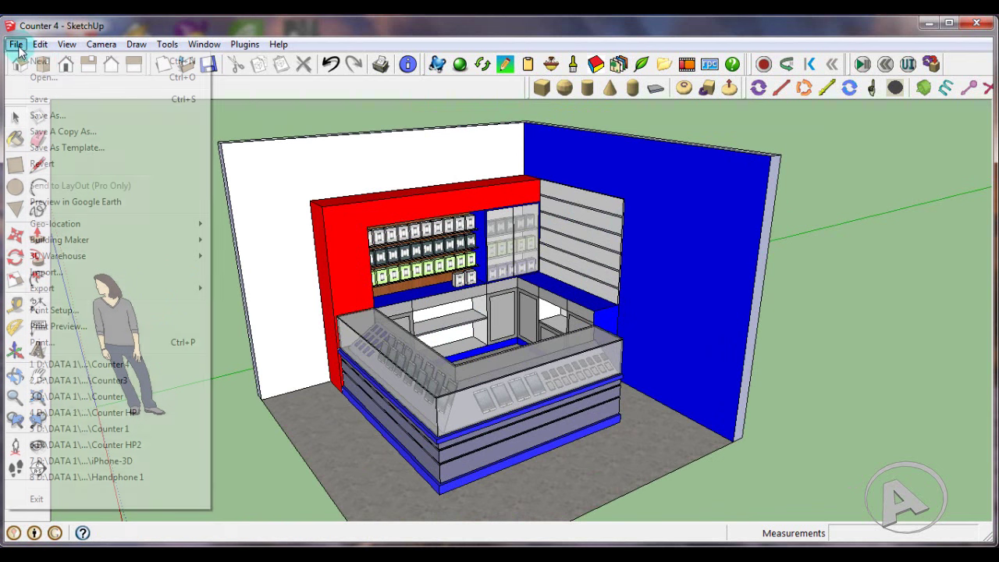
click(75, 273)
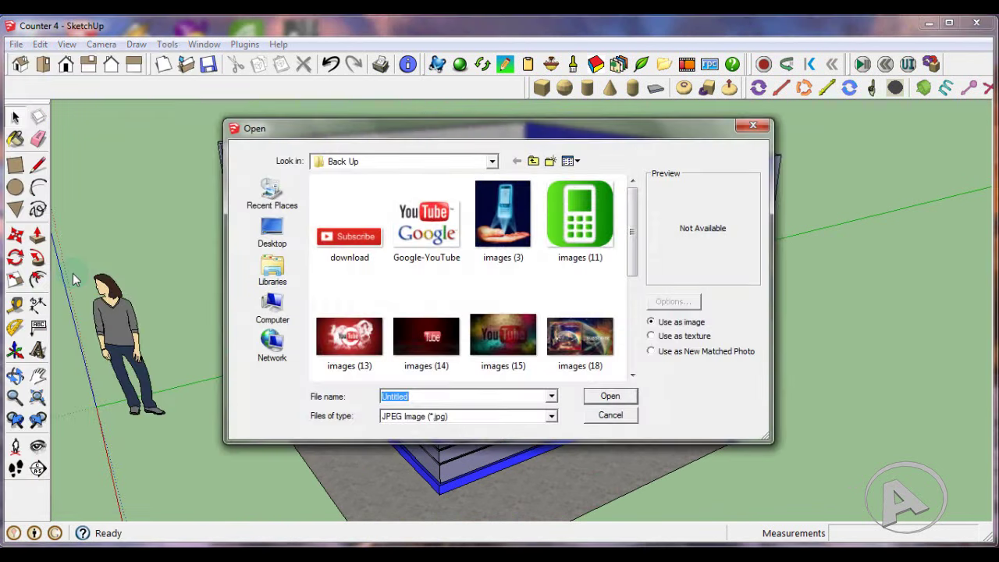
click(508, 236)
click(611, 397)
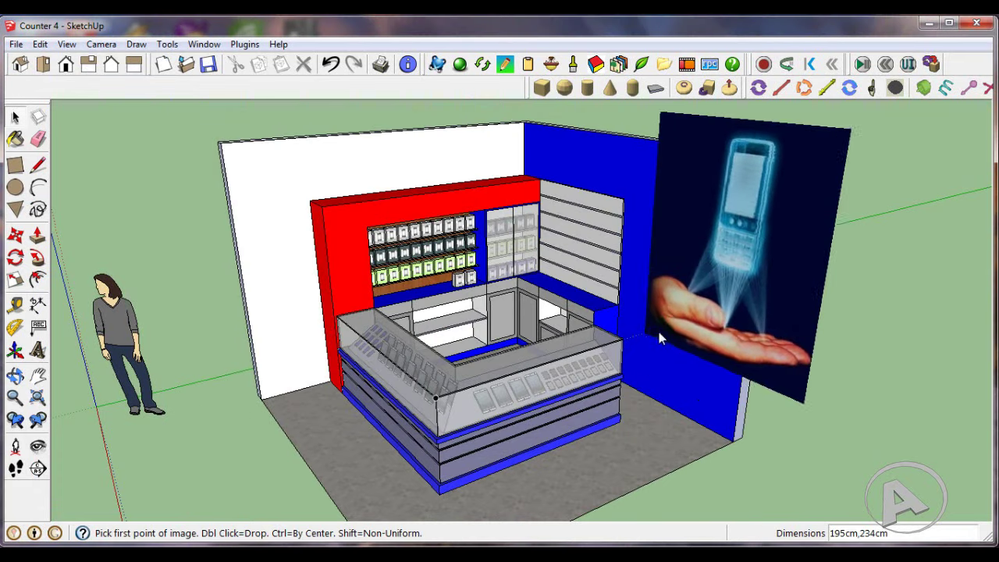
click(627, 310)
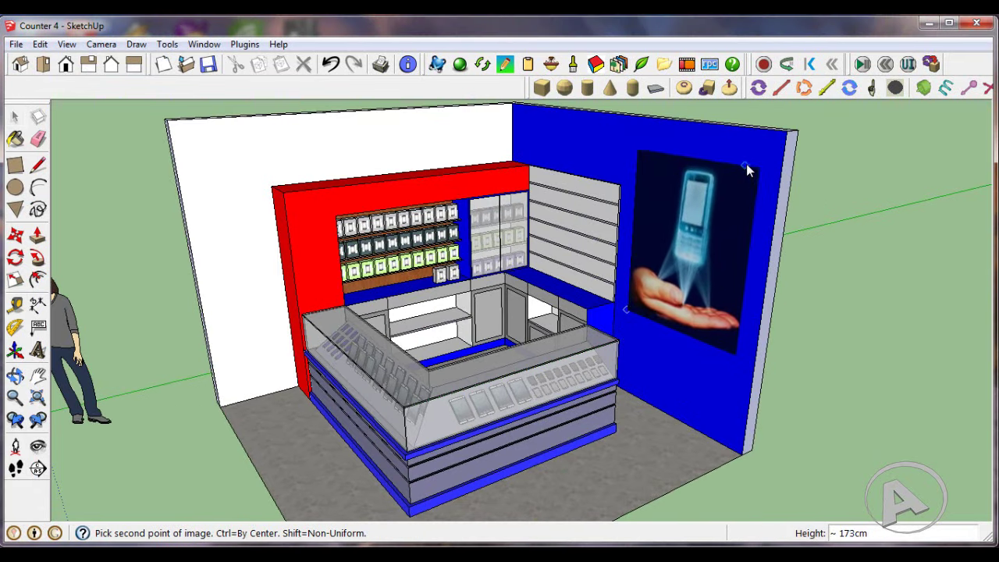
- Import the images (13) YouTube picture onto the white wall
click(14, 44)
click(46, 272)
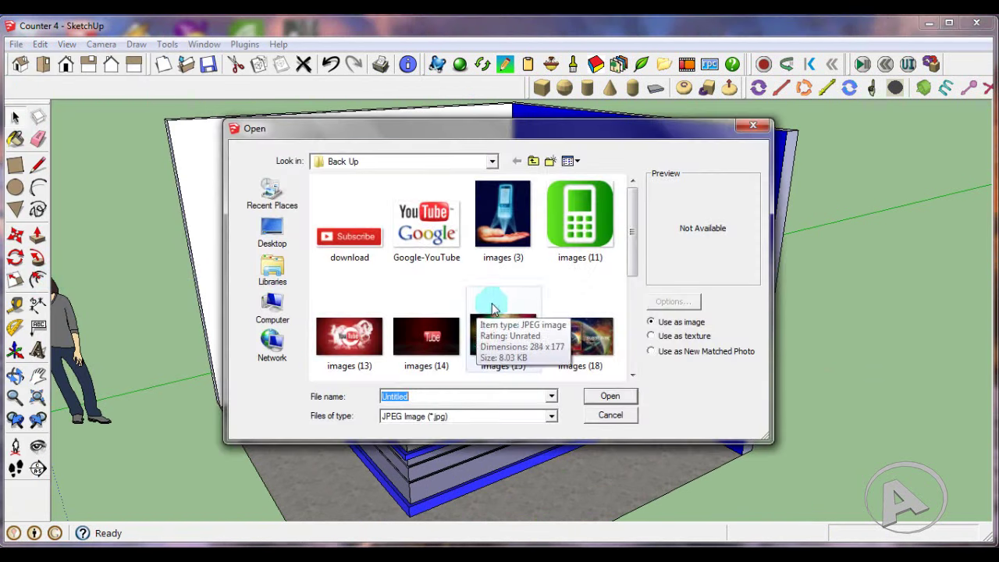
click(349, 335)
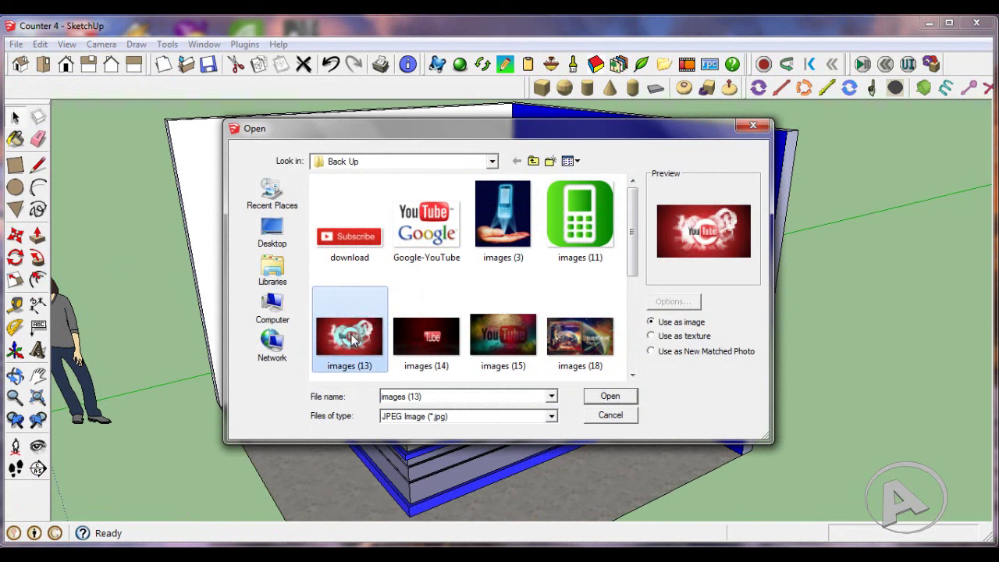
click(609, 395)
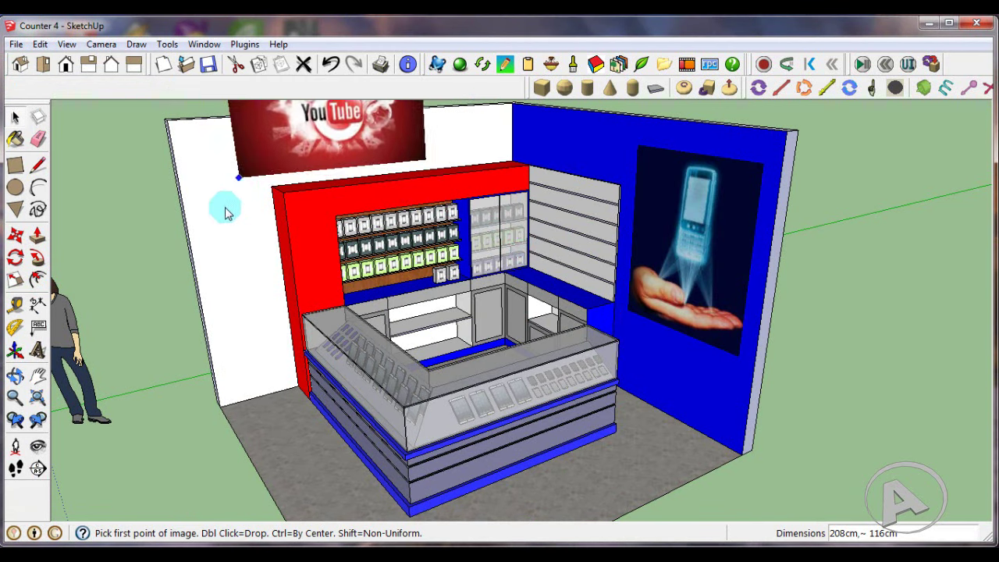
click(219, 333)
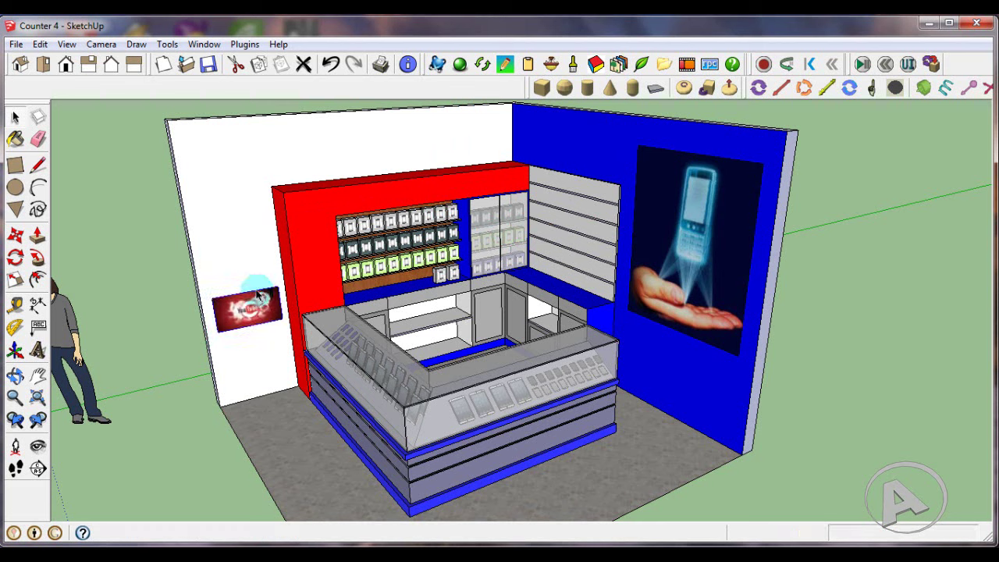
click(15, 44)
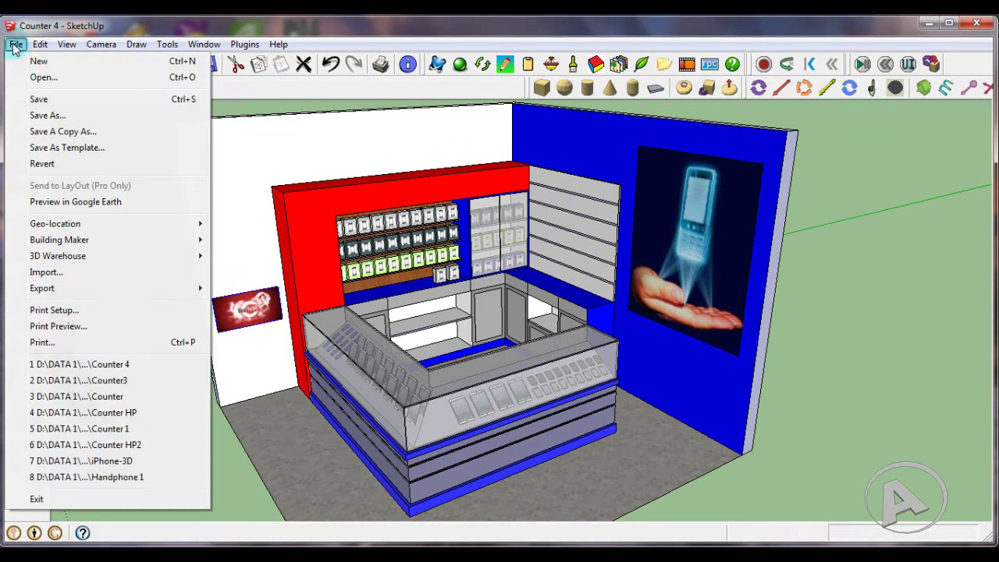
- Import the Google-YouTube logo and place it on the red pillar's front face
click(47, 272)
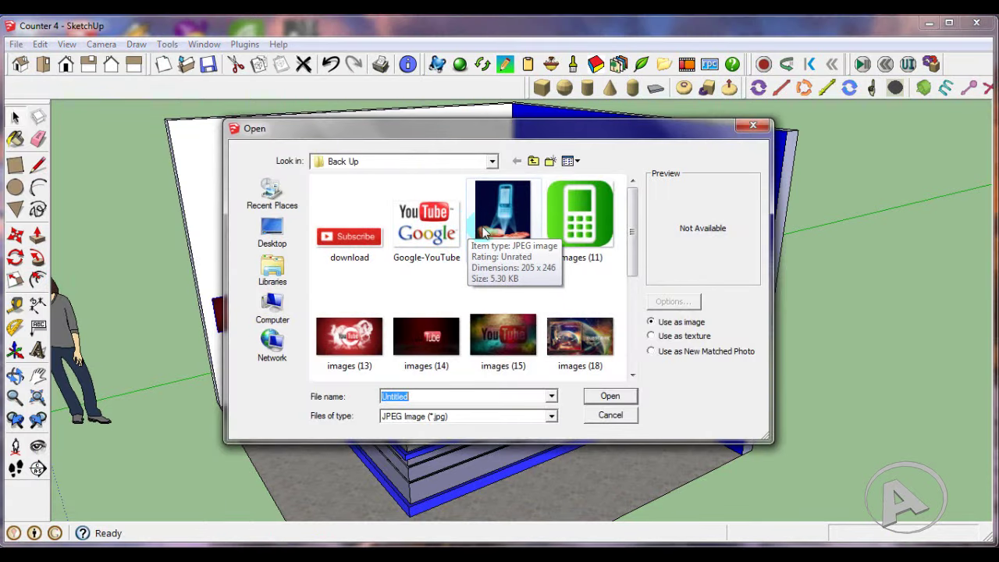
drag(633, 226, 630, 251)
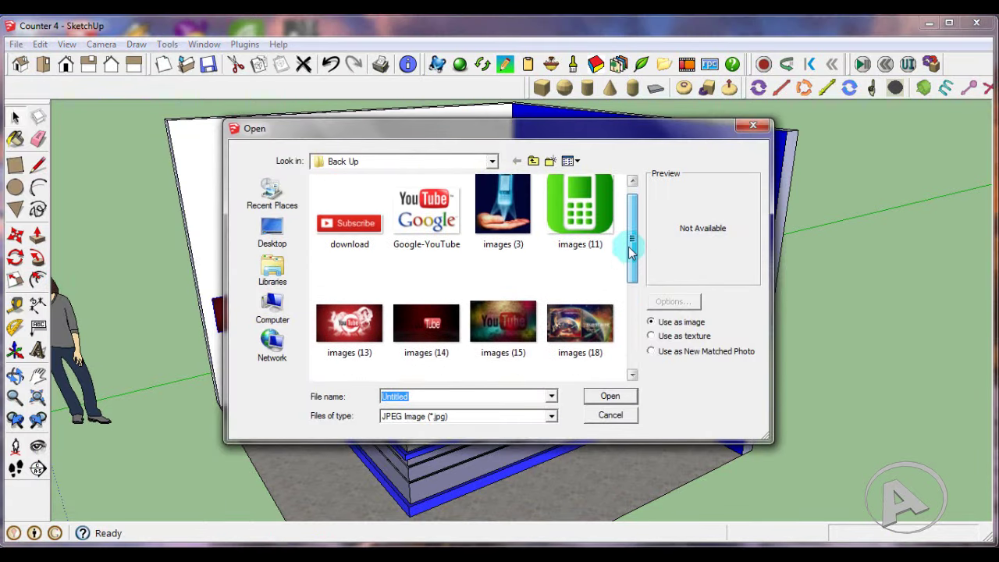
scroll(445, 195, down, 2)
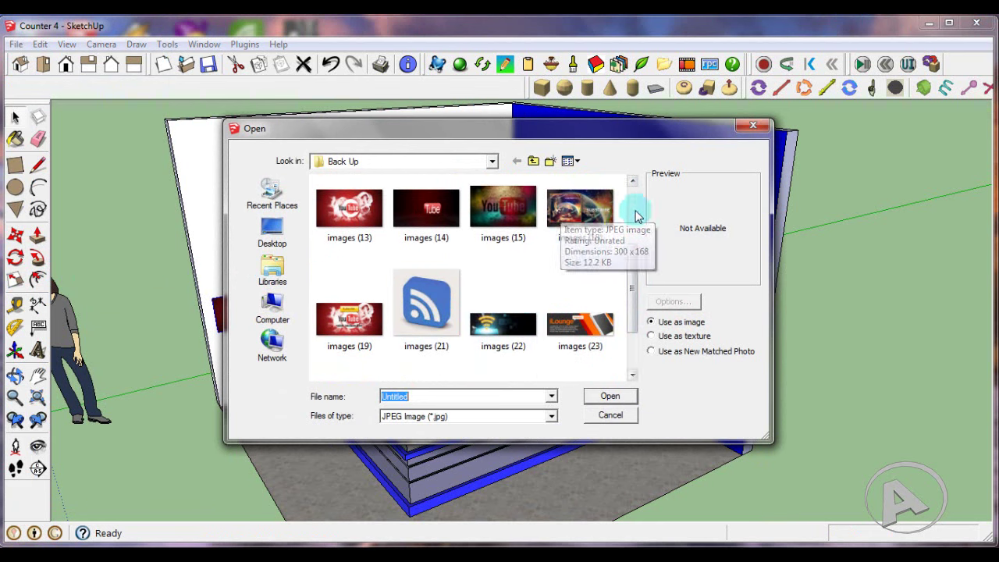
drag(632, 290, 630, 212)
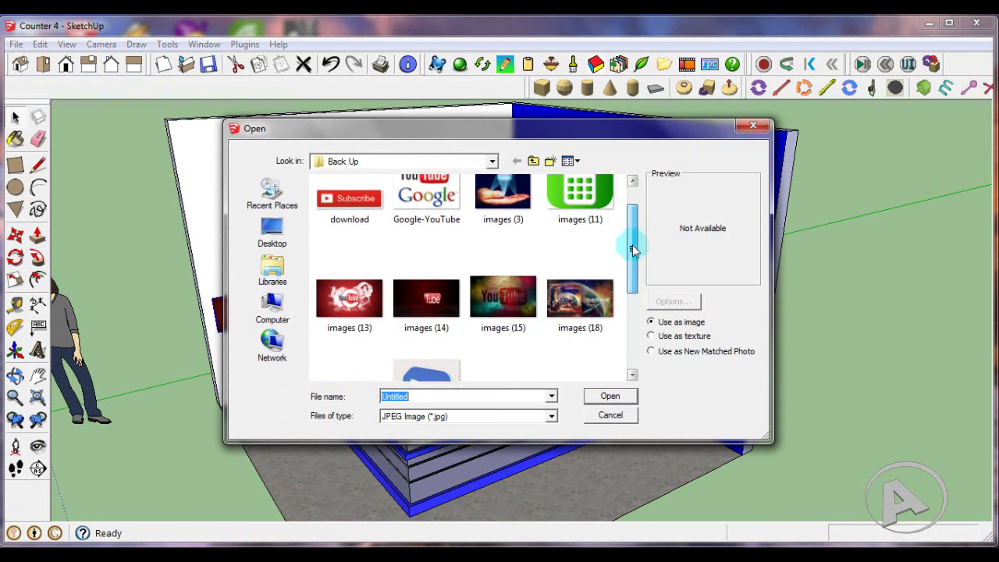
click(421, 218)
click(610, 396)
scroll(323, 278, up, 3)
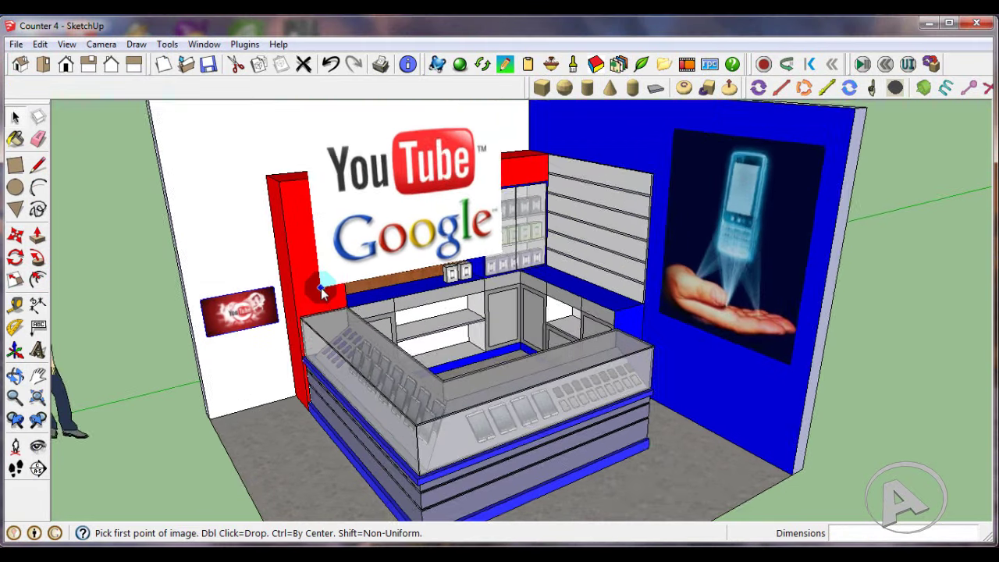
scroll(300, 301, up, 3)
scroll(300, 301, up, 3)
click(284, 324)
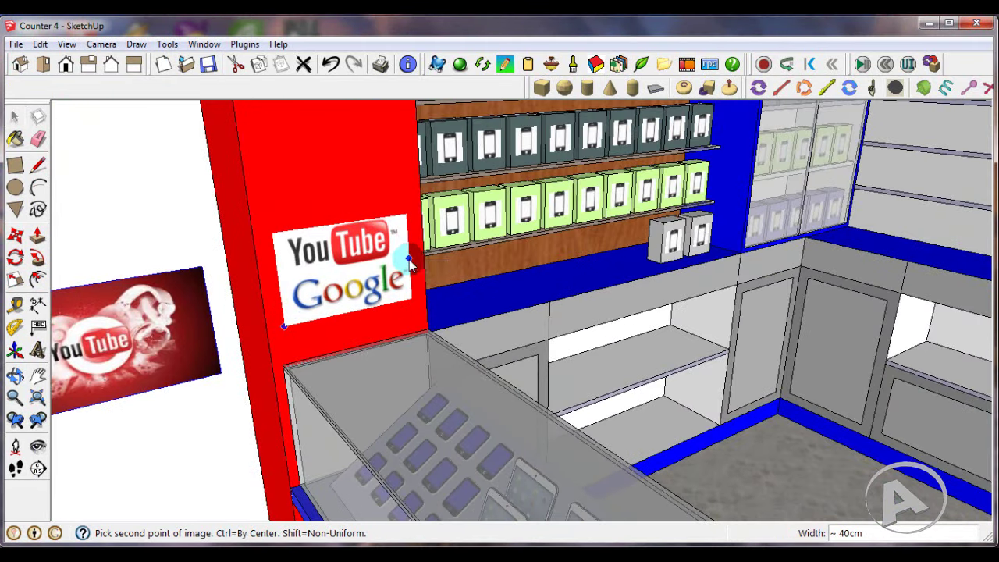
click(407, 264)
scroll(384, 273, down, 3)
- Import the images (11) green phone icon and place it above the logo
click(17, 45)
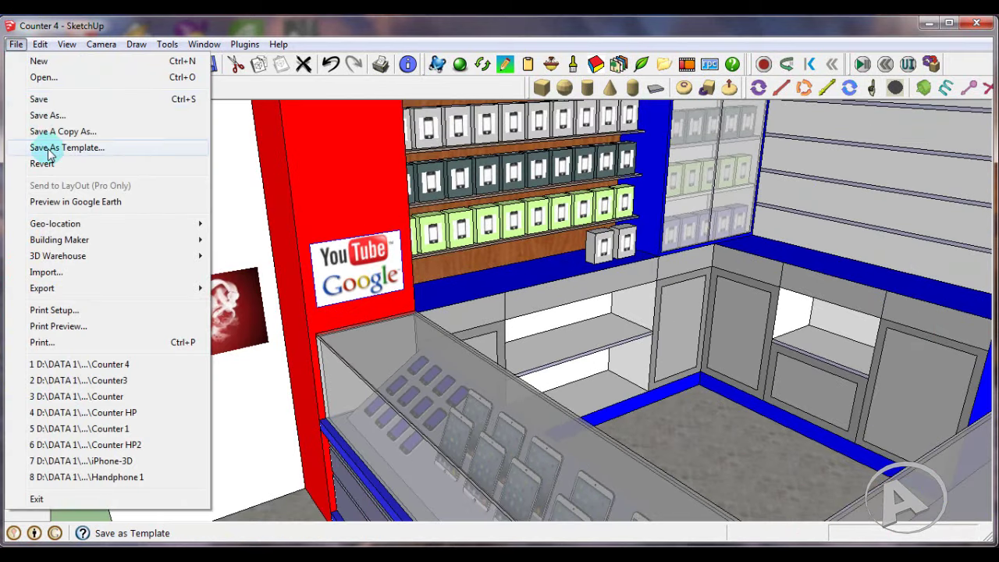
click(70, 269)
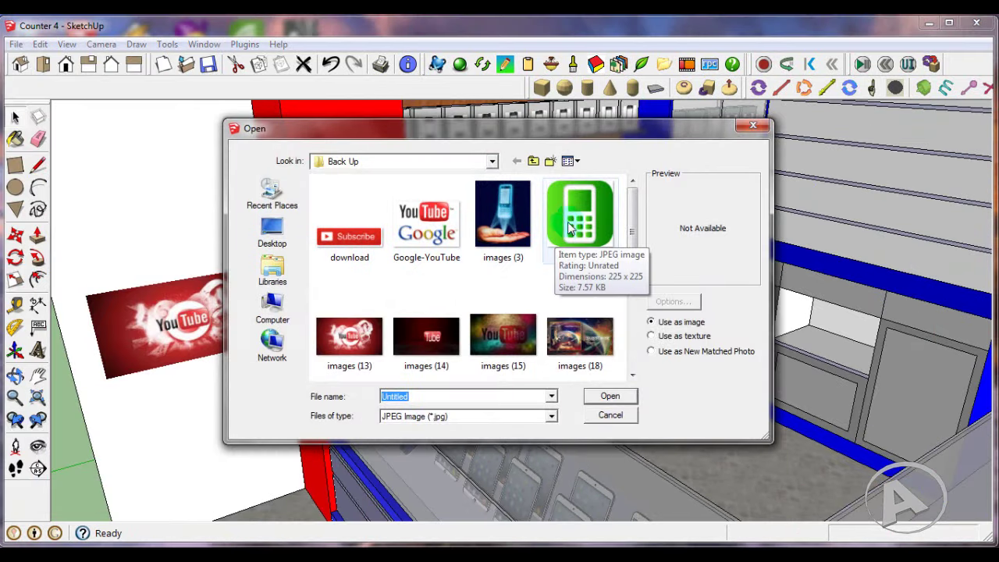
click(579, 218)
click(610, 396)
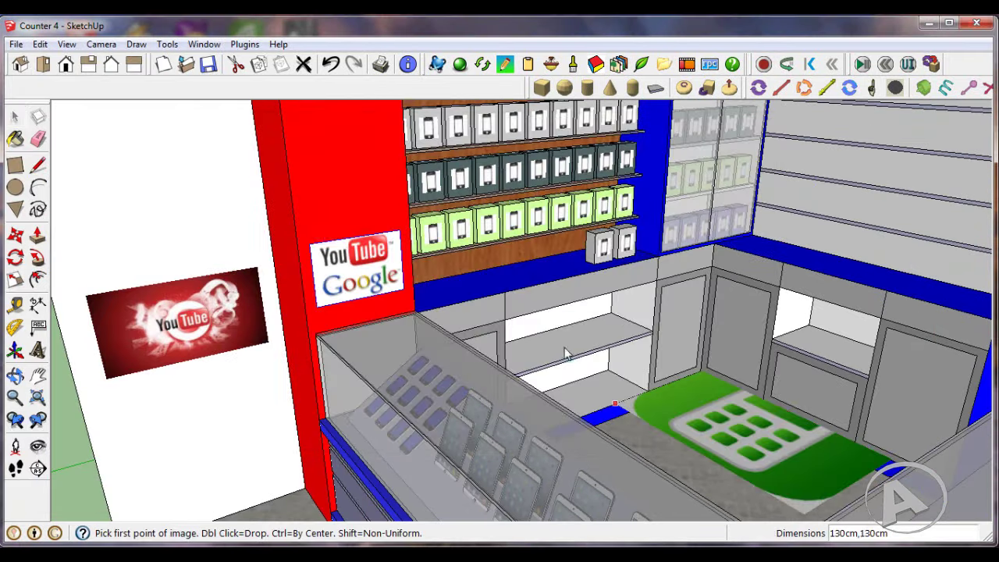
click(310, 227)
click(397, 193)
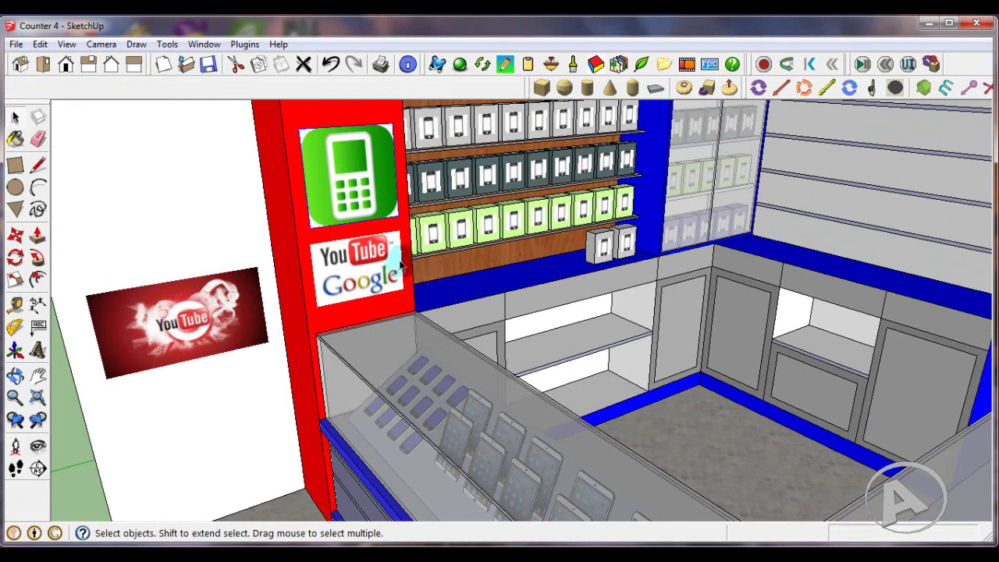
mouse_move(396, 194)
middle_down()
mouse_move(400, 282)
mouse_move(413, 195)
middle_up()
scroll(414, 149, up, 3)
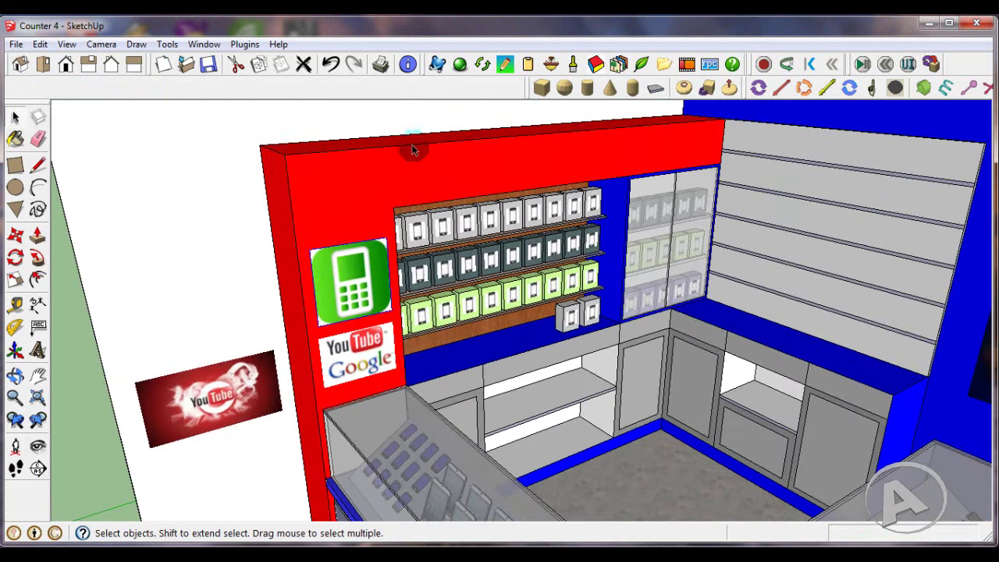
- Import the images (21) blue RSS icon and anchor it at the pillar top
click(16, 44)
click(44, 272)
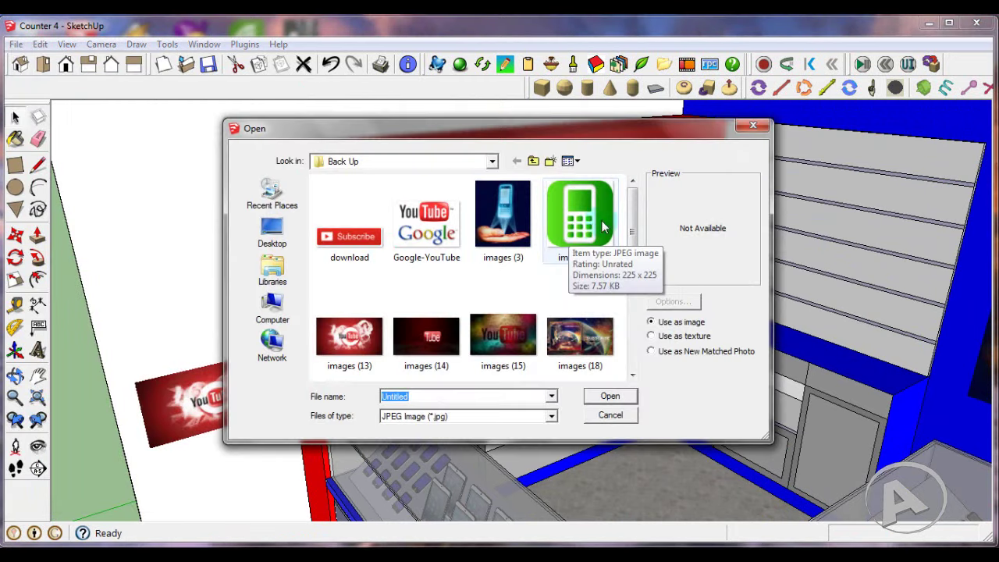
scroll(578, 203, down, 1)
click(425, 355)
click(609, 397)
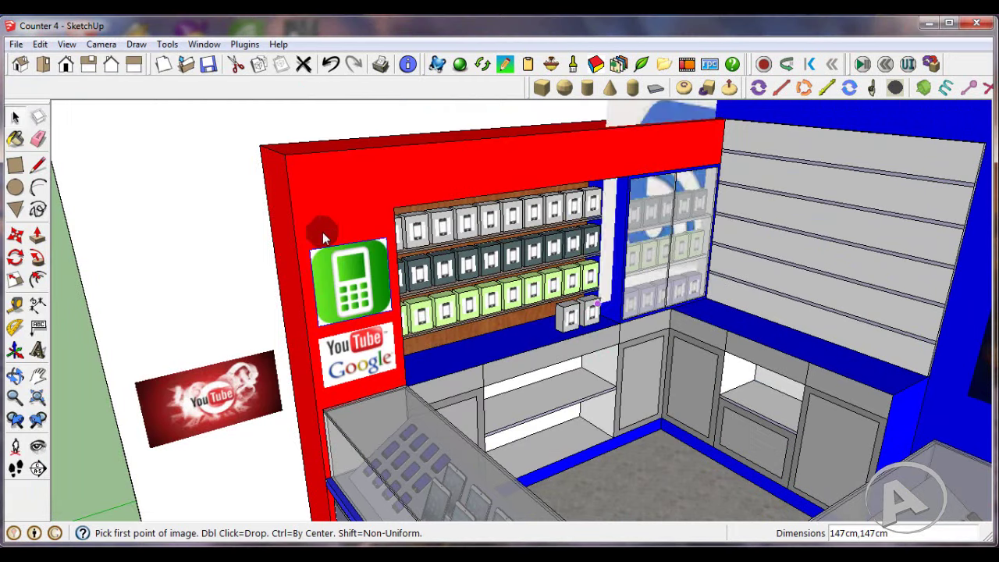
click(308, 239)
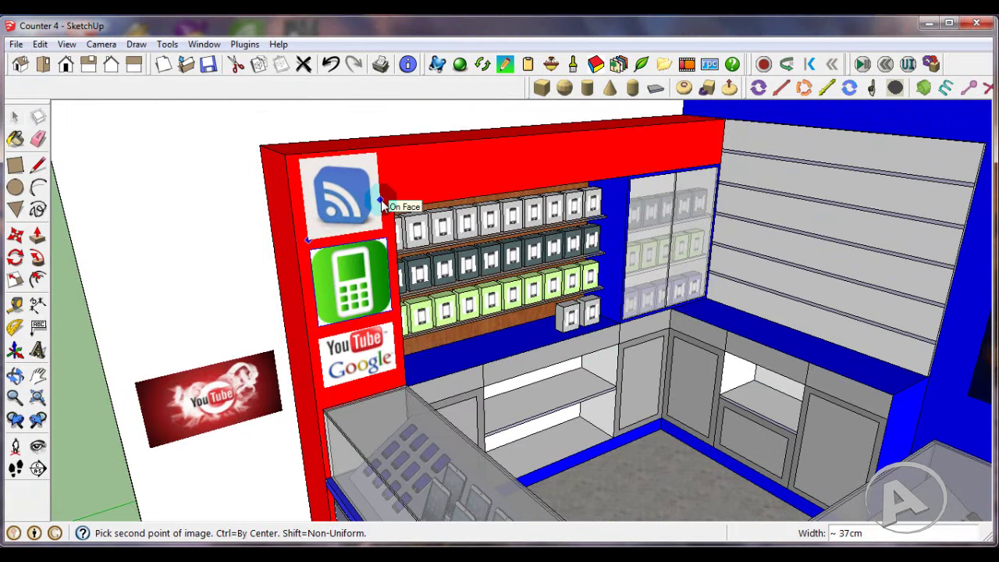
- Size the RSS icon atop the pillar, then place the images (18) poster on the white wall
click(384, 204)
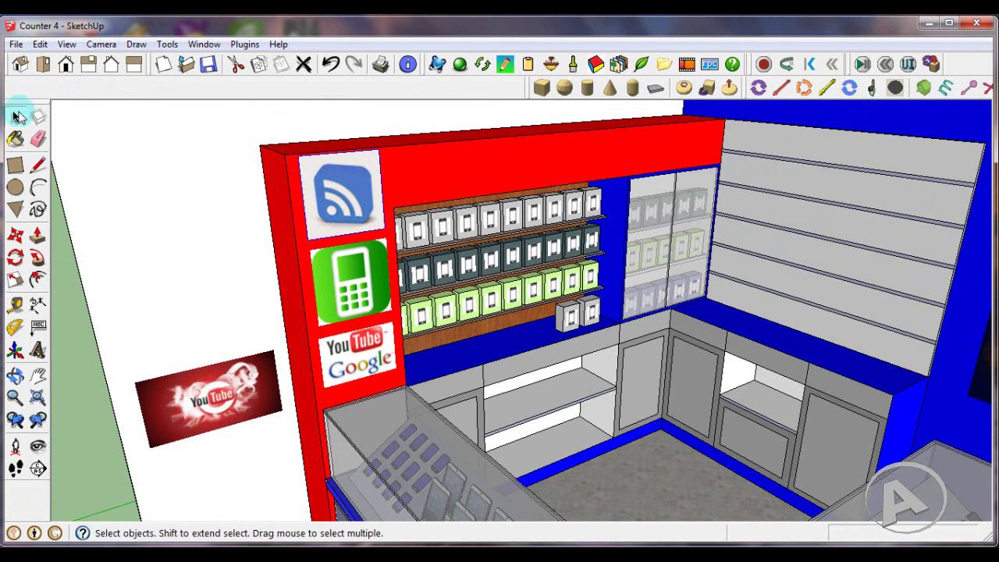
mouse_move(384, 204)
middle_down()
mouse_move(474, 247)
mouse_move(474, 290)
middle_up()
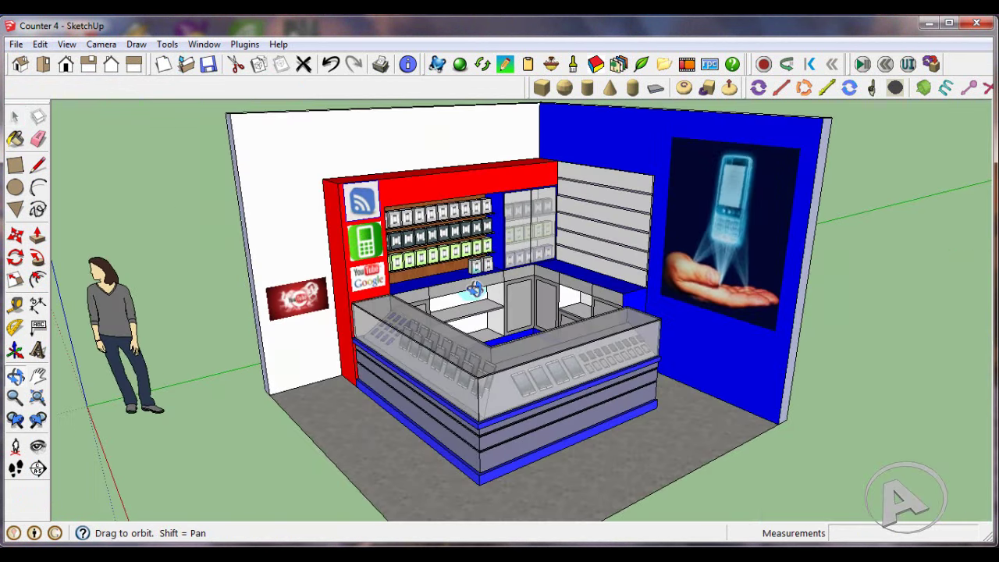
click(16, 45)
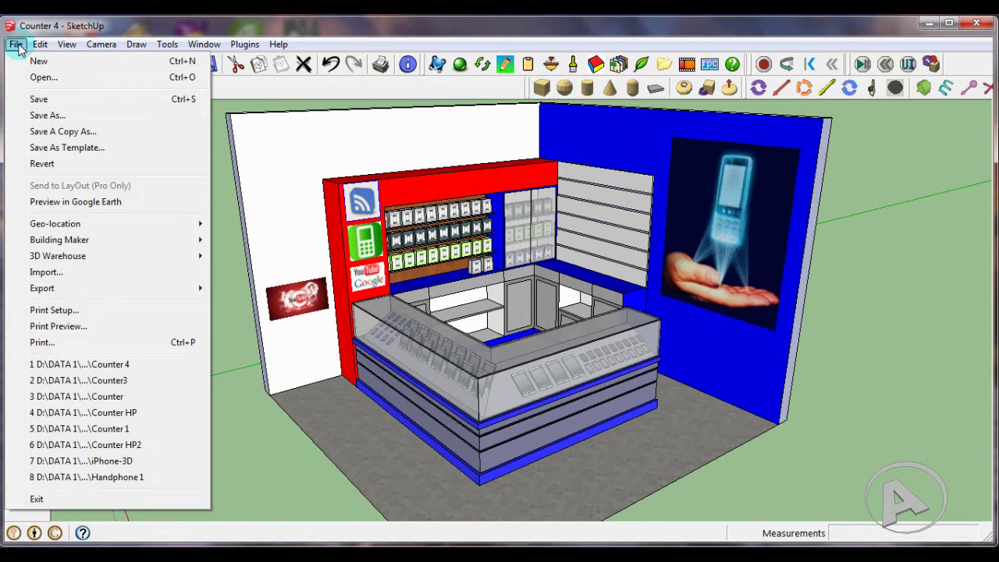
click(66, 269)
mouse_move(636, 226)
mouse_down()
mouse_move(628, 268)
mouse_move(627, 216)
mouse_up()
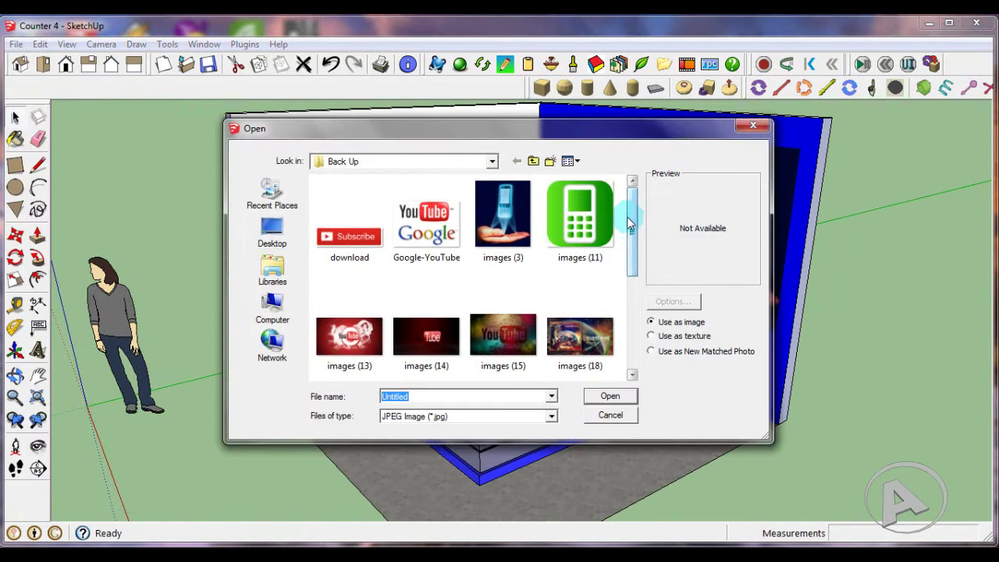
click(563, 345)
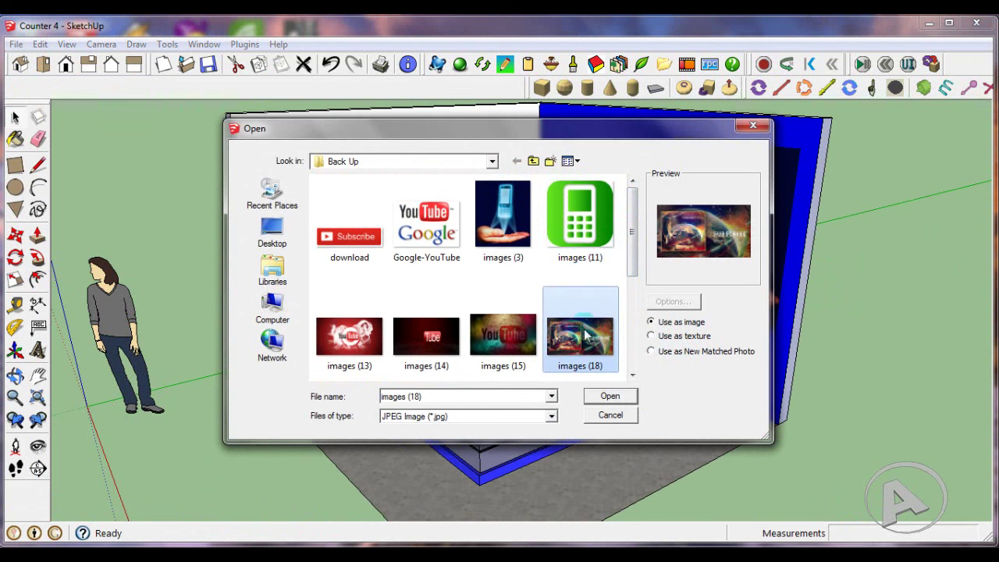
click(611, 397)
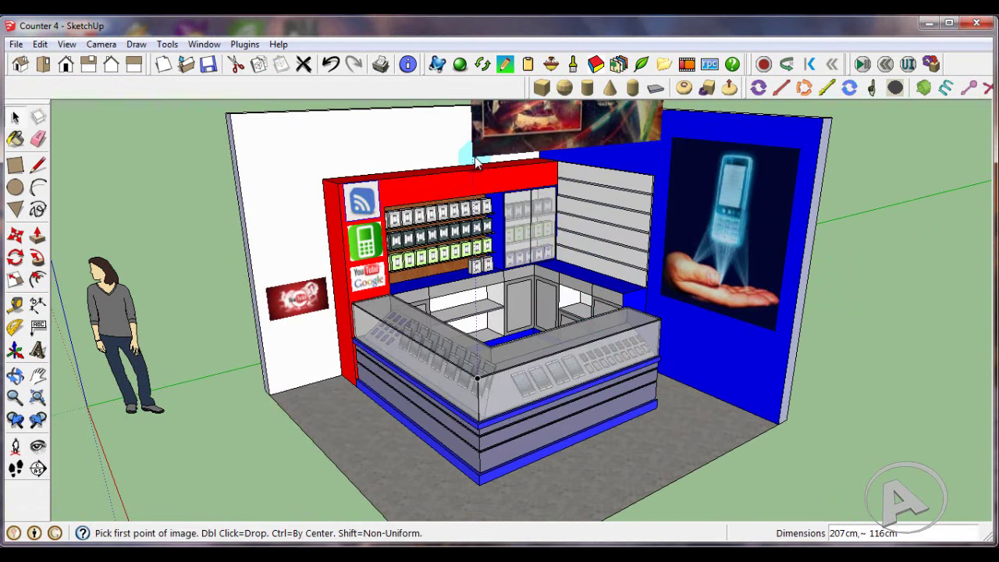
scroll(507, 144, up, 2)
scroll(218, 289, up, 2)
scroll(206, 312, up, 1)
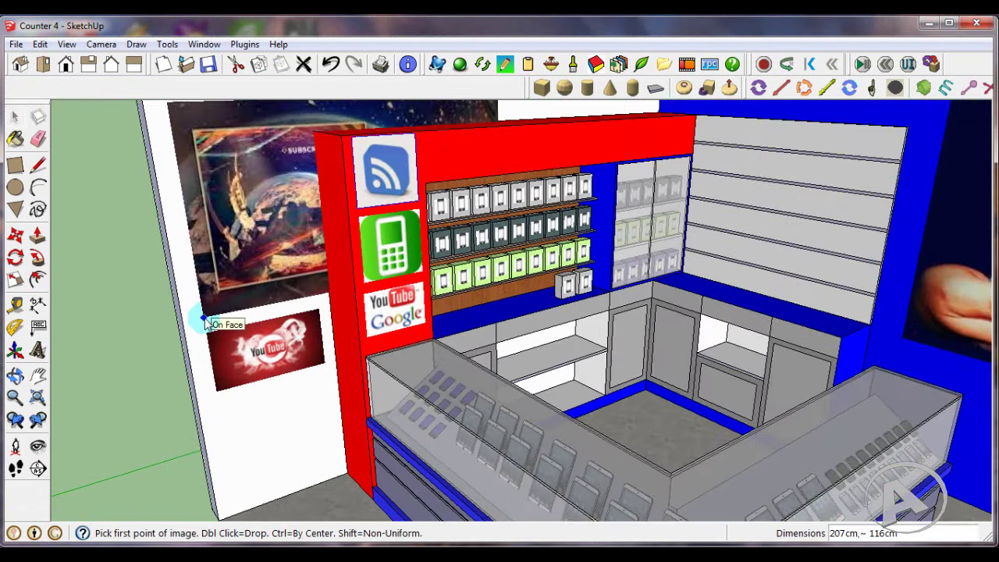
click(204, 316)
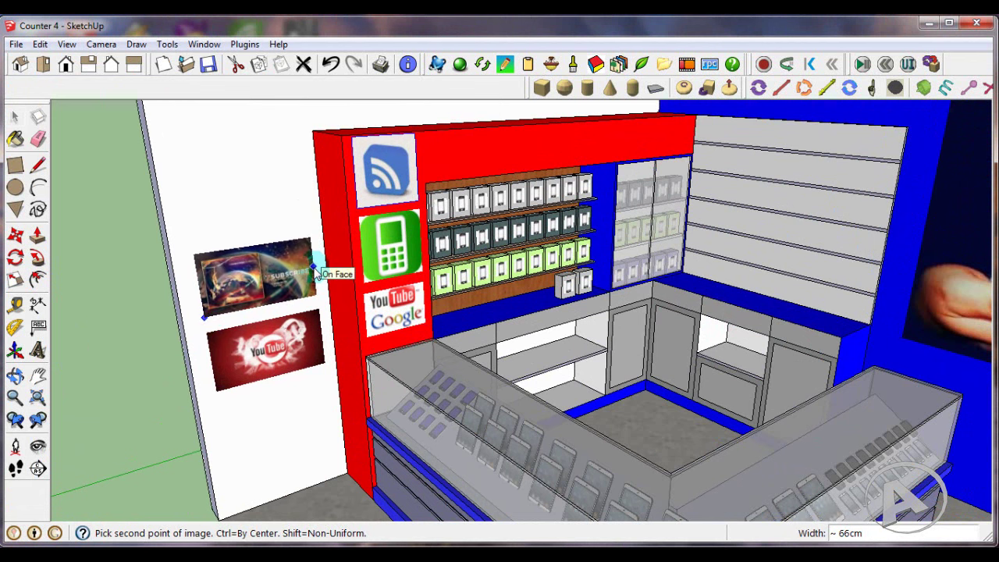
scroll(344, 288, down, 3)
scroll(323, 201, down, 1)
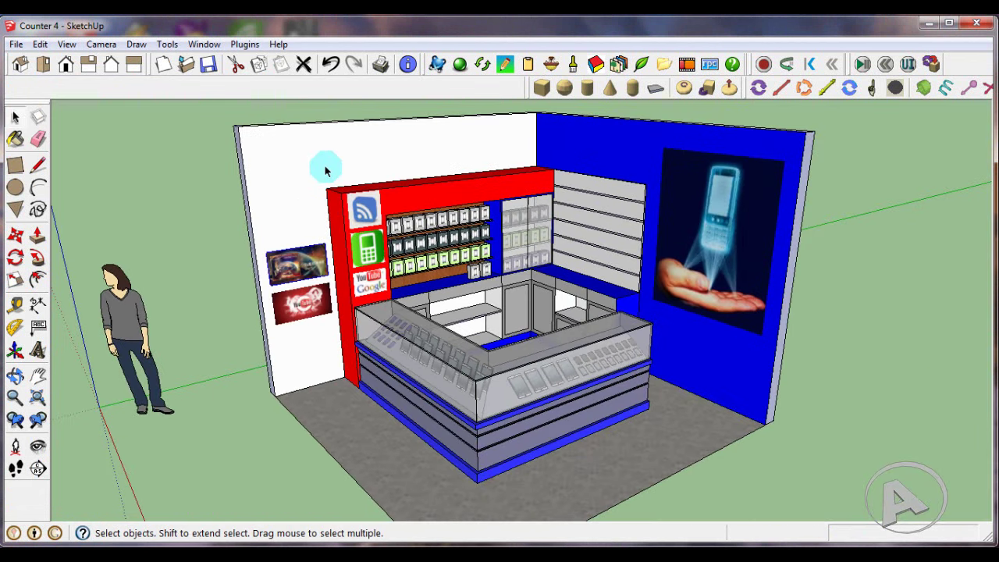
- Import the images (11) green phone icon as a large image on the white wall
click(15, 45)
click(48, 272)
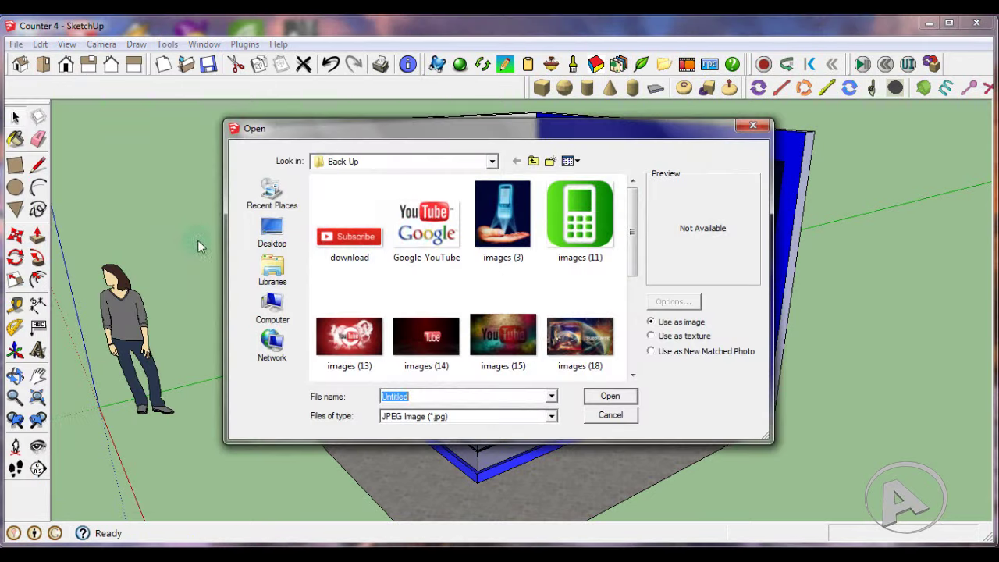
click(579, 226)
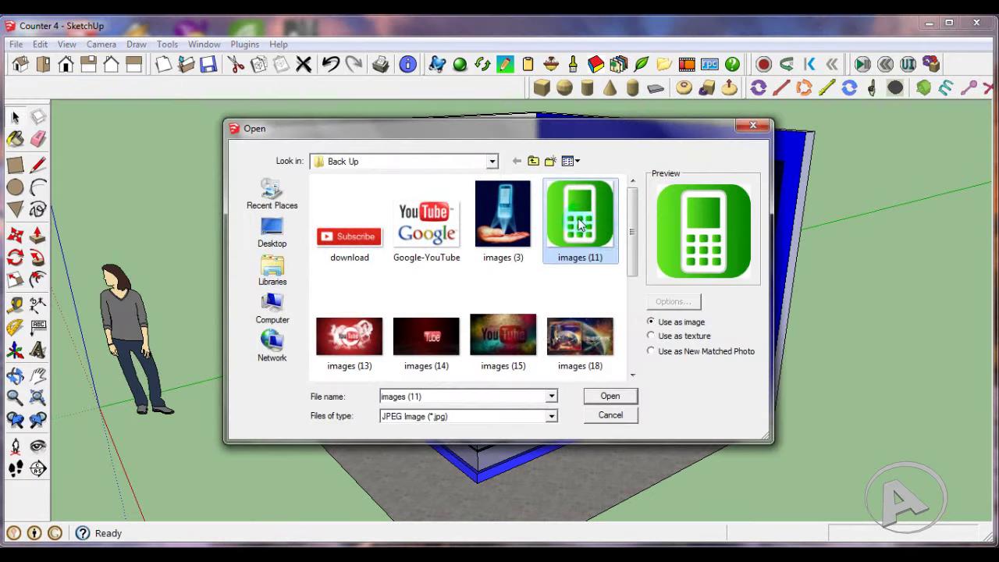
click(610, 397)
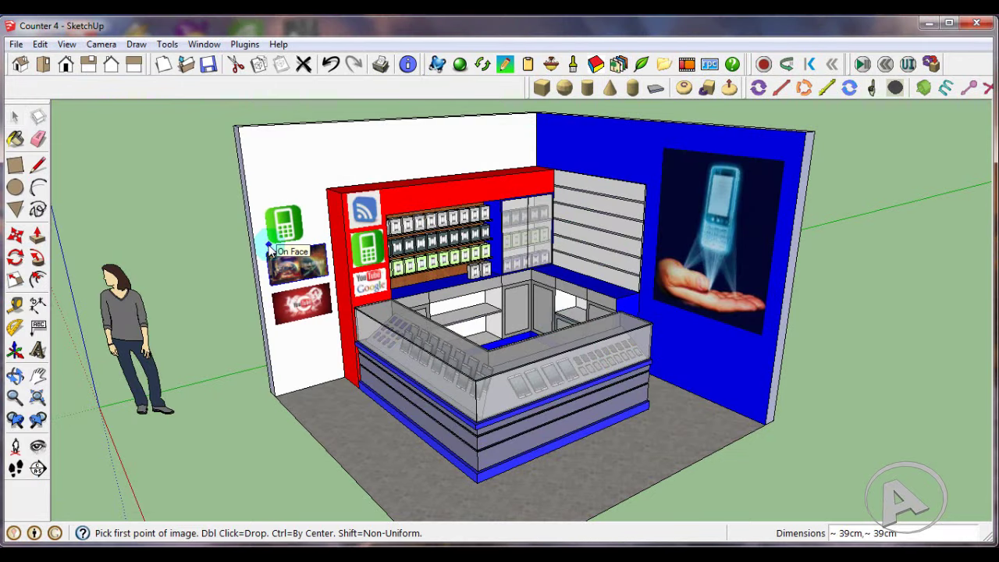
click(322, 215)
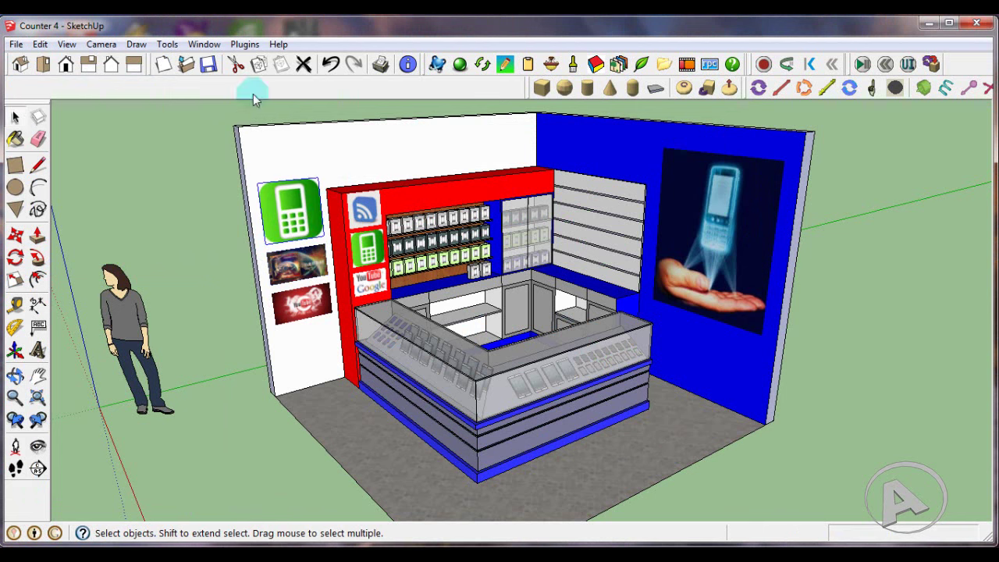
- Import the images (23) iLounge banner and place it at the top of the white wall
click(16, 45)
click(43, 272)
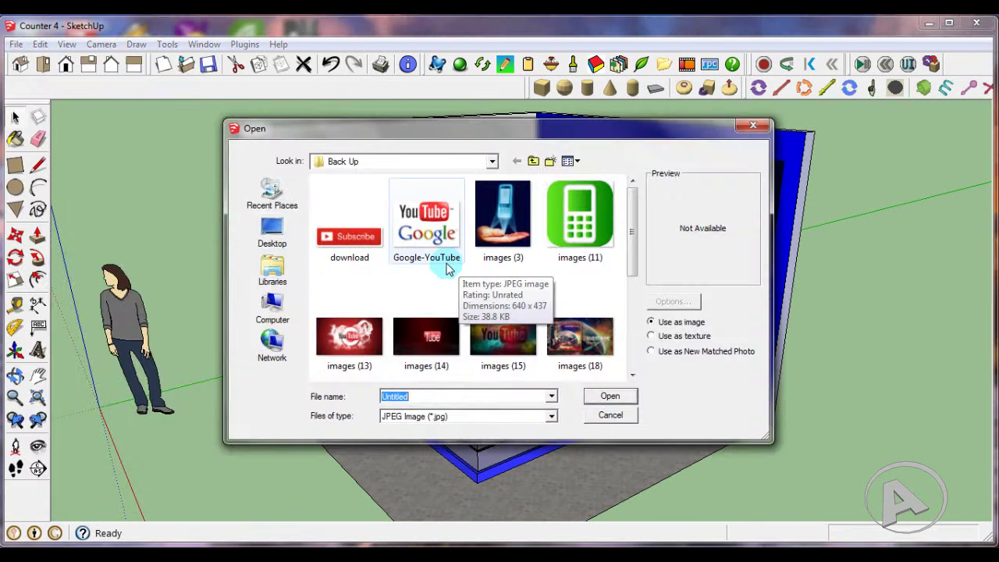
scroll(633, 262, down, 5)
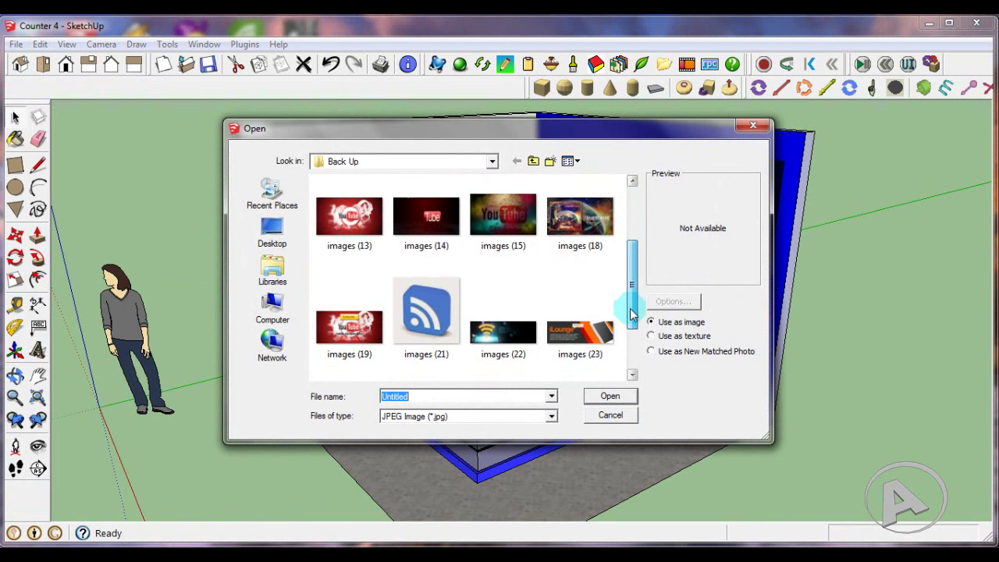
click(593, 320)
click(610, 396)
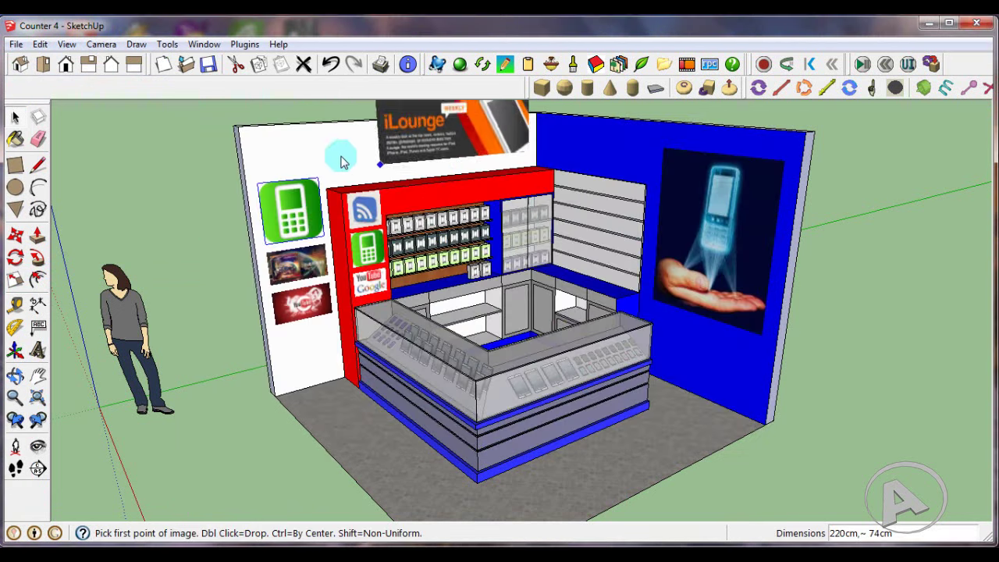
scroll(257, 183, up, 5)
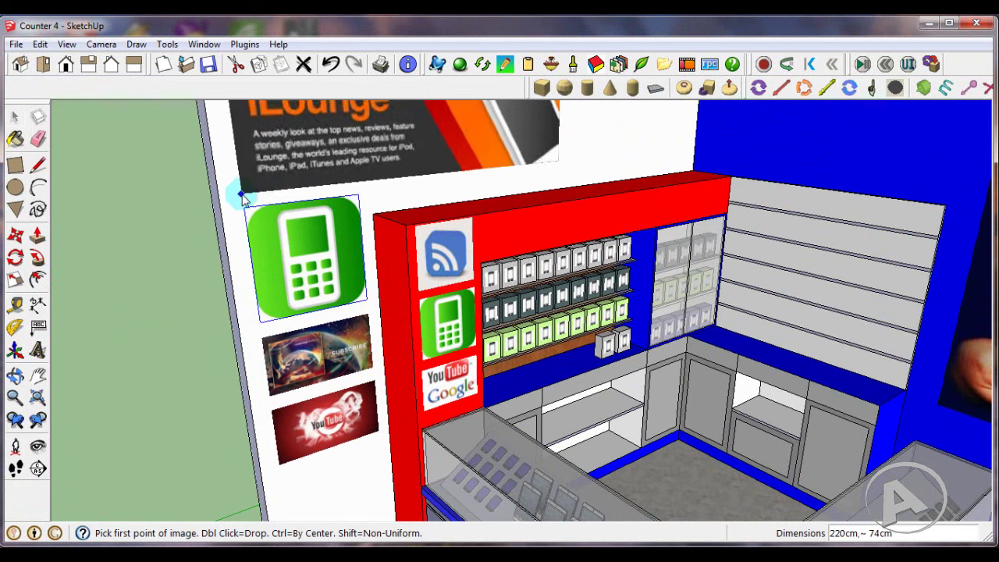
click(242, 193)
click(358, 161)
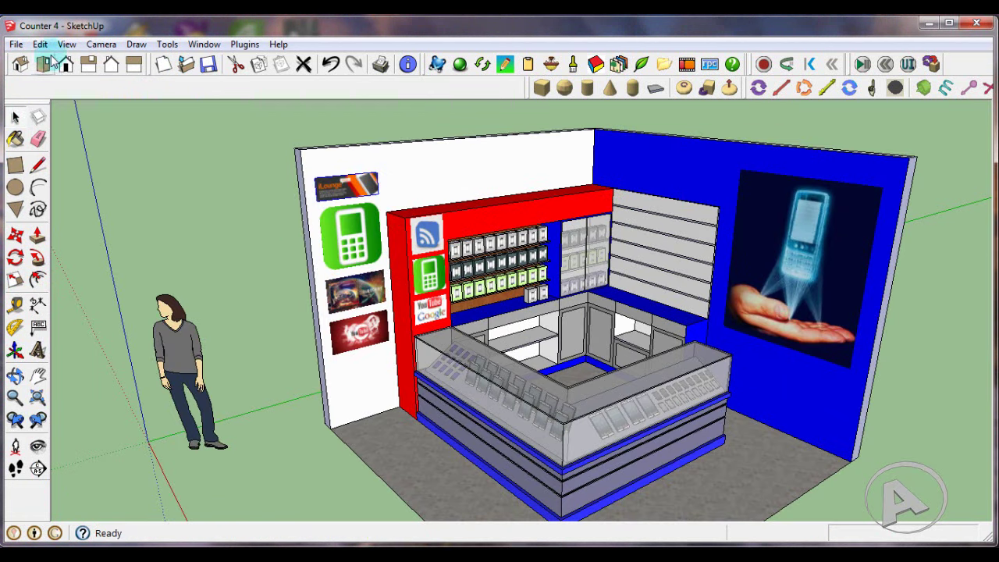
- Import the images (22) Wi-Fi picture about 102cm wide above the white-wall shelving
click(16, 44)
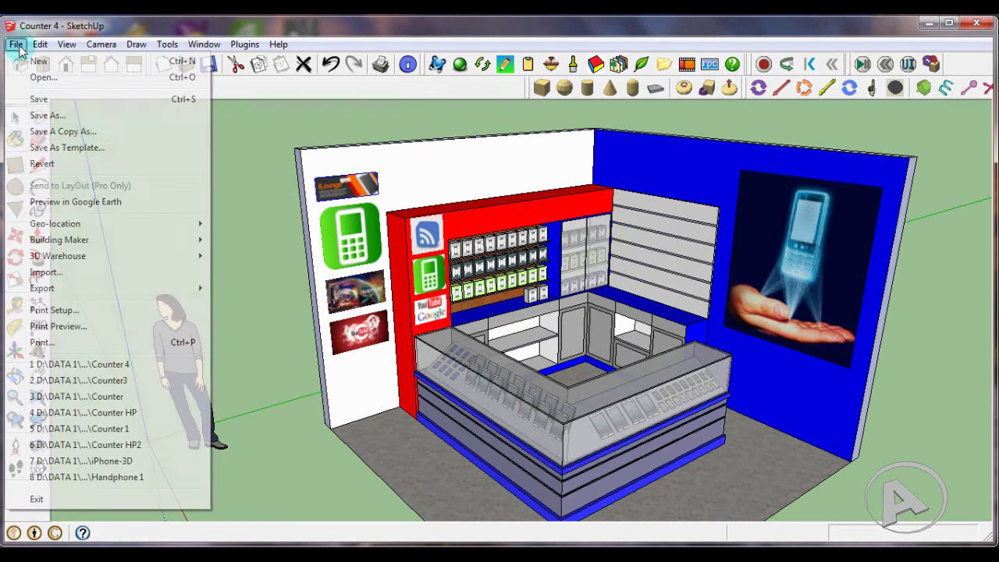
click(55, 269)
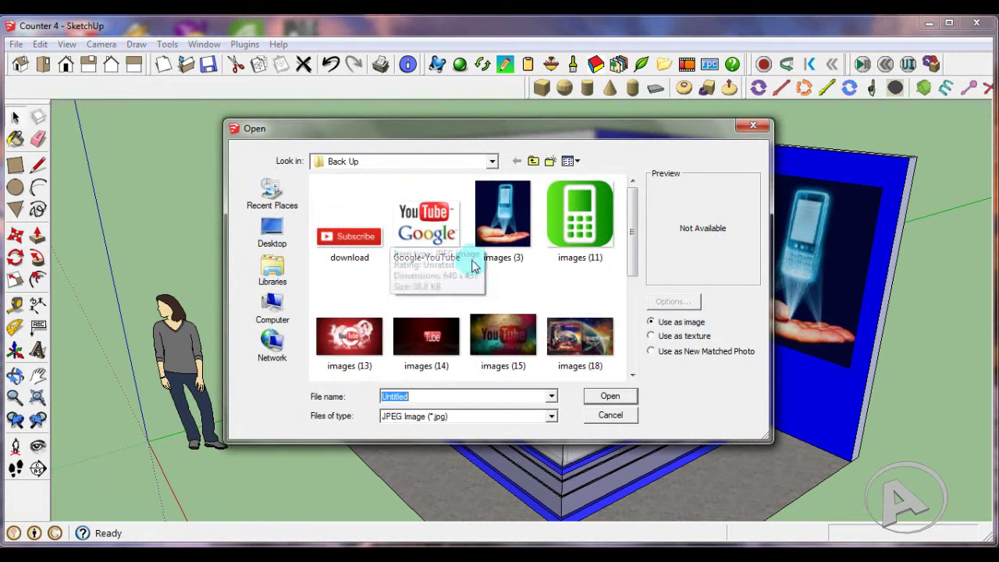
drag(632, 229, 632, 288)
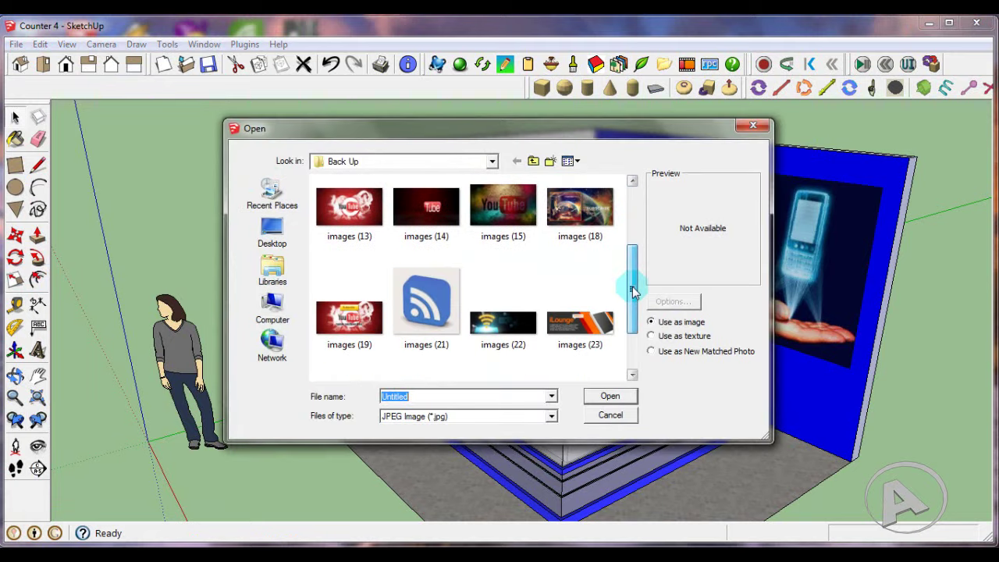
click(503, 320)
click(609, 396)
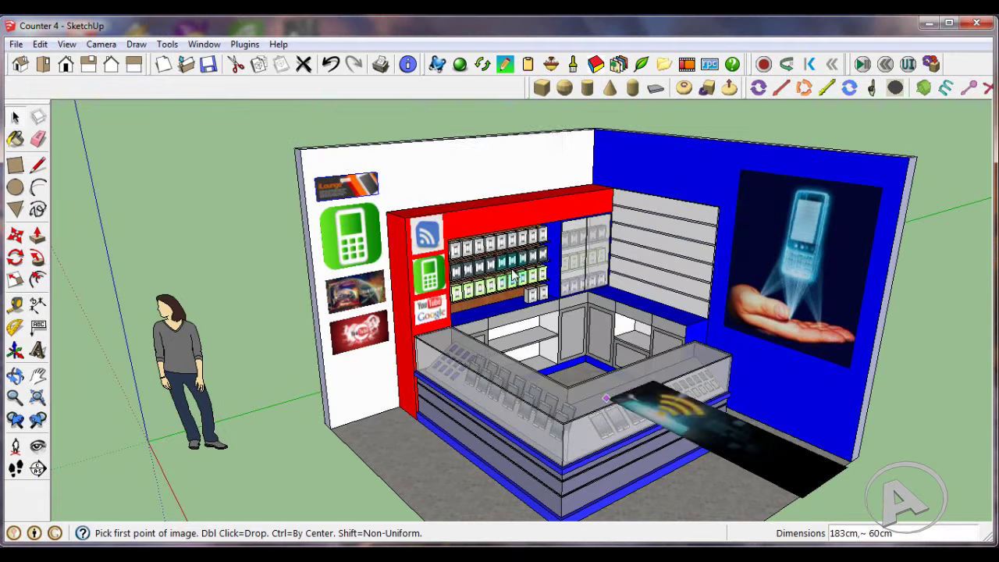
click(423, 196)
click(502, 169)
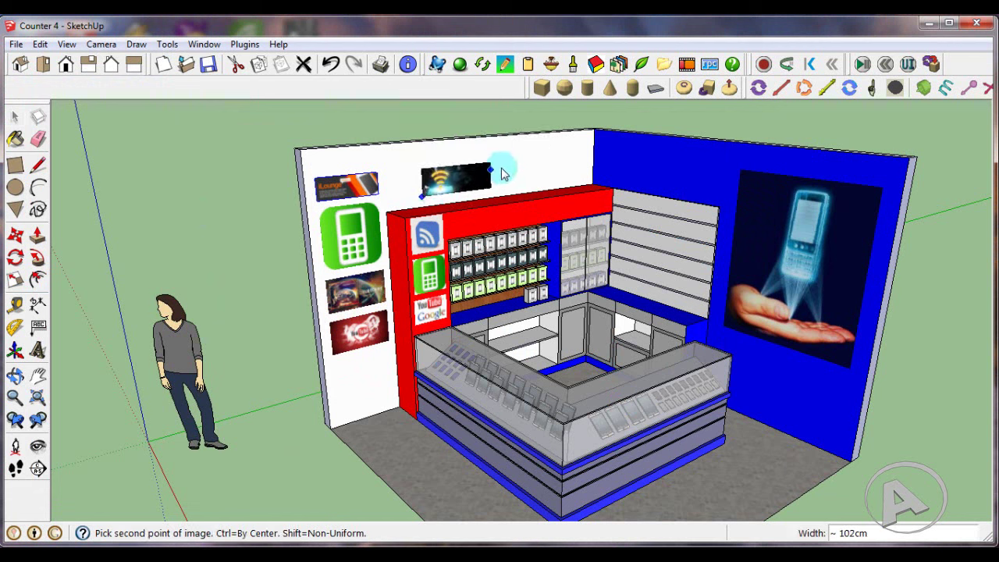
click(527, 164)
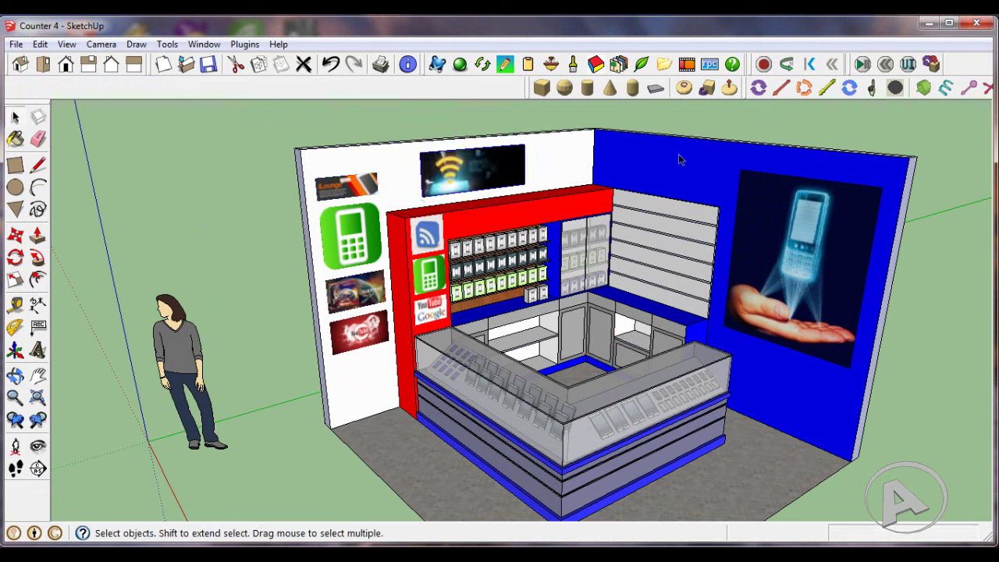
- Import the download Subscribe banner high on the blue wall
click(16, 44)
click(43, 270)
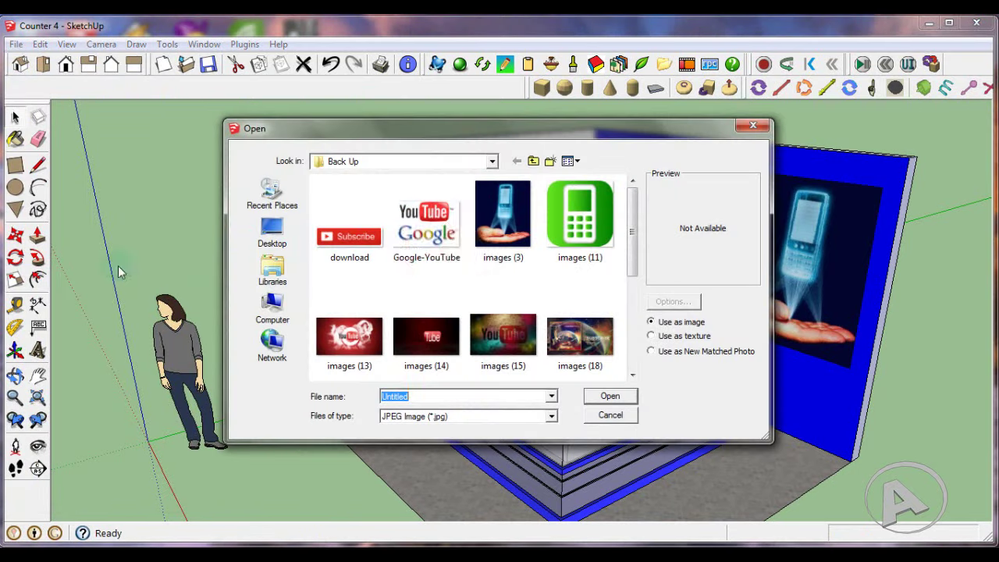
click(352, 247)
click(610, 397)
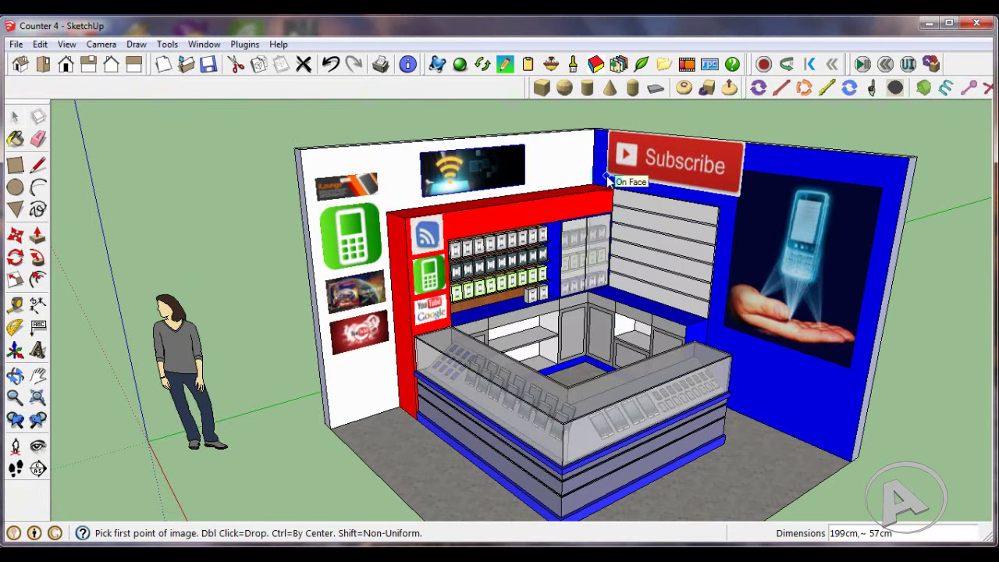
click(606, 176)
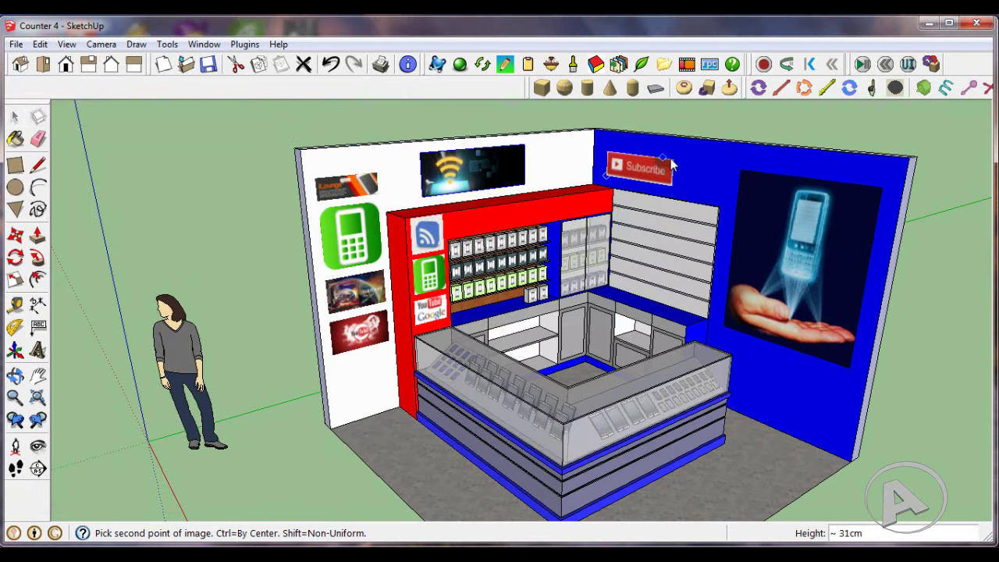
click(699, 164)
click(50, 93)
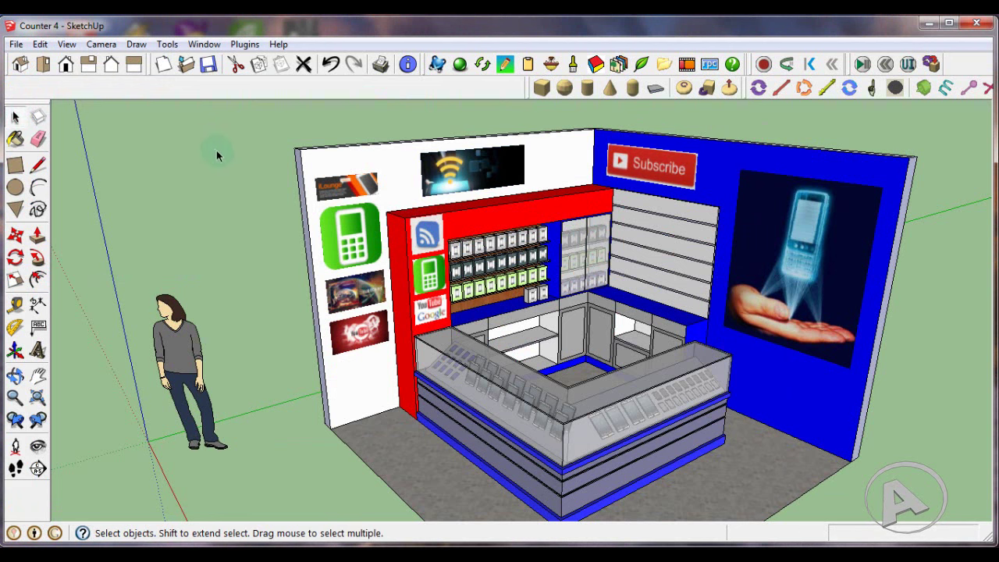
scroll(546, 257, down, 2)
middle_drag(577, 242, 570, 269)
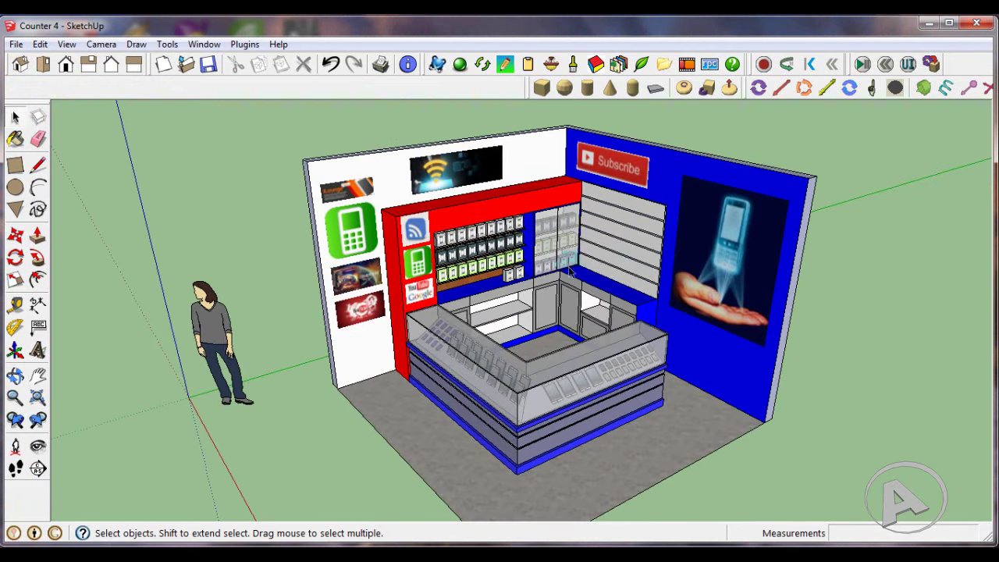
- Place a Chair_Office_Fabric component from the Components library beside the counter
click(203, 44)
click(226, 114)
drag(188, 234, 187, 315)
click(56, 367)
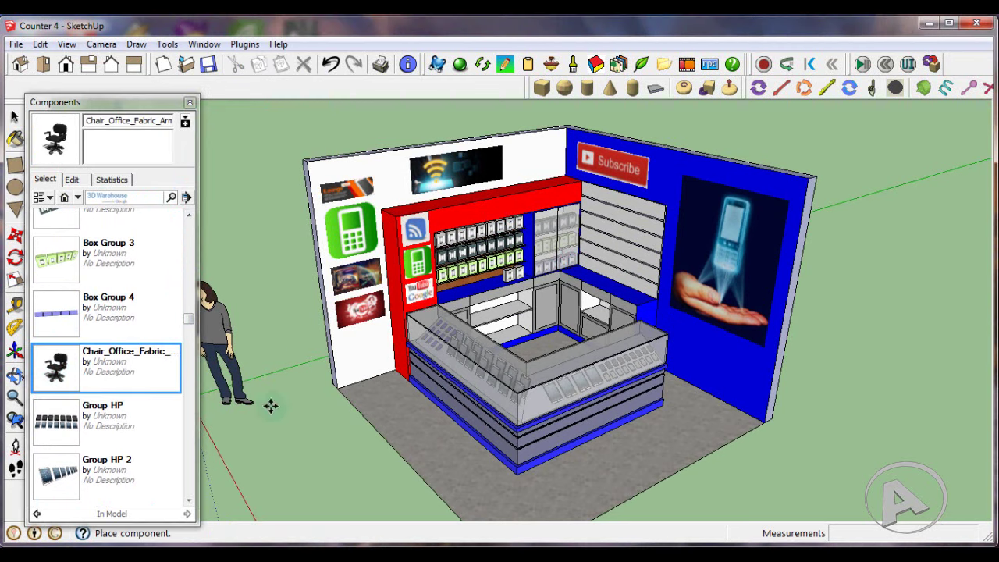
click(373, 407)
scroll(270, 372, down, 1)
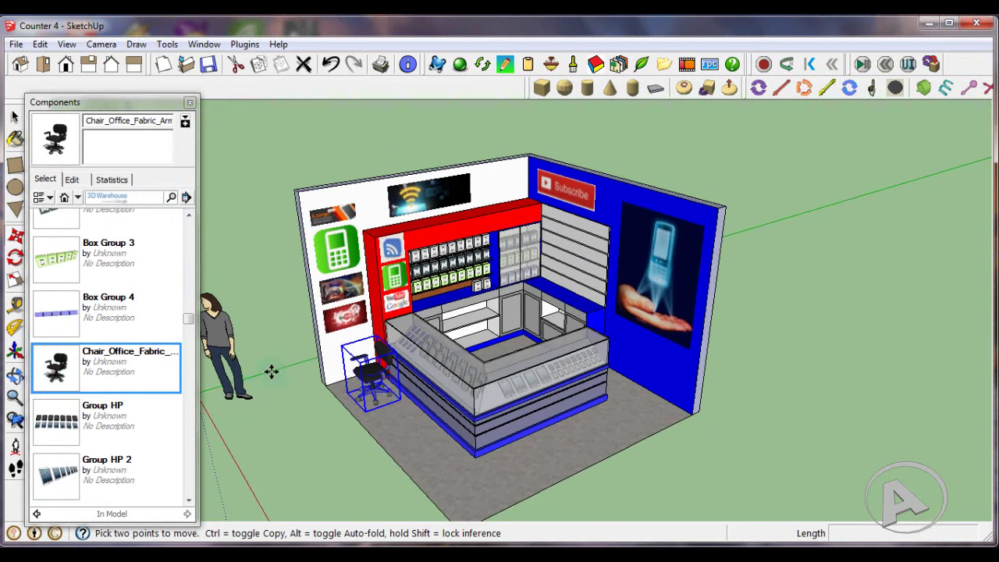
- Move the office chair behind the counter and copy it 78 cm along for a second chair
click(503, 508)
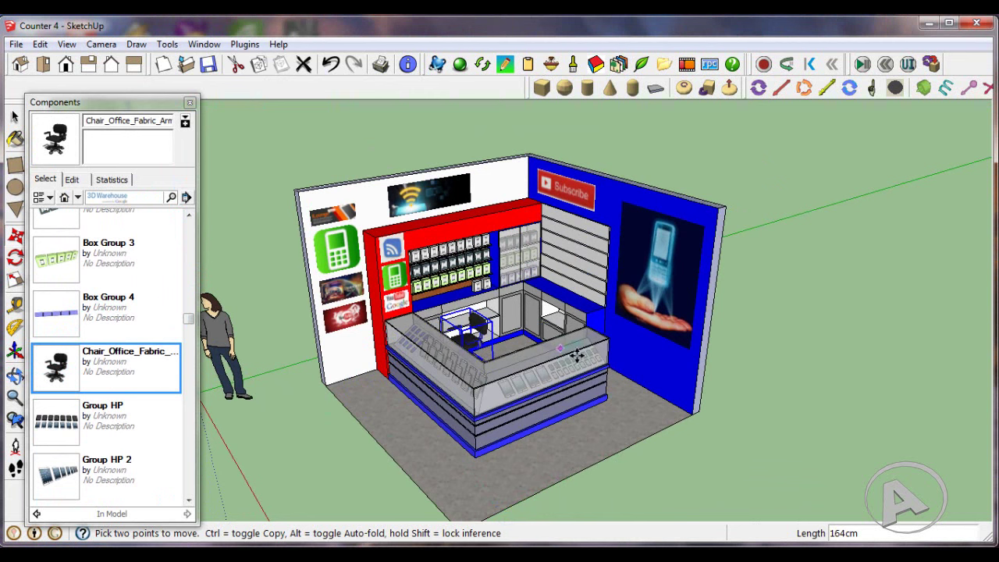
key(ctrl)
click(375, 437)
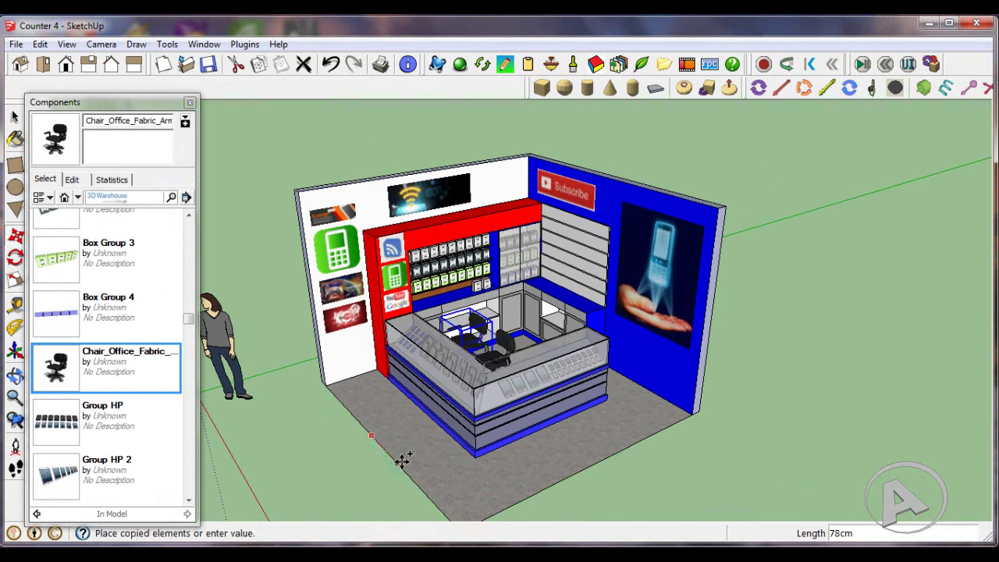
click(402, 460)
click(13, 115)
click(189, 102)
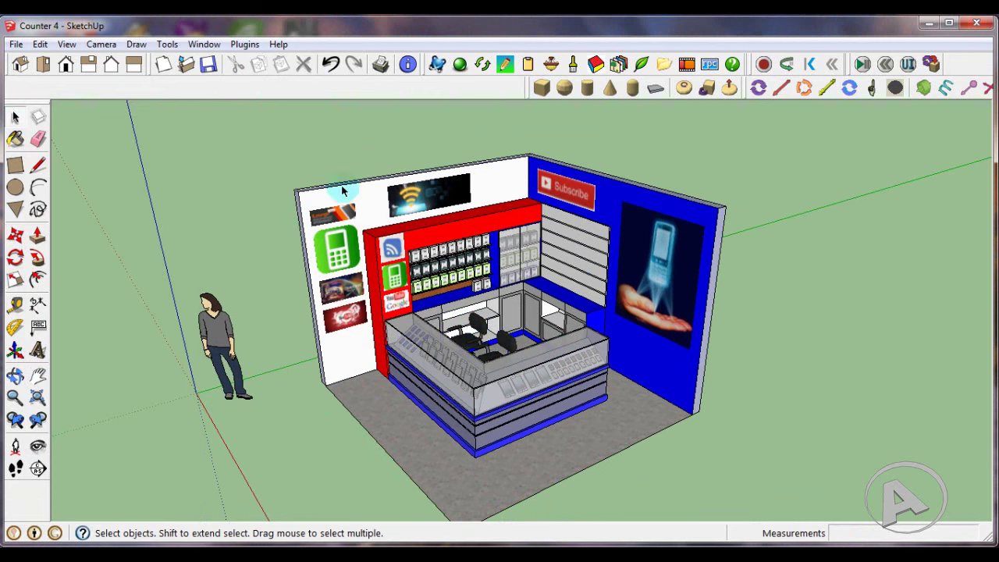
- Shift one of the office chairs slightly further left behind the counter
mouse_move(484, 289)
middle_down()
mouse_move(479, 323)
mouse_move(553, 332)
mouse_move(539, 310)
mouse_move(472, 326)
middle_up()
scroll(534, 316, up, 2)
click(472, 326)
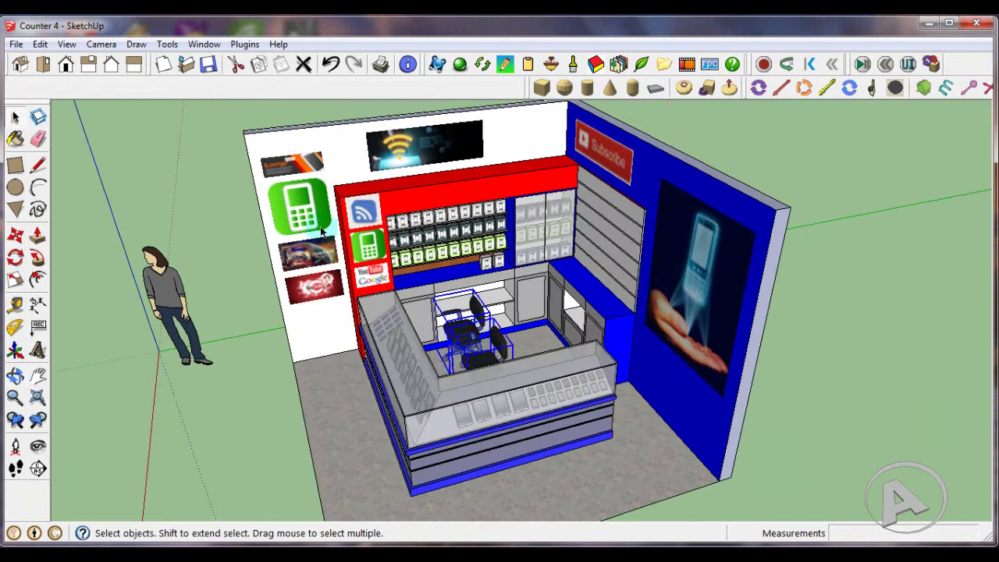
scroll(321, 230, down, 1)
click(15, 237)
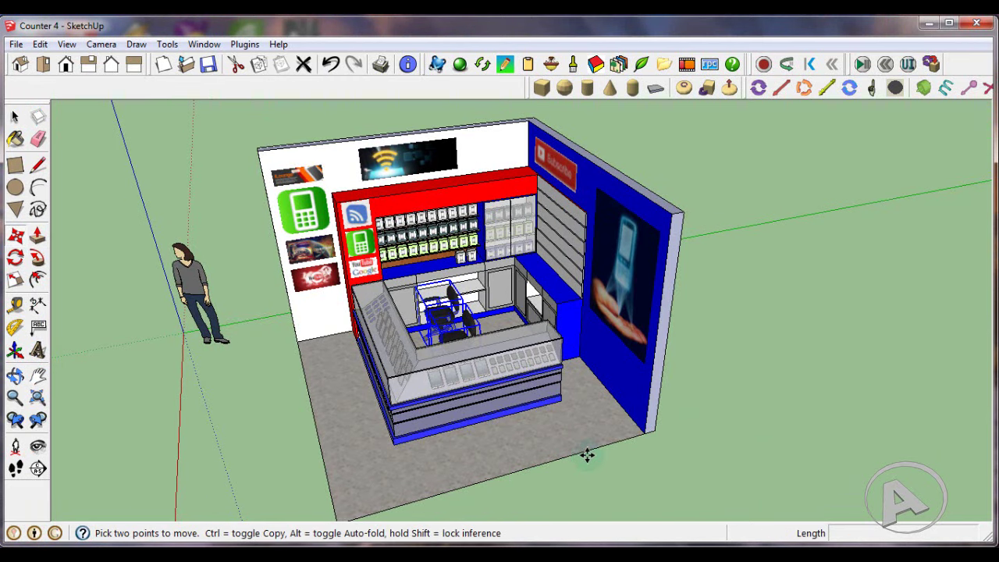
click(587, 456)
click(14, 115)
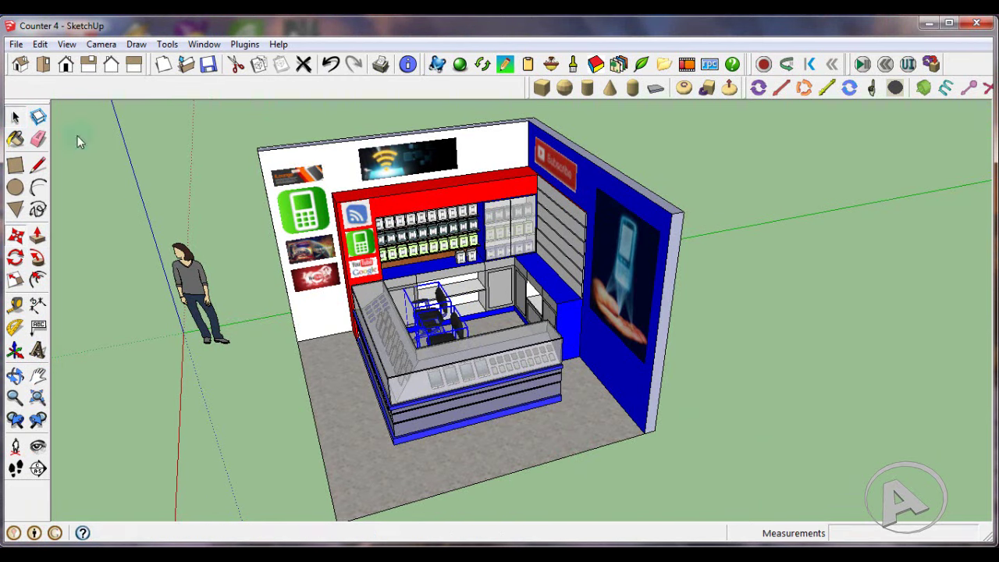
middle_drag(289, 286, 251, 294)
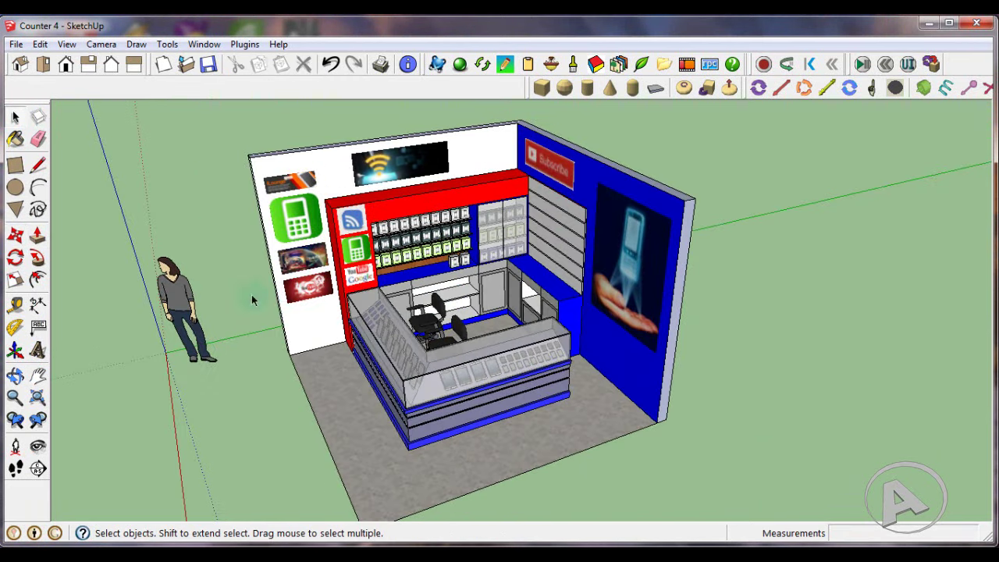
- Move the standing figure so it stands behind the glass counter
click(14, 237)
click(181, 364)
click(312, 405)
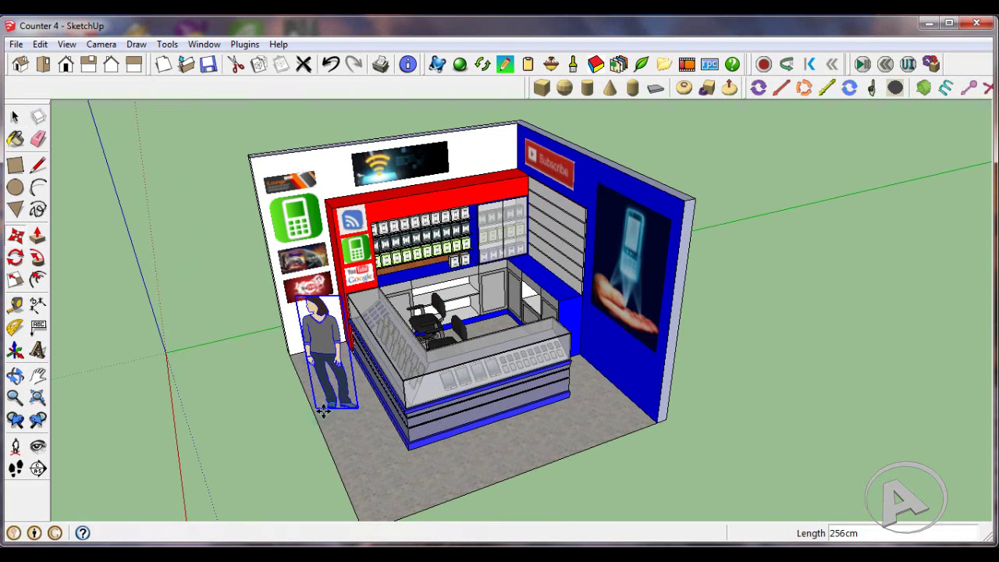
click(489, 486)
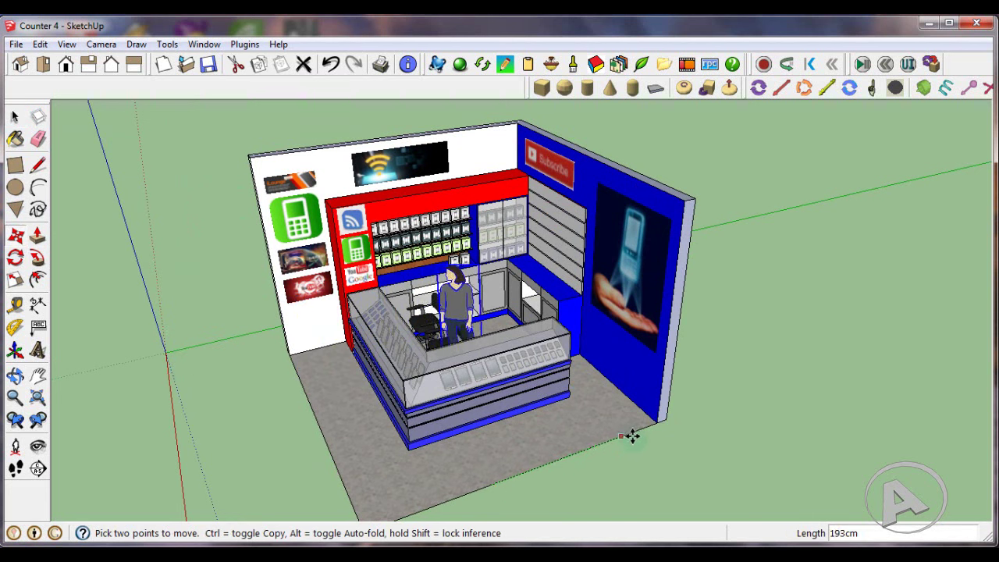
click(657, 423)
click(15, 116)
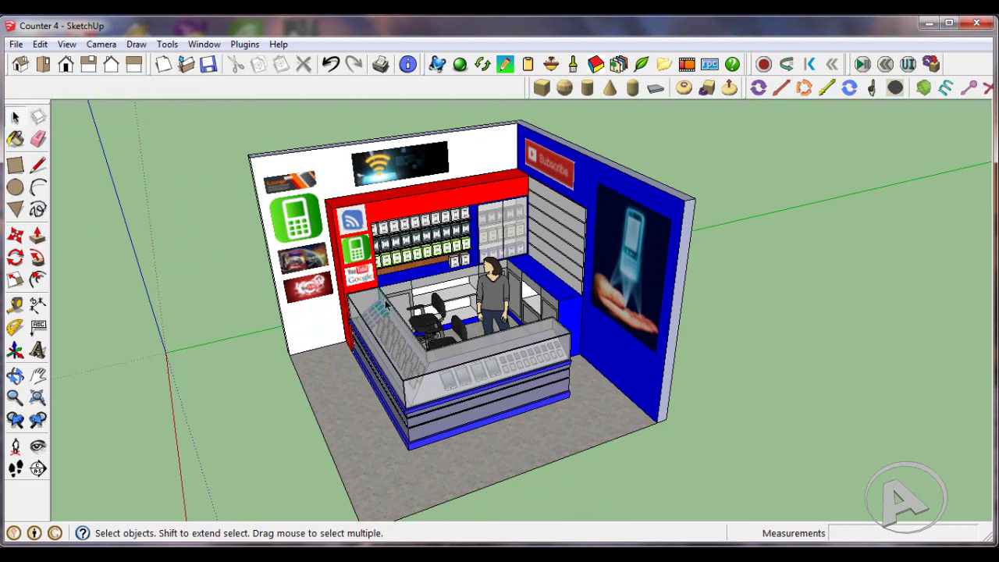
middle_drag(382, 309, 414, 249)
scroll(468, 268, up, 3)
scroll(469, 269, down, 2)
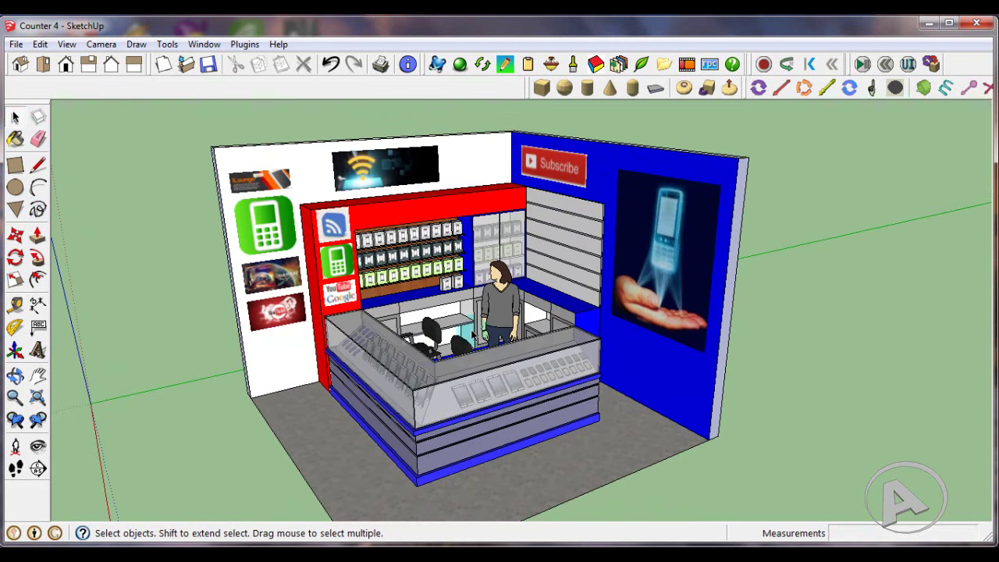
scroll(473, 337, down, 2)
middle_drag(474, 337, 501, 294)
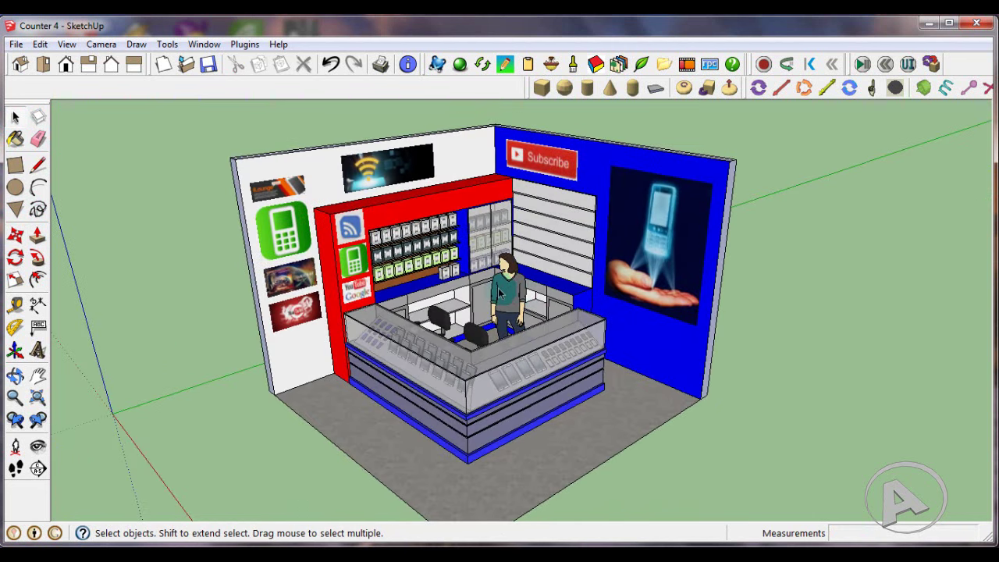